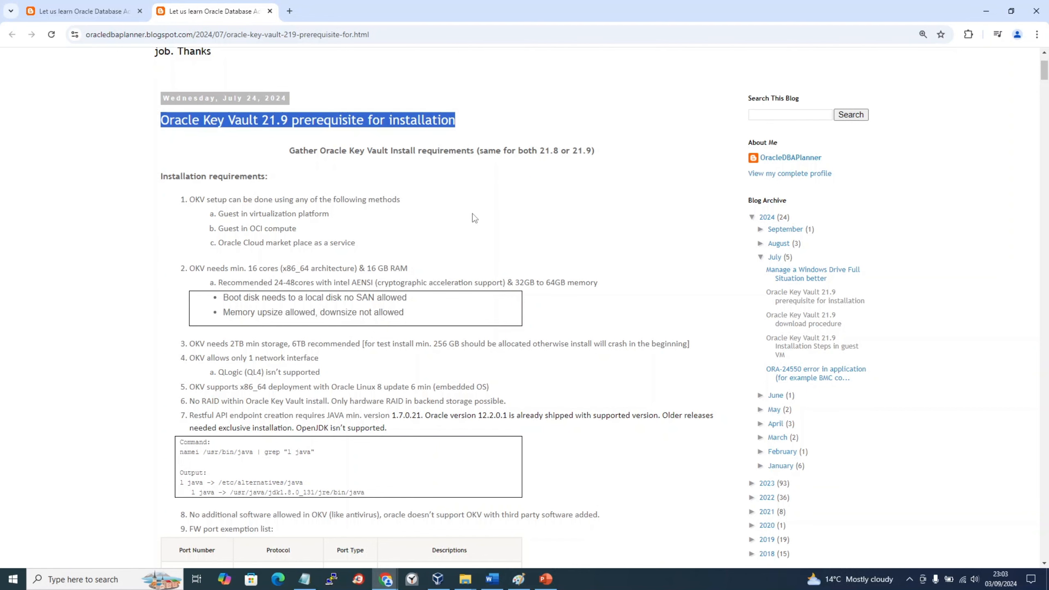
# Step: Scroll down the prerequisite post and highlight the first rows of the firewall port table
pyautogui.scroll(1, 475, 218)
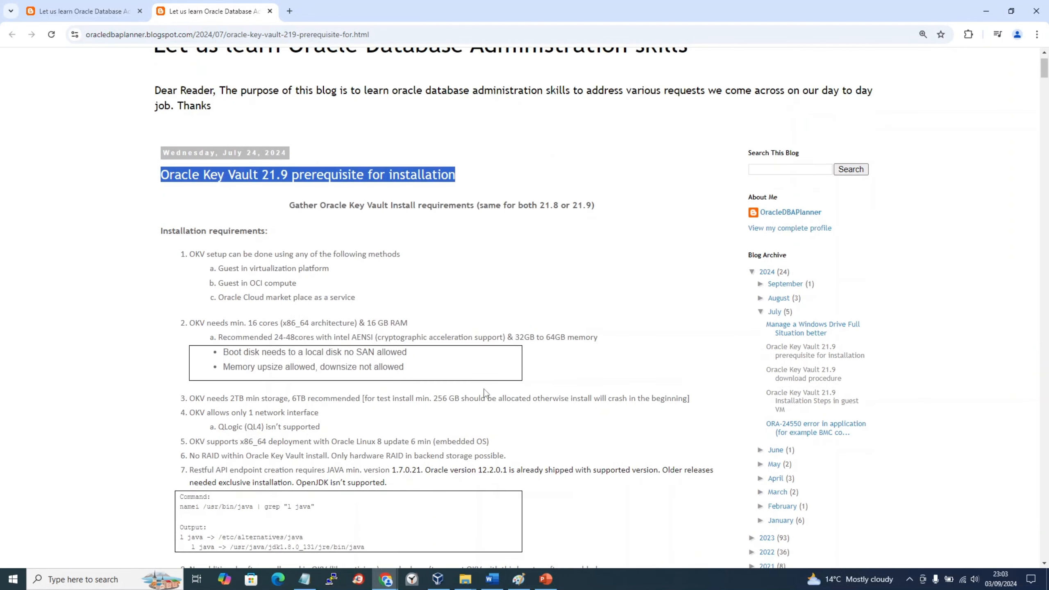
pyautogui.scroll(-1, 484, 392)
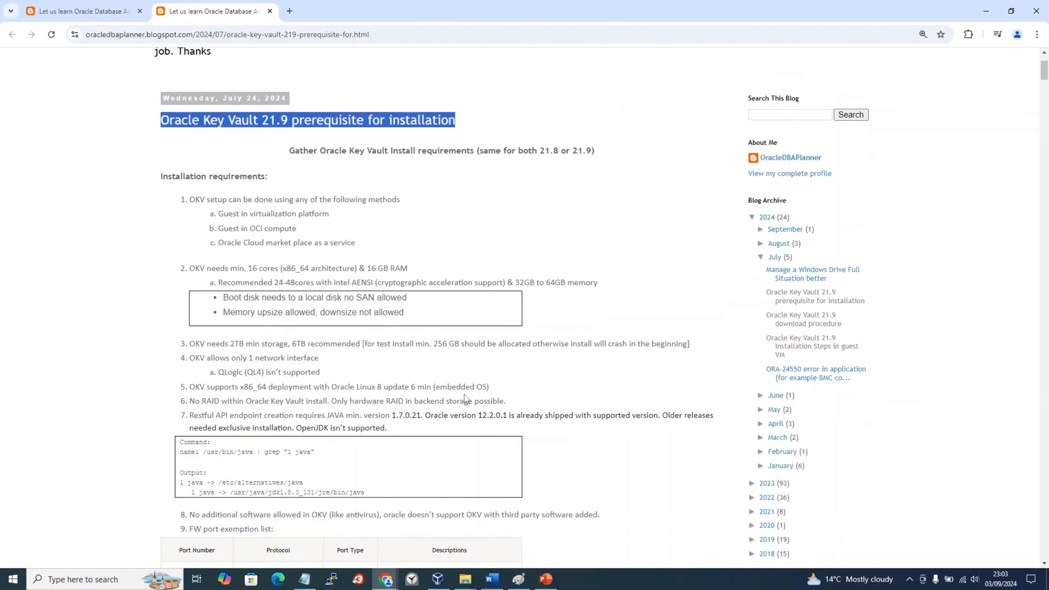
pyautogui.scroll(-3, 466, 399)
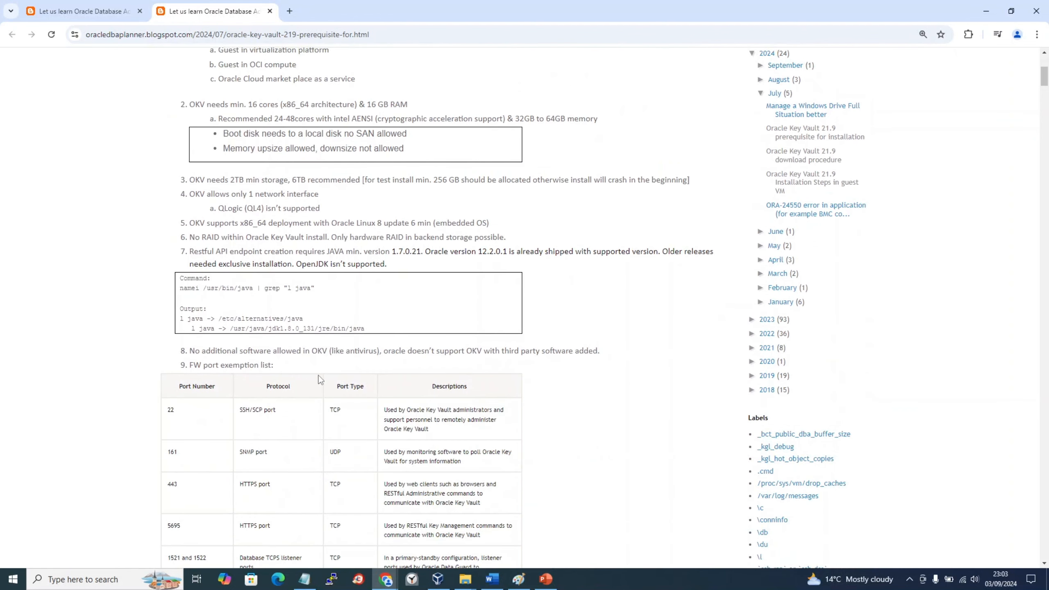
pyautogui.scroll(-2, 318, 378)
pyautogui.moveTo(192, 289); pyautogui.dragTo(231, 384)
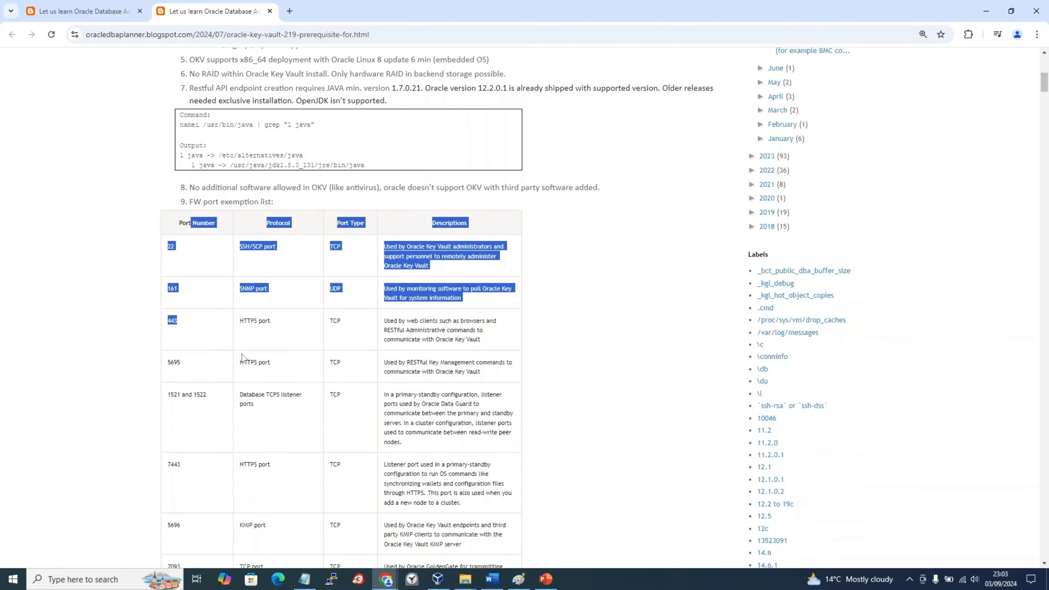
# Step: Highlight item 10, the supported endpoint OS list for Oracle Linux, RHEL and Windows Server
pyautogui.scroll(-3, 242, 356)
pyautogui.scroll(2, 322, 366)
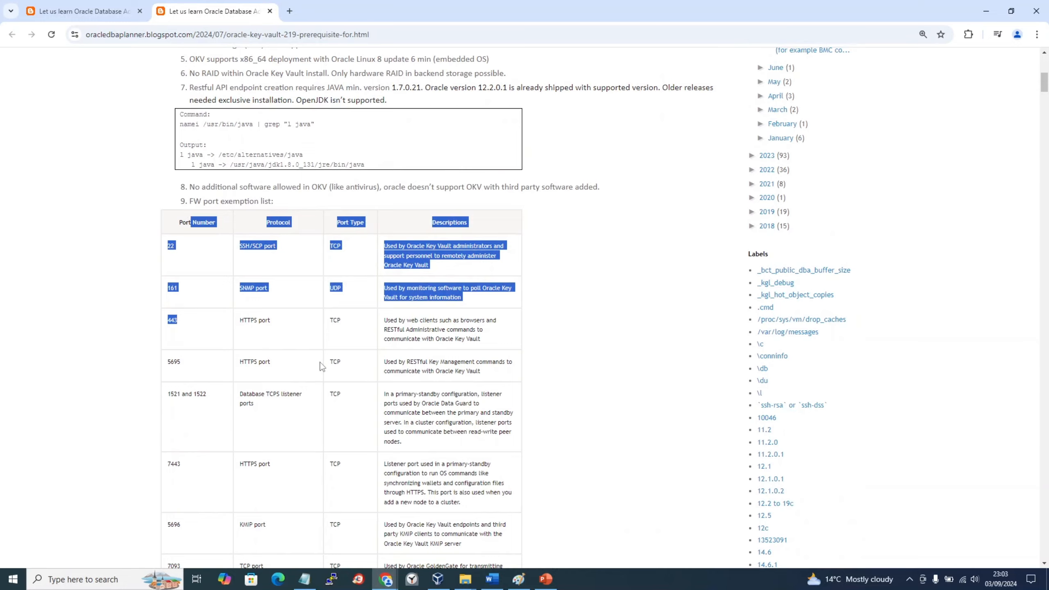
pyautogui.scroll(-1, 322, 367)
pyautogui.scroll(-3, 322, 367)
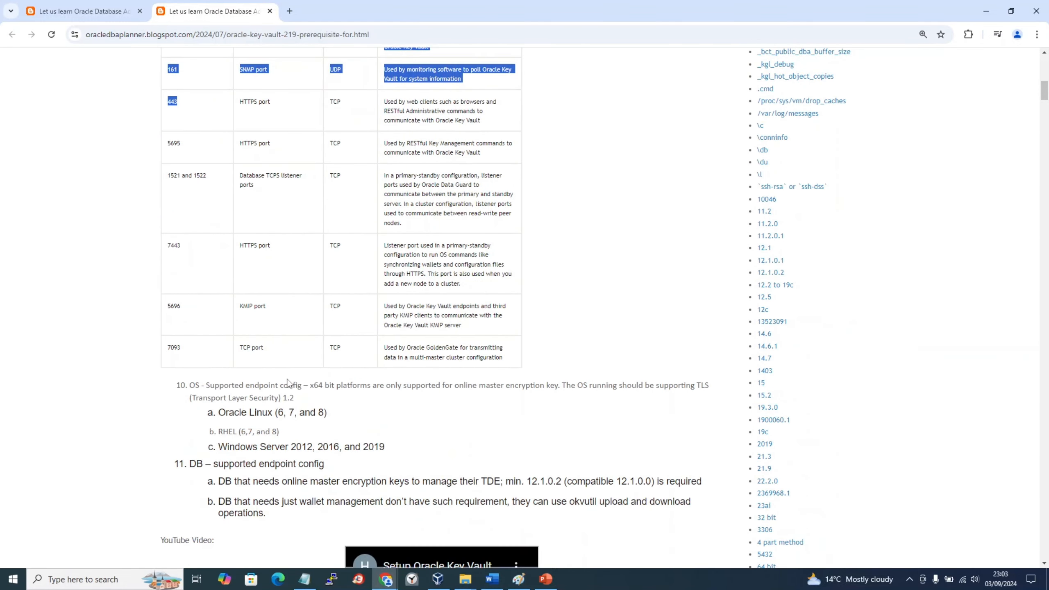
pyautogui.moveTo(288, 381); pyautogui.dragTo(312, 447)
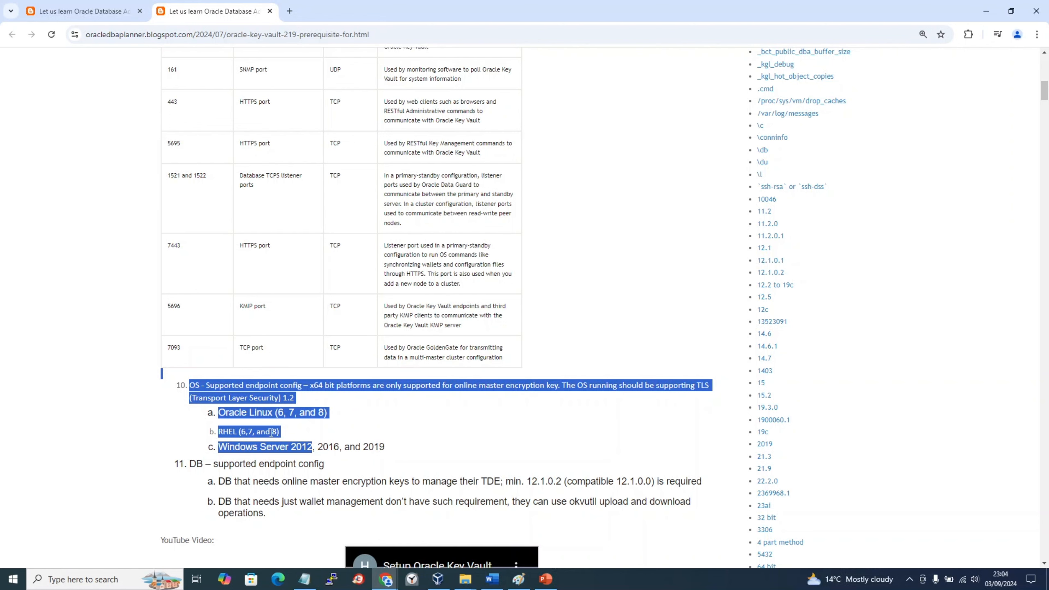
pyautogui.scroll(-1, 271, 432)
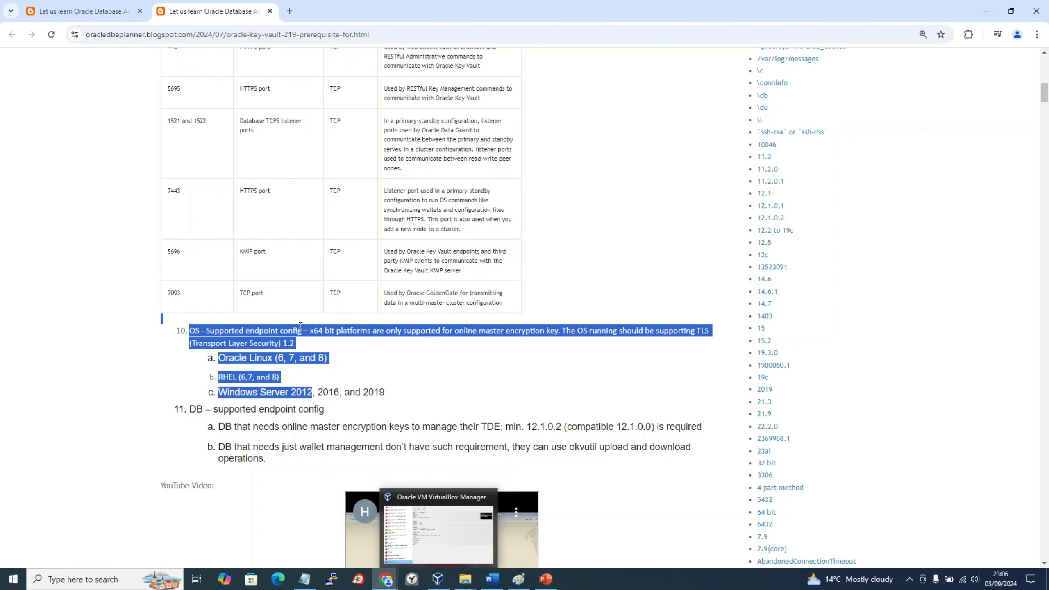
# Step: Compare the installation-steps post's IP, subnet mask and gateway with the lab notes' install details
pyautogui.click(62, 11)
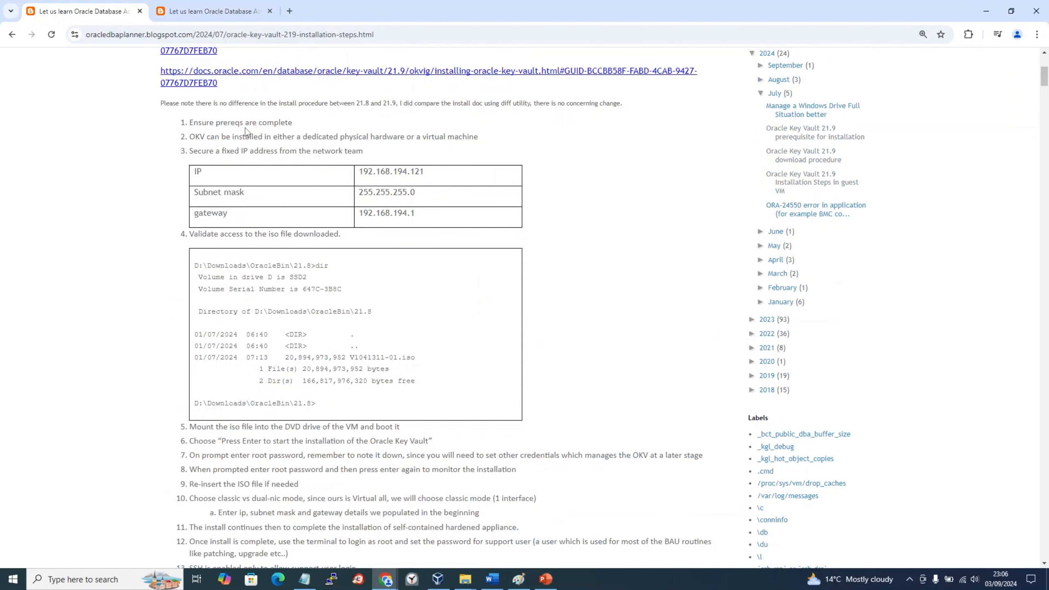
pyautogui.moveTo(417, 218); pyautogui.dragTo(219, 184)
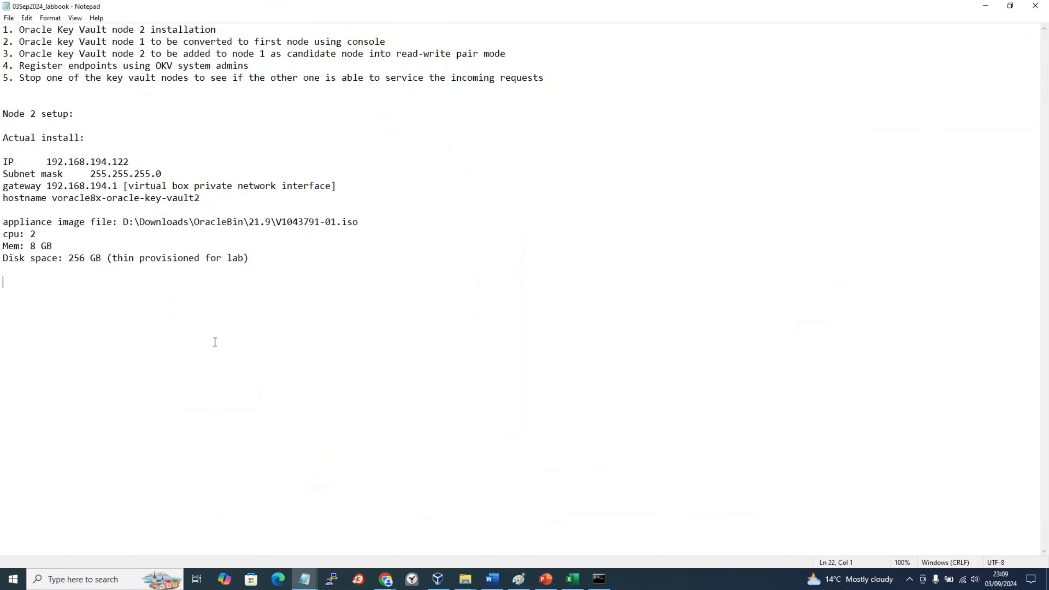
pyautogui.click(910, 579)
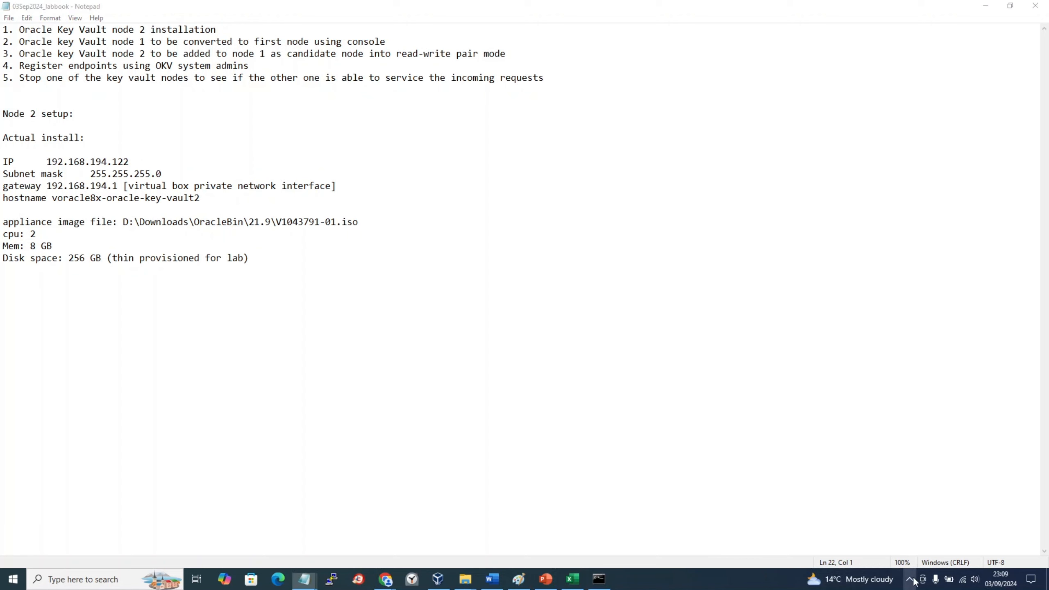
pyautogui.click(416, 343)
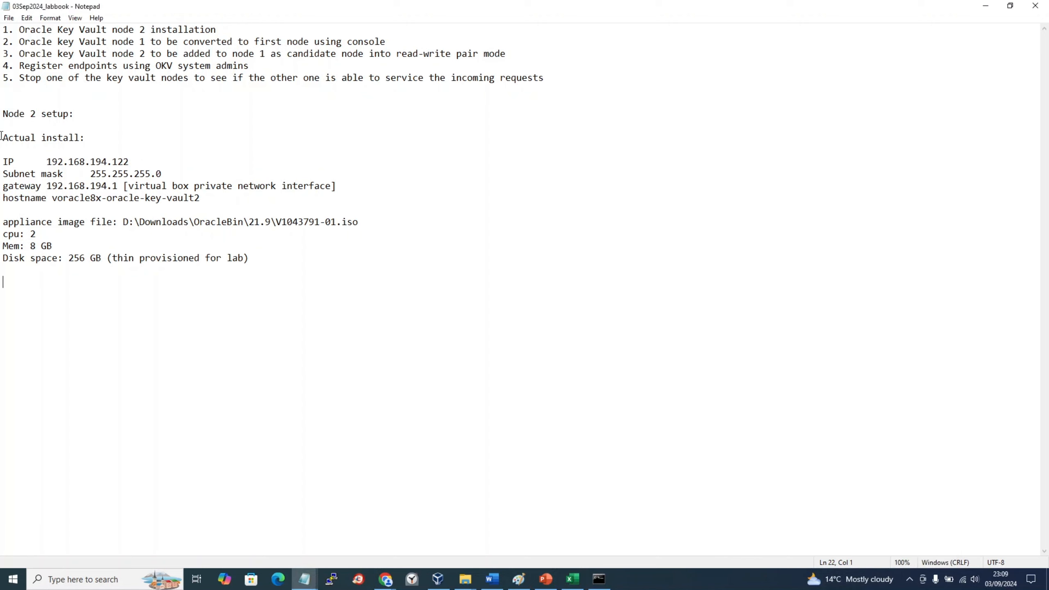
pyautogui.moveTo(2, 136); pyautogui.dragTo(212, 259)
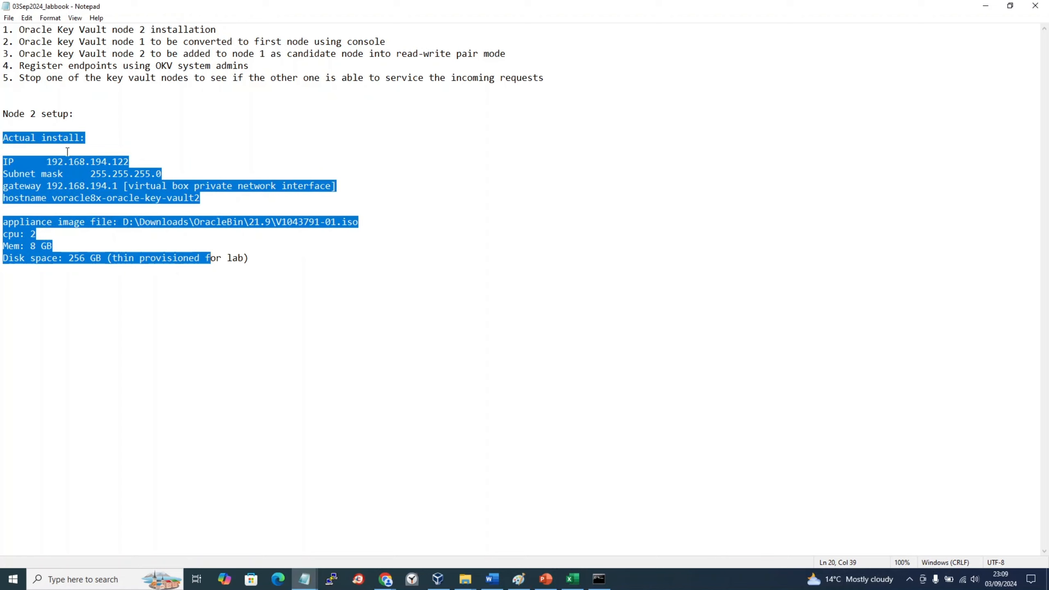
# Step: Change the notes to IP 192.168.194.123 and hostname voracle8x-oracle-key-vault3, then save
pyautogui.click(142, 164)
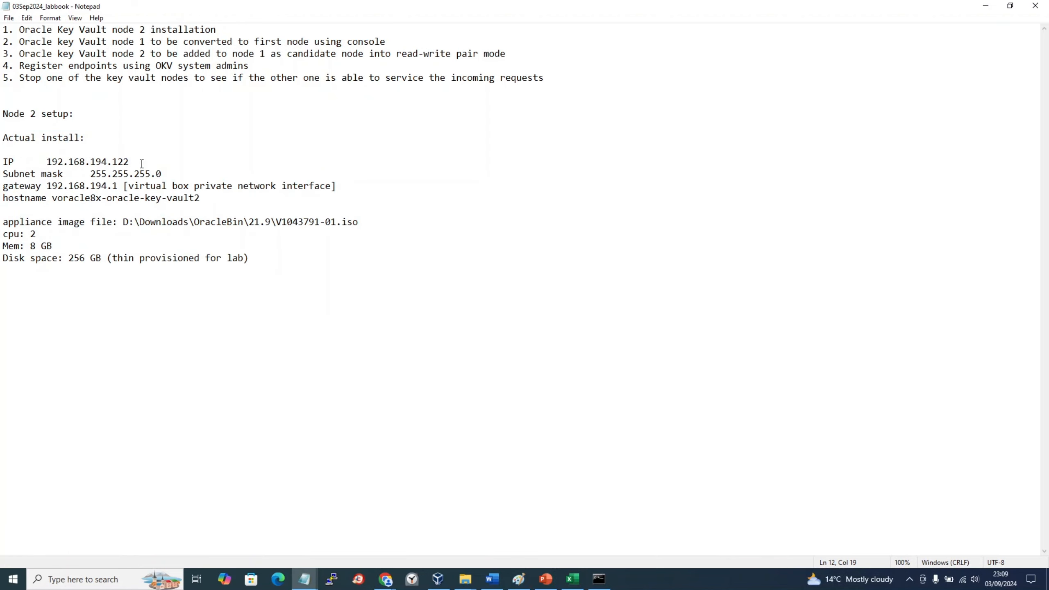
pyautogui.press('BackSpace')
pyautogui.write('3')
pyautogui.moveTo(89, 174); pyautogui.dragTo(136, 174)
pyautogui.click(48, 185)
pyautogui.moveTo(48, 185); pyautogui.dragTo(118, 187)
pyautogui.click(201, 198)
pyautogui.press('BackSpace')
pyautogui.write('3')
pyautogui.hotkey('ctrl', 's')
pyautogui.click(572, 579)
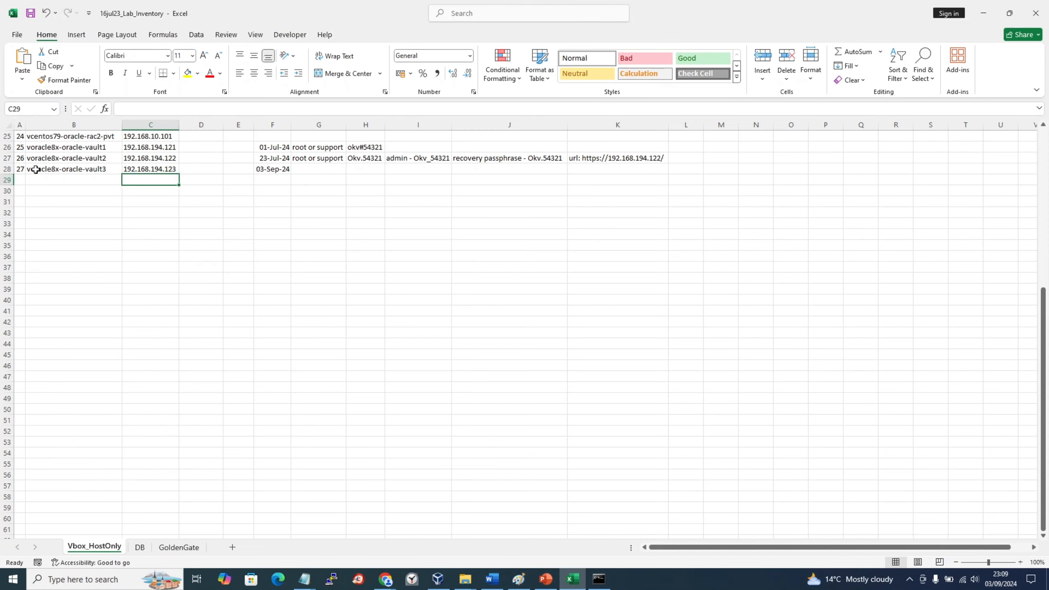
pyautogui.click(19, 169)
pyautogui.moveTo(49, 168); pyautogui.dragTo(281, 167)
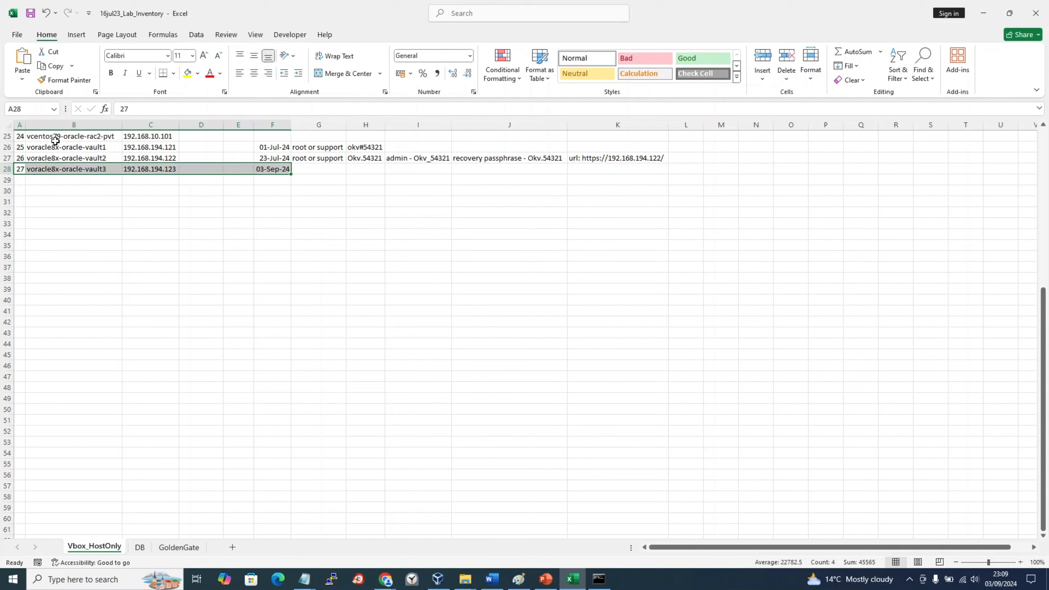
pyautogui.moveTo(21, 159); pyautogui.dragTo(595, 161)
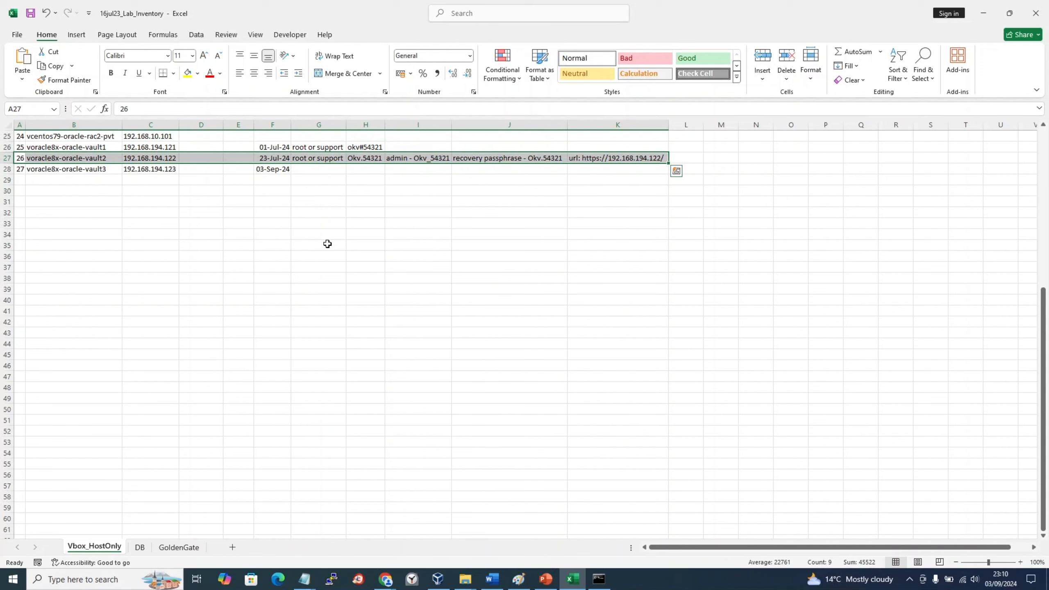
pyautogui.click(371, 158)
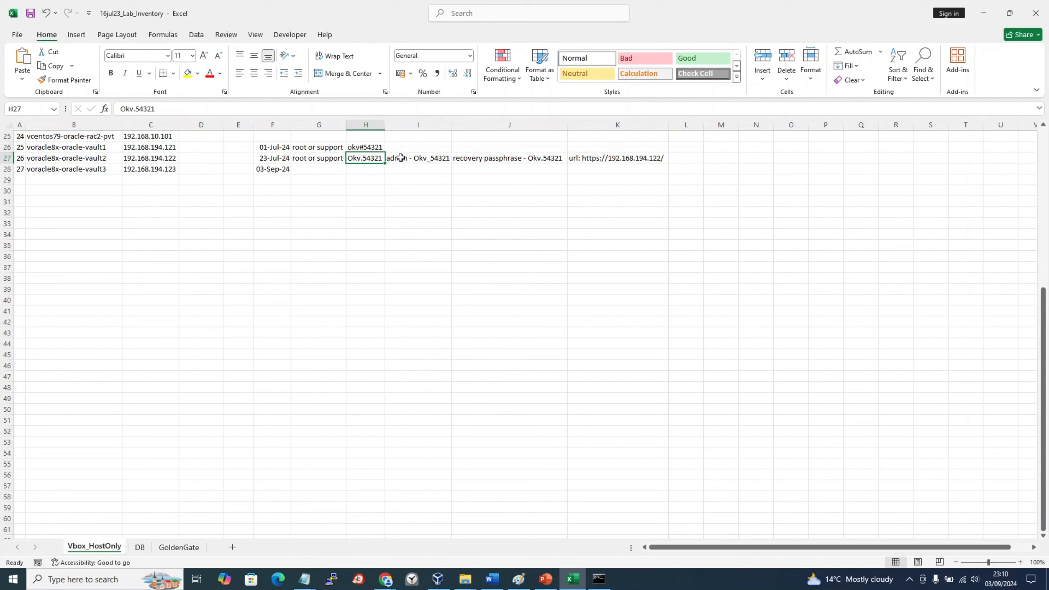
pyautogui.click(496, 159)
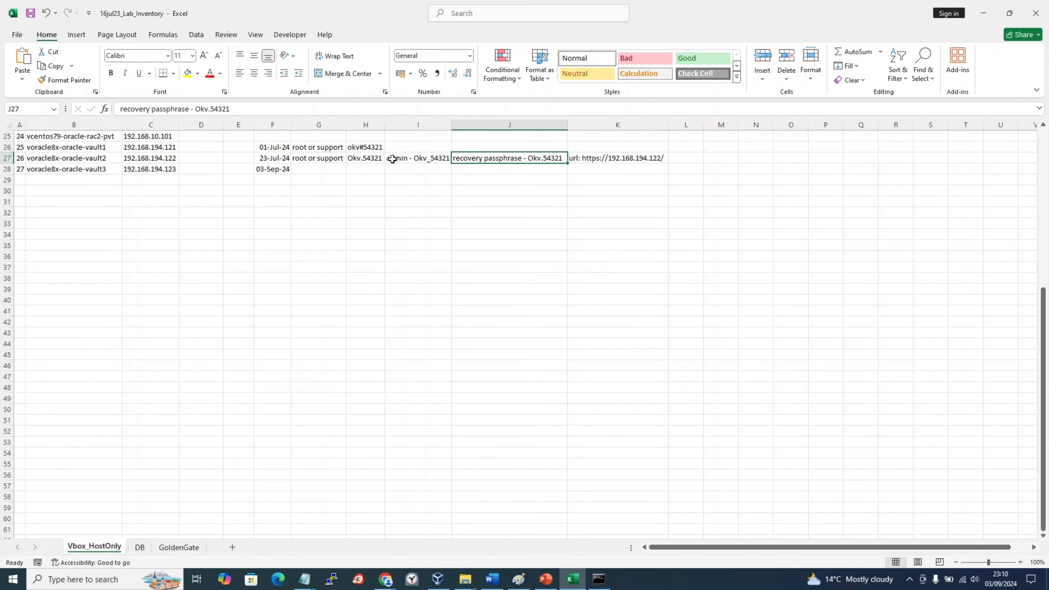
pyautogui.hotkey('alt', 'Tab')
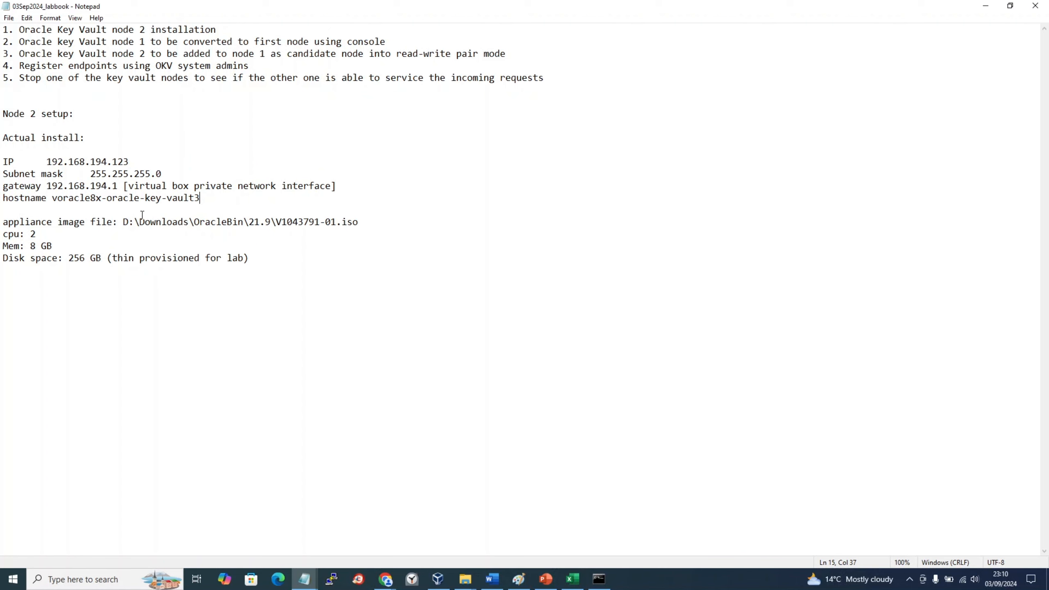
pyautogui.hotkey('alt', 'Tab')
pyautogui.click(83, 169)
pyautogui.hotkey('alt', 'Tab')
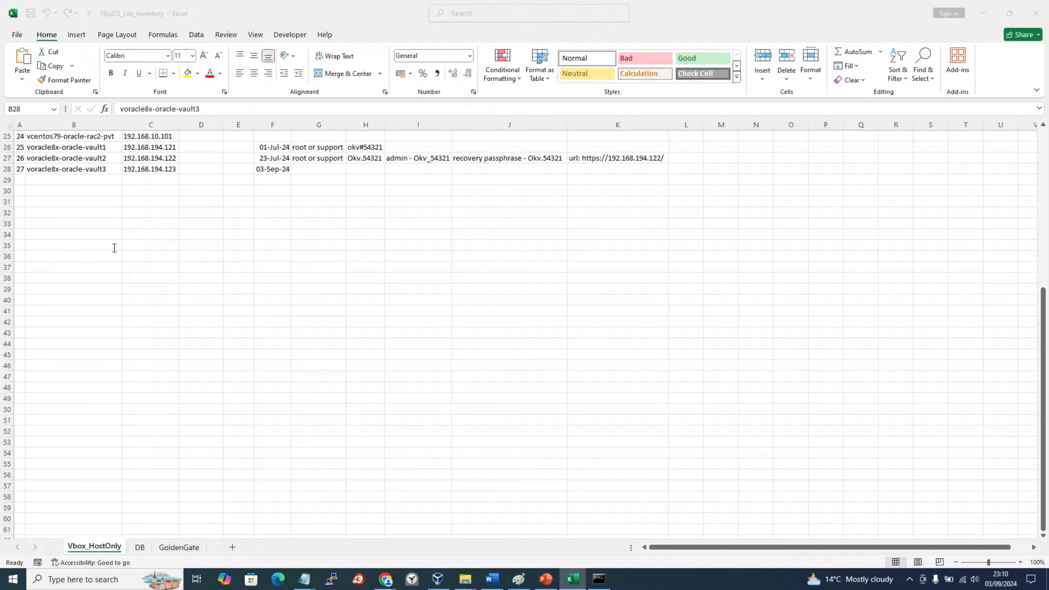
pyautogui.hotkey('alt', 'Tab')
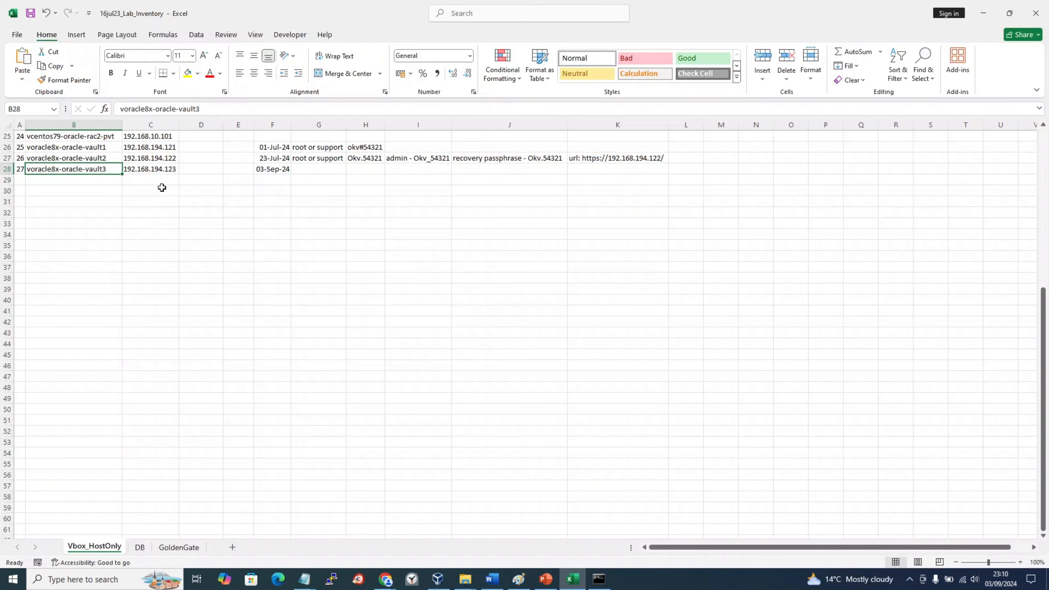
pyautogui.hotkey('alt', 'Tab')
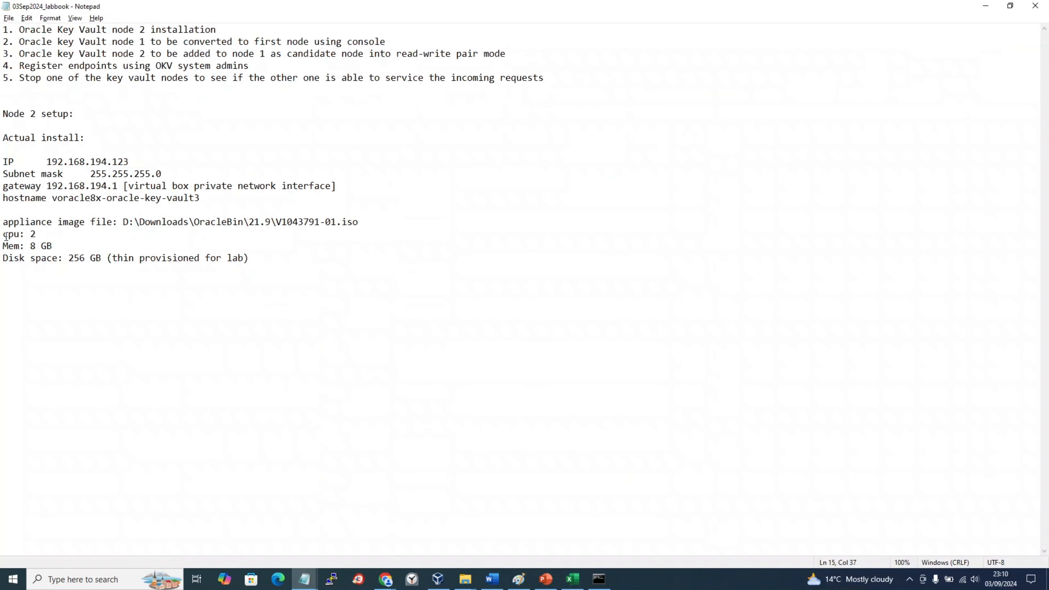
pyautogui.click(362, 225)
pyautogui.click(598, 579)
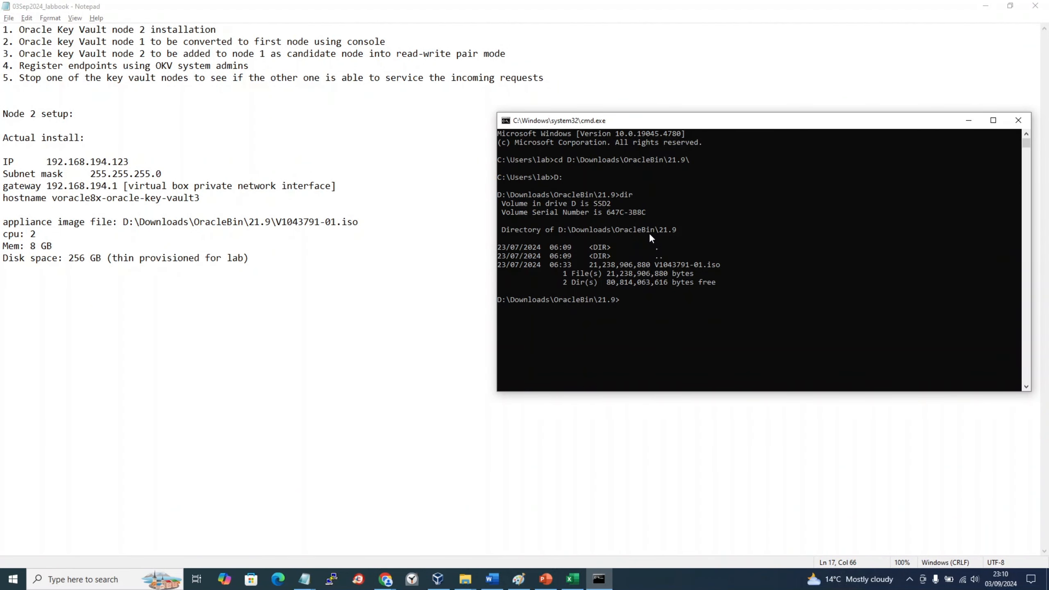
pyautogui.moveTo(716, 294); pyautogui.dragTo(502, 230)
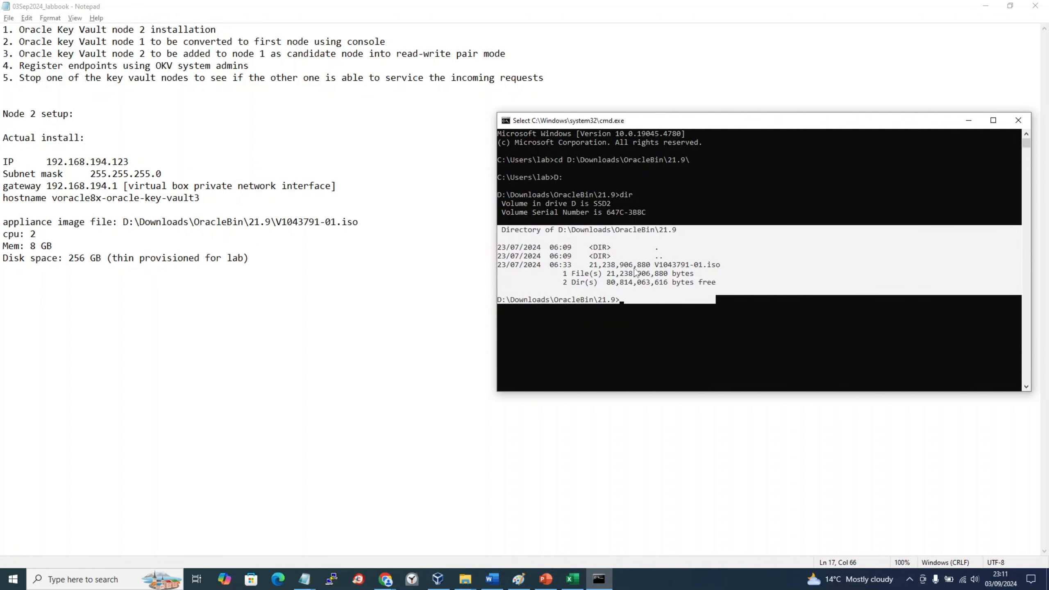
pyautogui.moveTo(633, 266); pyautogui.dragTo(607, 269)
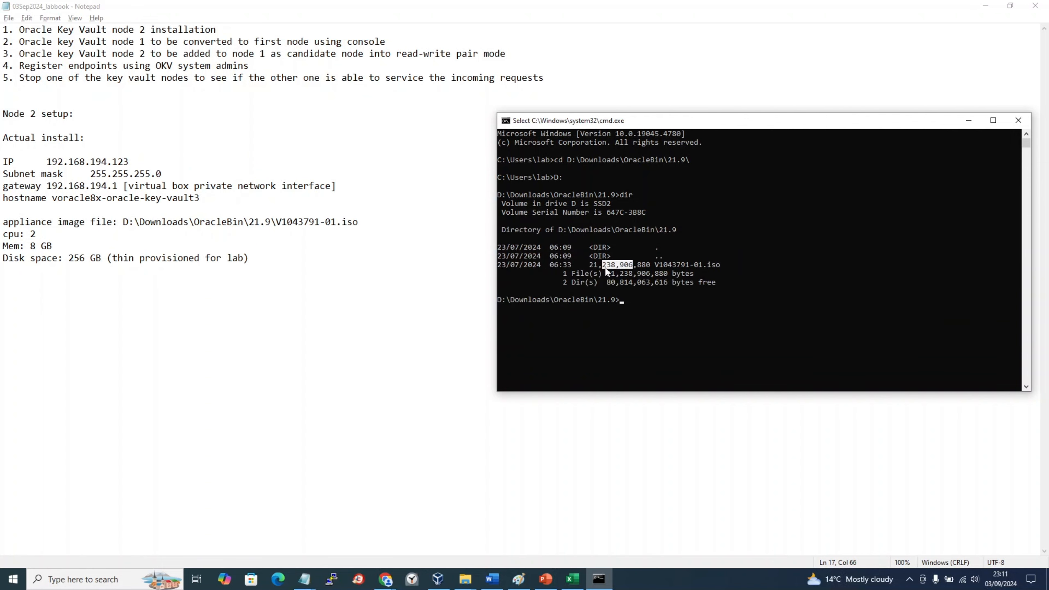
pyautogui.click(102, 251)
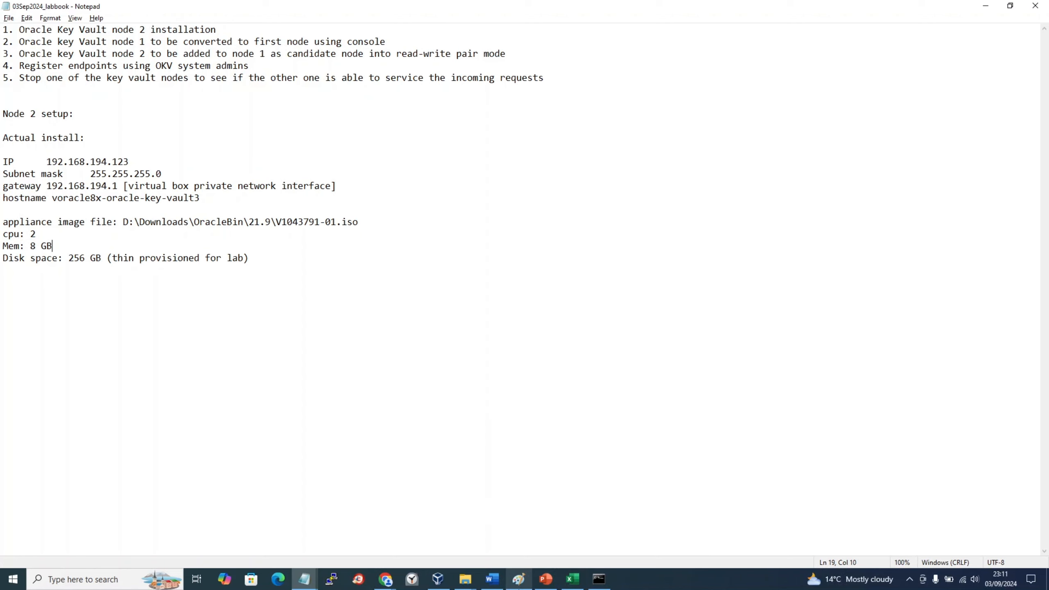
pyautogui.click(518, 581)
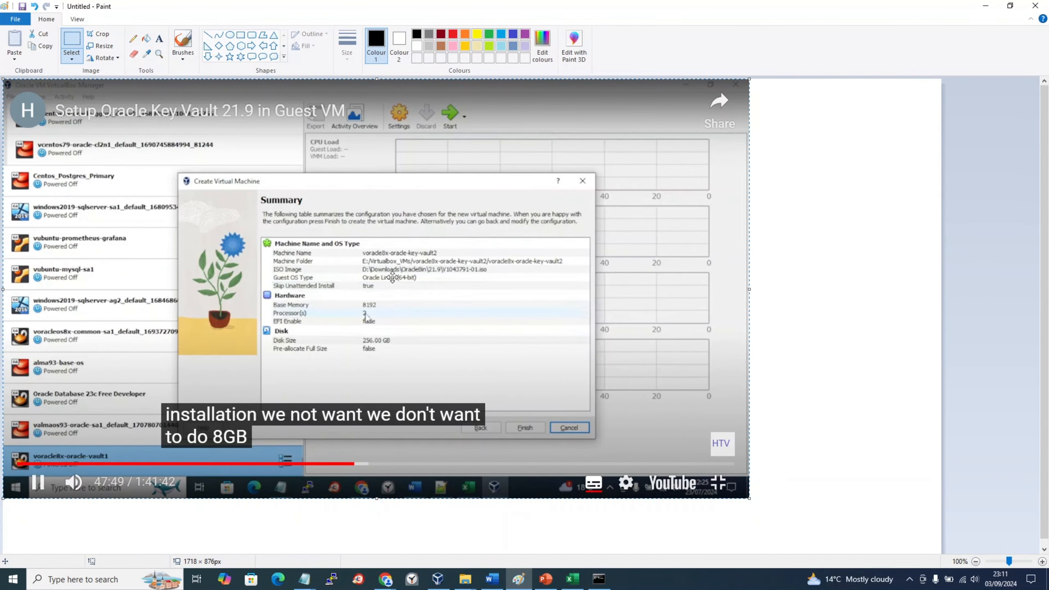
# Step: Read the pasted vault2 summary in Paint (8192 MB, 2 processors, 256 GB disk), then return to Notepad
pyautogui.scroll(1, 397, 284)
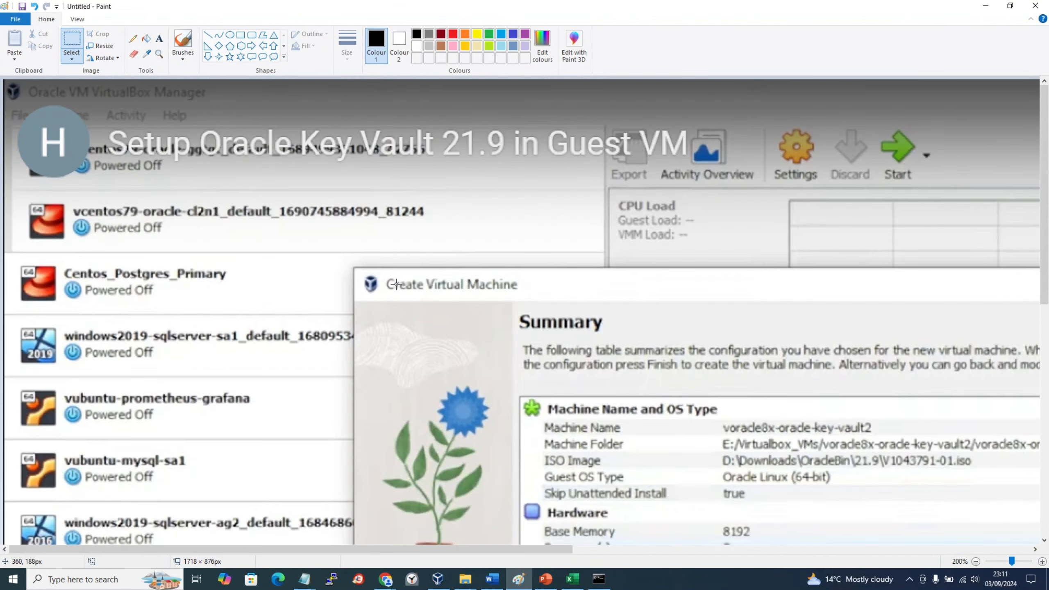
pyautogui.scroll(-3, 396, 285)
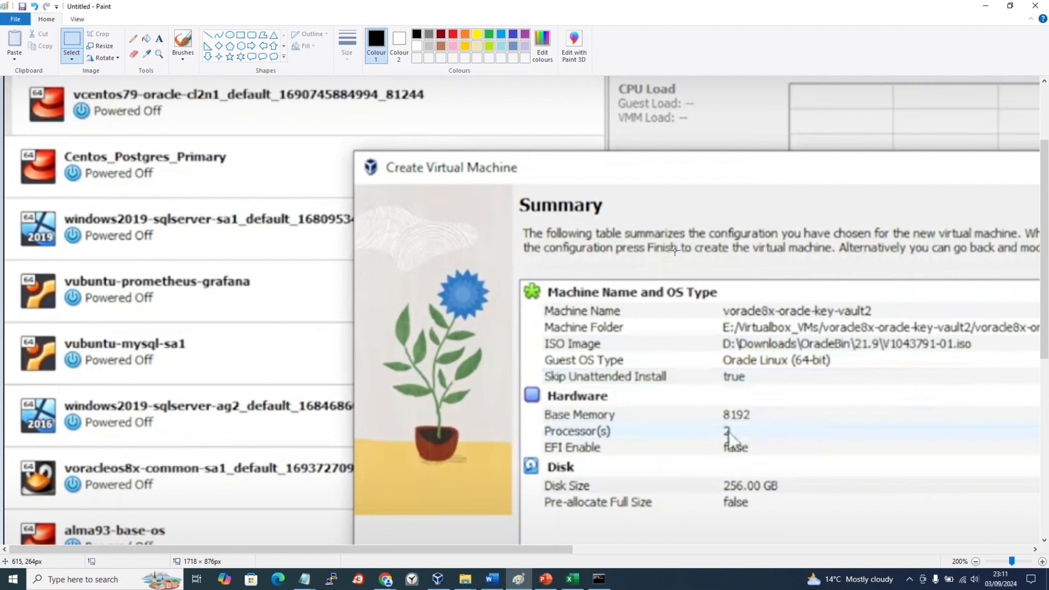
pyautogui.moveTo(550, 549); pyautogui.dragTo(702, 549)
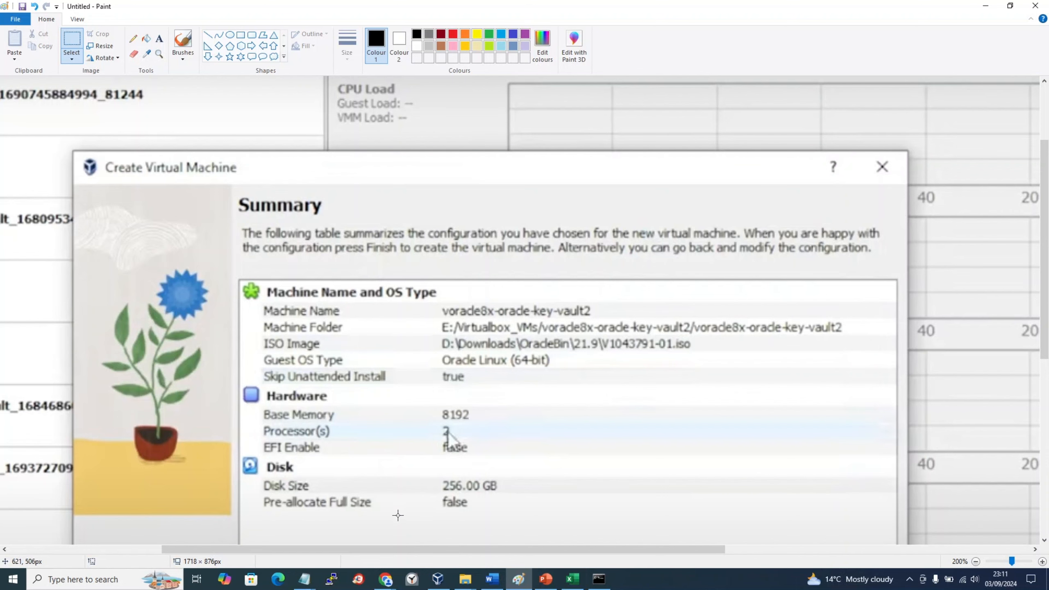
pyautogui.hotkey('alt', 'Tab')
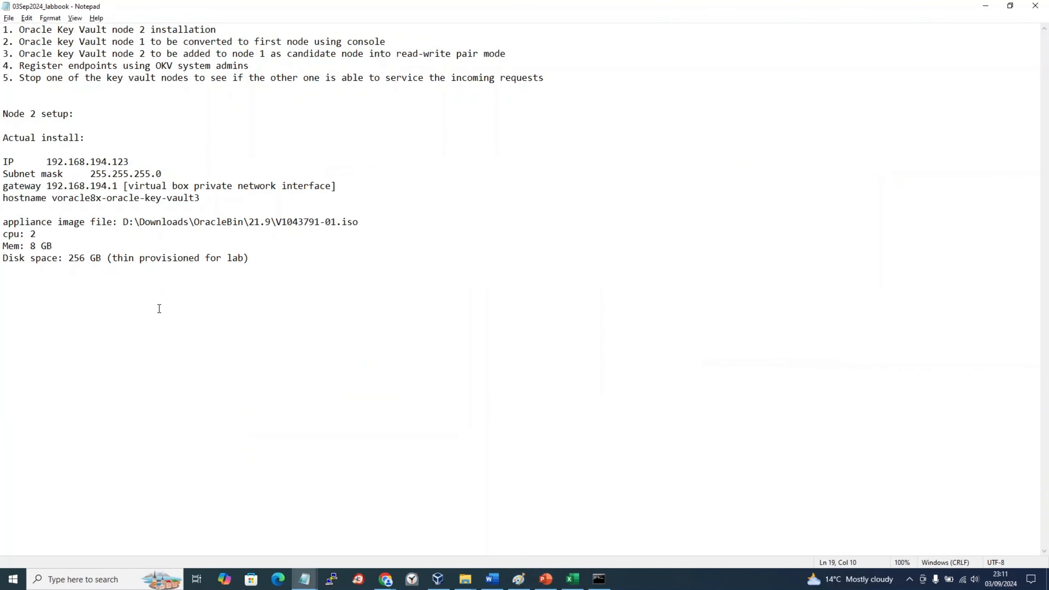
# Step: Review 23Jul2024_labbook2's download-to-root-password steps, VM-booted timestamp and install-finished line, then return to VirtualBox
pyautogui.hotkey('alt', 'Tab')
pyautogui.press('Tab')
pyautogui.press('Tab')
pyautogui.press('Tab')
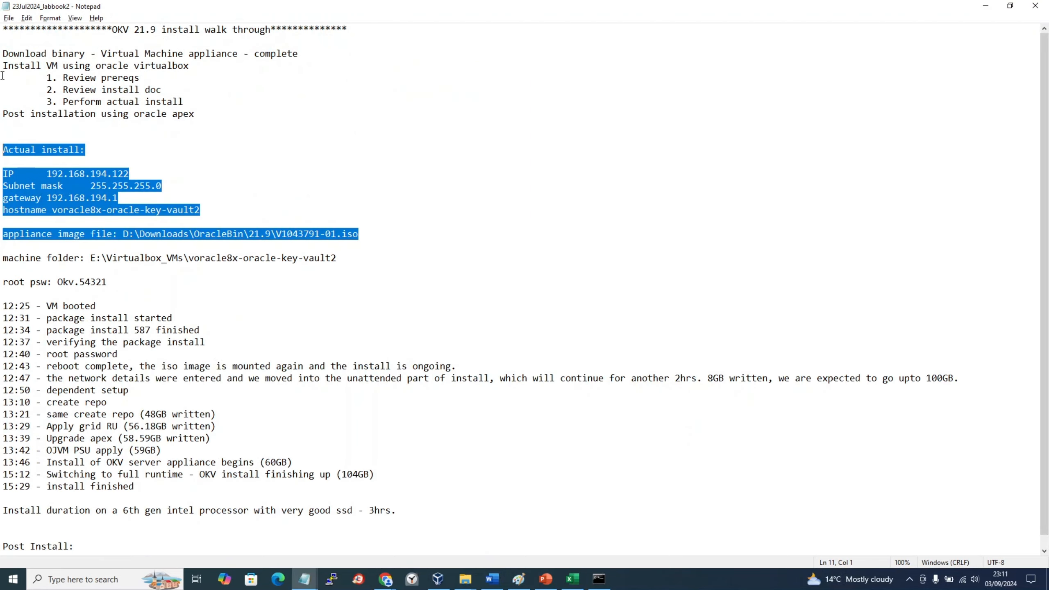
pyautogui.click(10, 57)
pyautogui.moveTo(2, 54); pyautogui.dragTo(265, 294)
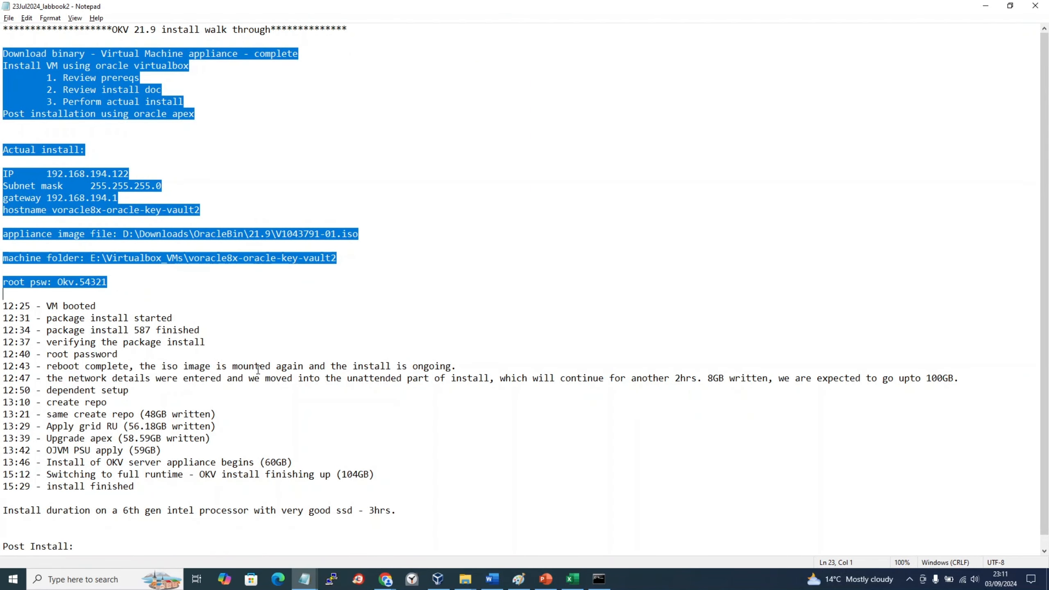
pyautogui.moveTo(2, 305); pyautogui.dragTo(49, 306)
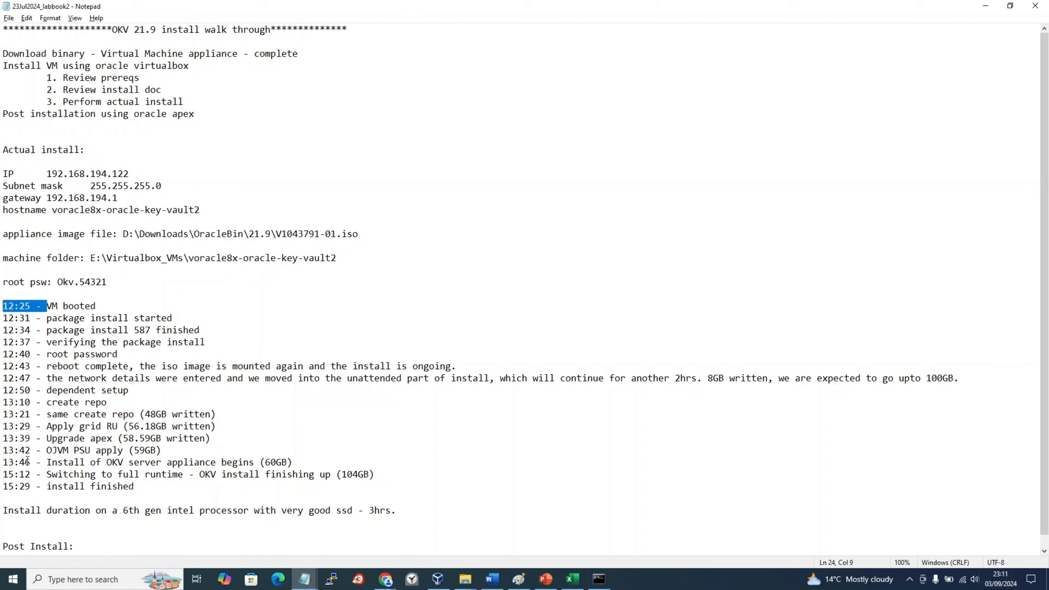
pyautogui.moveTo(2, 489); pyautogui.dragTo(136, 484)
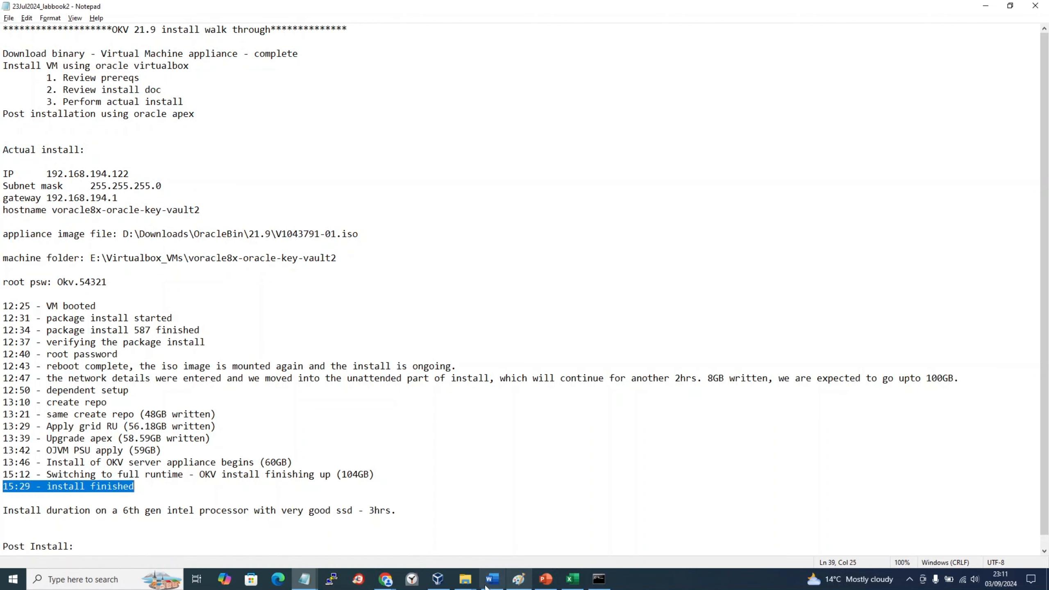
pyautogui.click(439, 580)
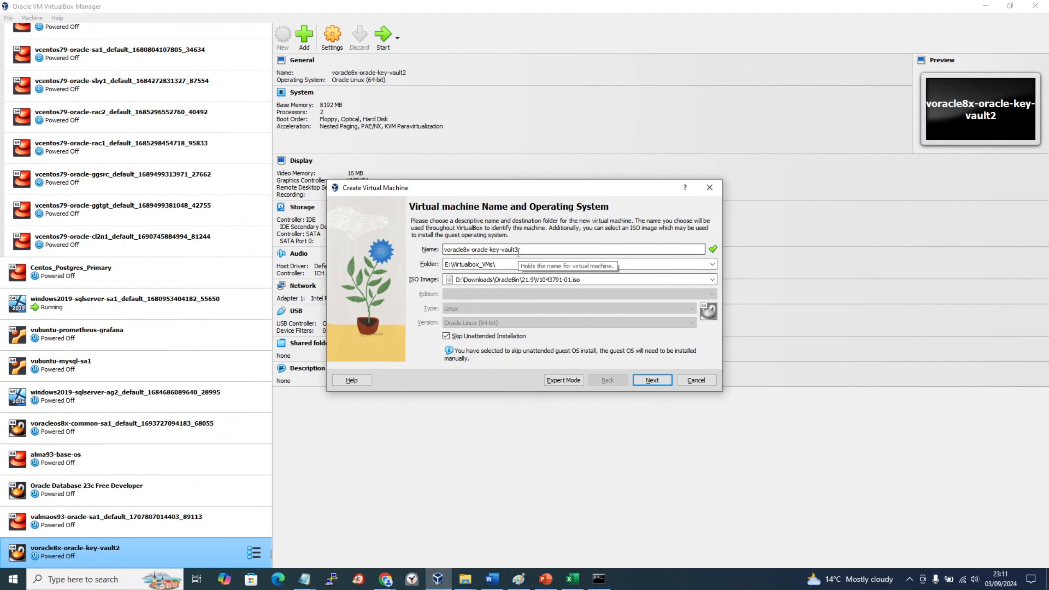
# Step: Check the VM dialog against the 03Sep2024_labbook notes and try Next, raising the folder warning
pyautogui.hotkey('alt', 'Tab')
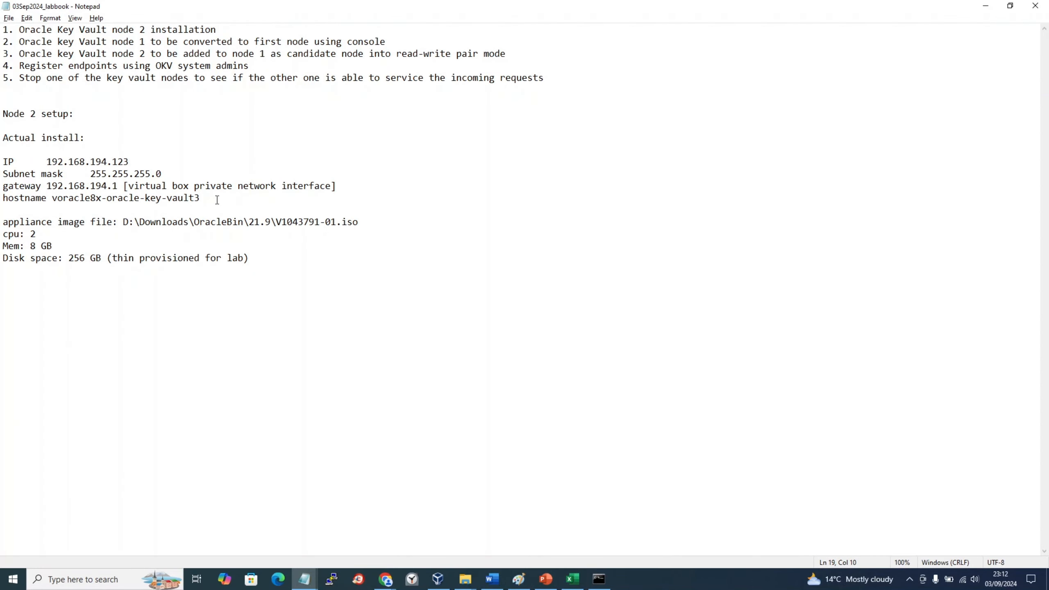
pyautogui.hotkey('alt', 'Tab')
pyautogui.hotkey('alt', 'Tab')
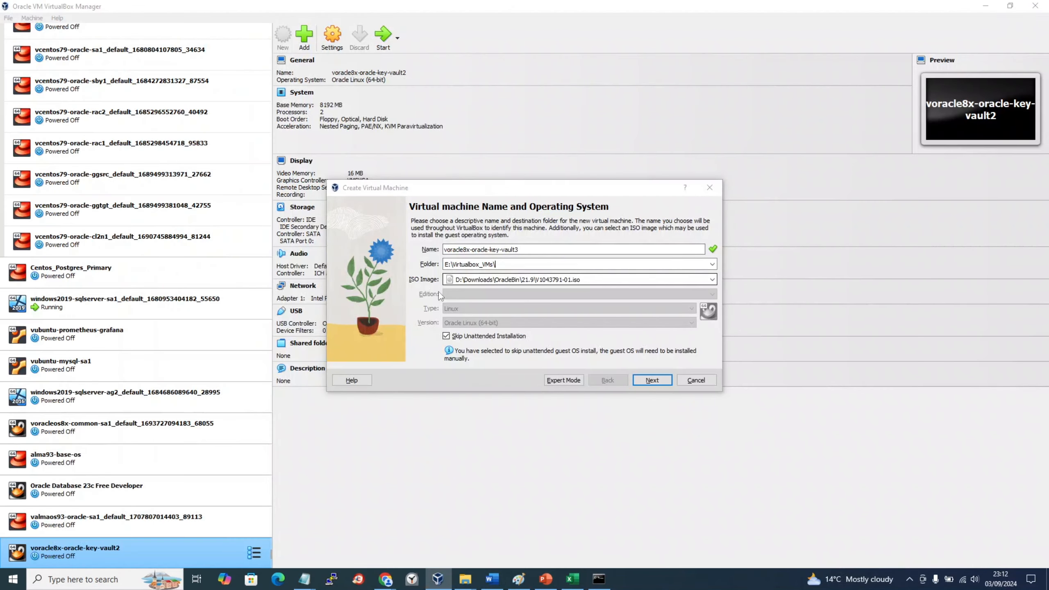
pyautogui.hotkey('alt', 'Tab')
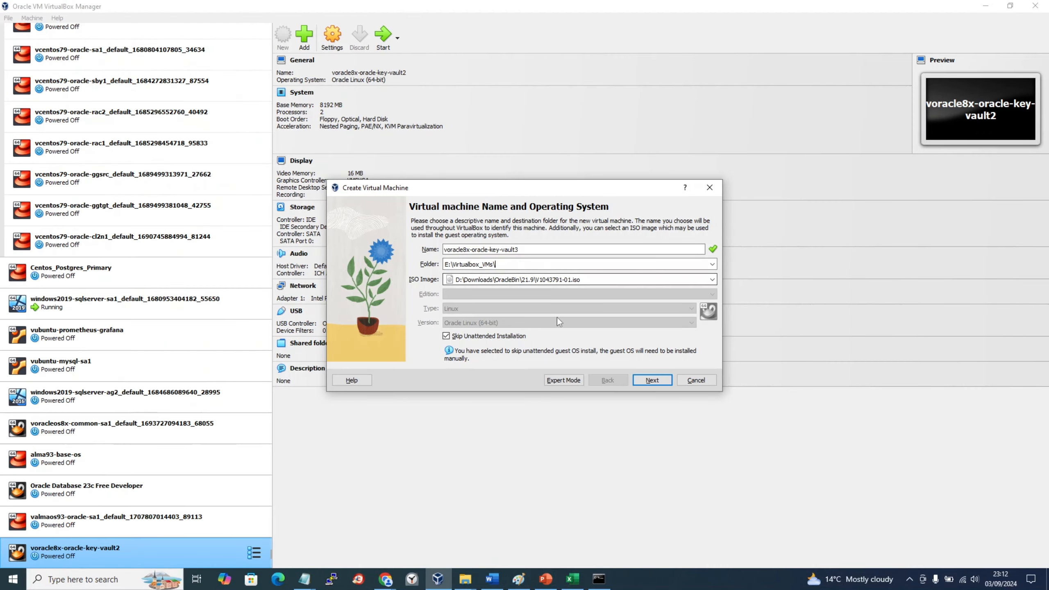
pyautogui.hotkey('alt', 'Tab')
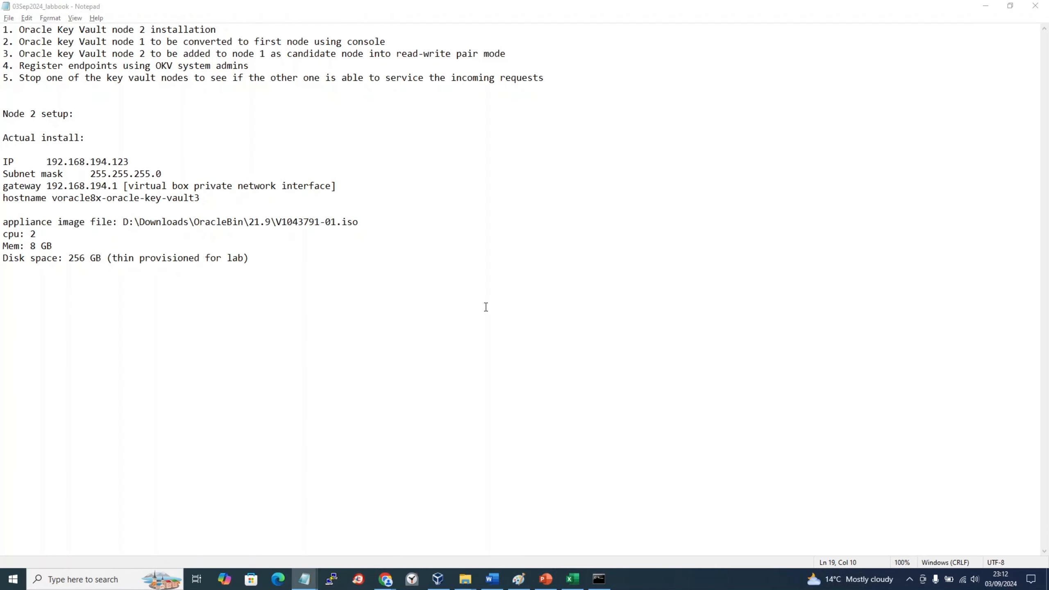
pyautogui.hotkey('alt', 'Tab')
pyautogui.hotkey('alt', 'Tab')
pyautogui.hotkey('alt', 'Tab')
pyautogui.hotkey('alt', 'Tab')
pyautogui.hotkey('alt', 'Tab')
pyautogui.hotkey('alt', 'Tab')
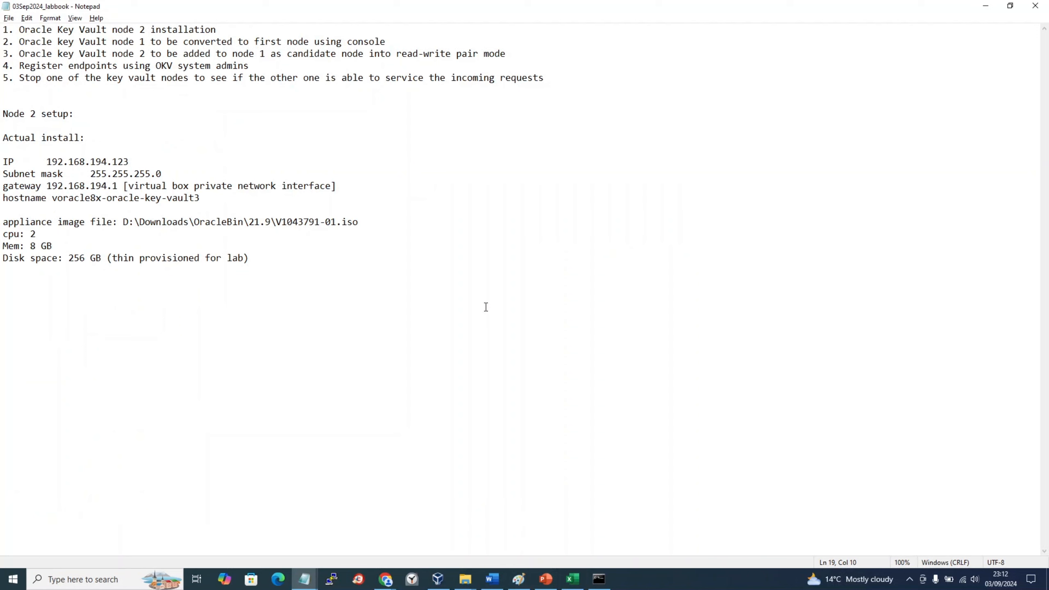
pyautogui.hotkey('alt', 'Tab')
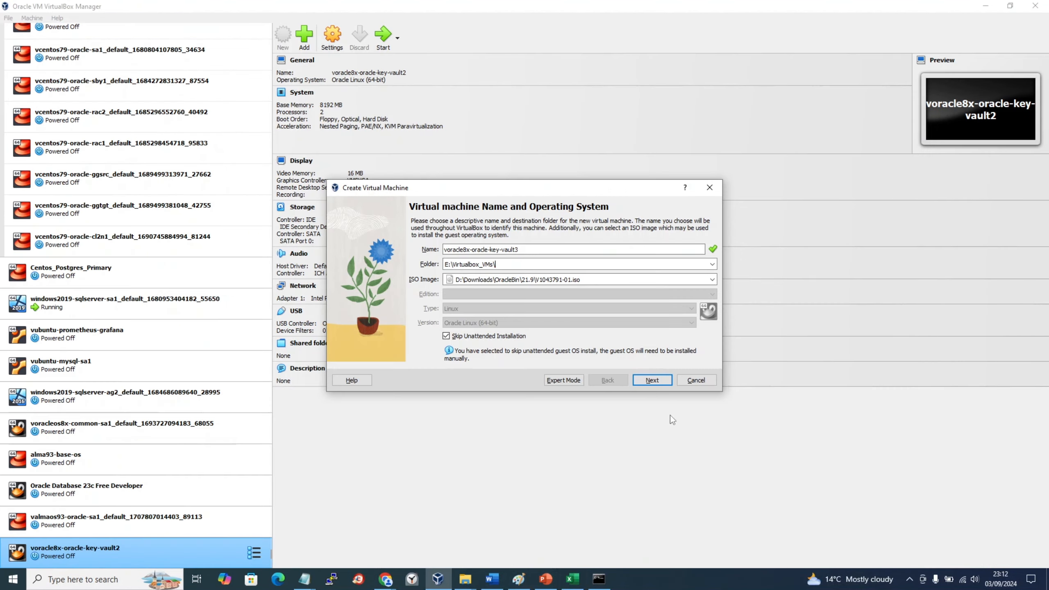
pyautogui.click(662, 385)
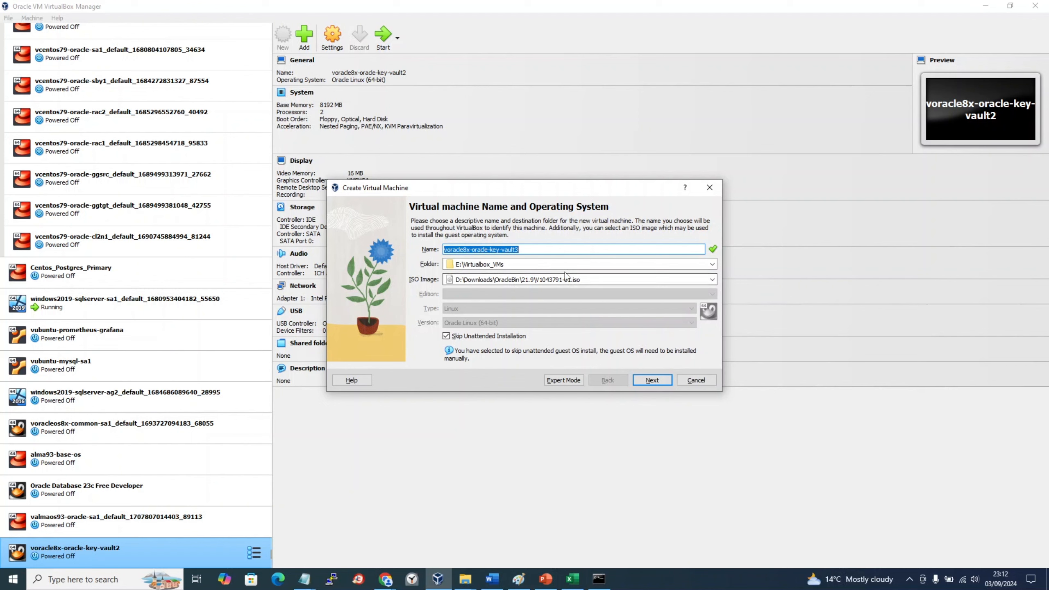
# Step: Set the machine folder to E:\Virtualbox_VMs\voracle8x-oracle-key-vault3\ by pasting the copied VM name
pyautogui.doubleClick(569, 249)
pyautogui.moveTo(568, 249); pyautogui.dragTo(315, 238)
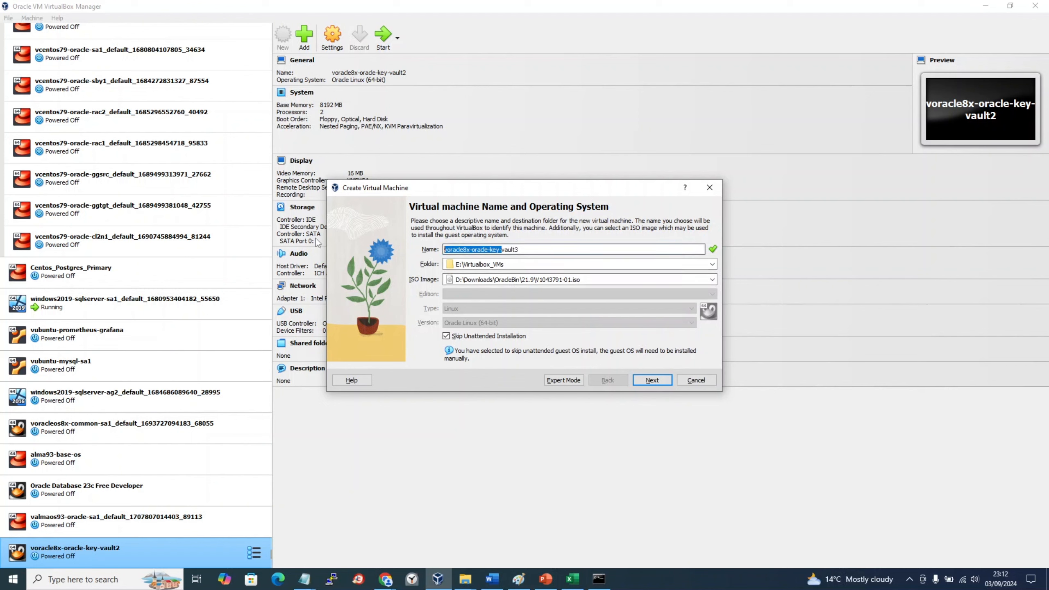
pyautogui.moveTo(519, 253); pyautogui.dragTo(391, 239)
pyautogui.hotkey('ctrl', 'c')
pyautogui.click(585, 264)
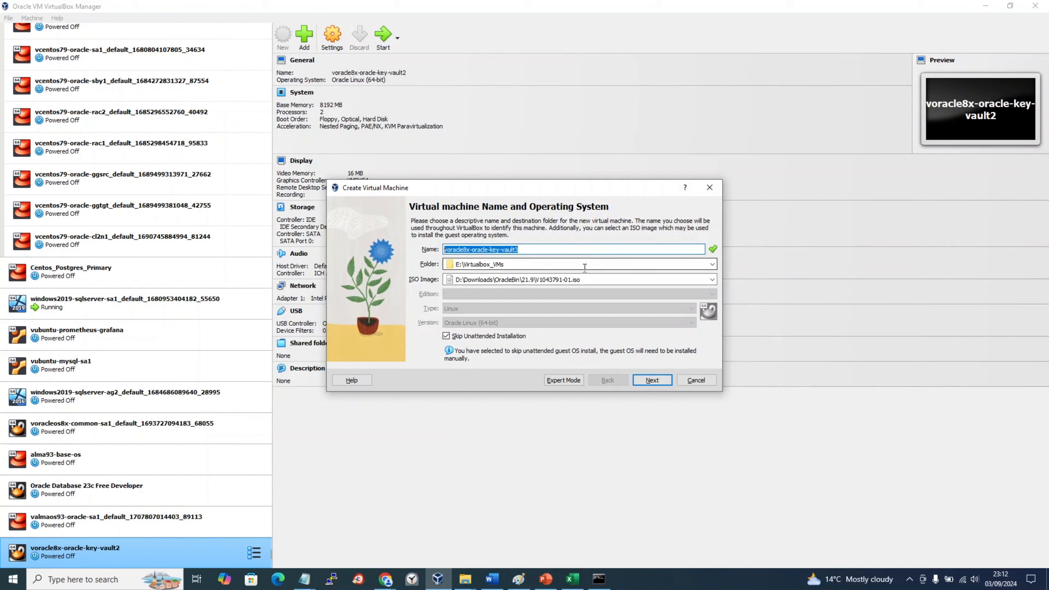
pyautogui.hotkey('ctrl', 'v')
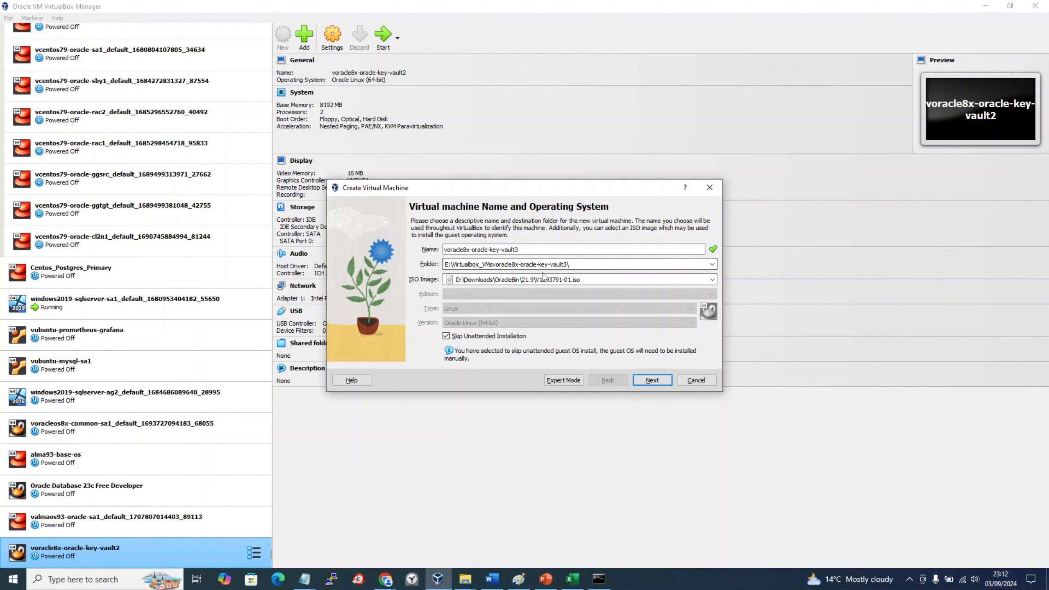
pyautogui.write('\\')
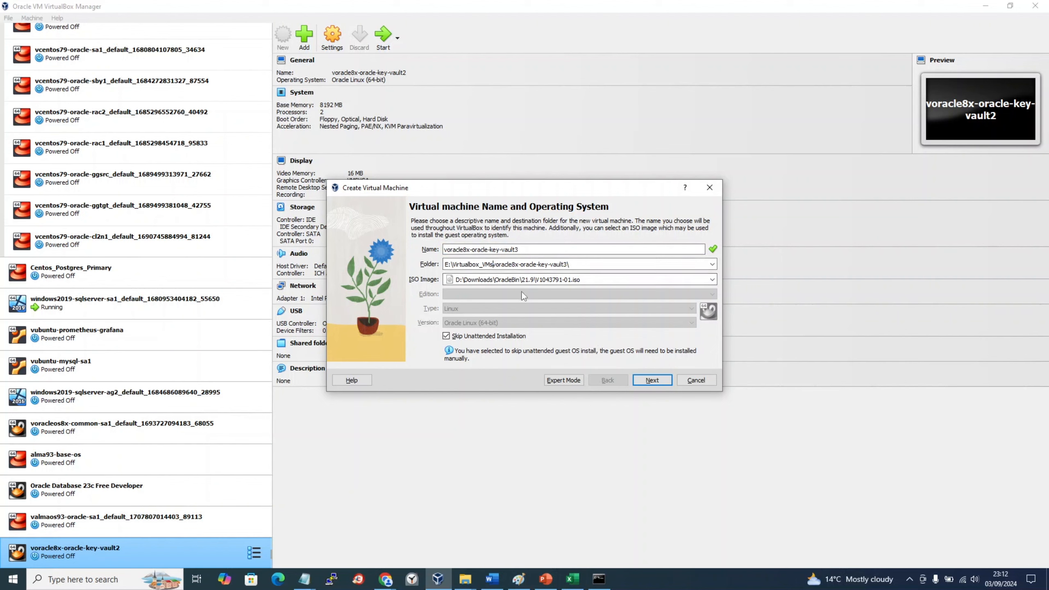
pyautogui.write('\\')
pyautogui.moveTo(584, 265); pyautogui.dragTo(234, 241)
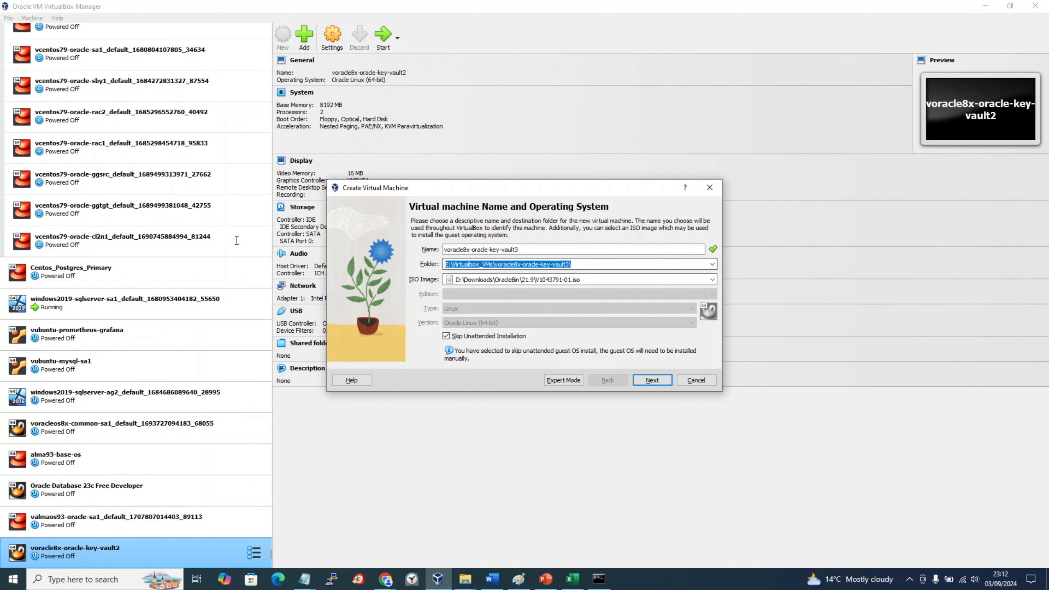
# Step: Add the line 'machine folder: E:\Virtualbox_VMs\voracle8x-oracle-key-vault3\' to the labbook and save it
pyautogui.hotkey('alt', 'Tab')
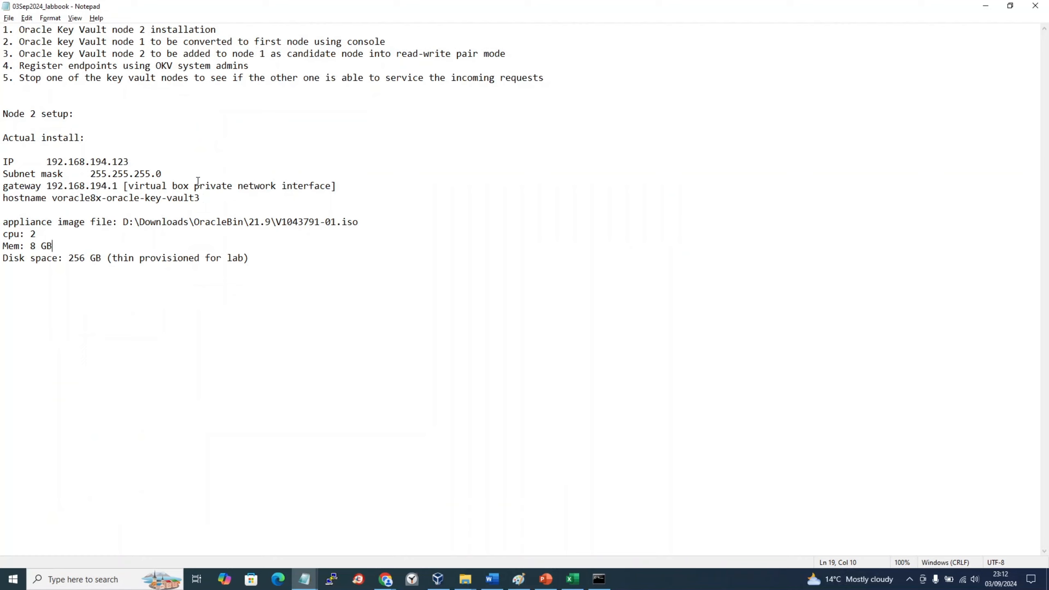
pyautogui.click(318, 265)
pyautogui.write('machine folder: v')
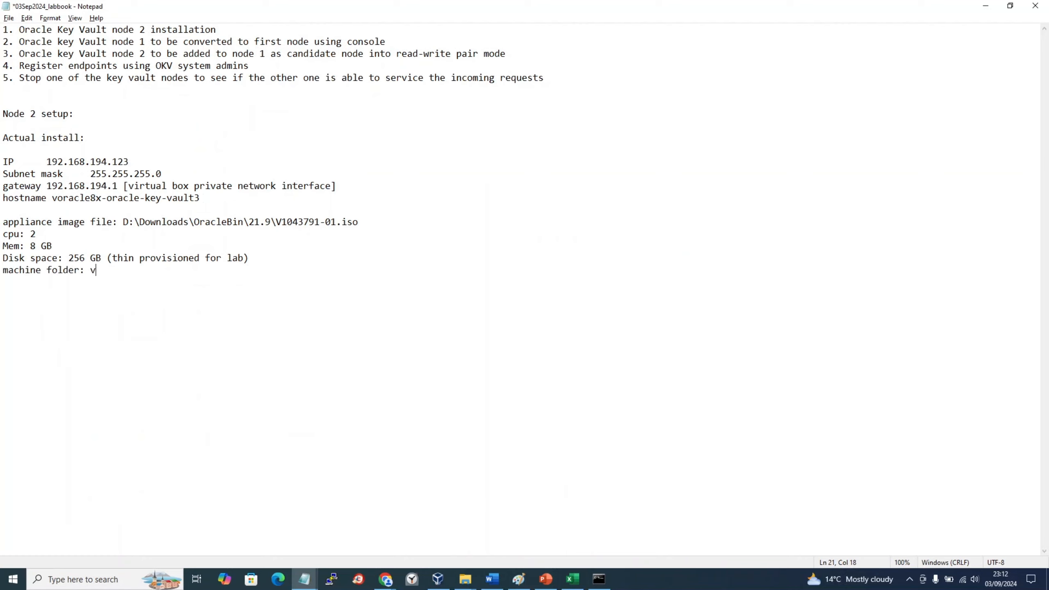
pyautogui.press('BackSpace')
pyautogui.write('E:\\Virtualbox_VMs\\voracle8x-oracle-key-vault3\\')
pyautogui.hotkey('ctrl', 's')
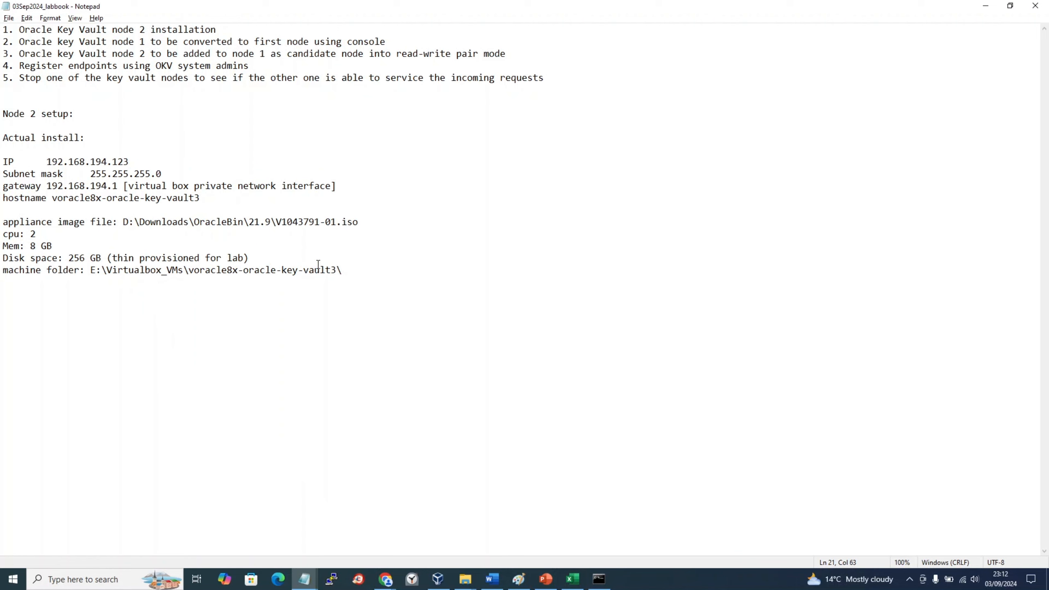
pyautogui.hotkey('alt', 'Tab')
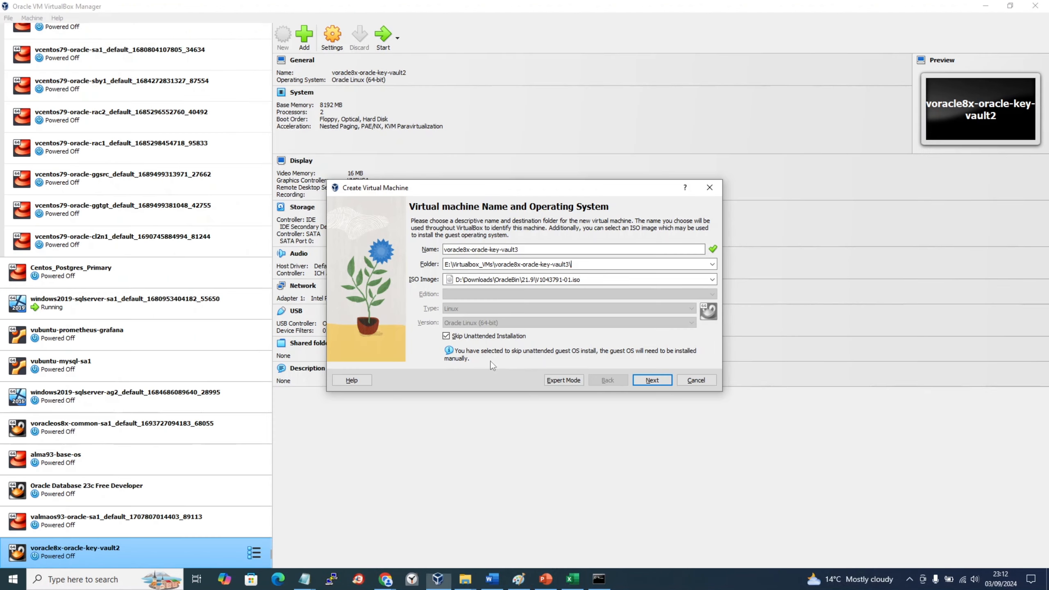
# Step: Give the new VM 8192 MB base memory and 2 processors
pyautogui.click(657, 382)
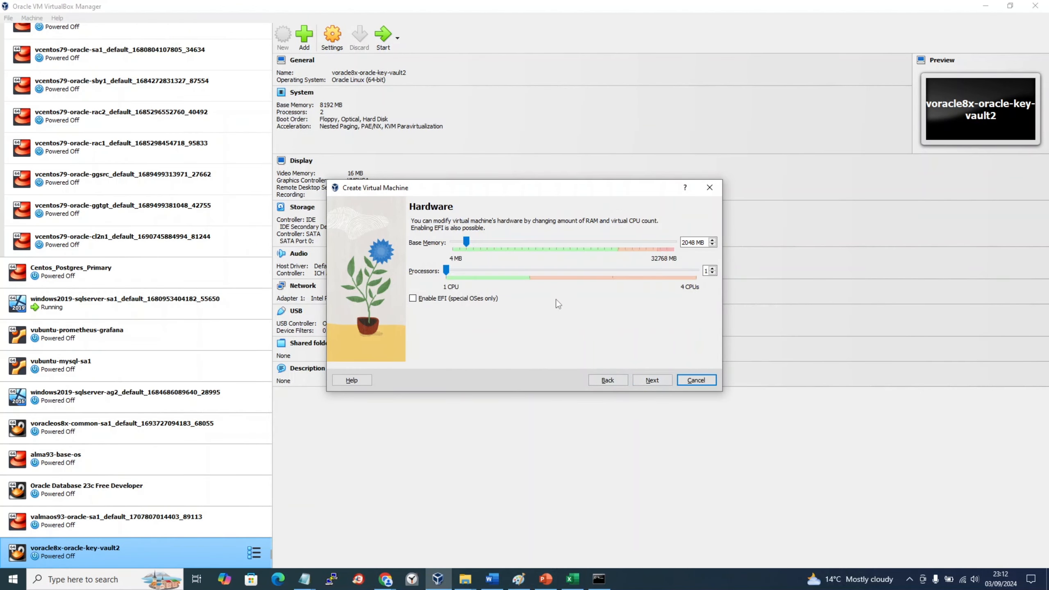
pyautogui.moveTo(446, 270); pyautogui.dragTo(512, 269)
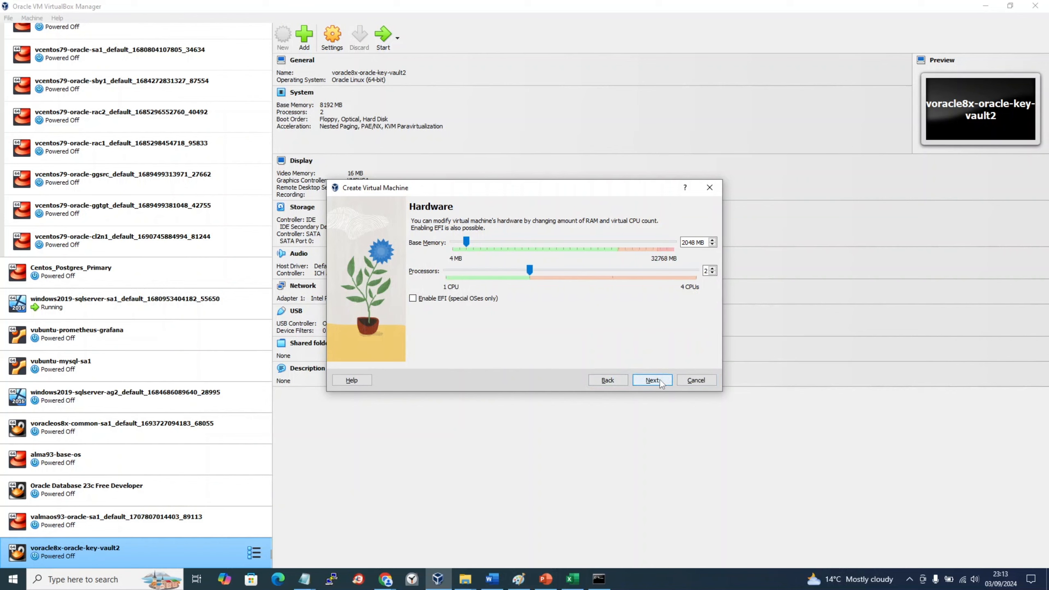
pyautogui.doubleClick(691, 243)
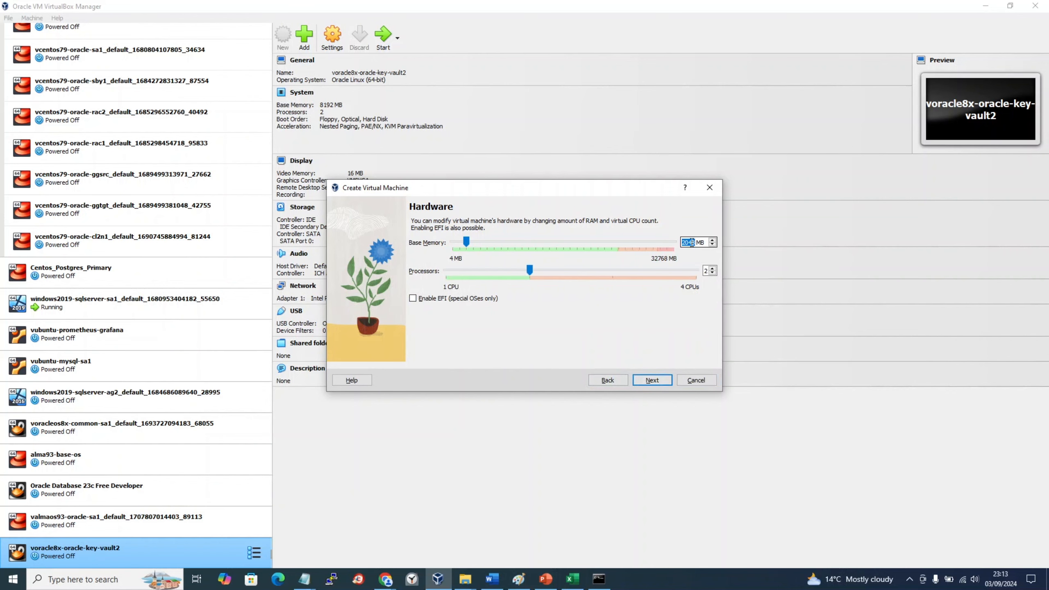
pyautogui.write('8192')
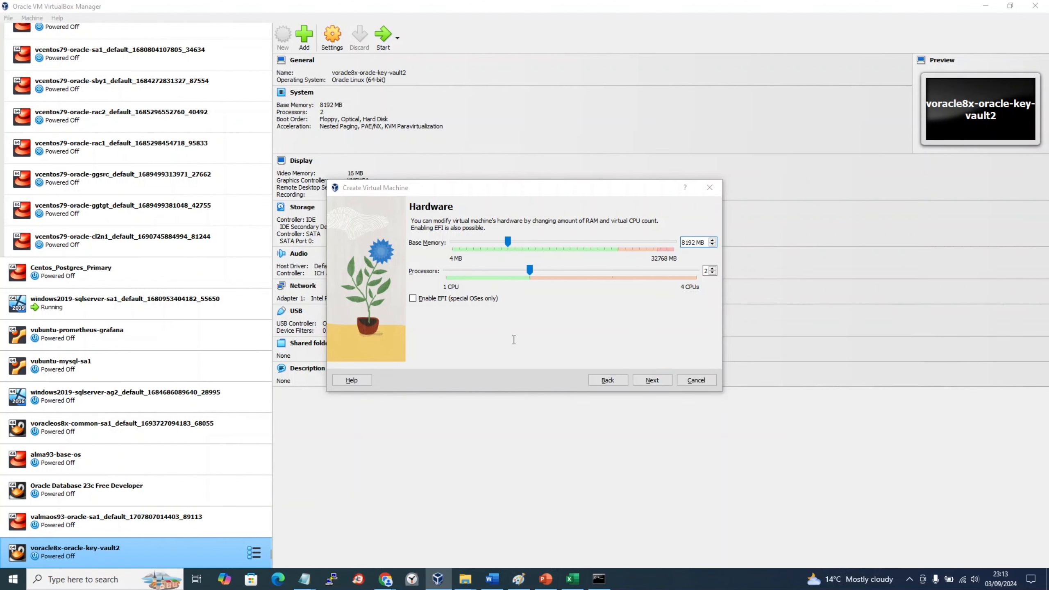
pyautogui.hotkey('alt', 'Tab')
pyautogui.hotkey('alt', 'Tab')
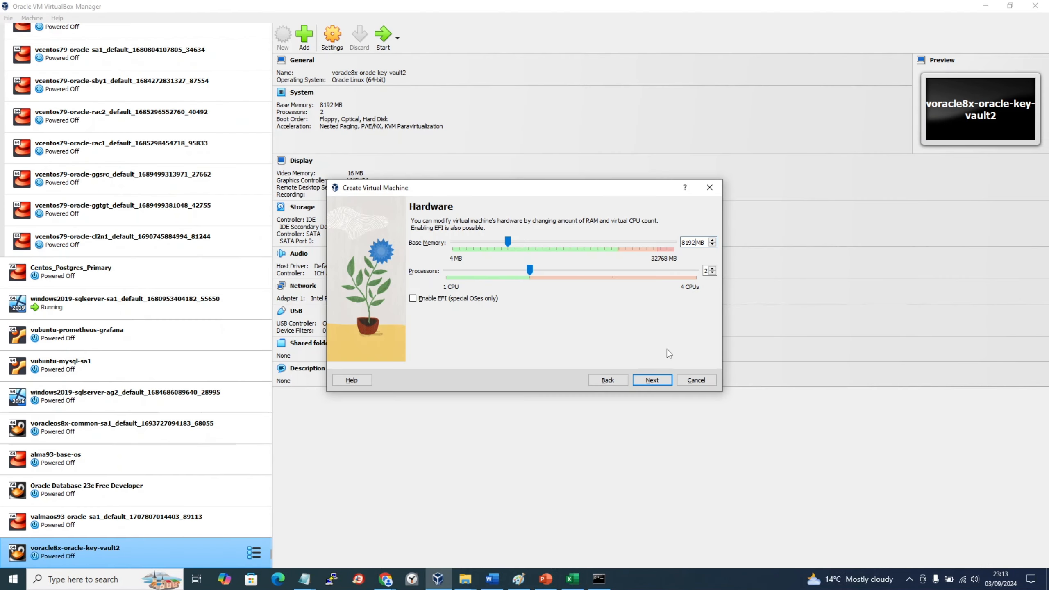
pyautogui.click(661, 383)
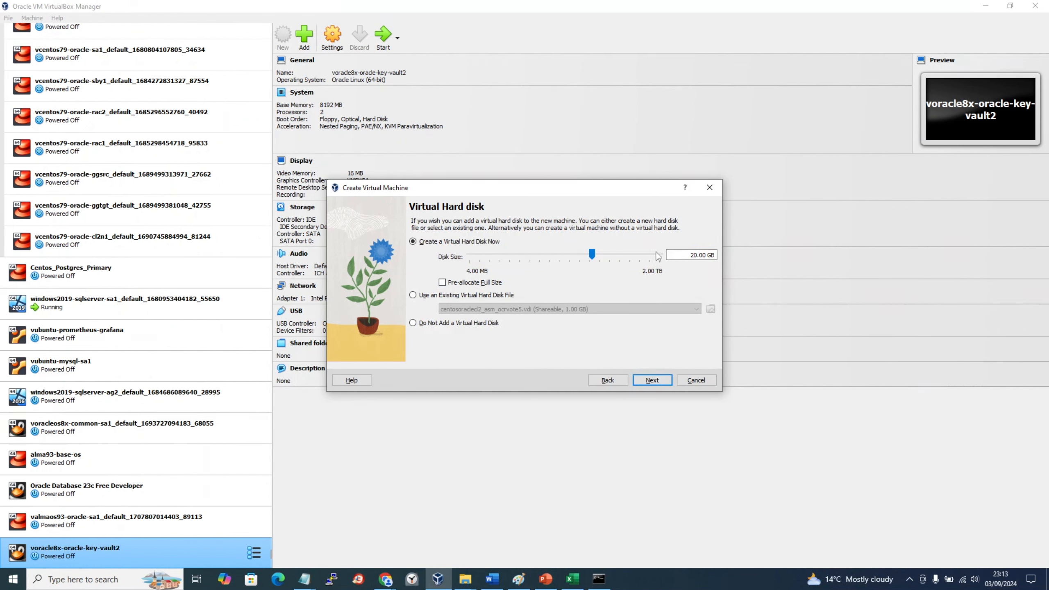
# Step: Set the virtual hard disk size to 256.00 GB and continue to the summary
pyautogui.click(695, 255)
pyautogui.press('Delete')
pyautogui.write('56')
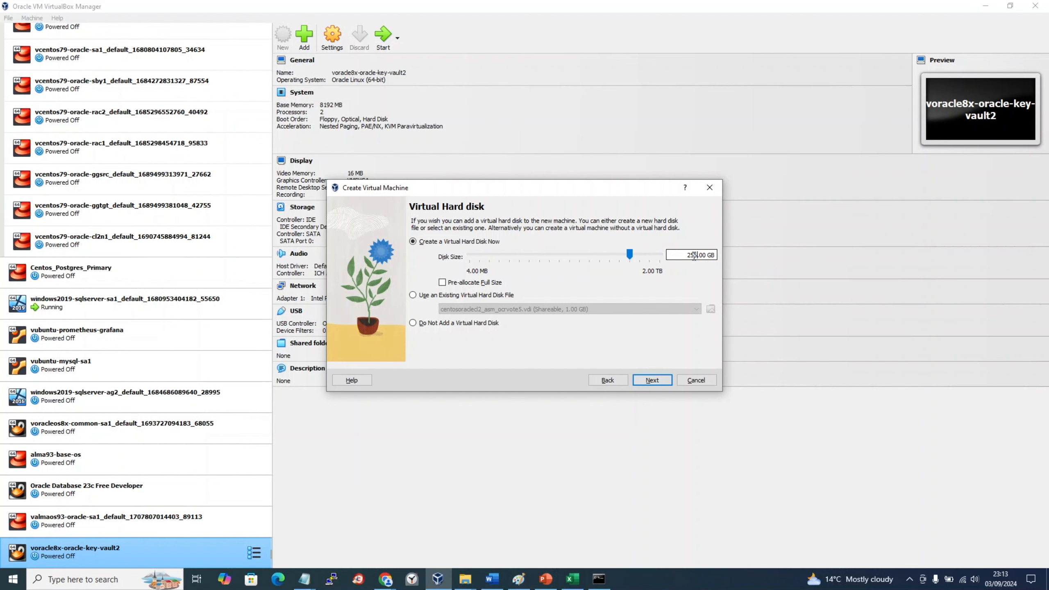
pyautogui.click(653, 381)
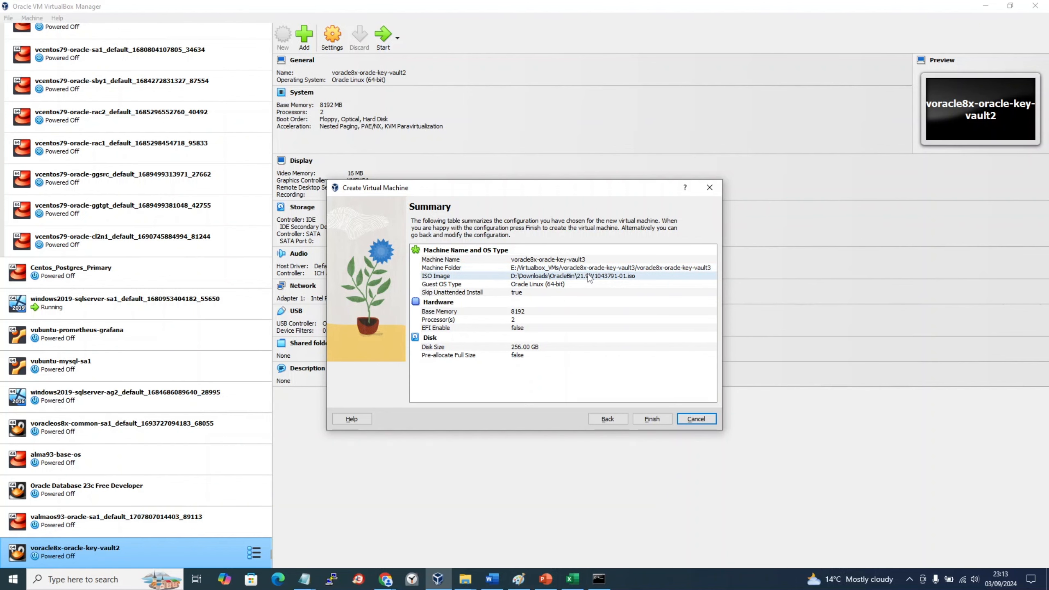
pyautogui.click(518, 581)
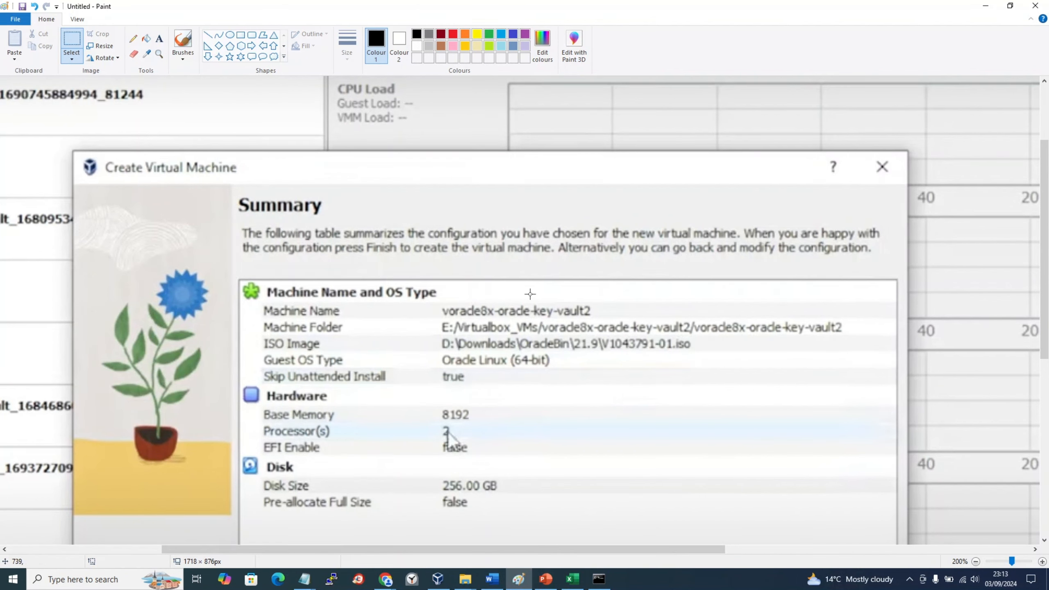
pyautogui.hotkey('alt', 'Tab')
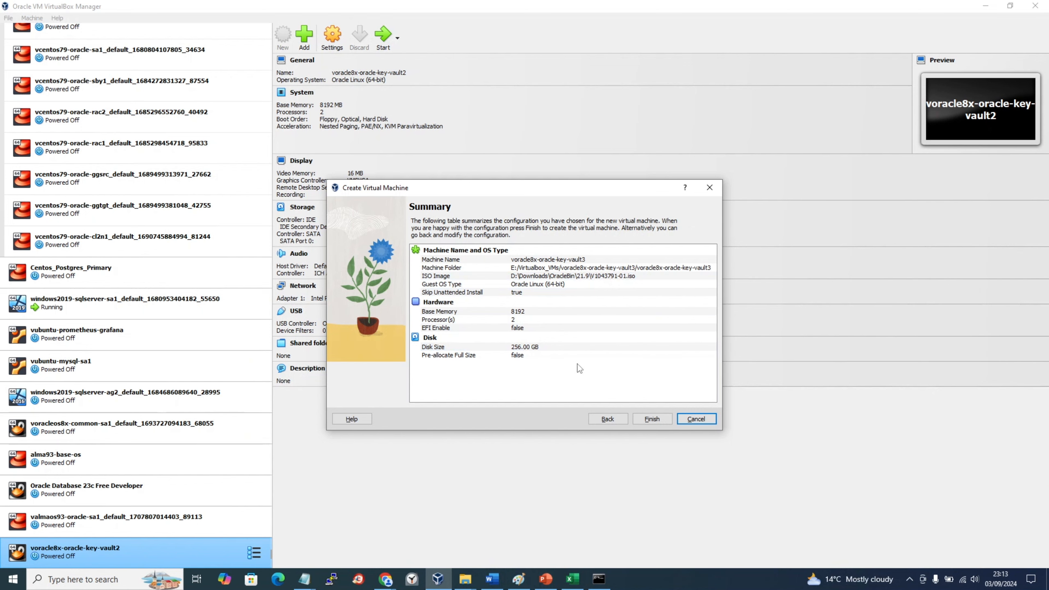
# Step: Create and start voracle8x-oracle-key-vault3, then bring the 03Sep2024_labbook notes forward
pyautogui.click(657, 421)
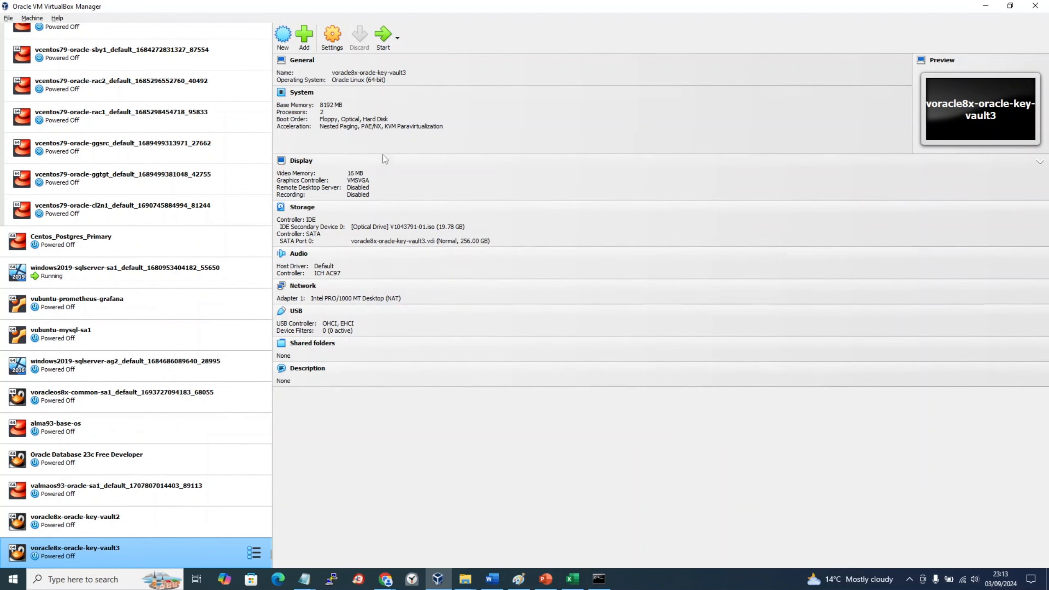
pyautogui.click(384, 37)
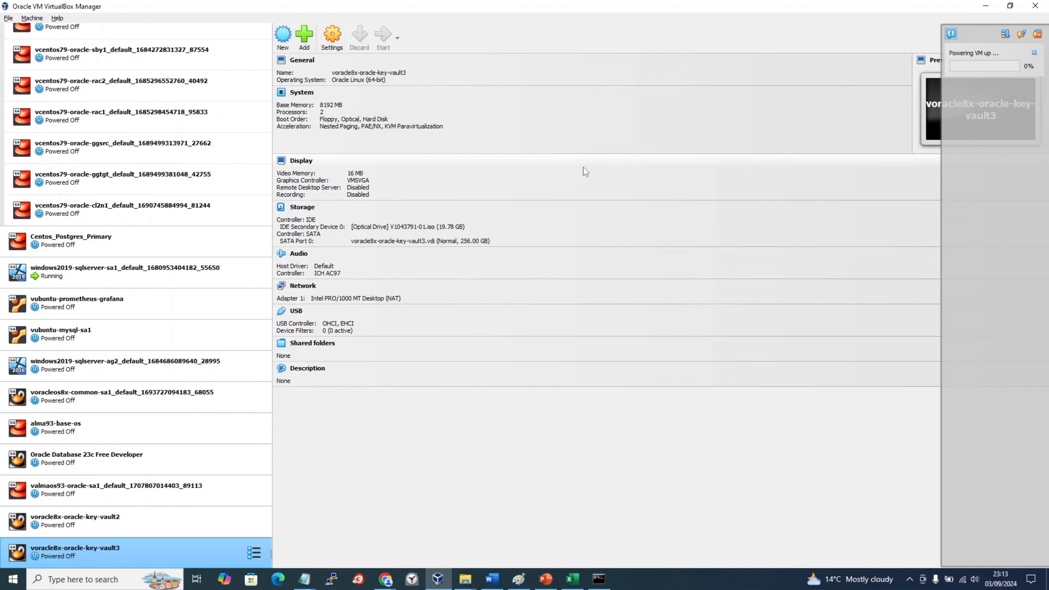
pyautogui.click(305, 579)
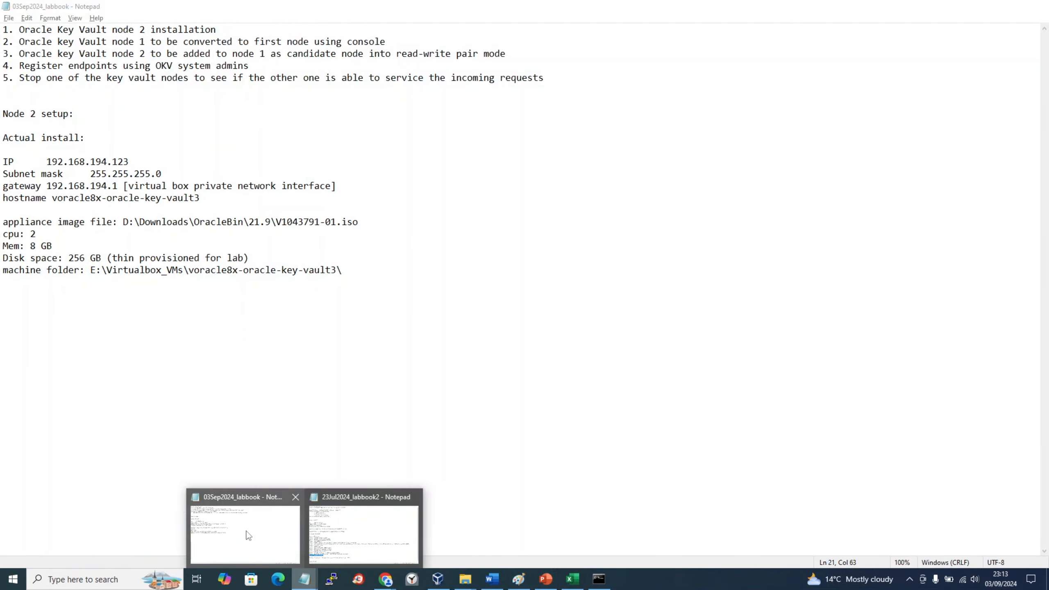
pyautogui.click(245, 534)
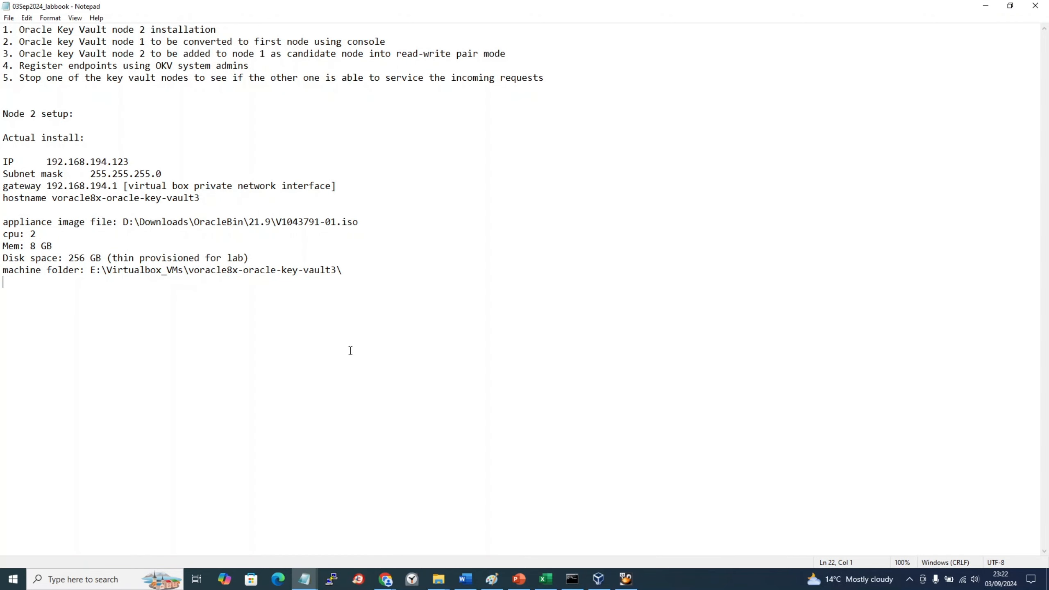
# Step: Bring the running vault3 console, then VirtualBox Manager, to the front from the taskbar
pyautogui.click(908, 580)
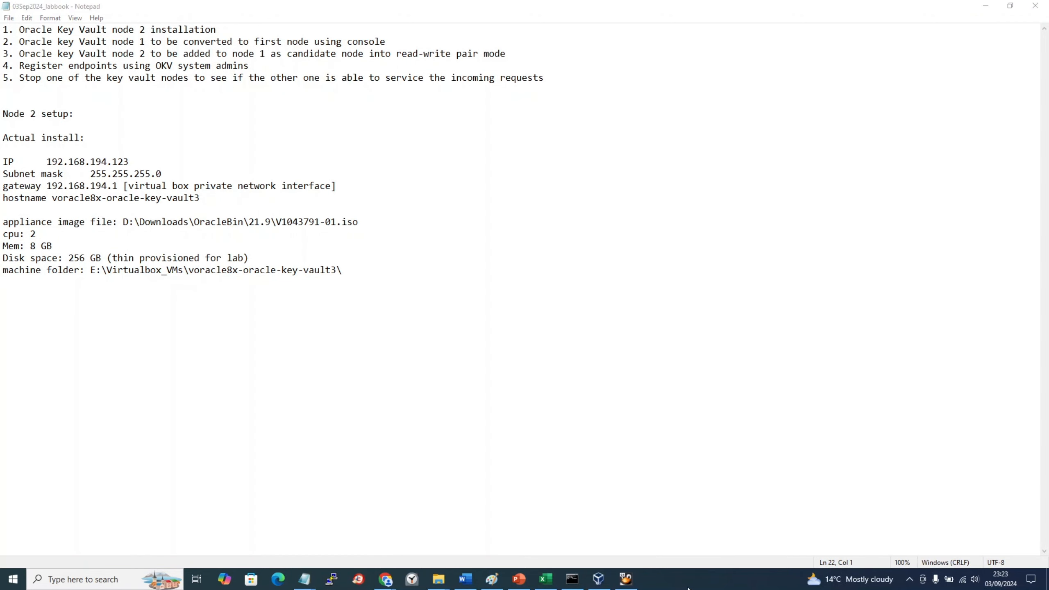
pyautogui.click(626, 580)
pyautogui.click(598, 580)
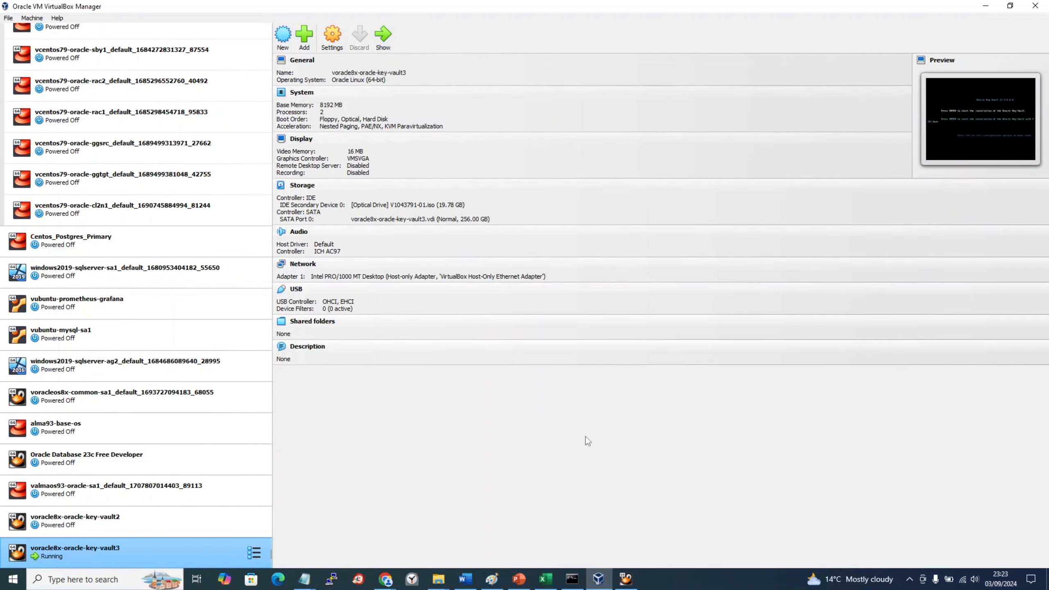
pyautogui.click(625, 579)
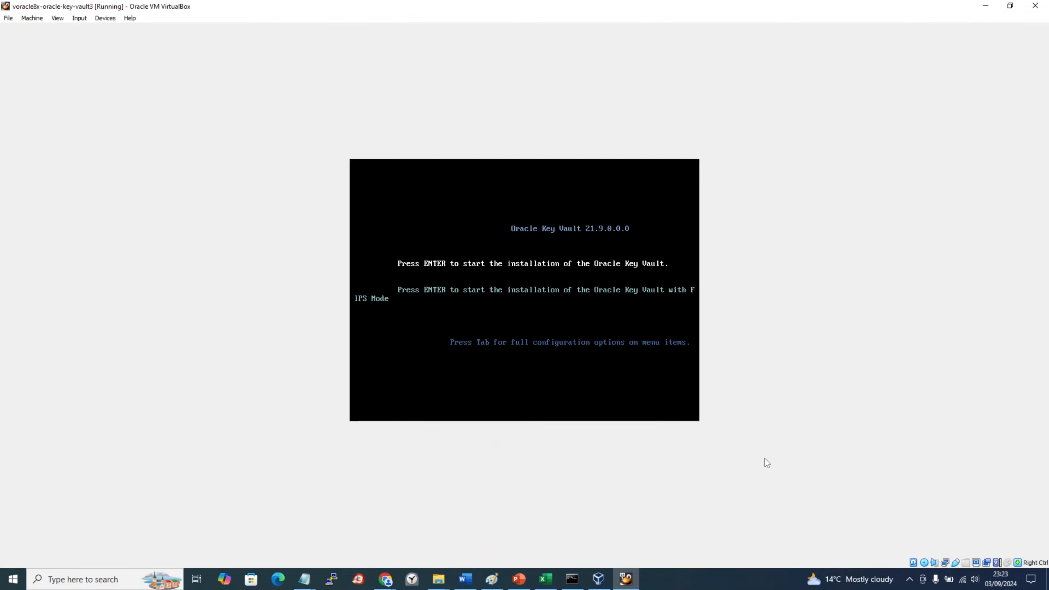
pyautogui.click(625, 579)
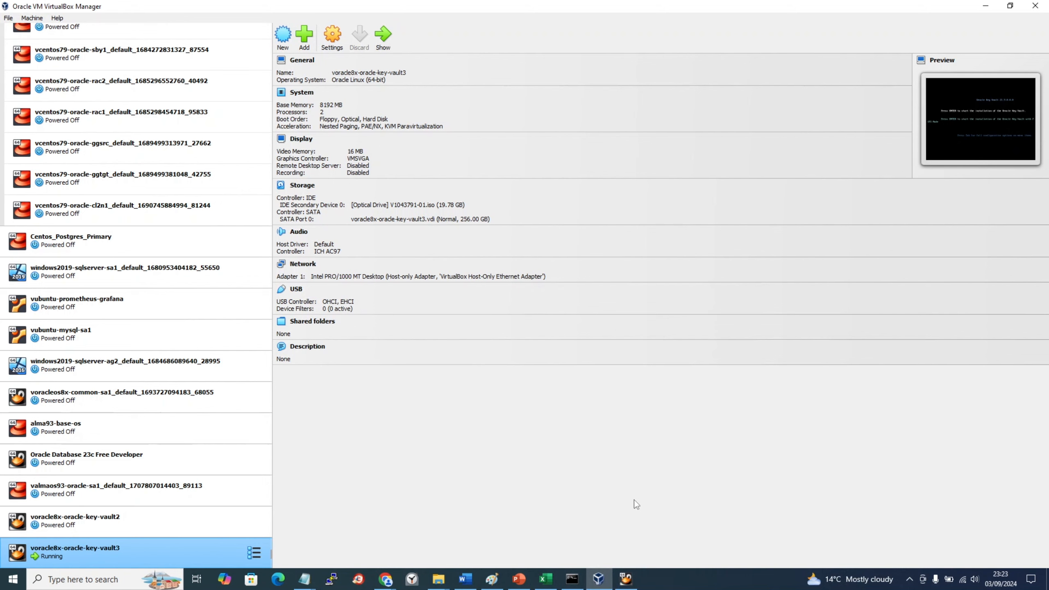
pyautogui.press('super+p')
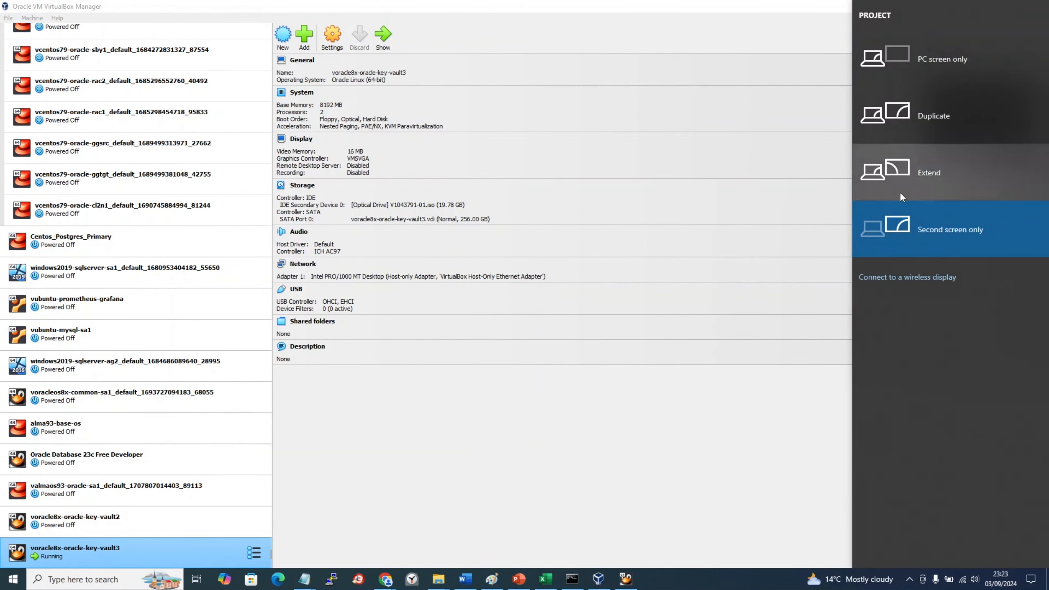
pyautogui.press('Escape')
pyautogui.click(627, 580)
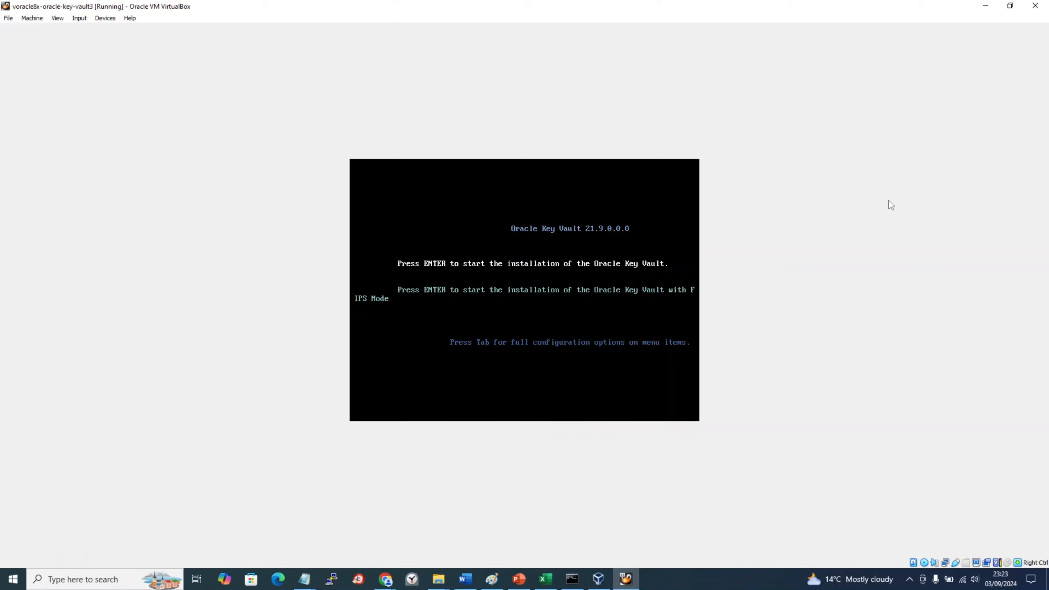
pyautogui.click(606, 583)
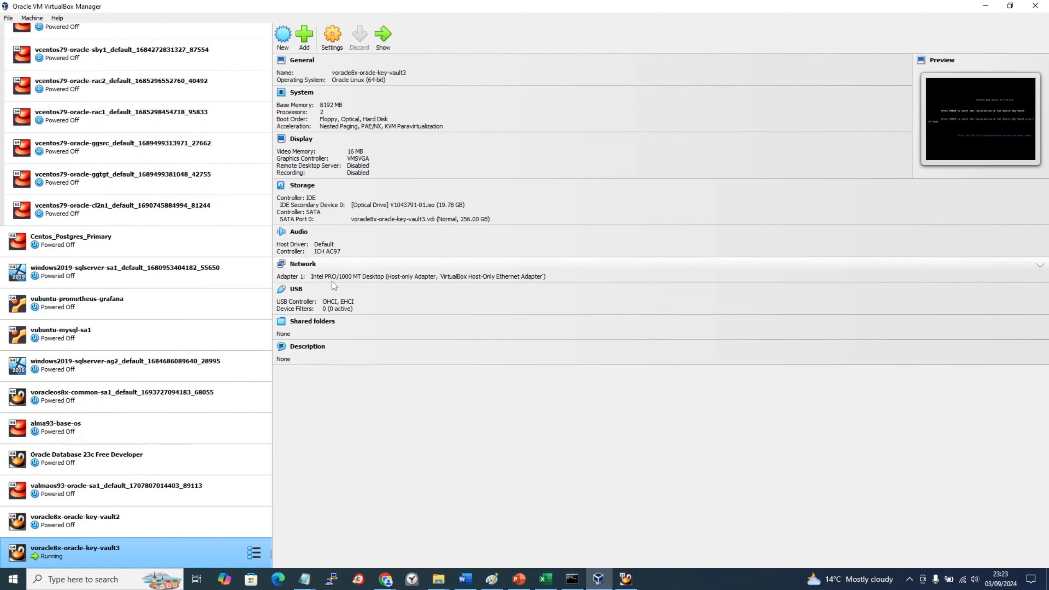
# Step: Confirm vault3's network adapter is attached to Host-only Adapter, cancelling the settings unchanged
pyautogui.click(333, 39)
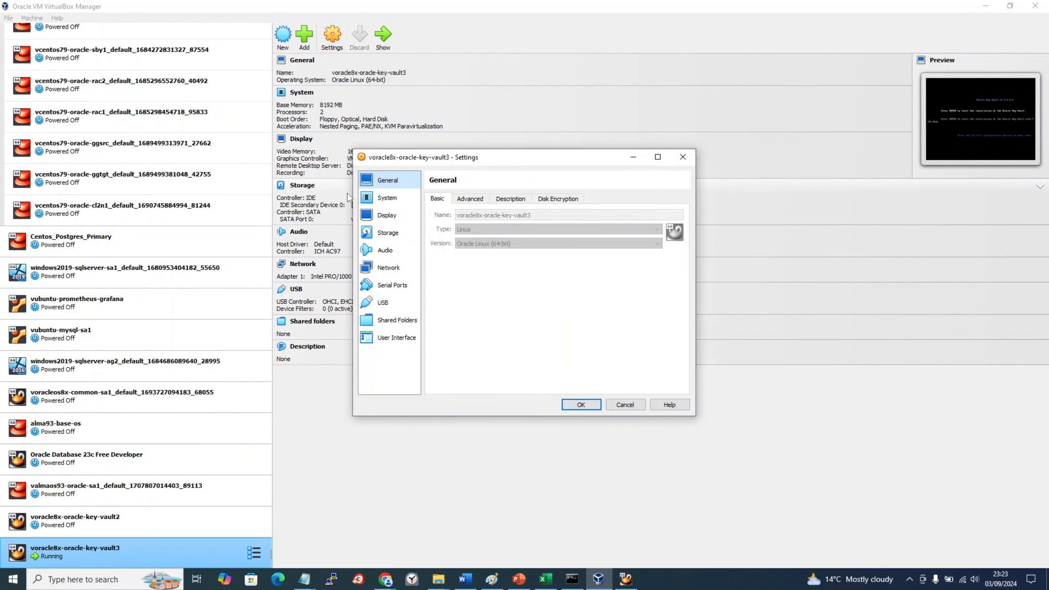
pyautogui.click(386, 268)
pyautogui.click(547, 232)
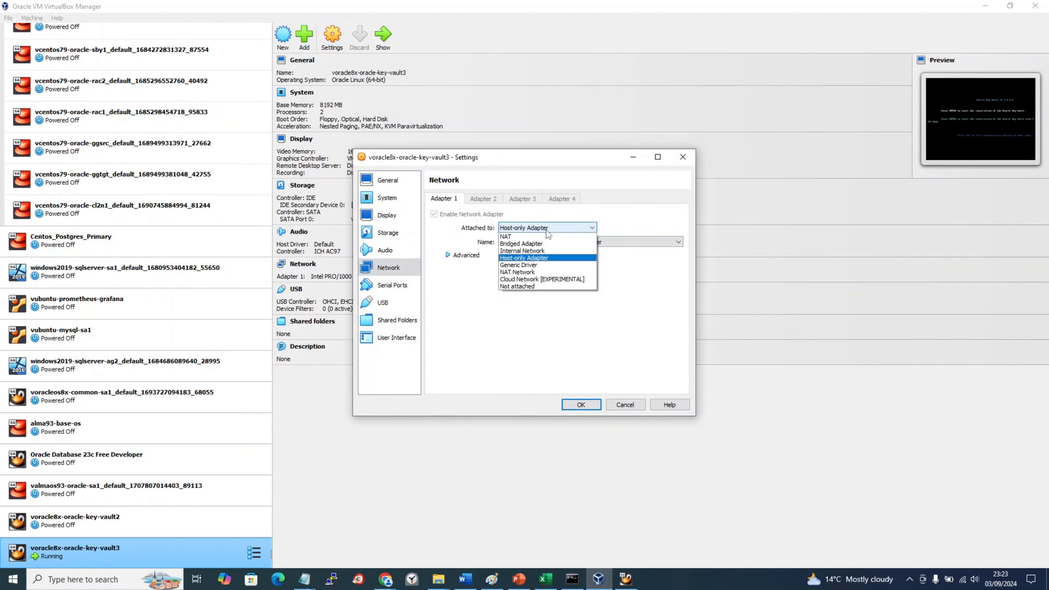
pyautogui.click(641, 218)
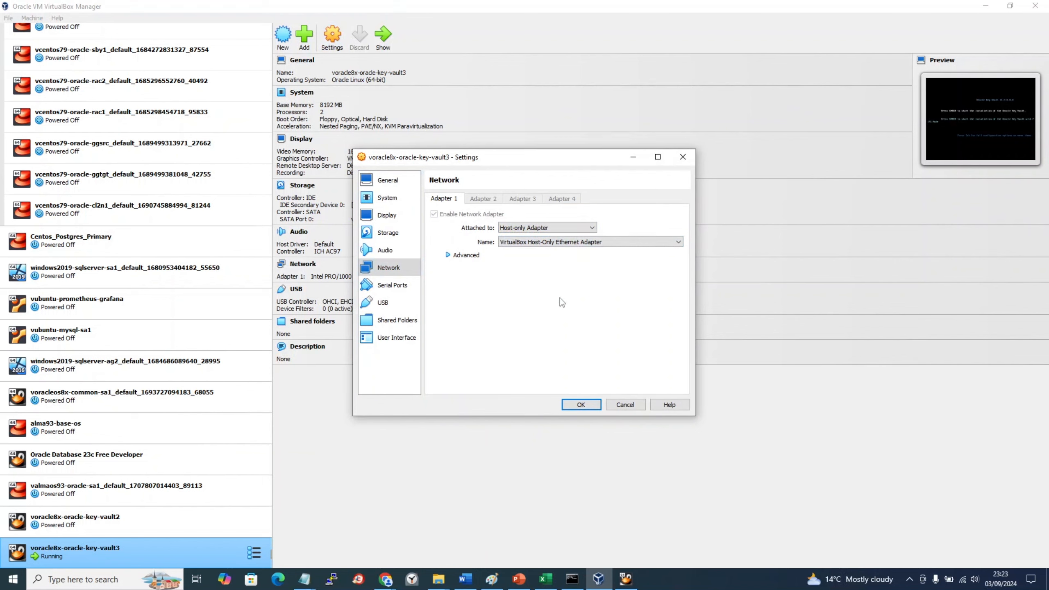
pyautogui.click(616, 408)
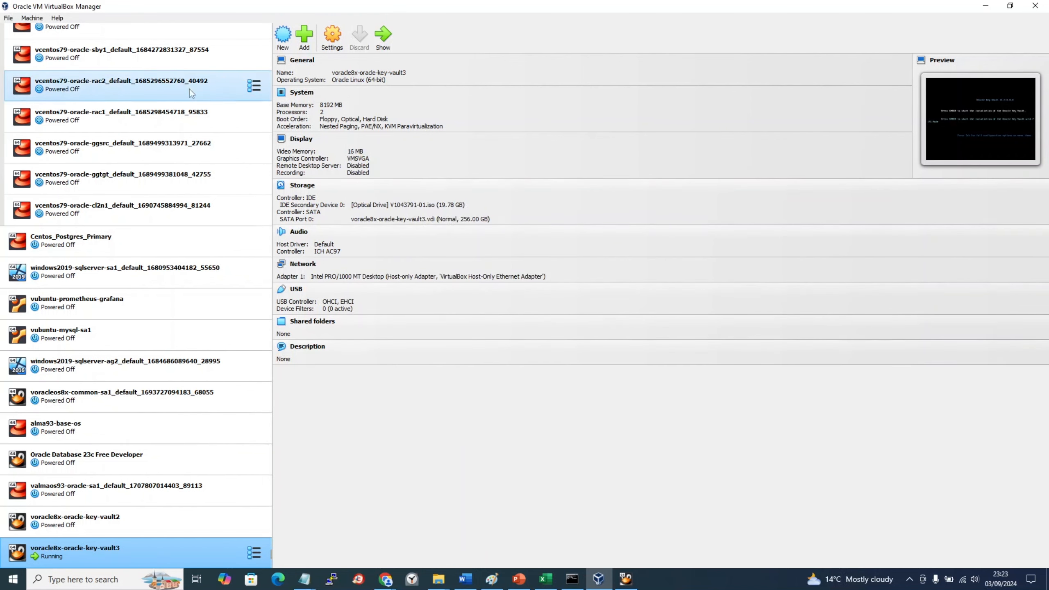
# Step: Open the host Network Manager, then collapse SourceBoxes and select voracle8x-oracle-key-vault3
pyautogui.click(8, 18)
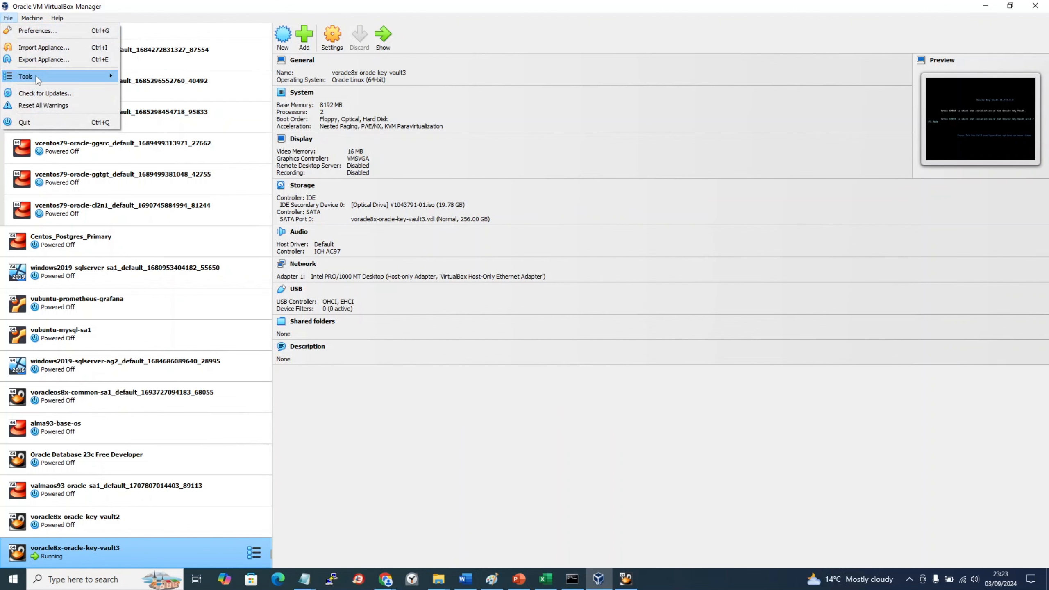
pyautogui.moveTo(59, 79)
pyautogui.click(178, 106)
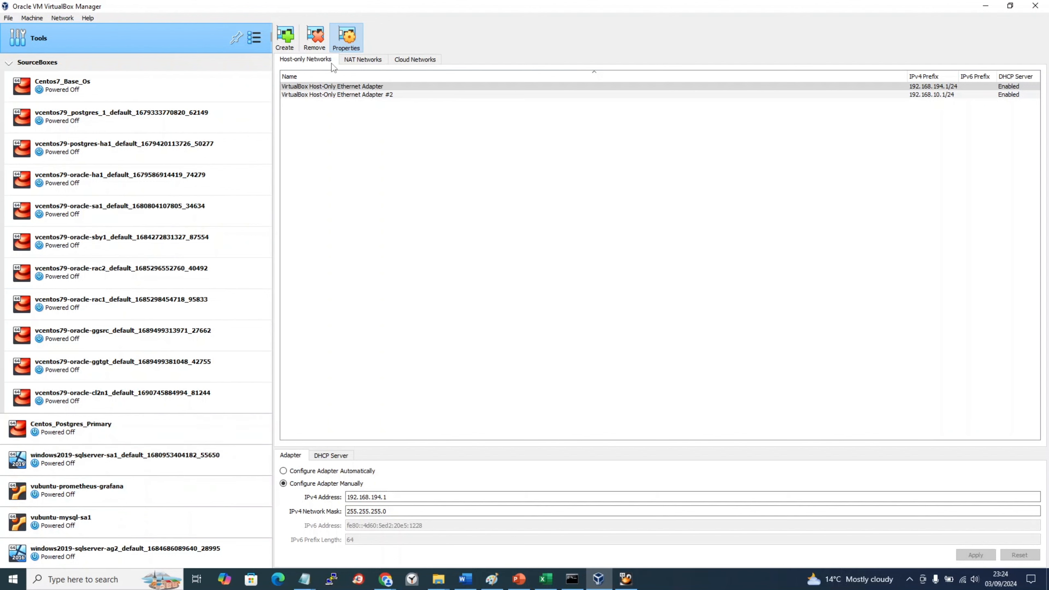
pyautogui.click(9, 62)
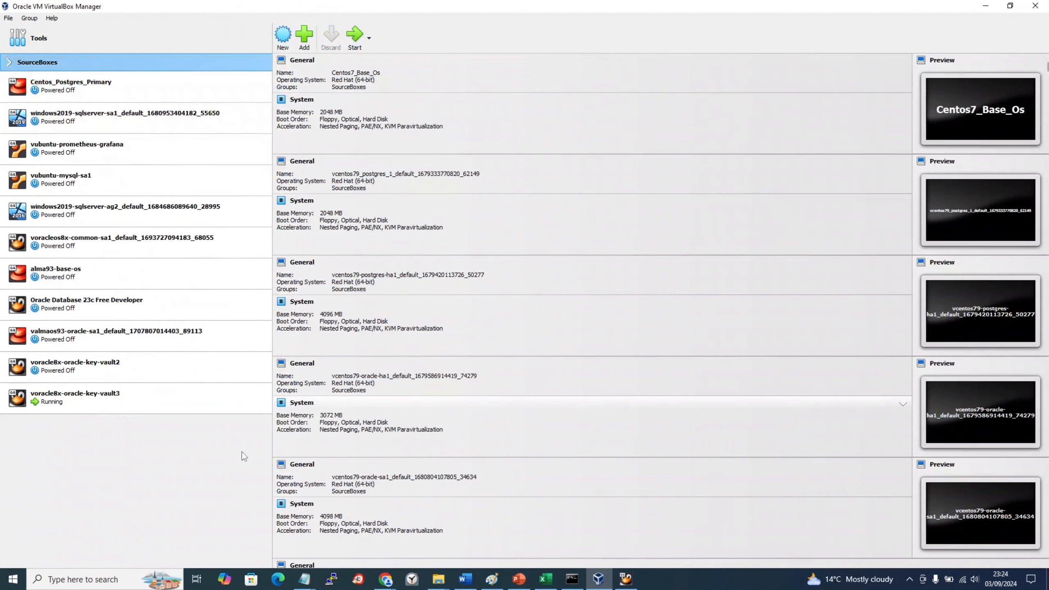
pyautogui.click(145, 399)
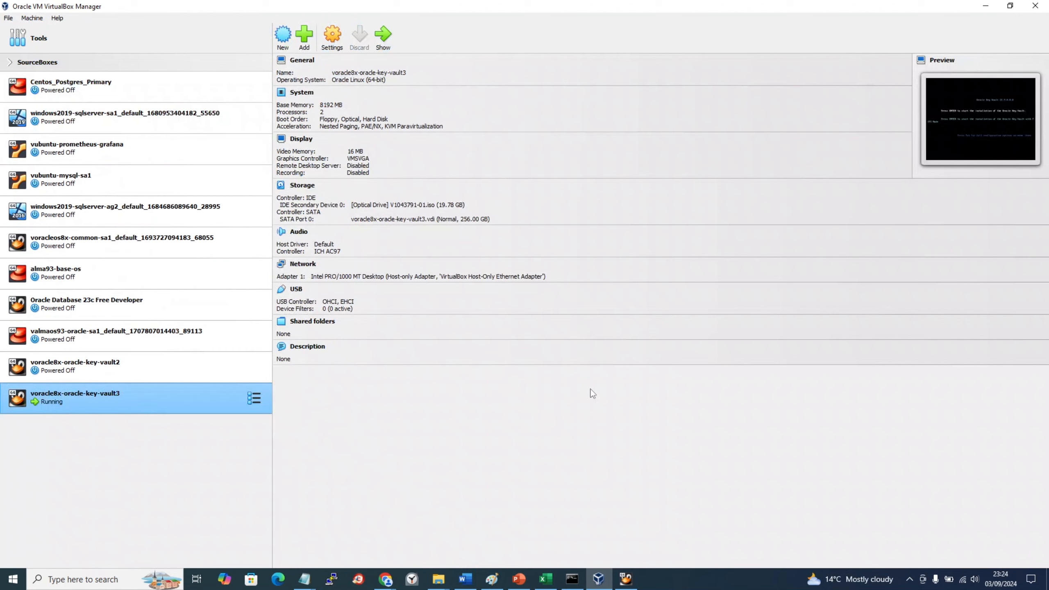
# Step: In the vault3 console, boot the standard non-FIPS Oracle Key Vault 21.9 install entry
pyautogui.click(634, 580)
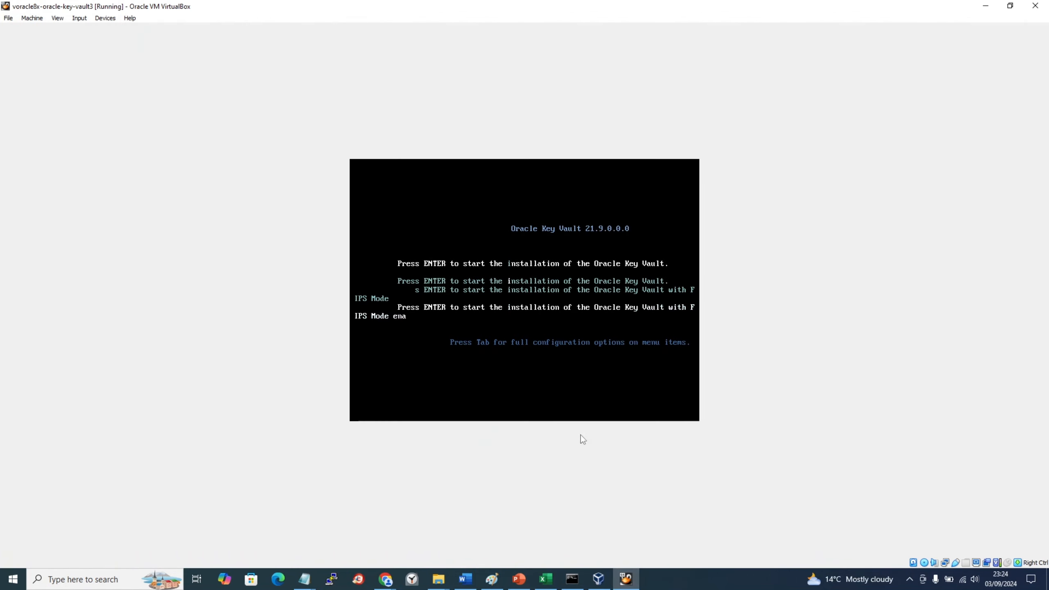
pyautogui.press('Up')
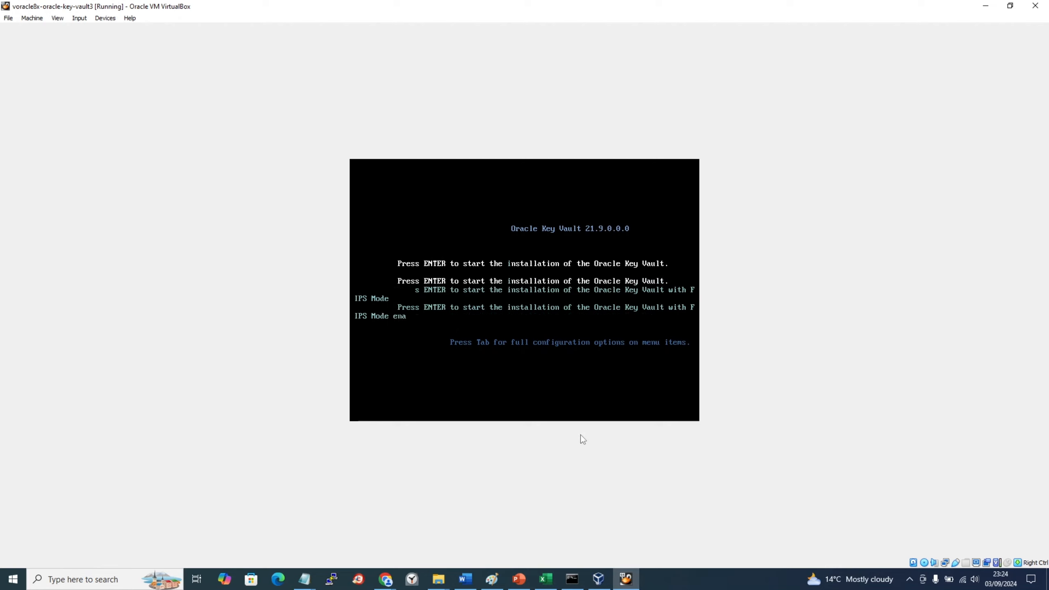
pyautogui.press('Return')
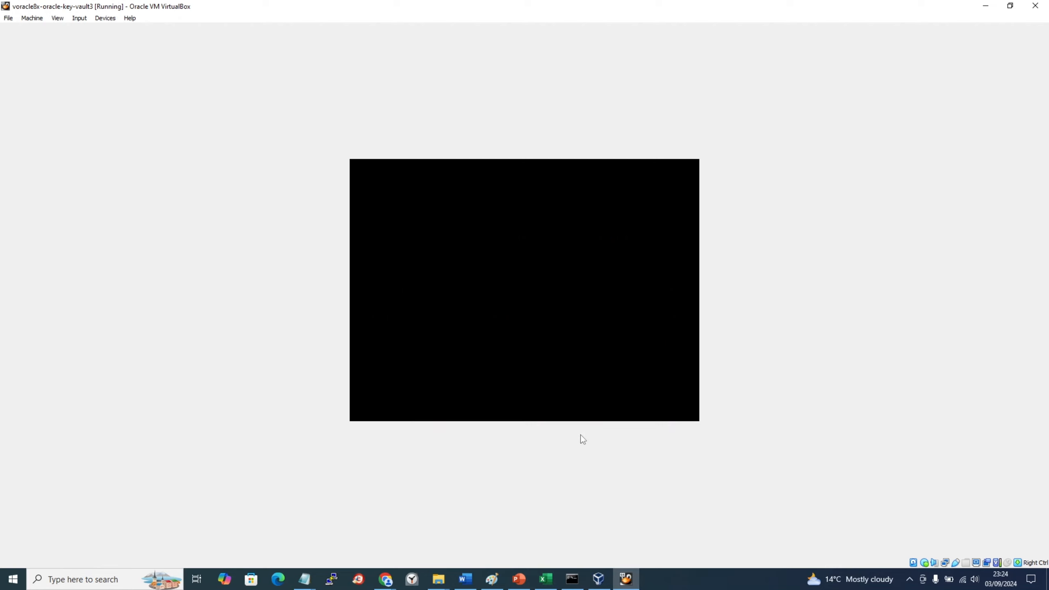
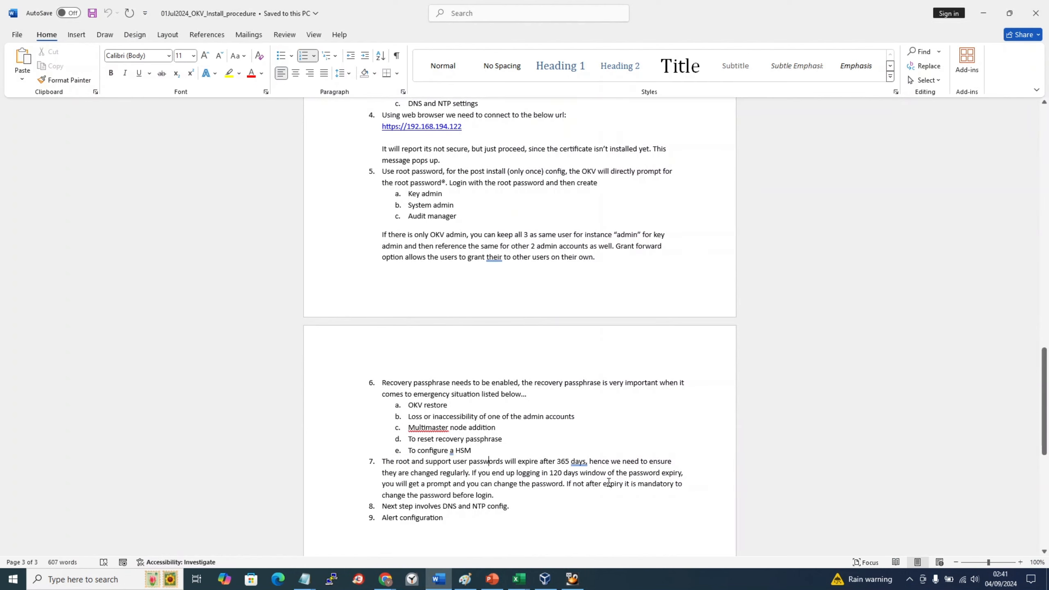
# Step: Close the 01Jul2024_OKV_Install_procedure Word document and bring up the 04sep2024_labbook Notepad notes
pyautogui.scroll(-3, 609, 483)
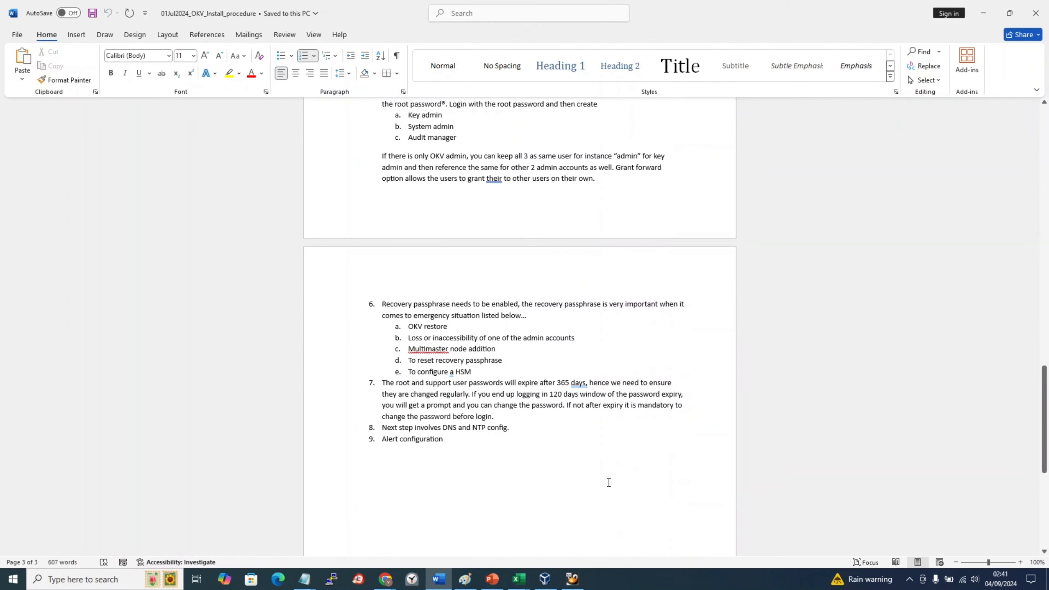
pyautogui.click(1042, 18)
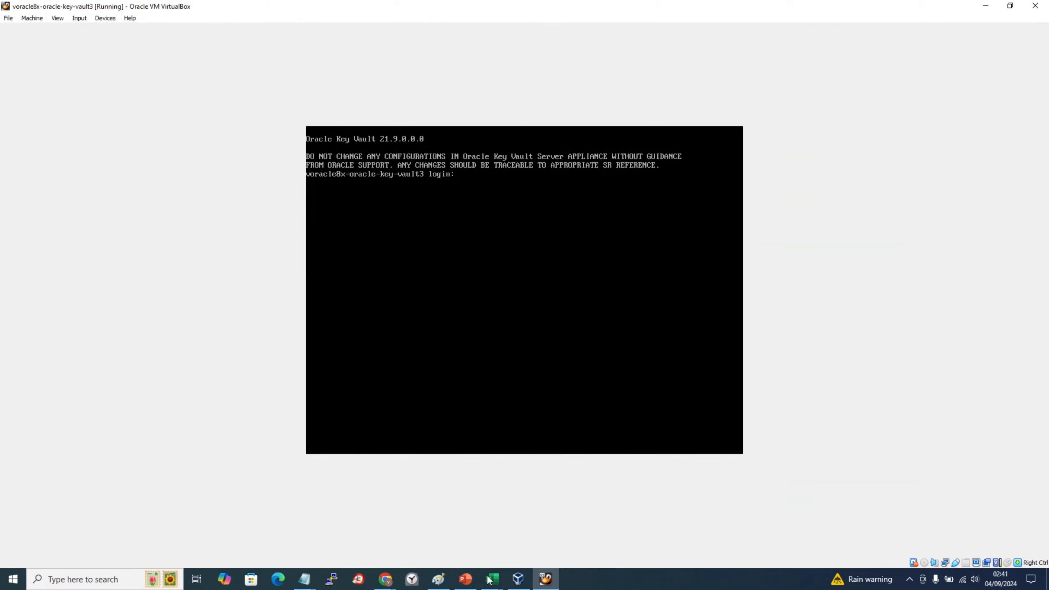
pyautogui.moveTo(305, 579)
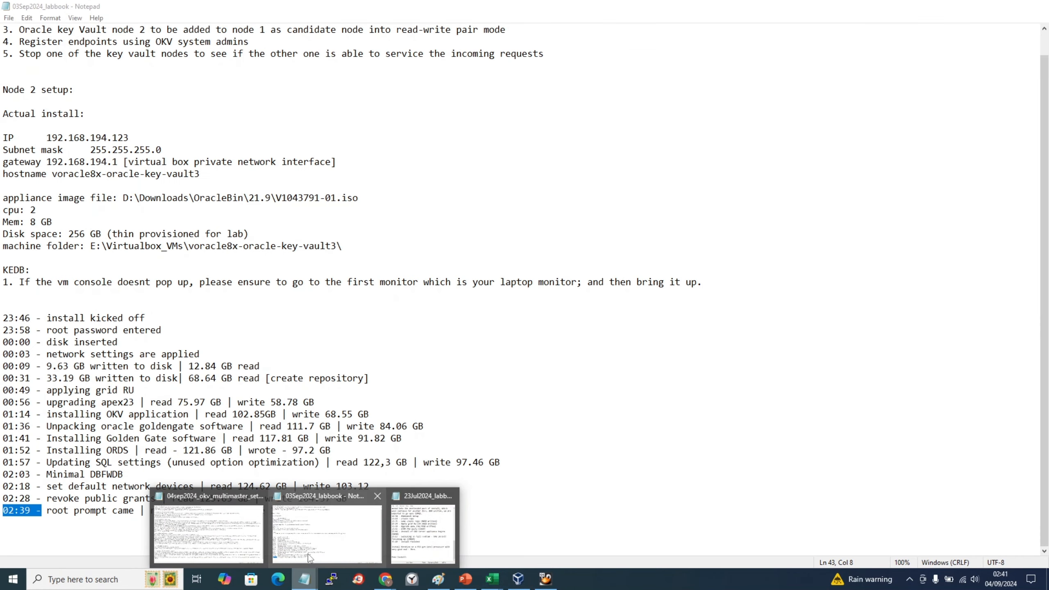
pyautogui.click(309, 558)
pyautogui.click(310, 496)
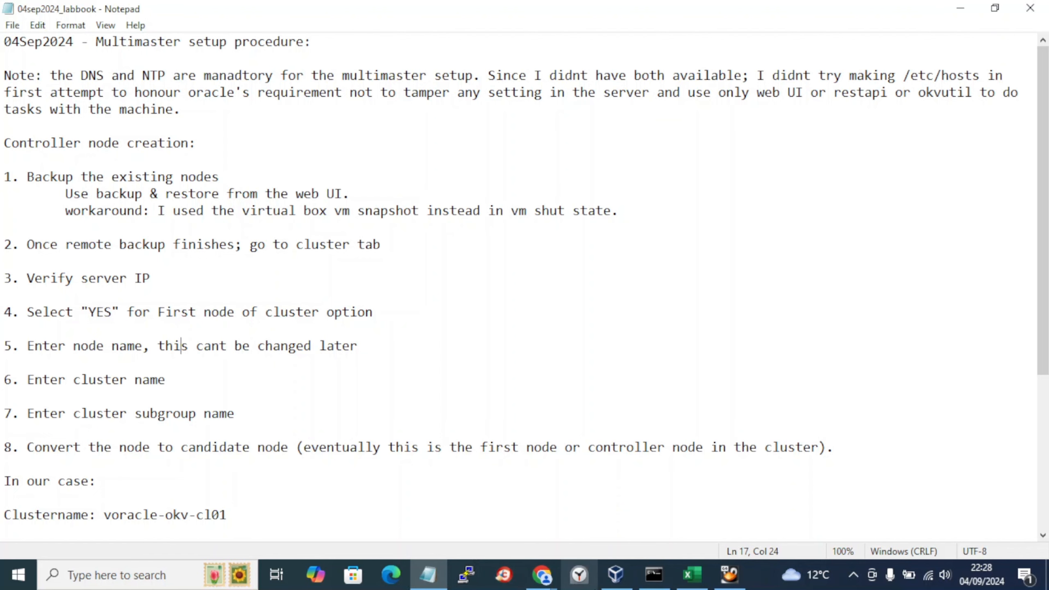
pyautogui.click(620, 583)
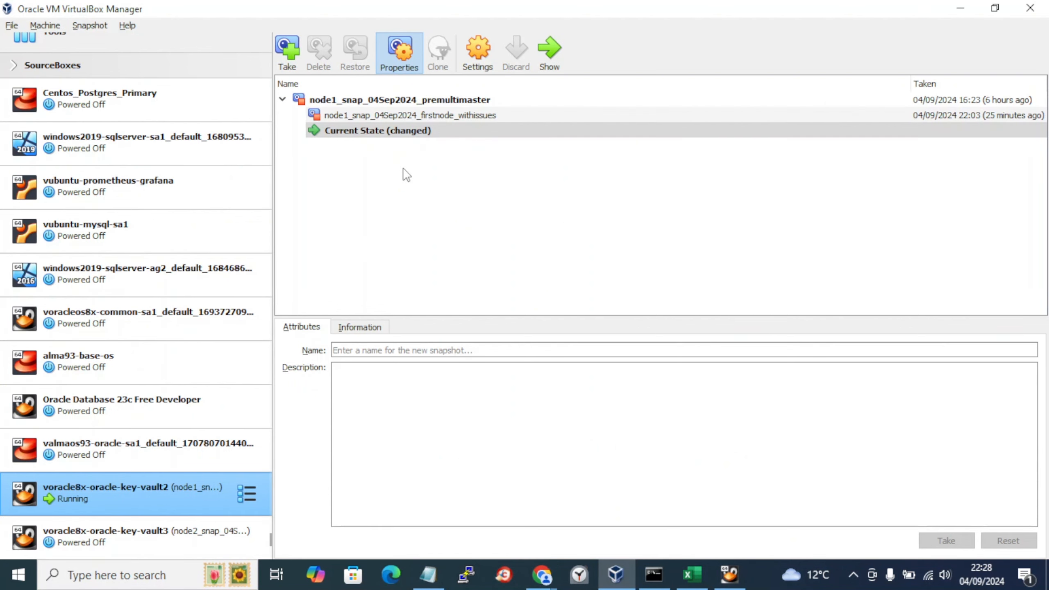
pyautogui.click(382, 115)
pyautogui.click(339, 101)
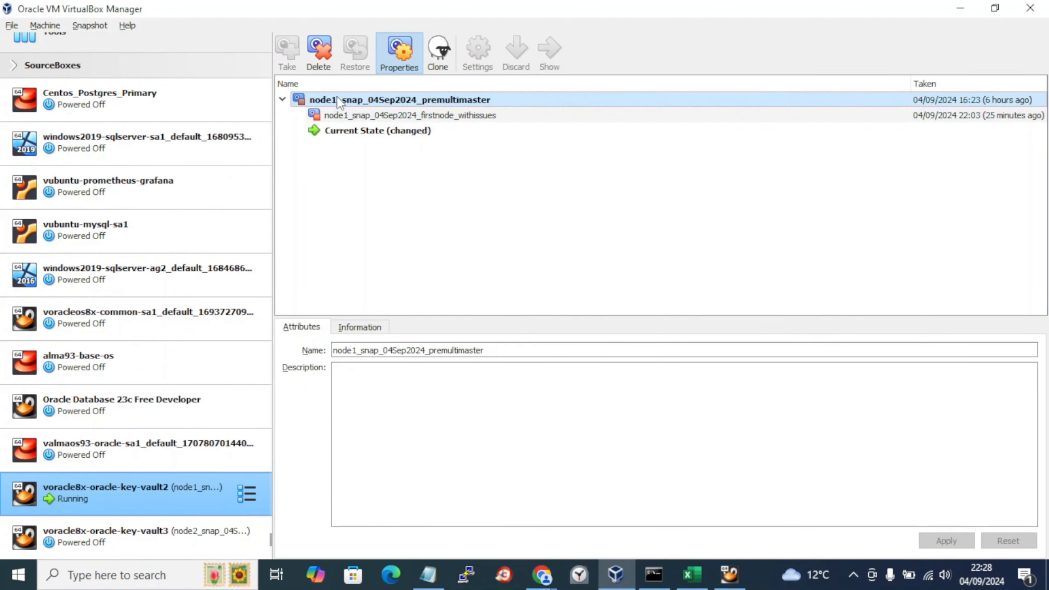
pyautogui.hotkey('alt', 'Tab')
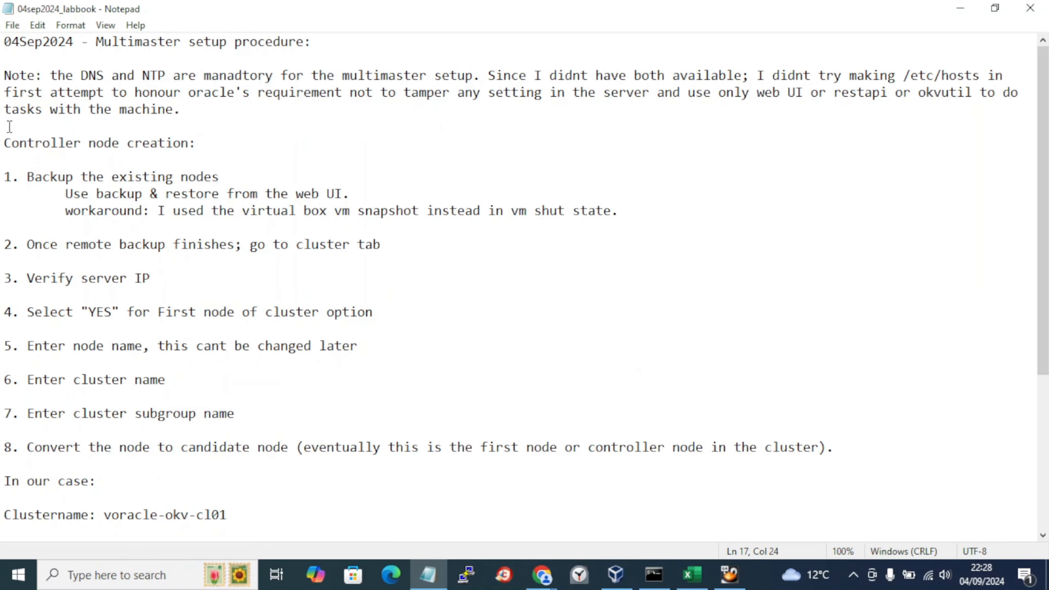
pyautogui.moveTo(2, 143); pyautogui.dragTo(460, 207)
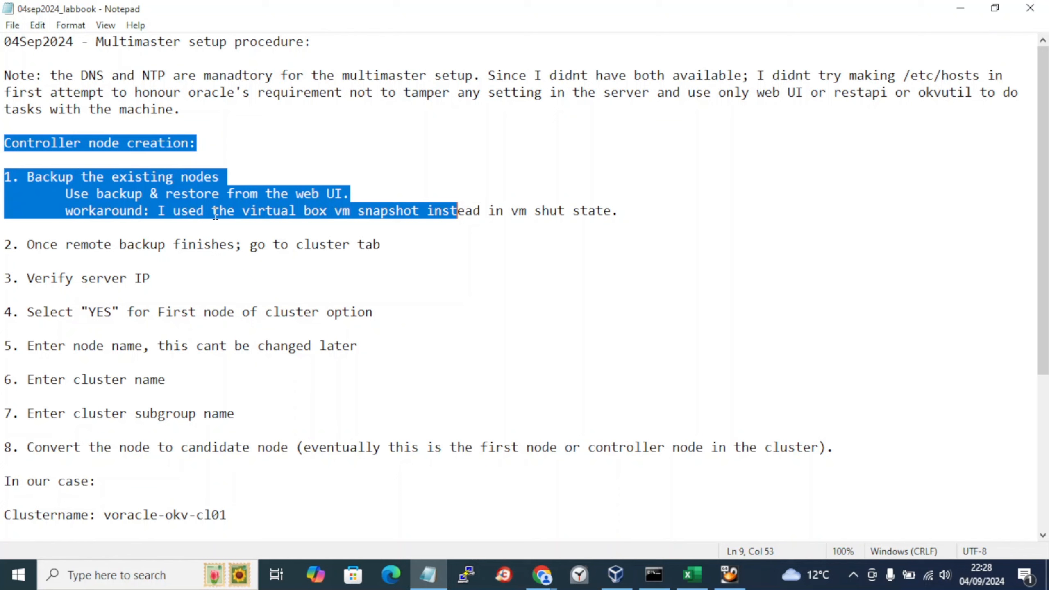
pyautogui.click(151, 197)
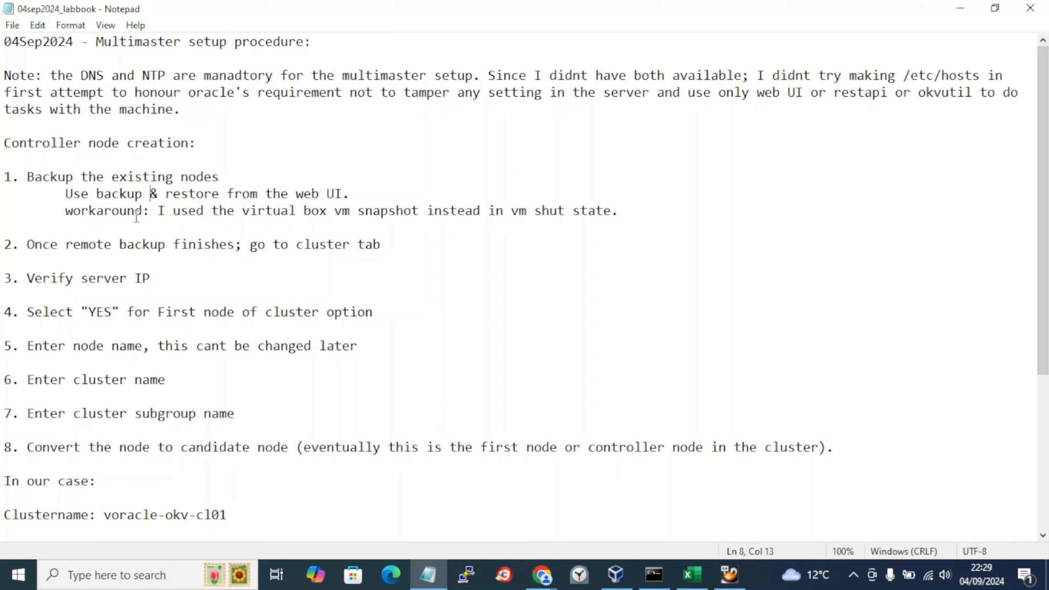
pyautogui.hotkey('alt', 'Tab')
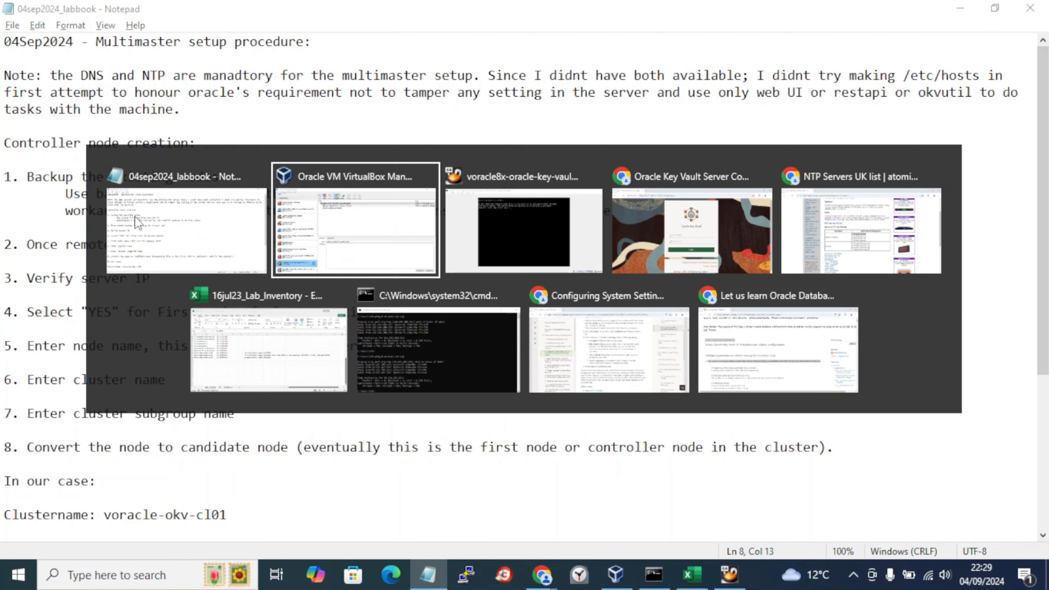
pyautogui.hotkey('alt', 'Tab')
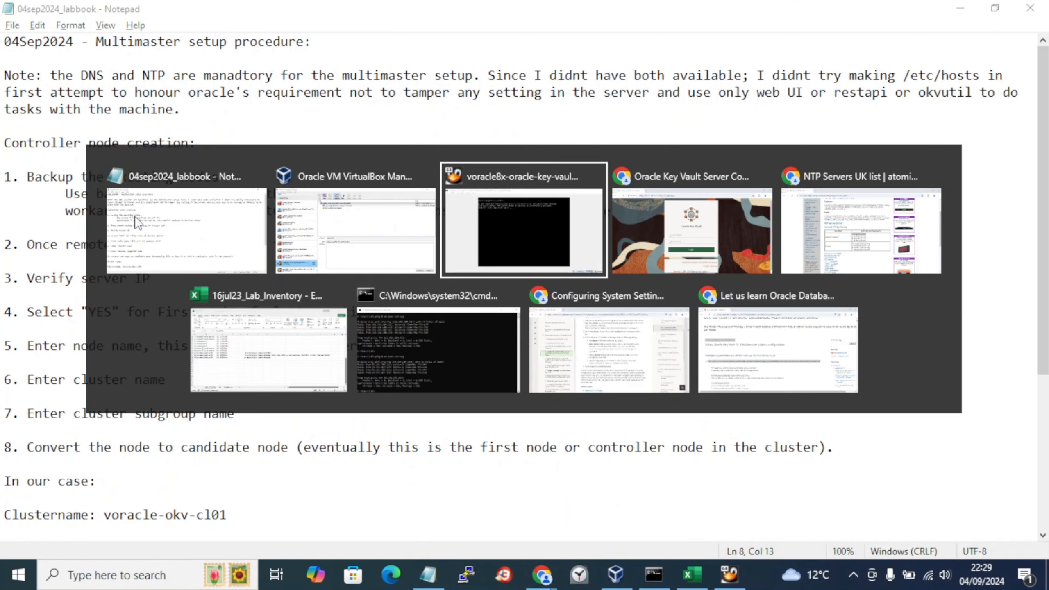
pyautogui.hotkey('alt', 'Tab')
pyautogui.hotkey('alt', 'Tab')
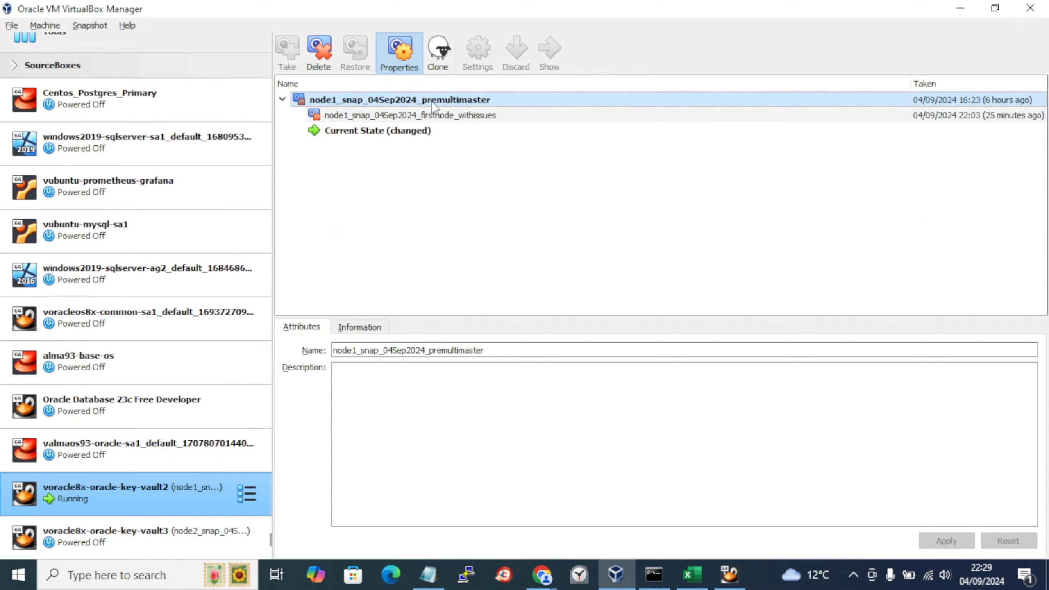
pyautogui.click(99, 540)
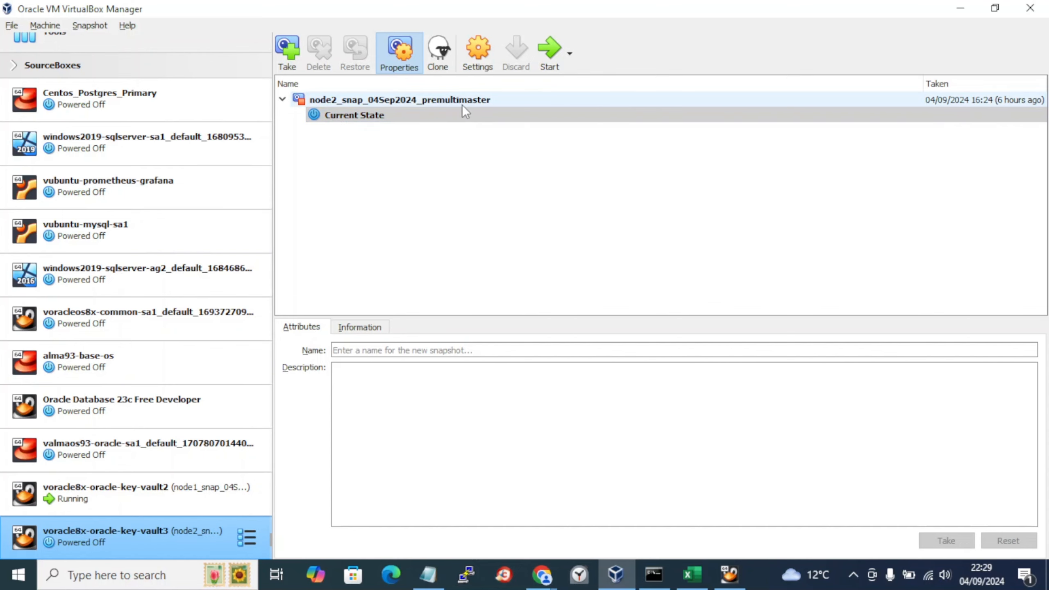
pyautogui.hotkey('alt', 'Tab')
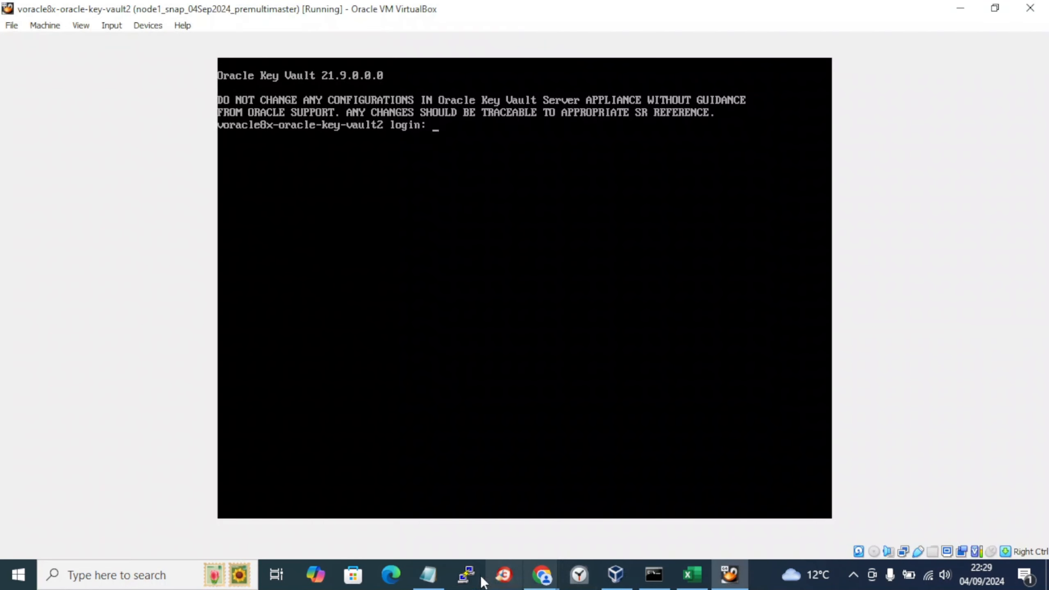
pyautogui.click(428, 575)
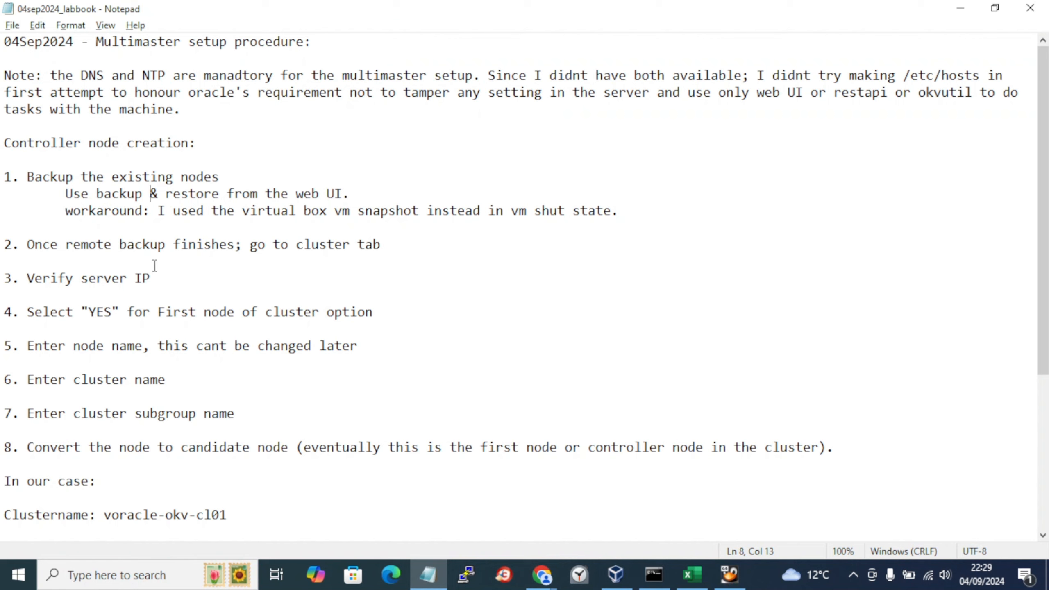
pyautogui.click(96, 245)
pyautogui.click(553, 583)
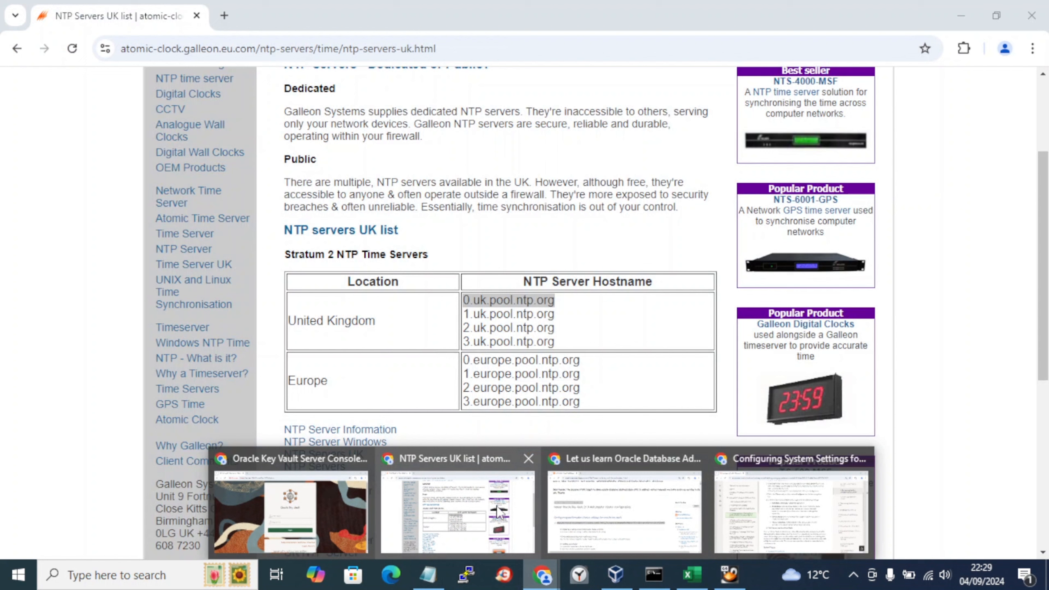
# Step: Bring up the NTP Servers UK page and select the 0.uk.pool.ntp.org hostname
pyautogui.click(500, 512)
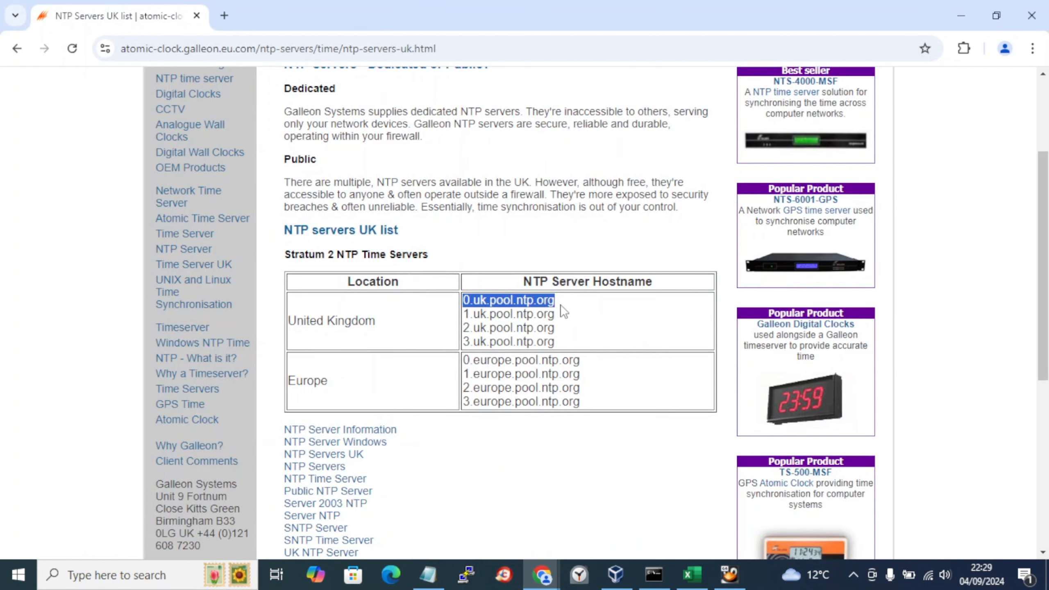
pyautogui.moveTo(558, 301); pyautogui.dragTo(463, 300)
# Step: In the labbook notes, select the four-line Issues paragraph
pyautogui.hotkey('alt', 'Tab')
pyautogui.scroll(-5, 461, 300)
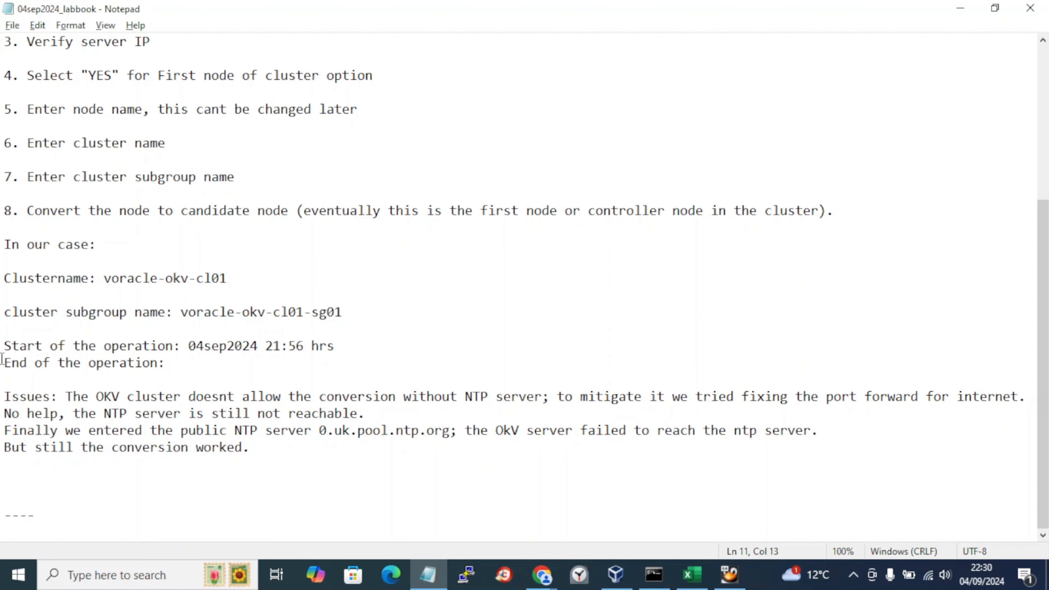
pyautogui.moveTo(3, 390); pyautogui.dragTo(276, 474)
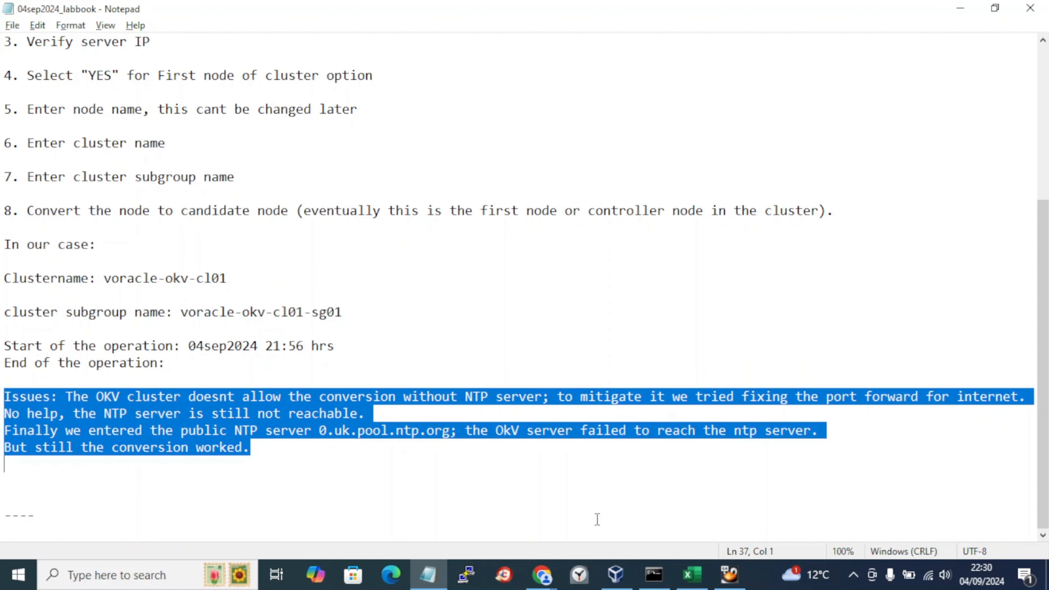
# Step: Check vault2's snapshots in VirtualBox, viewing the firstnode_withissues and premultimaster details
pyautogui.click(616, 575)
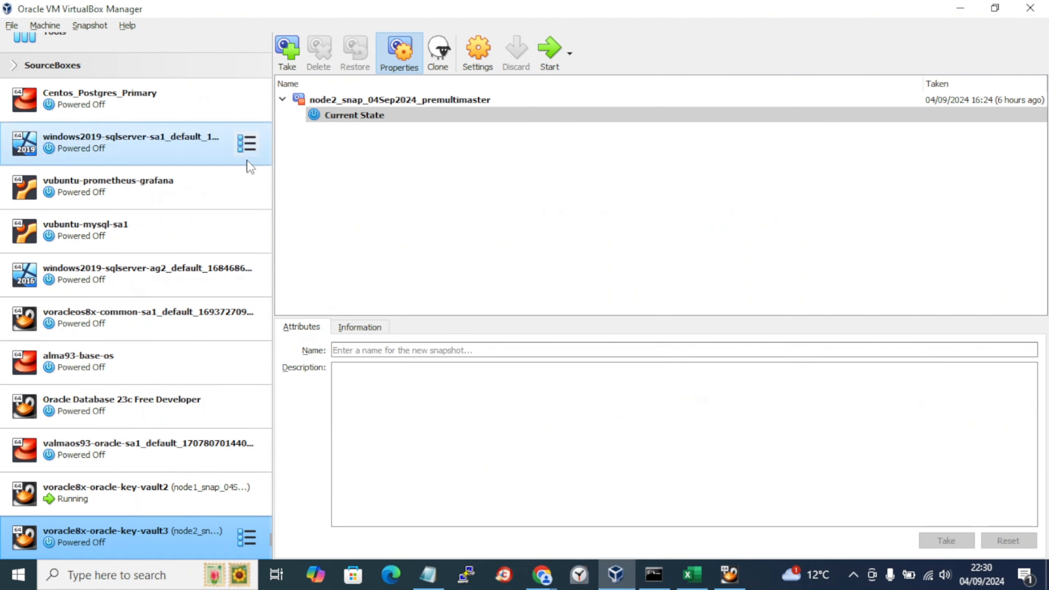
pyautogui.click(102, 483)
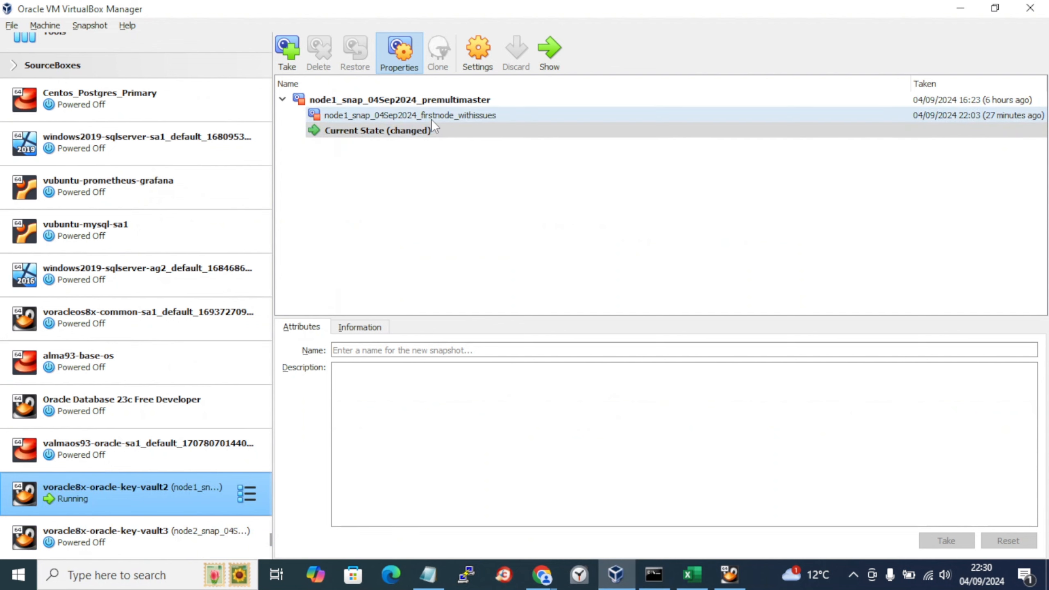
pyautogui.moveTo(482, 119)
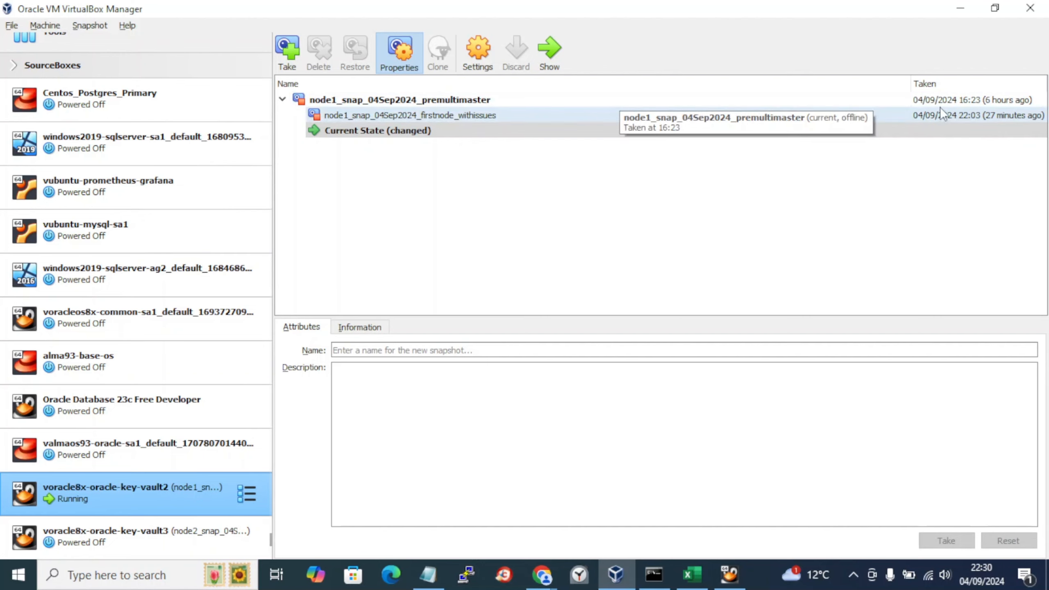
pyautogui.hotkey('alt', 'Tab')
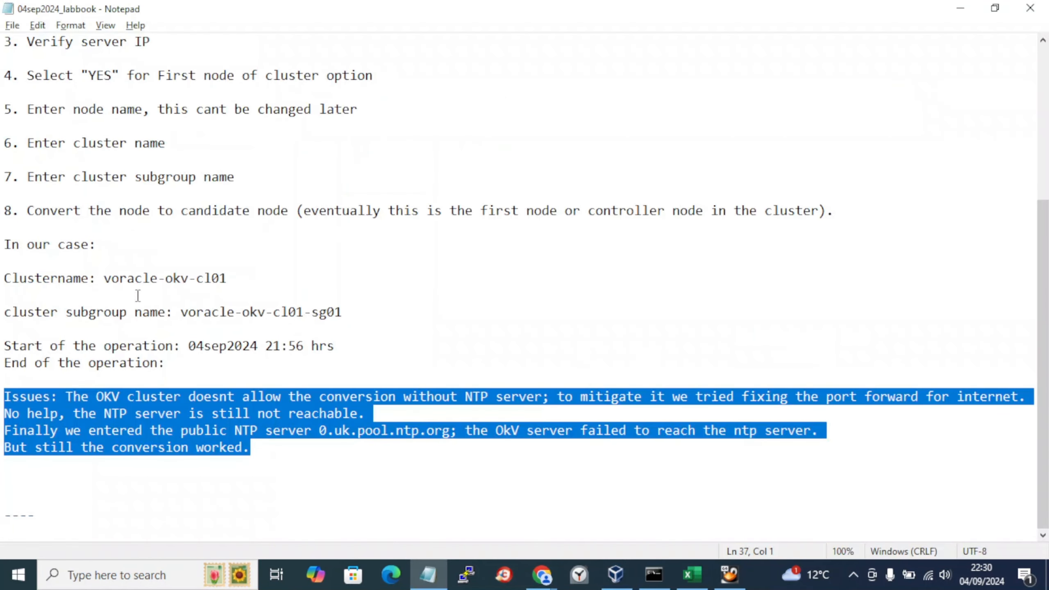
pyautogui.hotkey('alt', 'Tab')
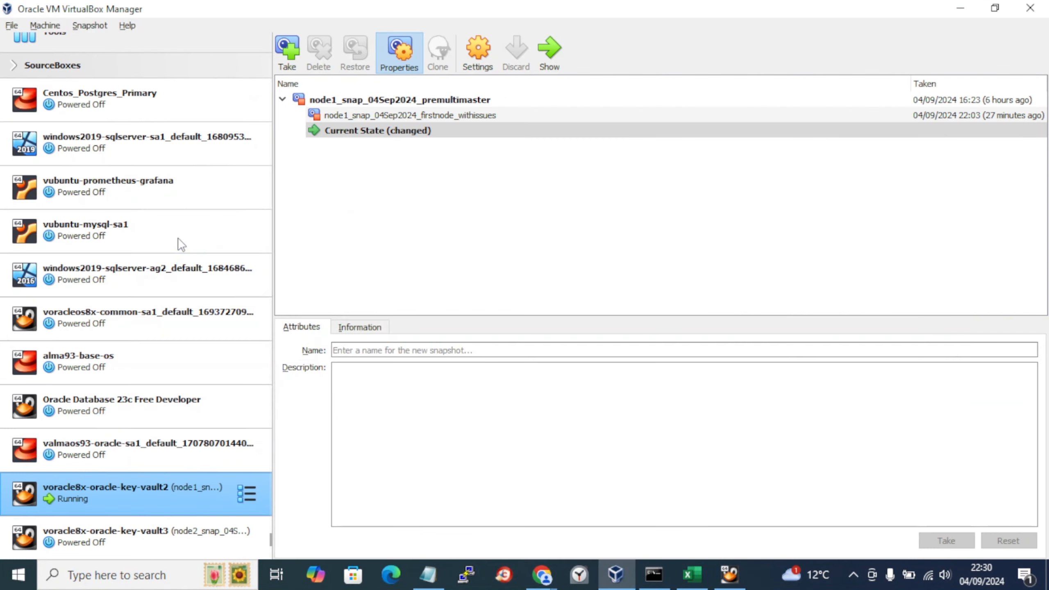
pyautogui.hotkey('alt', 'Tab')
pyautogui.press('Tab')
pyautogui.hotkey('alt', 'Tab')
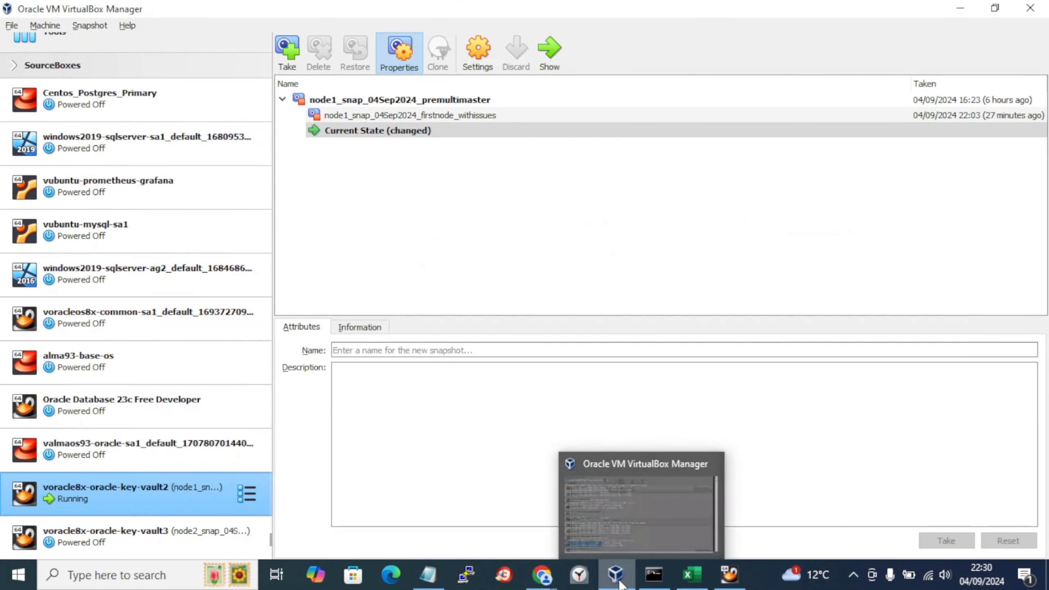
pyautogui.click(356, 119)
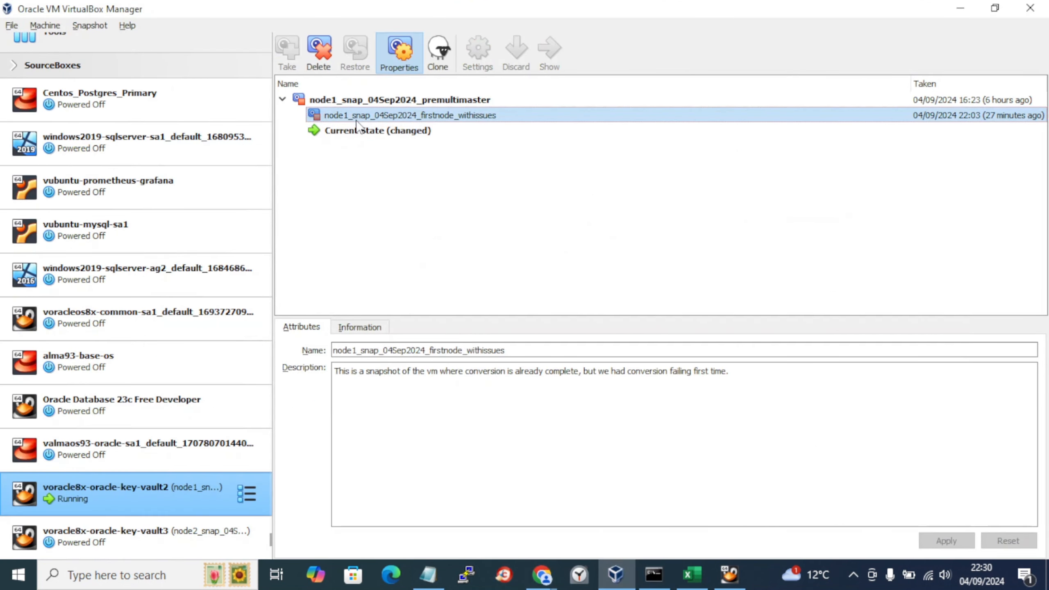
pyautogui.click(385, 101)
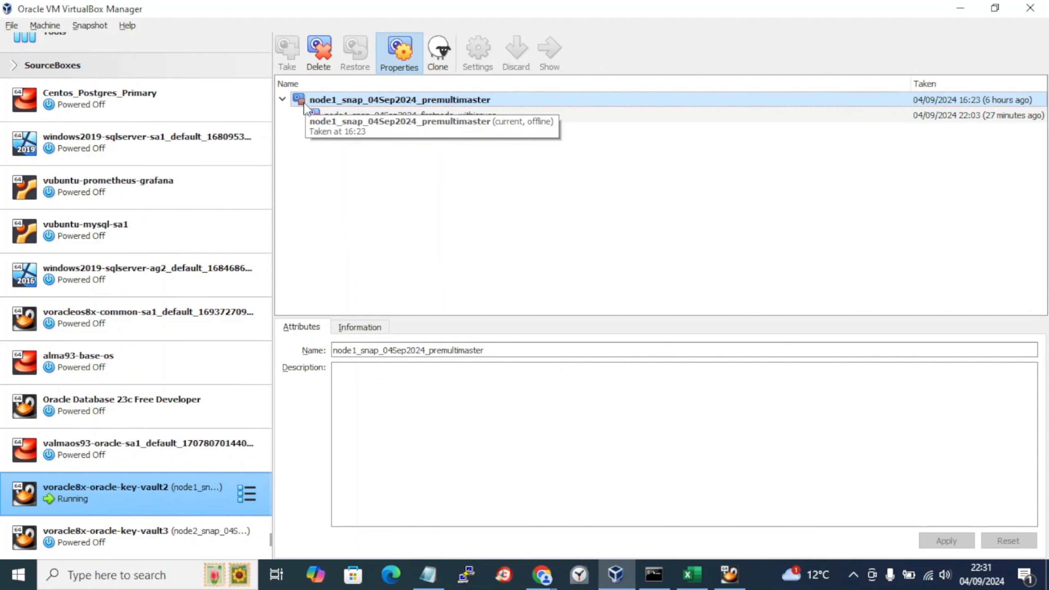
# Step: Back in the labbook, clear the selection and place the caret at the backup step near the top
pyautogui.hotkey('alt', 'Tab')
pyautogui.hotkey('alt', 'Tab')
pyautogui.press('Tab')
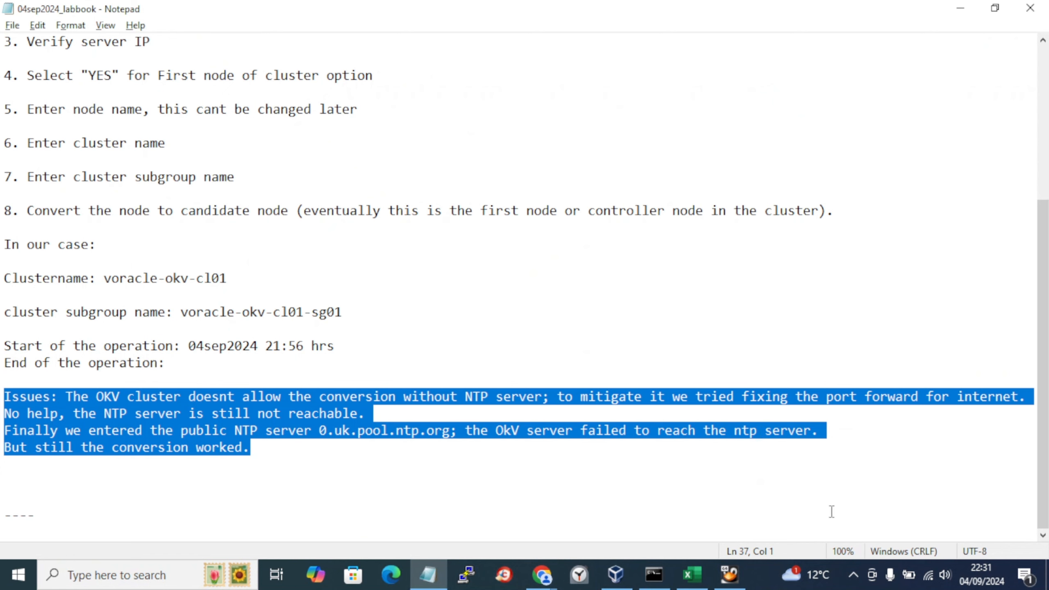
pyautogui.click(854, 576)
pyautogui.click(422, 432)
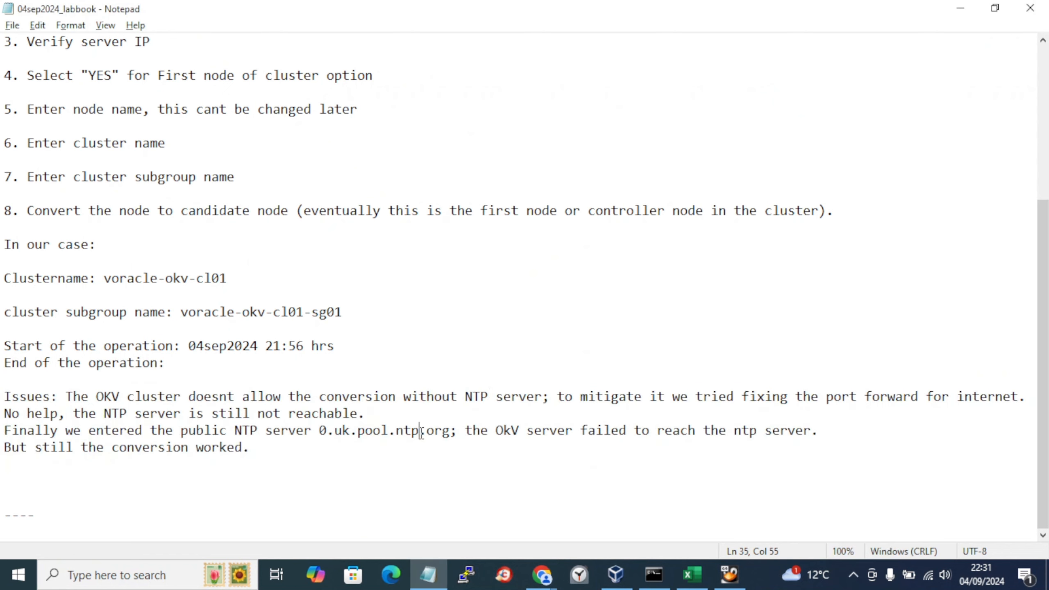
pyautogui.click(54, 312)
pyautogui.scroll(5, 54, 312)
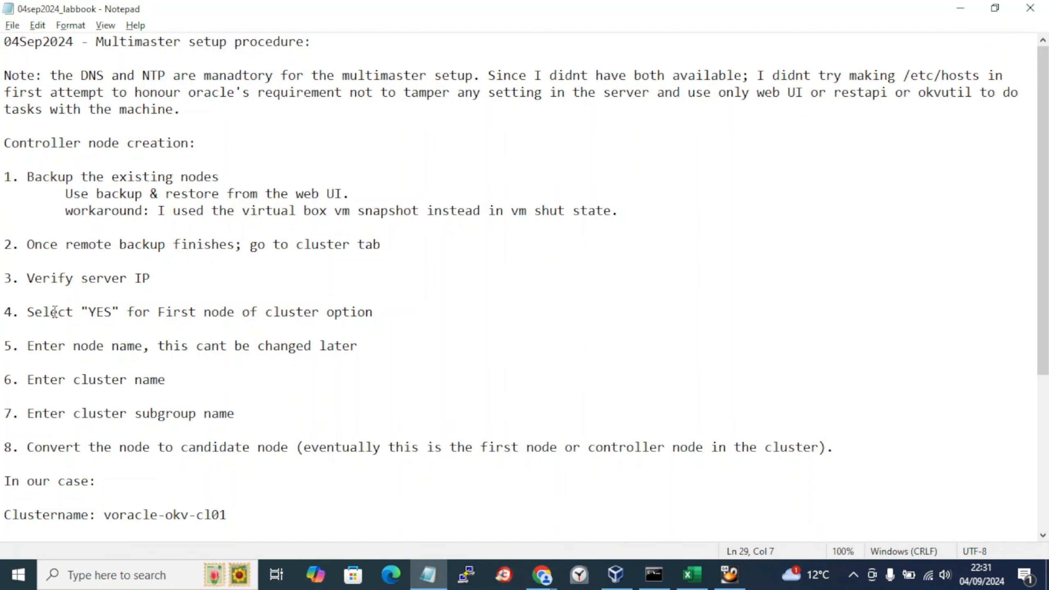
pyautogui.click(50, 194)
# Step: Sign in to the Key Vault web console as admin with the account password
pyautogui.moveTo(542, 575)
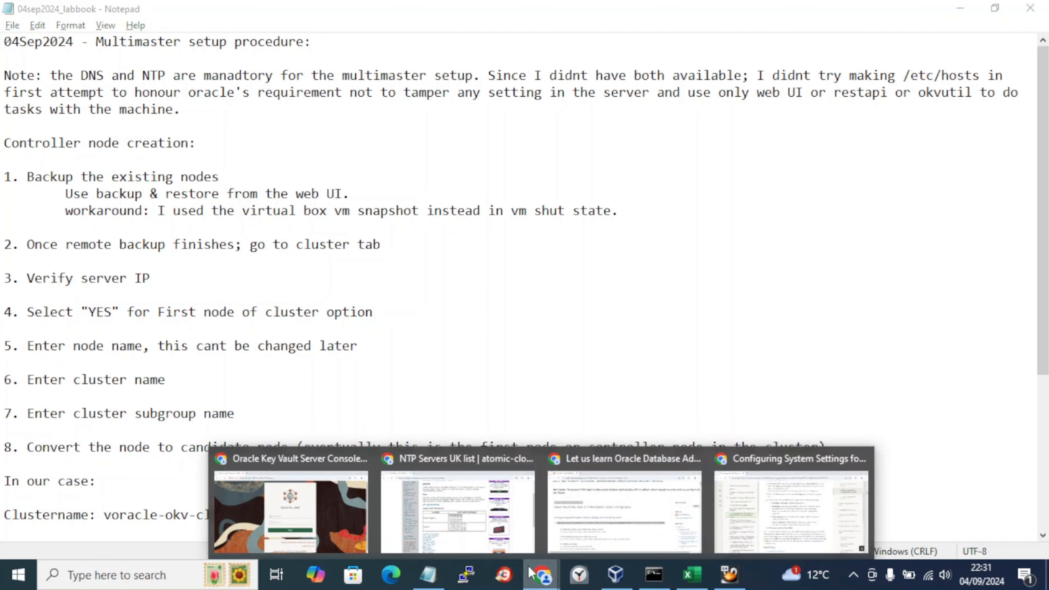
pyautogui.click(289, 517)
pyautogui.write('admin')
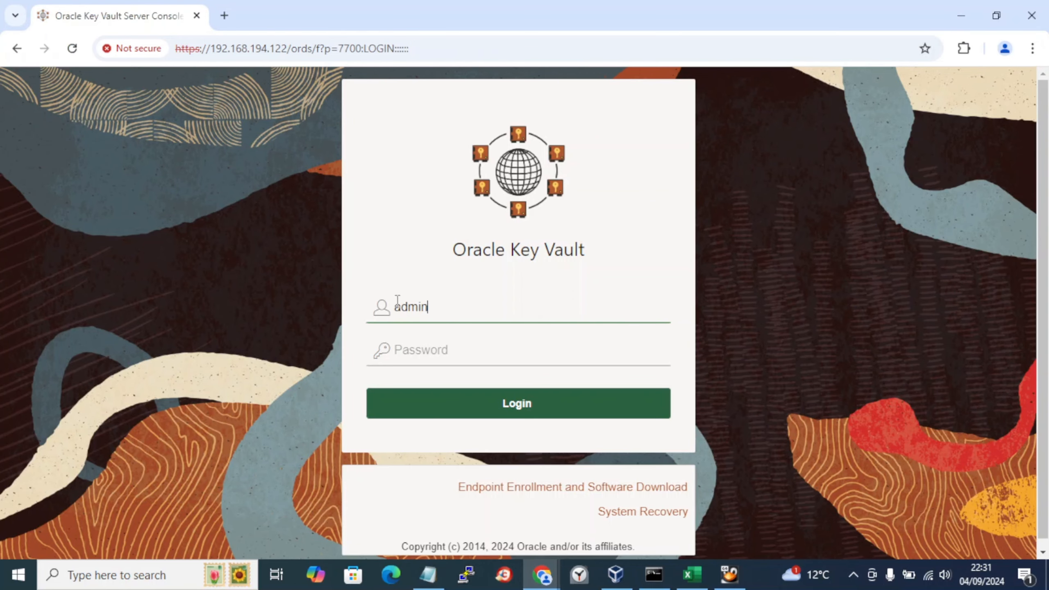
pyautogui.press('Tab')
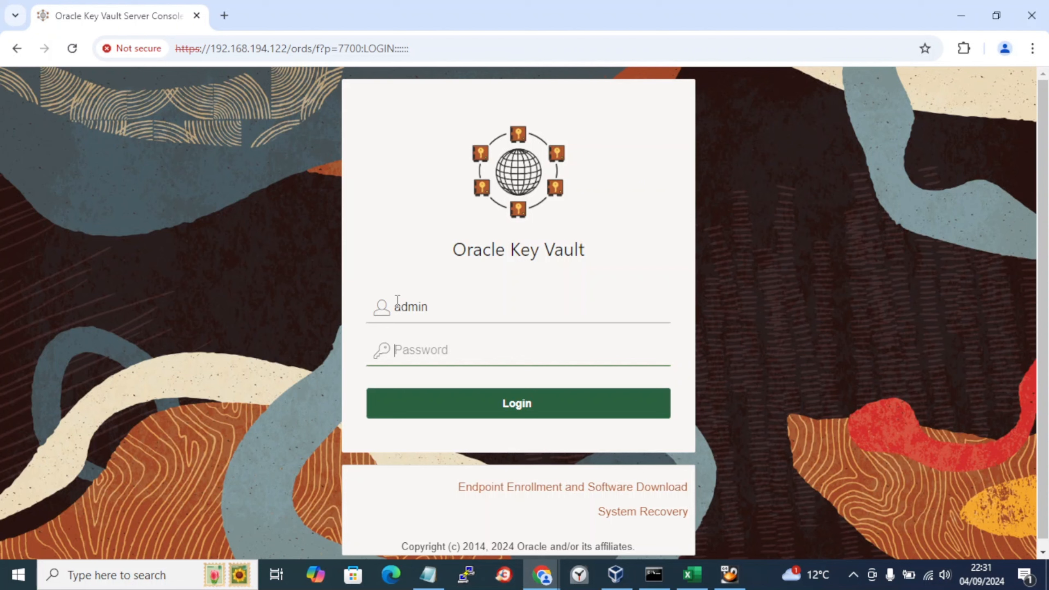
pyautogui.write('••')
pyautogui.press('Return')
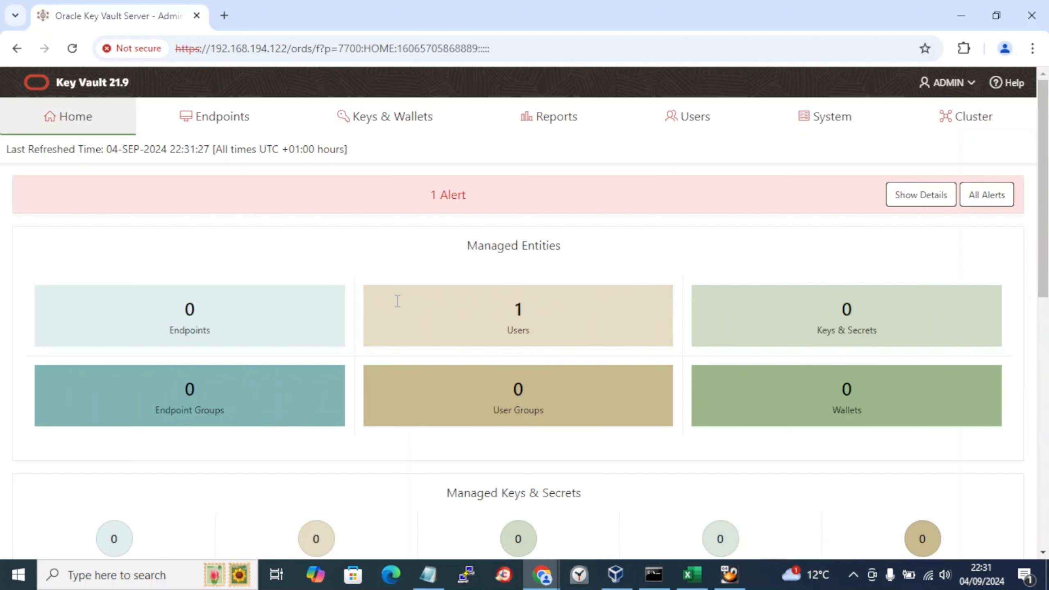
# Step: Look over the Cluster page and the System section, then return to the labbook
pyautogui.click(952, 124)
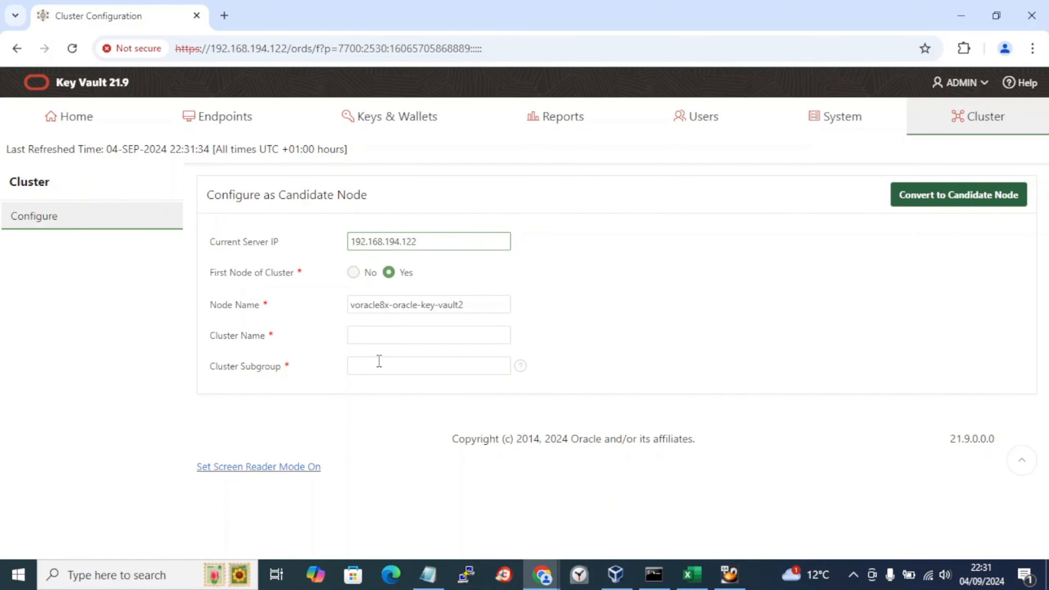
pyautogui.click(811, 124)
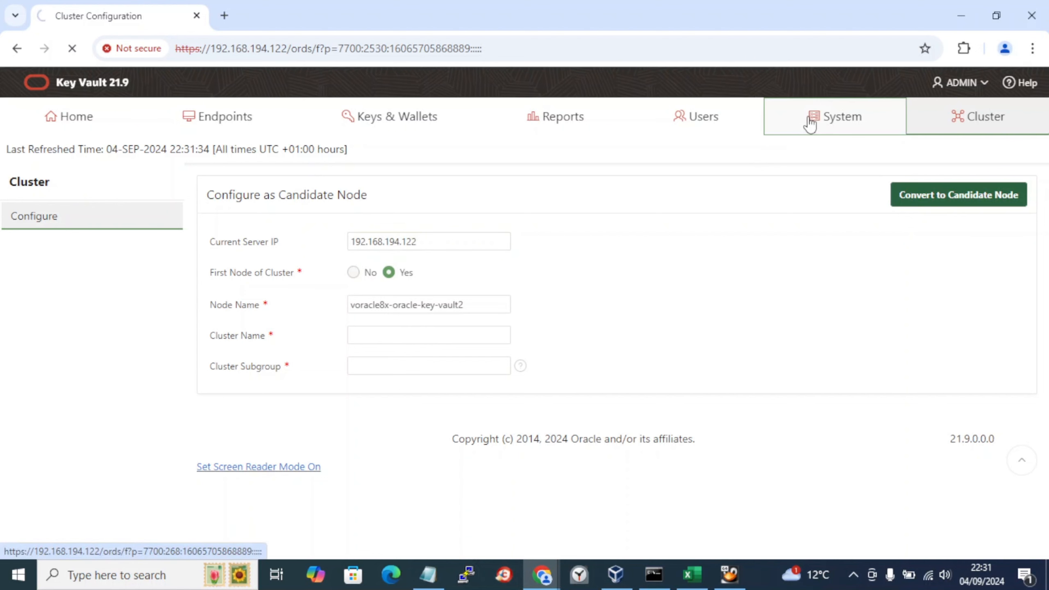
pyautogui.hotkey('alt', 'Tab')
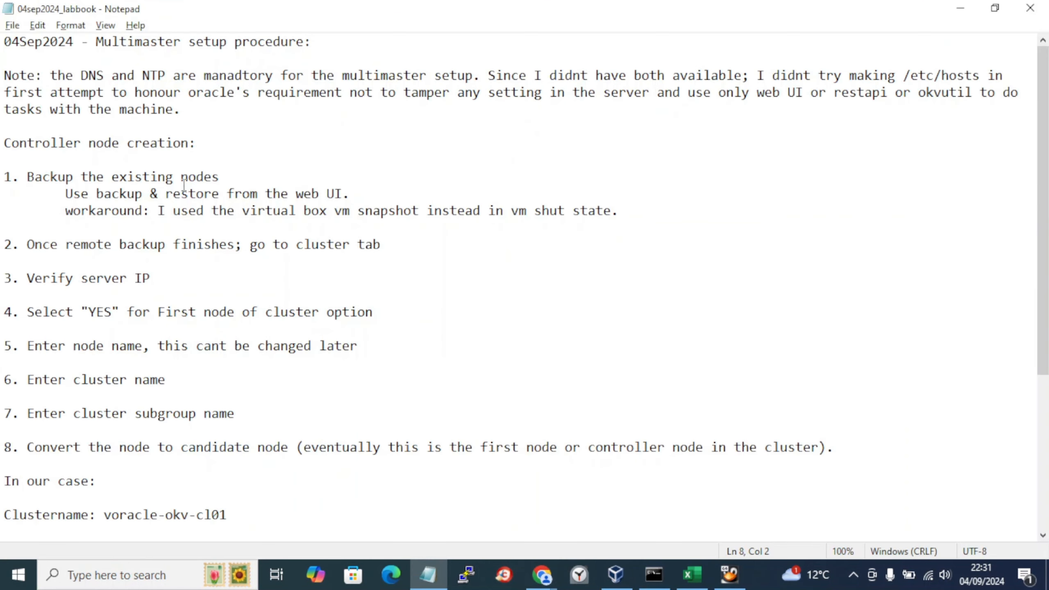
# Step: Add and save a 'Prereq:' line about making an NTP server entry in the system tab
pyautogui.click(237, 230)
pyautogui.click(239, 109)
pyautogui.press('Return')
pyautogui.press('Return')
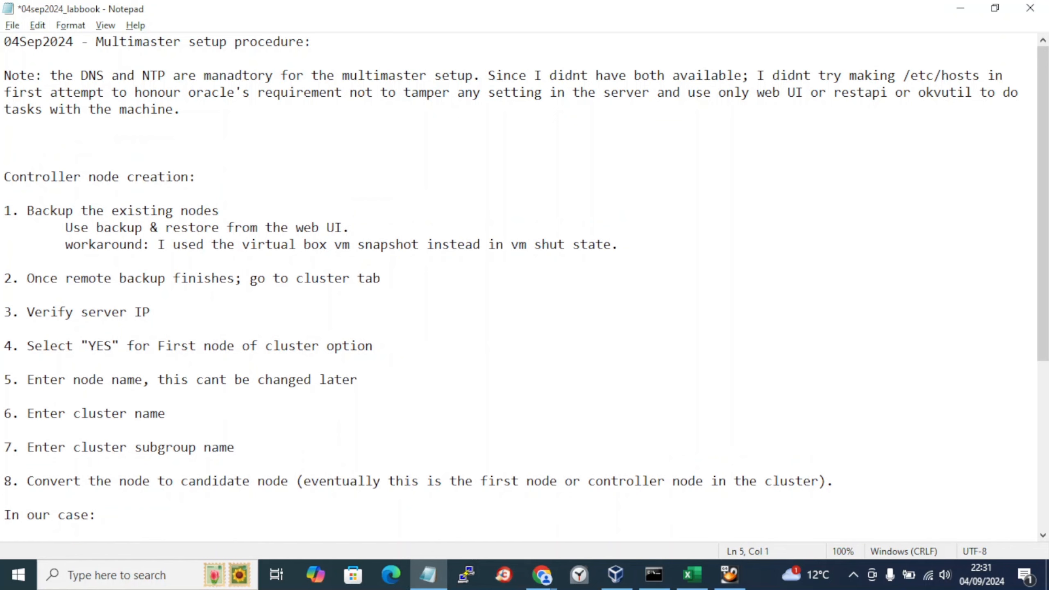
pyautogui.write('Prereq: Atleast mak')
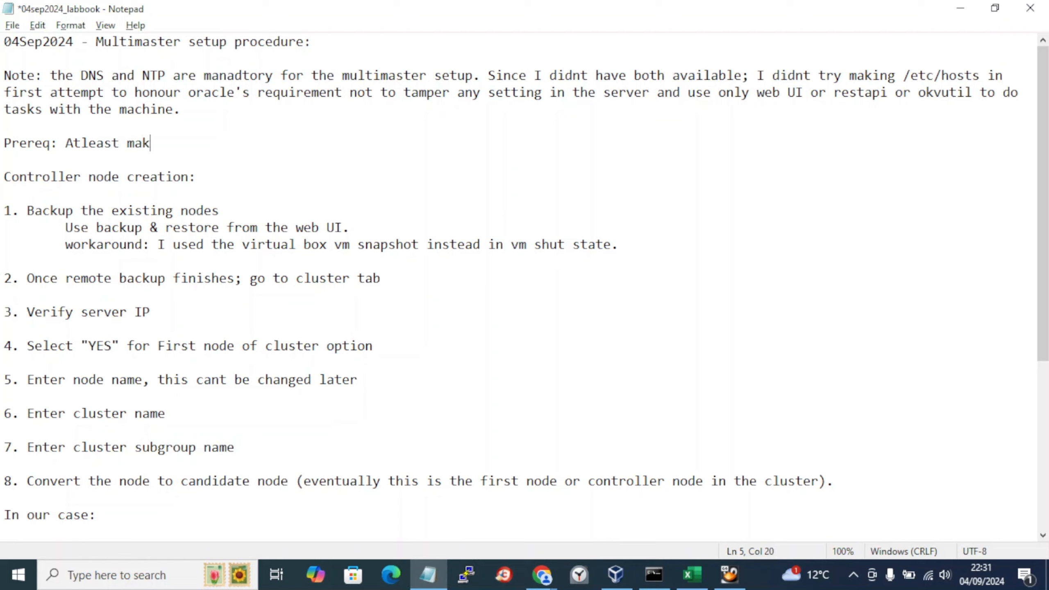
pyautogui.write('e an')
pyautogui.write('NTP server ')
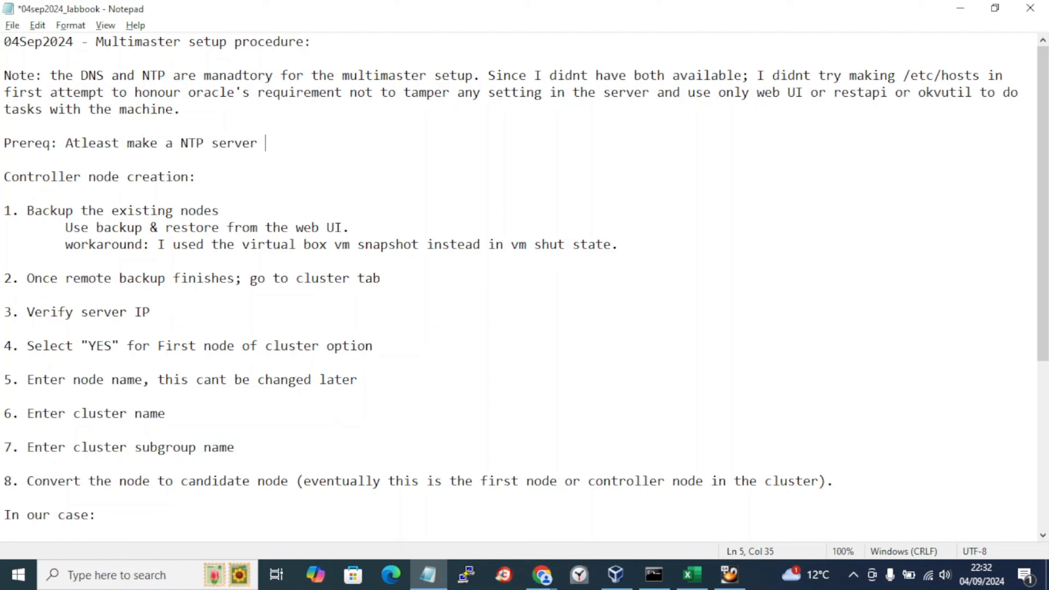
pyautogui.write('entry in system')
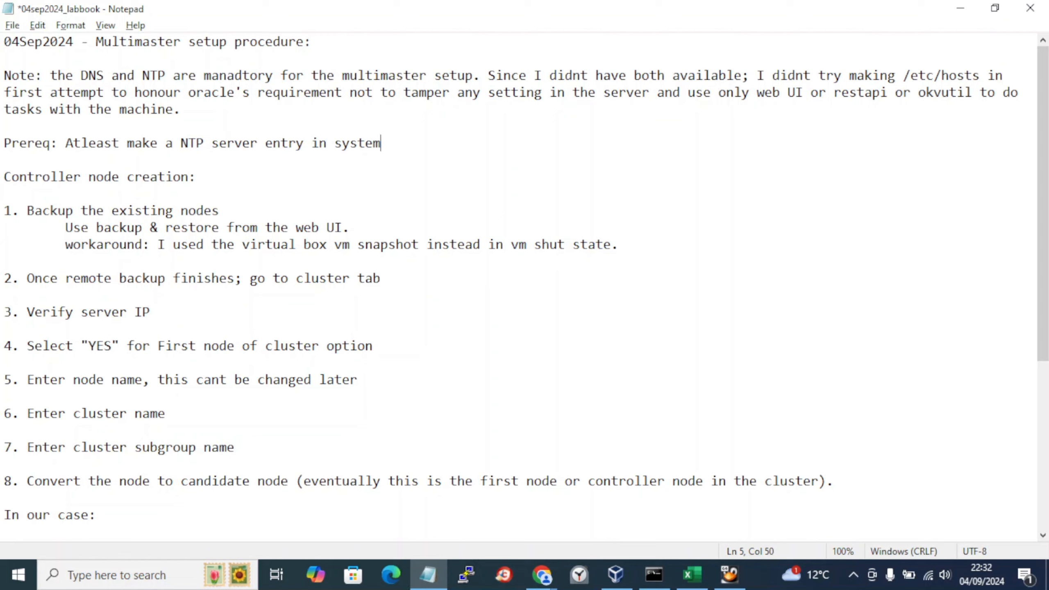
pyautogui.write(' tab')
pyautogui.write(' (en')
pyautogui.write('en i')
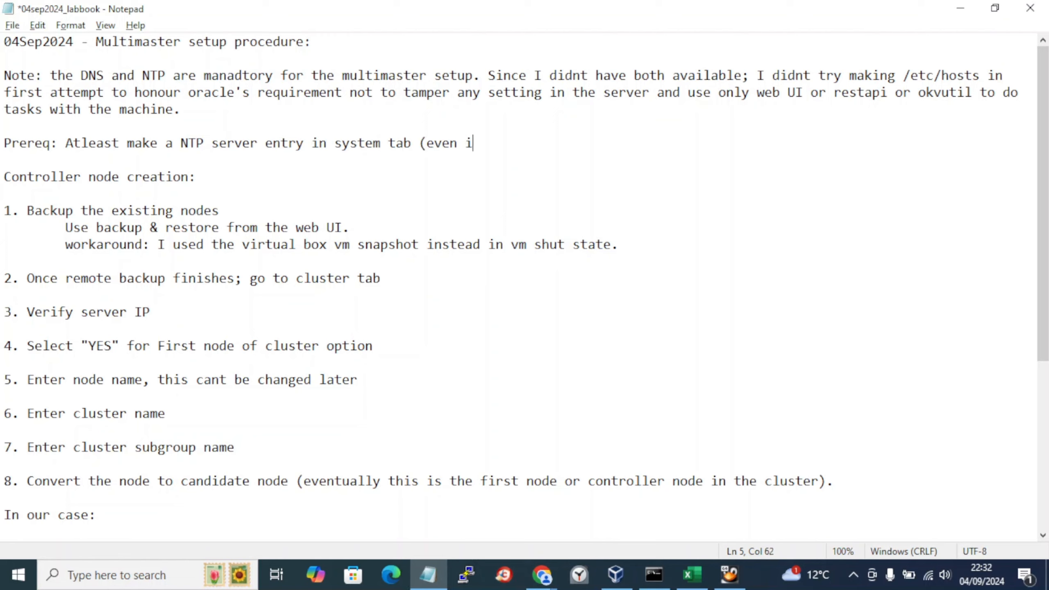
pyautogui.write('f the NTP server isnt re')
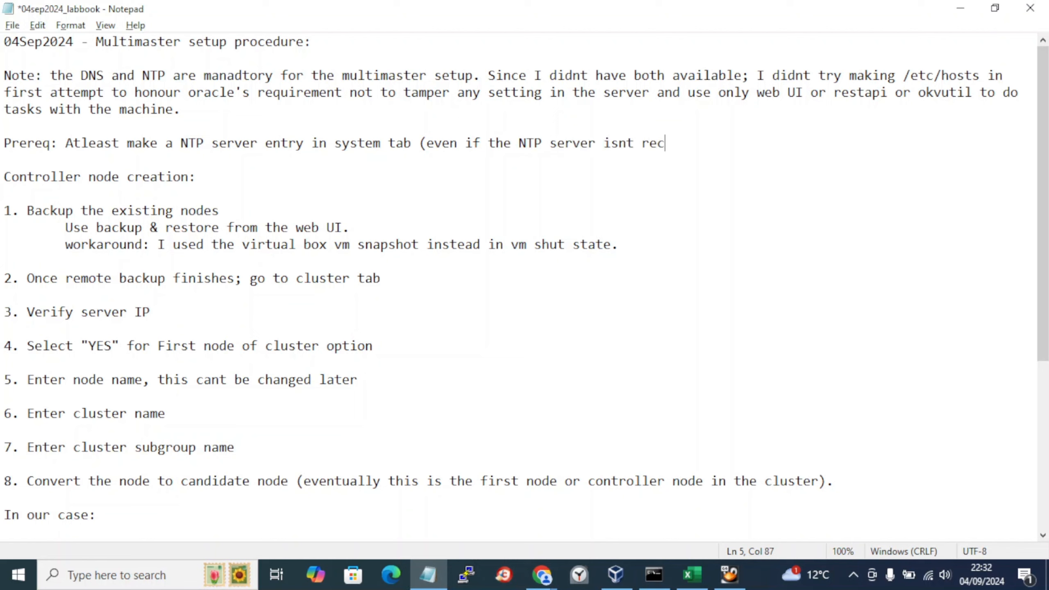
pyautogui.write('achable from the OK')
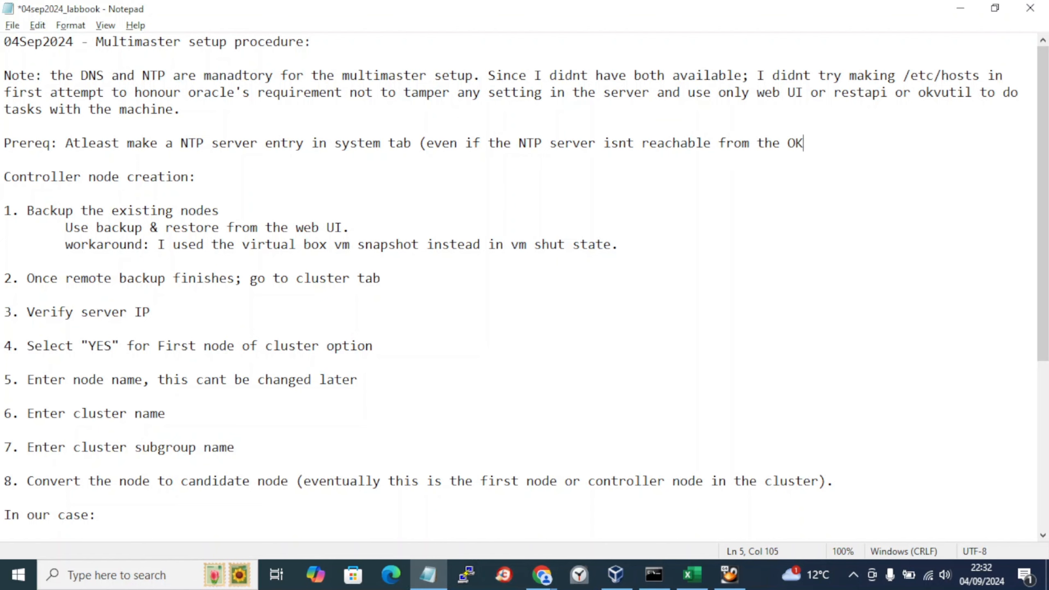
pyautogui.write('V node)')
pyautogui.hotkey('ctrl', 's')
pyautogui.hotkey('alt', 'Tab')
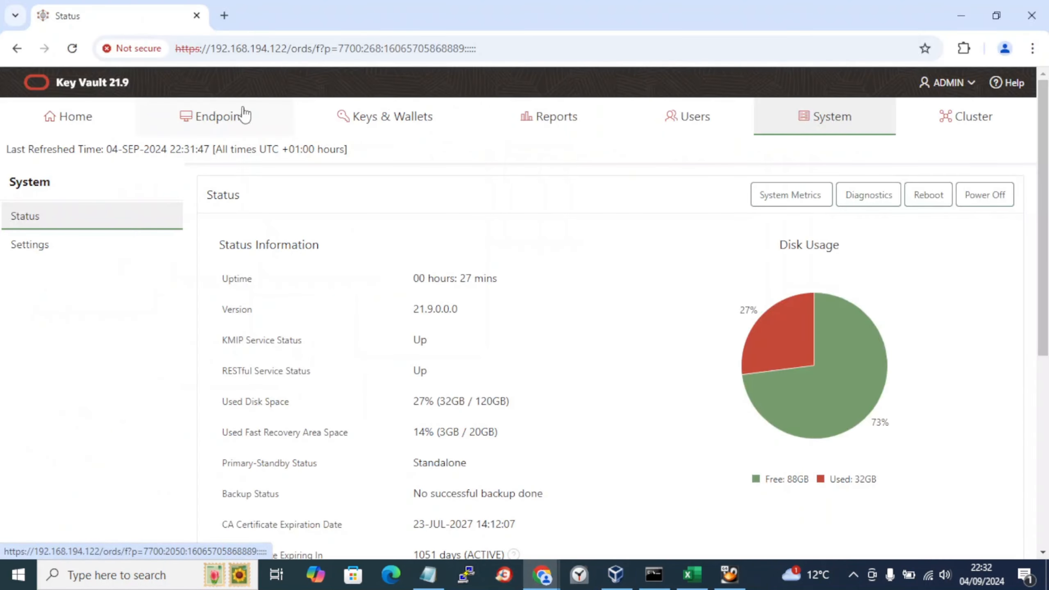
# Step: Open the System Settings NTP dialog and choose Use Network Time Protocol
pyautogui.click(45, 245)
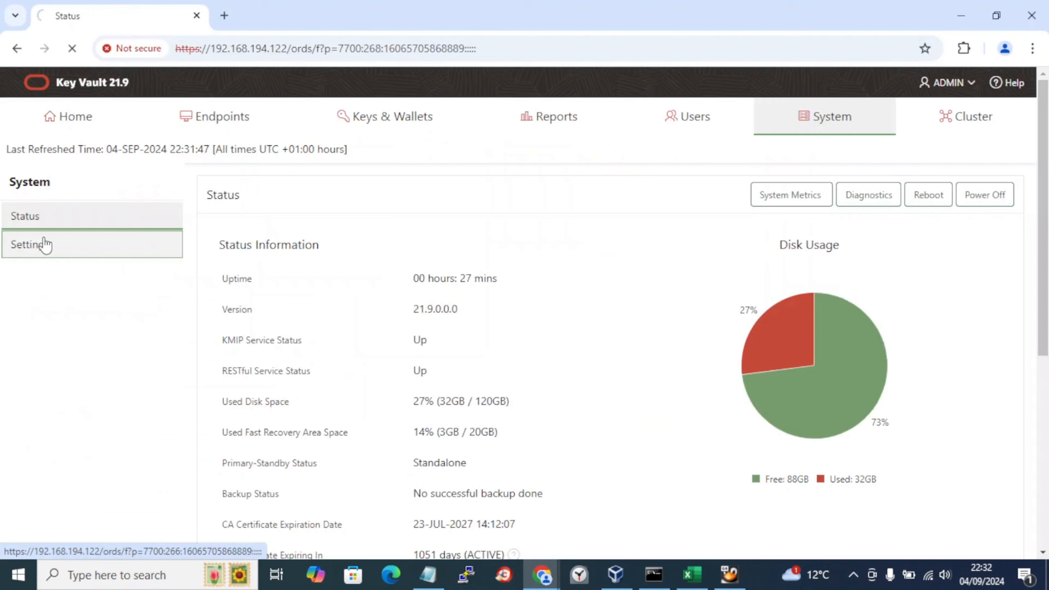
pyautogui.click(889, 278)
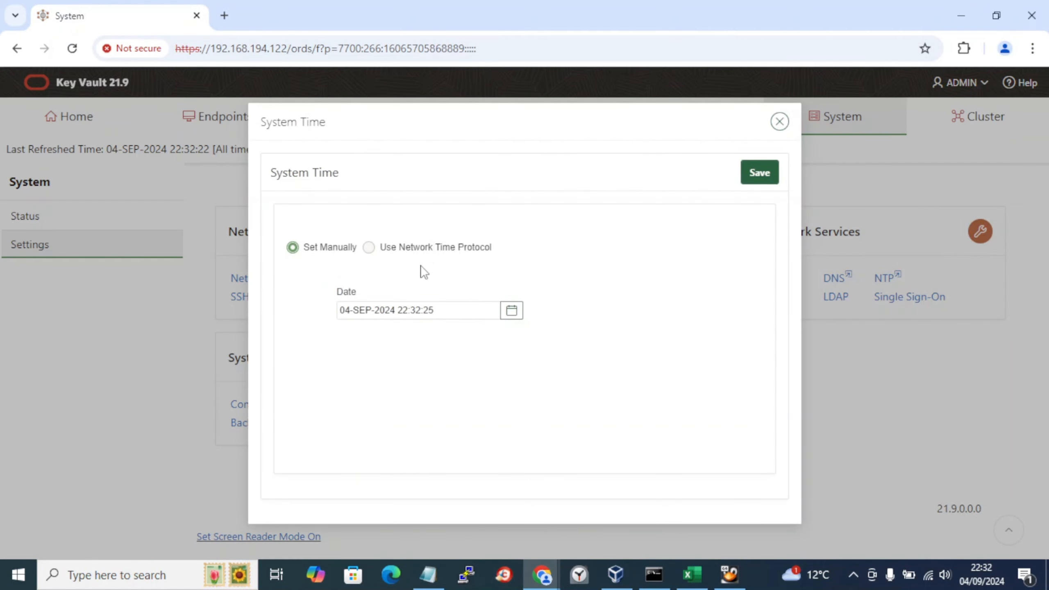
pyautogui.click(371, 248)
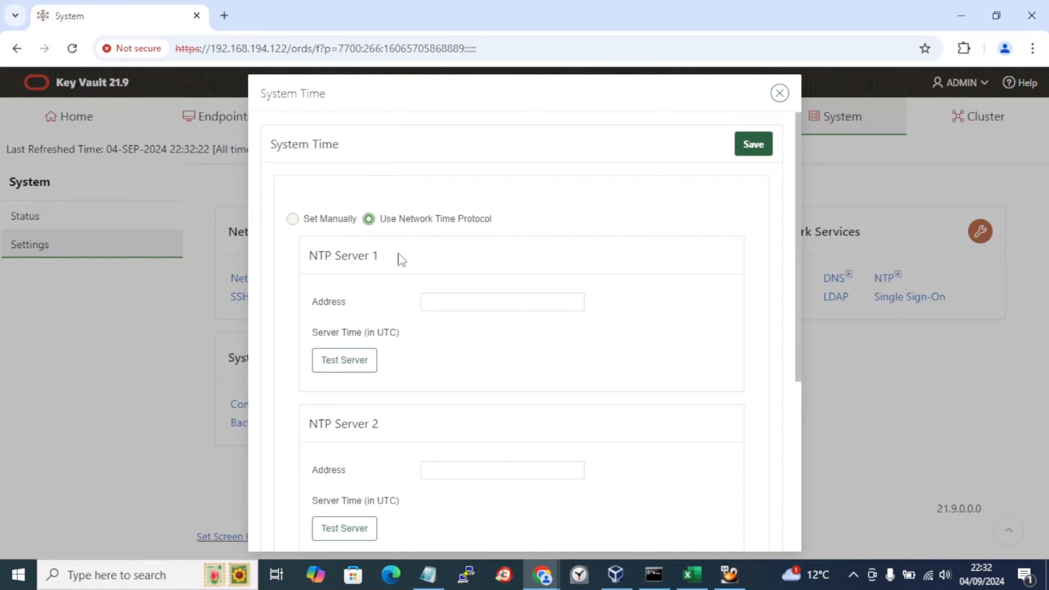
pyautogui.moveTo(391, 256); pyautogui.dragTo(303, 252)
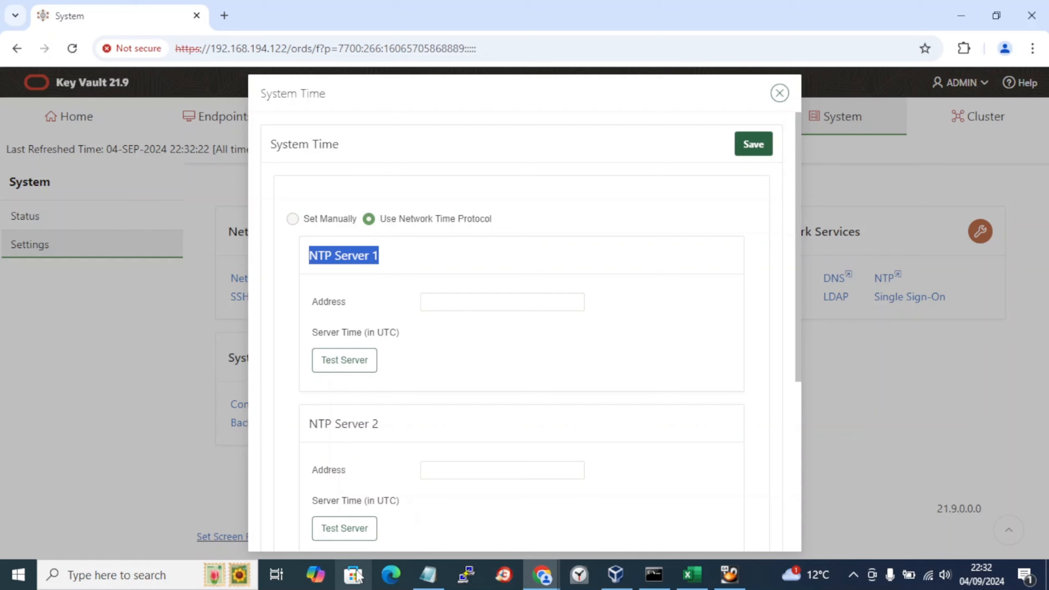
# Step: Check the 0.uk.pool.ntp.org hostname in the UK NTP list, then close the System Time dialog unsaved
pyautogui.moveTo(547, 585)
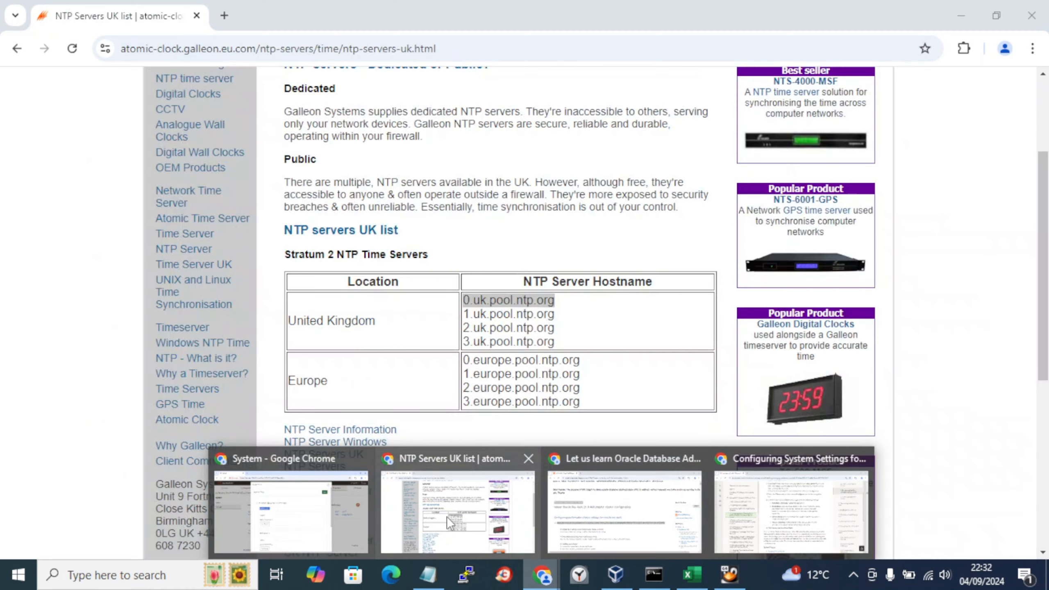
pyautogui.click(446, 517)
pyautogui.moveTo(558, 303); pyautogui.dragTo(466, 304)
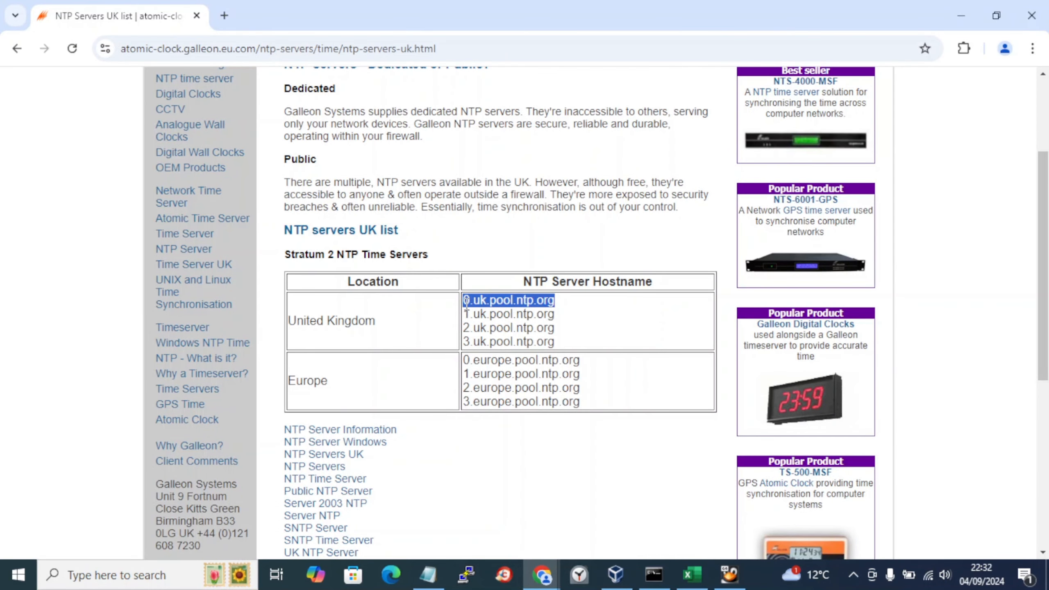
pyautogui.hotkey('alt', 'Tab')
pyautogui.click(779, 96)
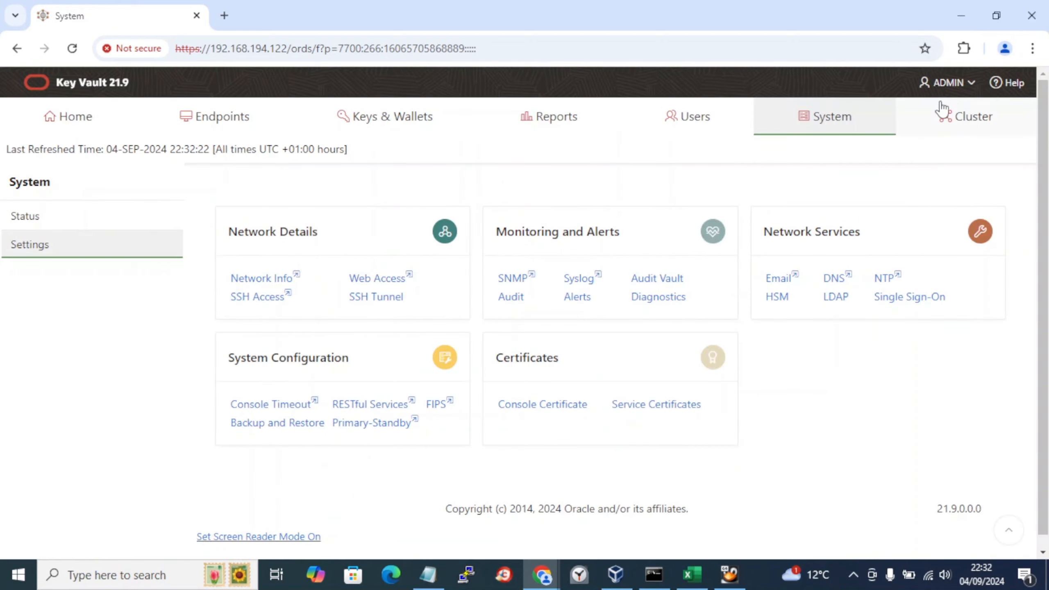
# Step: Open the cluster configuration form and look through the labbook for the cluster details
pyautogui.click(971, 120)
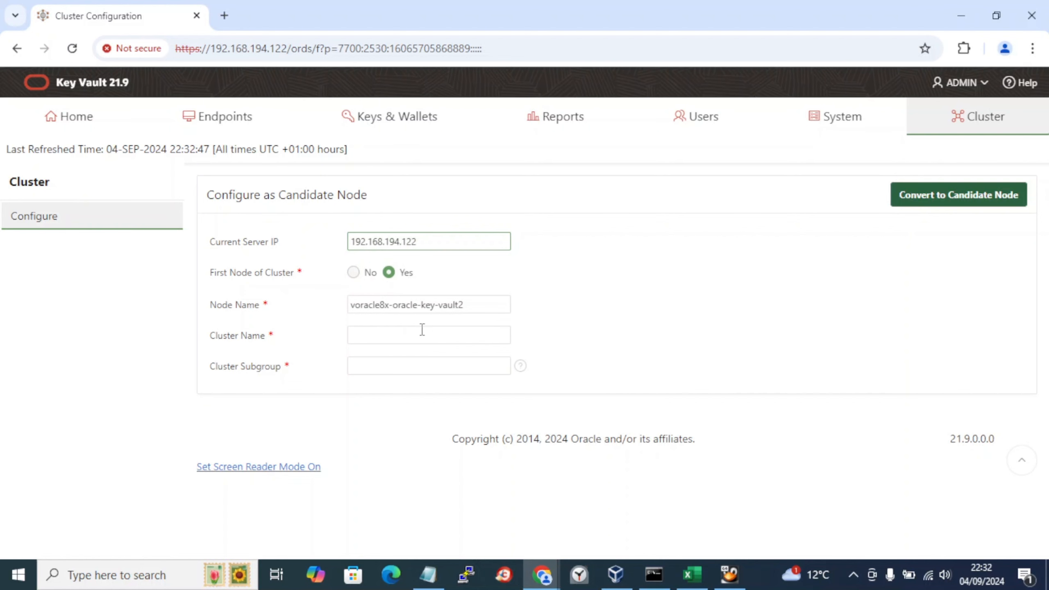
pyautogui.click(405, 334)
pyautogui.hotkey('alt', 'Tab')
pyautogui.hotkey('alt', 'Tab')
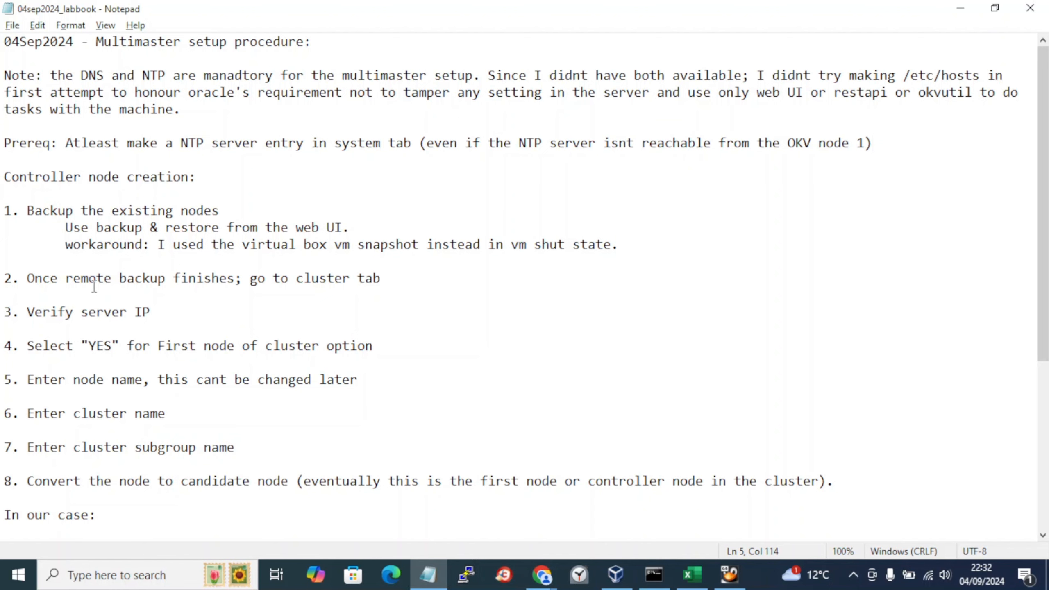
pyautogui.click(95, 286)
pyautogui.moveTo(96, 287); pyautogui.dragTo(171, 318)
pyautogui.hotkey('alt', 'Tab')
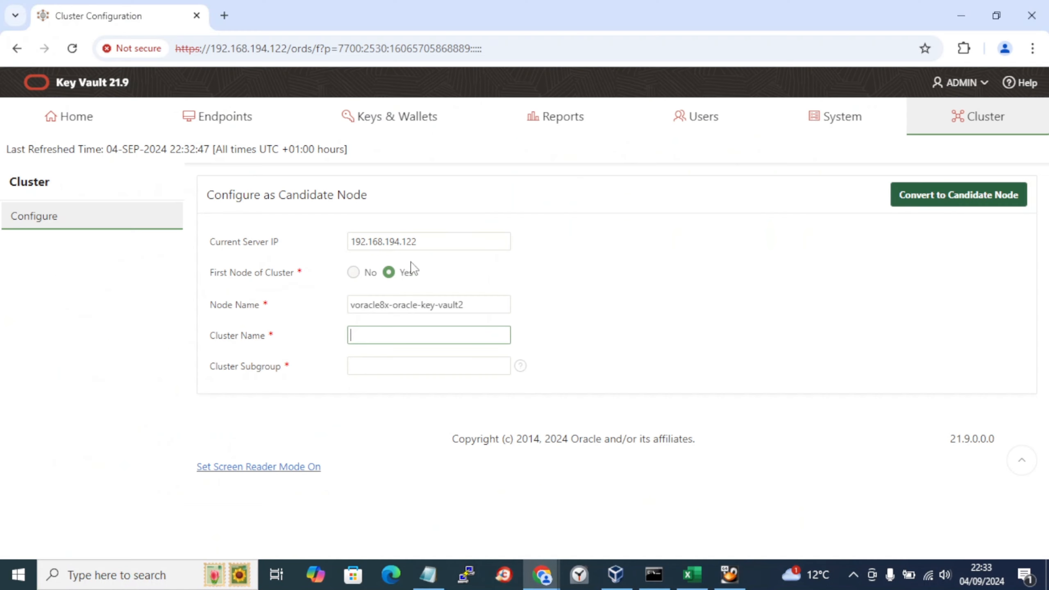
pyautogui.hotkey('alt', 'Tab')
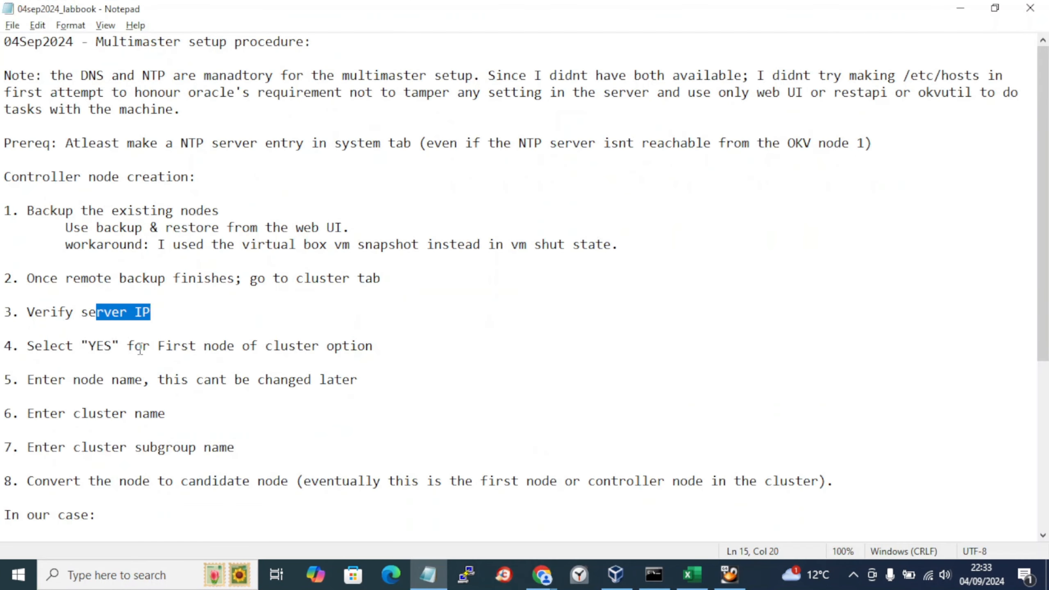
pyautogui.hotkey('alt', 'Tab')
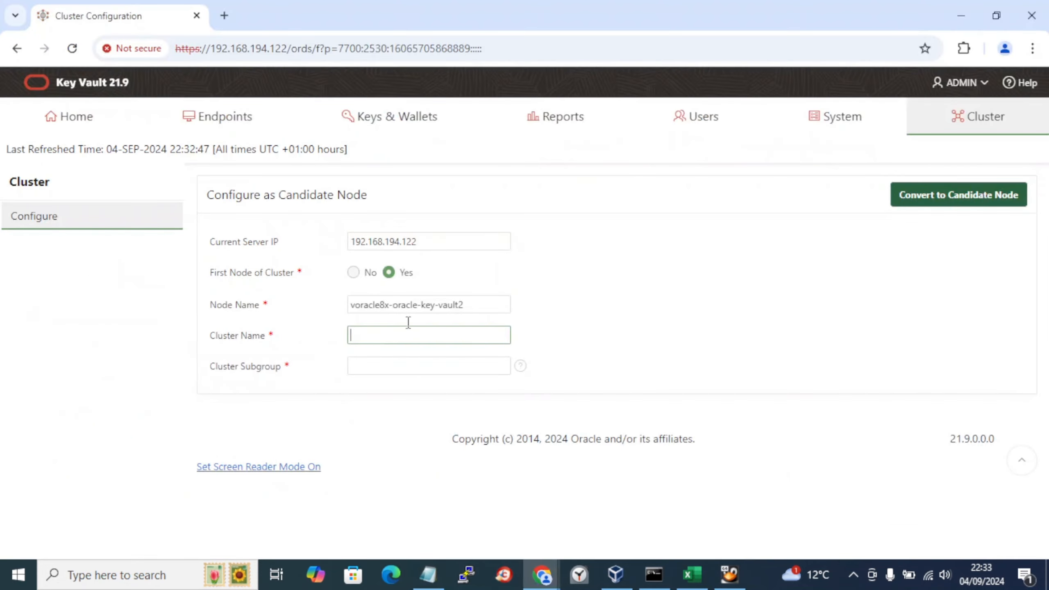
pyautogui.hotkey('alt', 'Tab')
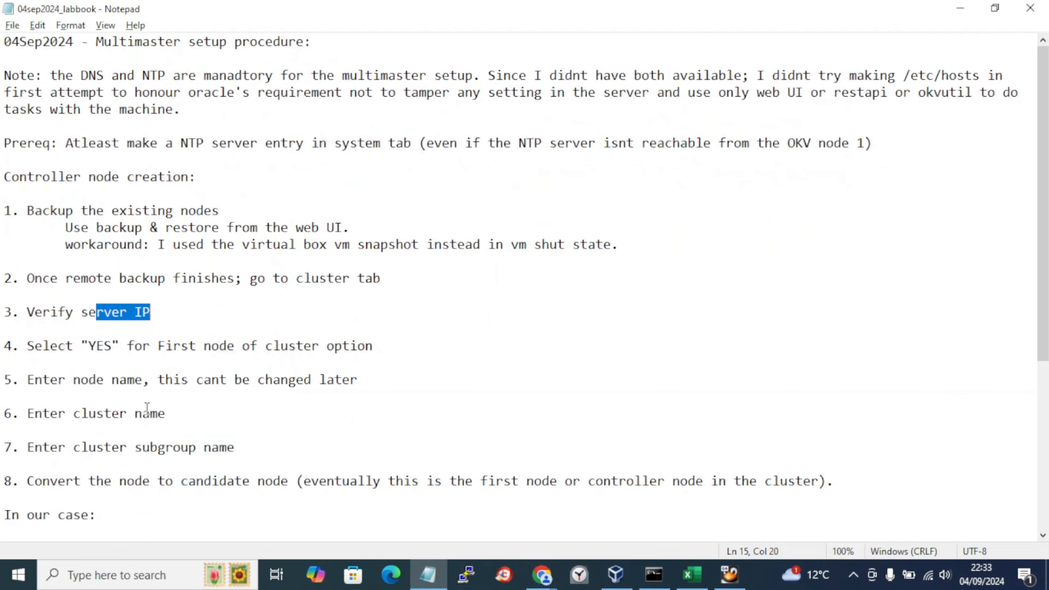
pyautogui.click(106, 383)
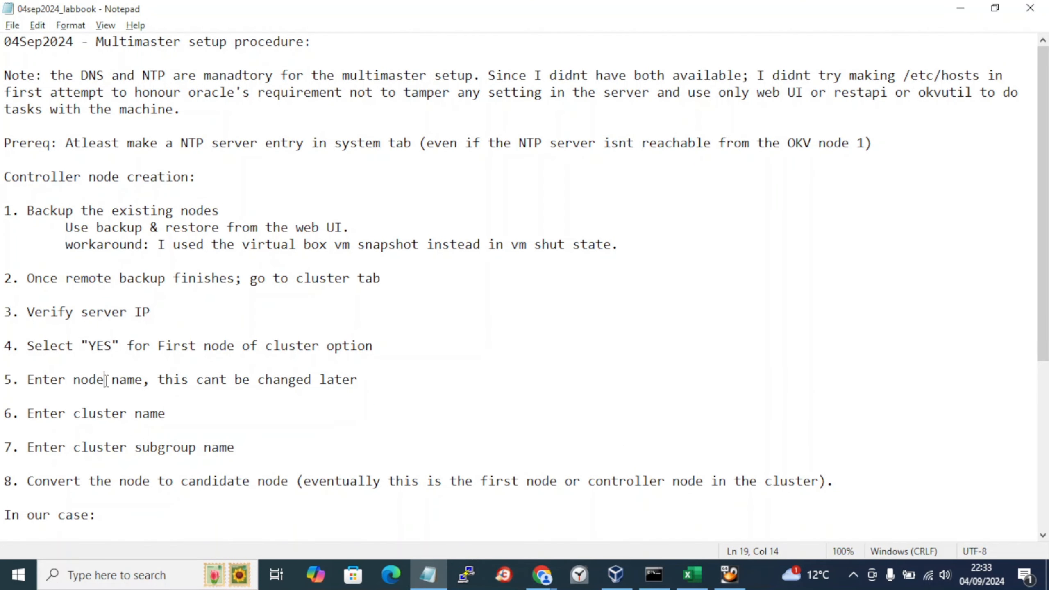
pyautogui.hotkey('alt', 'Tab')
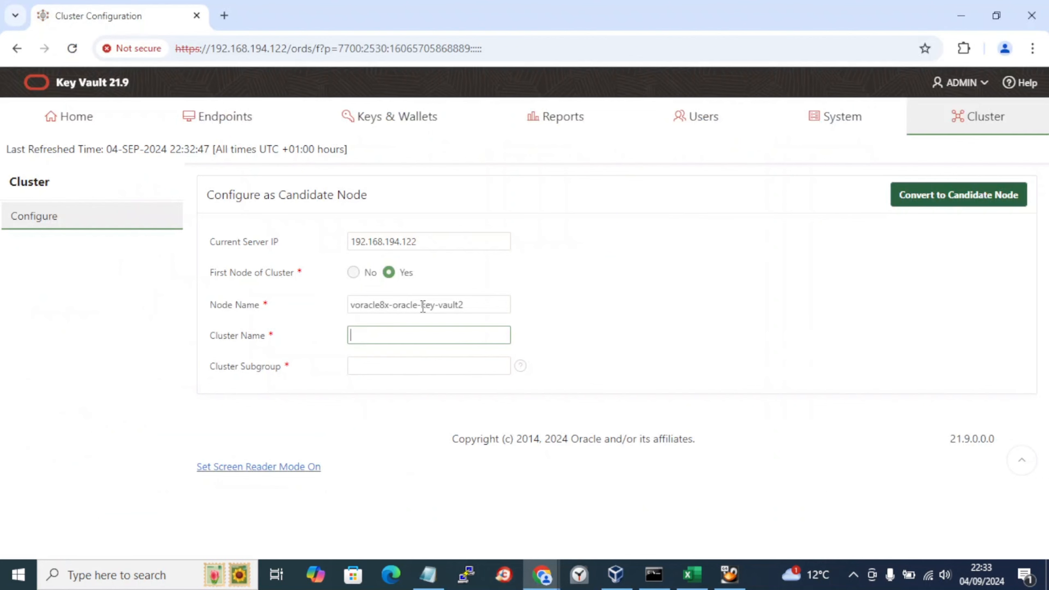
pyautogui.hotkey('alt', 'Tab')
pyautogui.scroll(-2, 242, 476)
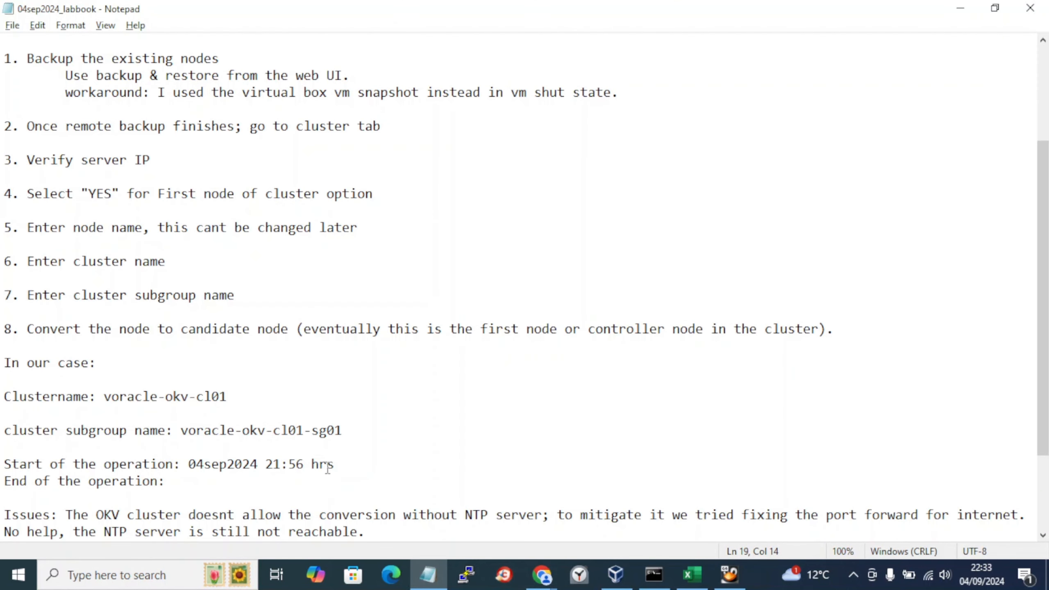
# Step: Copy voracle-okv-cl01 from the notes into the Cluster Name field
pyautogui.moveTo(228, 396); pyautogui.dragTo(106, 400)
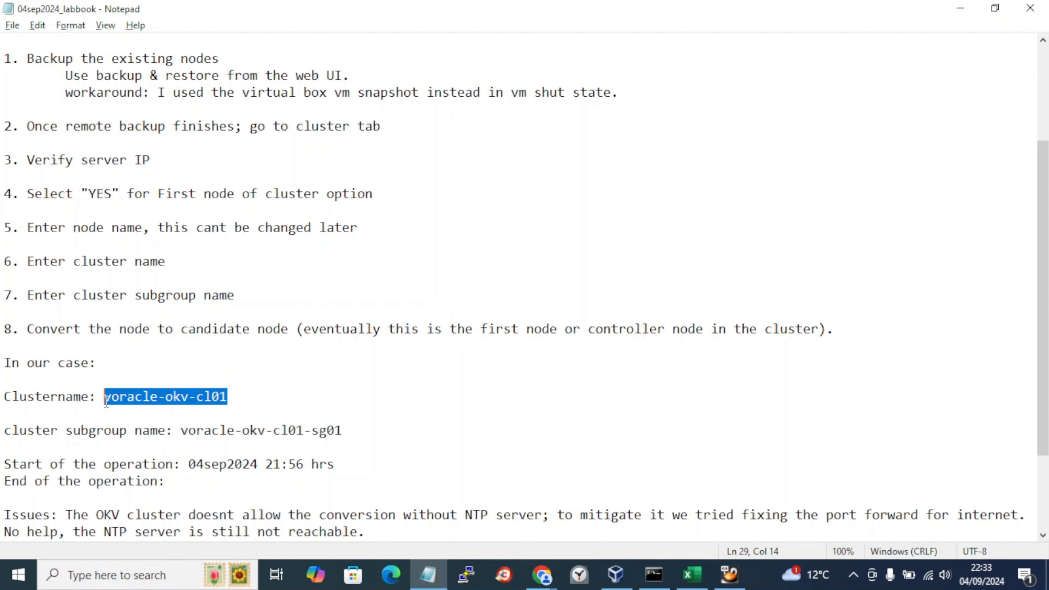
pyautogui.hotkey('ctrl', 'c')
pyautogui.hotkey('alt', 'Tab')
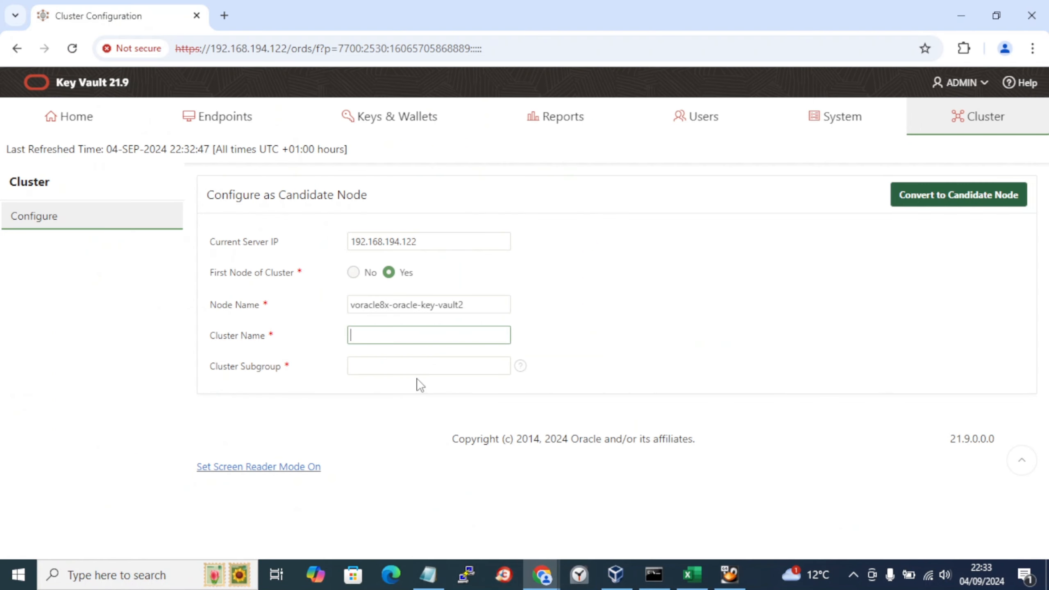
pyautogui.hotkey('ctrl', 'v')
# Step: Copy voracle-okv-cl01-sg01 from the notes into the Cluster Subgroup field
pyautogui.hotkey('alt', 'Tab')
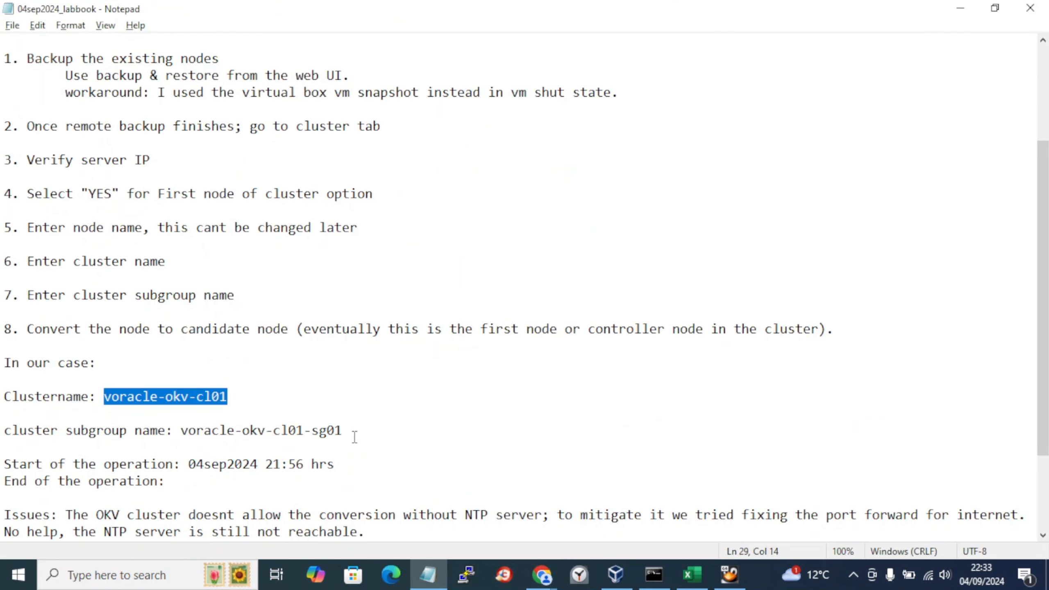
pyautogui.moveTo(351, 434); pyautogui.dragTo(182, 438)
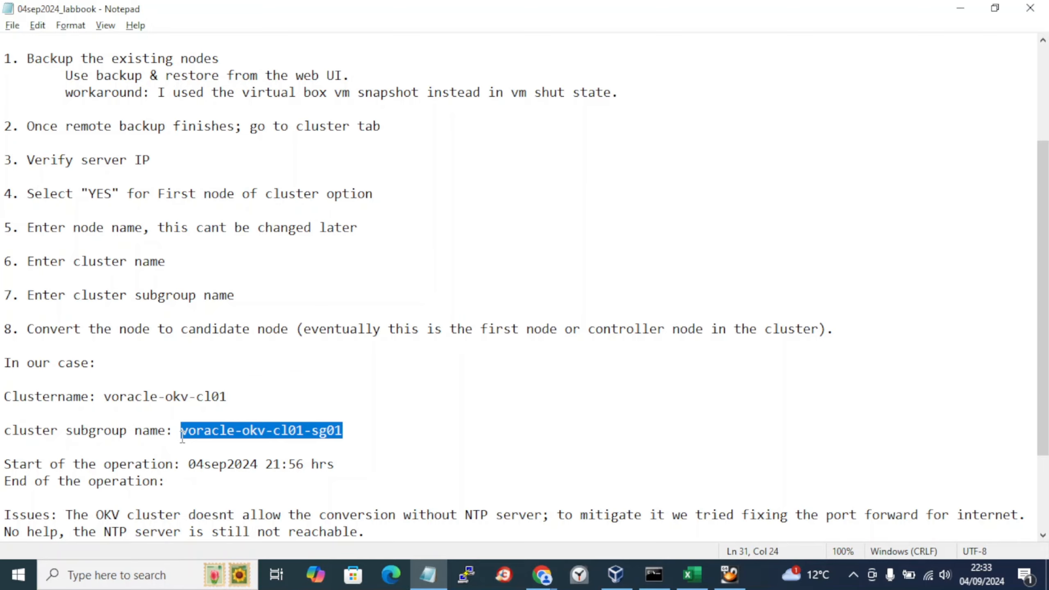
pyautogui.hotkey('ctrl', 'c')
pyautogui.hotkey('alt', 'Tab')
pyautogui.click(391, 366)
pyautogui.hotkey('ctrl', 'v')
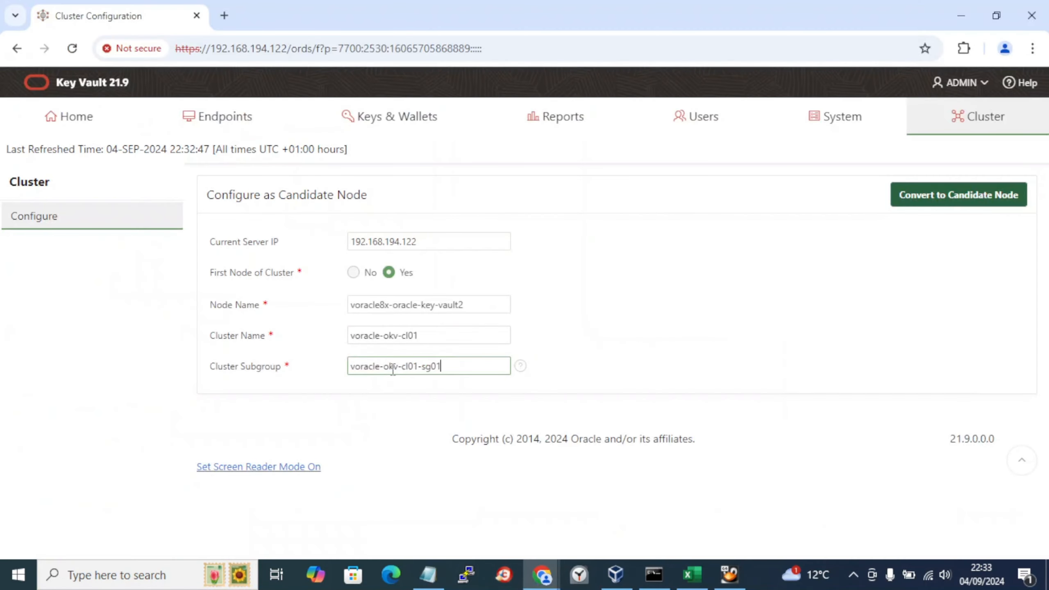
# Step: Attempt the candidate-node conversion, paste the 'NTP is not enabled' error into Paint, and dismiss it
pyautogui.click(918, 197)
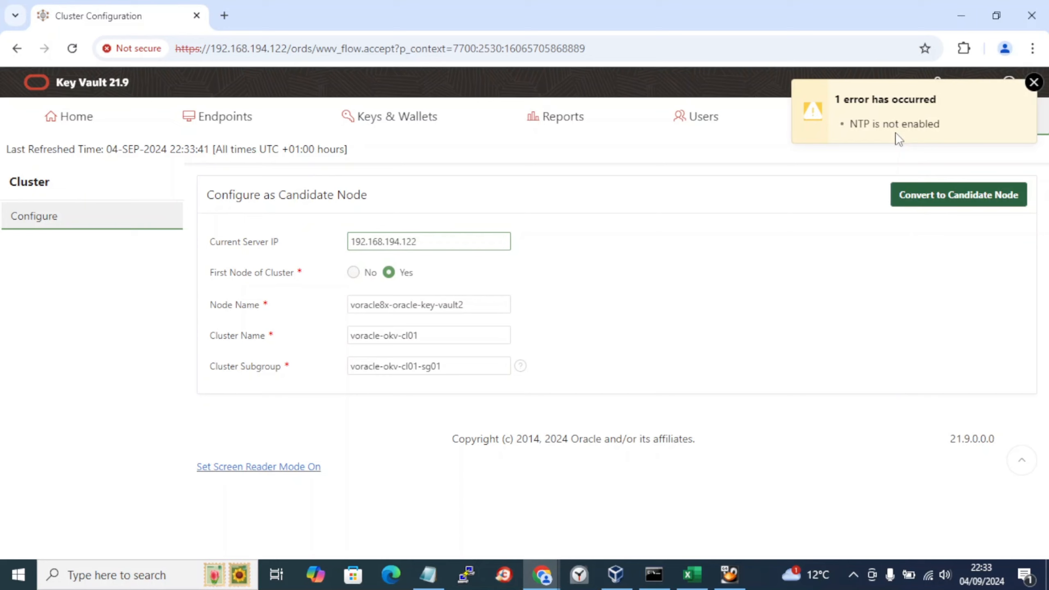
pyautogui.press('super+r')
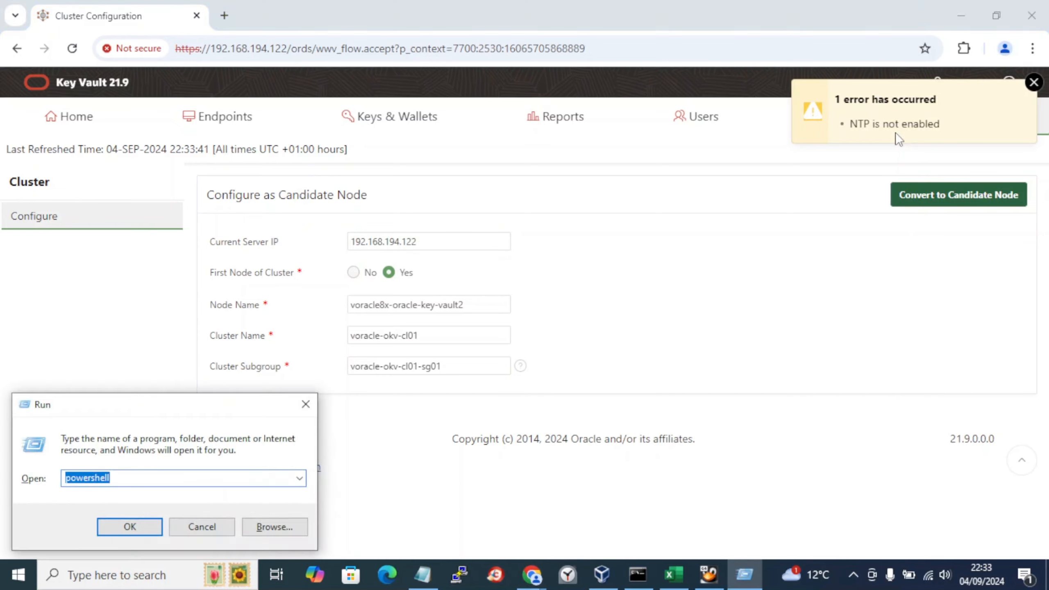
pyautogui.write('mspaint')
pyautogui.press('Return')
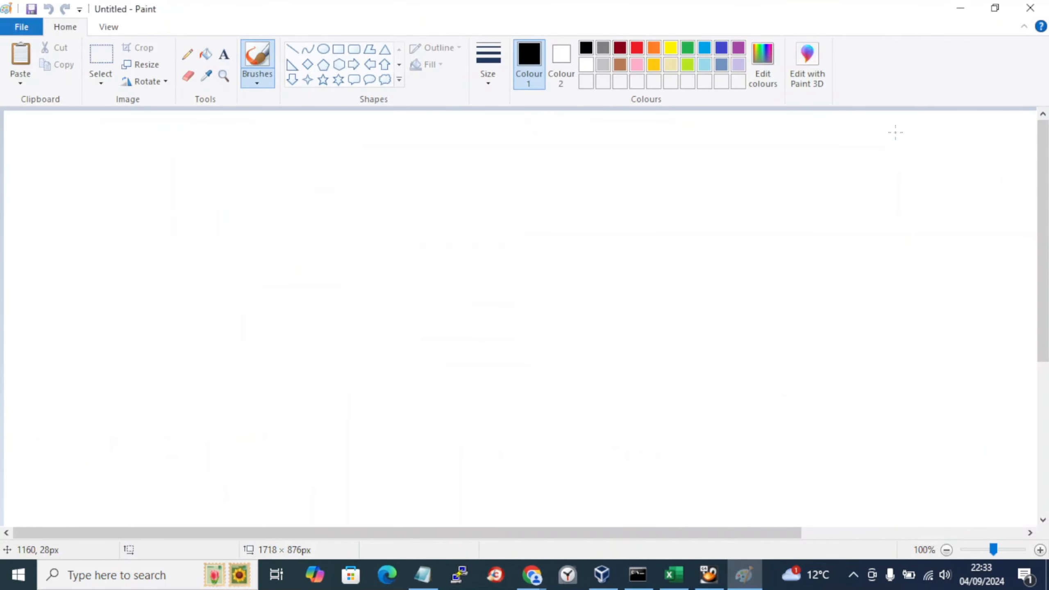
pyautogui.hotkey('ctrl', 'v')
pyautogui.hotkey('alt', 'Tab')
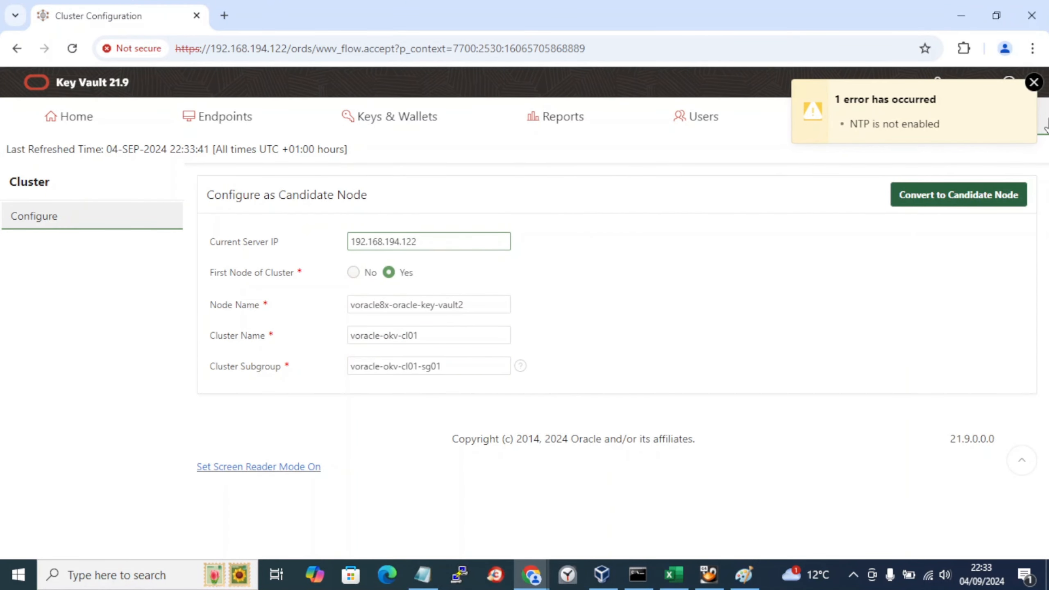
pyautogui.click(1034, 82)
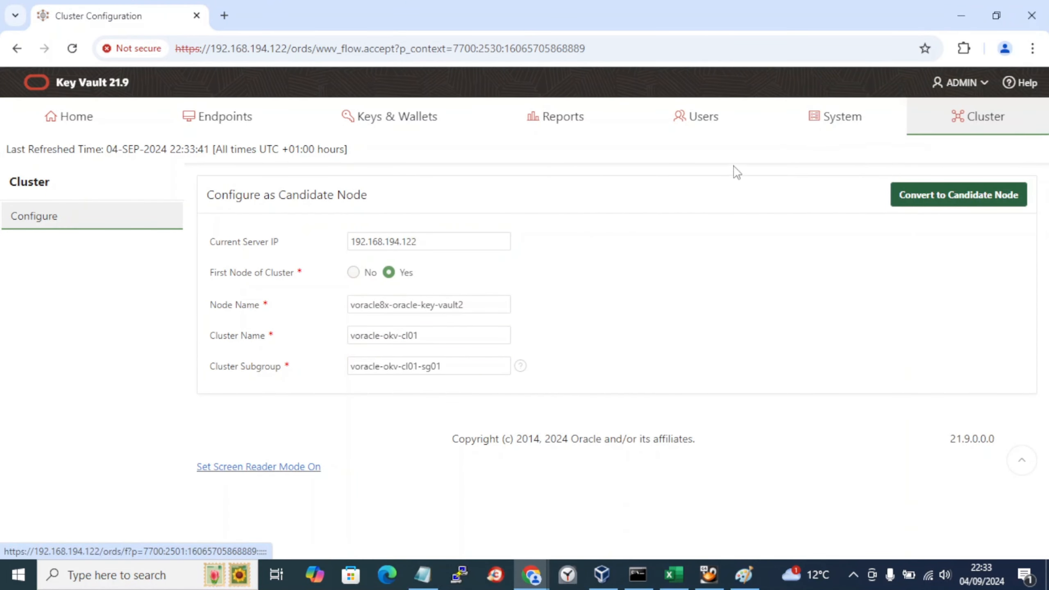
# Step: Open System Settings' NTP dialog and choose Use Network Time Protocol
pyautogui.click(825, 129)
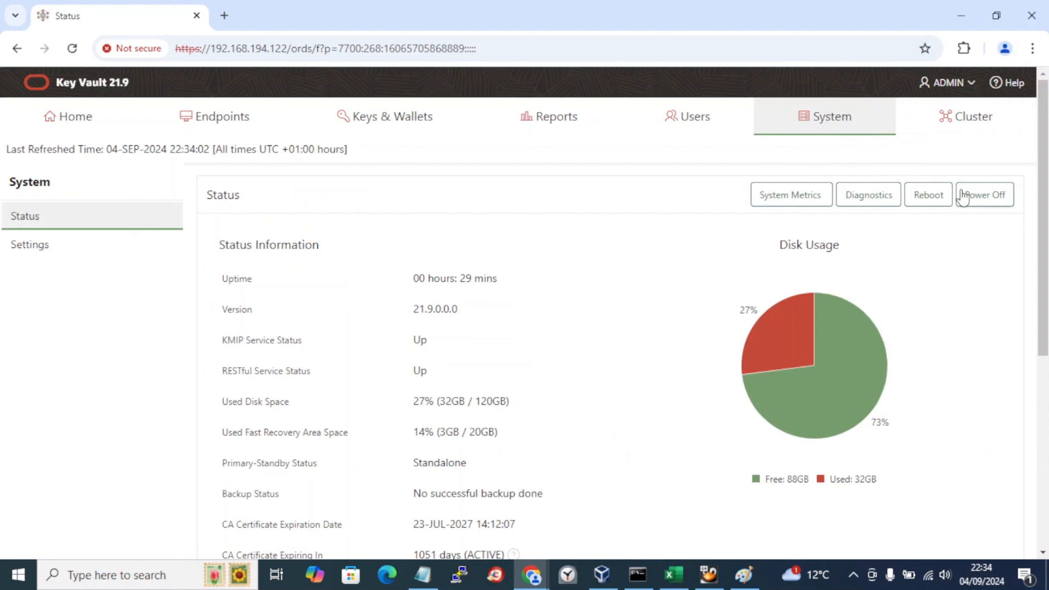
pyautogui.click(32, 247)
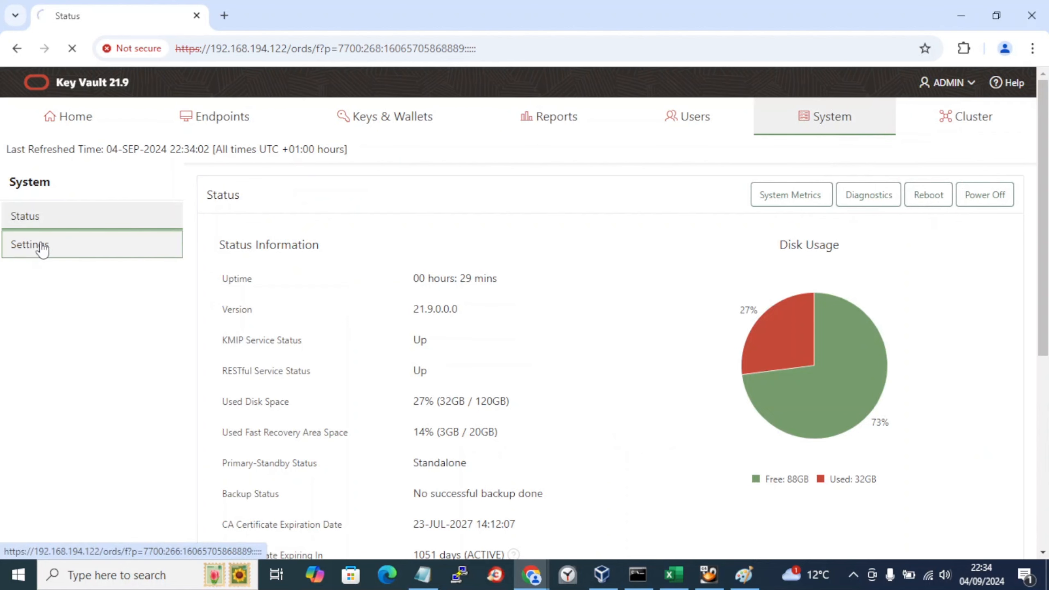
pyautogui.click(889, 279)
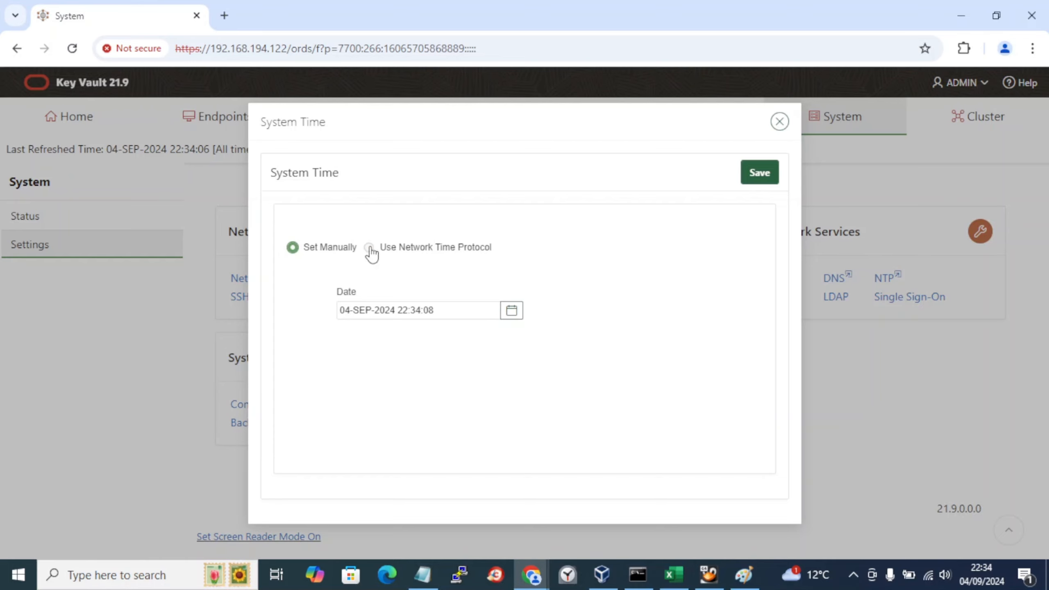
pyautogui.click(368, 248)
# Step: Copy 0.uk.pool.ntp.org from the UK list into the NTP Server 1 field
pyautogui.hotkey('alt', 'Tab')
pyautogui.hotkey('alt', 'Tab')
pyautogui.hotkey('alt', 'Tab')
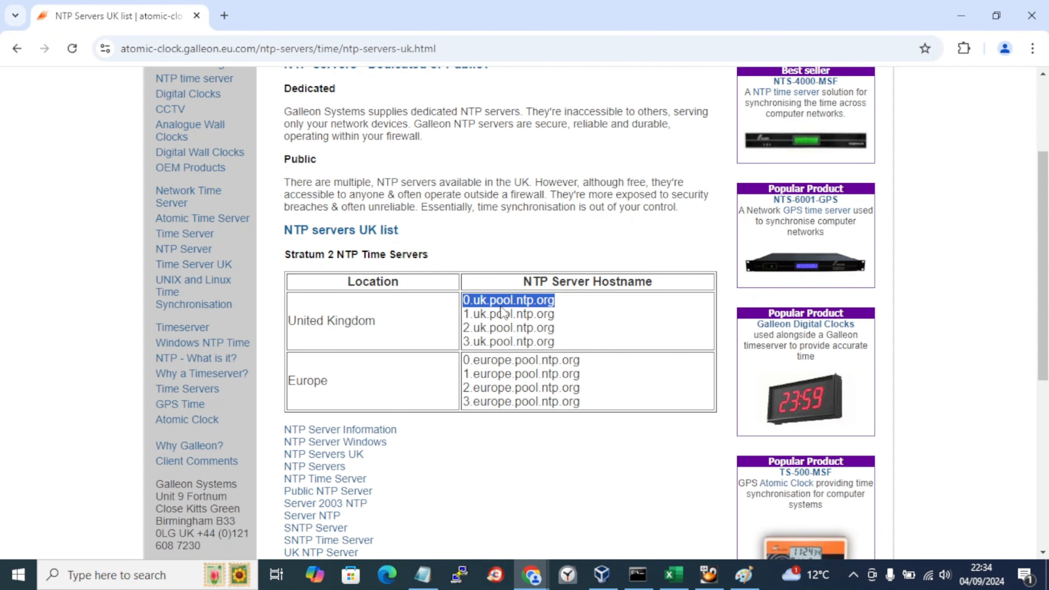
pyautogui.rightClick(501, 310)
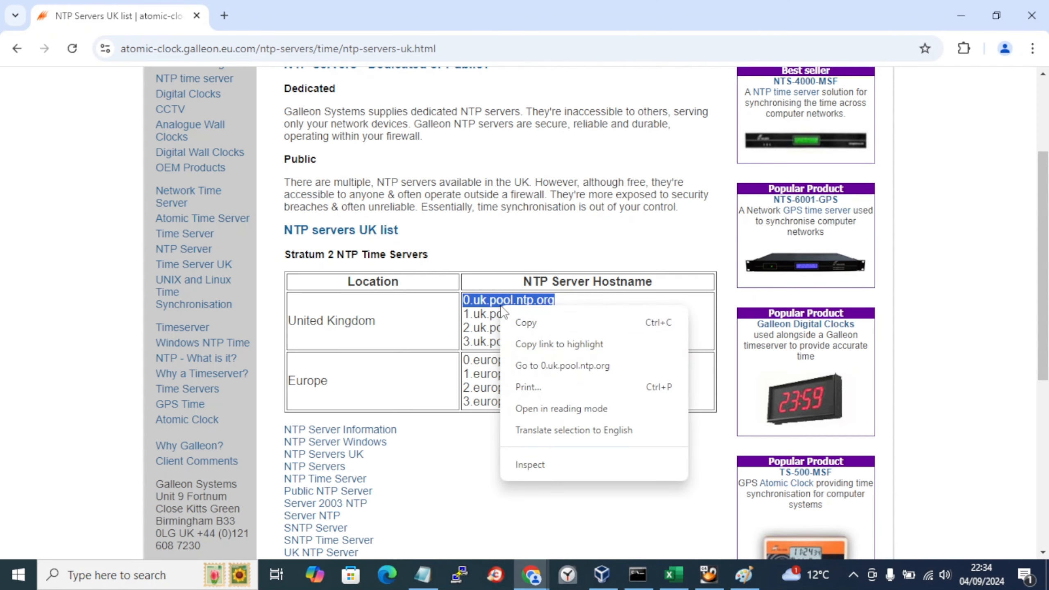
pyautogui.click(560, 325)
pyautogui.hotkey('alt', 'Tab')
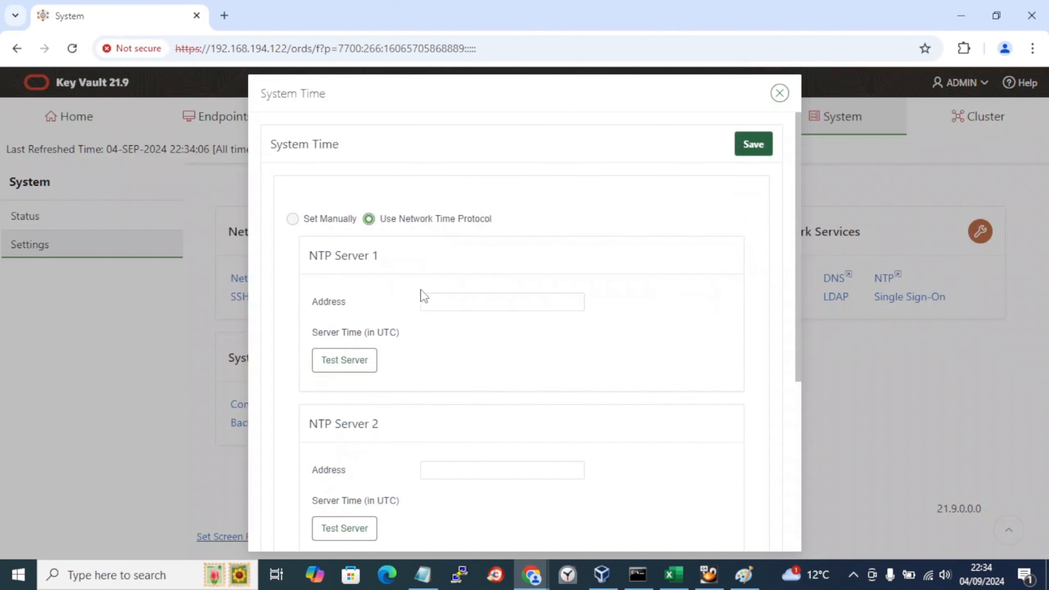
pyautogui.moveTo(401, 255); pyautogui.dragTo(221, 249)
pyautogui.click(394, 264)
pyautogui.moveTo(394, 264); pyautogui.dragTo(310, 266)
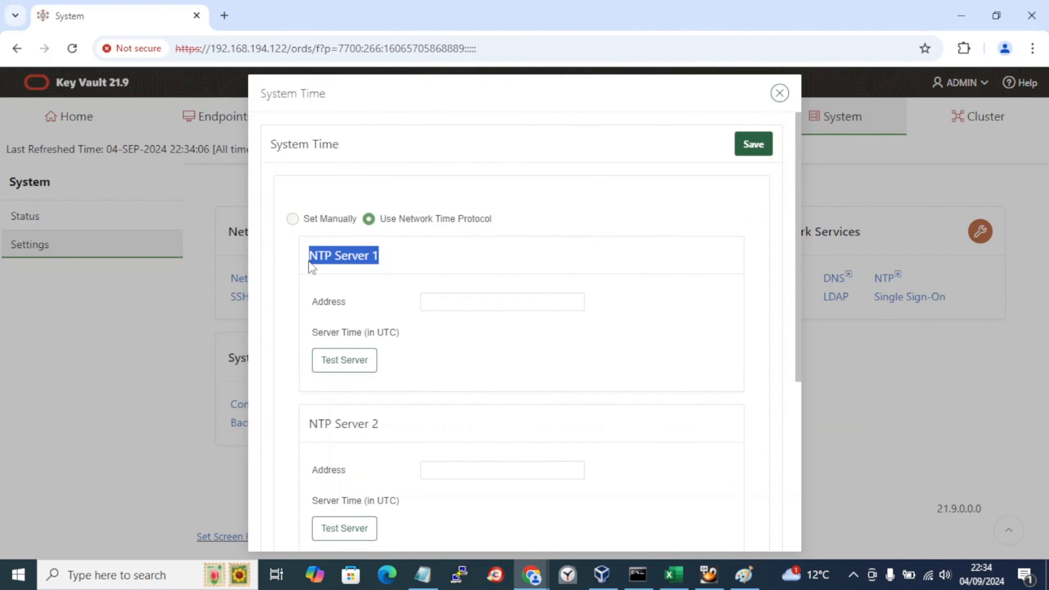
pyautogui.click(464, 301)
pyautogui.hotkey('ctrl', 'v')
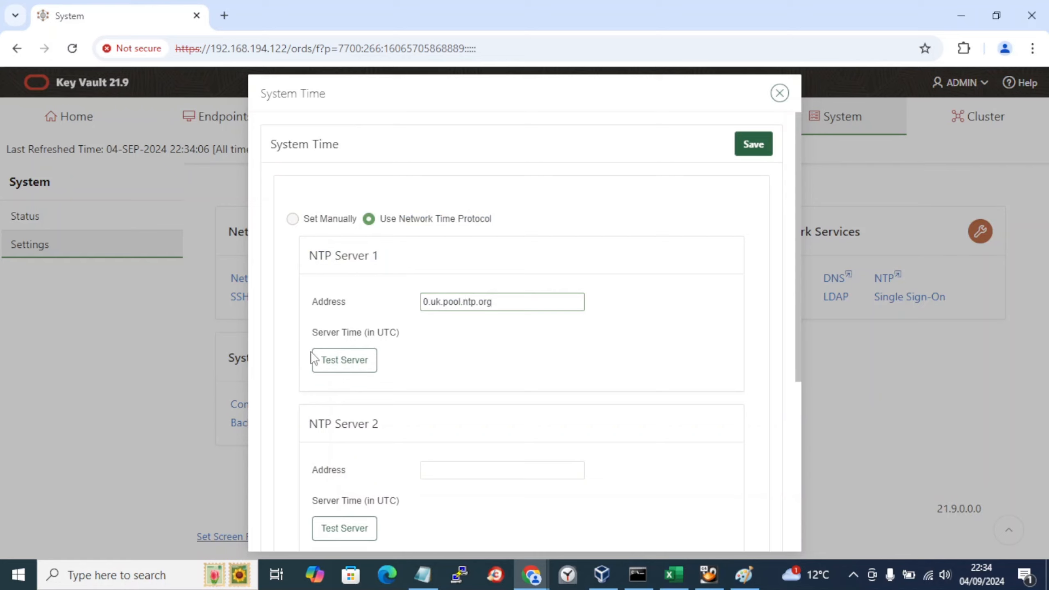
# Step: Test the 0.uk.pool.ntp.org server, re-pasting it once, and save the NTP settings
pyautogui.click(372, 358)
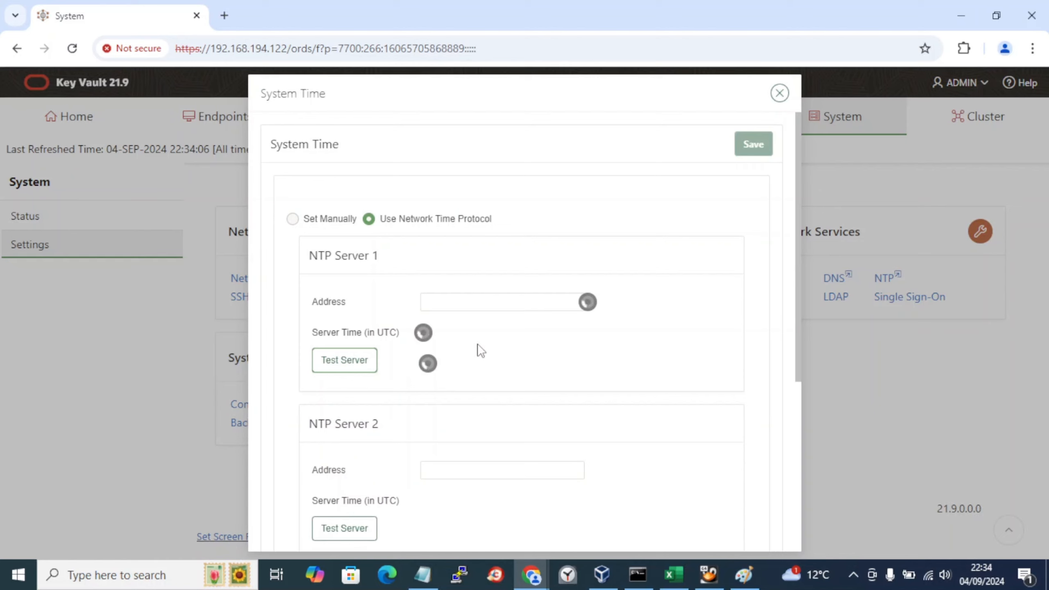
pyautogui.scroll(-2, 480, 350)
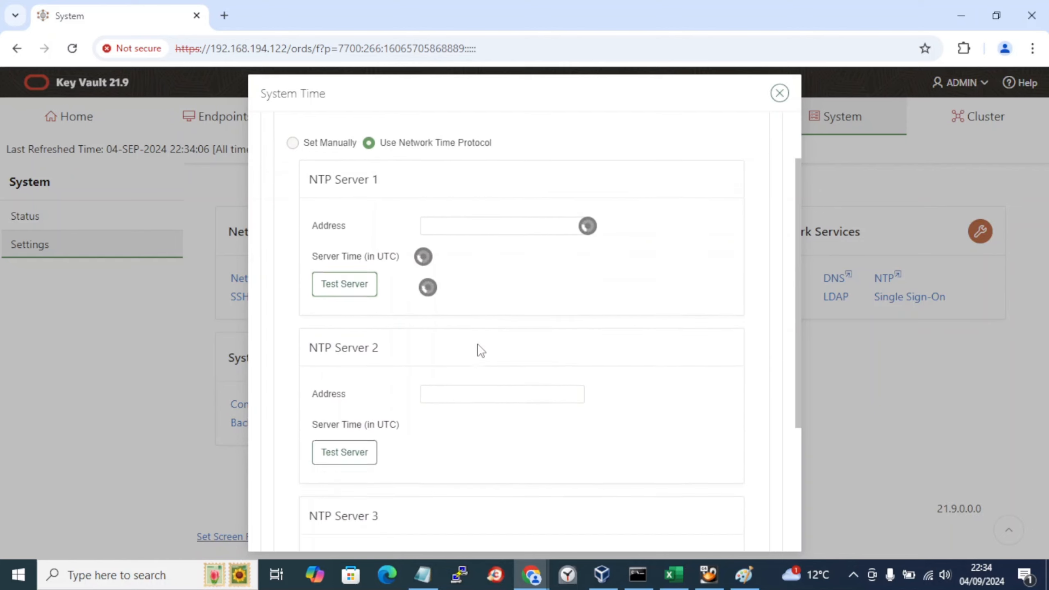
pyautogui.scroll(2, 478, 349)
pyautogui.click(462, 302)
pyautogui.hotkey('ctrl', 'v')
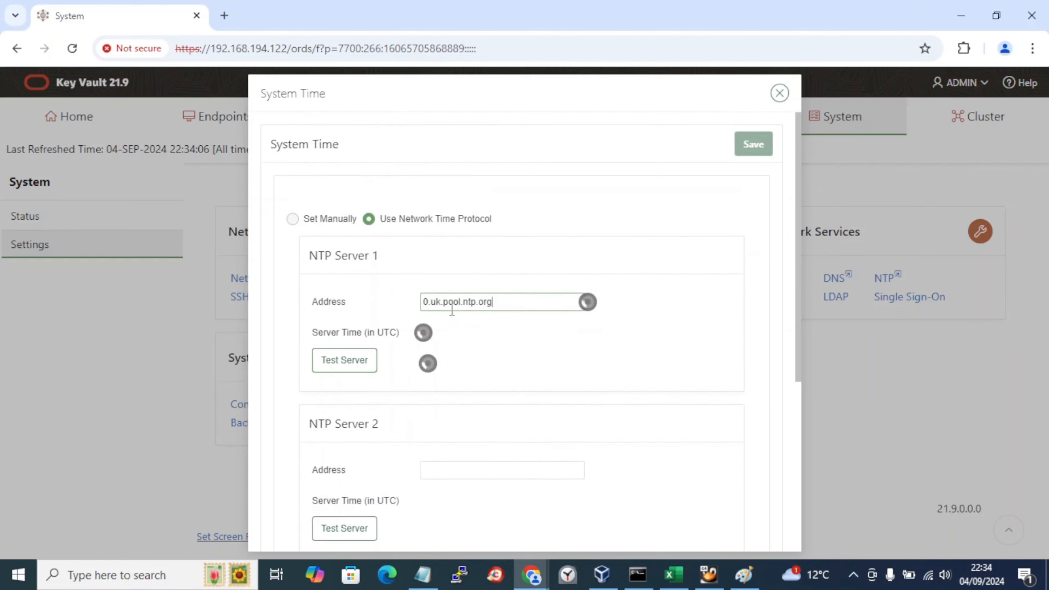
pyautogui.click(335, 361)
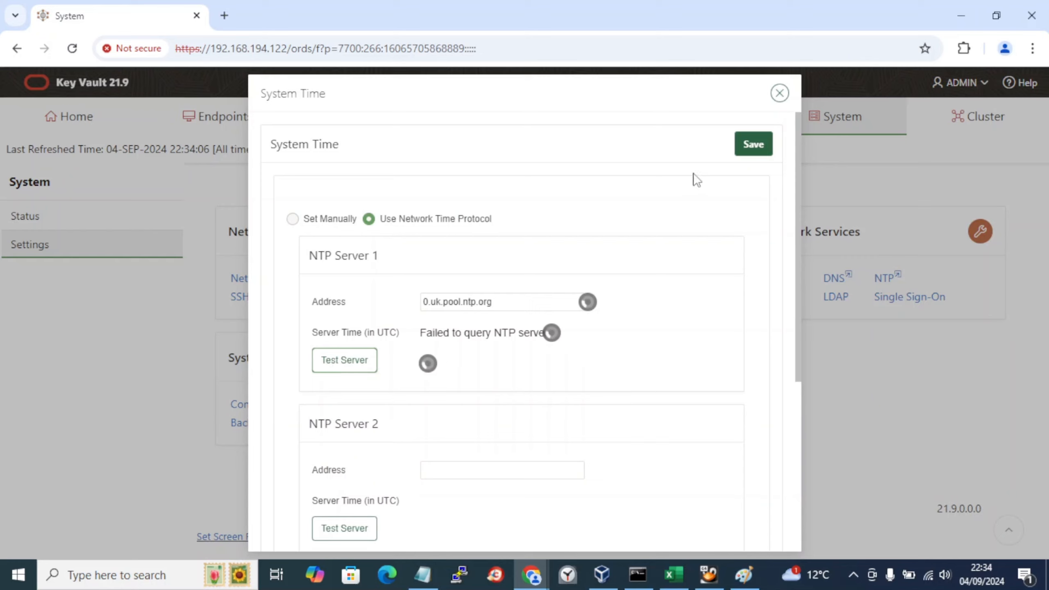
pyautogui.click(764, 146)
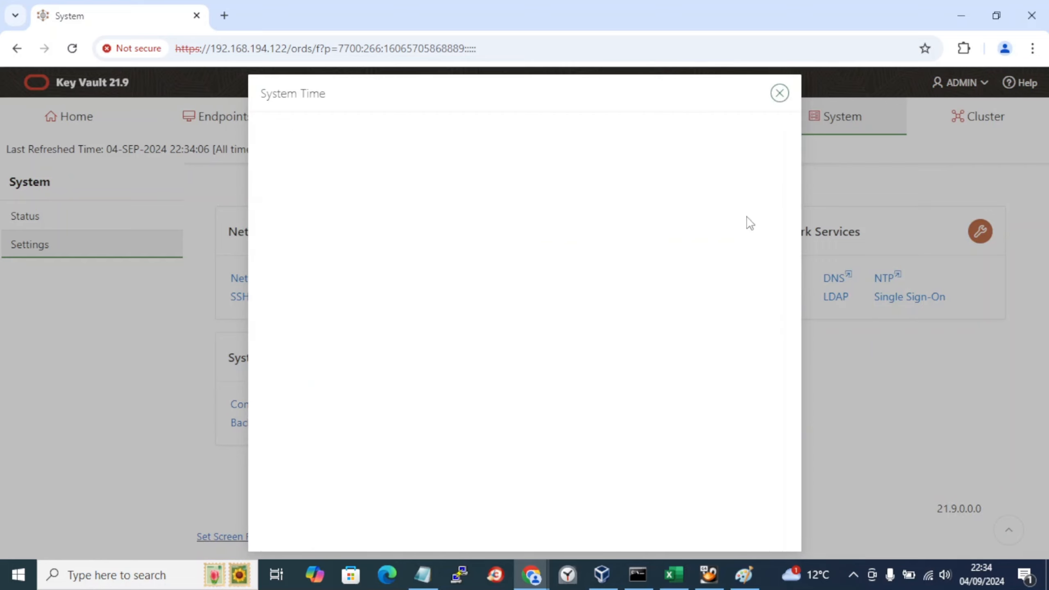
# Step: Reopen the NTP settings to verify them, then return to the cluster configuration page
pyautogui.click(780, 95)
pyautogui.click(885, 278)
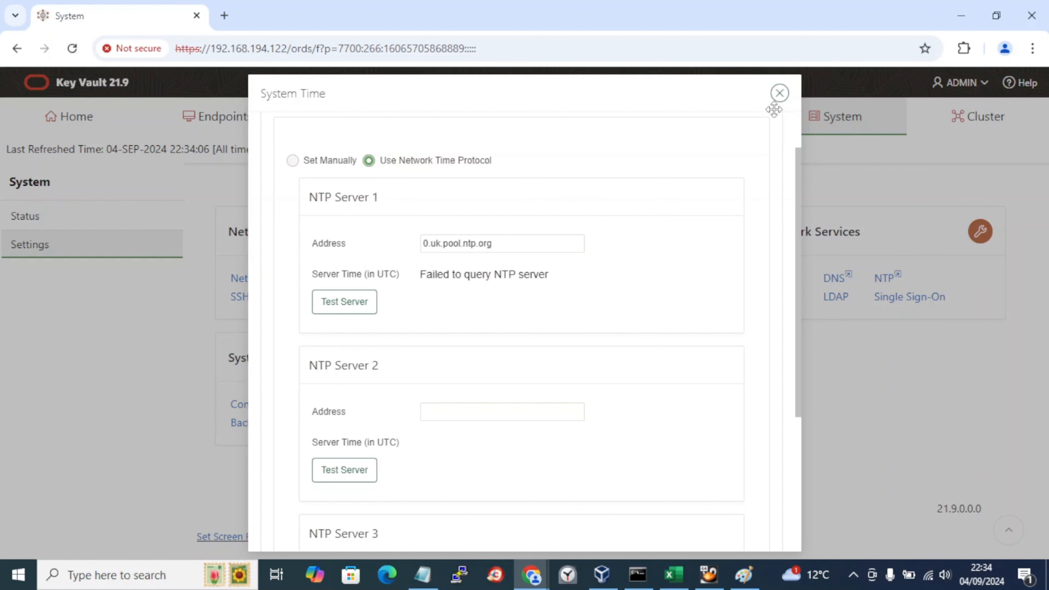
pyautogui.click(780, 94)
pyautogui.click(922, 128)
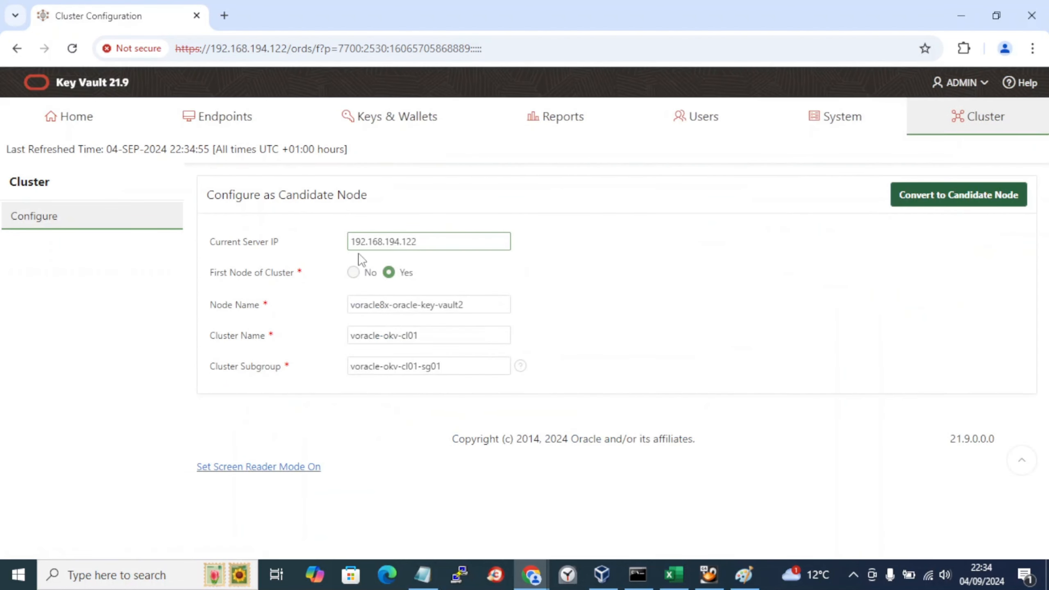
pyautogui.hotkey('alt', 'Tab')
pyautogui.hotkey('alt', 'Tab')
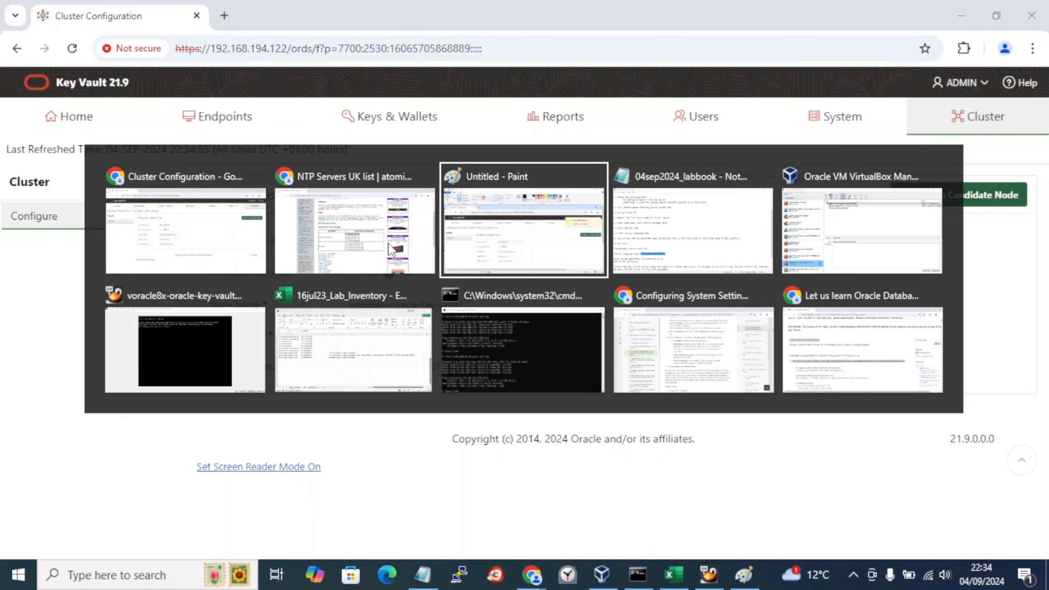
pyautogui.hotkey('alt', 'Tab')
pyautogui.hotkey('alt', 'Tab')
pyautogui.hotkey('alt', 'Tab')
pyautogui.hotkey('alt', 'Tab')
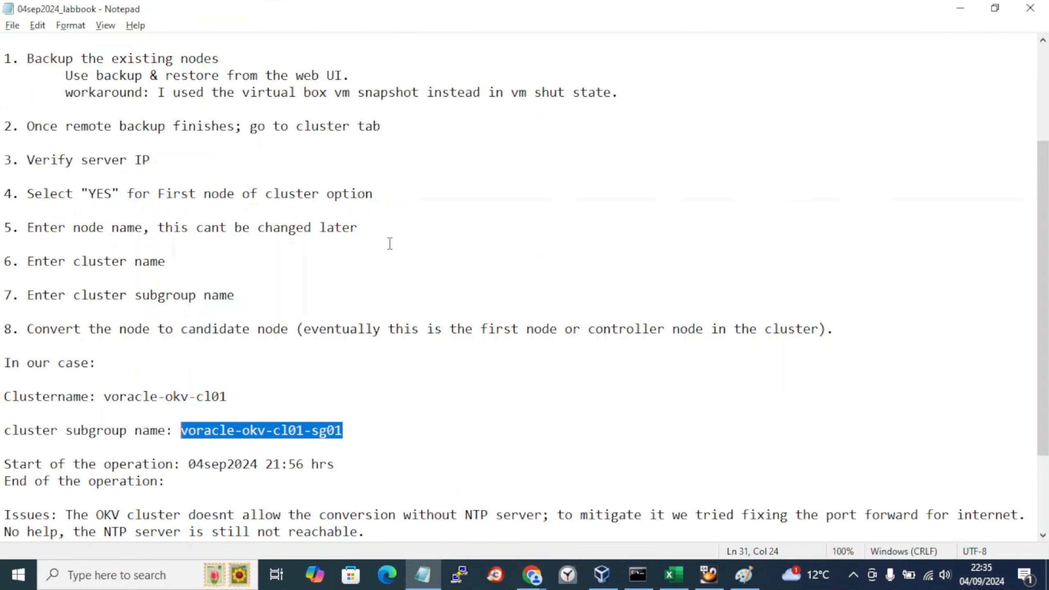
pyautogui.doubleClick(130, 164)
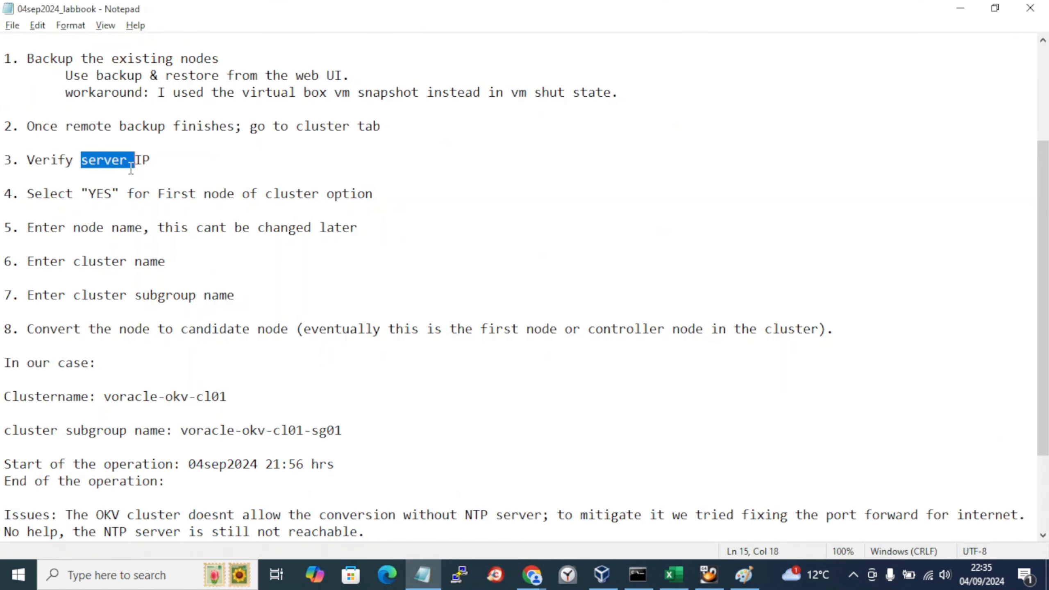
pyautogui.hotkey('alt', 'Tab')
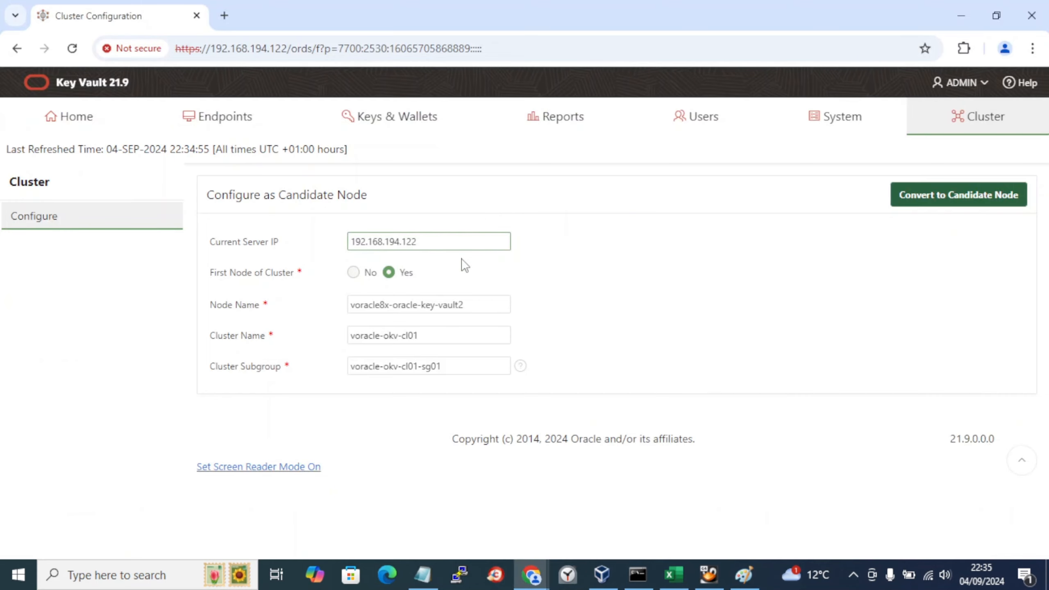
pyautogui.hotkey('alt', 'Tab')
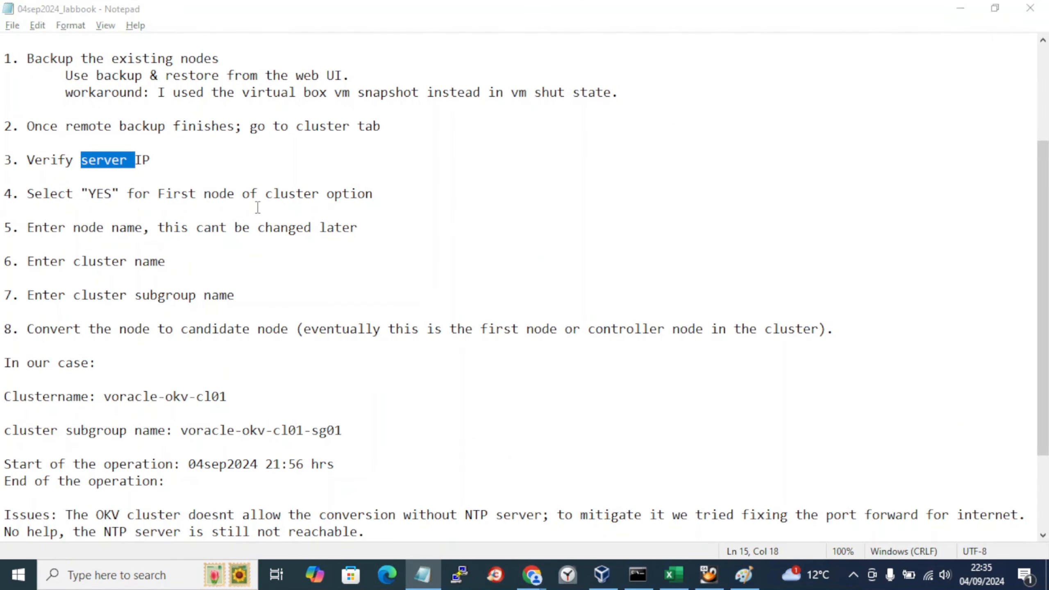
pyautogui.hotkey('alt', 'Tab')
pyautogui.hotkey('alt', 'Tab')
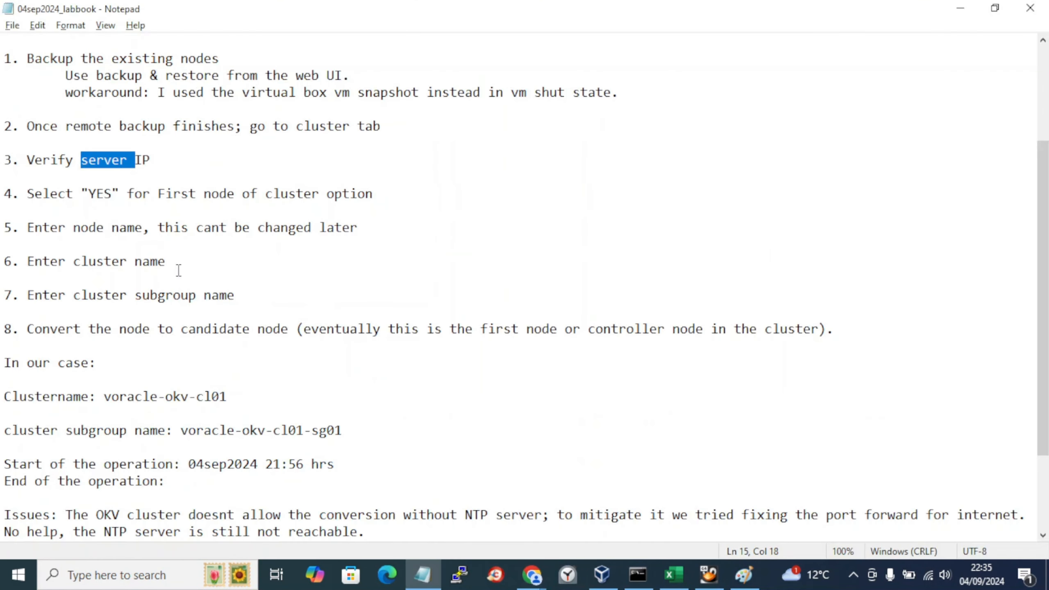
pyautogui.hotkey('alt', 'Tab')
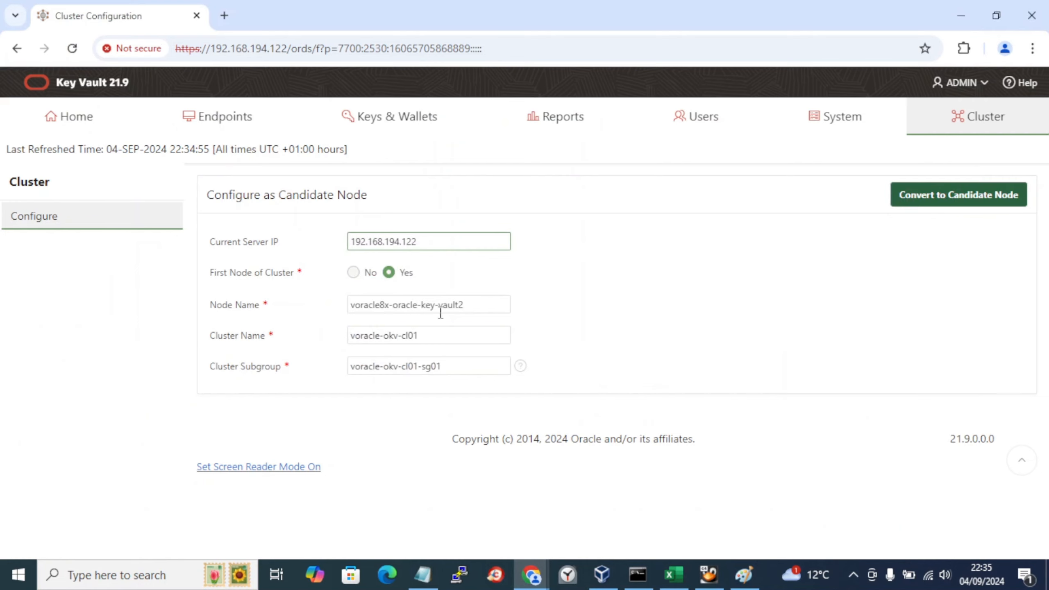
pyautogui.hotkey('alt', 'Tab')
pyautogui.hotkey('alt', 'Tab')
pyautogui.hotkey('alt', 'Tab')
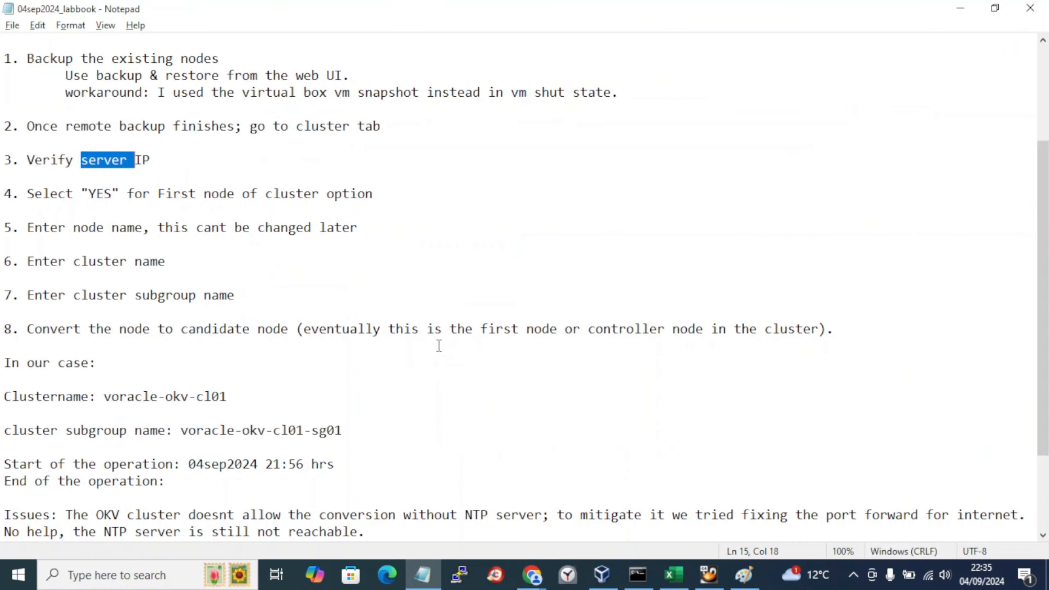
pyautogui.hotkey('alt', 'Tab')
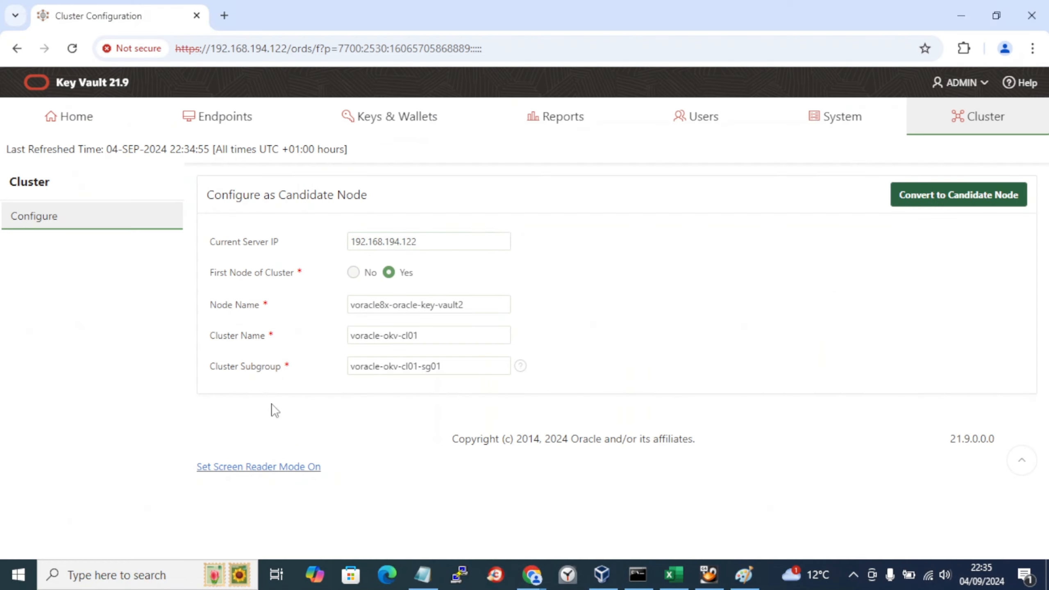
pyautogui.hotkey('alt', 'Tab')
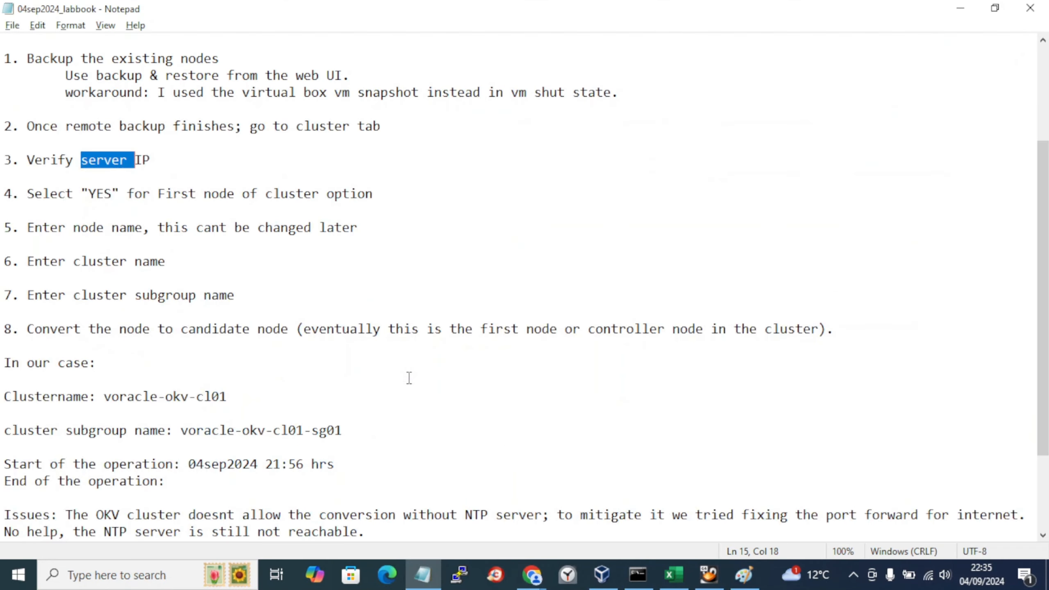
pyautogui.hotkey('alt', 'Tab')
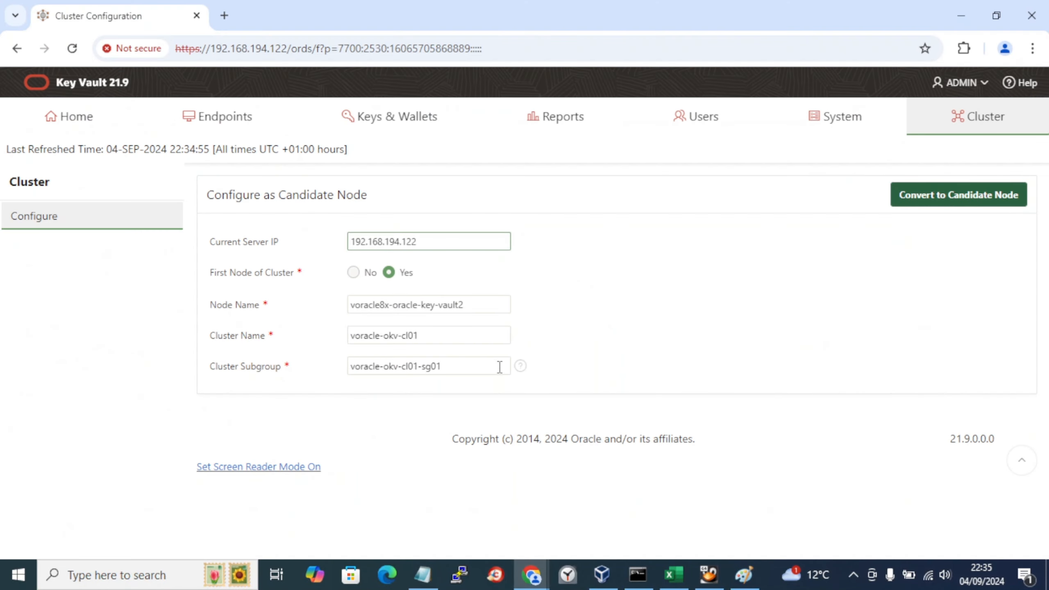
# Step: Convert voracle8x-oracle-key-vault2 to a candidate node of voracle-okv-cl01, glancing at the labbook meanwhile
pyautogui.click(967, 202)
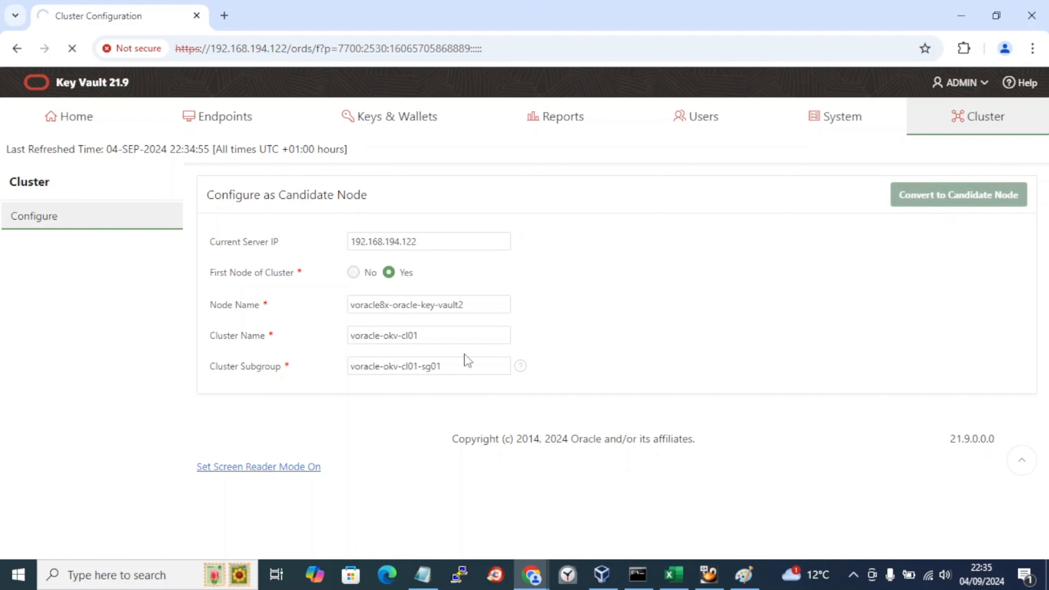
pyautogui.hotkey('alt', 'Tab')
pyautogui.scroll(-2, 387, 459)
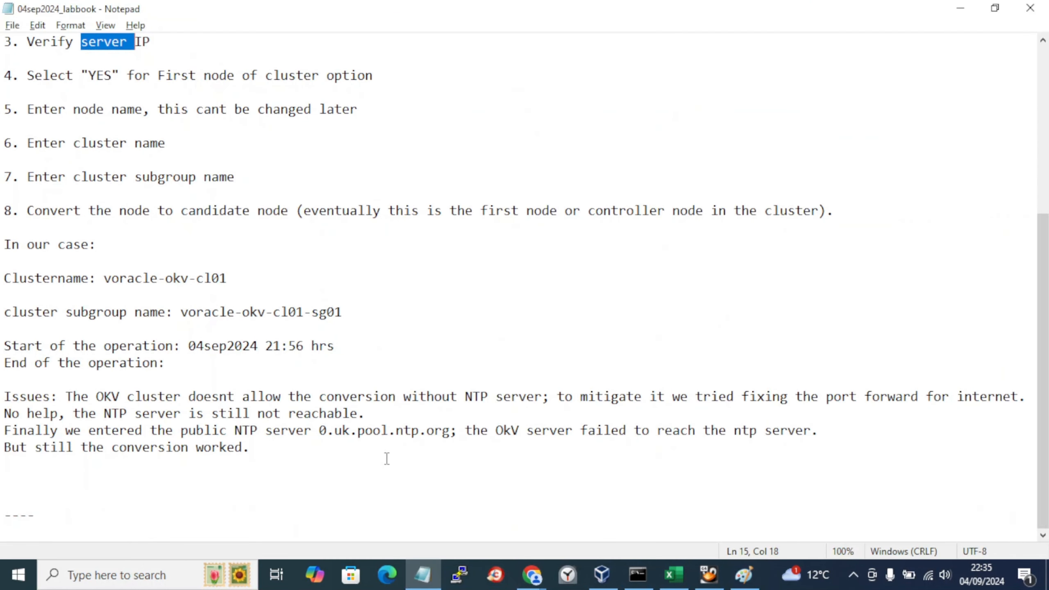
pyautogui.hotkey('alt', 'Tab')
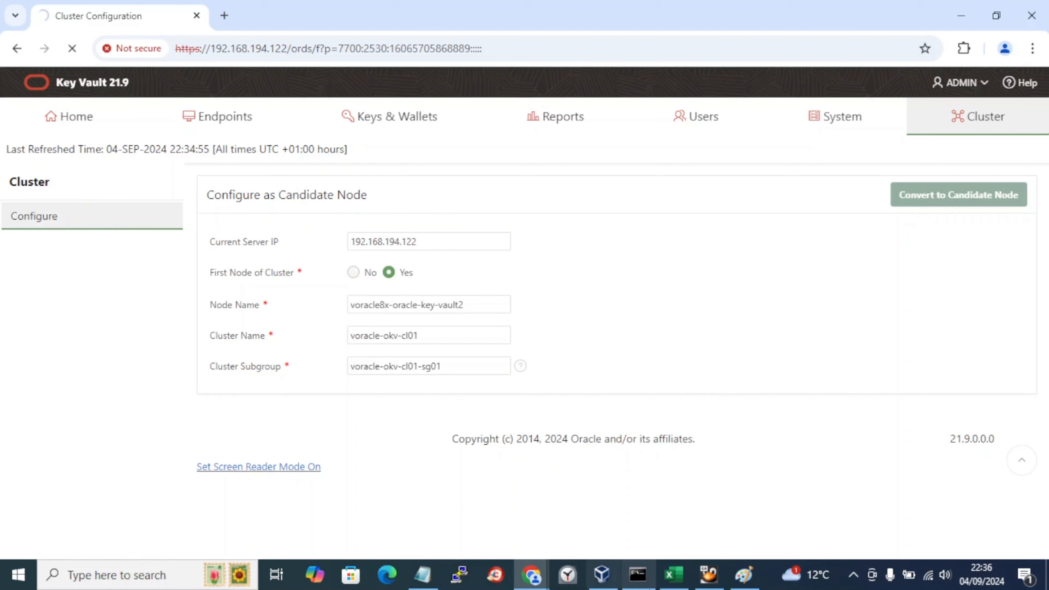
# Step: View VirtualBox's VM Activity Overview for the running voracle8x-oracle-key-vault2 machine, then return to the Key Vault page
pyautogui.click(602, 574)
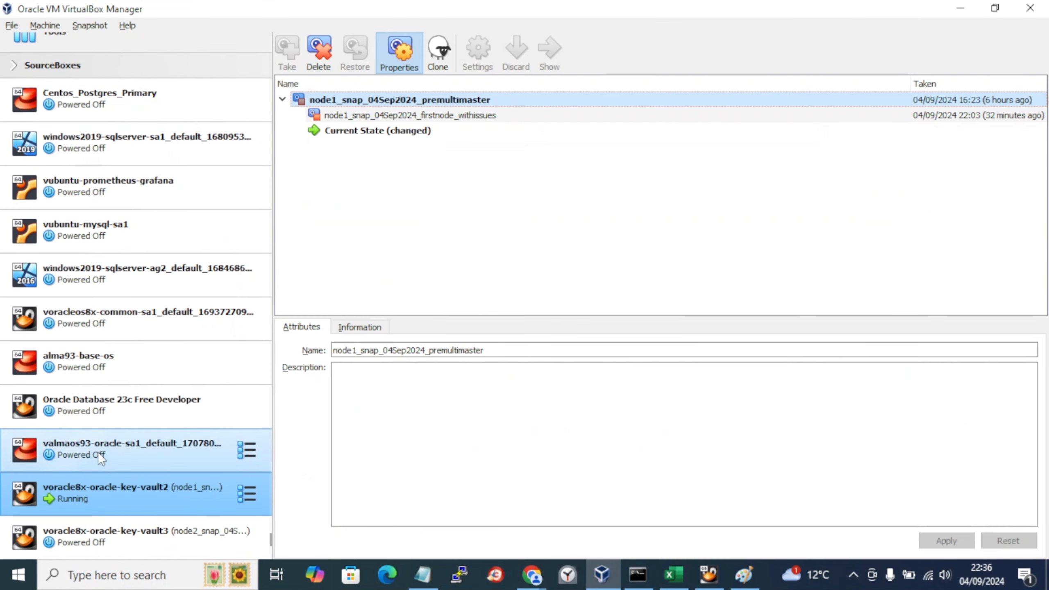
pyautogui.click(14, 26)
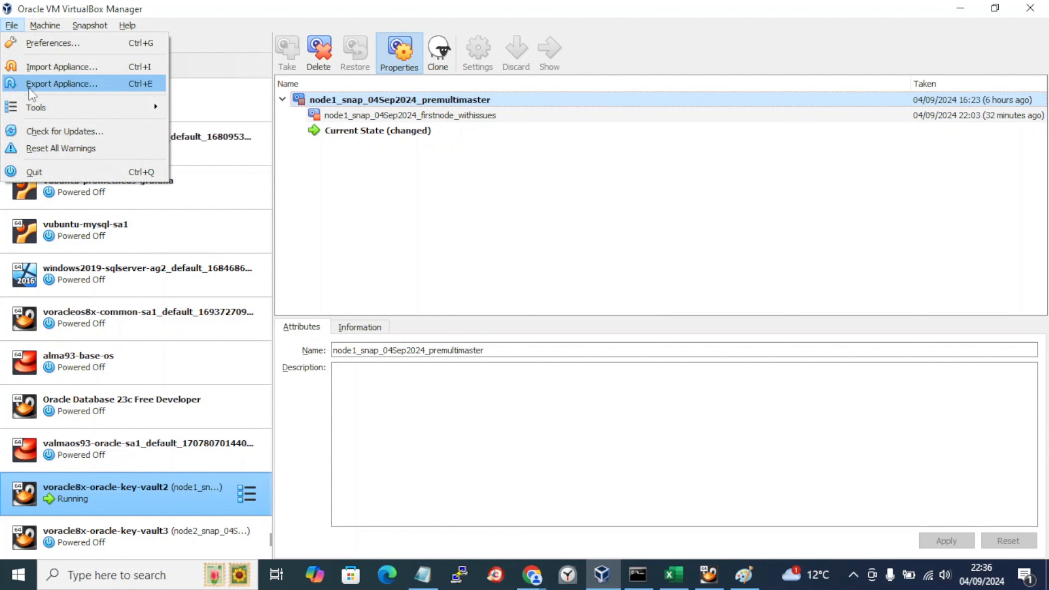
pyautogui.moveTo(31, 108)
pyautogui.click(227, 176)
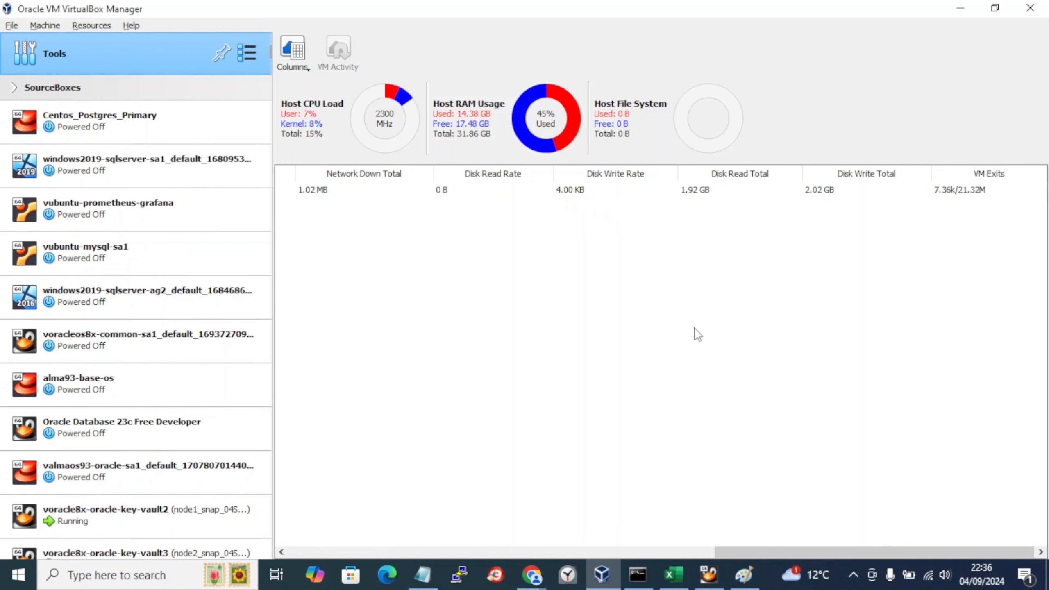
pyautogui.moveTo(742, 554); pyautogui.dragTo(294, 526)
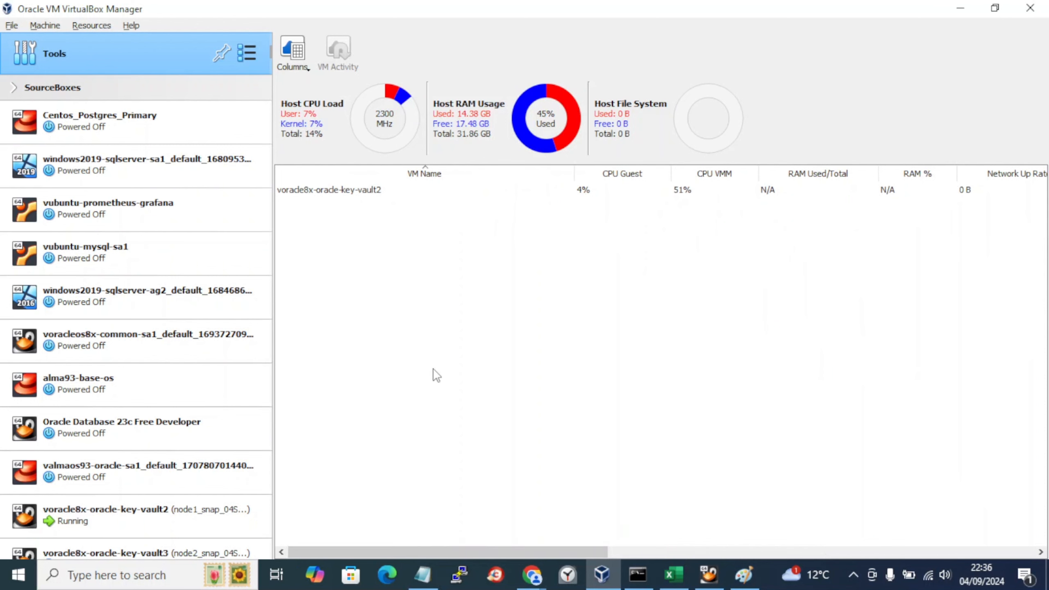
pyautogui.hotkey('alt', 'Tab')
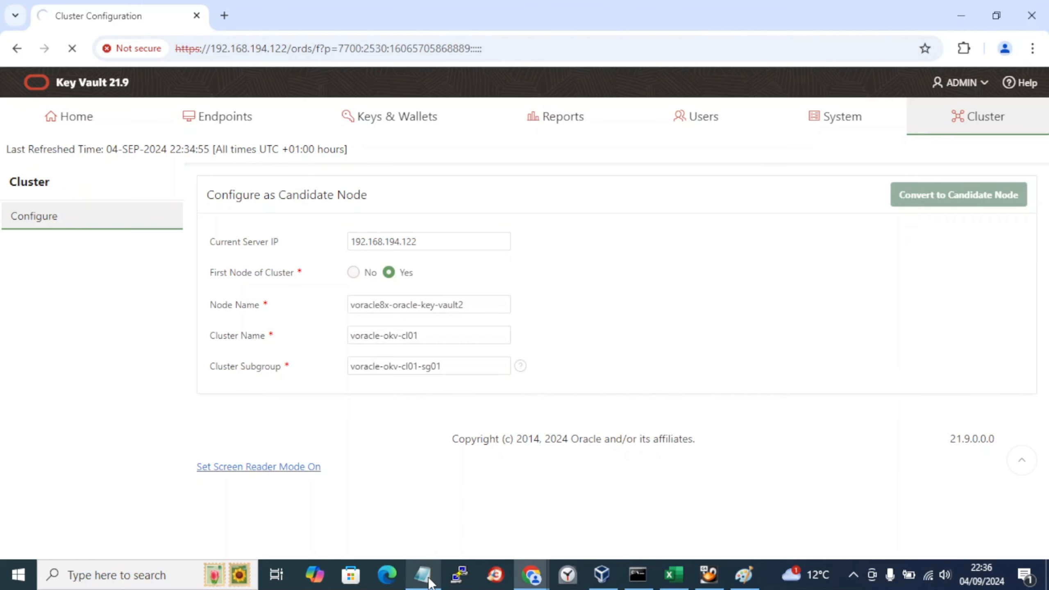
# Step: Bring the lab book forward and place the cursor on the empty line below the notes
pyautogui.moveTo(428, 577)
pyautogui.click(403, 495)
pyautogui.click(383, 426)
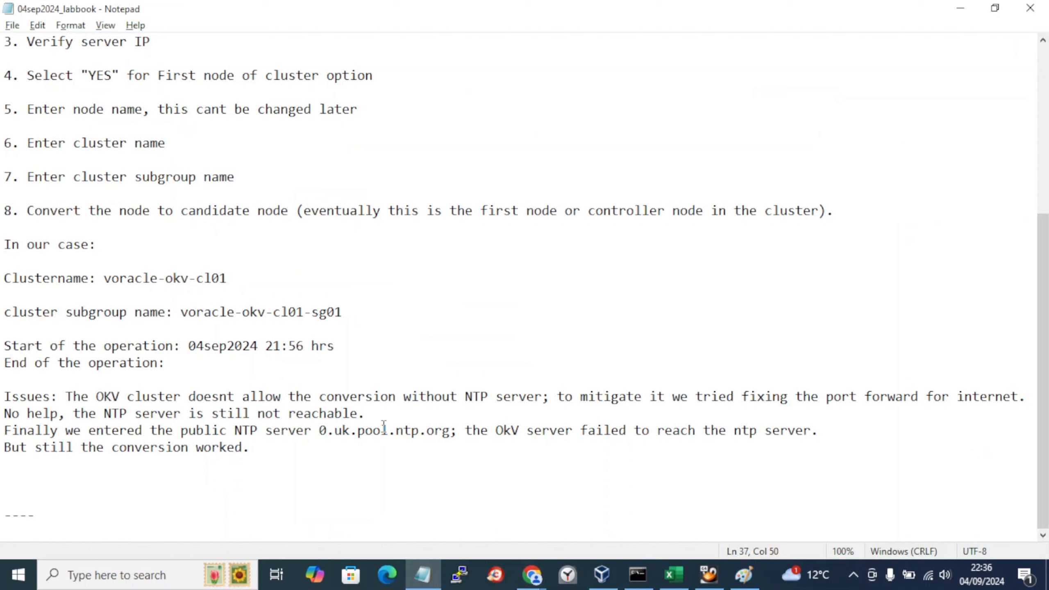
pyautogui.click(294, 465)
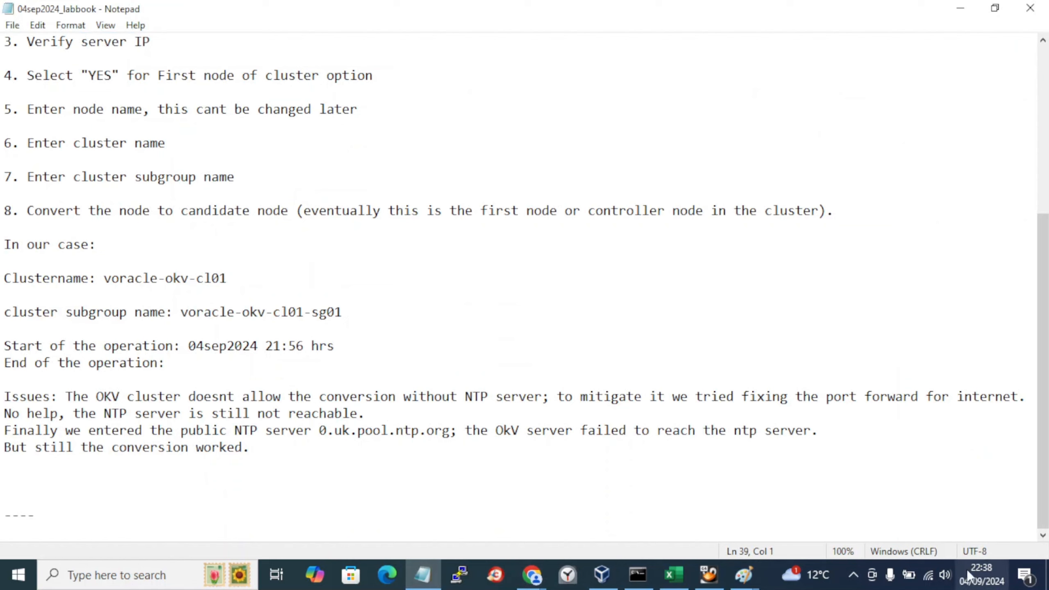
pyautogui.click(853, 576)
pyautogui.press('Escape')
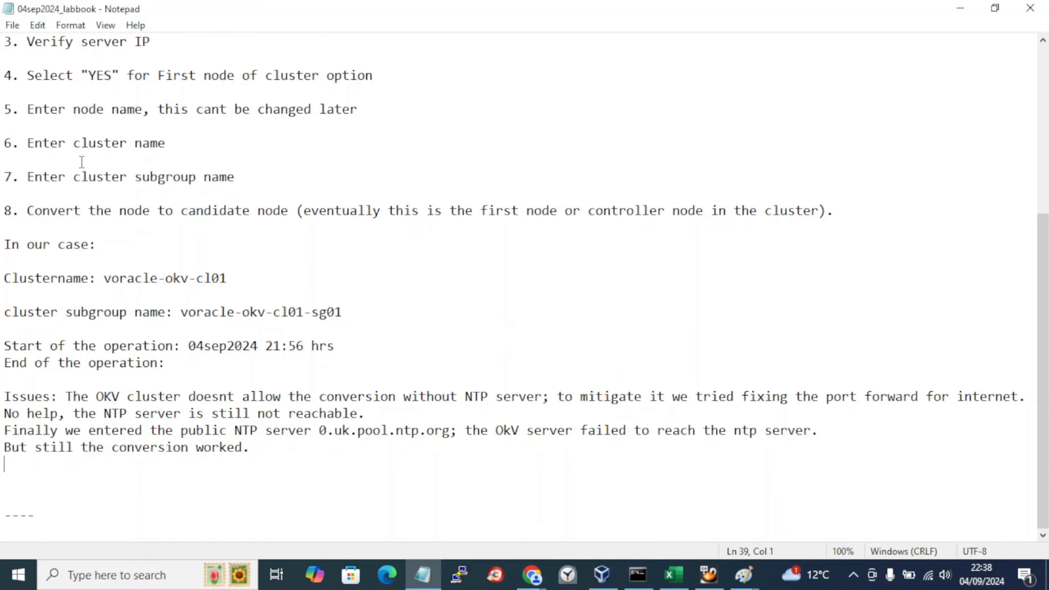
pyautogui.scroll(1, 82, 161)
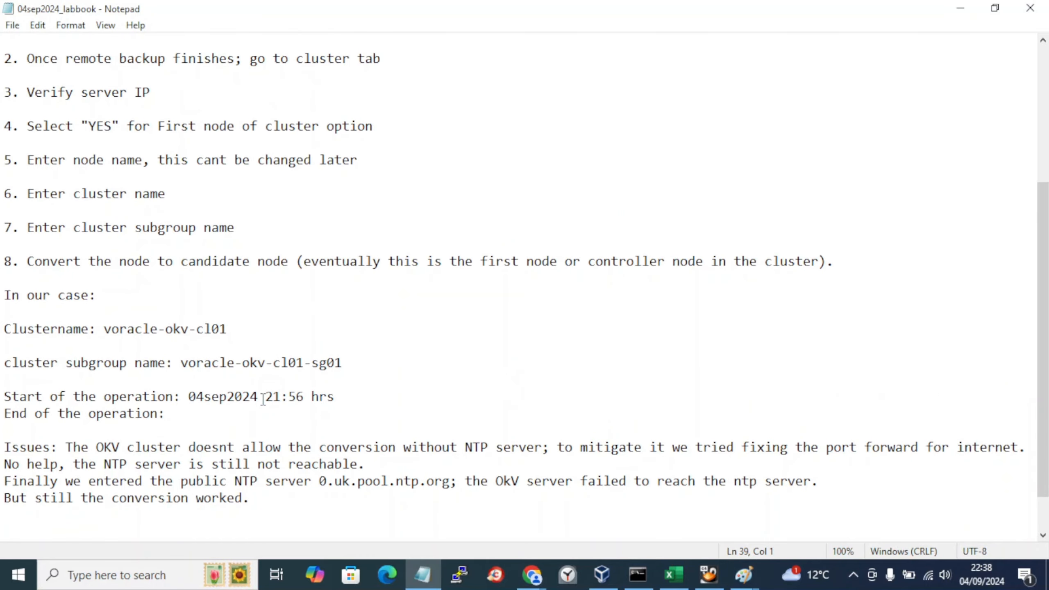
# Step: Inspect the cluster page's Read-Only Restricted mode warning, Read-Only node type and subgroup name
pyautogui.hotkey('alt', 'Tab')
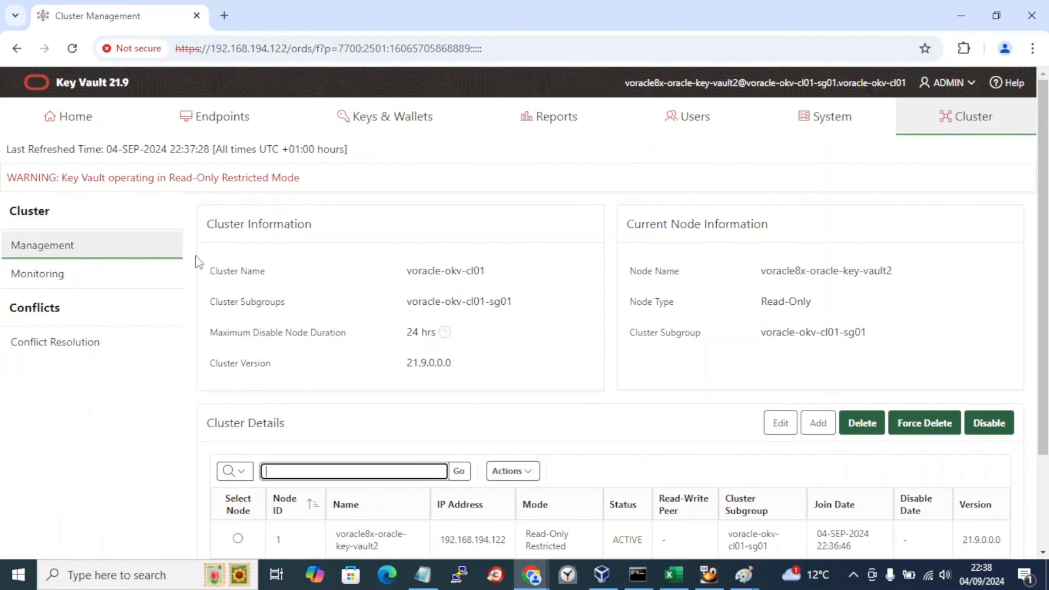
pyautogui.moveTo(50, 180); pyautogui.dragTo(312, 186)
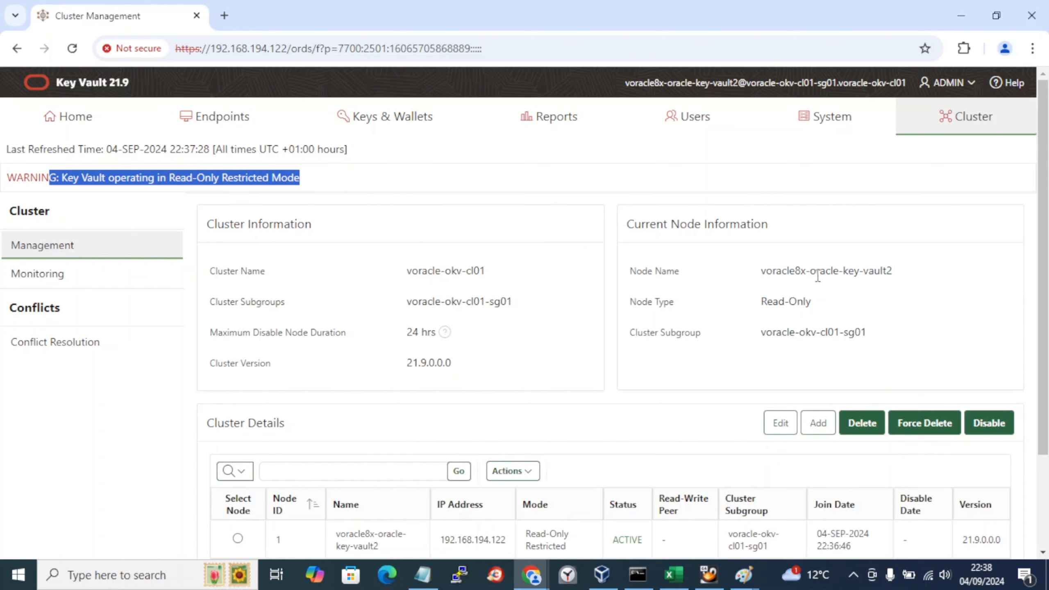
pyautogui.doubleClick(775, 301)
pyautogui.doubleClick(776, 333)
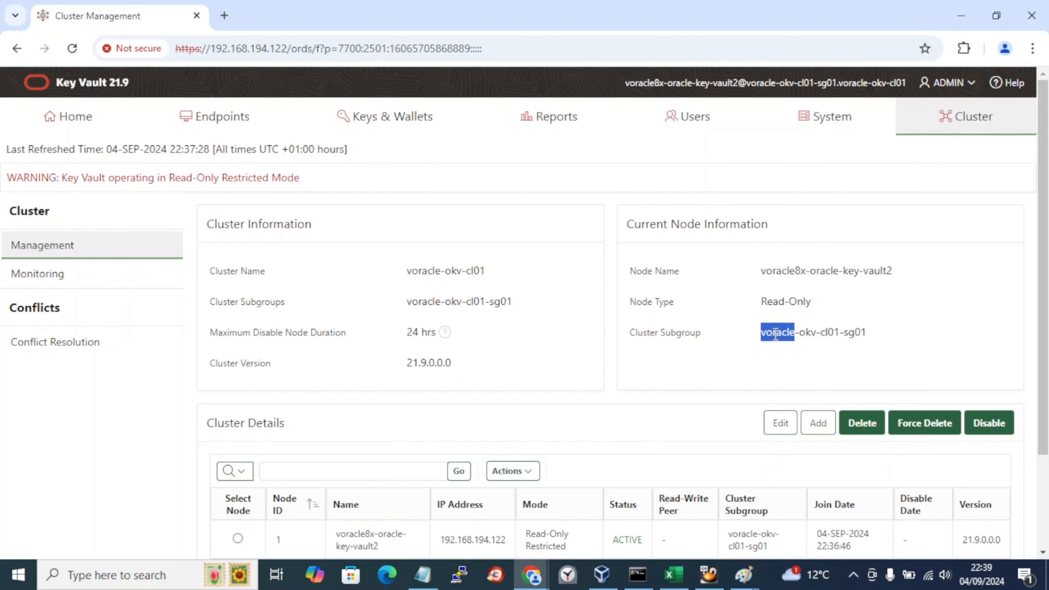
pyautogui.scroll(-3, 776, 335)
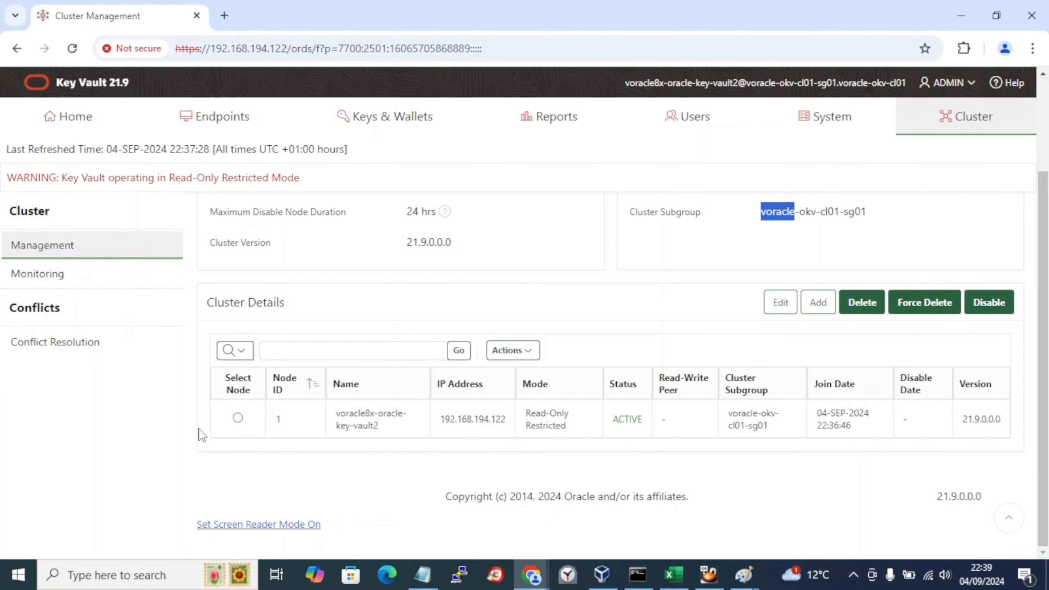
pyautogui.scroll(3, 201, 434)
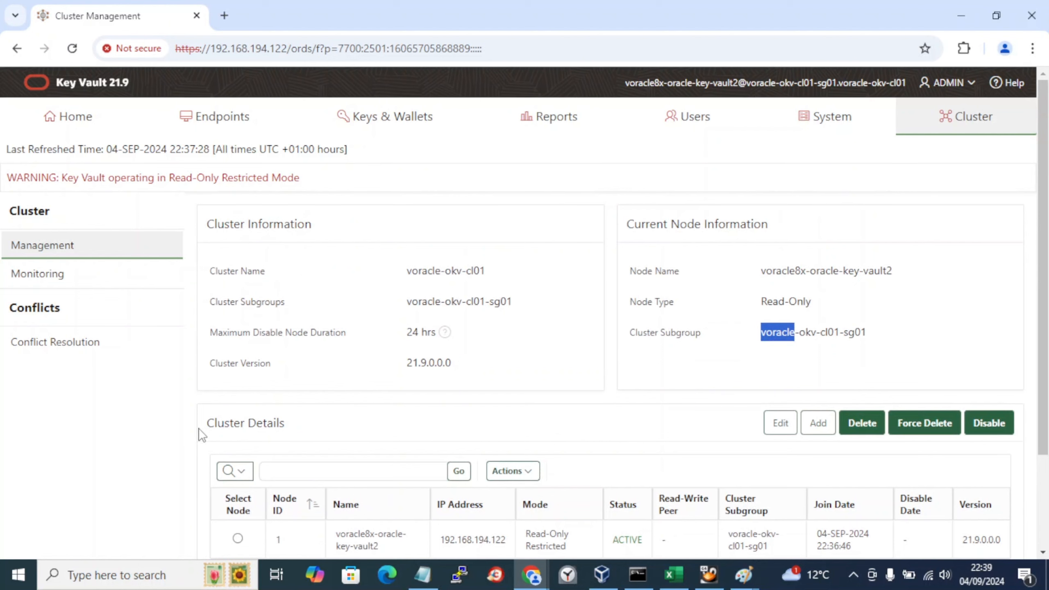
# Step: Delete the Start/End of operation lines from the lab book, ending on Key Vault's System Status page
pyautogui.click(423, 575)
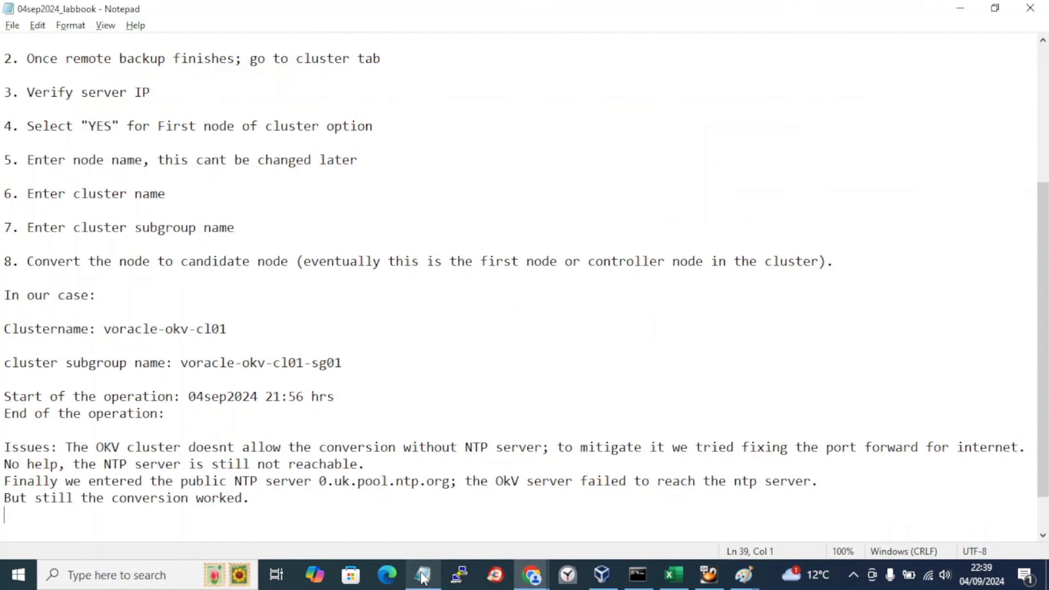
pyautogui.scroll(-1, 263, 523)
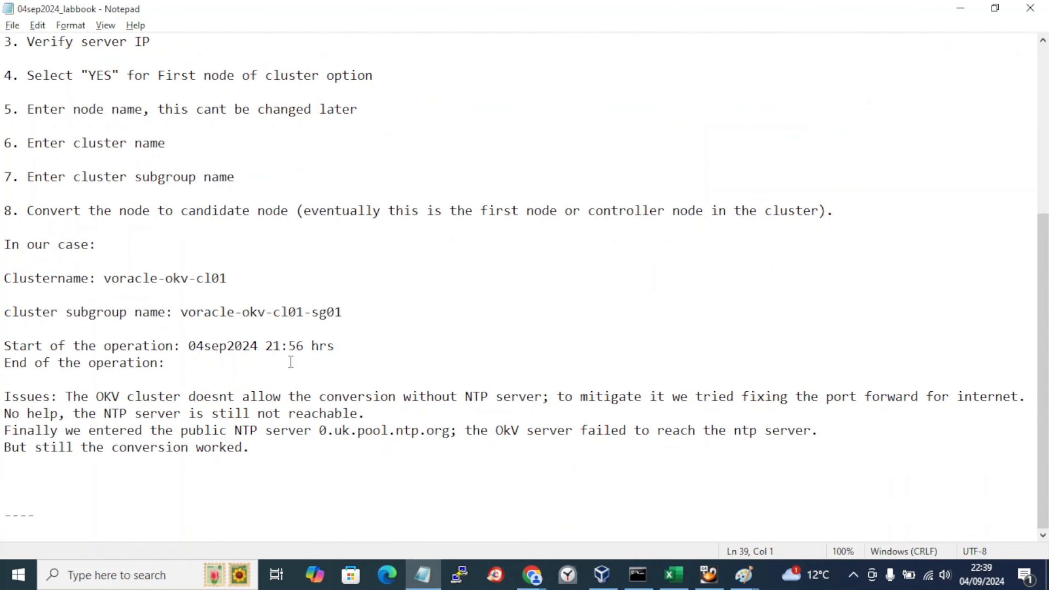
pyautogui.moveTo(359, 351); pyautogui.dragTo(4, 347)
pyautogui.moveTo(177, 371); pyautogui.dragTo(2, 354)
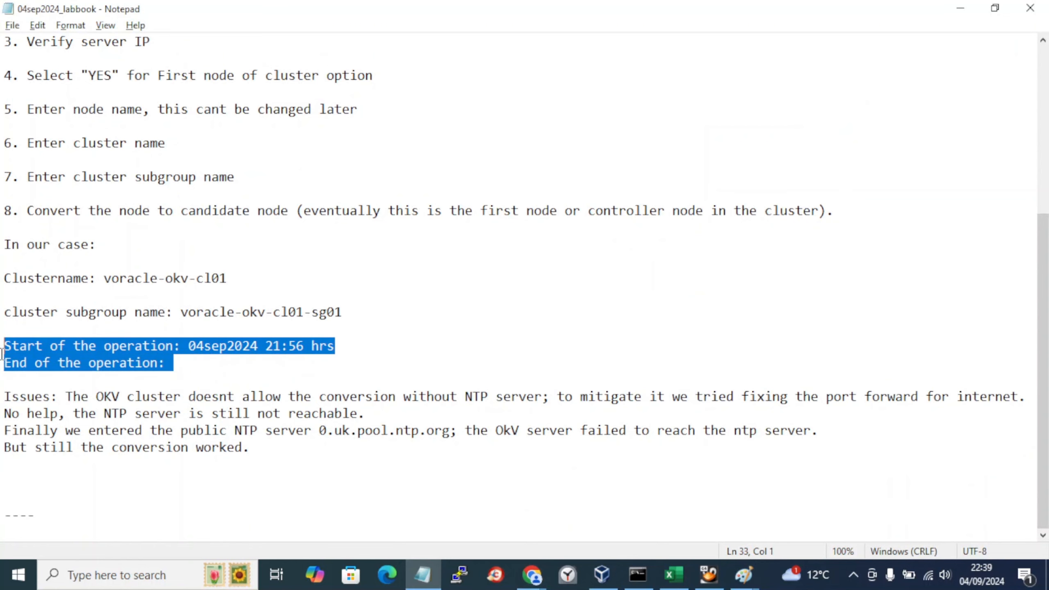
pyautogui.press('Delete')
pyautogui.press('Delete')
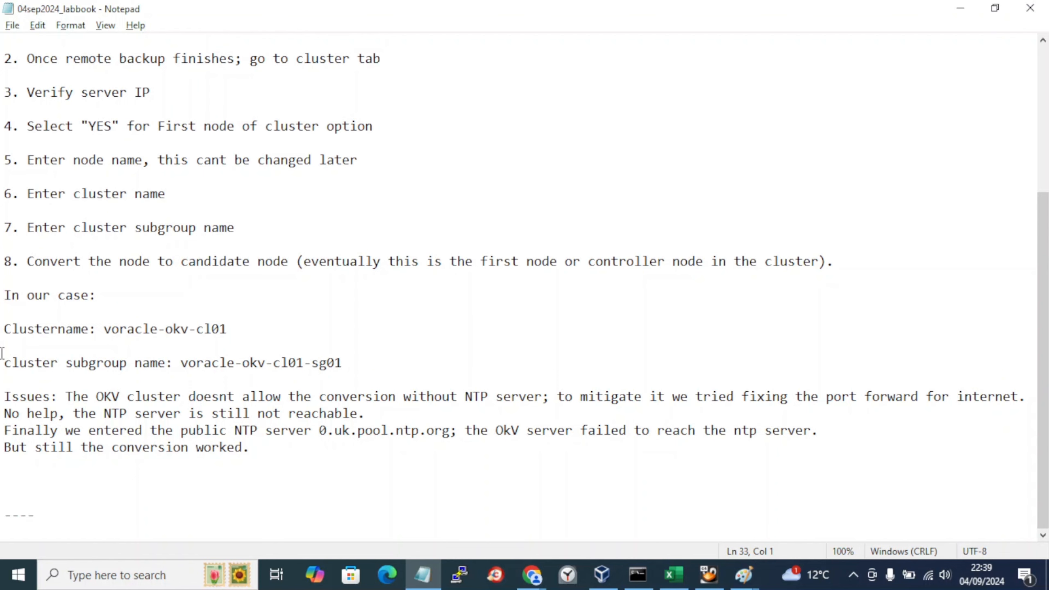
pyautogui.hotkey('alt', 'Tab')
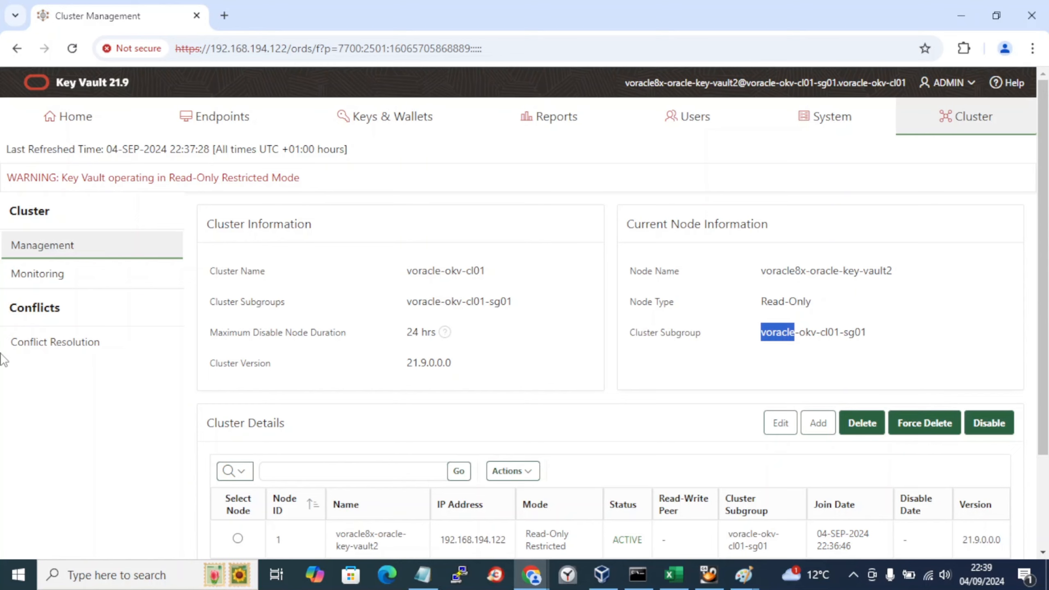
pyautogui.hotkey('alt', 'Tab')
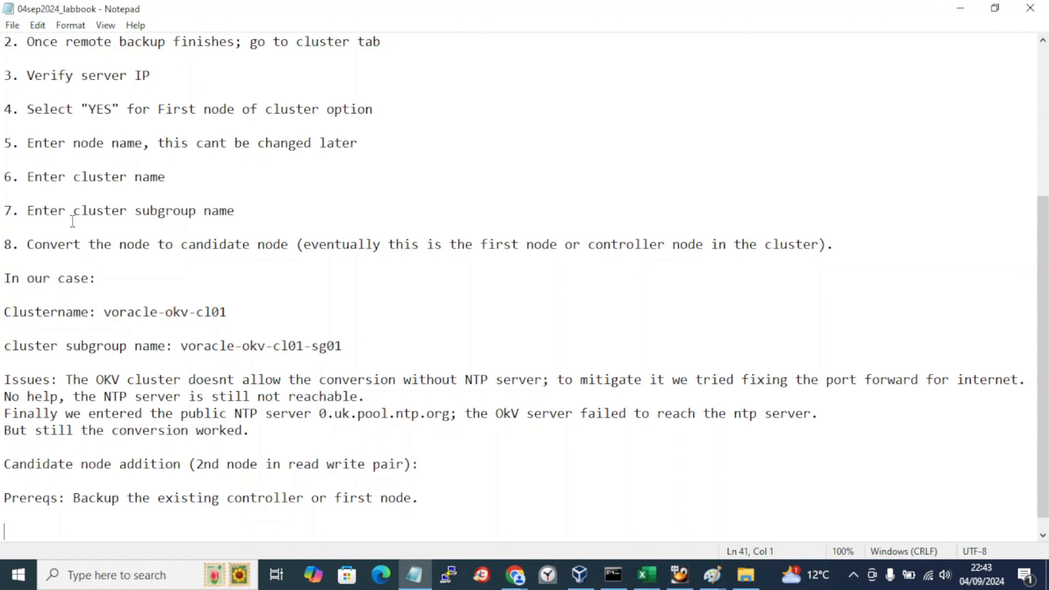
pyautogui.hotkey('alt', 'Tab')
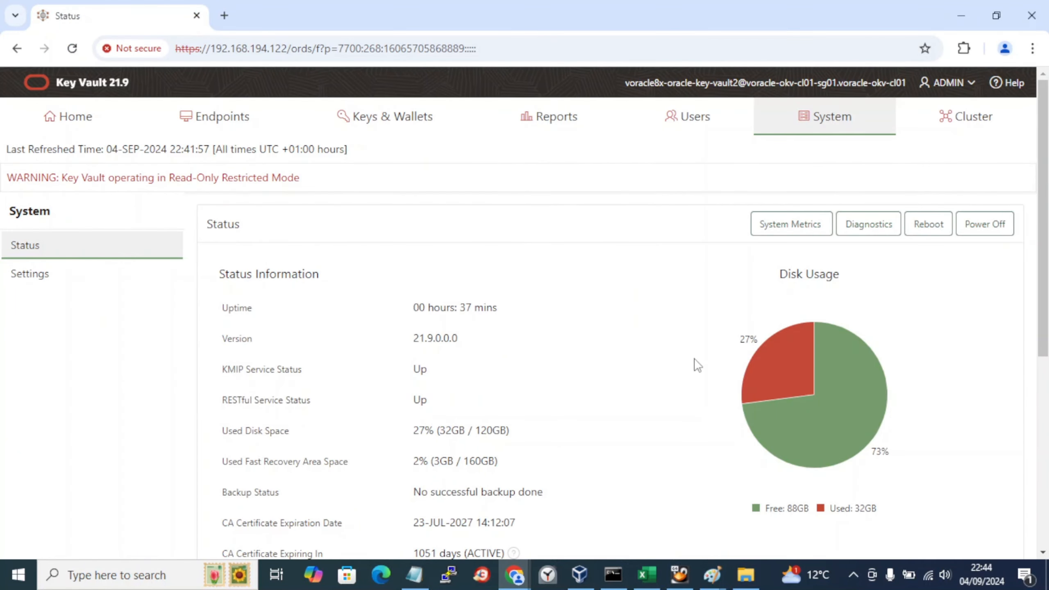
# Step: Power off the Key Vault server and copy the first node IP 192.168.194.122 from the address bar
pyautogui.click(974, 225)
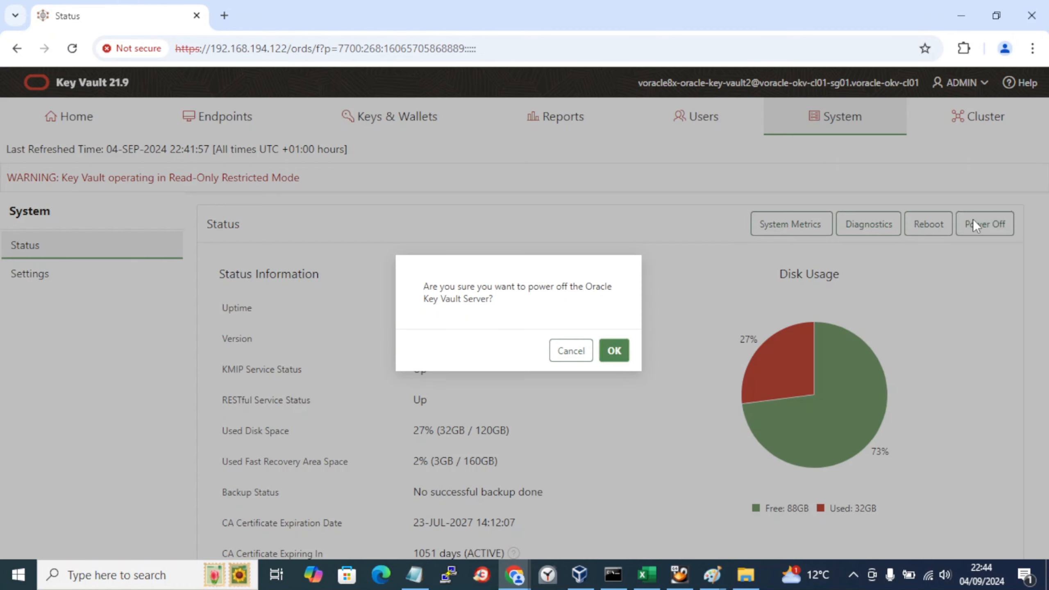
pyautogui.click(608, 352)
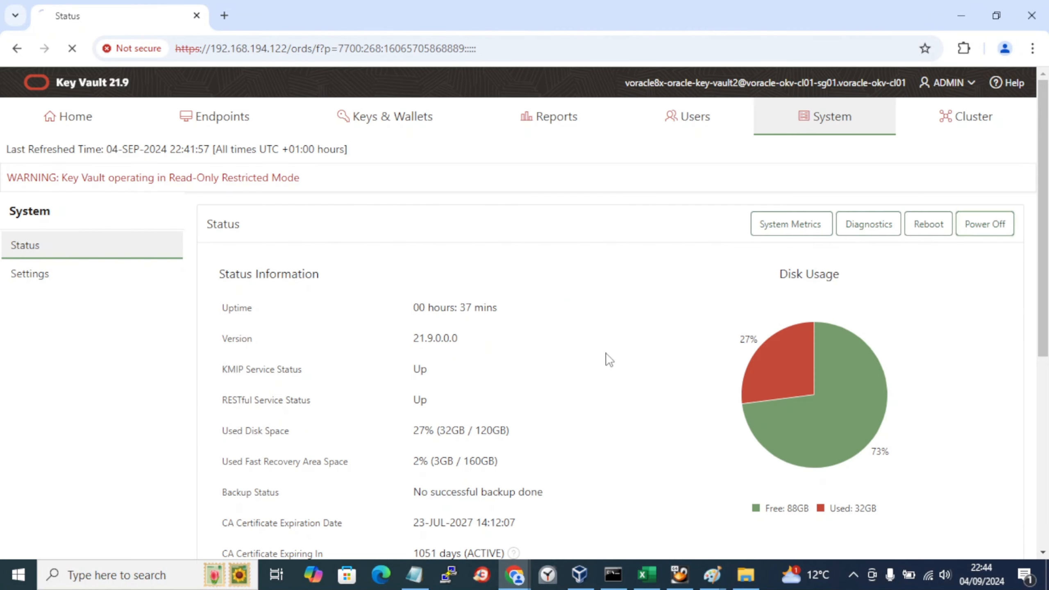
pyautogui.click(294, 52)
pyautogui.moveTo(294, 51); pyautogui.dragTo(209, 49)
pyautogui.hotkey('ctrl', 'c')
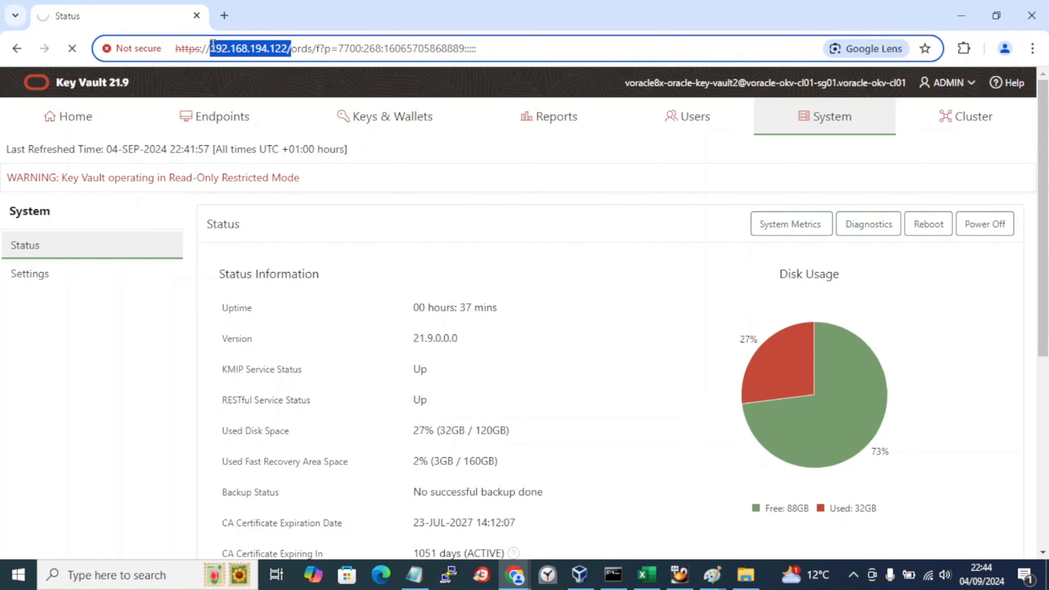
pyautogui.hotkey('alt', 'Tab')
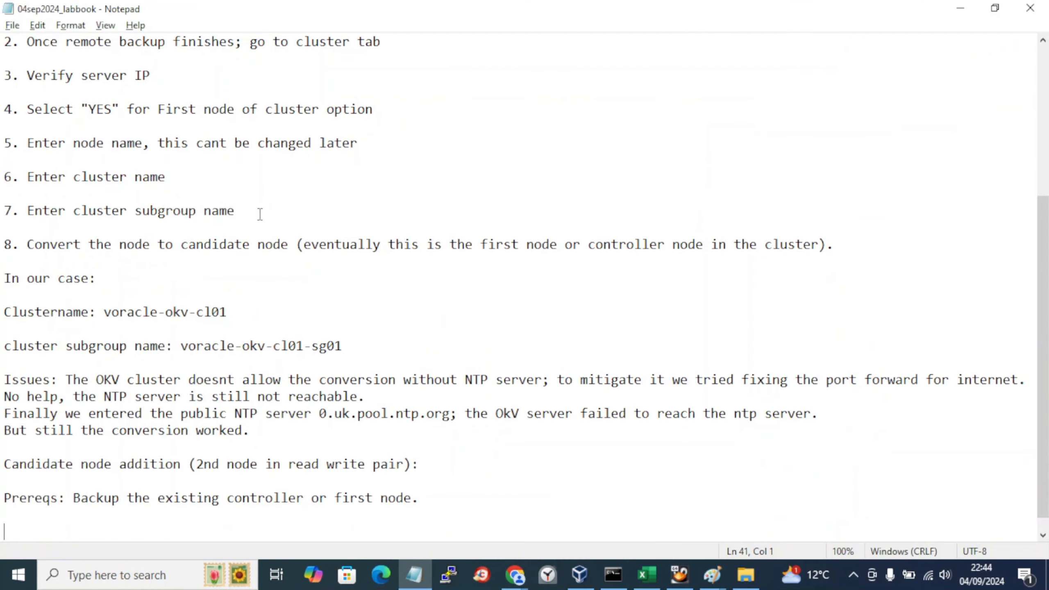
# Step: Add 'First node IP : 192.168.194.122' and 'Second node IP : 192.168.194.123' under the title and save
pyautogui.scroll(5, 260, 213)
pyautogui.click(328, 37)
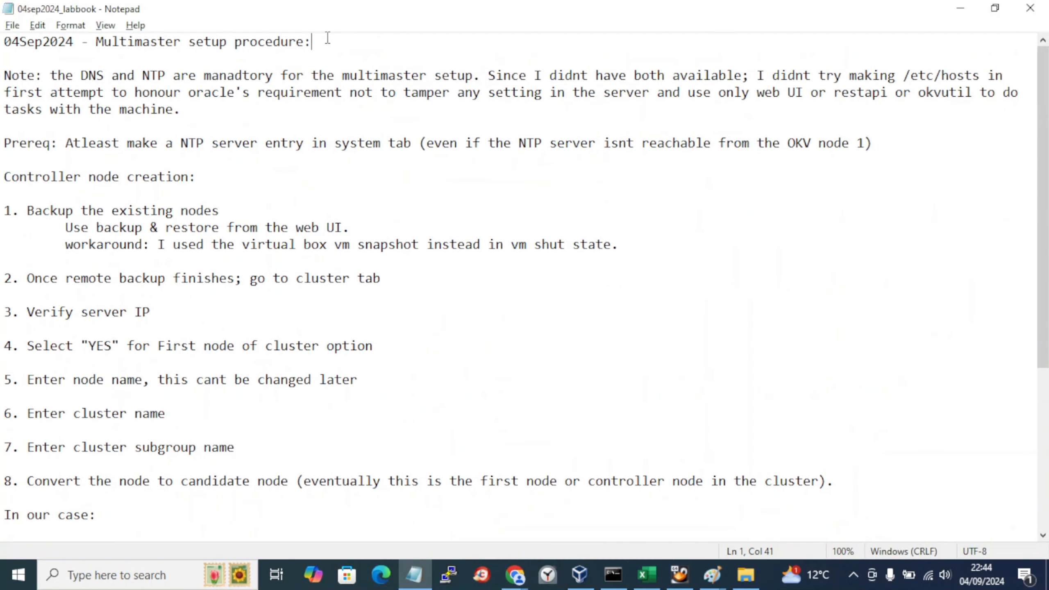
pyautogui.press('Return')
pyautogui.press('Return')
pyautogui.write('F')
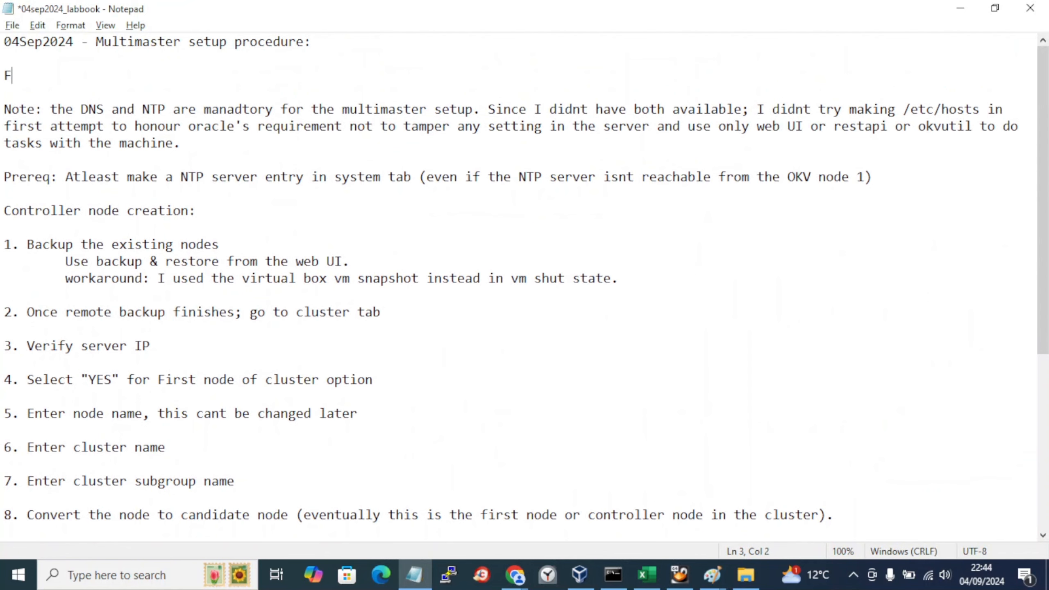
pyautogui.write('irst node IP :')
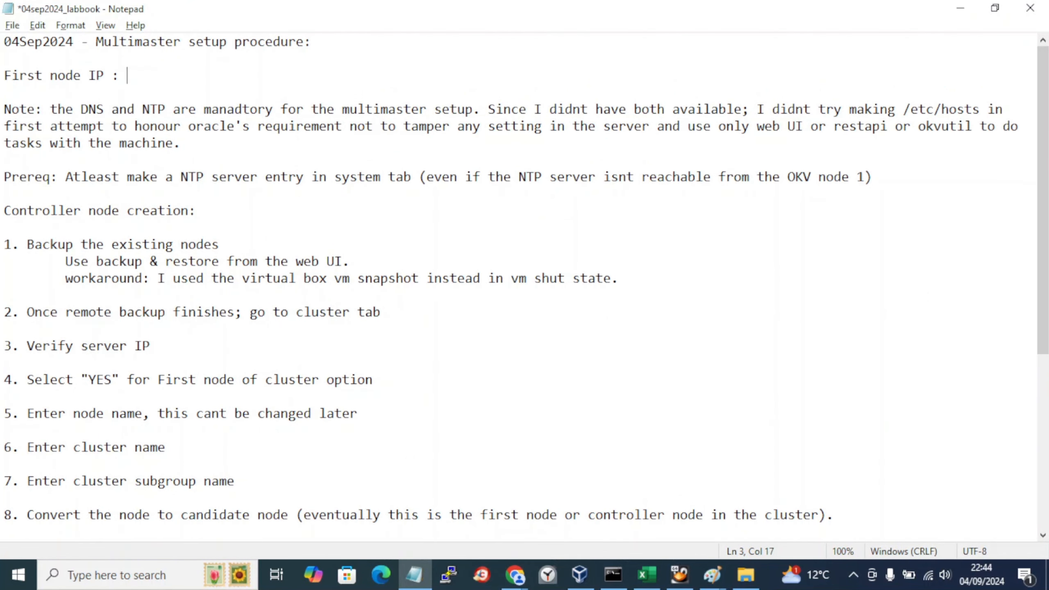
pyautogui.hotkey('ctrl', 'v')
pyautogui.press('Return')
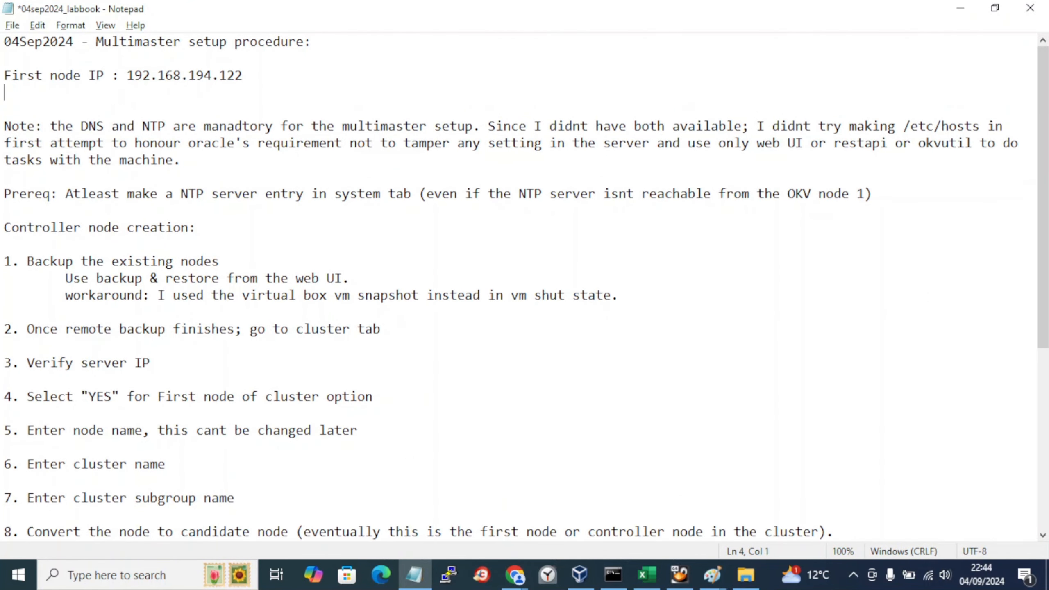
pyautogui.write('Second node ')
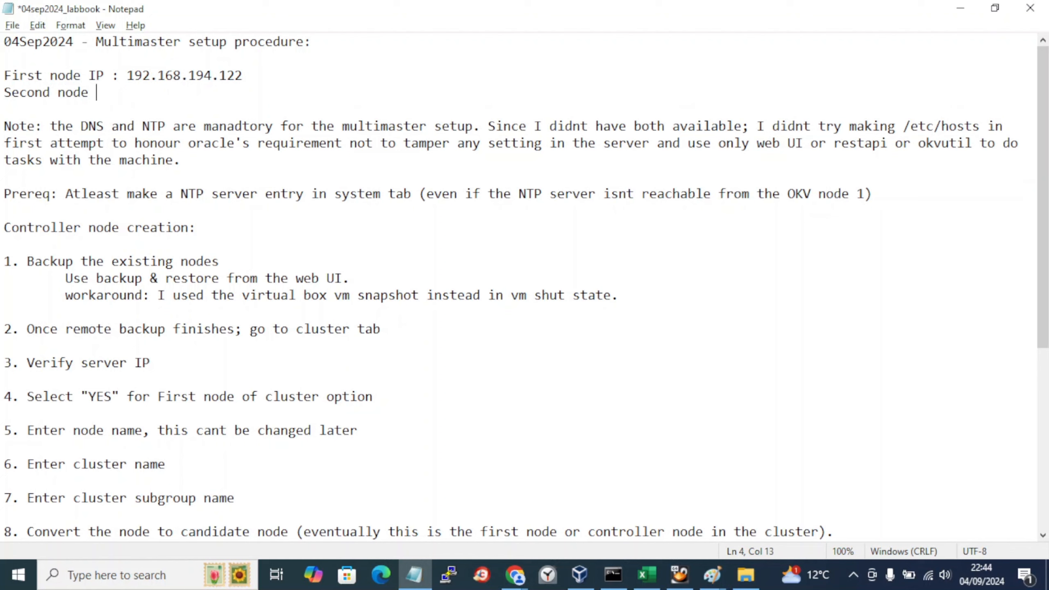
pyautogui.write('IP :')
pyautogui.hotkey('ctrl', 'v')
pyautogui.write('/')
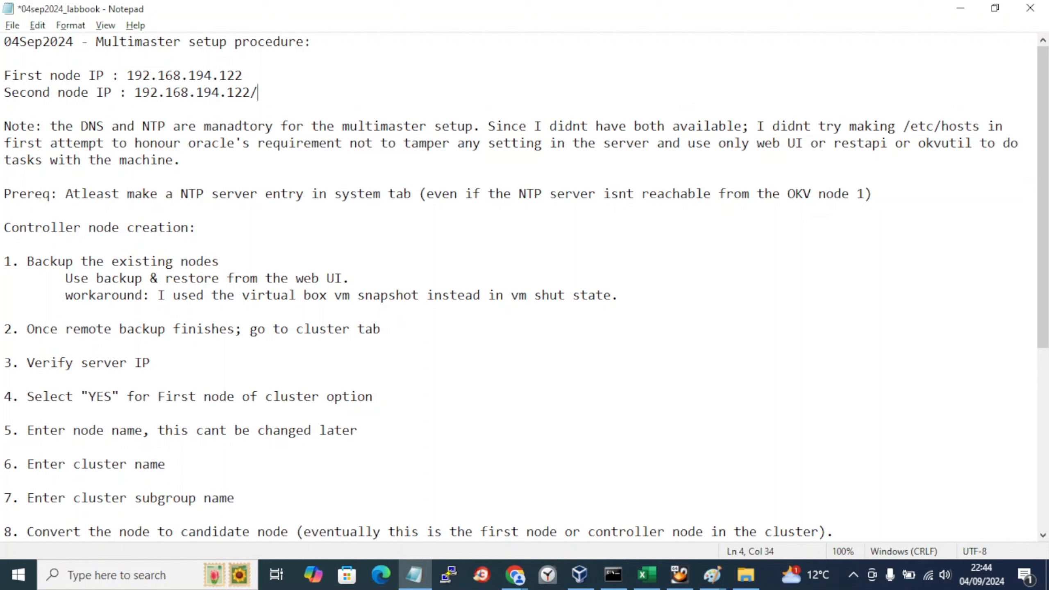
pyautogui.press('BackSpace')
pyautogui.press('BackSpace')
pyautogui.write('3')
pyautogui.hotkey('ctrl', 's')
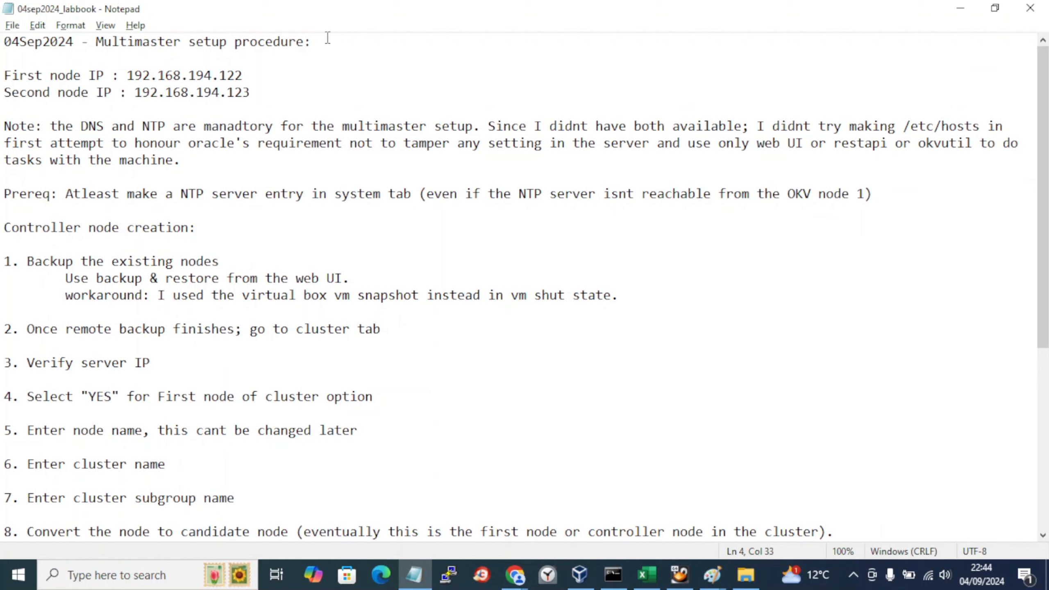
# Step: Append '| voracle8x-oracle-key-vault2' to the first node line, checking the VM name in VirtualBox
pyautogui.click(288, 68)
pyautogui.write('| ')
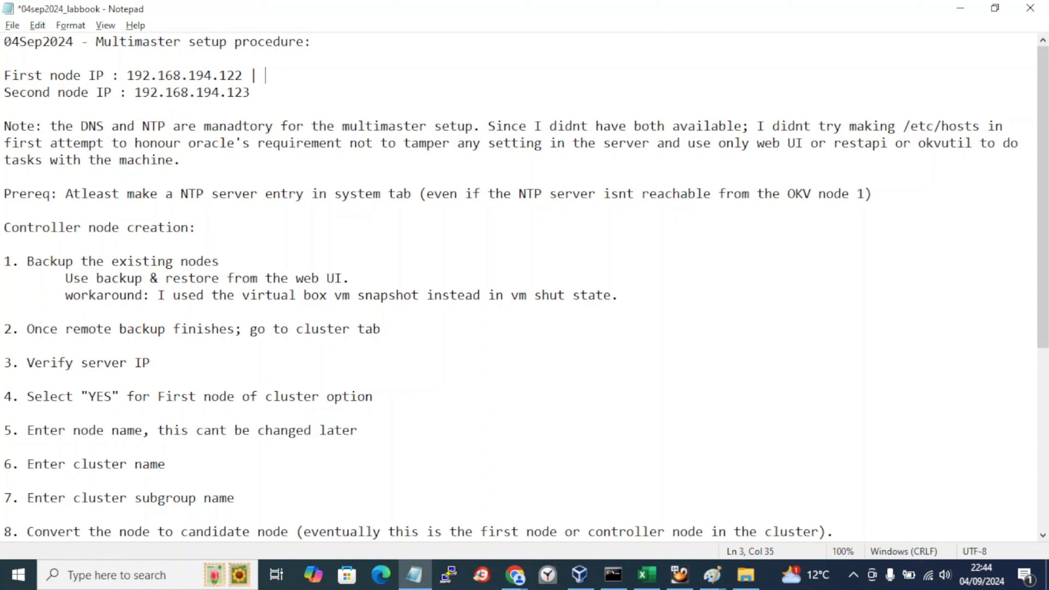
pyautogui.write('voracle8x-ok')
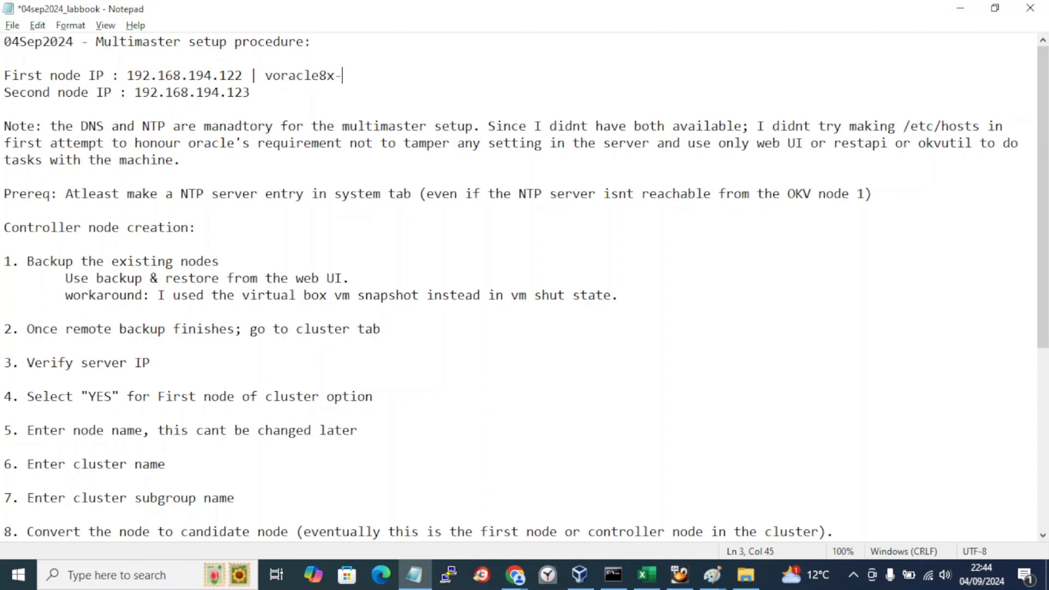
pyautogui.hotkey('alt', 'Tab')
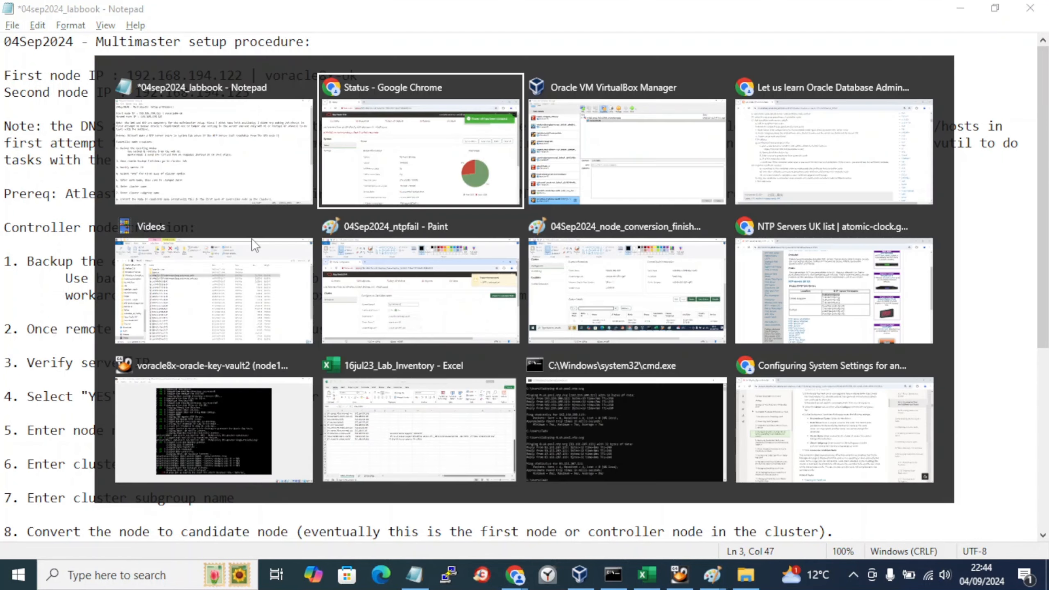
pyautogui.hotkey('alt', 'Tab')
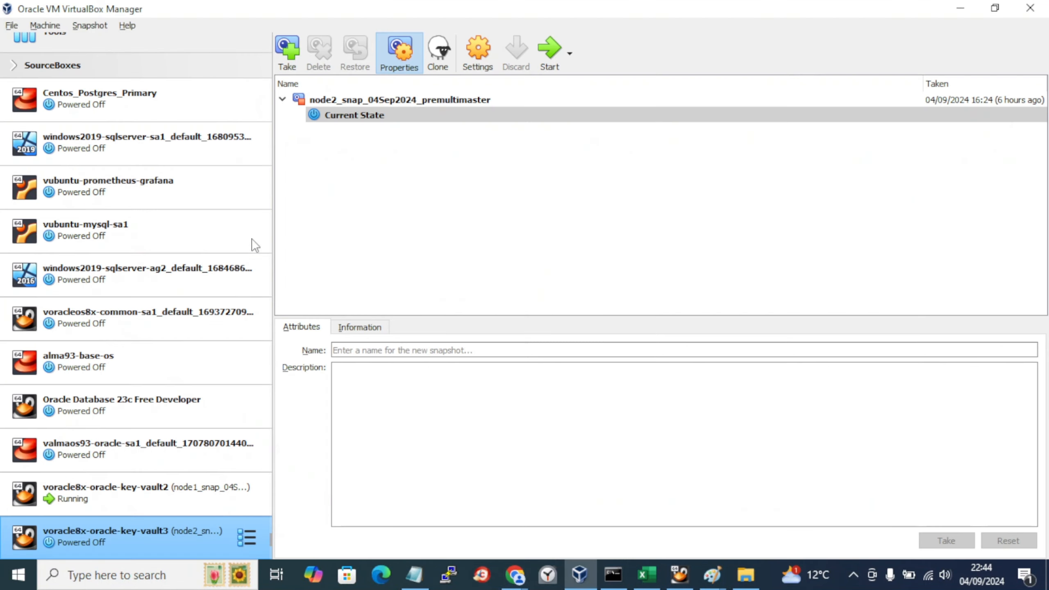
pyautogui.hotkey('alt', 'Tab')
pyautogui.press('BackSpace')
pyautogui.write('racle8x-ora')
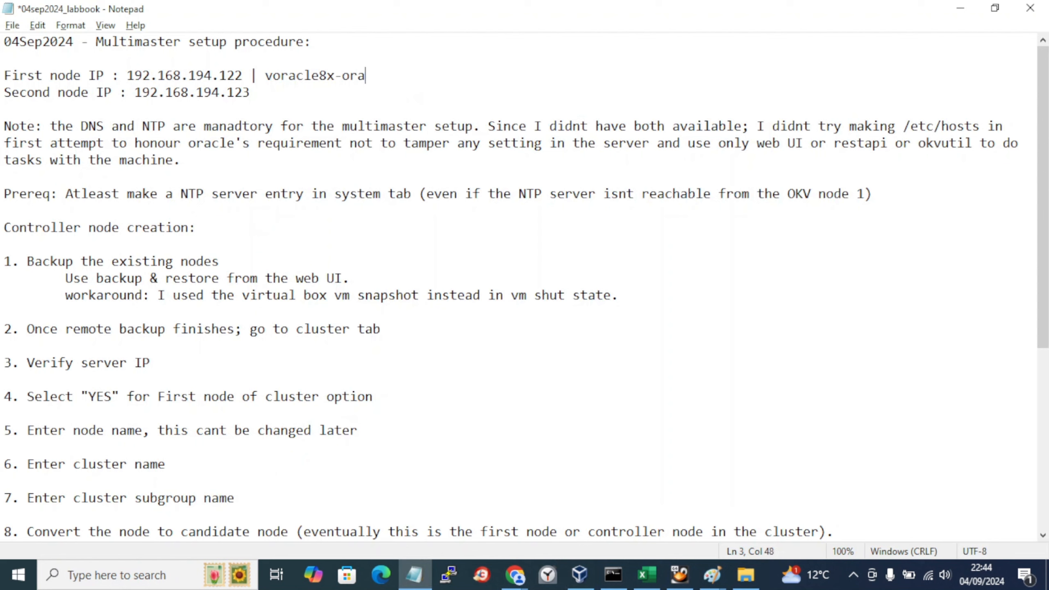
pyautogui.write('=key-v')
pyautogui.press('BackSpace')
pyautogui.press('BackSpace')
pyautogui.press('BackSpace')
pyautogui.press('BackSpace')
pyautogui.press('BackSpace')
pyautogui.press('BackSpace')
pyautogui.write('-key-vaul2')
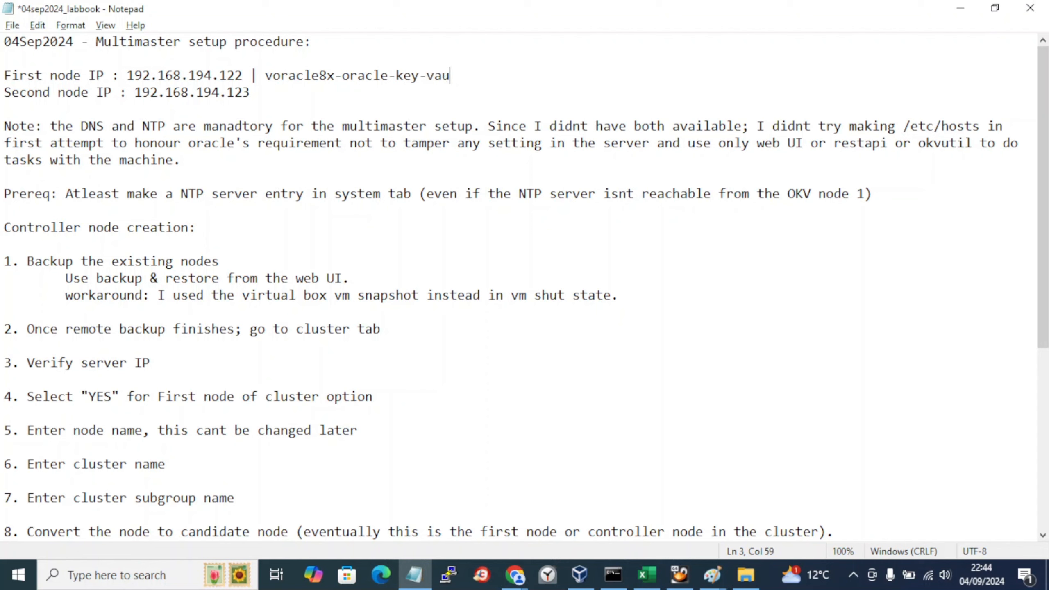
pyautogui.press('BackSpace')
pyautogui.write('t32')
pyautogui.press('BackSpace')
pyautogui.press('BackSpace')
pyautogui.write('2')
# Step: Add VM name voracle8x-oracle-key-vault3 to the second node line and save
pyautogui.keyDown('shift'); pyautogui.click(245, 75); pyautogui.keyUp('shift')
pyautogui.hotkey('ctrl', 'c')
pyautogui.click(263, 95)
pyautogui.hotkey('ctrl', 'v')
pyautogui.press('BackSpace')
pyautogui.write('3')
pyautogui.hotkey('ctrl', 's')
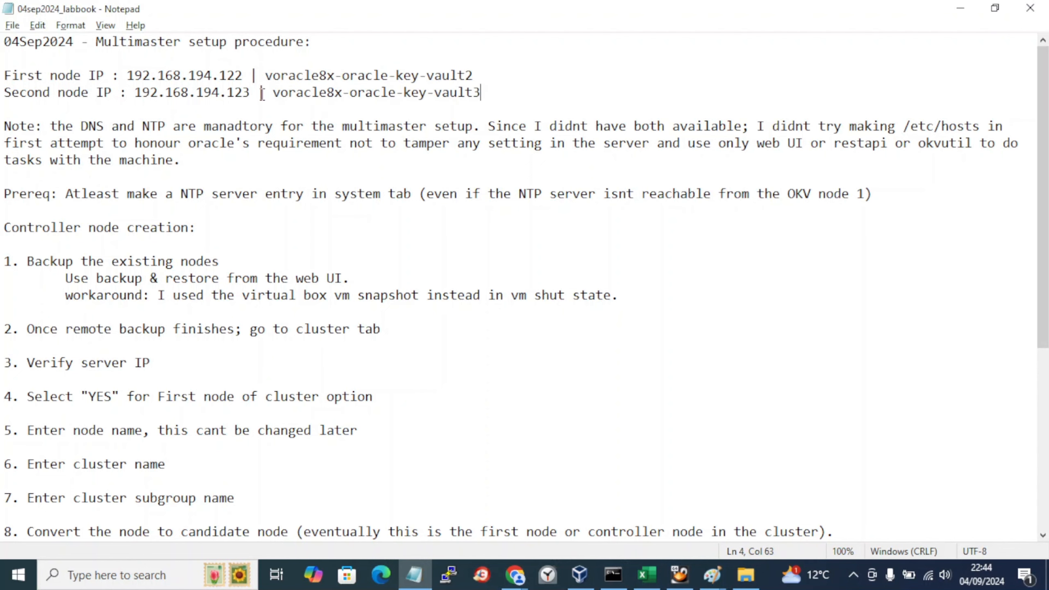
# Step: Select the whole first node line in the lab book for copying
pyautogui.scroll(-6, 288, 208)
pyautogui.scroll(6, 283, 227)
pyautogui.click(89, 107)
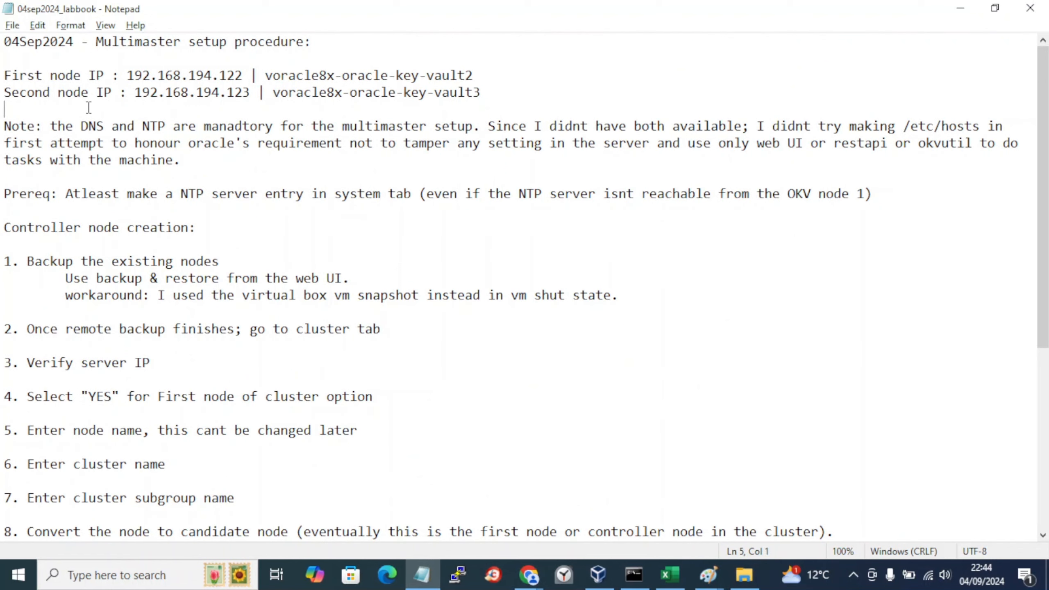
pyautogui.scroll(-5, 112, 263)
pyautogui.scroll(-1, 61, 313)
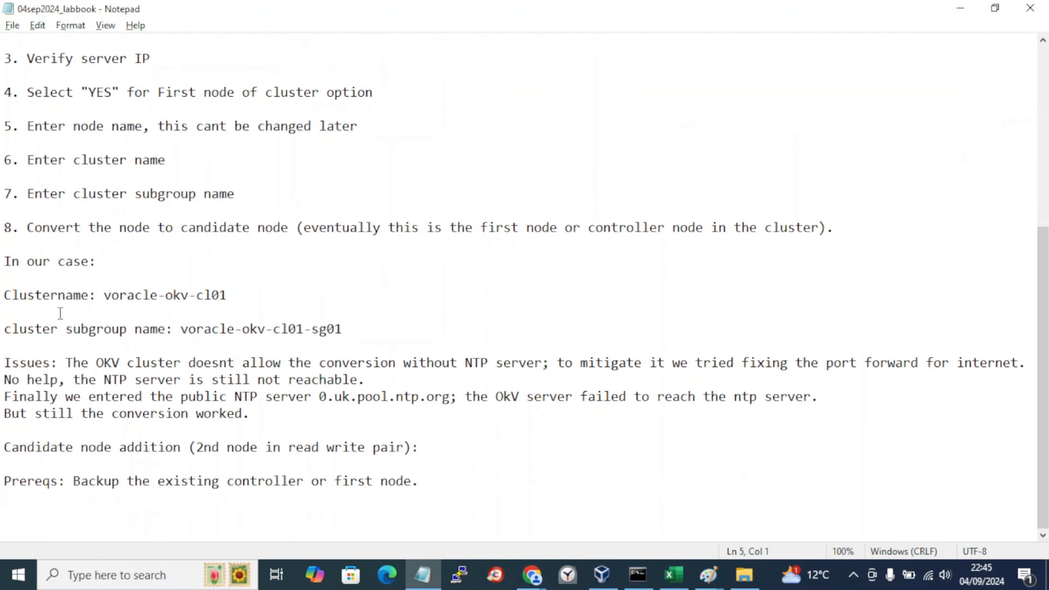
pyautogui.scroll(6, 61, 314)
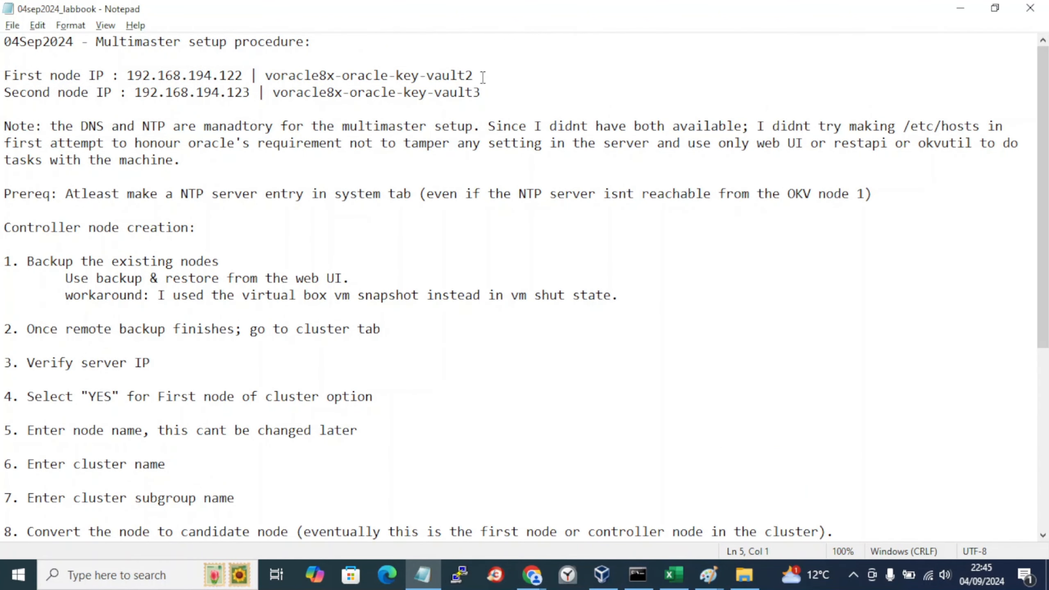
pyautogui.moveTo(479, 75); pyautogui.dragTo(2, 72)
pyautogui.hotkey('ctrl', 'c')
# Step: Add an 'Induction completed until here:' heading with the first node line, then a 'Pending:' heading, and save
pyautogui.scroll(-6, 227, 426)
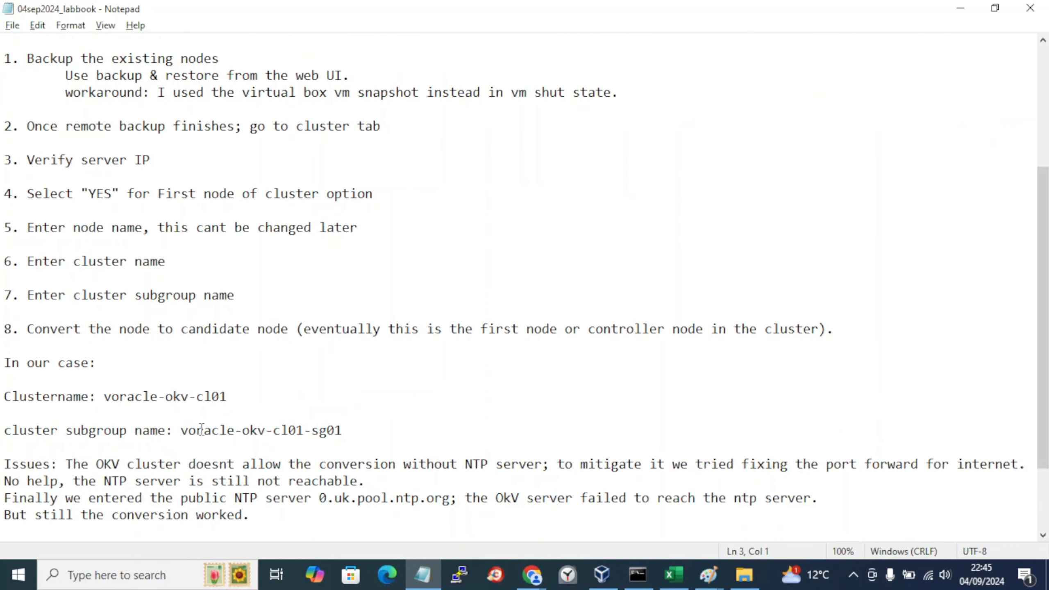
pyautogui.click(80, 426)
pyautogui.press('Return')
pyautogui.press('Return')
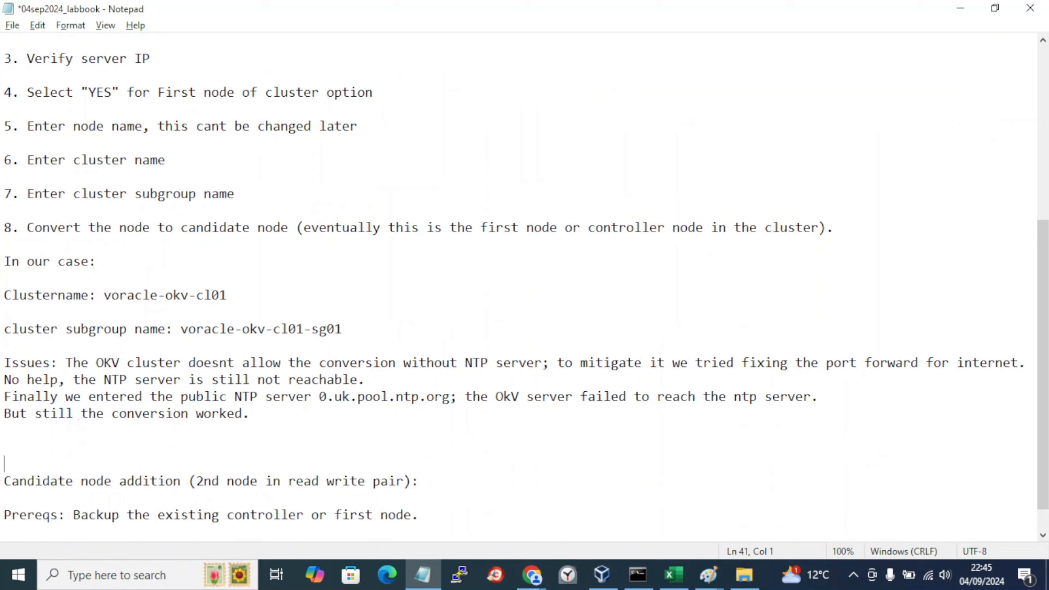
pyautogui.press('Up')
pyautogui.press('BackSpace')
pyautogui.press('Return')
pyautogui.write('Induction completed until here:')
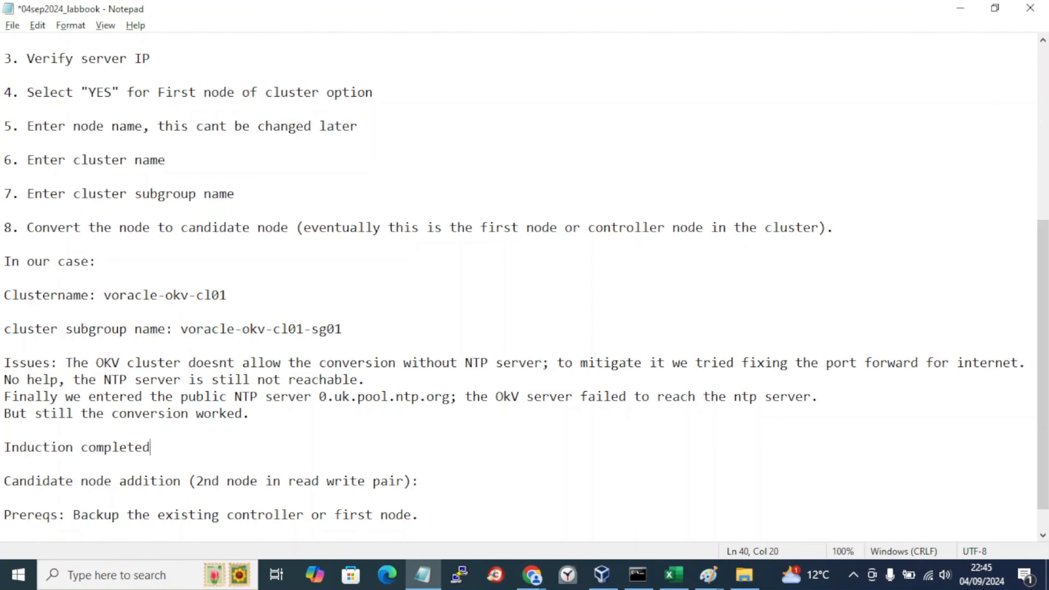
pyautogui.press('Return')
pyautogui.press('Return')
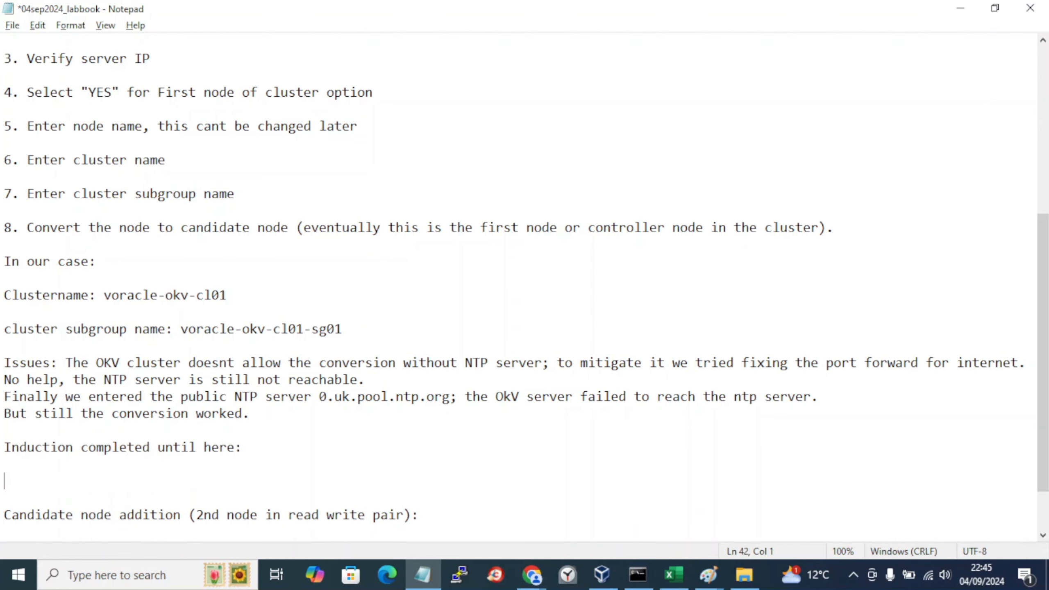
pyautogui.hotkey('ctrl', 'v')
pyautogui.press('Return')
pyautogui.press('Return')
pyautogui.write('Pending:')
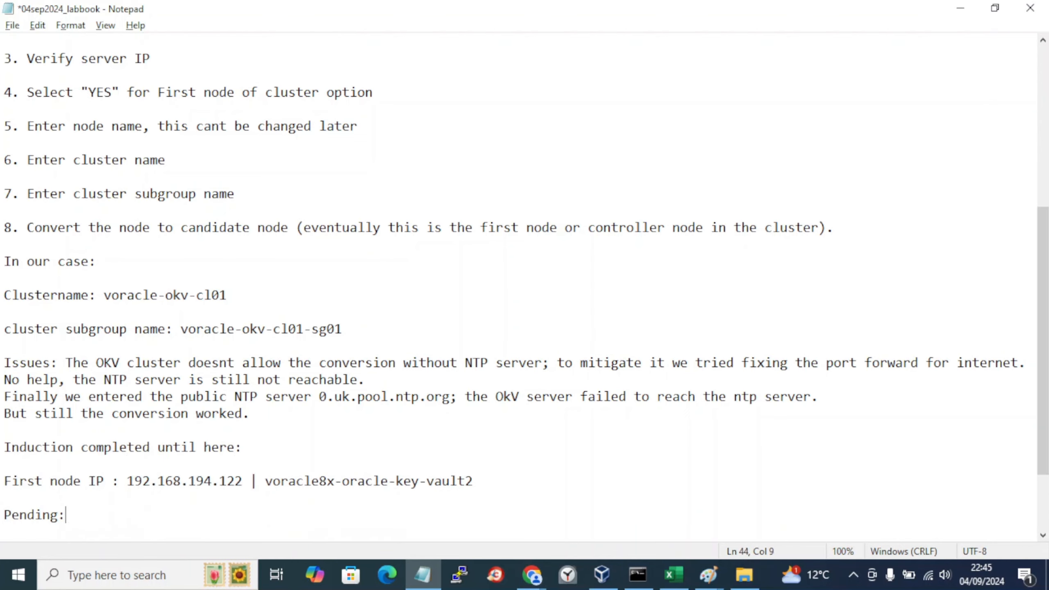
pyautogui.press('Return')
pyautogui.hotkey('ctrl', 's')
# Step: Copy the second node line under 'Pending:' and save the lab book
pyautogui.scroll(6, 79, 426)
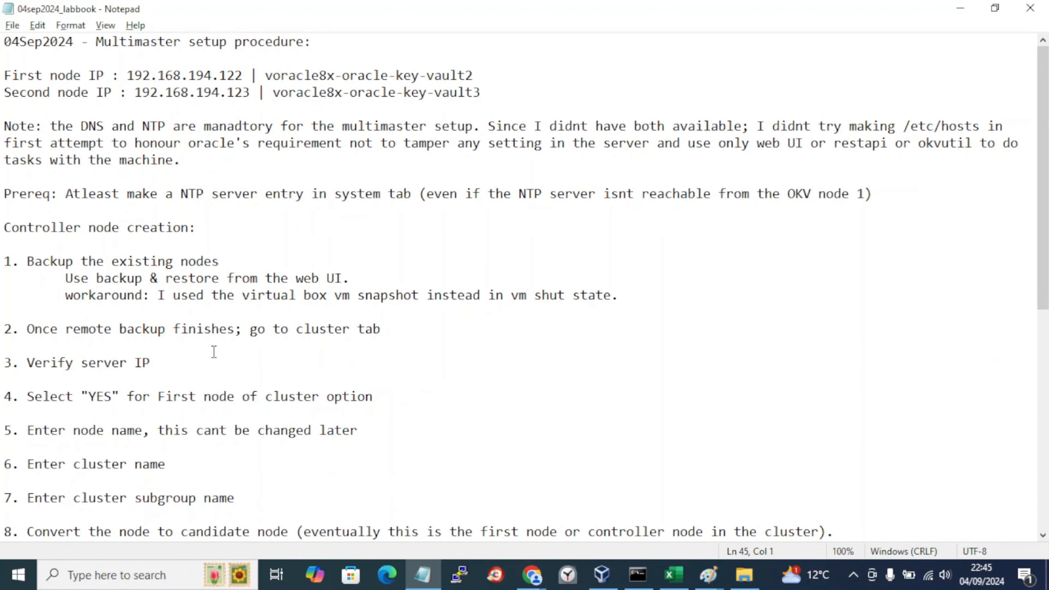
pyautogui.moveTo(491, 92); pyautogui.dragTo(2, 90)
pyautogui.hotkey('ctrl', 'c')
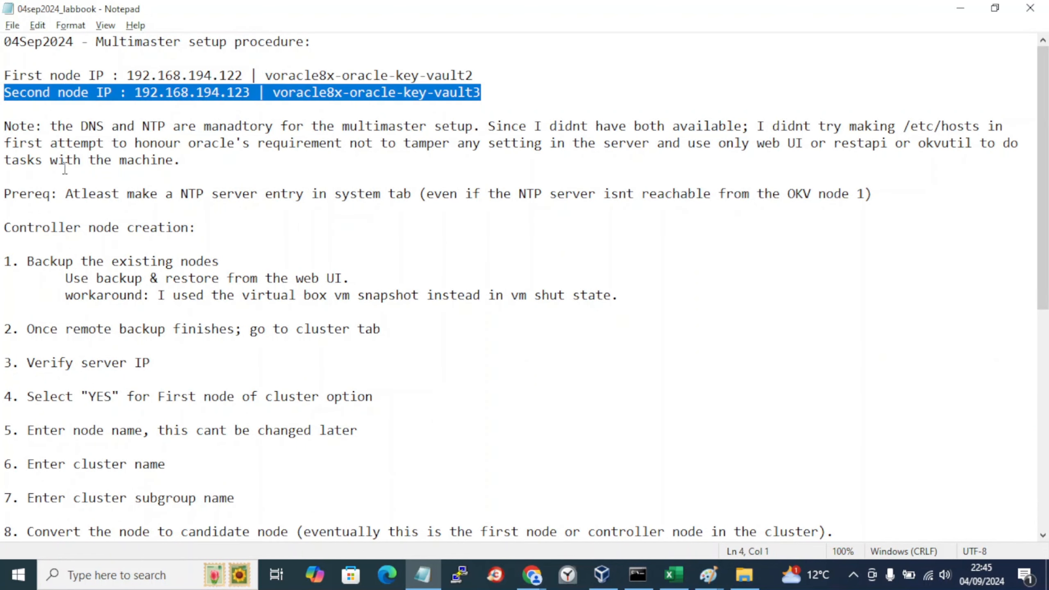
pyautogui.scroll(-8, 66, 169)
pyautogui.click(78, 427)
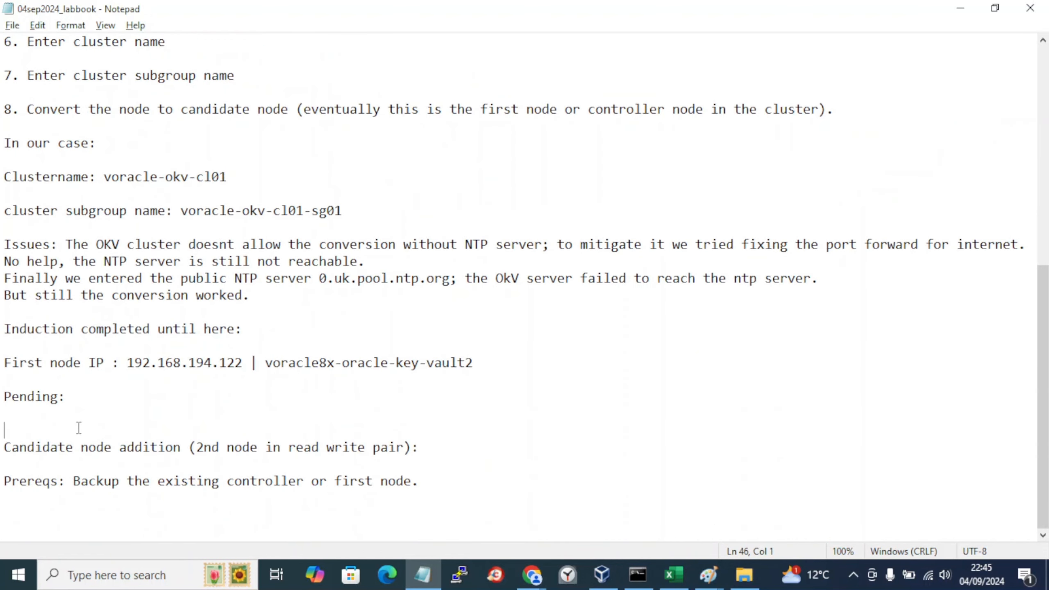
pyautogui.hotkey('ctrl', 'v')
pyautogui.press('Return')
pyautogui.hotkey('ctrl', 's')
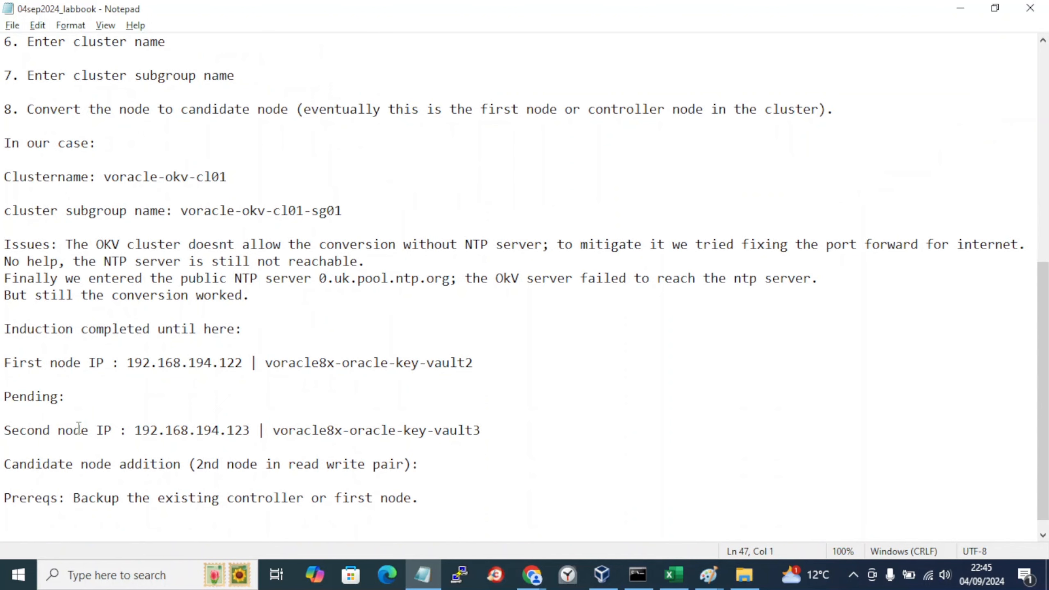
# Step: Add a 'Backup steps:' heading with step 1, 'shutdown the controller node'
pyautogui.click(436, 498)
pyautogui.hotkey('alt', 'Tab')
pyautogui.hotkey('alt', 'Tab')
pyautogui.press('Return')
pyautogui.press('Return')
pyautogui.write('Backup stp')
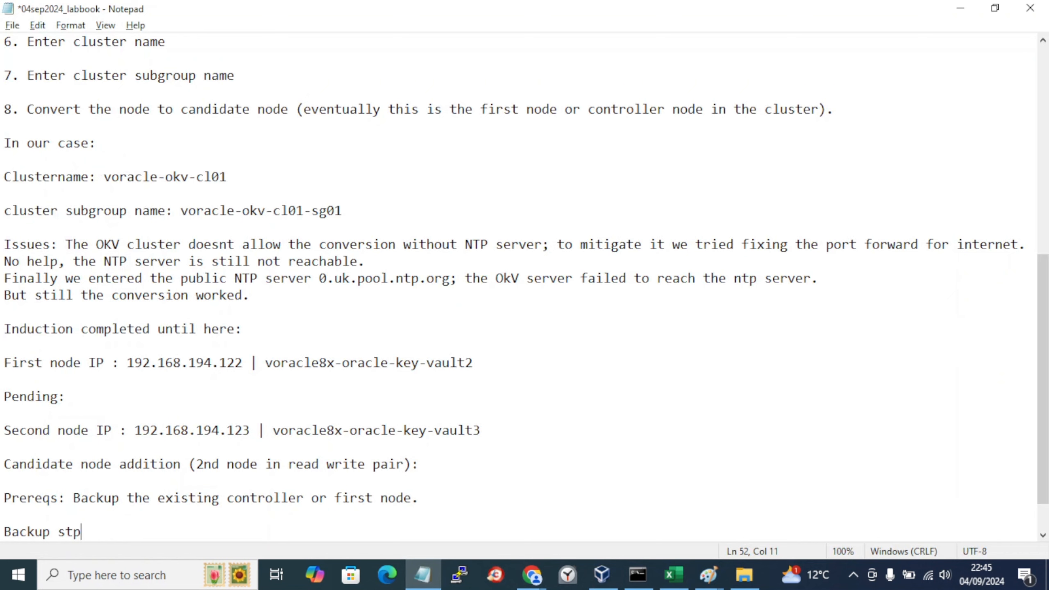
pyautogui.press('BackSpace')
pyautogui.write('eps:')
pyautogui.press('Return')
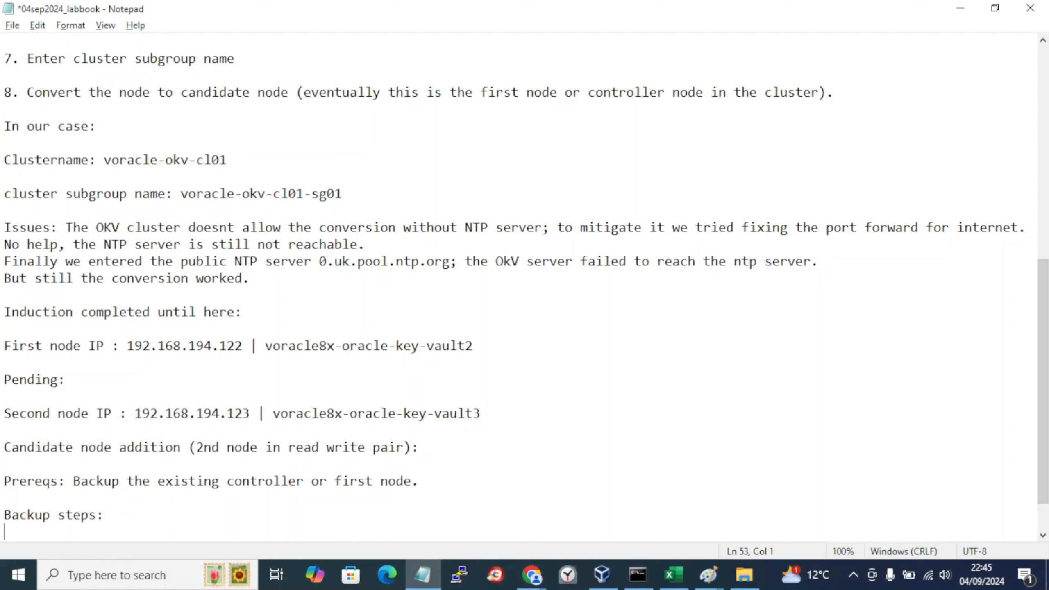
pyautogui.write('1. shutdown the ')
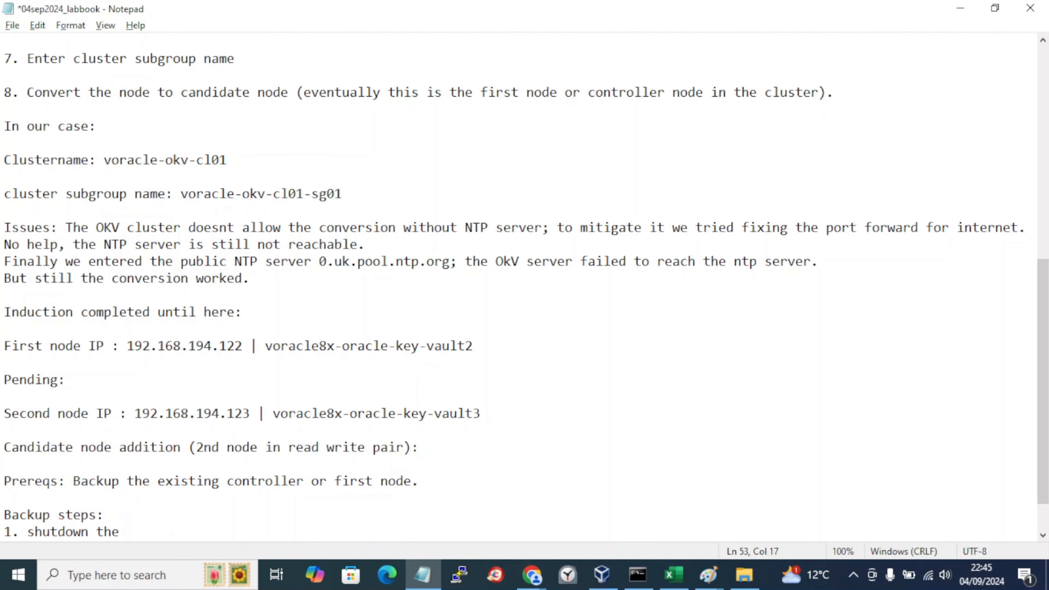
pyautogui.write('contorl')
pyautogui.press('BackSpace')
pyautogui.press('BackSpace')
pyautogui.press('BackSpace')
pyautogui.write('roller node')
pyautogui.press('Return')
# Step: Add step 2: 'Take a snapshot of the controller node from virtual box'
pyautogui.write('2. ')
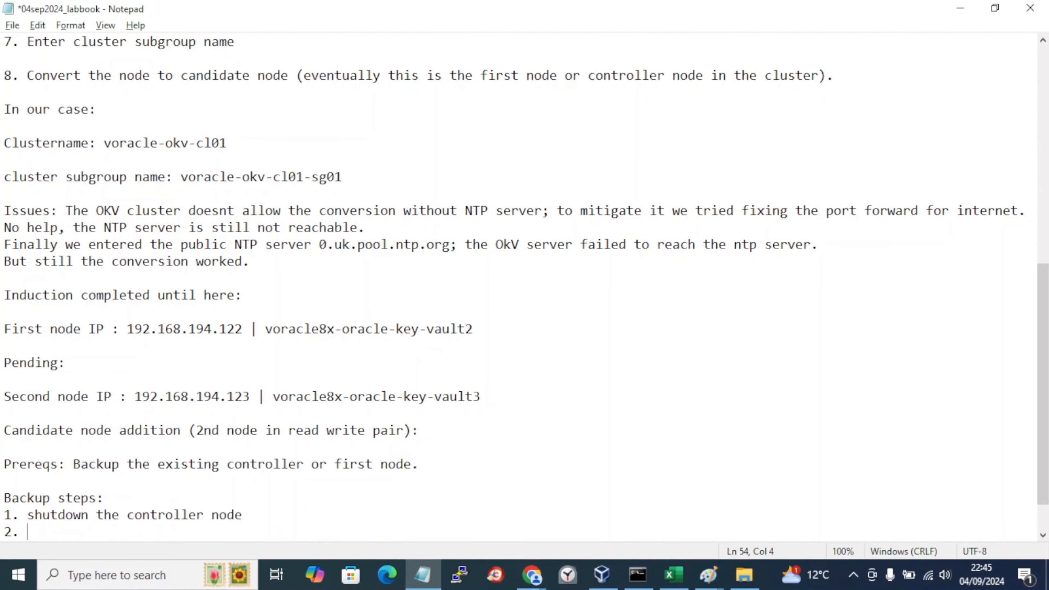
pyautogui.write('Take a snap')
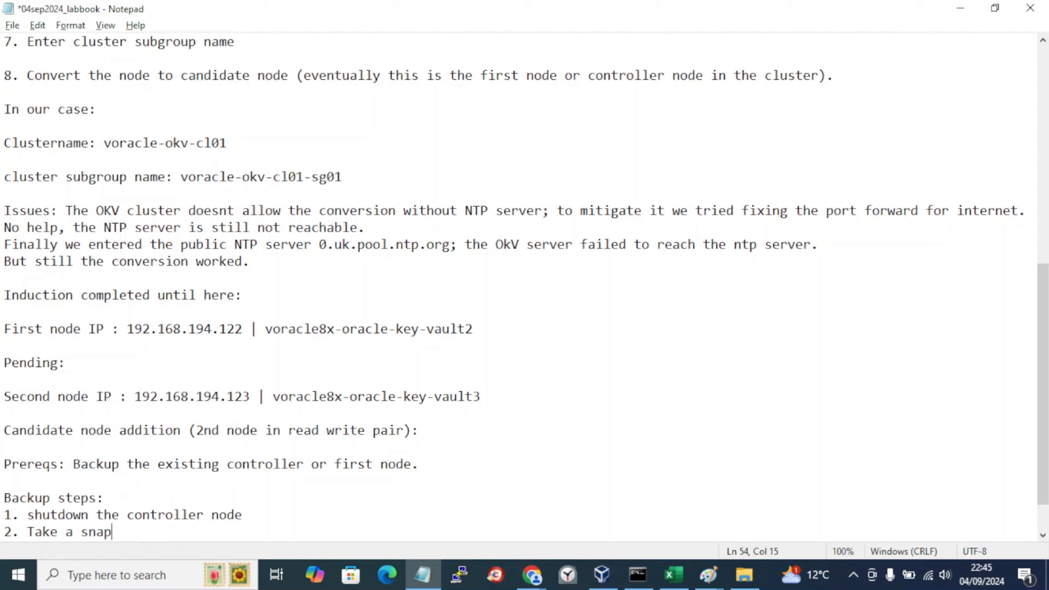
pyautogui.write('shot of the controle')
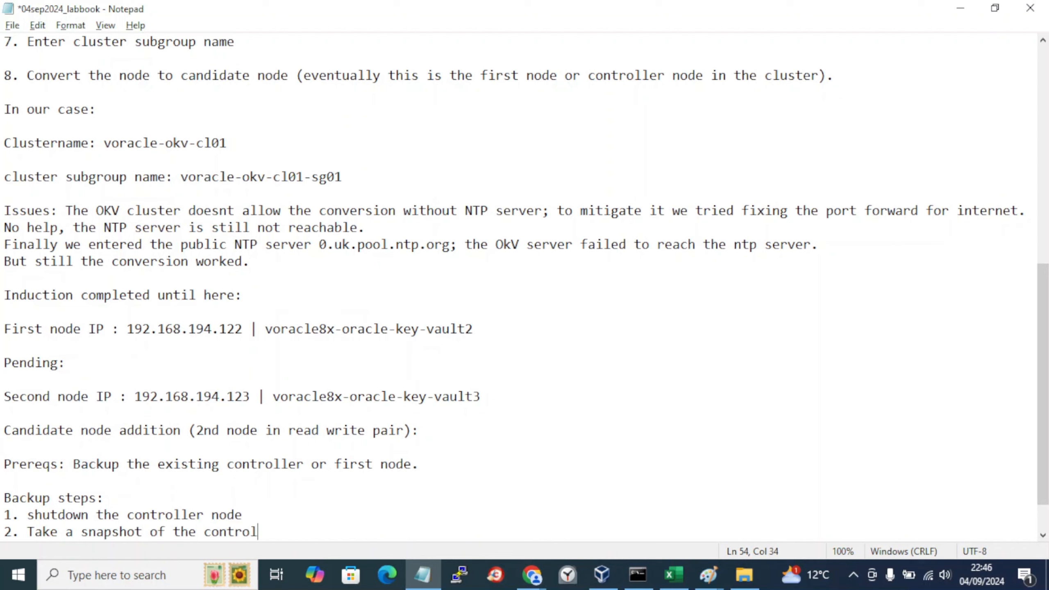
pyautogui.press('BackSpace')
pyautogui.write('ller node fro')
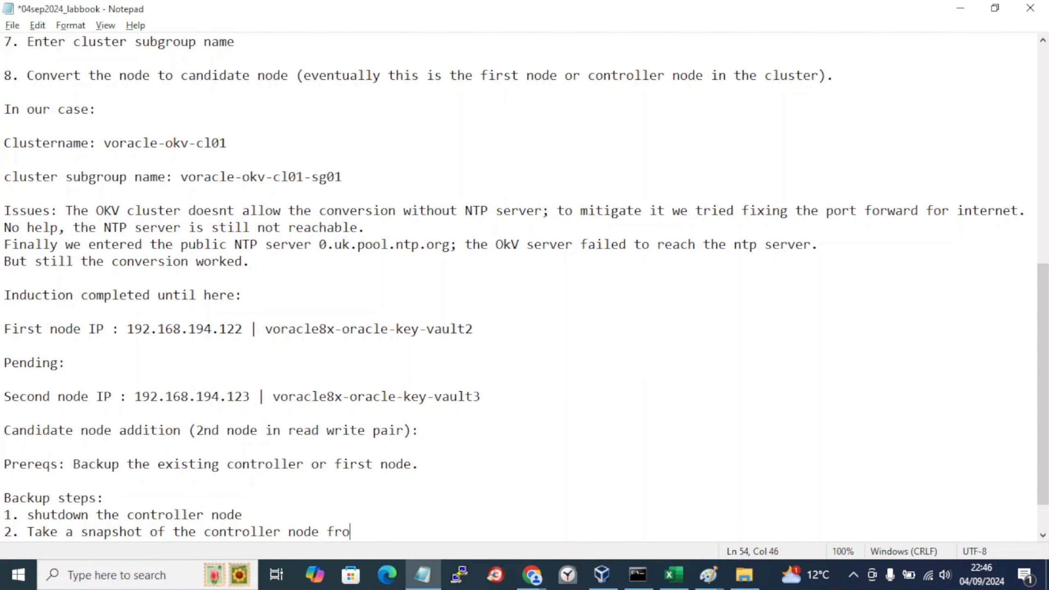
pyautogui.write('m virs')
pyautogui.press('BackSpace')
pyautogui.write('tual box')
# Step: Add step 3 'So the backups are' with an indented 'A. Backup as of' line, and save
pyautogui.press('Return')
pyautogui.write('3.')
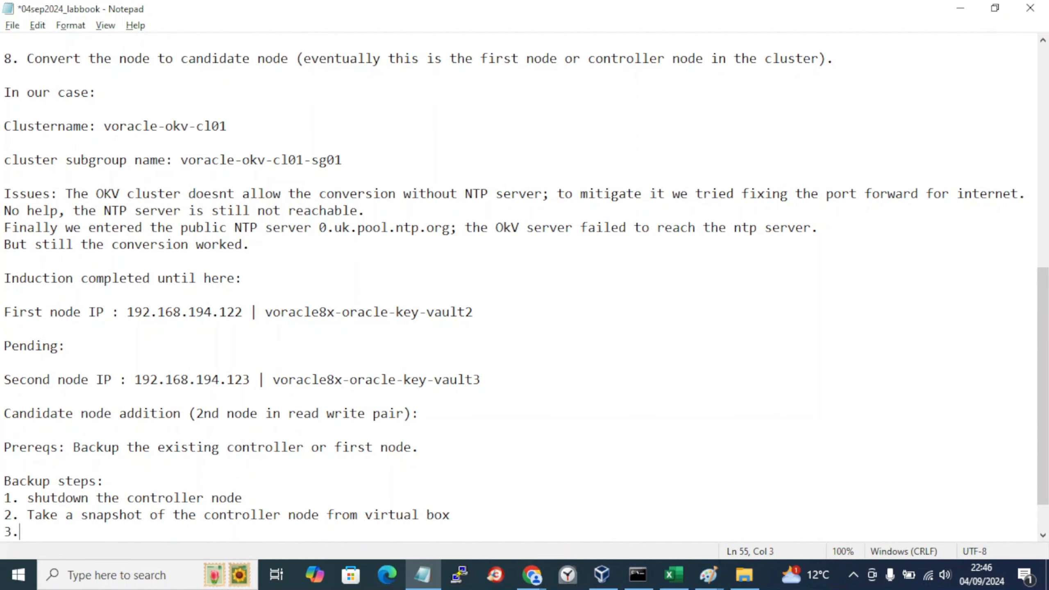
pyautogui.write(' So the backu')
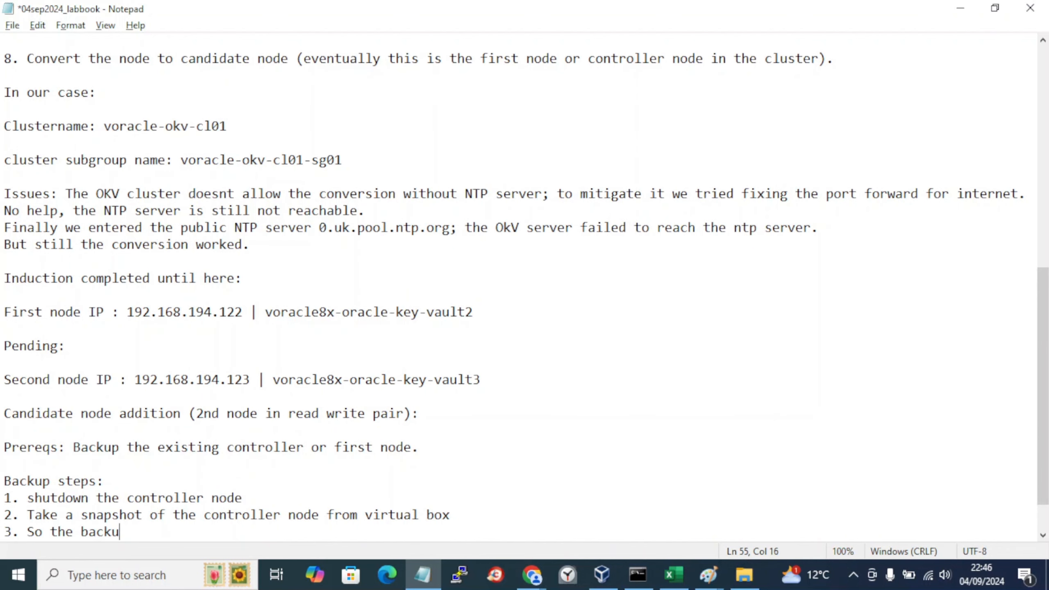
pyautogui.write('ps are')
pyautogui.press('Return')
pyautogui.write('`')
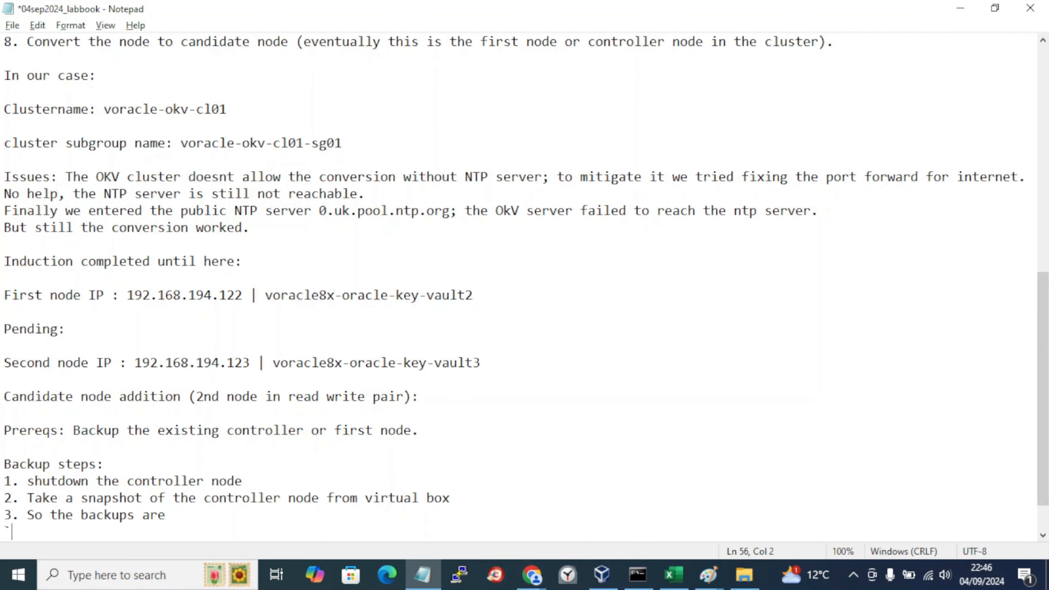
pyautogui.press('BackSpace')
pyautogui.write('A')
pyautogui.press('BackSpace')
pyautogui.press('Tab')
pyautogui.write('. BACKUP')
pyautogui.press('BackSpace')
pyautogui.press('BackSpace')
pyautogui.press('BackSpace')
pyautogui.press('BackSpace')
pyautogui.press('BackSpace')
pyautogui.press('BackSpace')
pyautogui.write('Backup as of ')
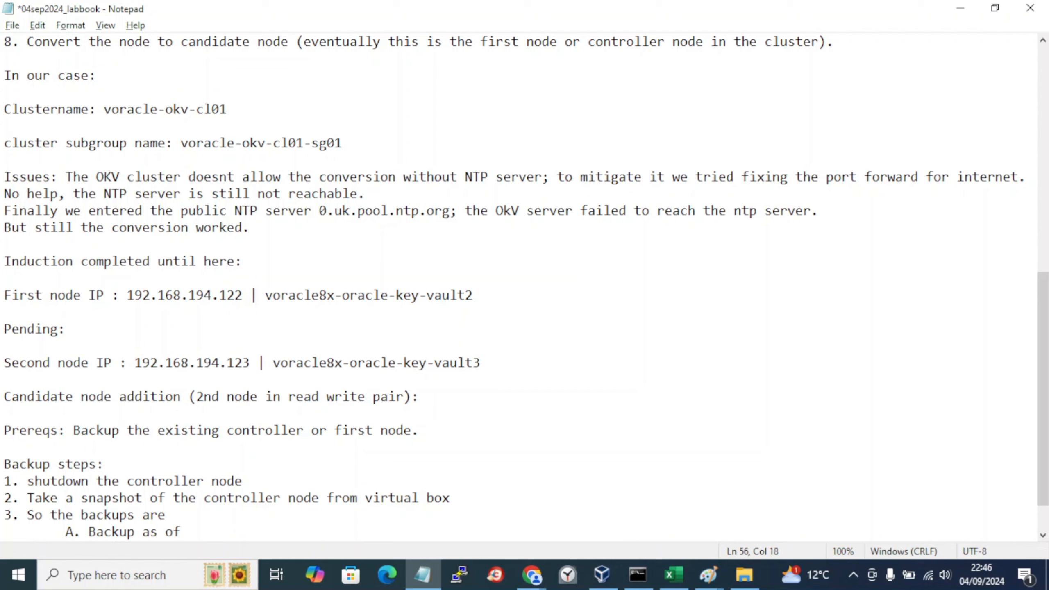
pyautogui.write('04Sep2024_')
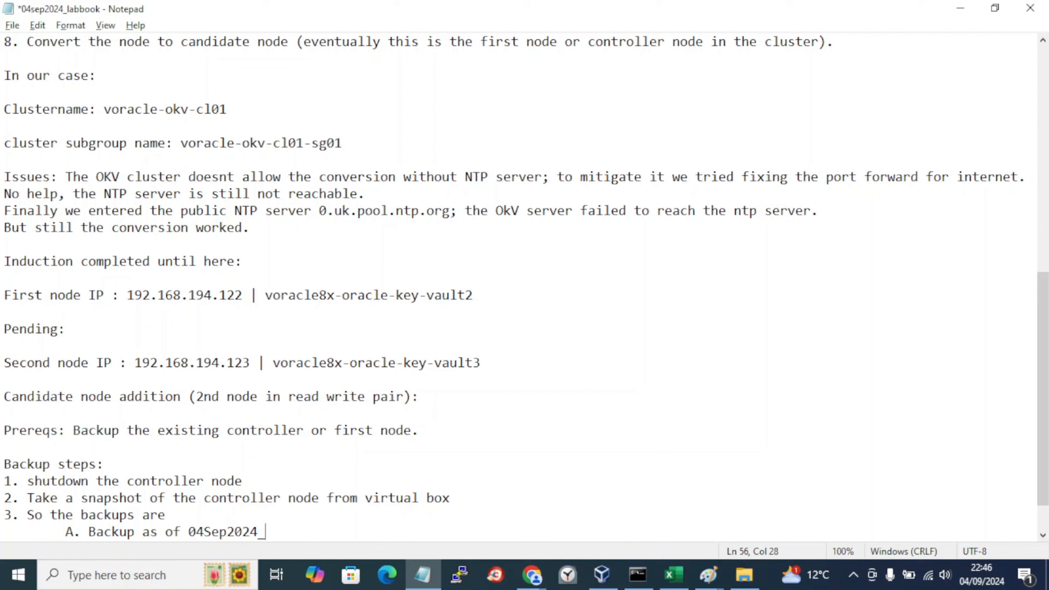
pyautogui.write('controller')
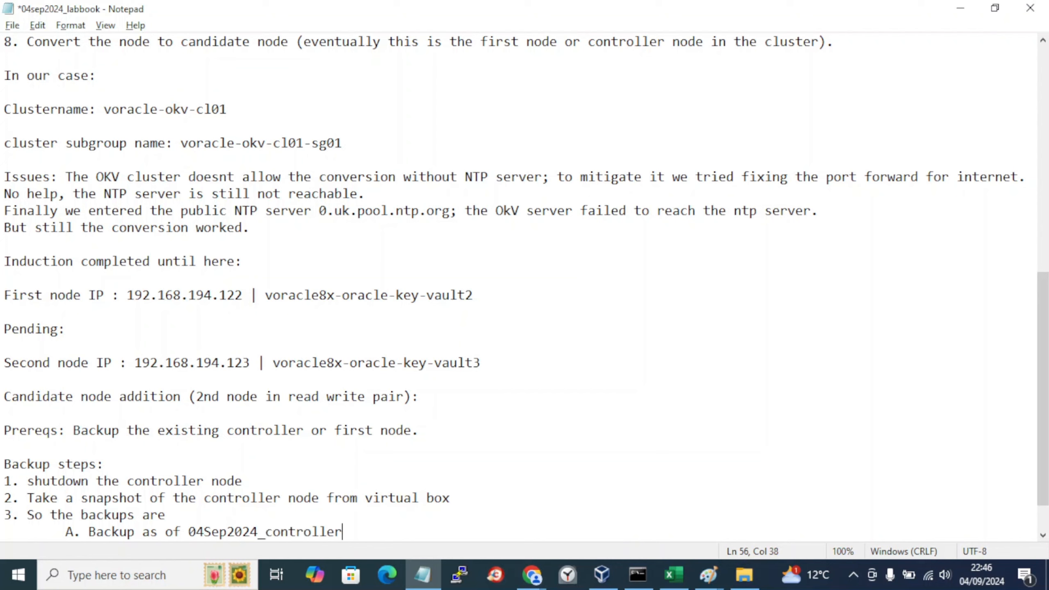
pyautogui.write(' & prem')
pyautogui.press('BackSpace')
pyautogui.press('BackSpace')
pyautogui.press('BackSpace')
pyautogui.press('BackSpace')
pyautogui.press('BackSpace')
pyautogui.press('BackSpace')
pyautogui.press('BackSpace')
pyautogui.hotkey('ctrl', 's')
# Step: Fill in node1_snap_04Sep2024_controller_success and start node2_snap_04sep2024, checking names in VirtualBox
pyautogui.hotkey('alt', 'Tab')
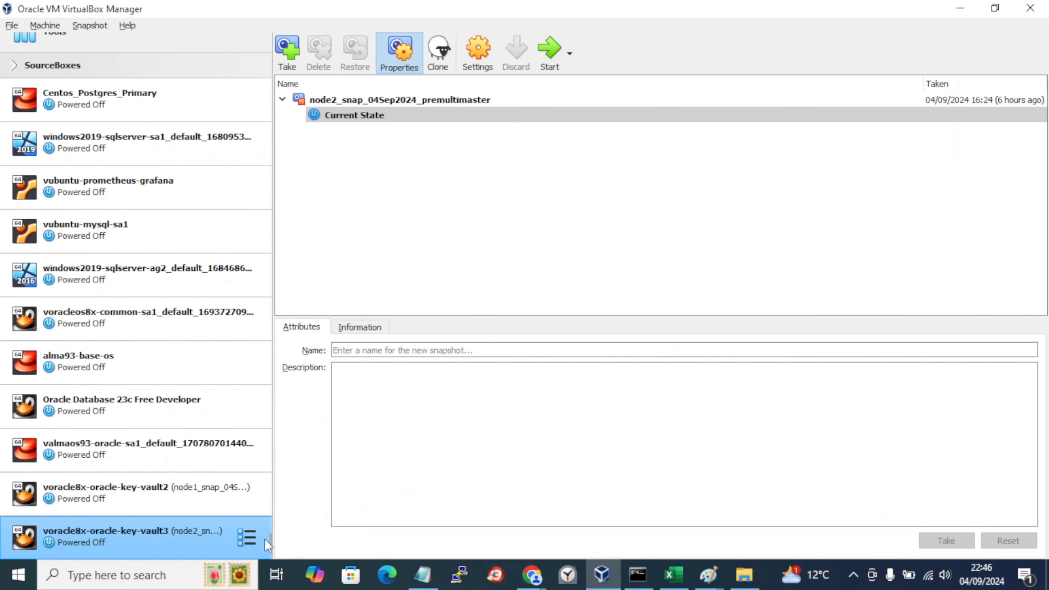
pyautogui.click(143, 511)
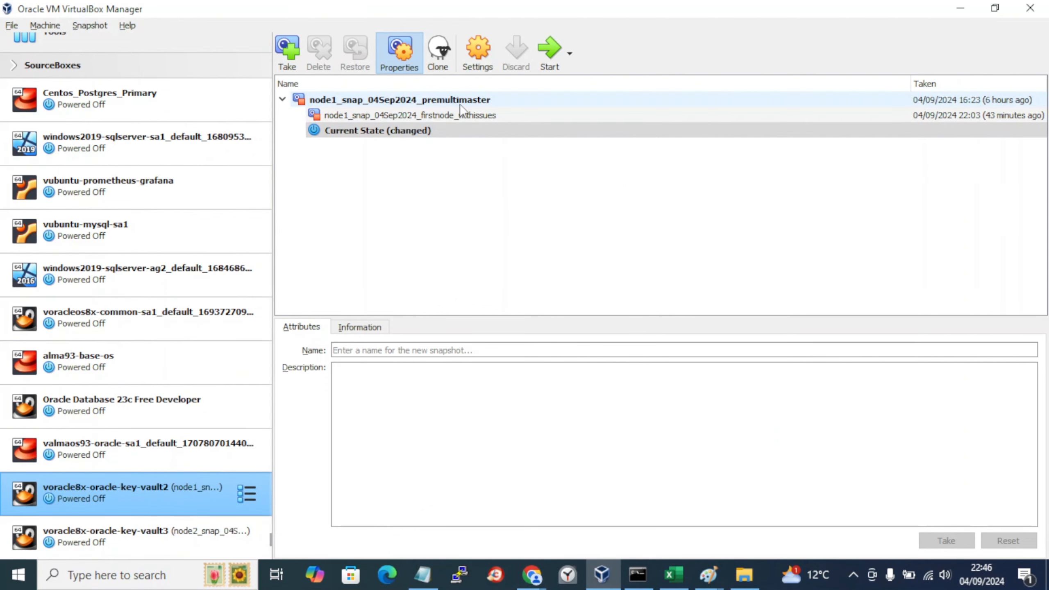
pyautogui.hotkey('alt', 'Tab')
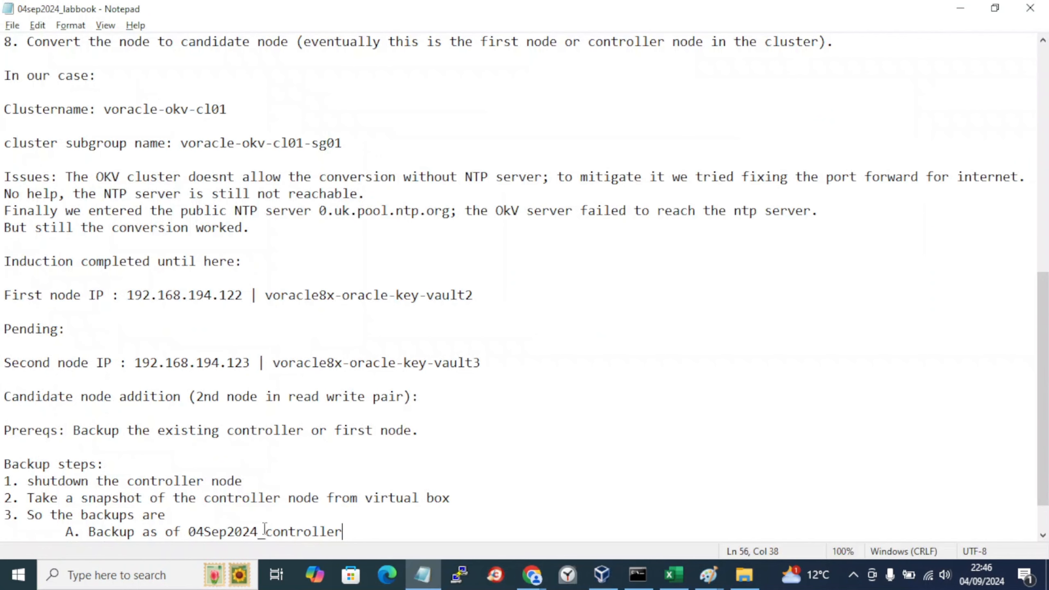
pyautogui.moveTo(266, 532); pyautogui.dragTo(370, 533)
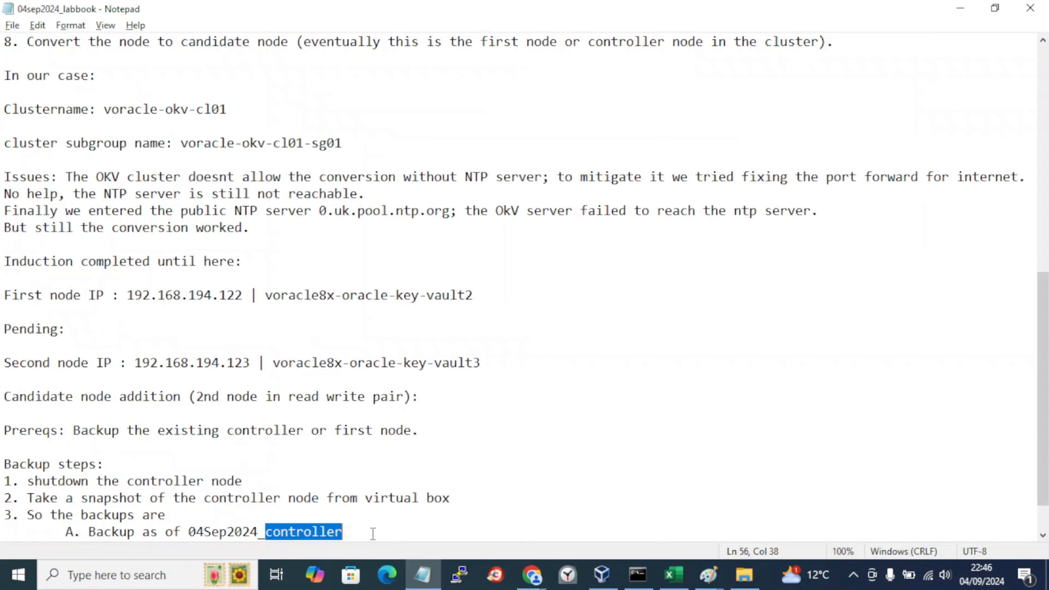
pyautogui.hotkey('alt', 'Tab')
pyautogui.hotkey('alt', 'Tab')
pyautogui.click(189, 533)
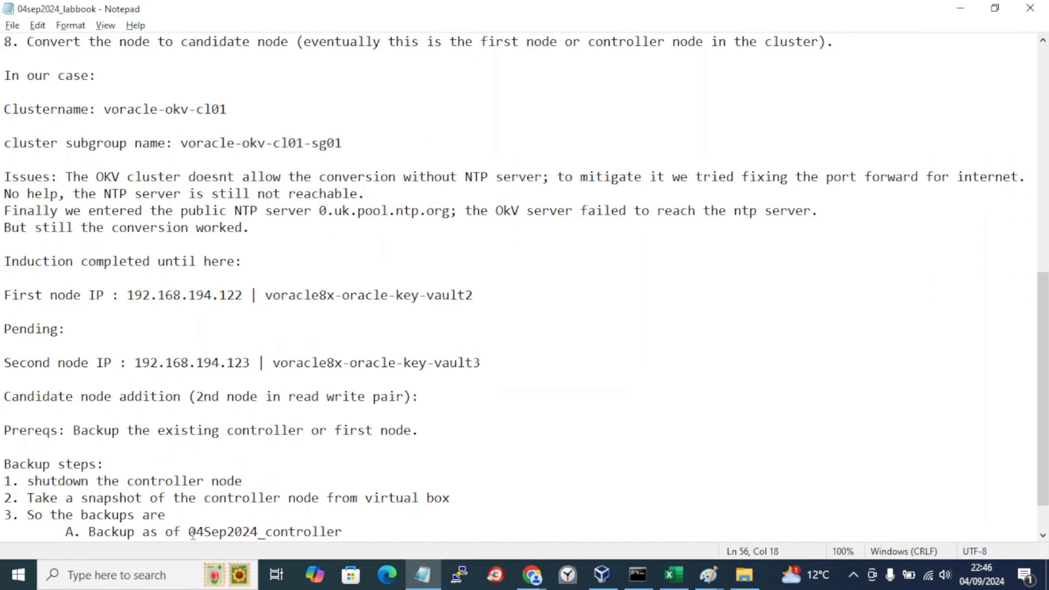
pyautogui.write('noee1_snap_')
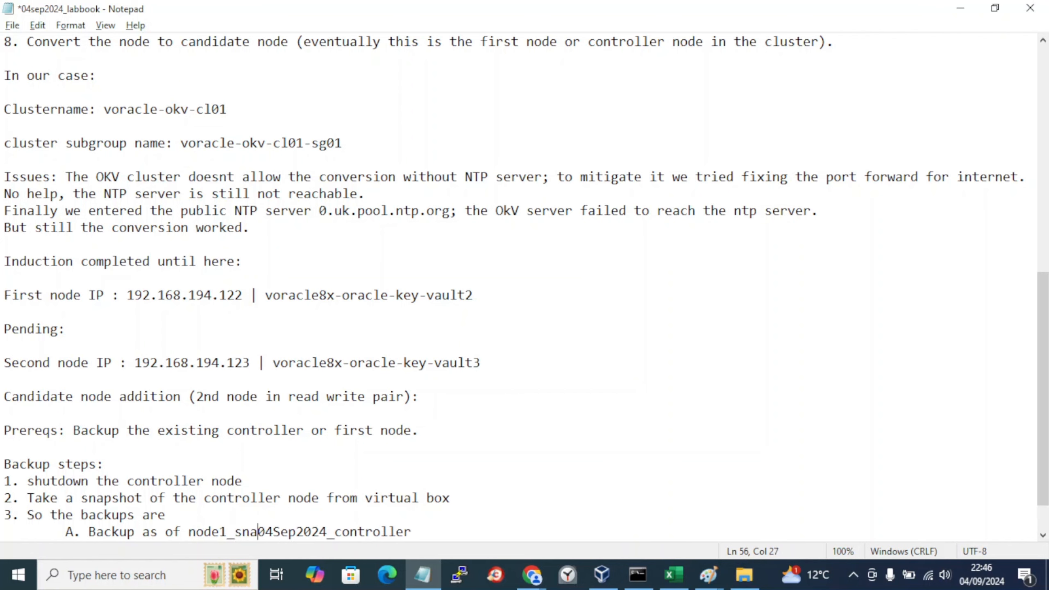
pyautogui.hotkey('alt', 'Tab')
pyautogui.hotkey('alt', 'Tab')
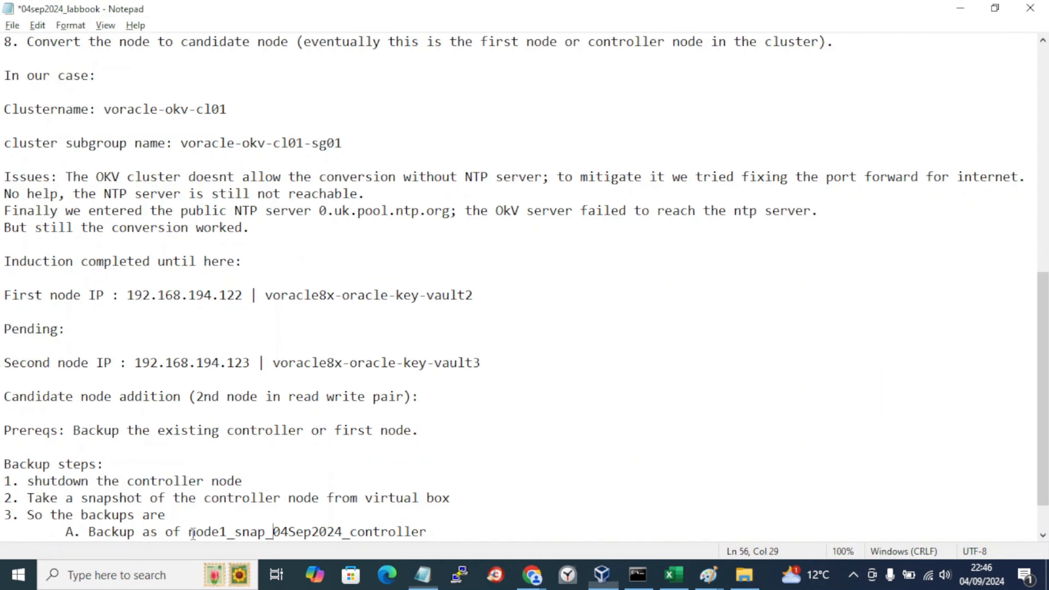
pyautogui.hotkey('alt', 'Tab')
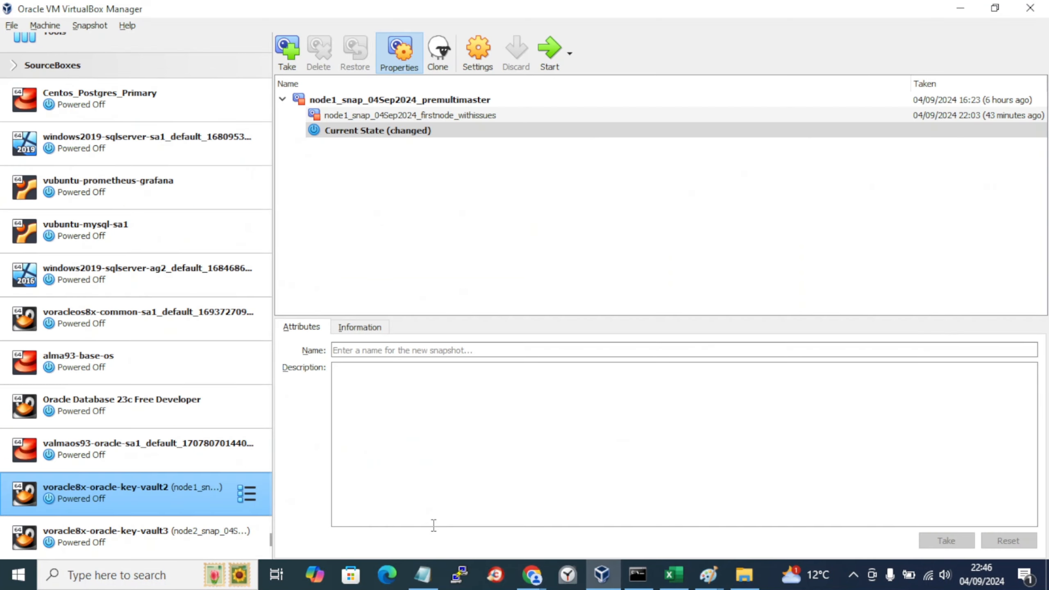
pyautogui.hotkey('alt', 'Tab')
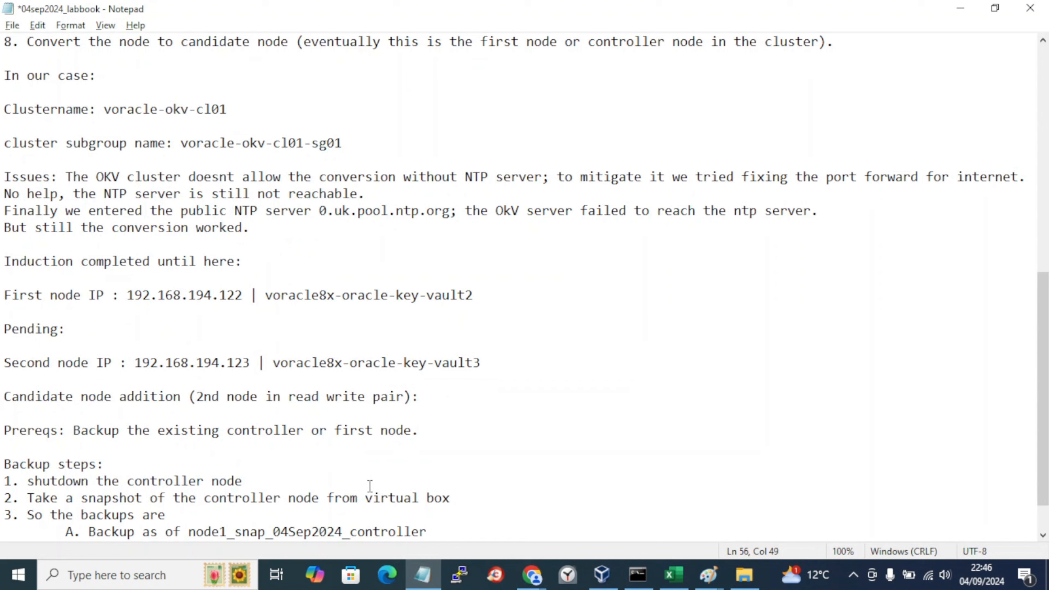
pyautogui.write('_success & nde')
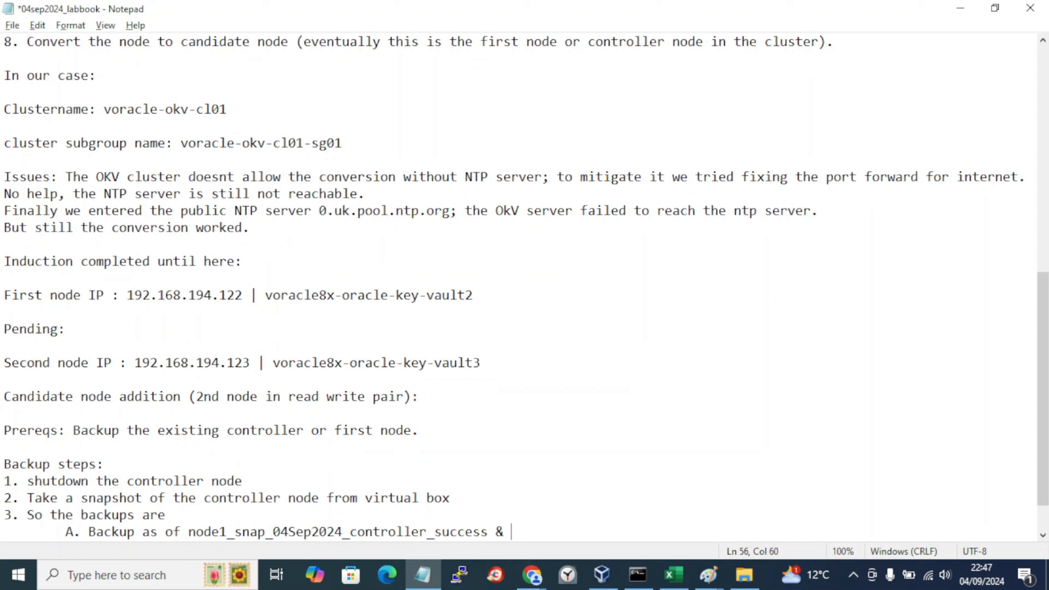
pyautogui.press('BackSpace')
pyautogui.press('BackSpace')
pyautogui.write('ode2_snap_')
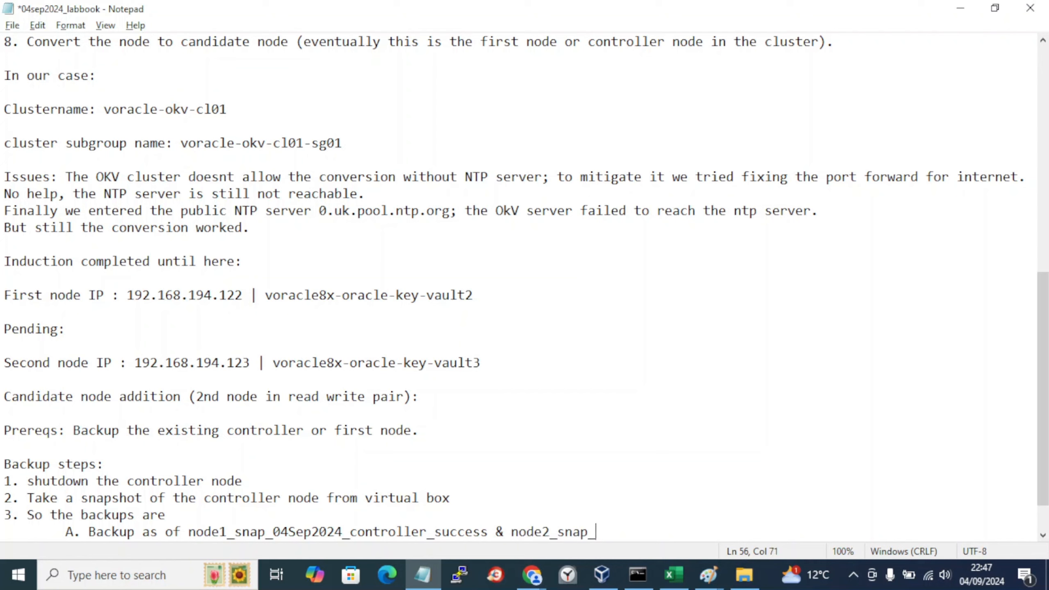
pyautogui.write('04sep2024')
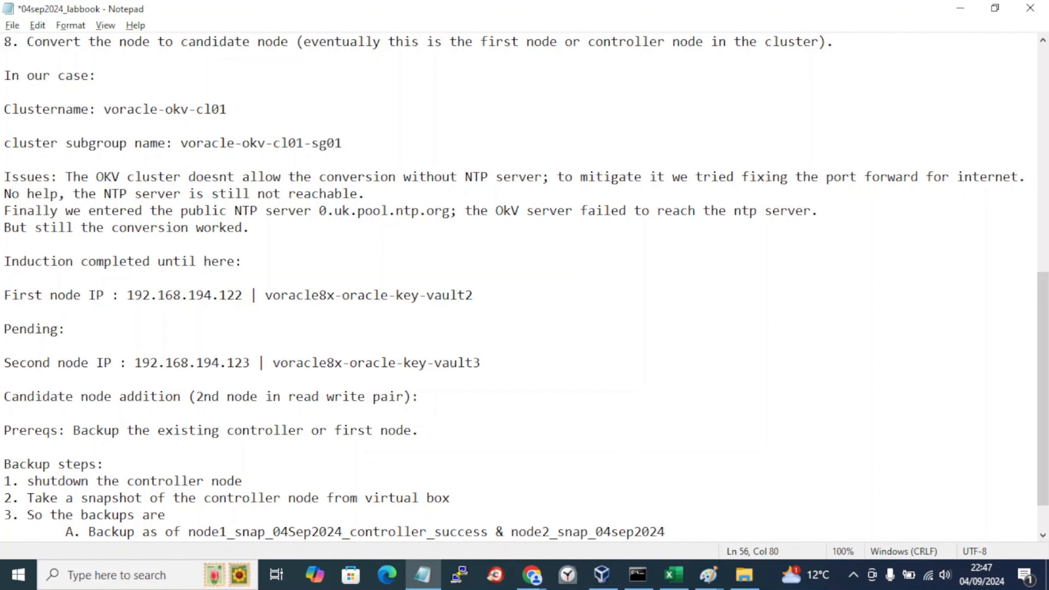
# Step: Complete the second name as node2_snap_04sep2024_premultimaster and save the labbook
pyautogui.hotkey('alt', 'Tab')
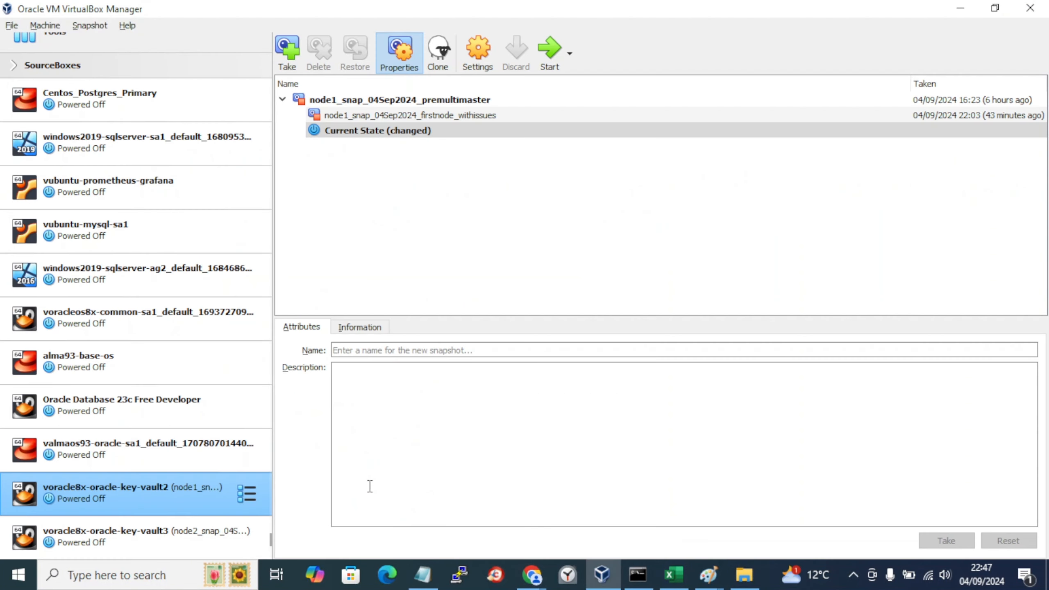
pyautogui.click(152, 555)
pyautogui.hotkey('alt', 'Tab')
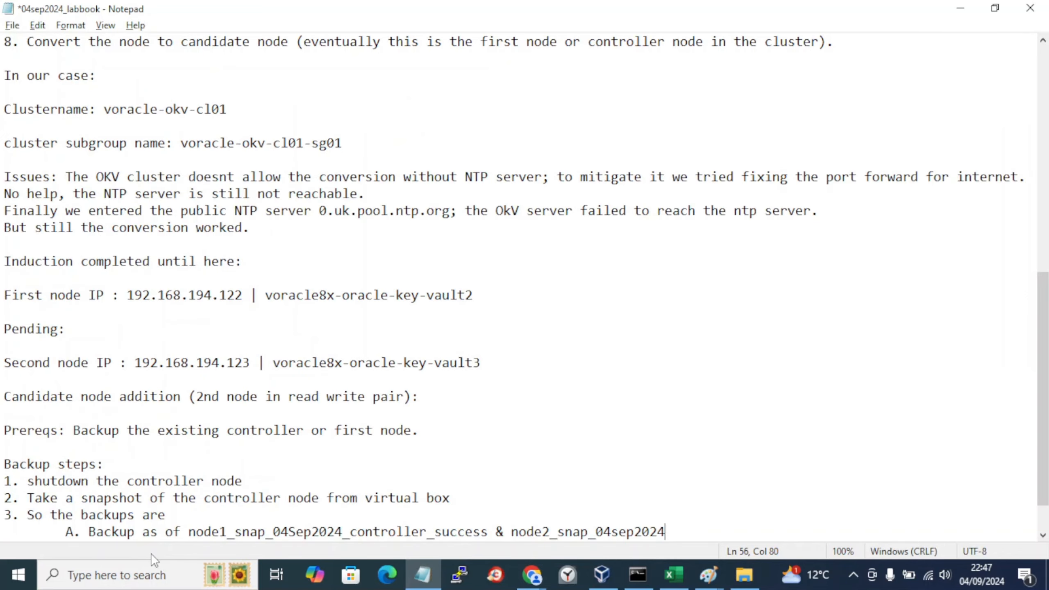
pyautogui.hotkey('alt', 'Tab')
pyautogui.hotkey('alt', 'Tab')
pyautogui.write('_premultimaster')
pyautogui.hotkey('ctrl', 's')
pyautogui.press('Return')
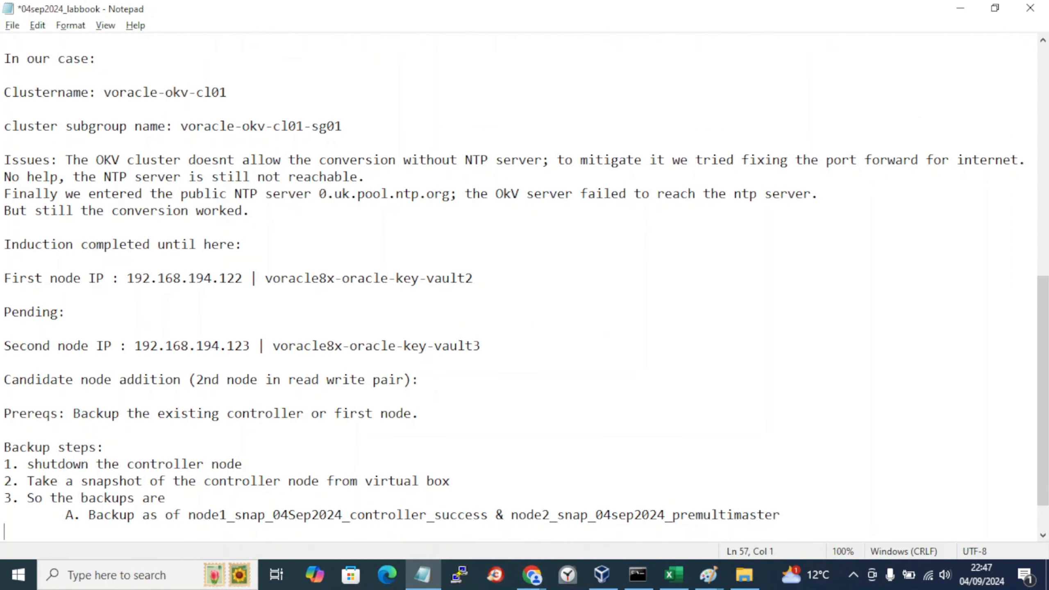
pyautogui.hotkey('ctrl', 's')
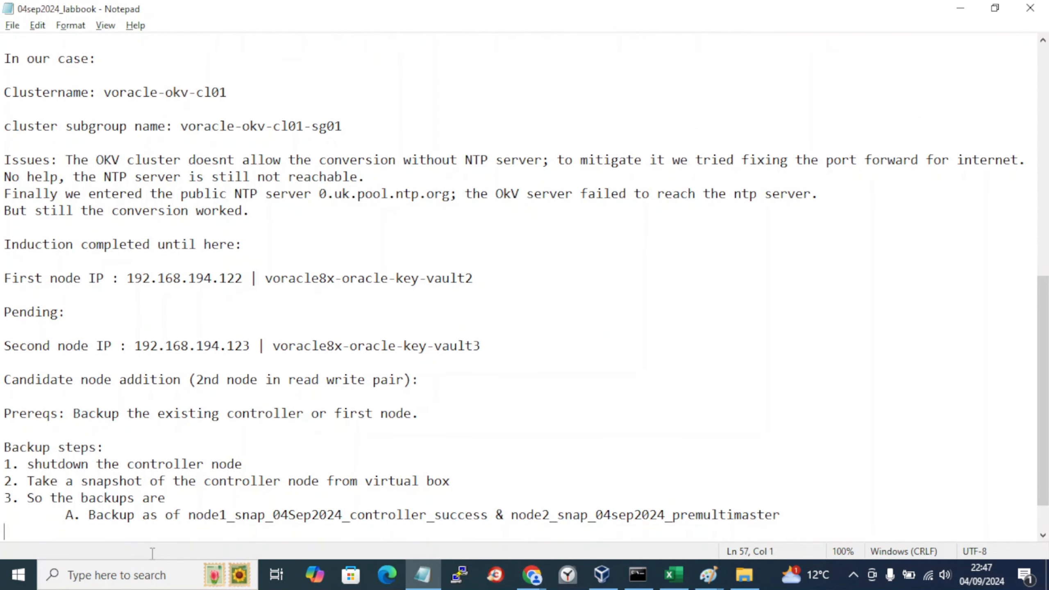
pyautogui.hotkey('alt', 'Tab')
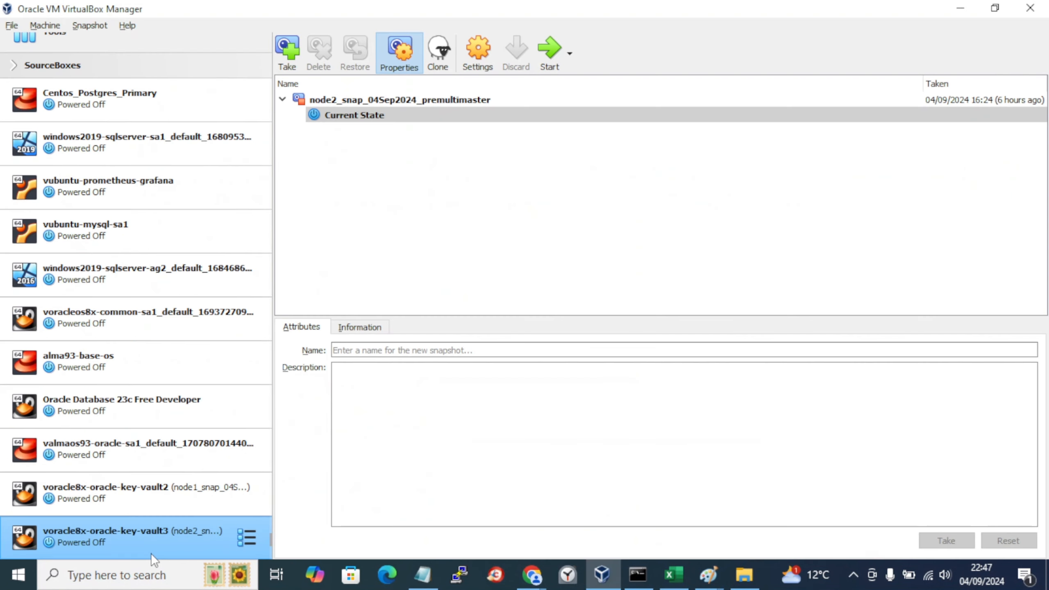
# Step: Reload the Key Vault Status page in Chrome, then select vault2's Current State in VirtualBox
pyautogui.click(159, 509)
pyautogui.click(568, 575)
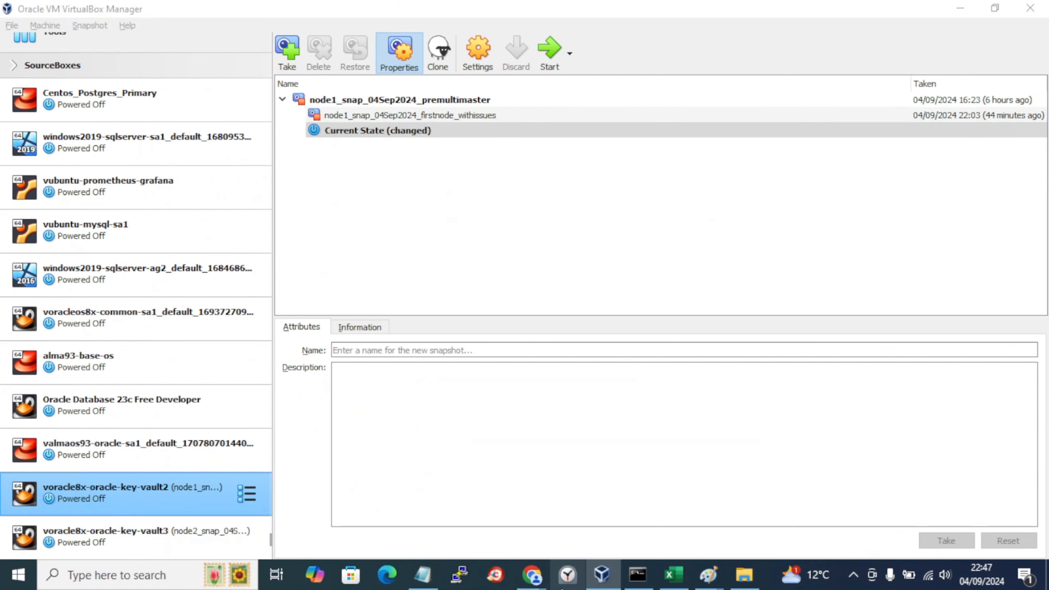
pyautogui.click(533, 579)
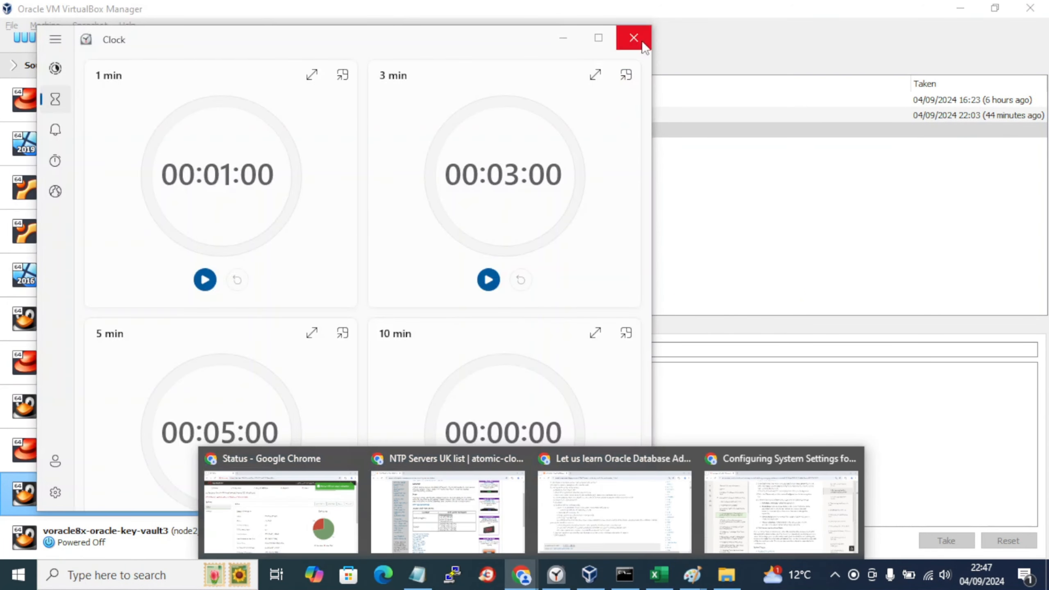
pyautogui.click(633, 38)
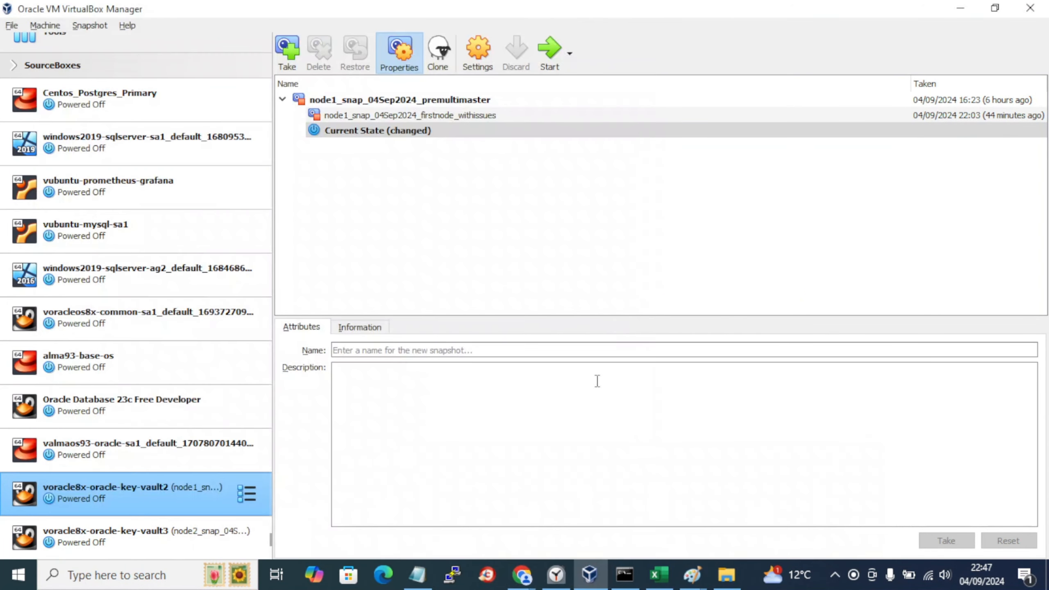
pyautogui.moveTo(517, 581)
pyautogui.click(314, 512)
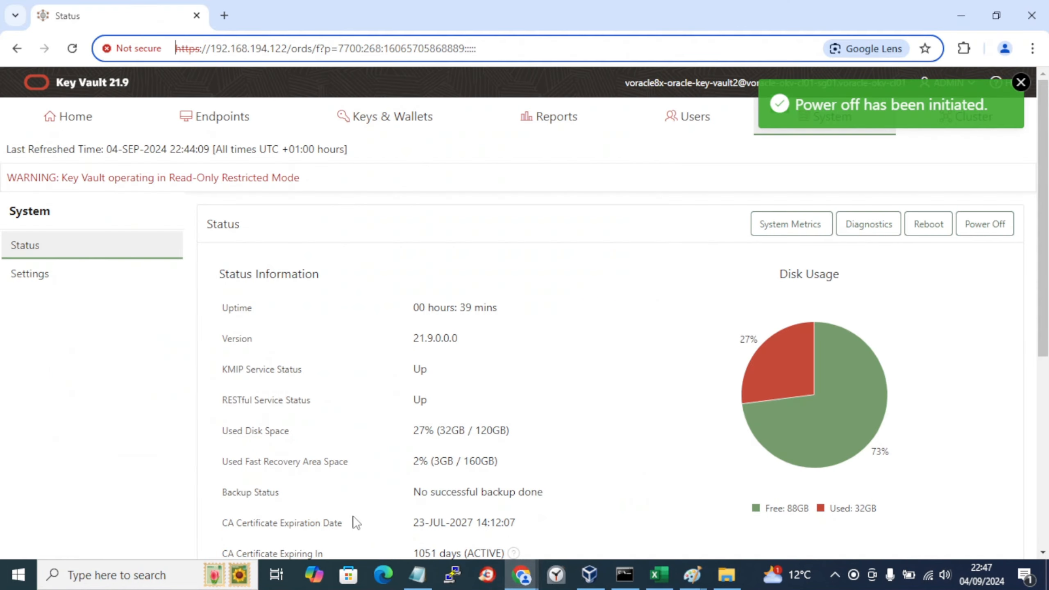
pyautogui.click(71, 48)
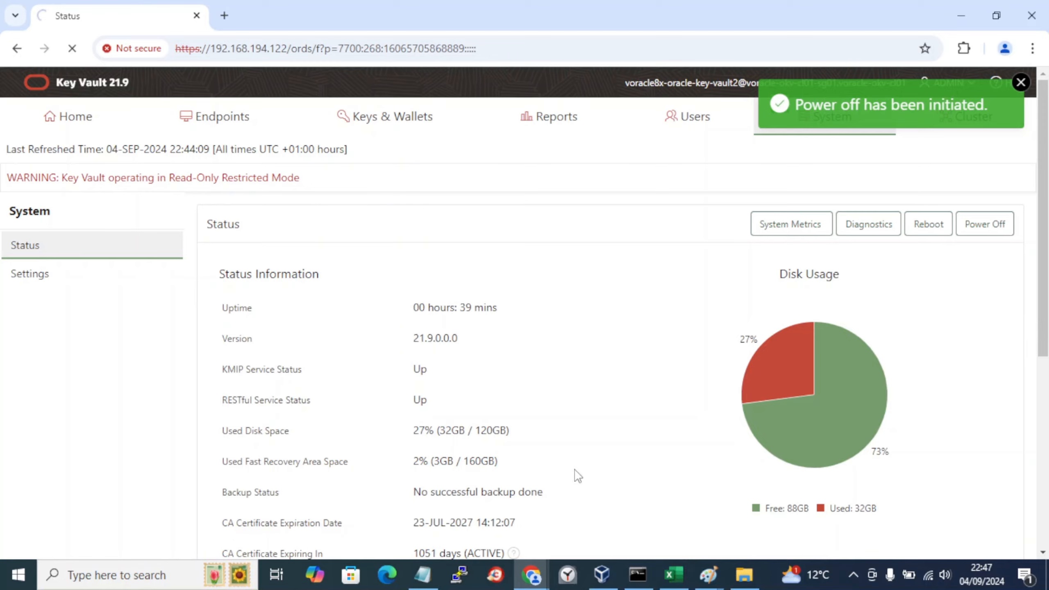
pyautogui.hotkey('alt', 'Tab')
pyautogui.hotkey('alt', 'Tab')
pyautogui.hotkey('alt', 'Tab')
pyautogui.hotkey('alt', 'Tab')
pyautogui.hotkey('alt', 'Tab')
pyautogui.click(382, 132)
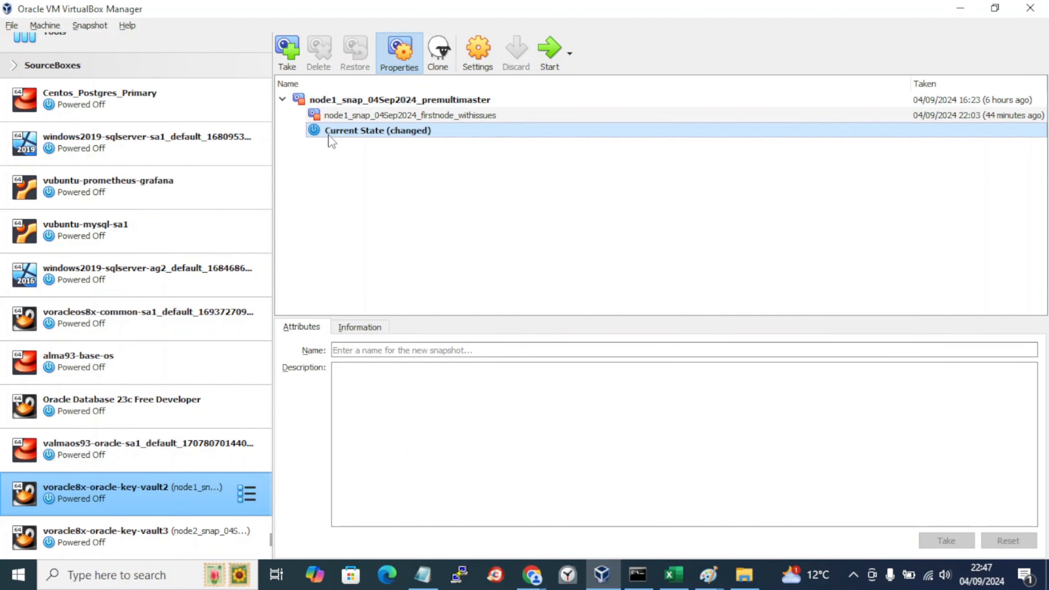
# Step: Take vault2 snapshot node1_snap_04Sep2024_controller_success, described 'This is a successful controller node snap'
pyautogui.click(291, 62)
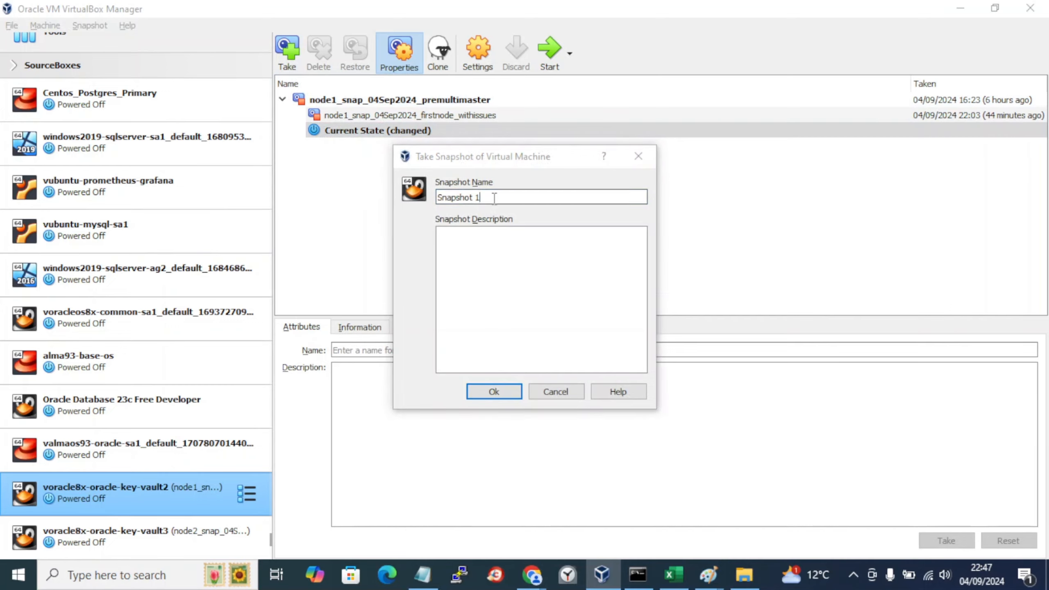
pyautogui.hotkey('alt', 'Tab')
pyautogui.hotkey('alt', 'Tab')
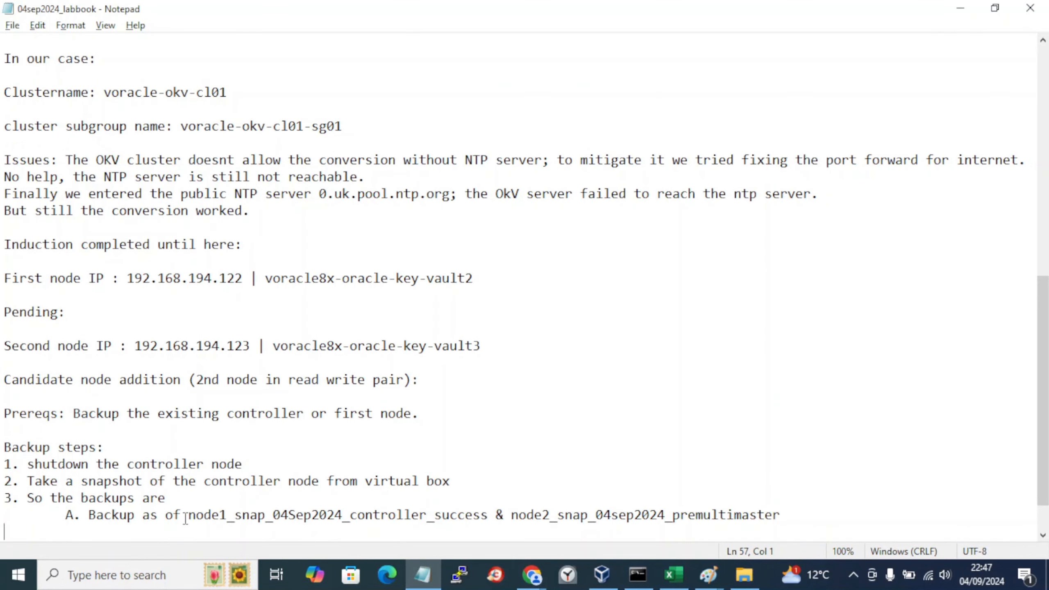
pyautogui.moveTo(191, 515); pyautogui.dragTo(486, 515)
pyautogui.hotkey('ctrl', 'c')
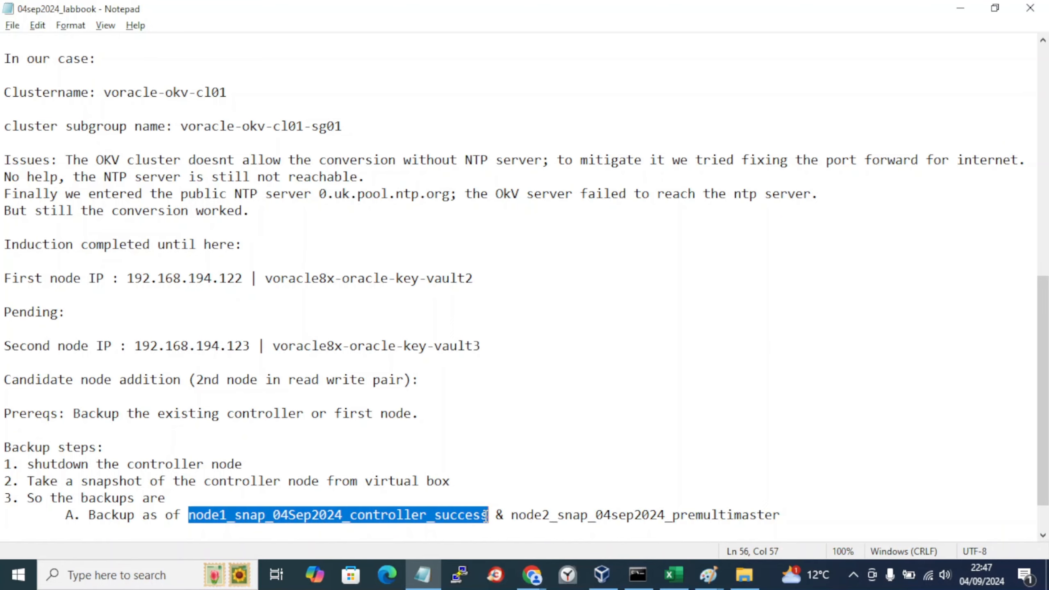
pyautogui.hotkey('alt', 'Tab')
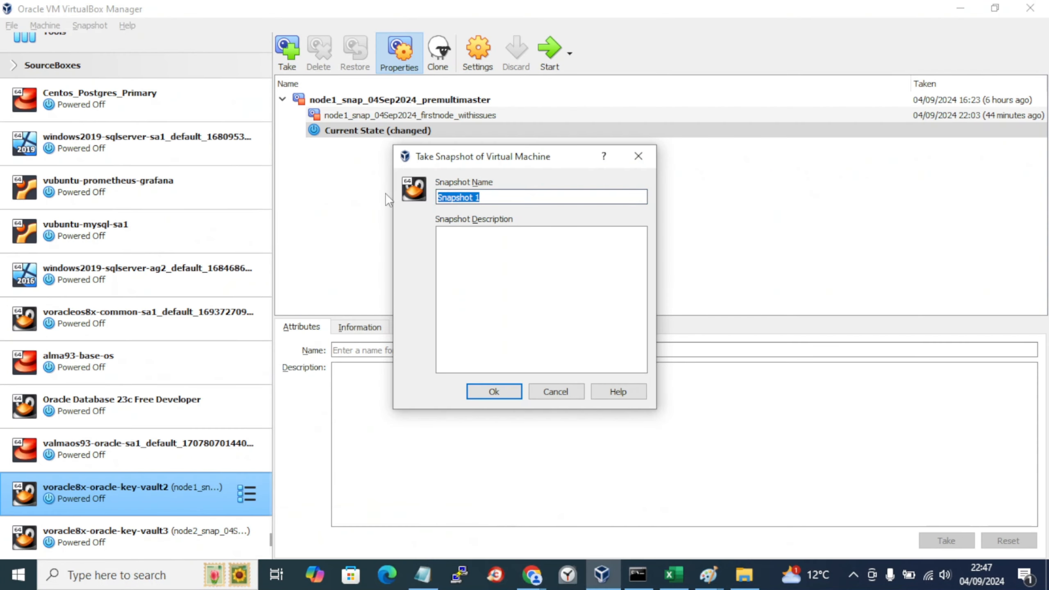
pyautogui.hotkey('ctrl', 'v')
pyautogui.click(530, 314)
pyautogui.write('Th')
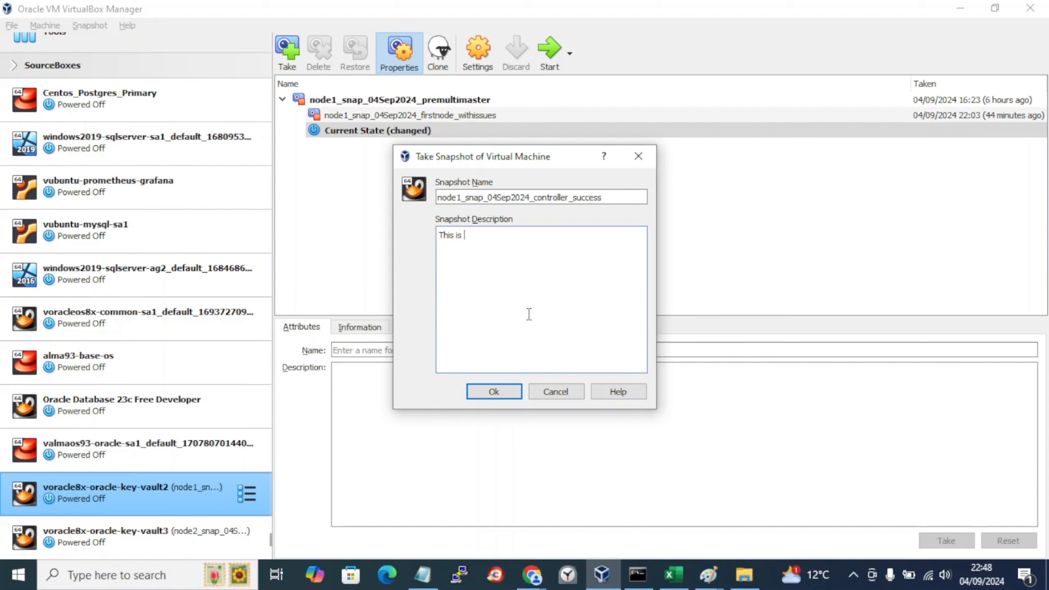
pyautogui.write('is is a successfulecontrl')
pyautogui.press('BackSpace')
pyautogui.write('oller node snap.')
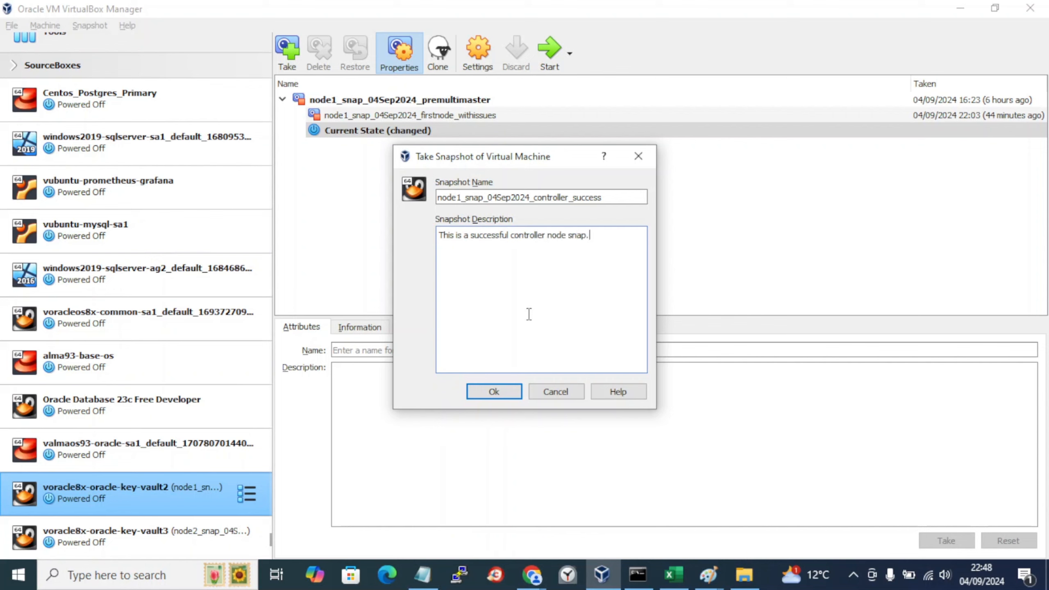
pyautogui.click(483, 394)
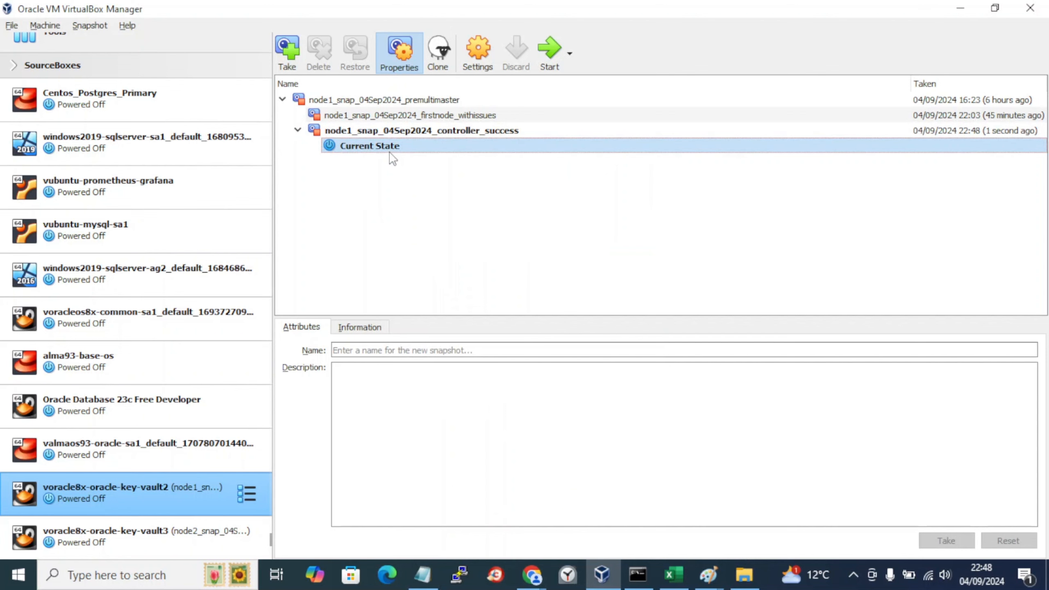
pyautogui.moveTo(377, 157)
pyautogui.hotkey('alt', 'Tab')
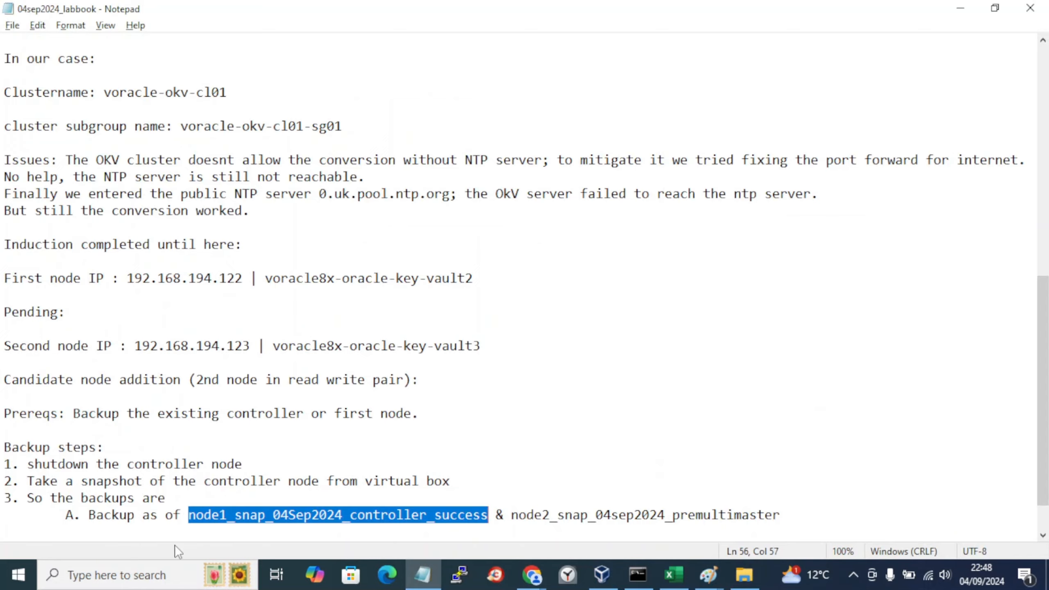
# Step: Select the node2 snapshot name on the labbook's 'A. Backup as of' line for editing
pyautogui.hotkey('alt', 'Tab')
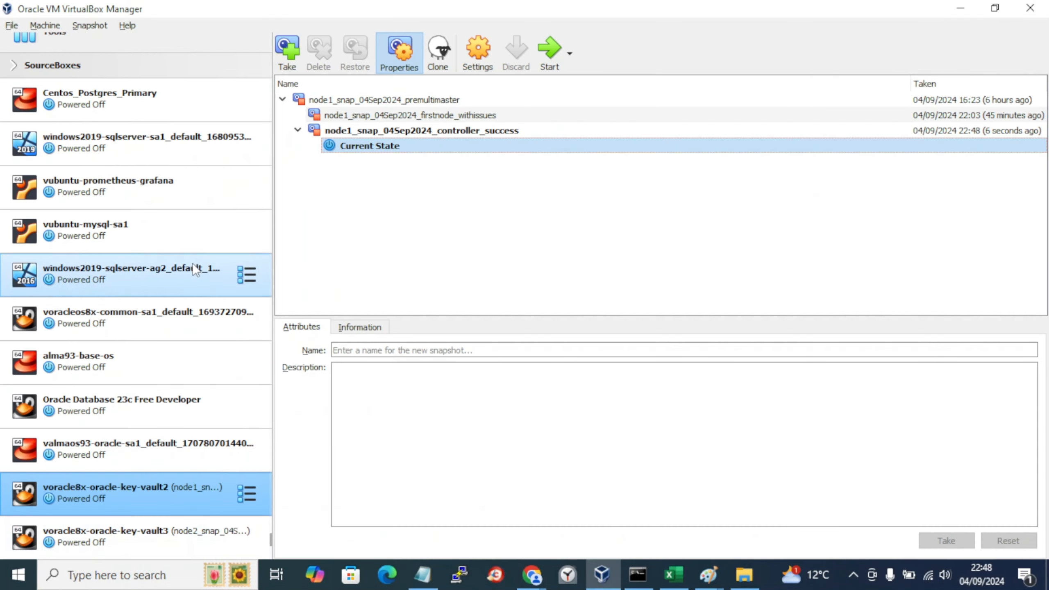
pyautogui.hotkey('alt', 'Tab')
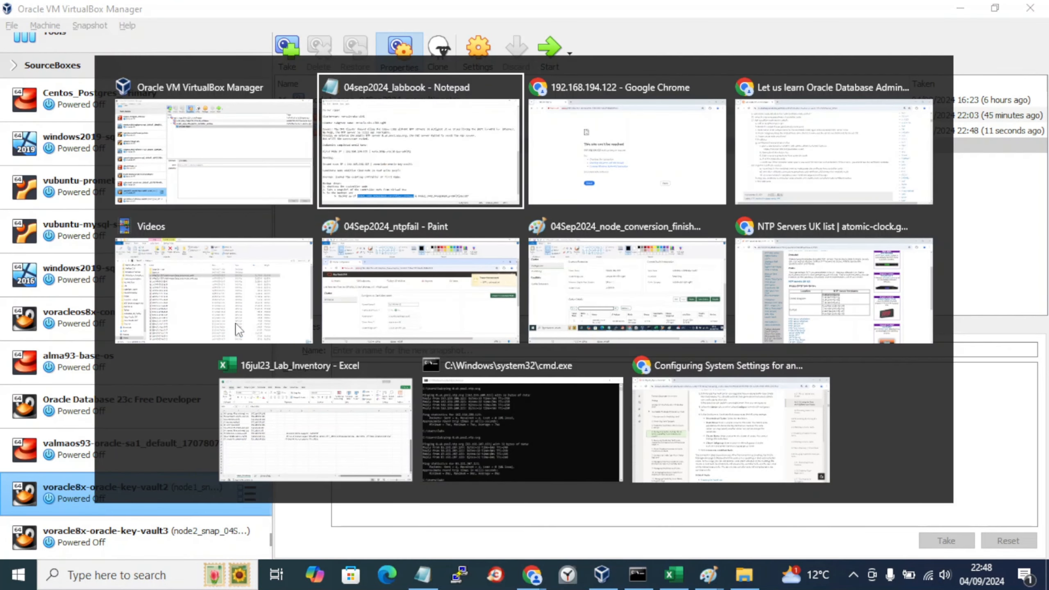
pyautogui.hotkey('alt', 'Tab')
pyautogui.hotkey('alt', 'Tab')
pyautogui.hotkey('alt', 'Tab')
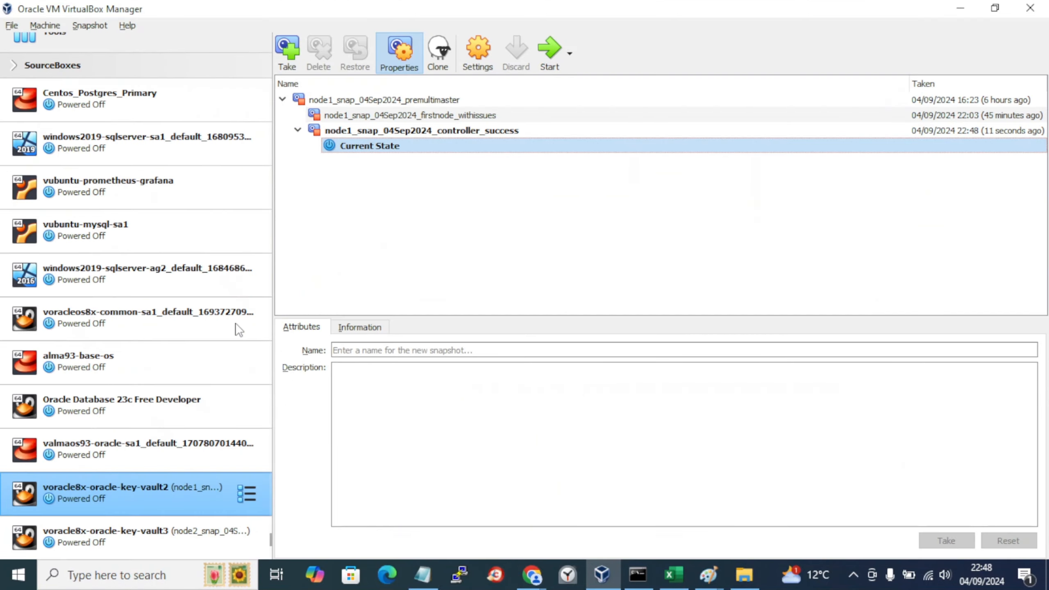
pyautogui.hotkey('alt', 'Tab')
pyautogui.hotkey('alt', 'Tab')
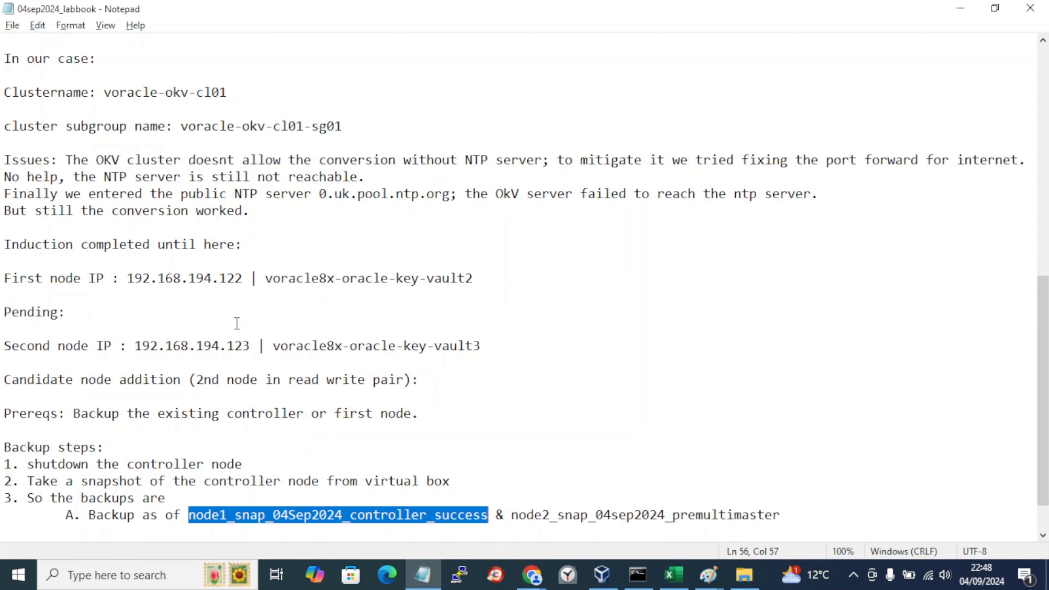
pyautogui.click(791, 518)
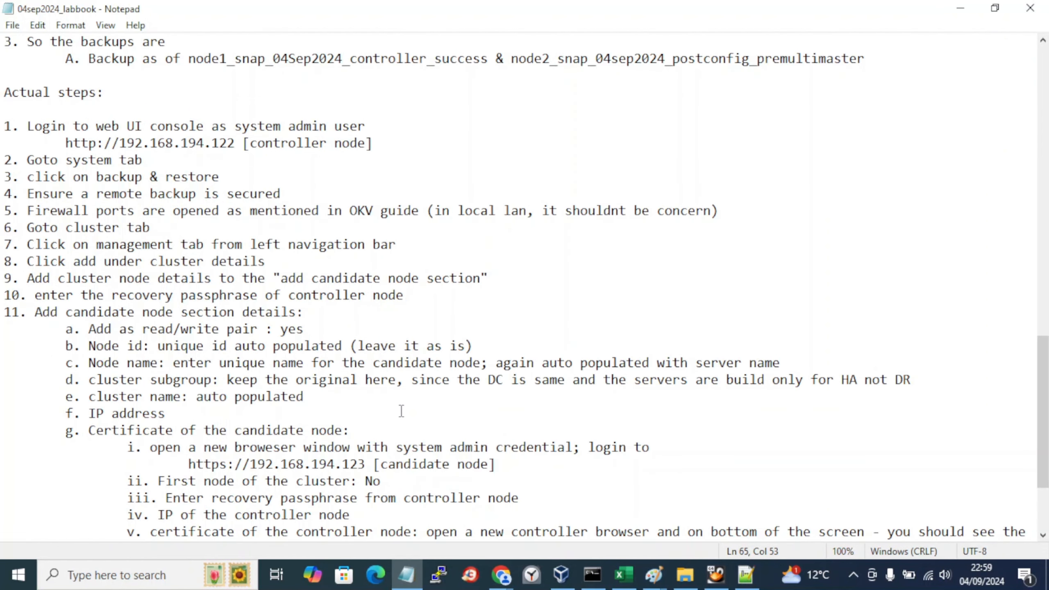
pyautogui.click(859, 575)
pyautogui.click(445, 244)
pyautogui.scroll(3, 445, 242)
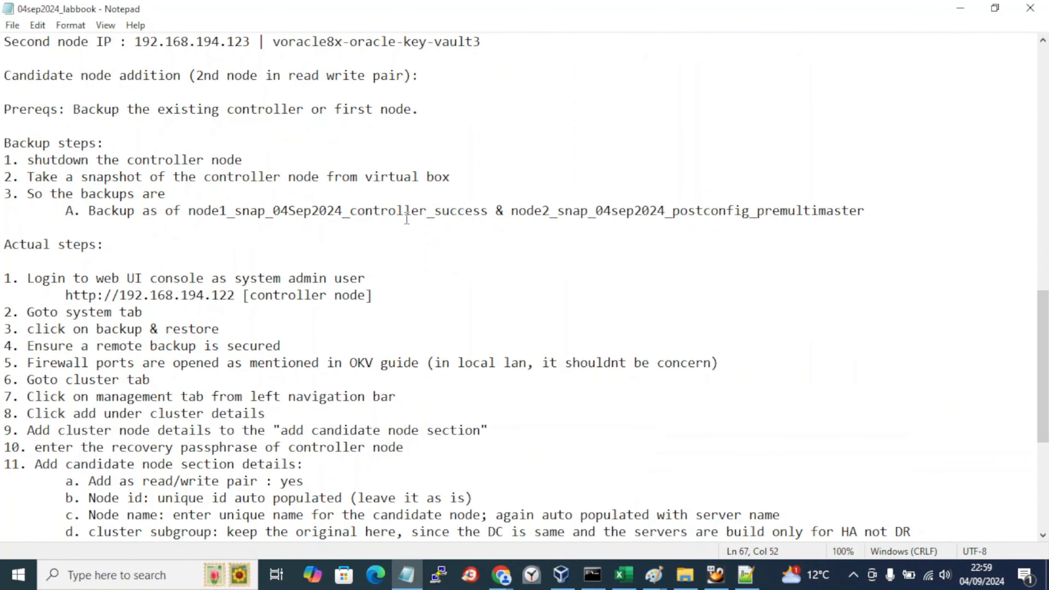
pyautogui.moveTo(508, 211); pyautogui.dragTo(860, 217)
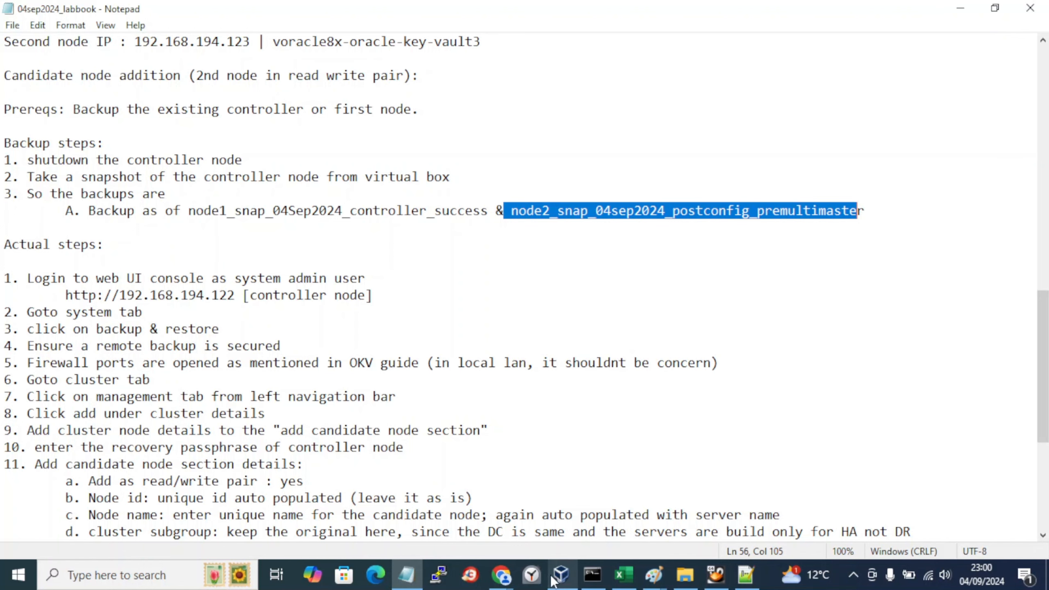
pyautogui.moveTo(508, 583)
pyautogui.click(750, 532)
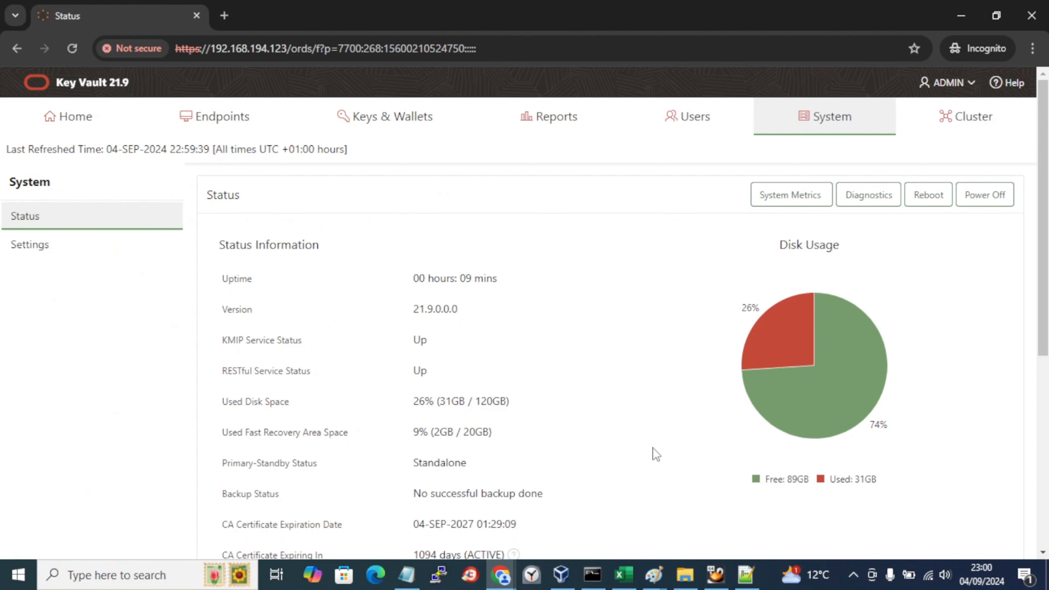
pyautogui.click(89, 253)
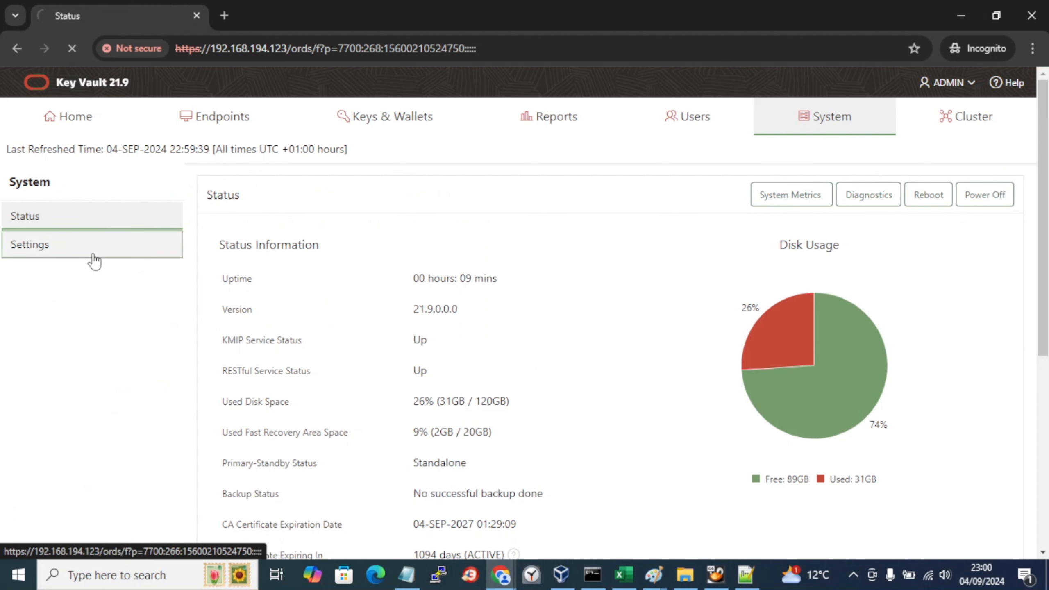
pyautogui.click(885, 281)
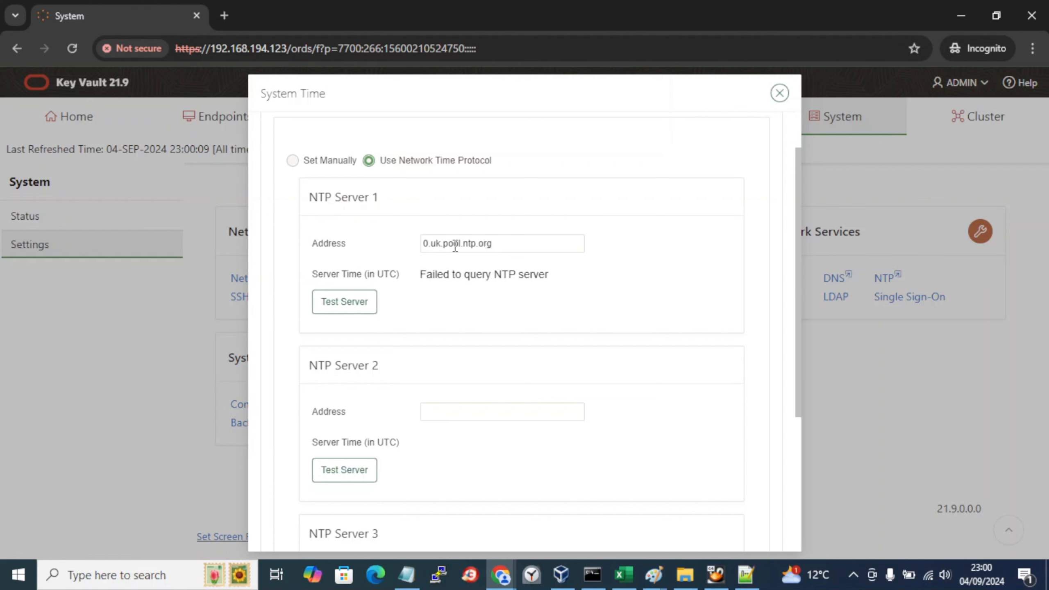
pyautogui.click(780, 93)
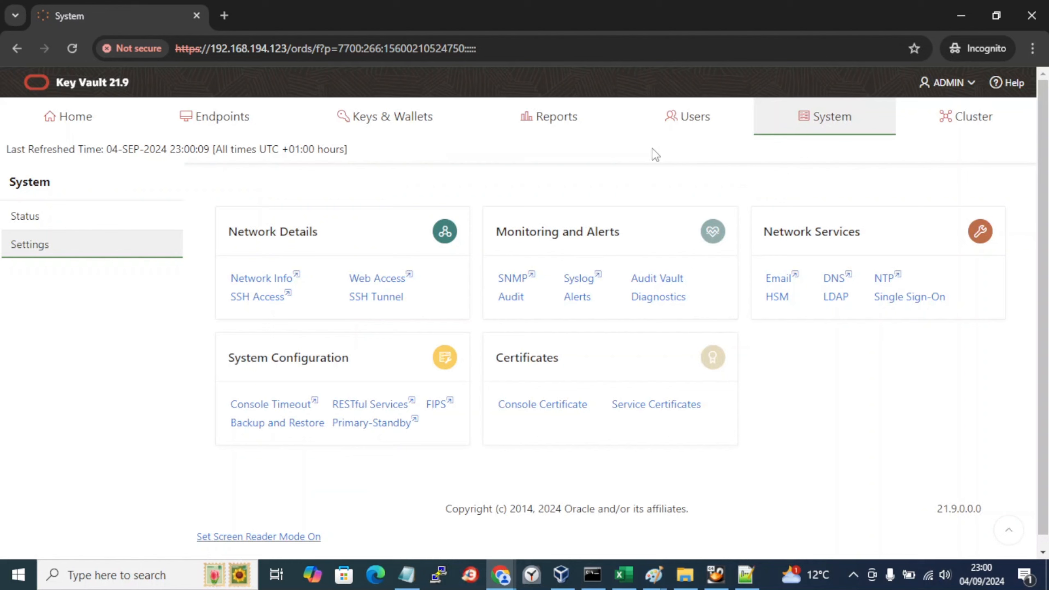
pyautogui.click(145, 230)
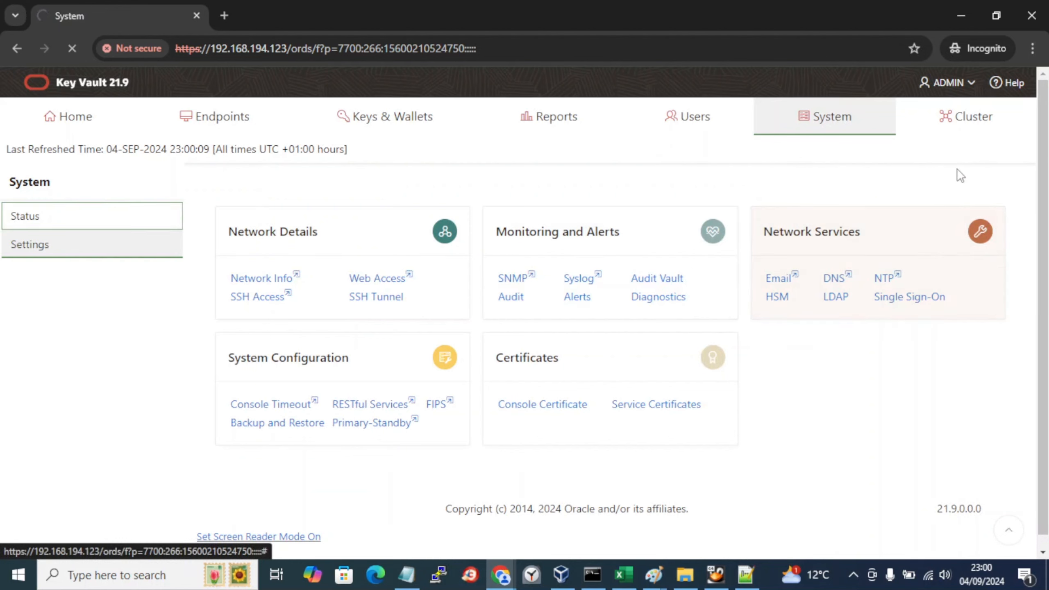
pyautogui.click(980, 131)
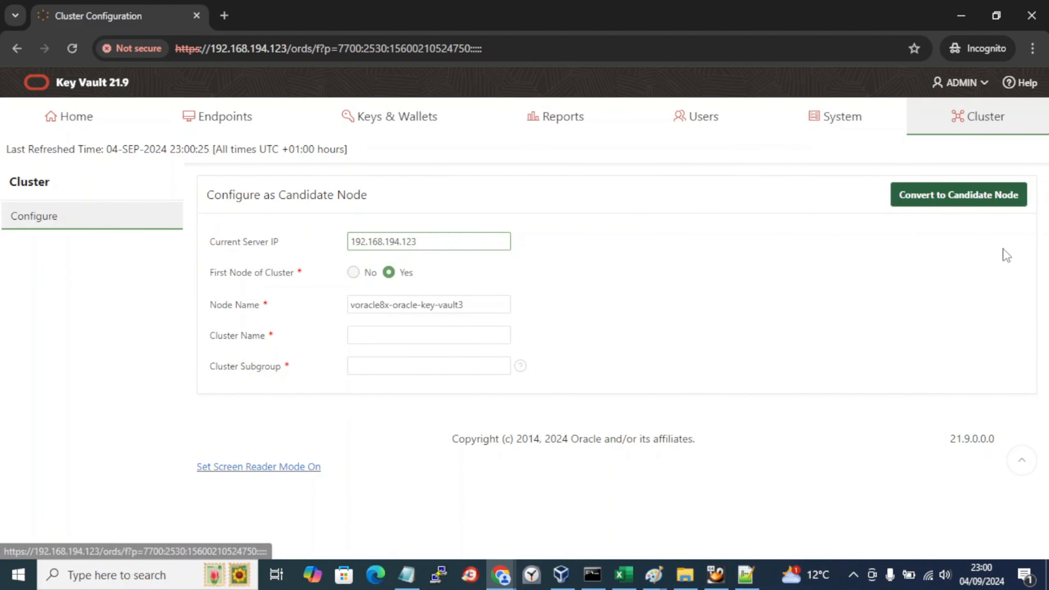
pyautogui.click(820, 126)
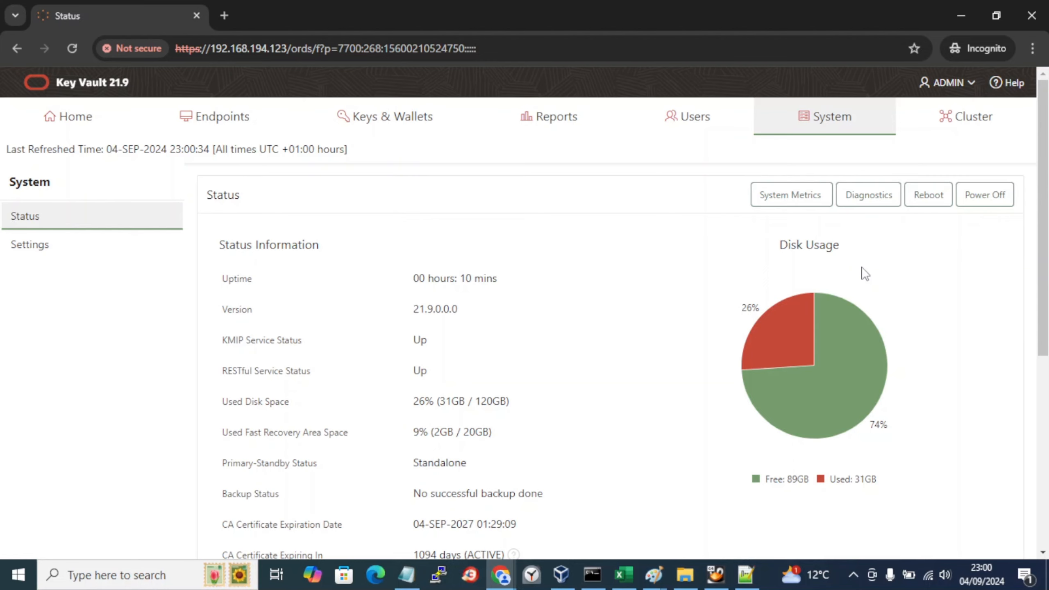
# Step: Power off the 192.168.194.123 Key Vault server and watch its VM console shut down
pyautogui.click(987, 194)
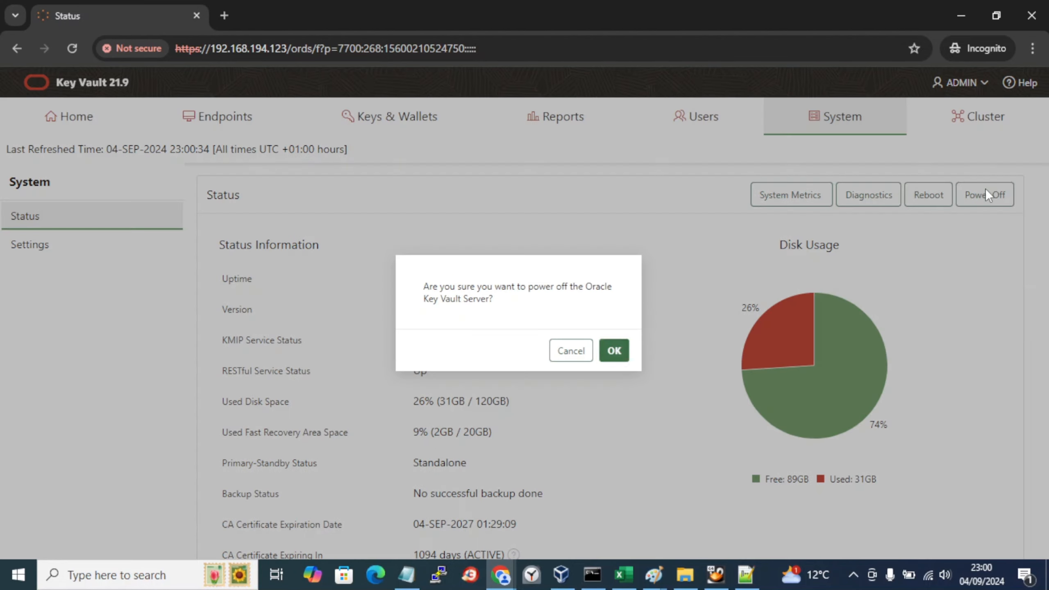
pyautogui.click(615, 355)
pyautogui.click(709, 579)
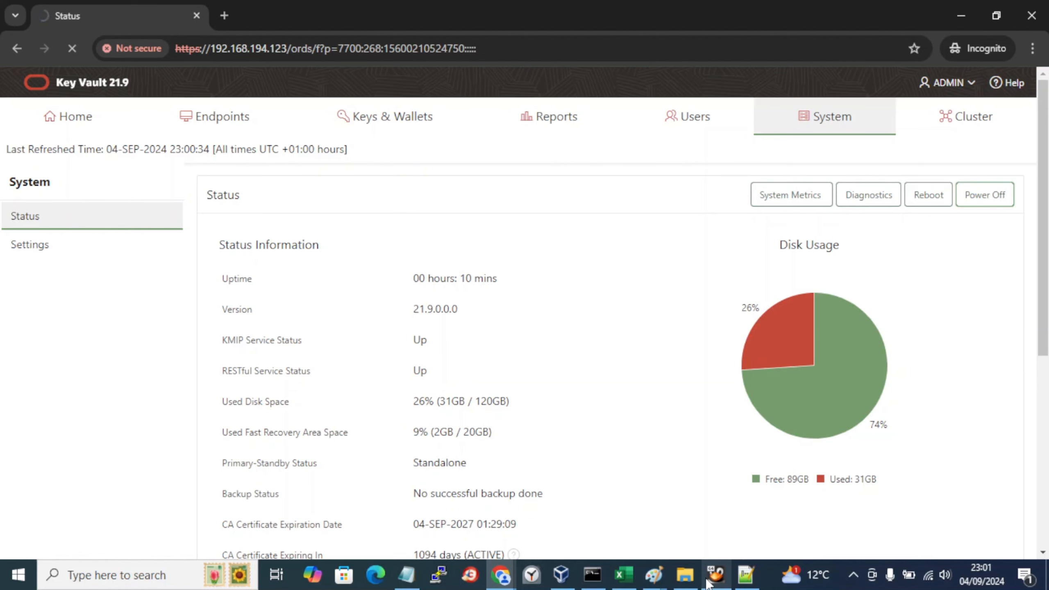
pyautogui.click(707, 579)
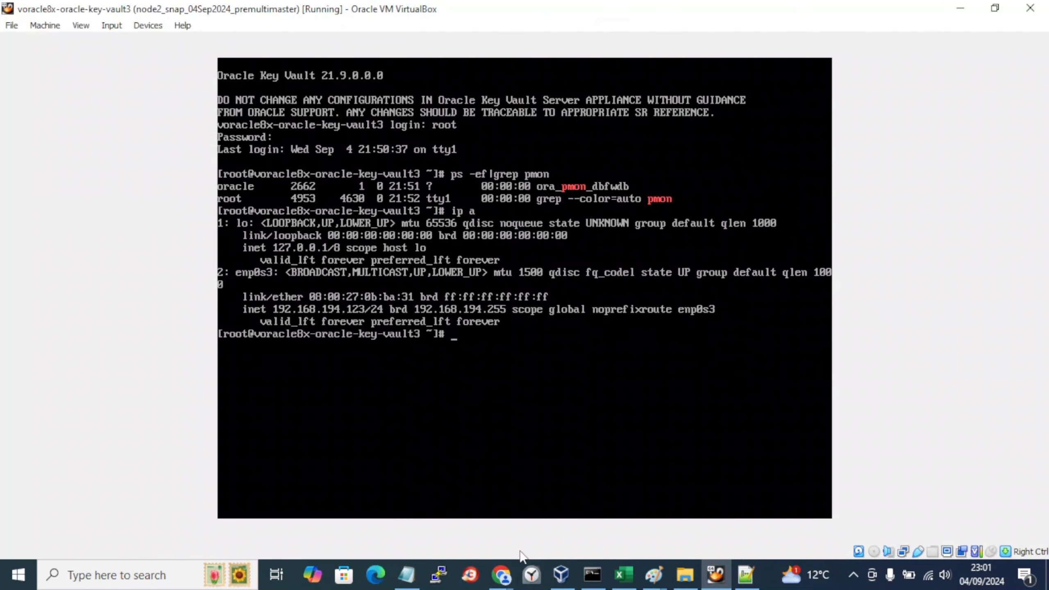
pyautogui.click(563, 577)
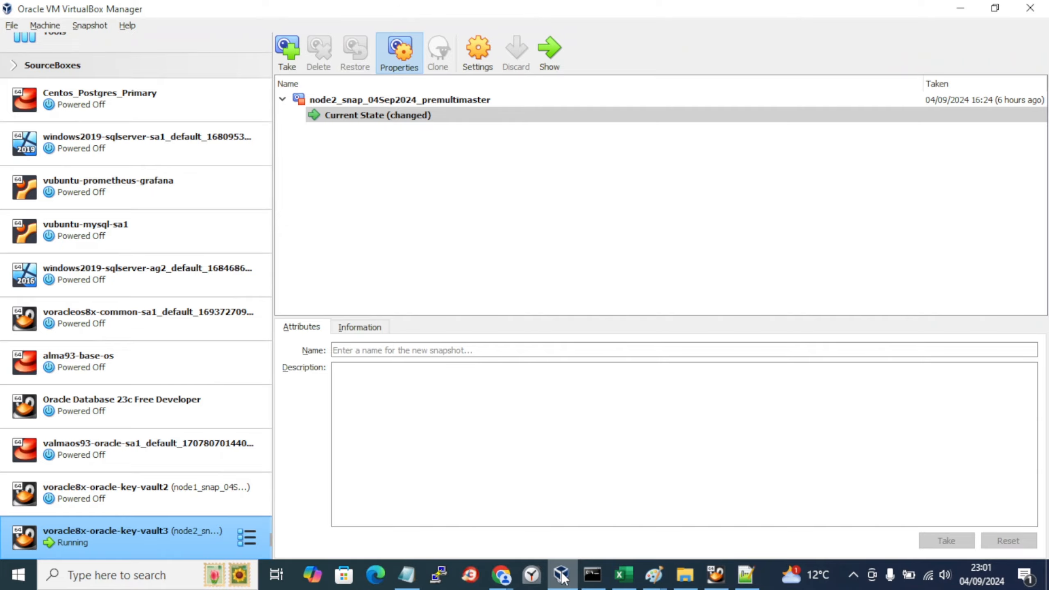
pyautogui.click(563, 577)
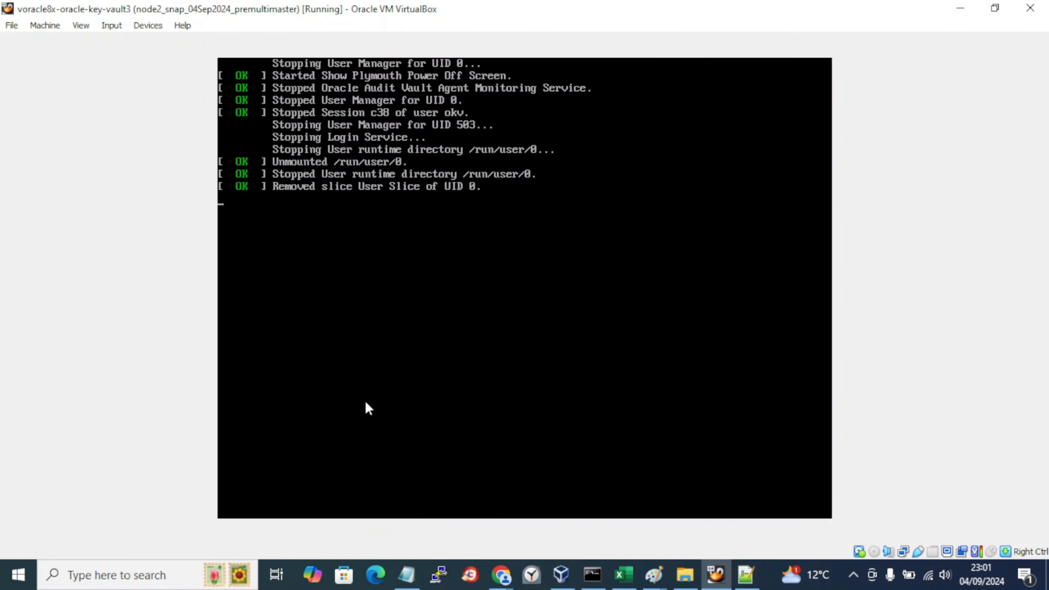
pyautogui.click(563, 578)
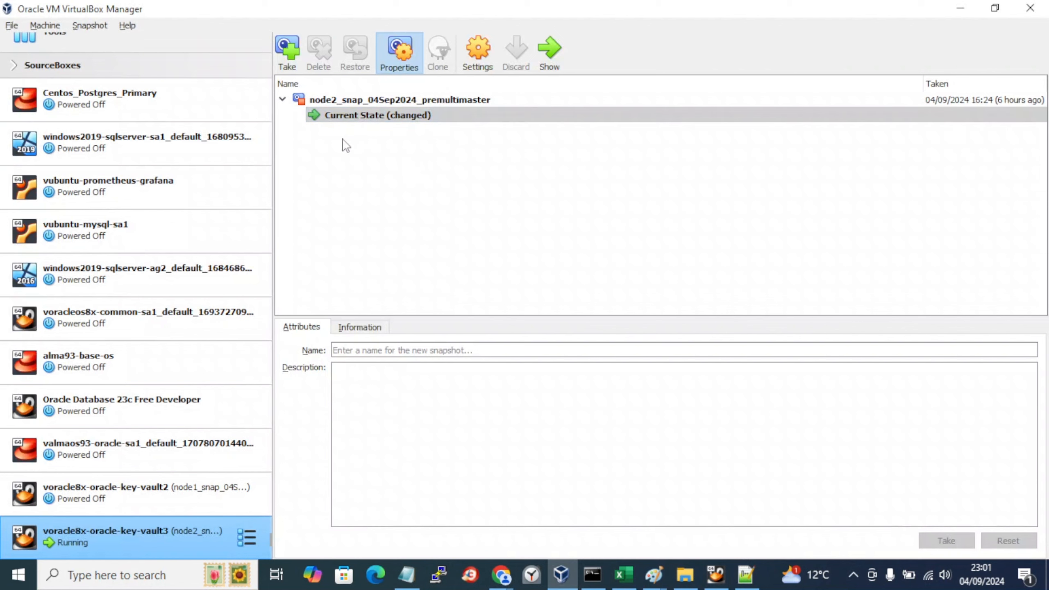
pyautogui.hotkey('alt', 'Tab')
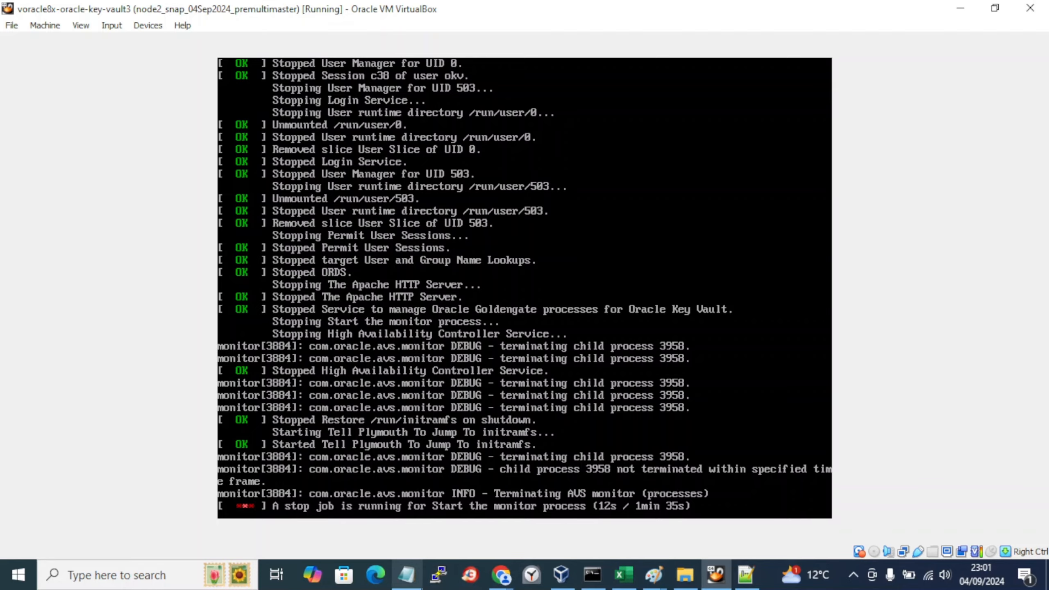
pyautogui.click(407, 575)
pyautogui.click(381, 515)
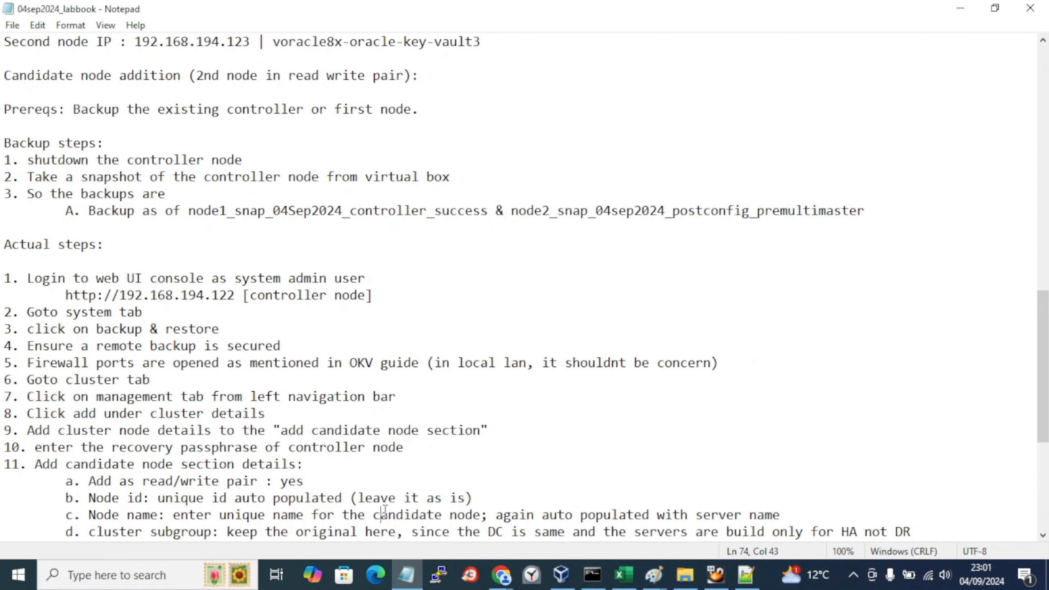
# Step: Start a new snapshot from vault3's Current State in VirtualBox Manager
pyautogui.click(126, 176)
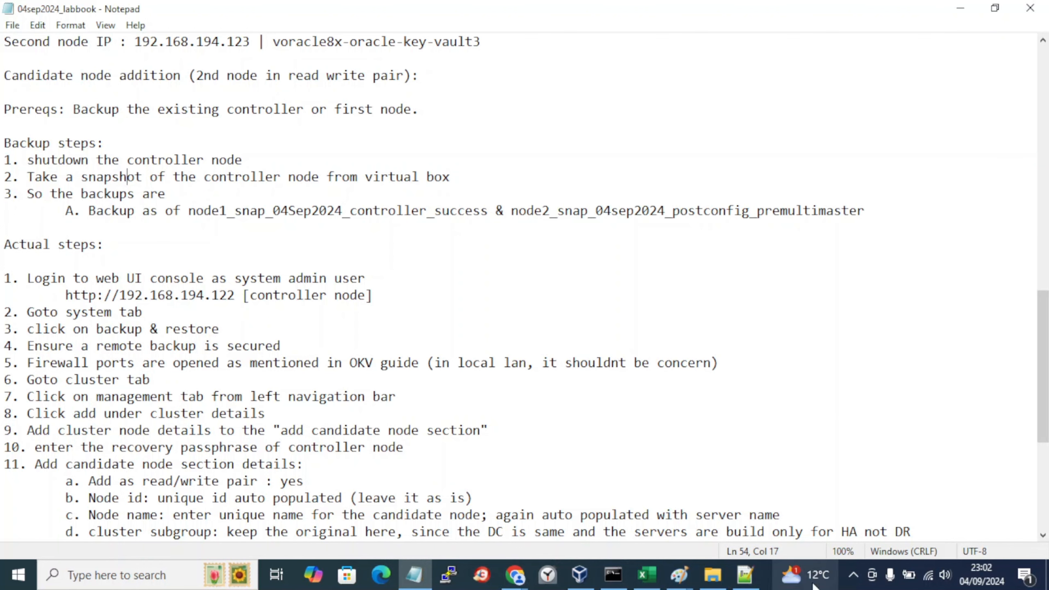
pyautogui.click(854, 575)
pyautogui.click(491, 346)
pyautogui.hotkey('alt', 'Tab')
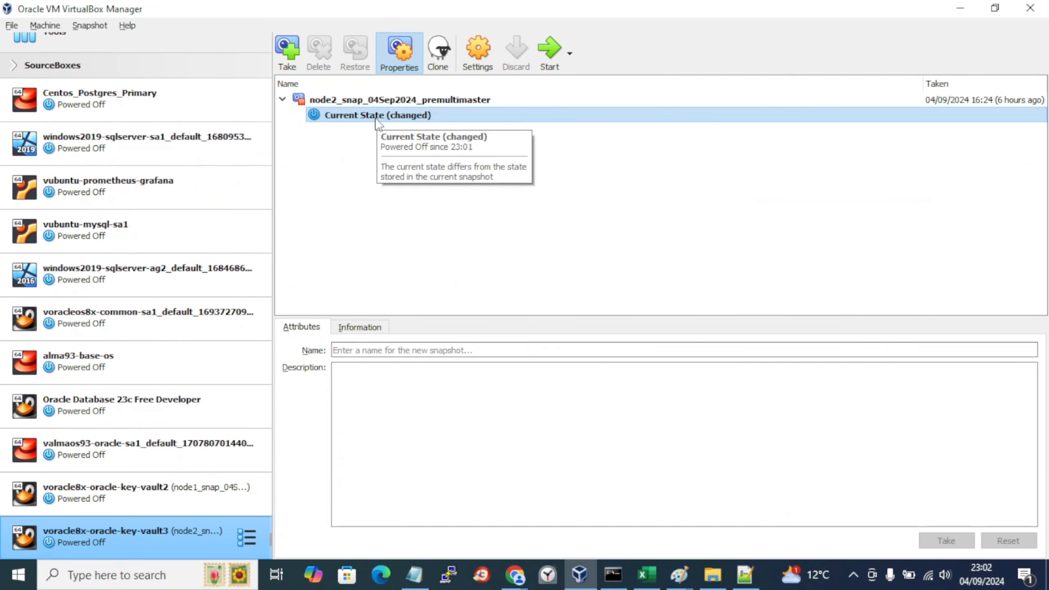
pyautogui.rightClick(375, 117)
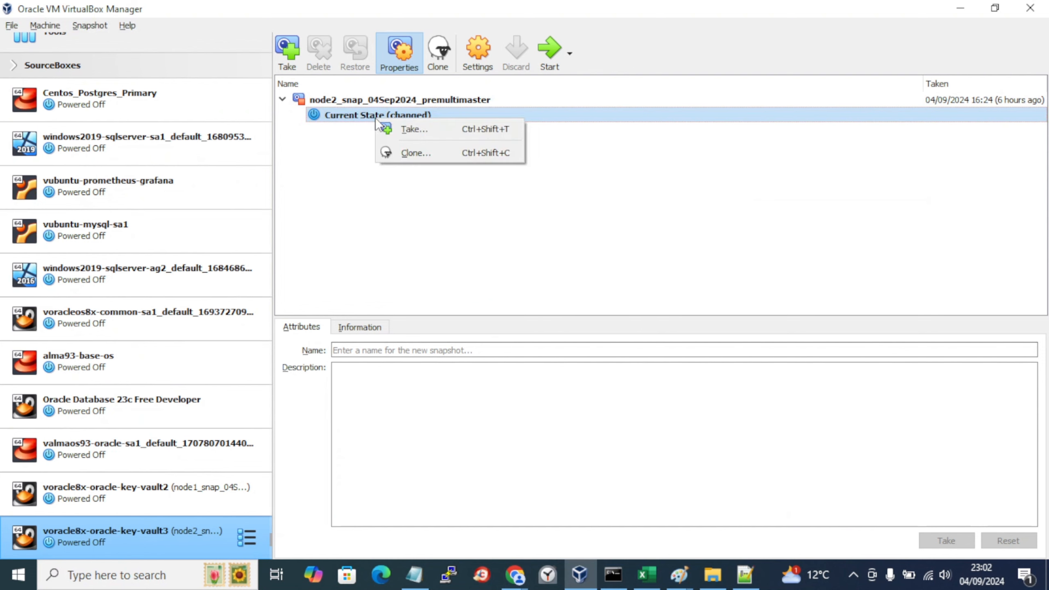
pyautogui.click(387, 132)
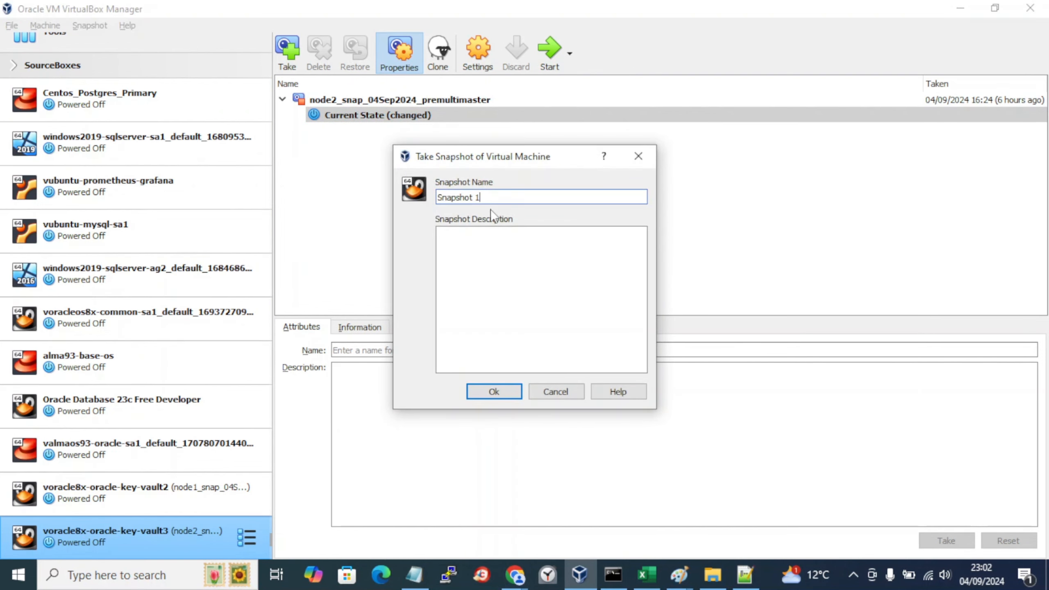
# Step: Name it node2_snap_04sep2024_postconfig_premultimaster, describe post-node-creation config complete, and create it
pyautogui.hotkey('alt', 'Tab')
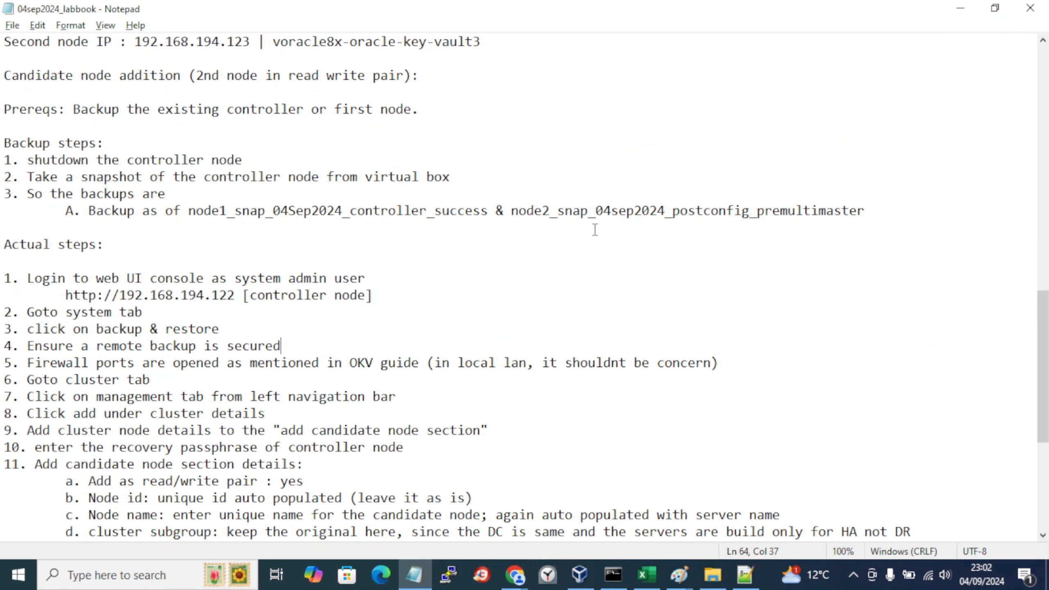
pyautogui.moveTo(511, 211); pyautogui.dragTo(867, 211)
pyautogui.hotkey('ctrl', 'c')
pyautogui.hotkey('alt', 'Tab')
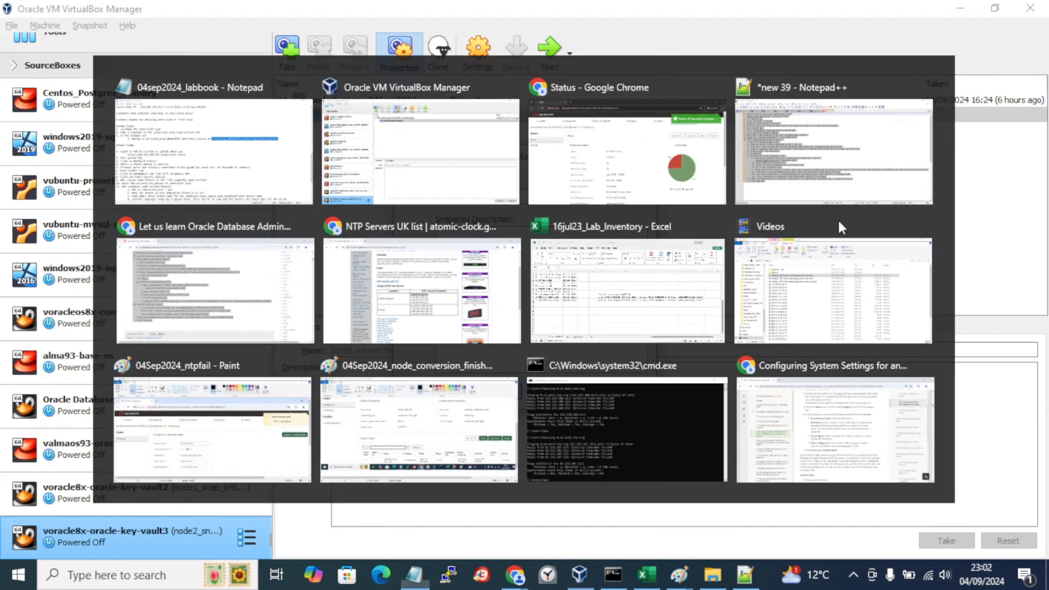
pyautogui.click(537, 196)
pyautogui.hotkey('ctrl', 'a')
pyautogui.hotkey('ctrl', 'v')
pyautogui.click(567, 310)
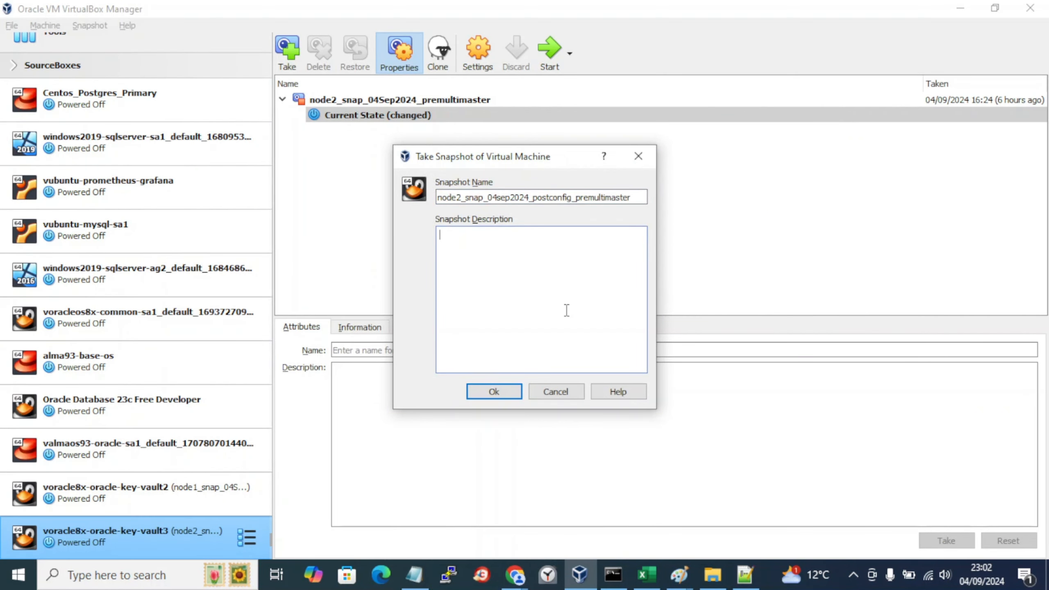
pyautogui.write('node 2 snap after post node creation')
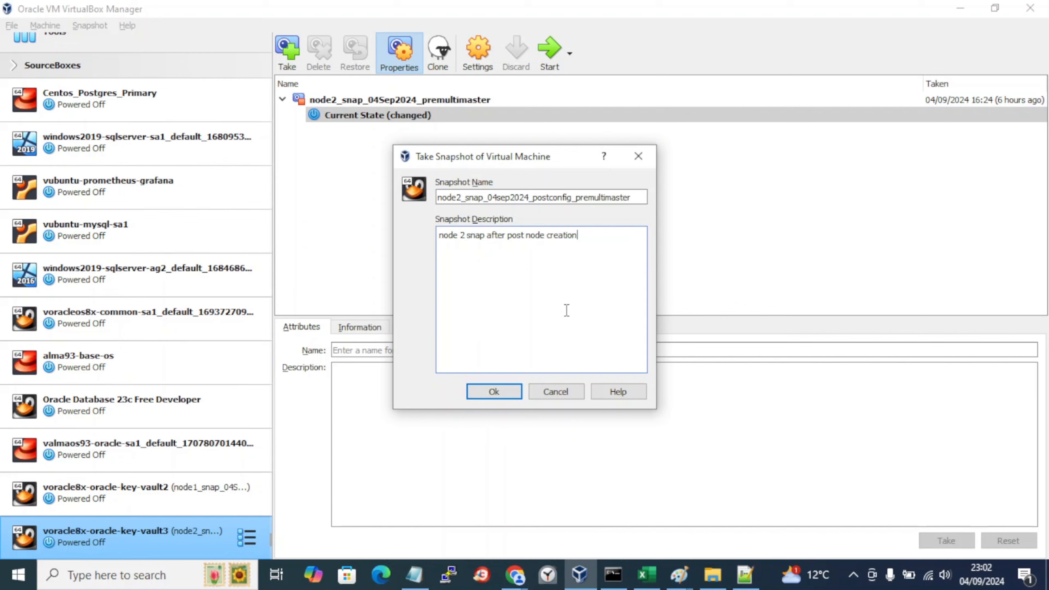
pyautogui.write(' config work are complete.Thanks')
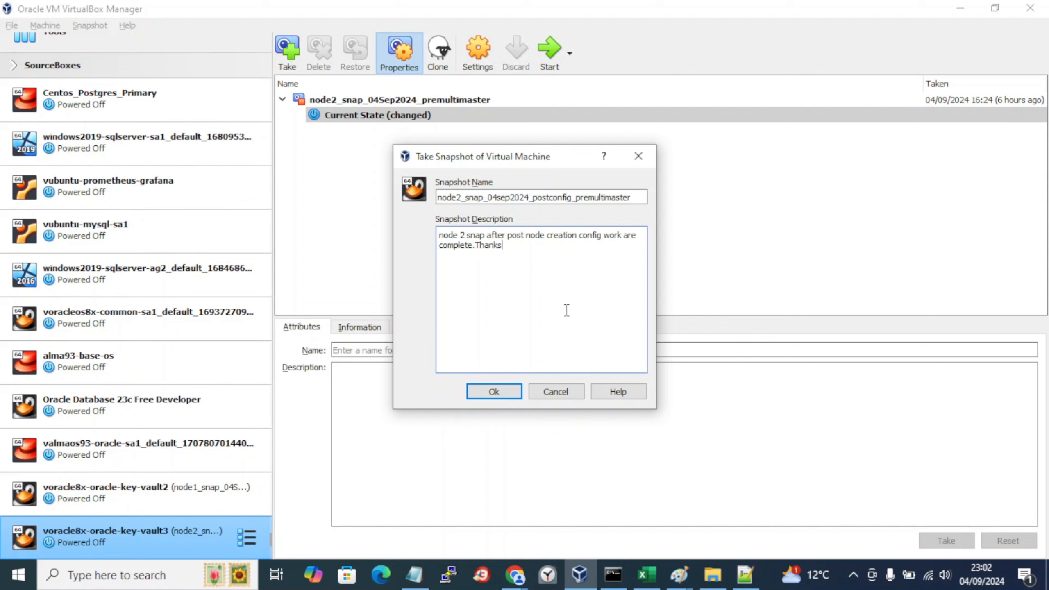
pyautogui.click(504, 392)
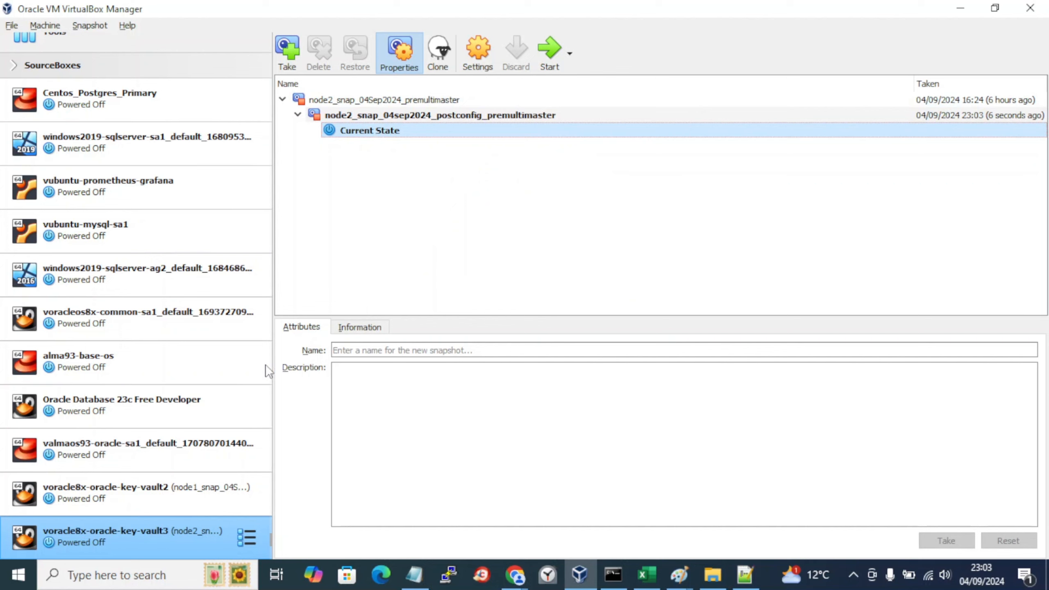
# Step: Start vault3, boot its default GRUB entry, and minimize its console
pyautogui.click(543, 71)
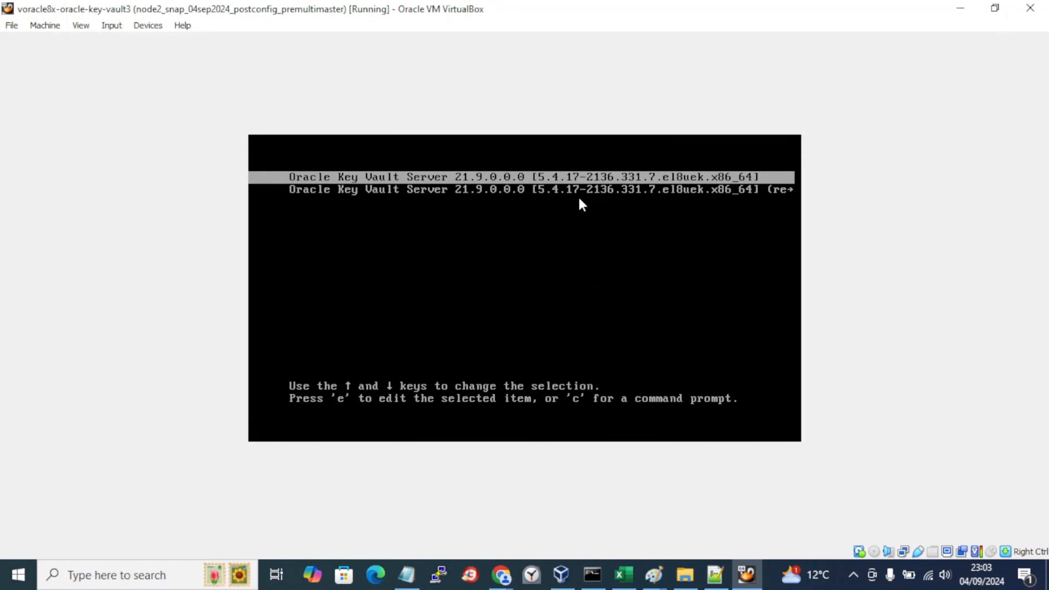
pyautogui.press('Return')
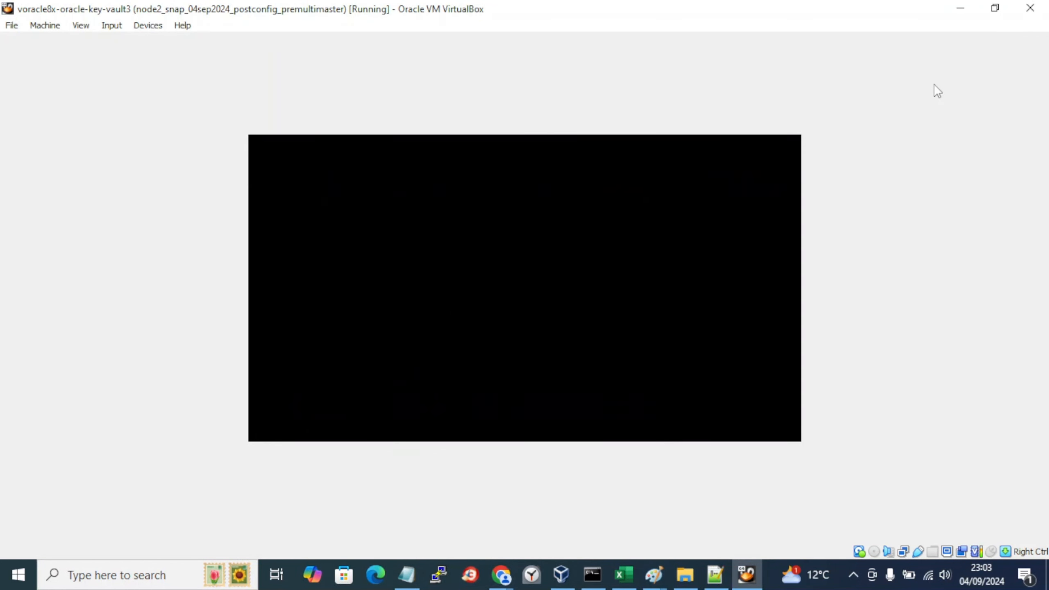
pyautogui.click(961, 9)
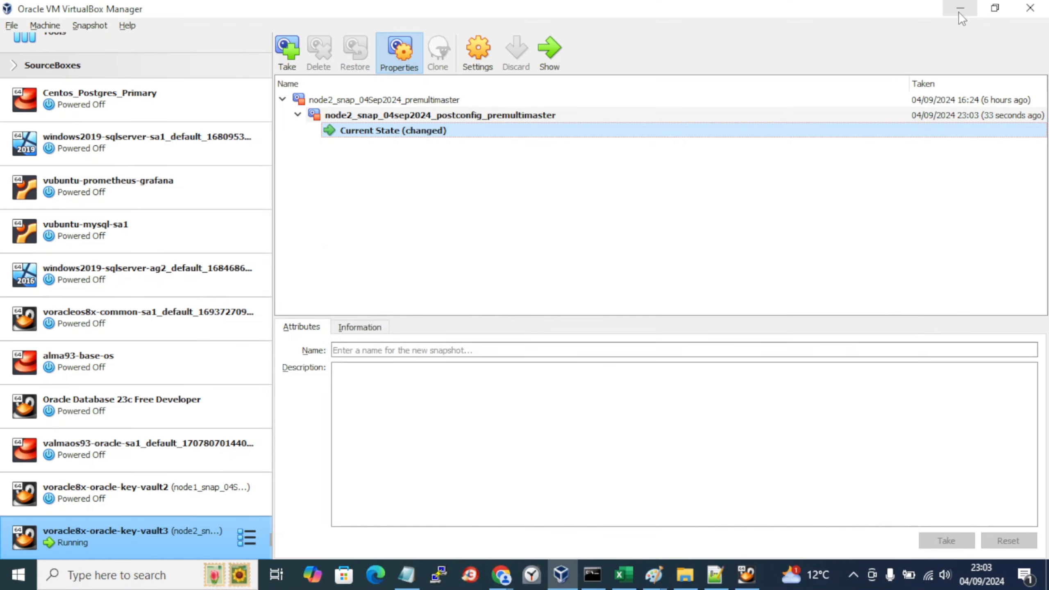
# Step: Start vault2 and check both machines' status in the VirtualBox list
pyautogui.click(83, 505)
pyautogui.click(543, 47)
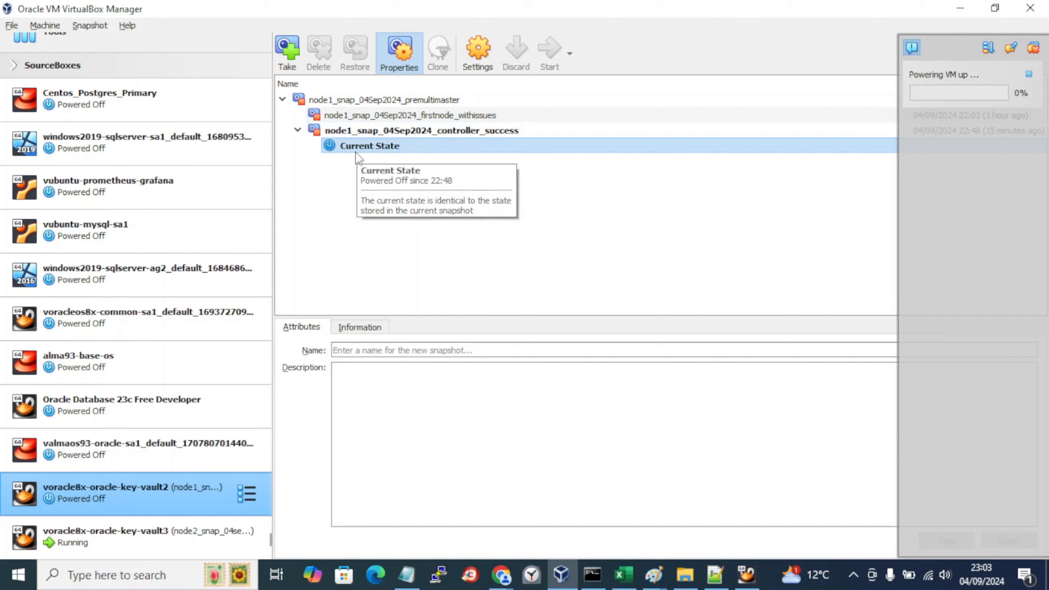
pyautogui.click(95, 528)
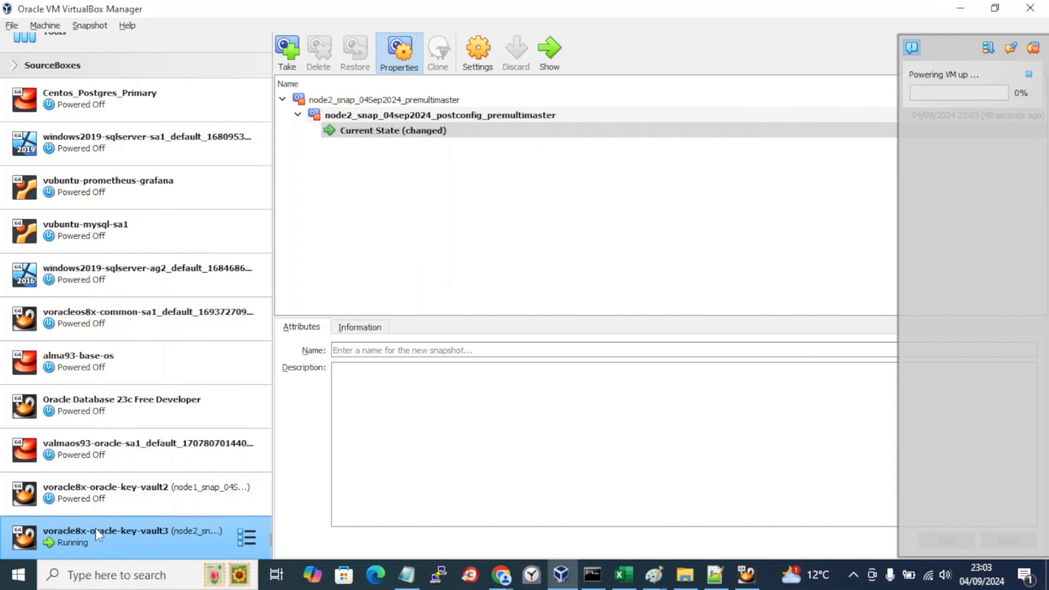
pyautogui.click(106, 494)
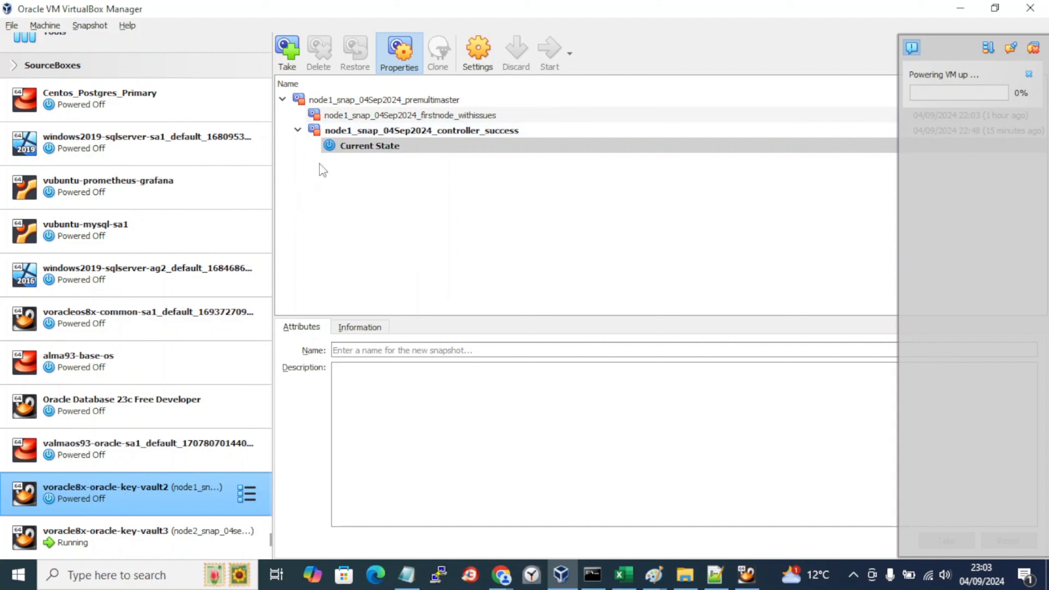
pyautogui.click(65, 533)
pyautogui.click(87, 509)
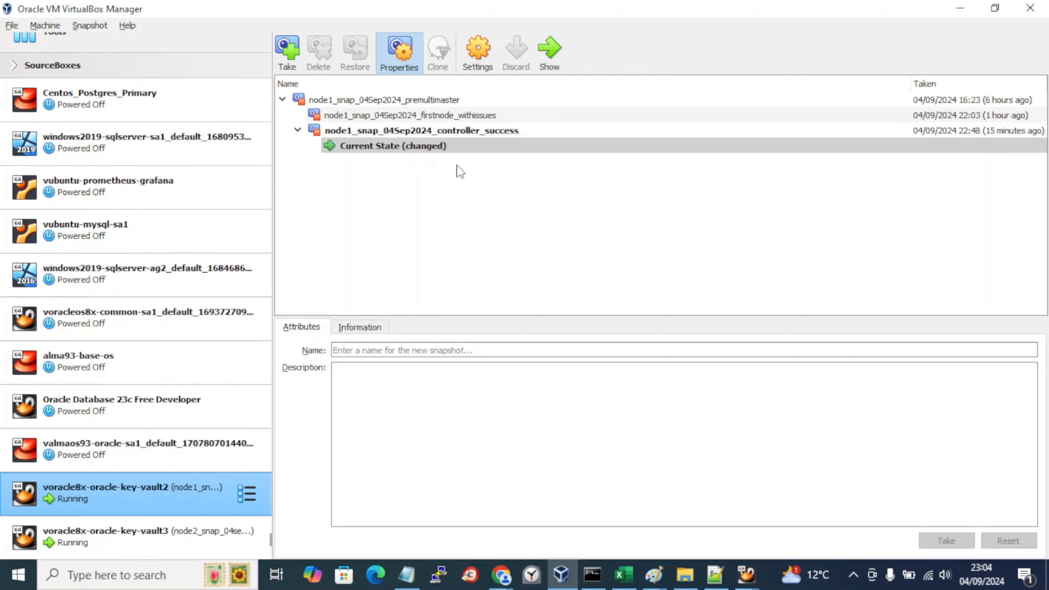
# Step: Check the vault2 and vault3 console windows, confirming vault3 reached its login prompt
pyautogui.moveTo(746, 575)
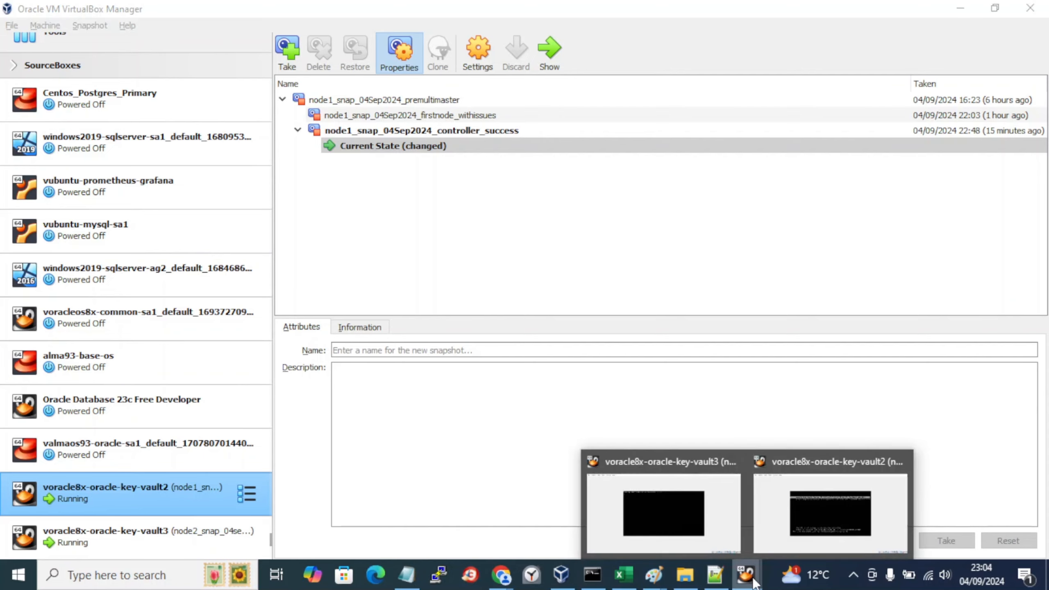
pyautogui.click(823, 530)
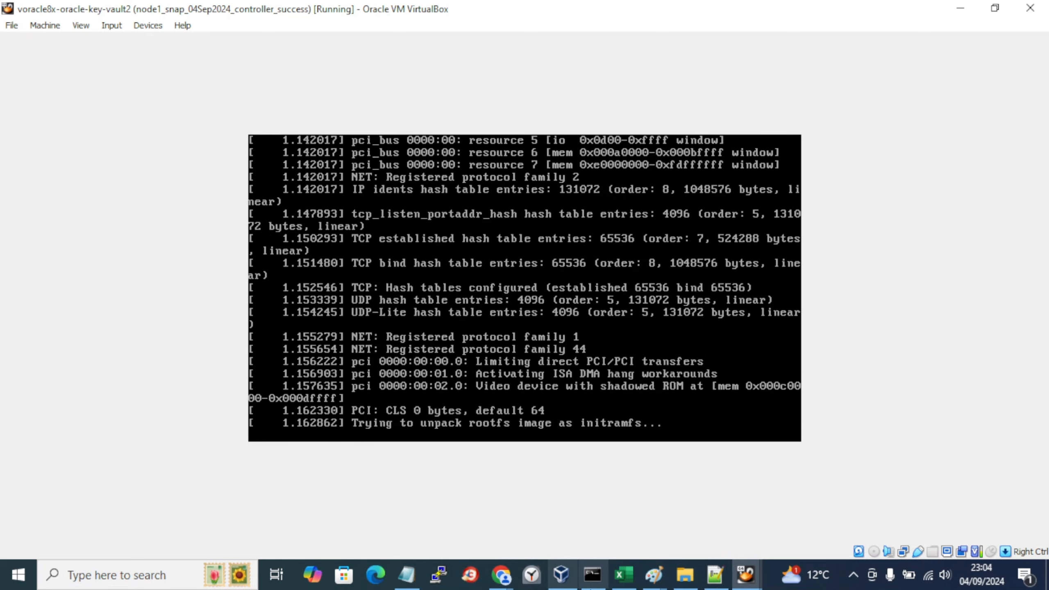
pyautogui.click(562, 587)
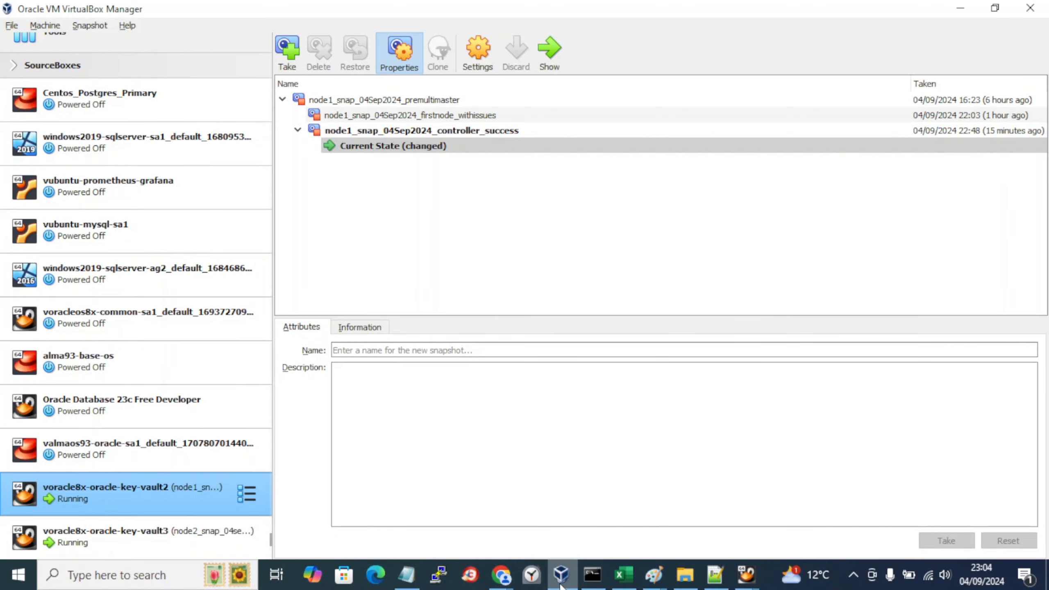
pyautogui.click(755, 584)
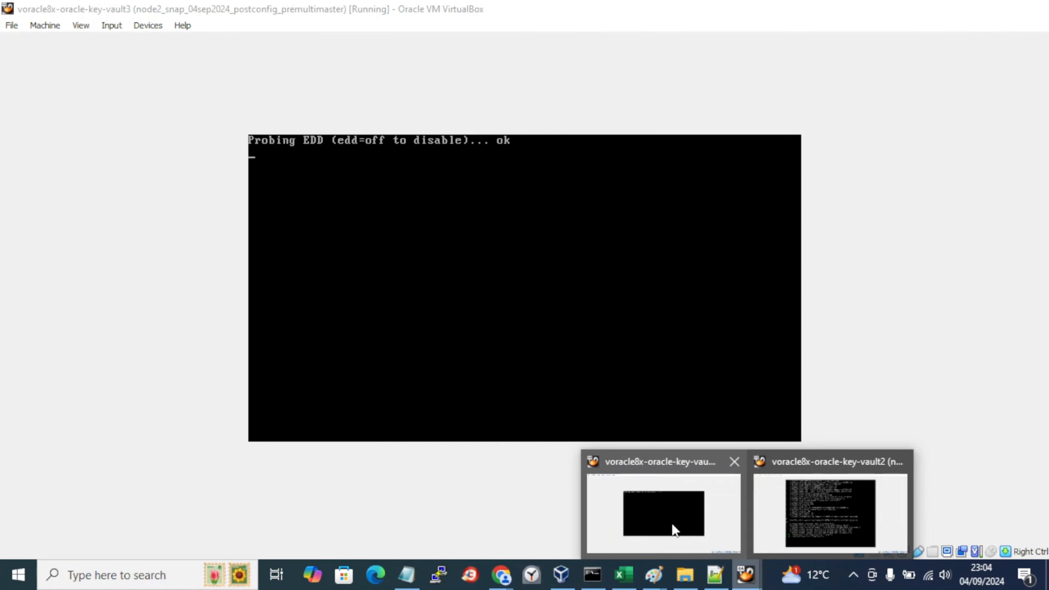
pyautogui.click(674, 525)
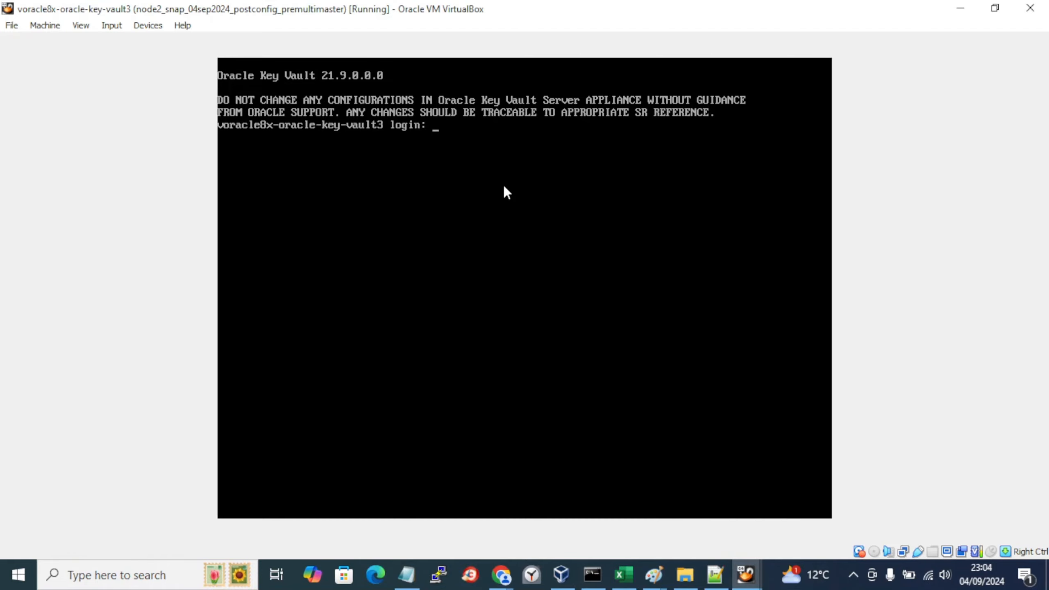
pyautogui.click(746, 575)
pyautogui.click(809, 535)
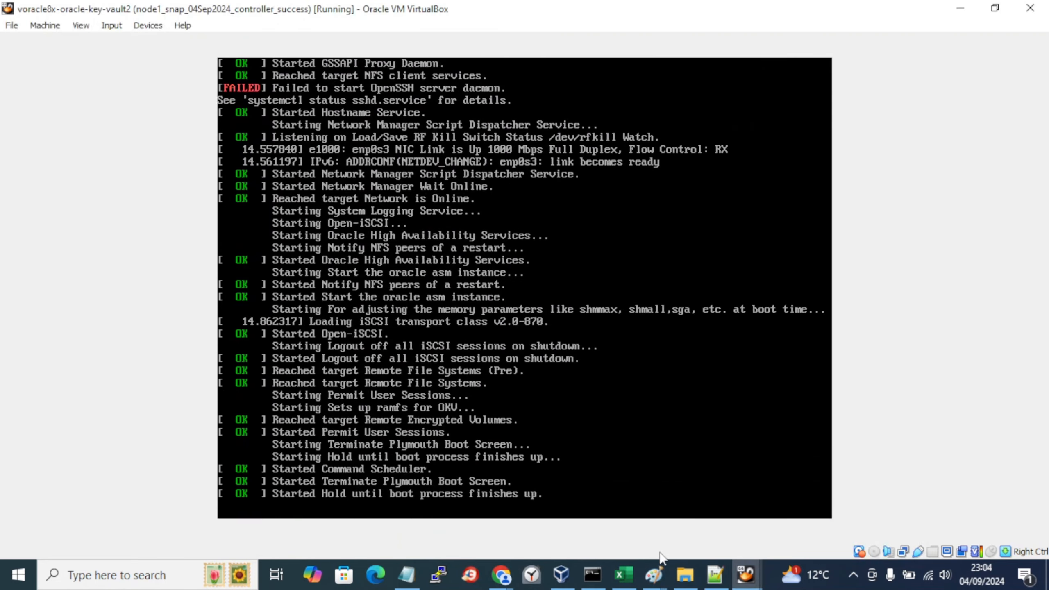
# Step: Return to the Notepad labbook and clear the backup-name selection
pyautogui.click(407, 576)
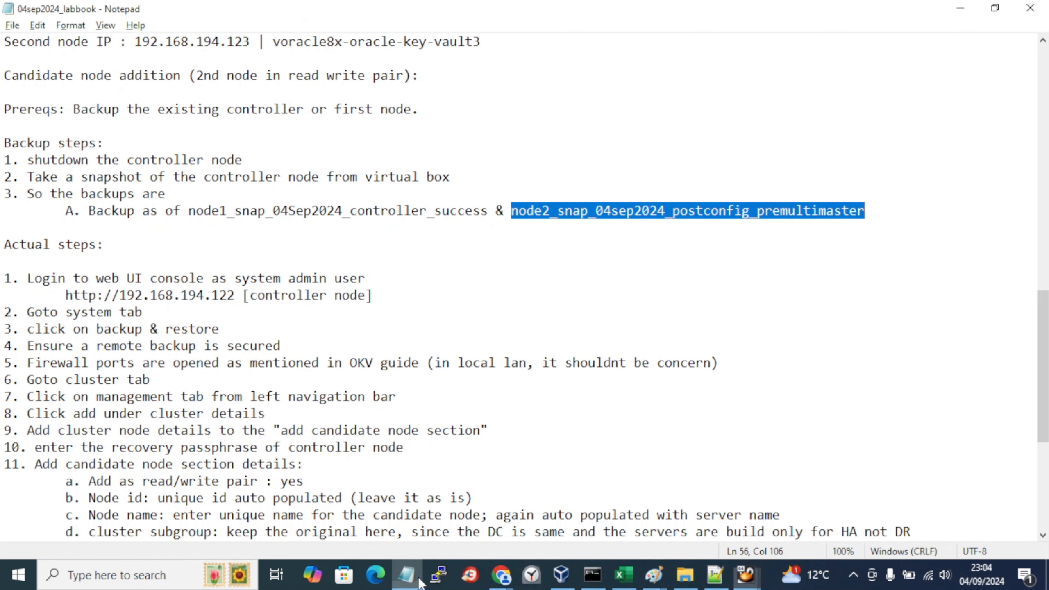
pyautogui.click(141, 314)
pyautogui.click(138, 282)
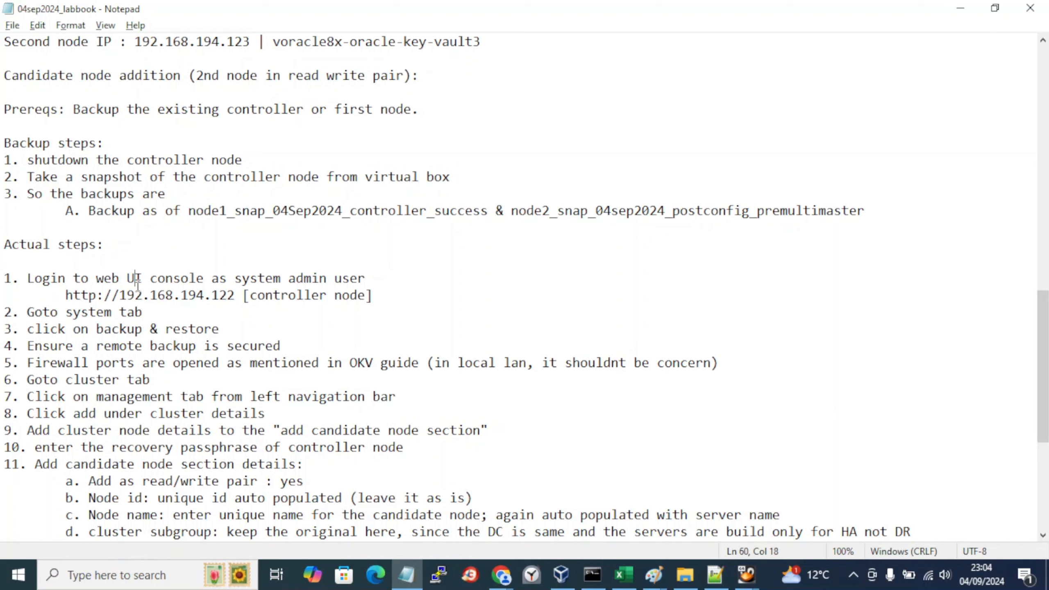
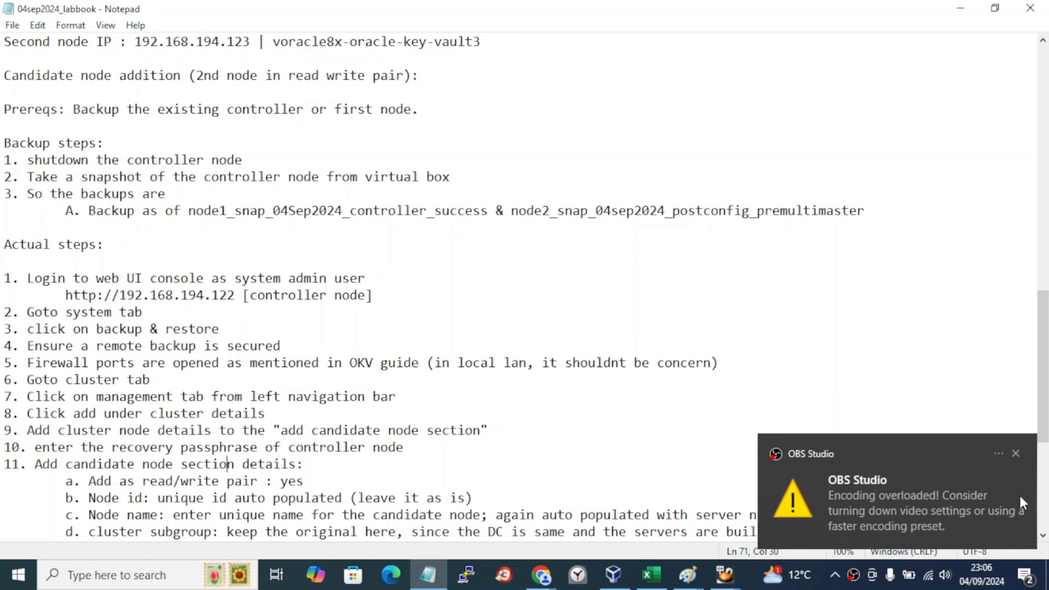
# Step: Dismiss the encoding notification and review the controller node URL and steps 2 and 3
pyautogui.click(1015, 454)
pyautogui.click(340, 316)
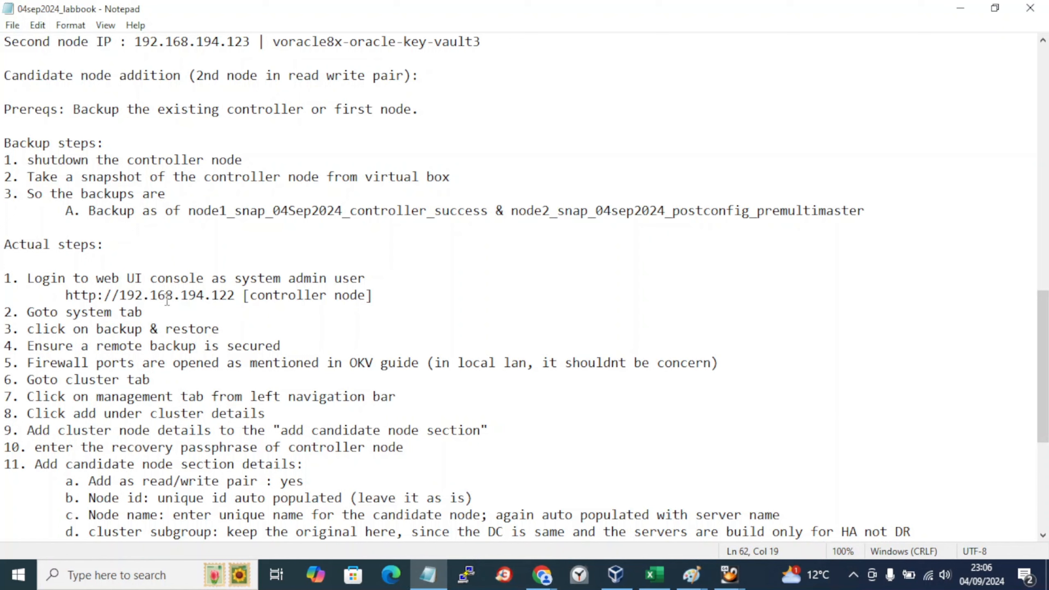
pyautogui.moveTo(149, 296); pyautogui.dragTo(158, 296)
pyautogui.moveTo(73, 296); pyautogui.dragTo(211, 296)
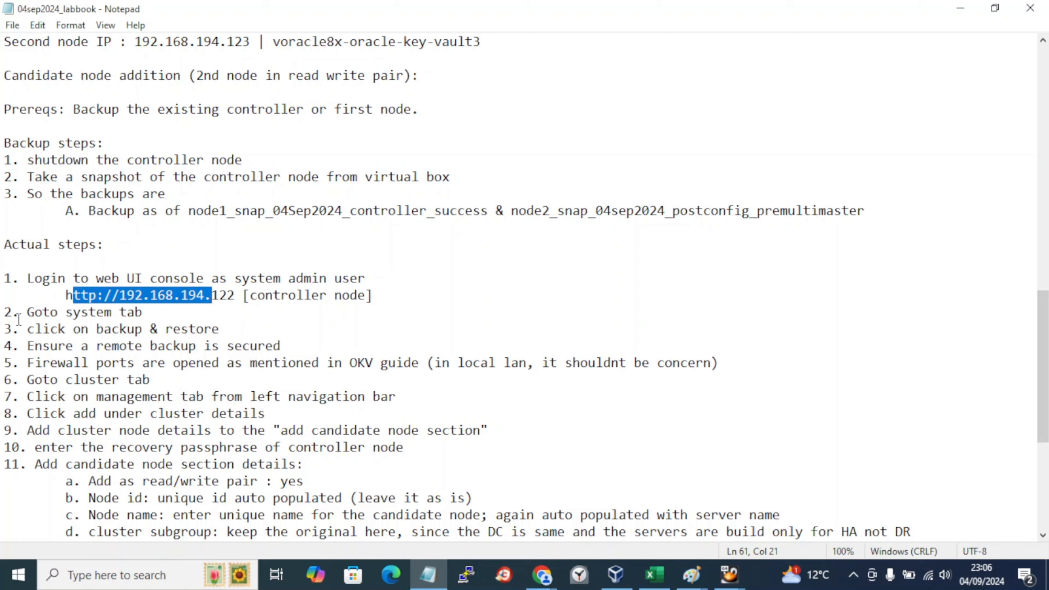
pyautogui.moveTo(20, 313); pyautogui.dragTo(257, 330)
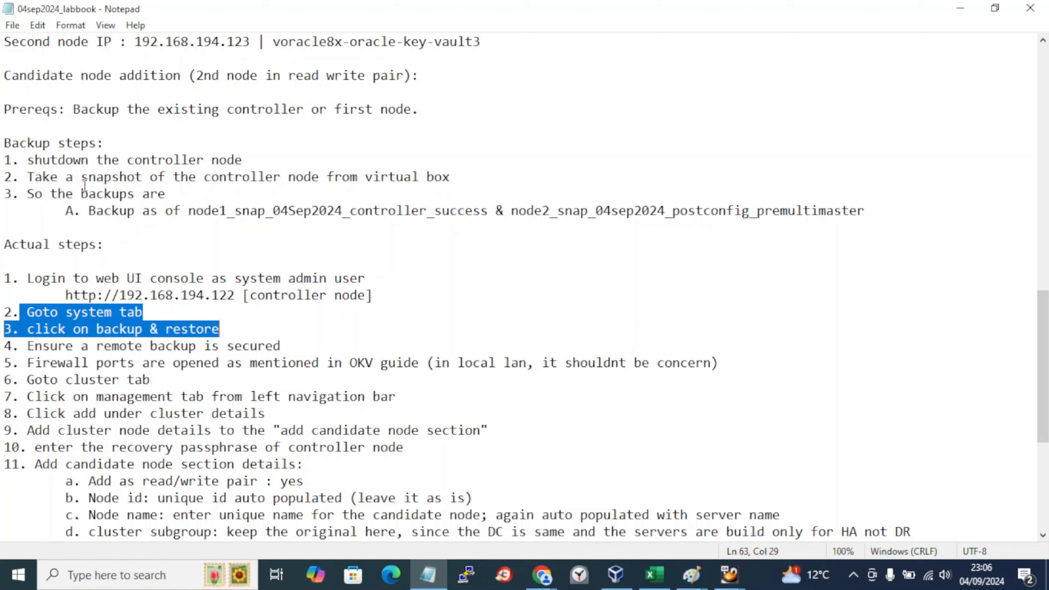
# Step: Append ' ---- -> backup is already secured' to step 3 and save the labbook
pyautogui.click(228, 330)
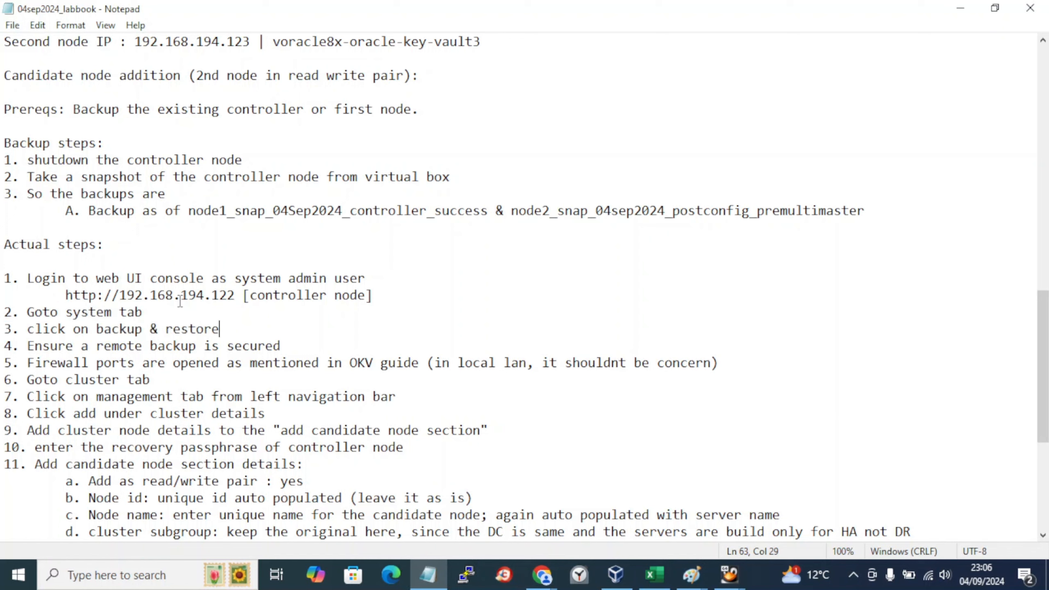
pyautogui.write('---- ')
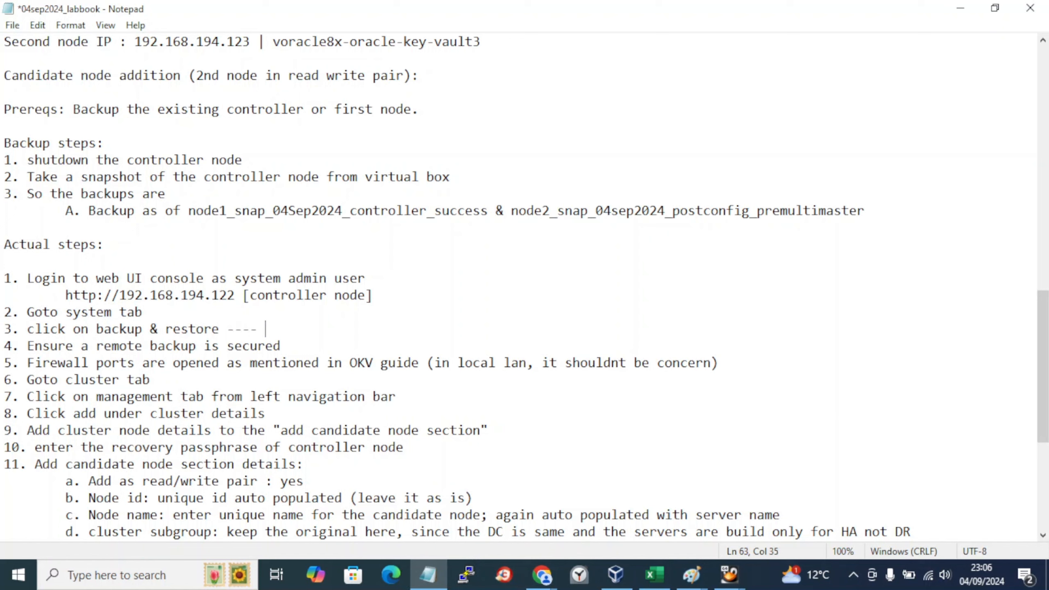
pyautogui.write('-> backp')
pyautogui.press('BackSpace')
pyautogui.write('up si')
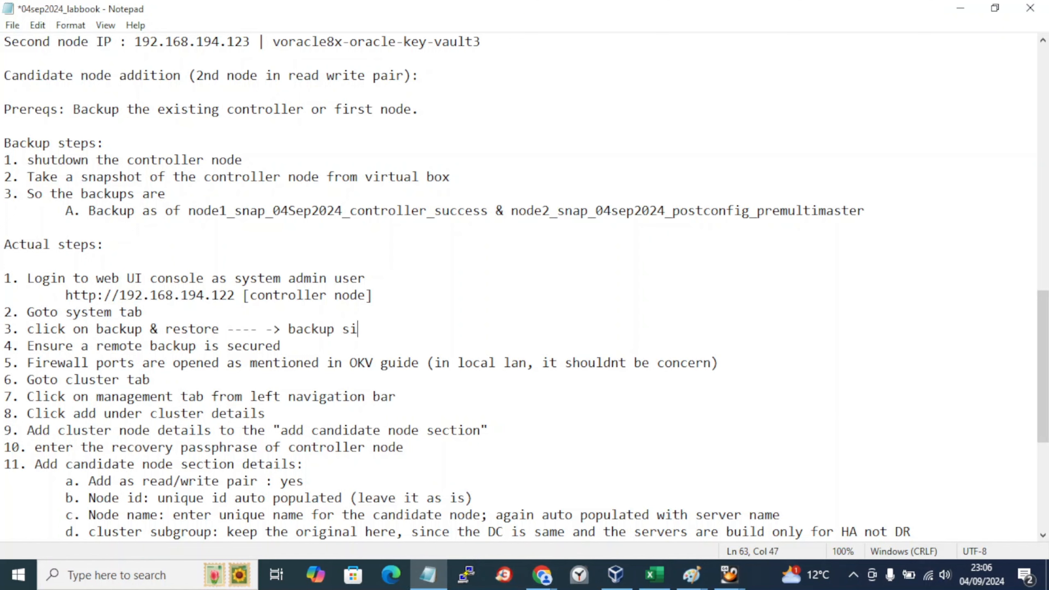
pyautogui.press('BackSpace')
pyautogui.press('BackSpace')
pyautogui.press('BackSpace')
pyautogui.write('is l')
pyautogui.press('BackSpace')
pyautogui.write('already secur')
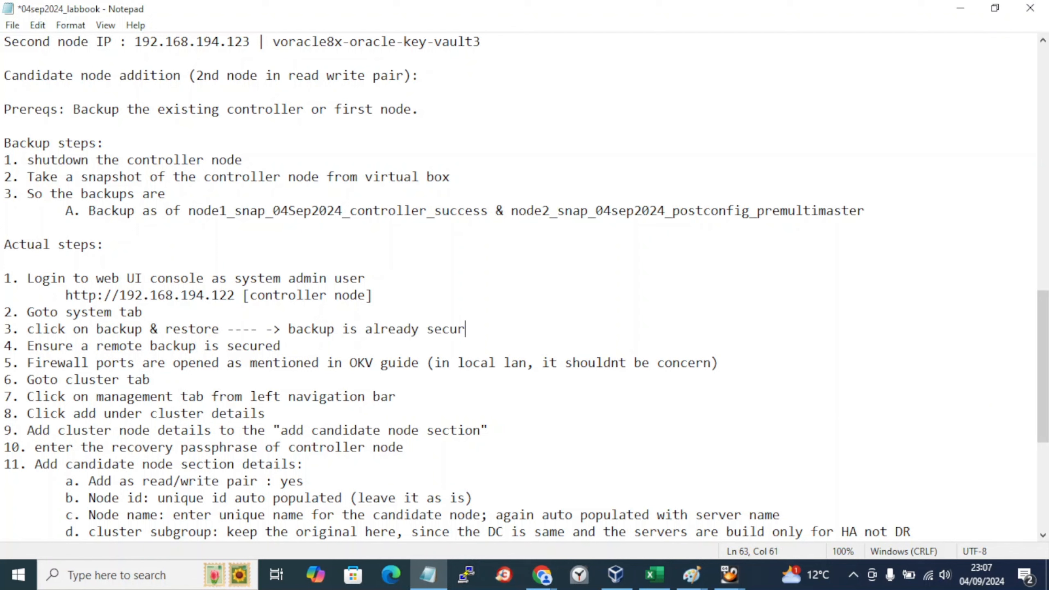
pyautogui.write('ed')
pyautogui.hotkey('ctrl', 's')
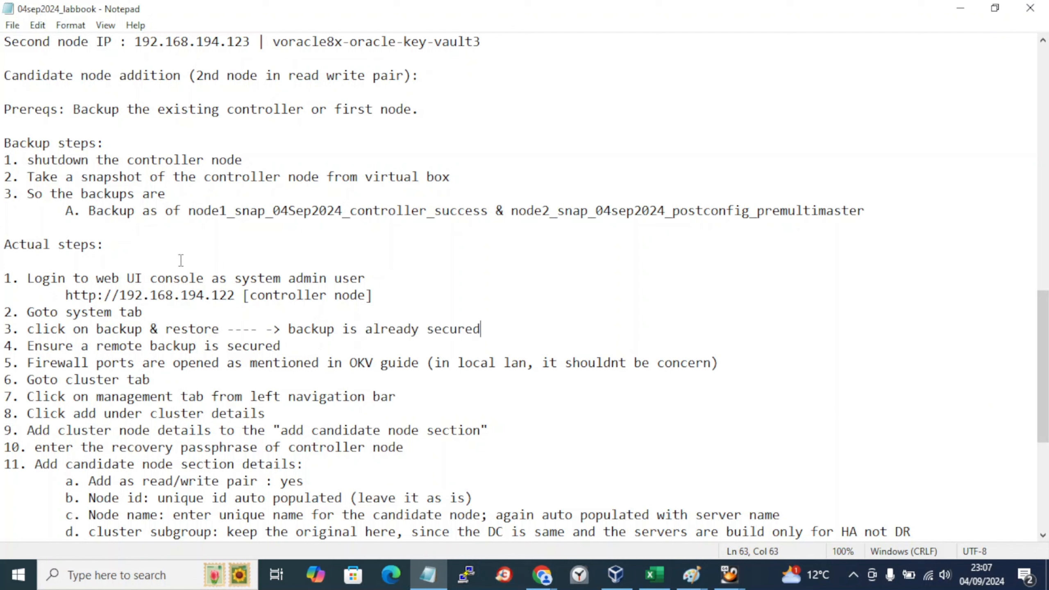
# Step: Copy the 'backup is already secured' note onto step 4 about the remote backup
pyautogui.keyDown('shift'); pyautogui.click(226, 330); pyautogui.keyUp('shift')
pyautogui.hotkey('ctrl', 'c')
pyautogui.click(297, 347)
pyautogui.hotkey('ctrl', 'v')
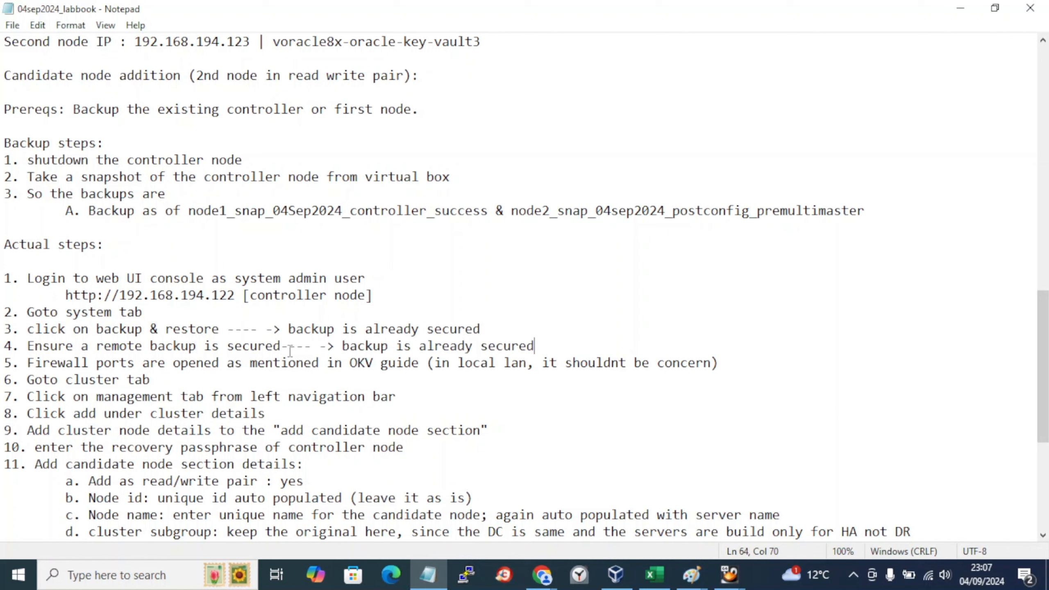
# Step: Review the cluster tab and node details steps, then check the recovery passphrase entry in the inventory spreadsheet
pyautogui.click(136, 378)
pyautogui.click(112, 431)
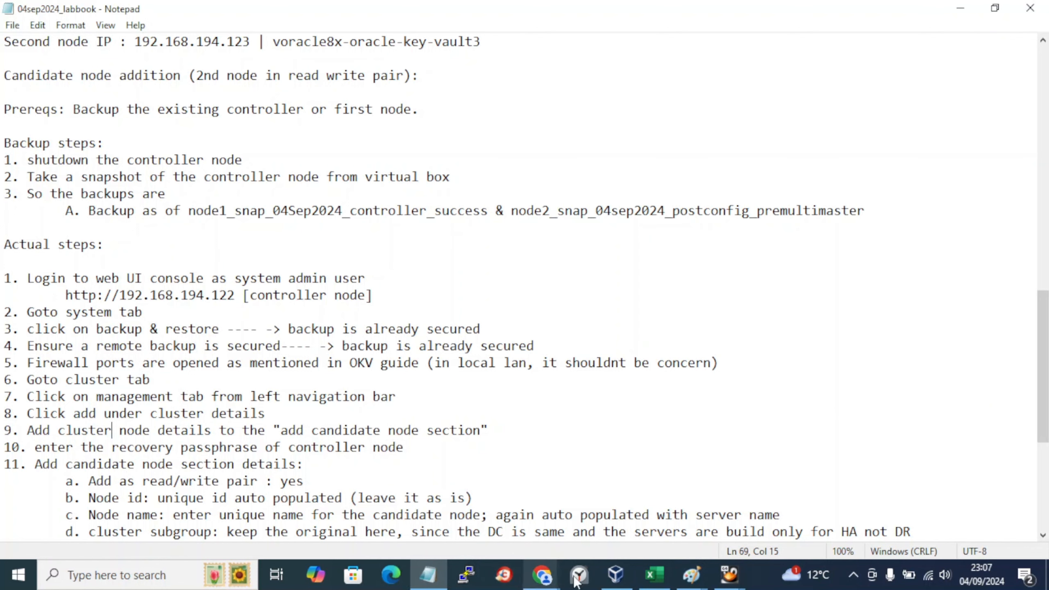
pyautogui.click(641, 575)
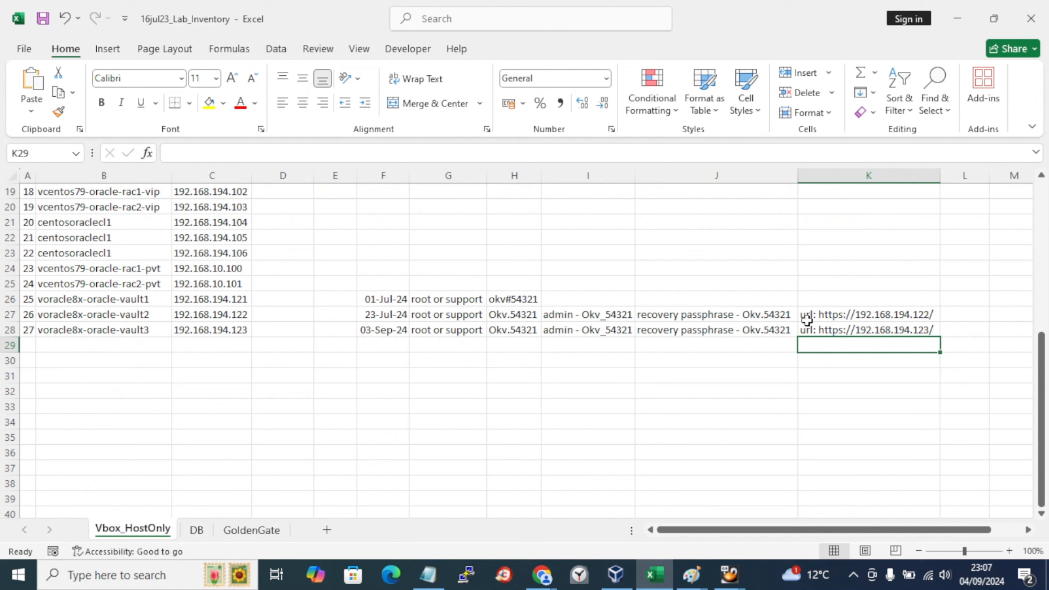
pyautogui.click(764, 319)
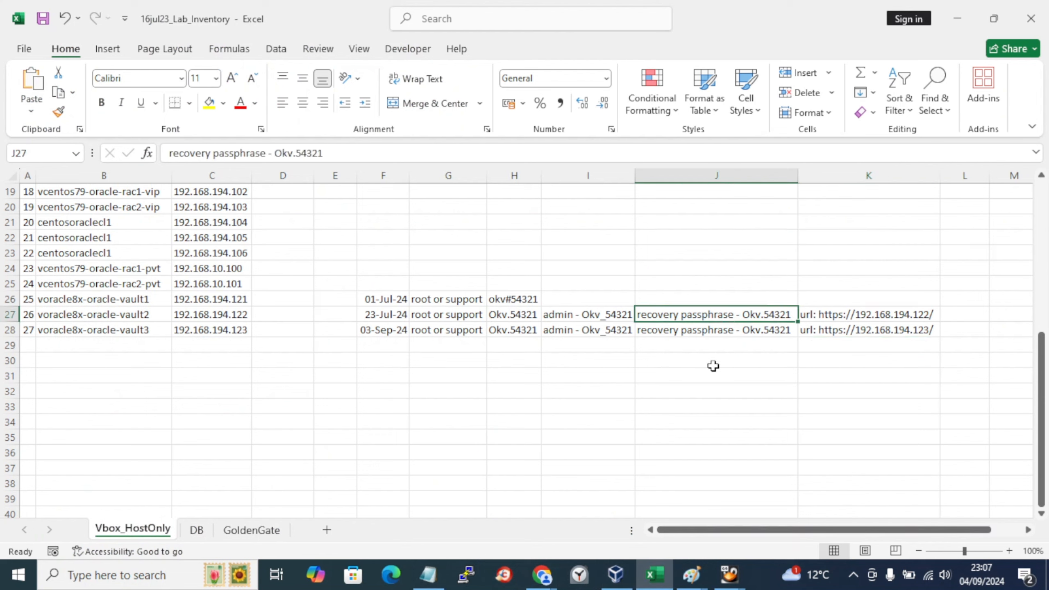
pyautogui.hotkey('alt', 'Tab')
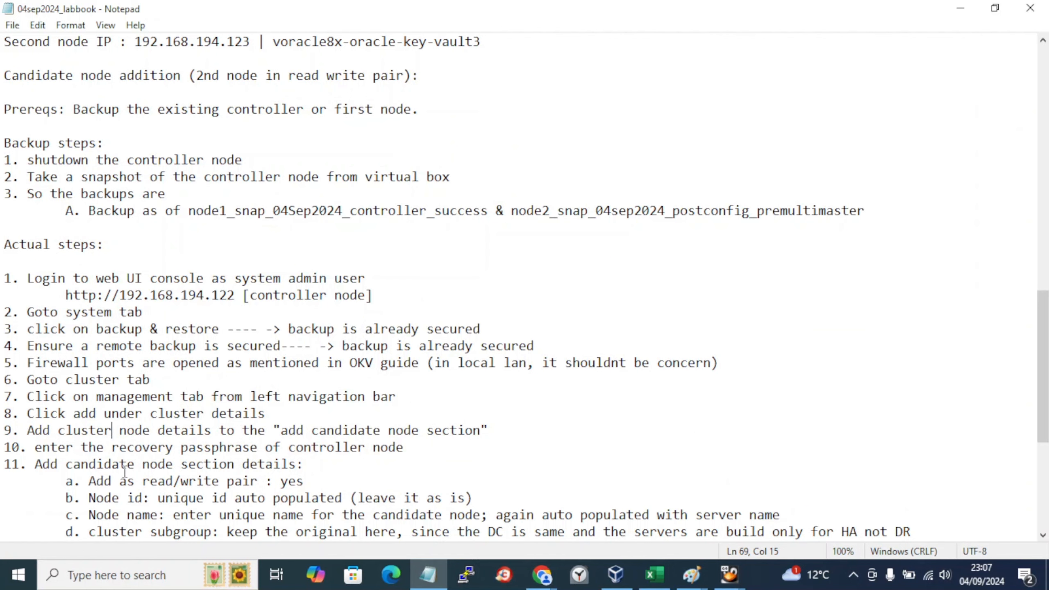
pyautogui.click(124, 472)
pyautogui.scroll(-2, 125, 473)
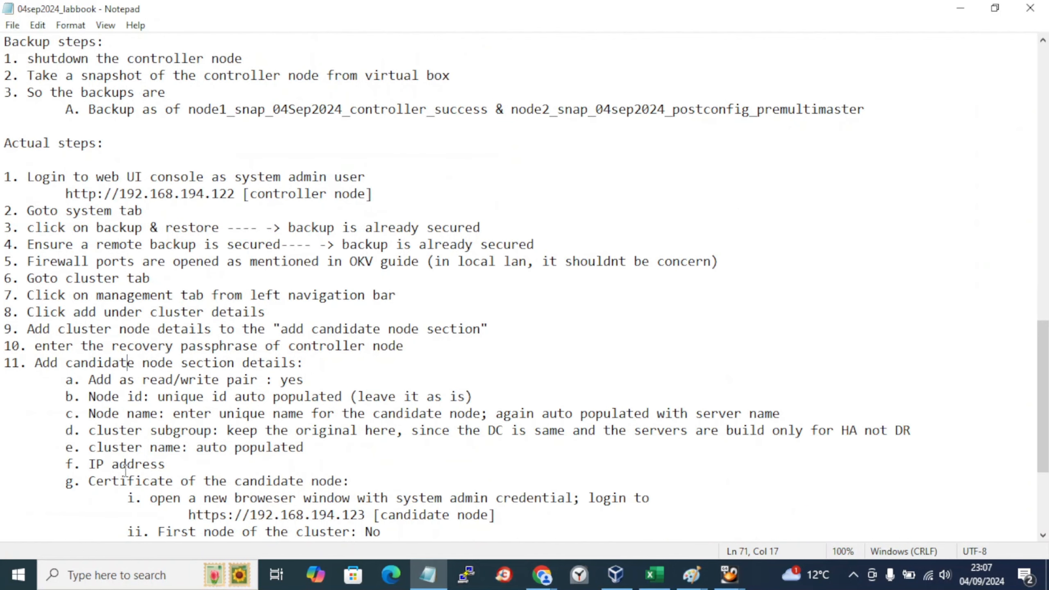
pyautogui.click(209, 382)
pyautogui.click(197, 411)
pyautogui.click(198, 432)
pyautogui.click(228, 448)
pyautogui.scroll(-2, 196, 491)
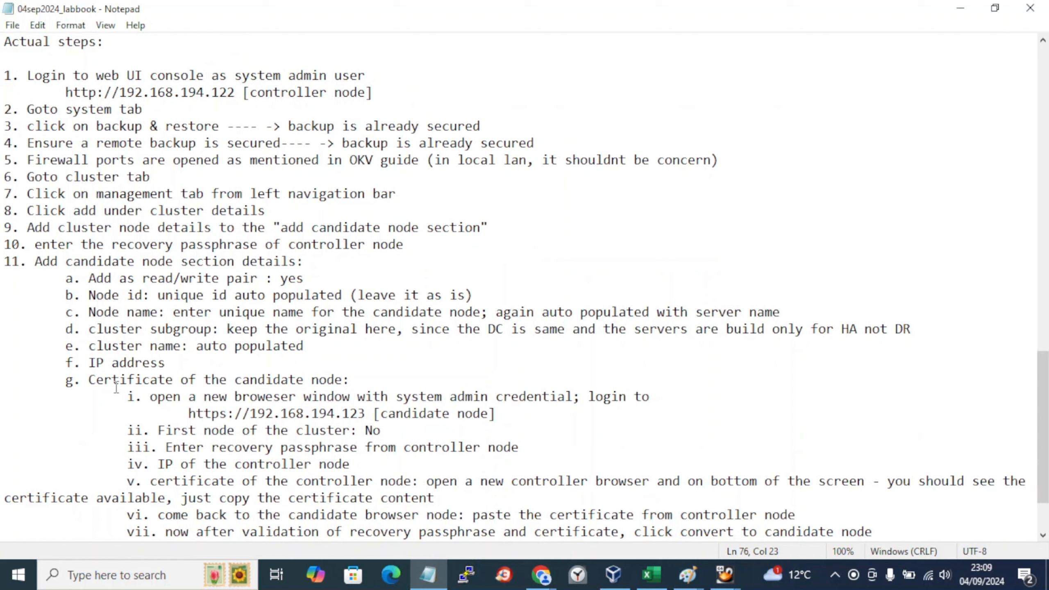
pyautogui.moveTo(112, 381); pyautogui.dragTo(224, 384)
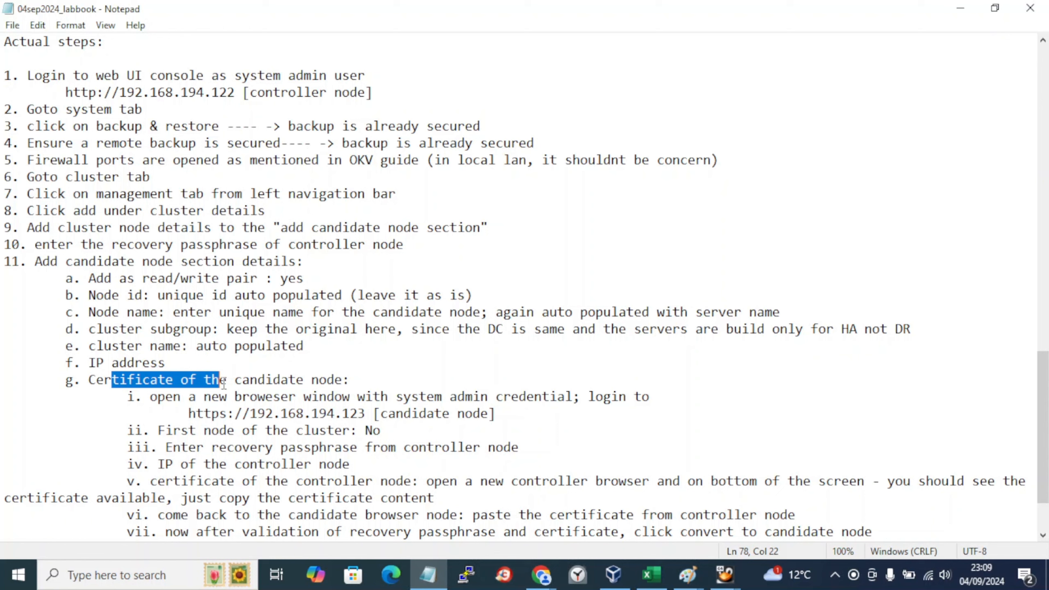
pyautogui.click(206, 396)
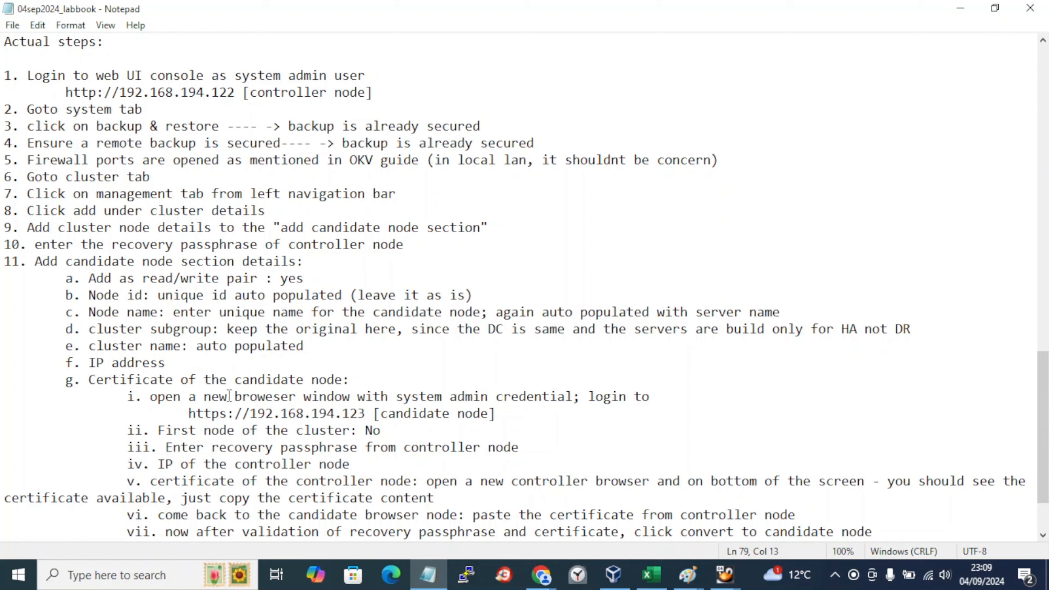
pyautogui.click(272, 398)
pyautogui.press('BackSpace')
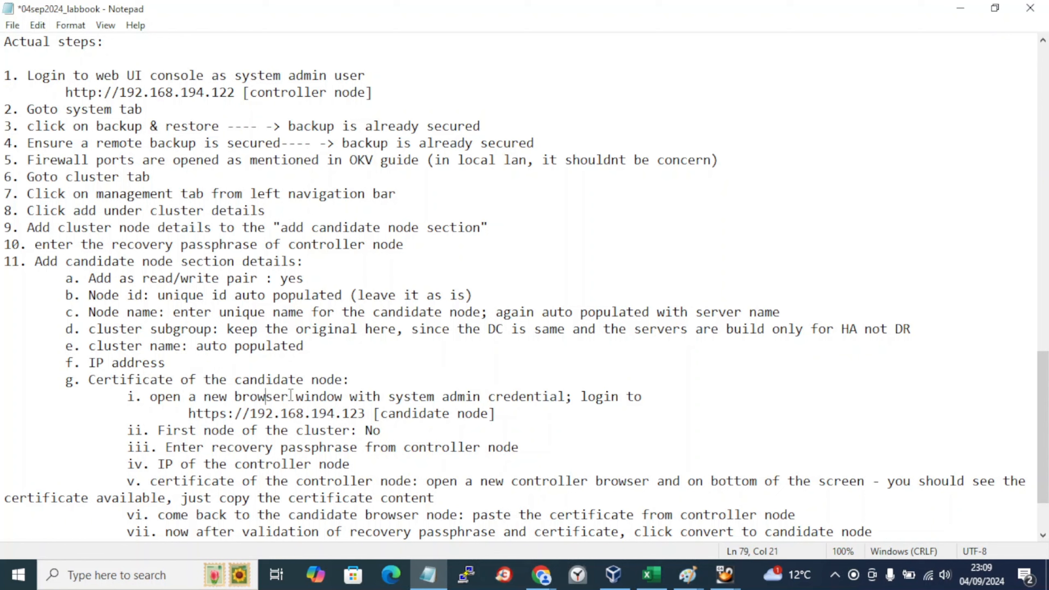
pyautogui.hotkey('ctrl', 's')
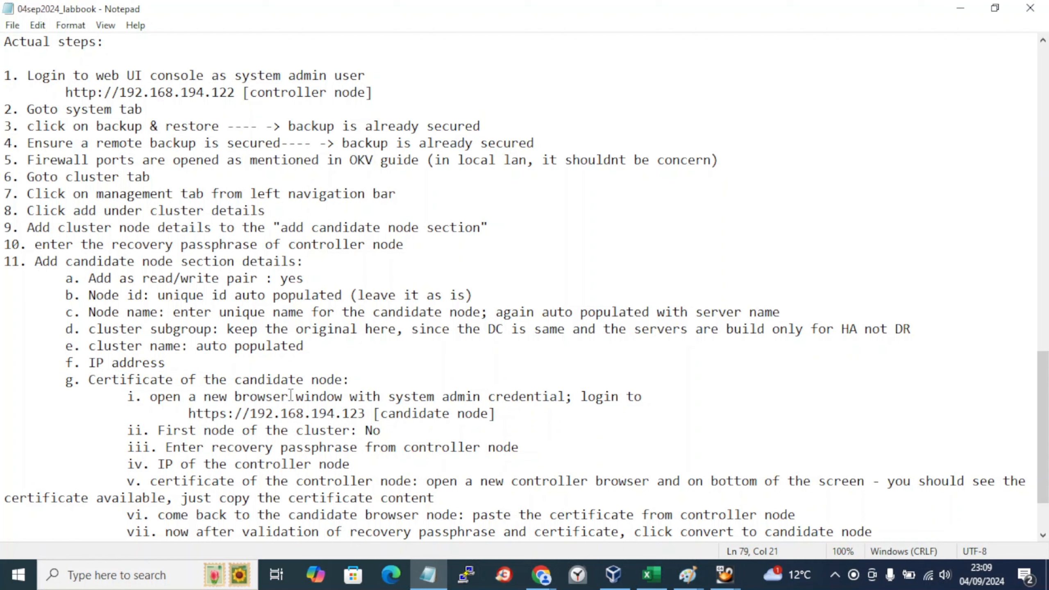
pyautogui.click(261, 424)
pyautogui.moveTo(188, 432); pyautogui.dragTo(236, 435)
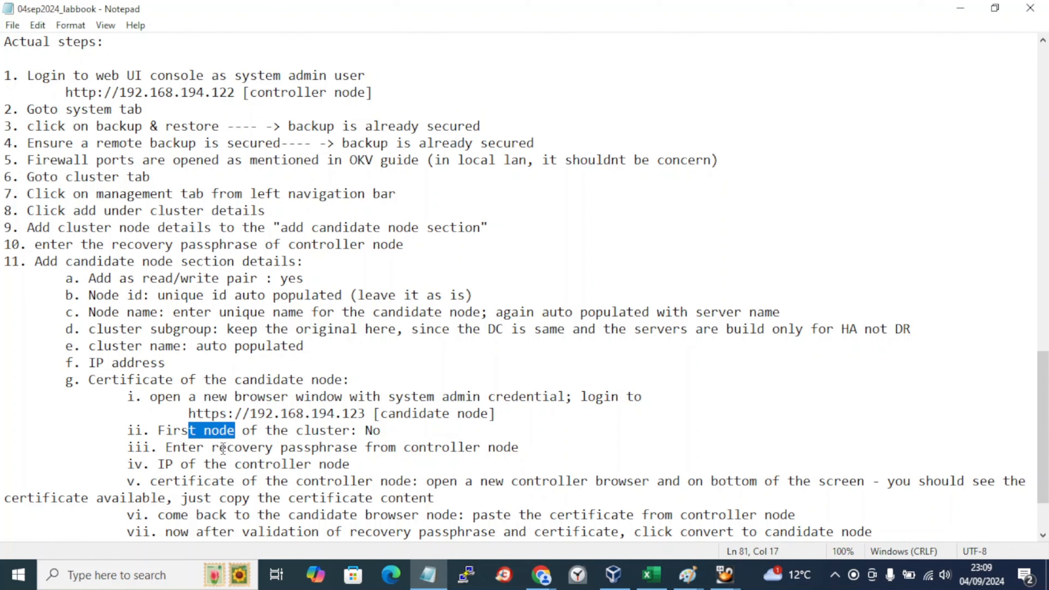
pyautogui.click(222, 450)
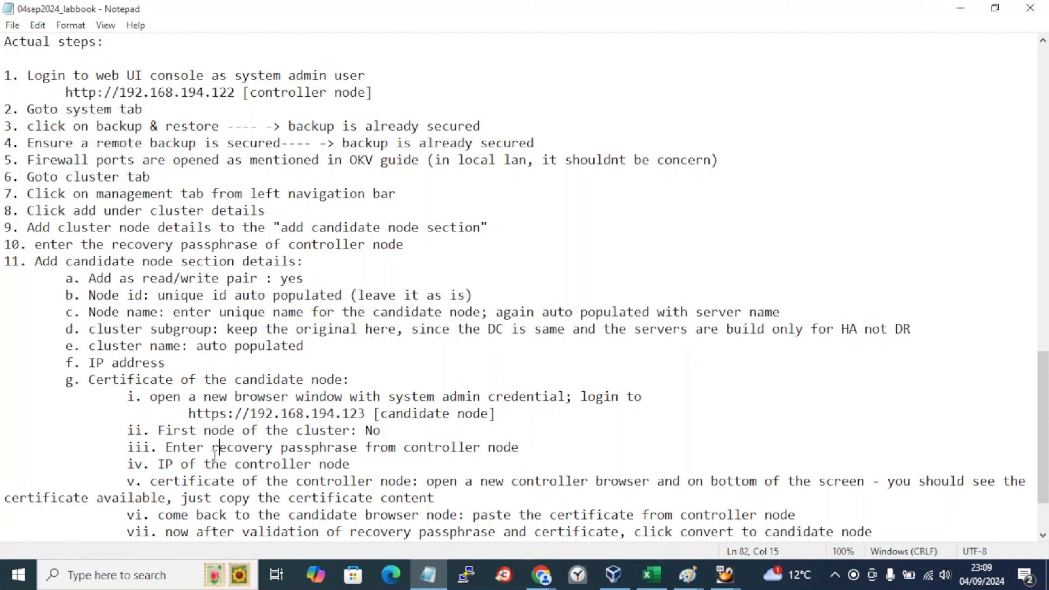
pyautogui.click(190, 469)
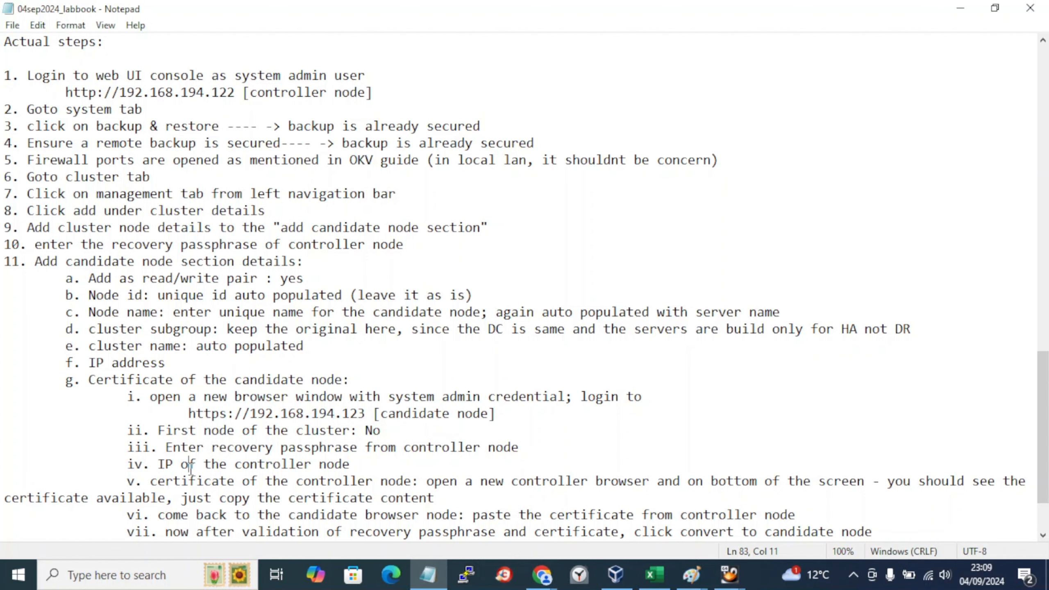
pyautogui.scroll(-1, 191, 469)
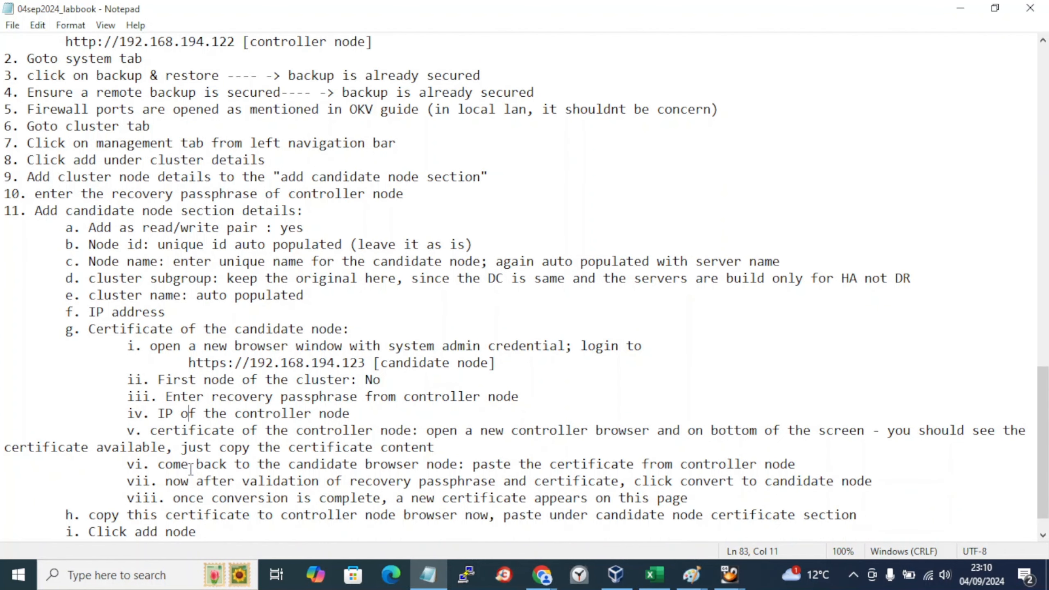
# Step: Walk through the remaining labbook steps on certificates and converting to a candidate node
pyautogui.click(203, 431)
pyautogui.click(191, 459)
pyautogui.click(174, 482)
pyautogui.click(175, 499)
pyautogui.scroll(-1, 273, 512)
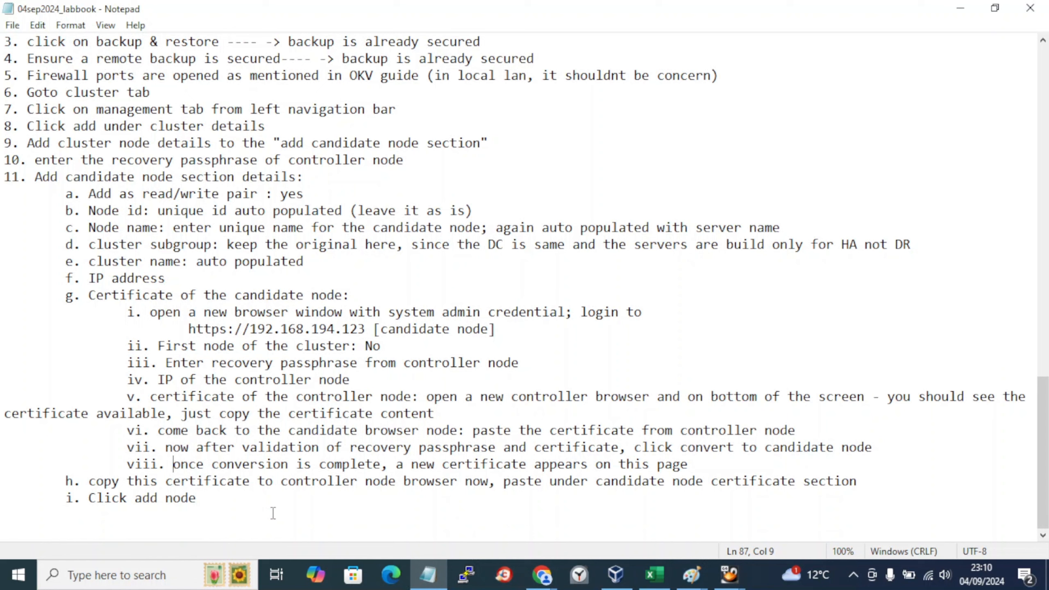
pyautogui.click(215, 511)
pyautogui.click(853, 575)
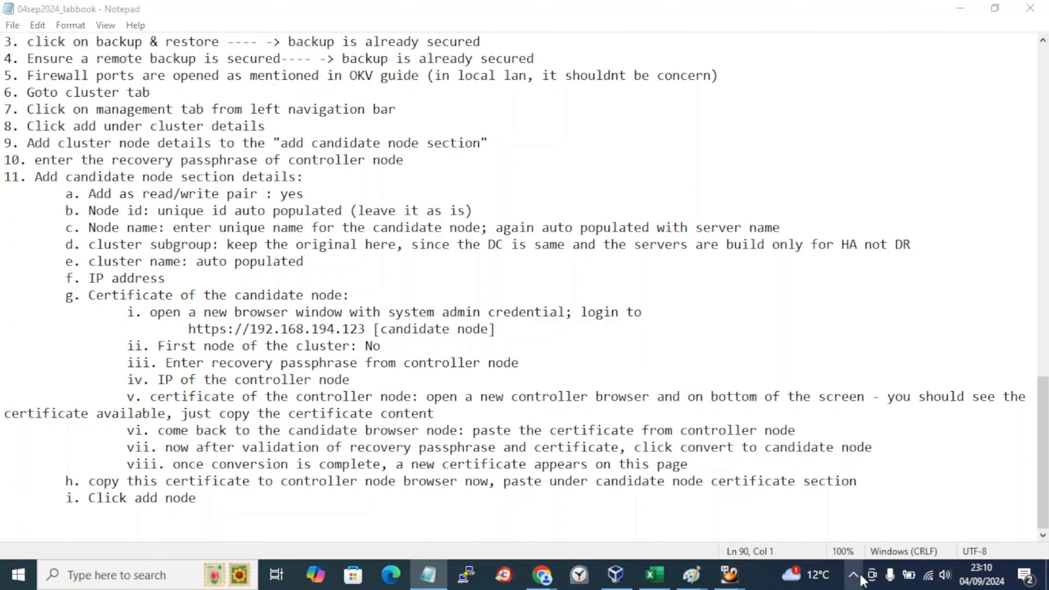
pyautogui.click(352, 345)
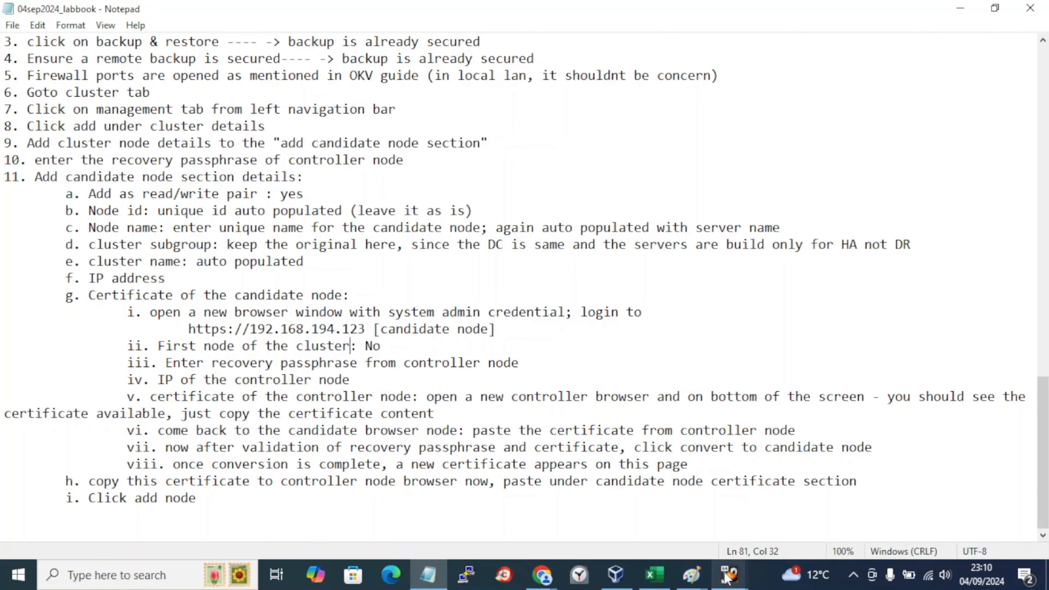
# Step: Bring up the vault2 and vault3 console windows, then open Chrome's taskbar jump list
pyautogui.moveTo(730, 575)
pyautogui.click(856, 525)
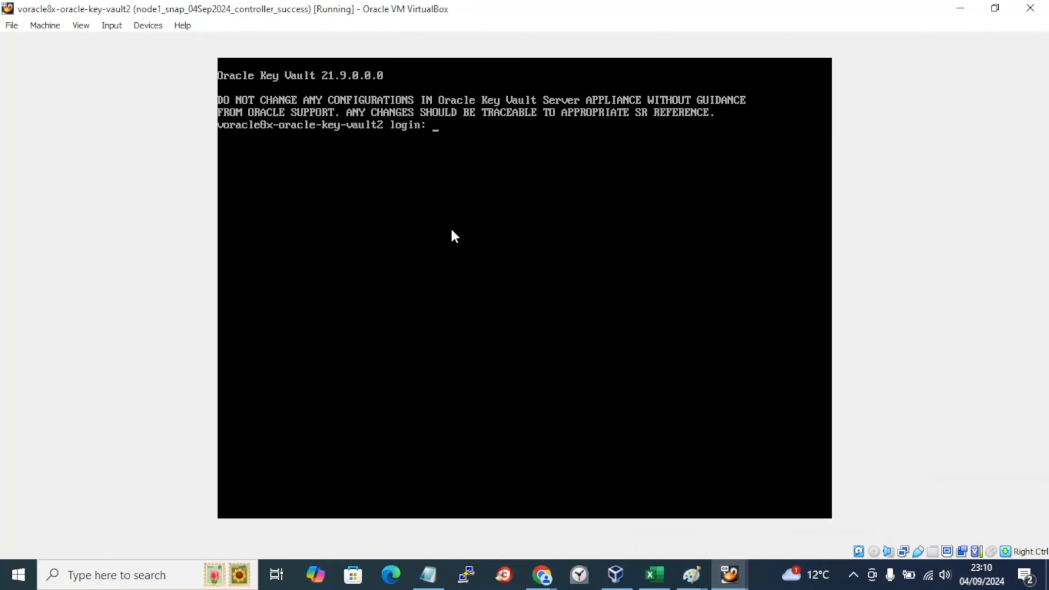
pyautogui.click(636, 504)
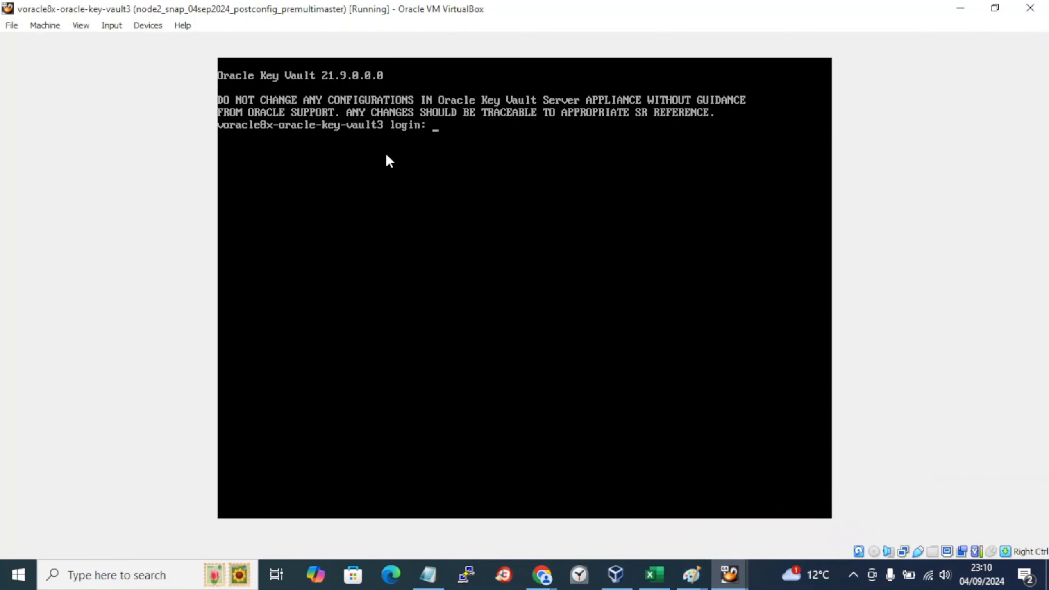
pyautogui.click(541, 576)
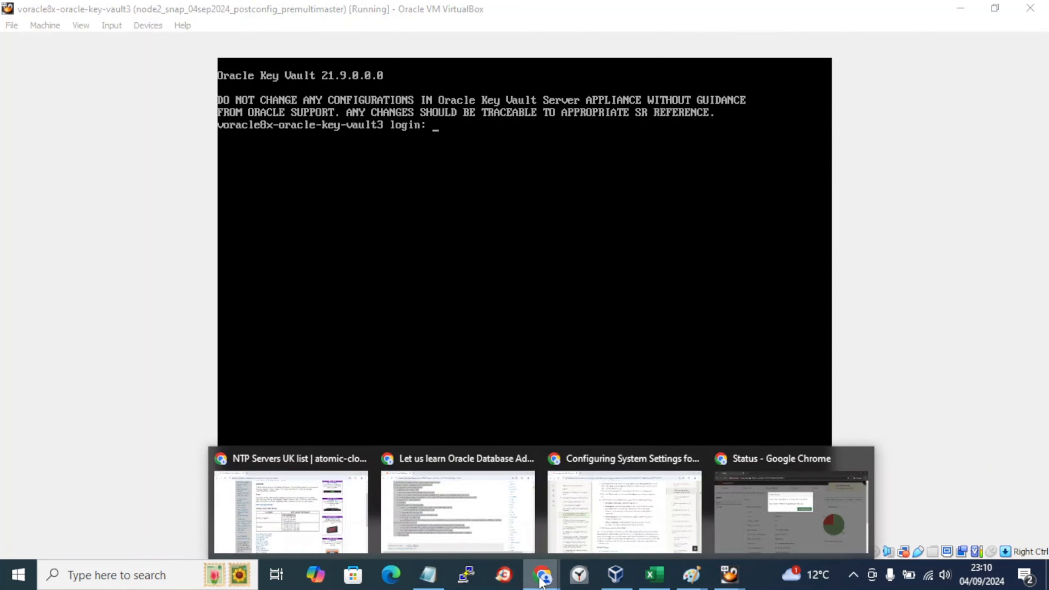
pyautogui.rightClick(541, 576)
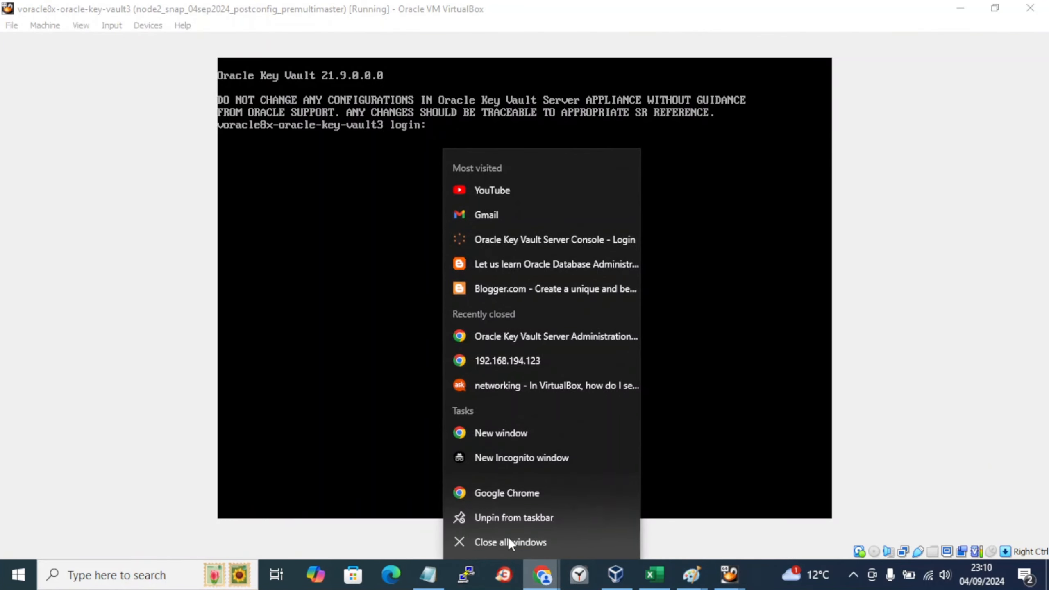
# Step: In a new Chrome window, browse to 192.168.194.122 to reach the controller node's Key Vault console
pyautogui.click(497, 499)
pyautogui.write('htt')
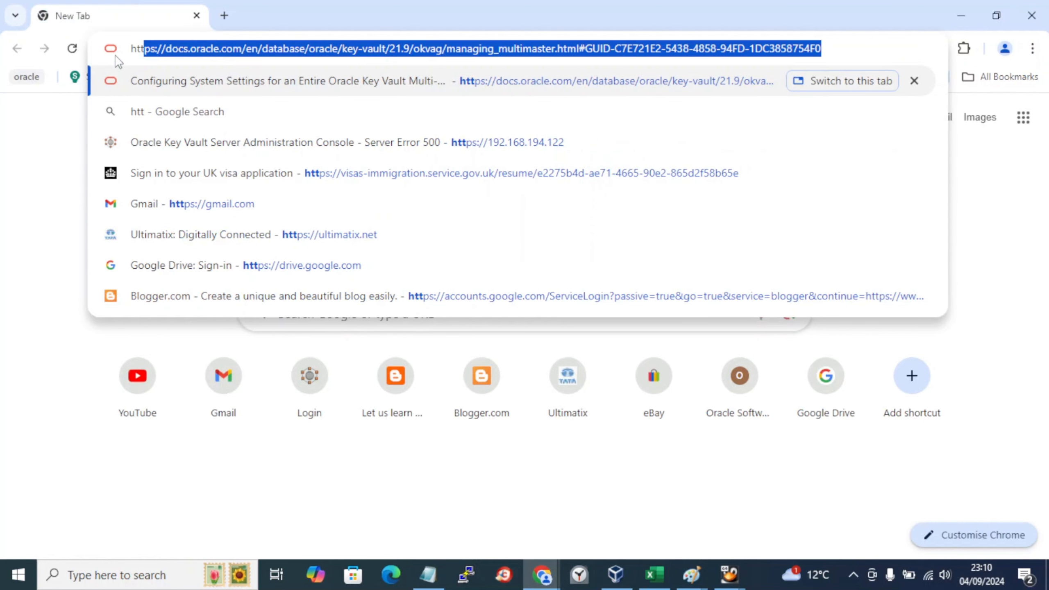
pyautogui.press('Right')
pyautogui.press('Escape')
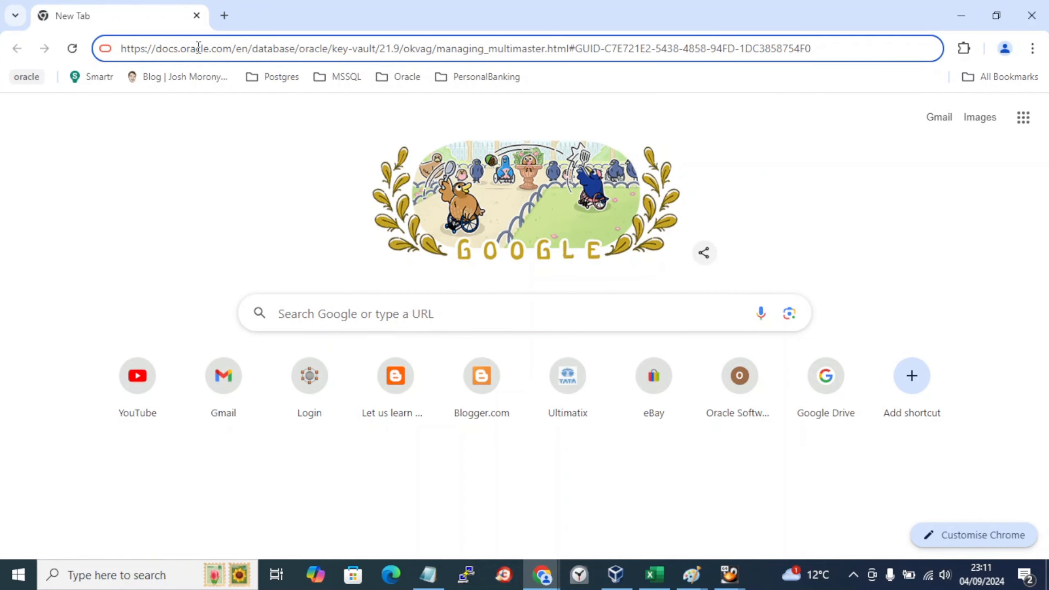
pyautogui.hotkey('ctrl', 'a')
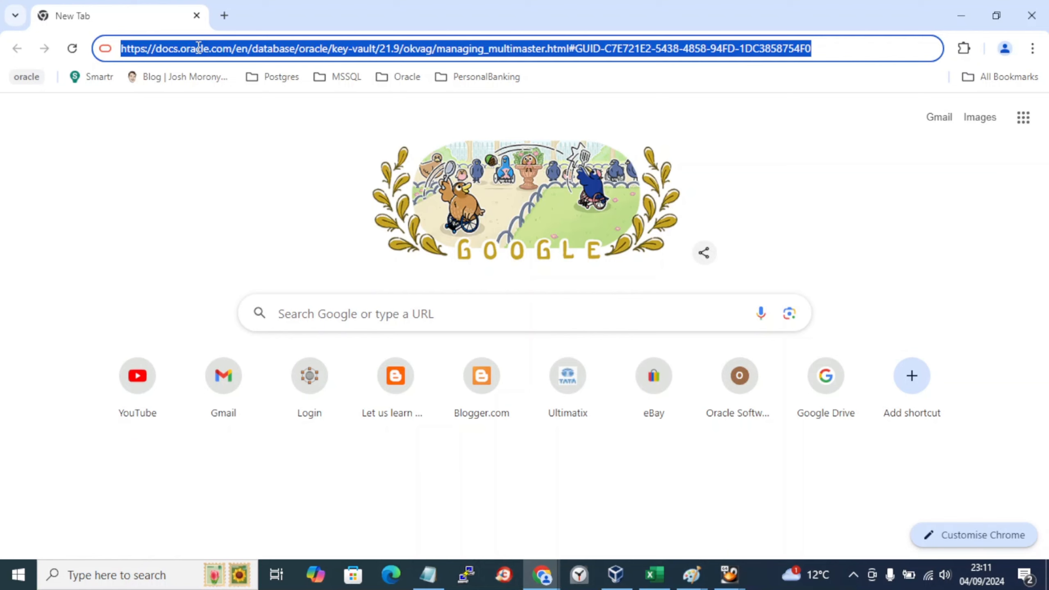
pyautogui.write('192')
pyautogui.press('Right')
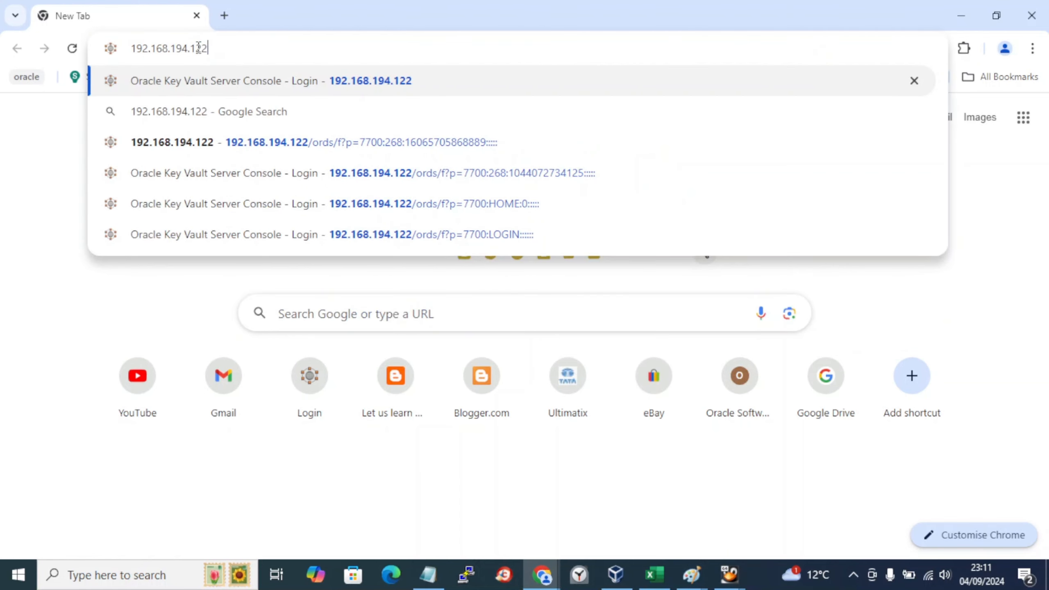
pyautogui.press('Return')
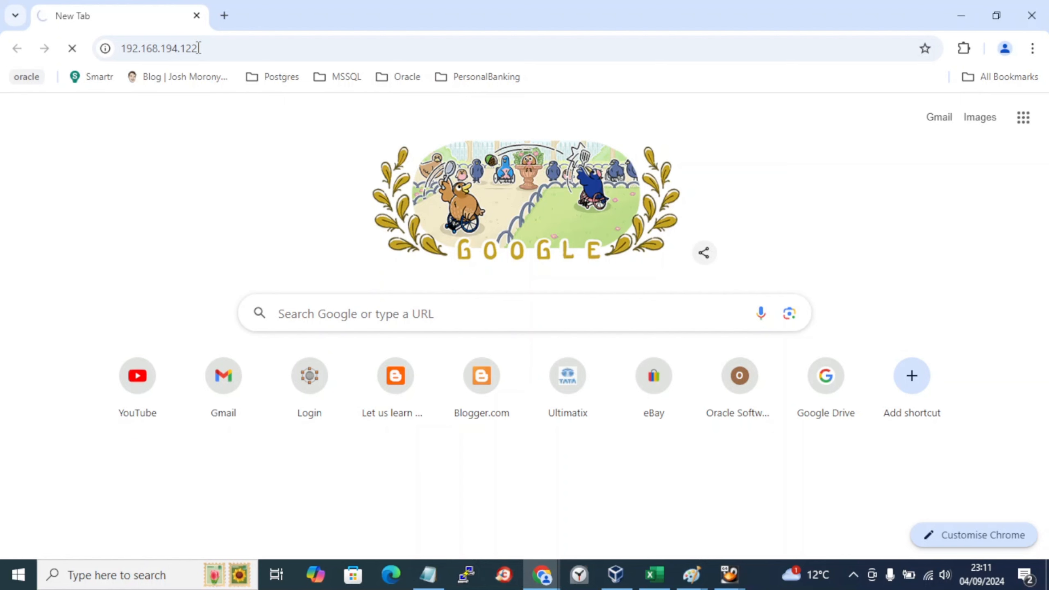
# Step: Sign in to the controller node's Key Vault console as admin with the account password
pyautogui.click(125, 49)
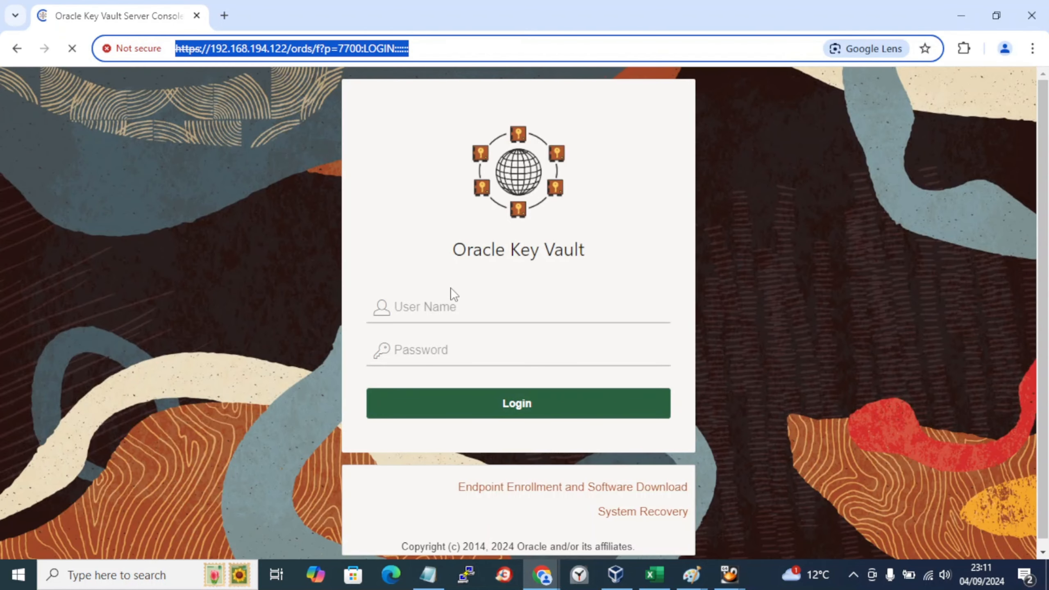
pyautogui.click(453, 308)
pyautogui.write('ad')
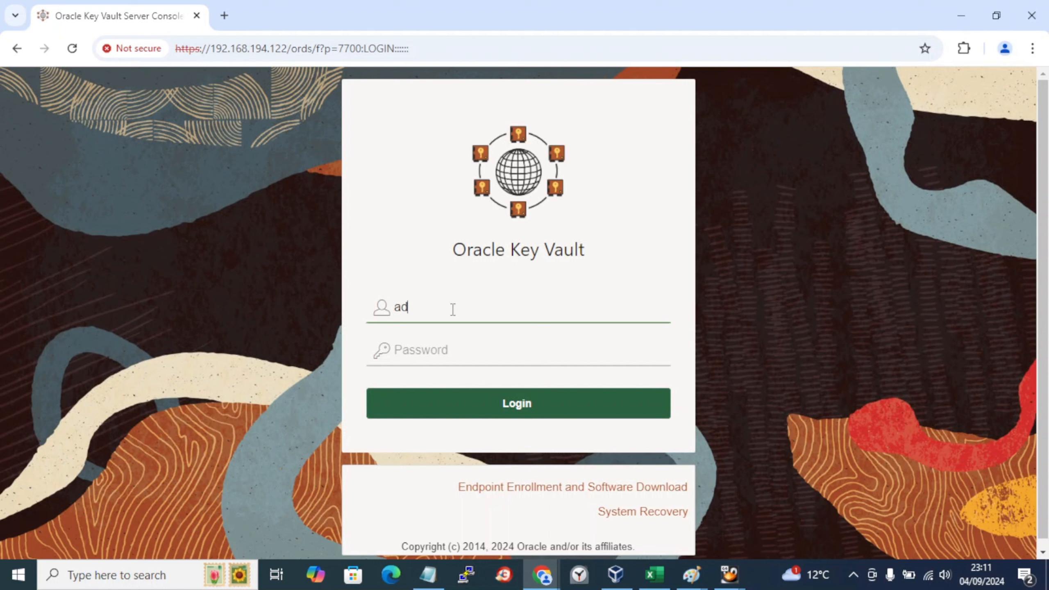
pyautogui.write('min')
pyautogui.press('Tab')
pyautogui.write('*******')
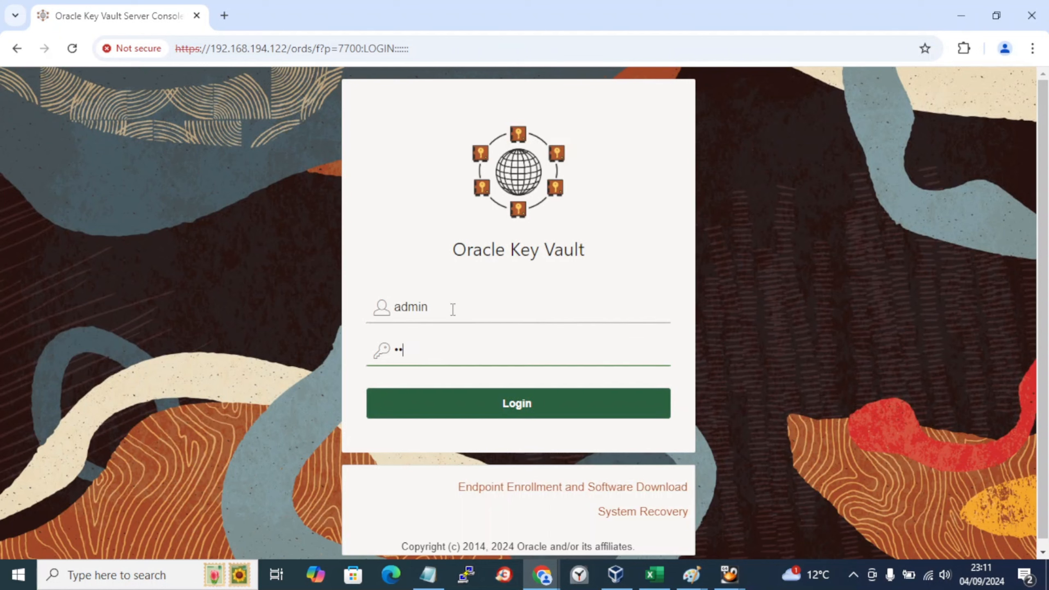
pyautogui.write('**')
pyautogui.press('Return')
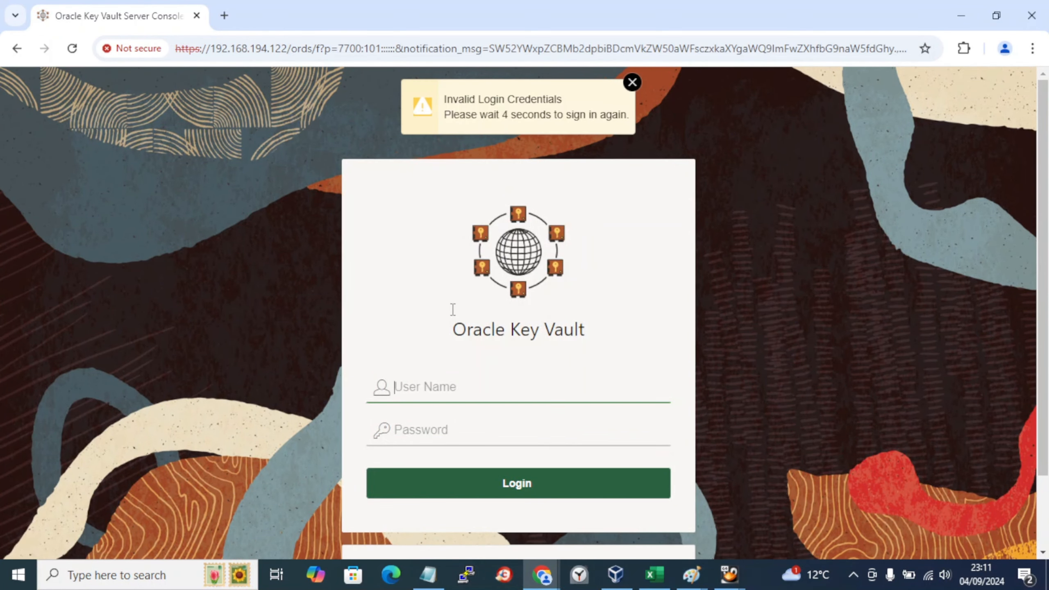
# Step: Retry the admin login after the Invalid Login Credentials error and start retyping the user name
pyautogui.write('a')
pyautogui.press('BackSpace')
pyautogui.write('admin')
pyautogui.press('Tab')
pyautogui.write('********')
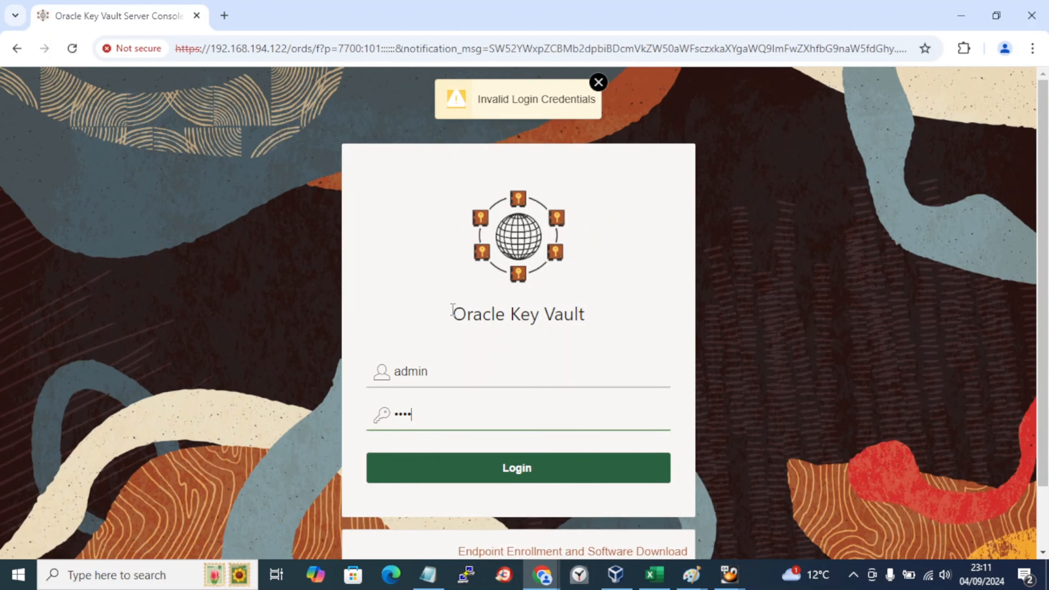
pyautogui.write('*')
pyautogui.press('Return')
pyautogui.write('admin')
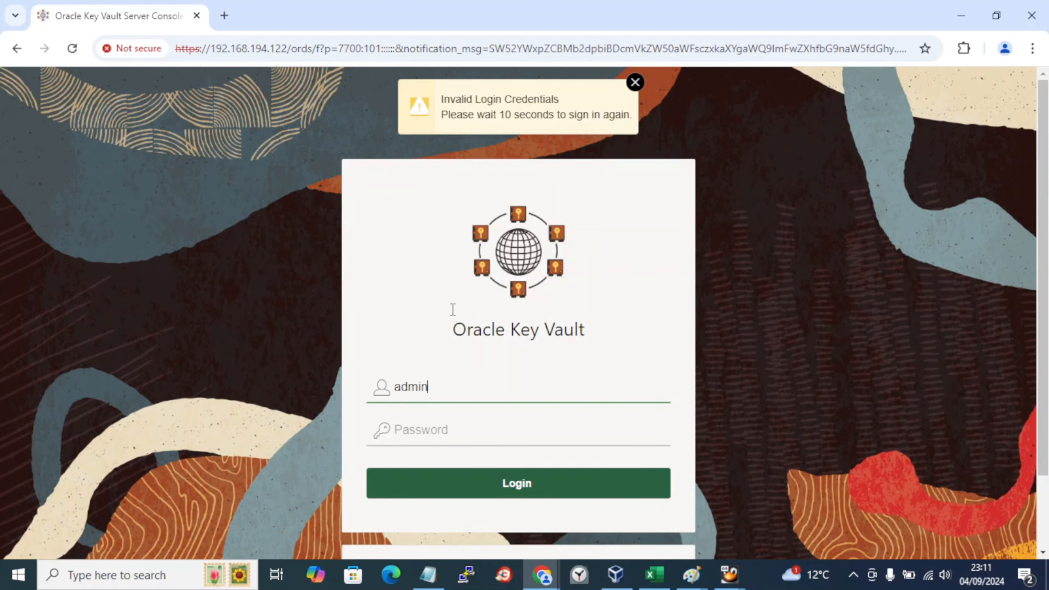
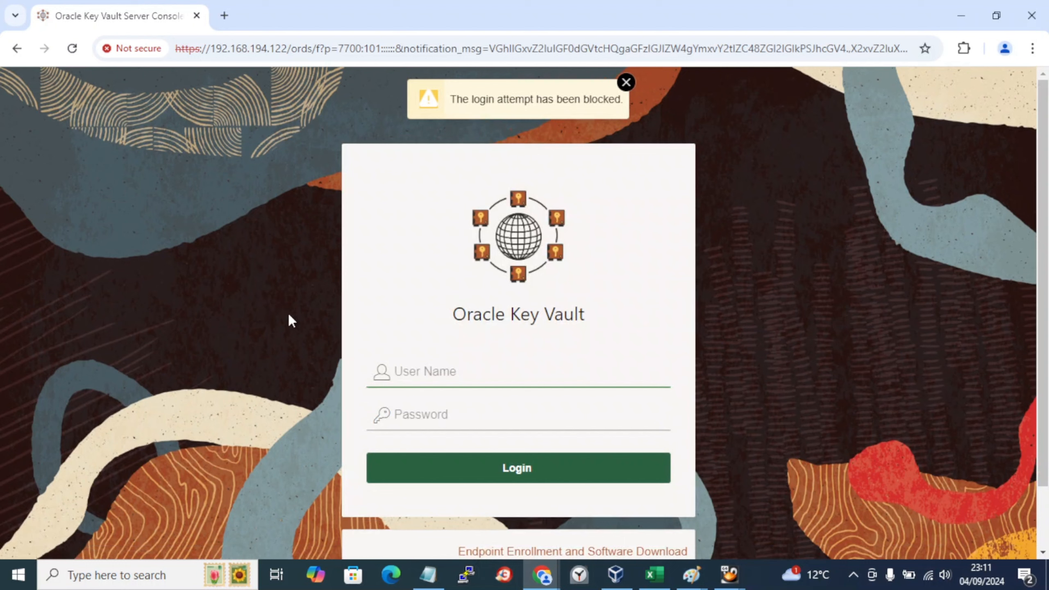
# Step: Sign in to the controller node's console as admin with the account password, then dismiss the blocked-login notice
pyautogui.write('admin')
pyautogui.press('Tab')
pyautogui.write('•')
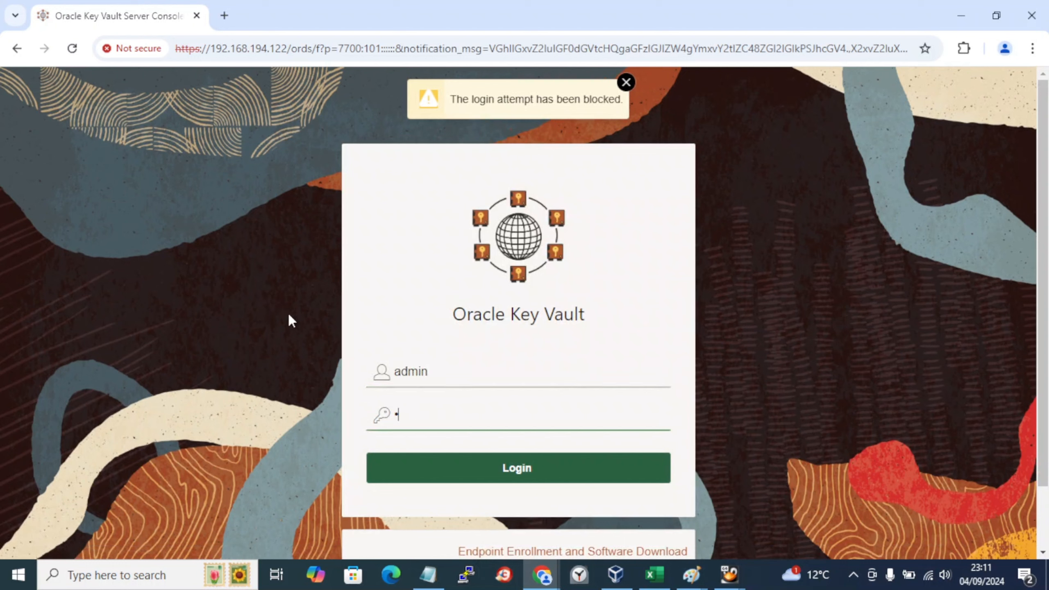
pyautogui.write('••••••••')
pyautogui.press('Return')
pyautogui.click(626, 83)
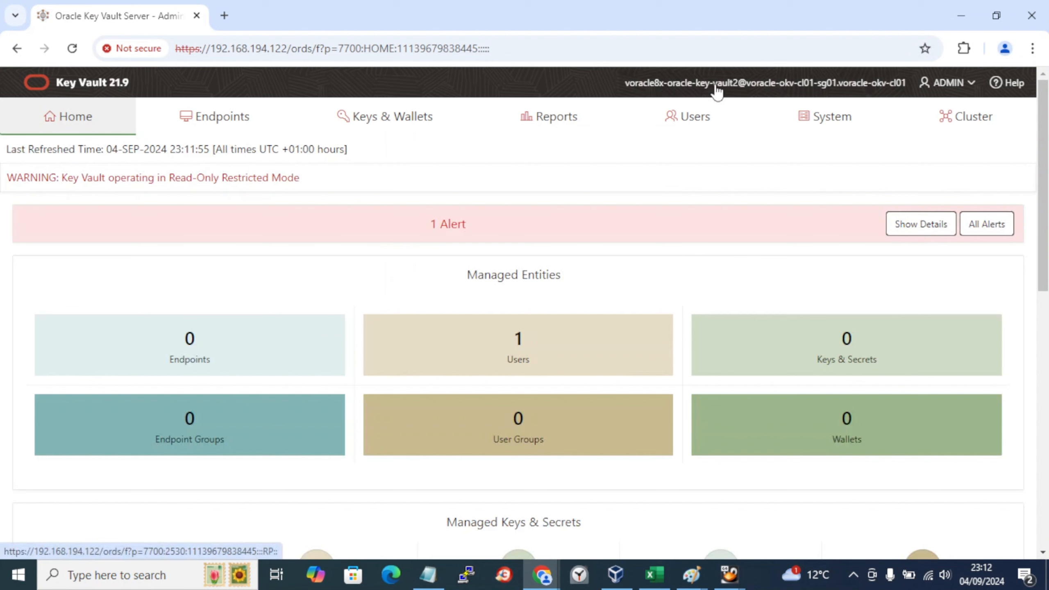
# Step: Switch to the candidate node's incognito browser window and go back to its sign-in page
pyautogui.click(544, 578)
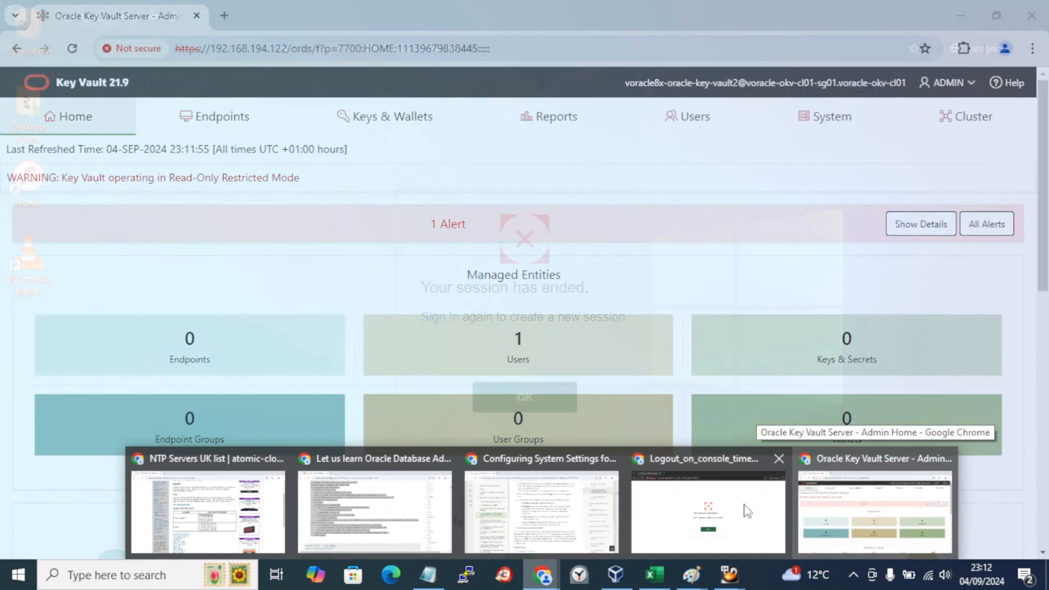
pyautogui.click(709, 512)
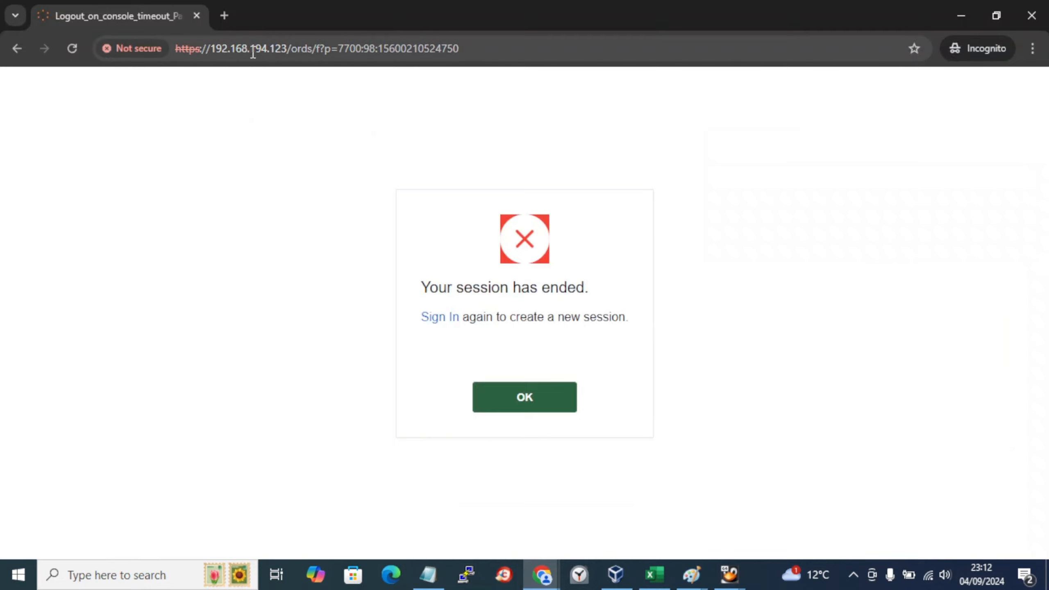
pyautogui.click(558, 418)
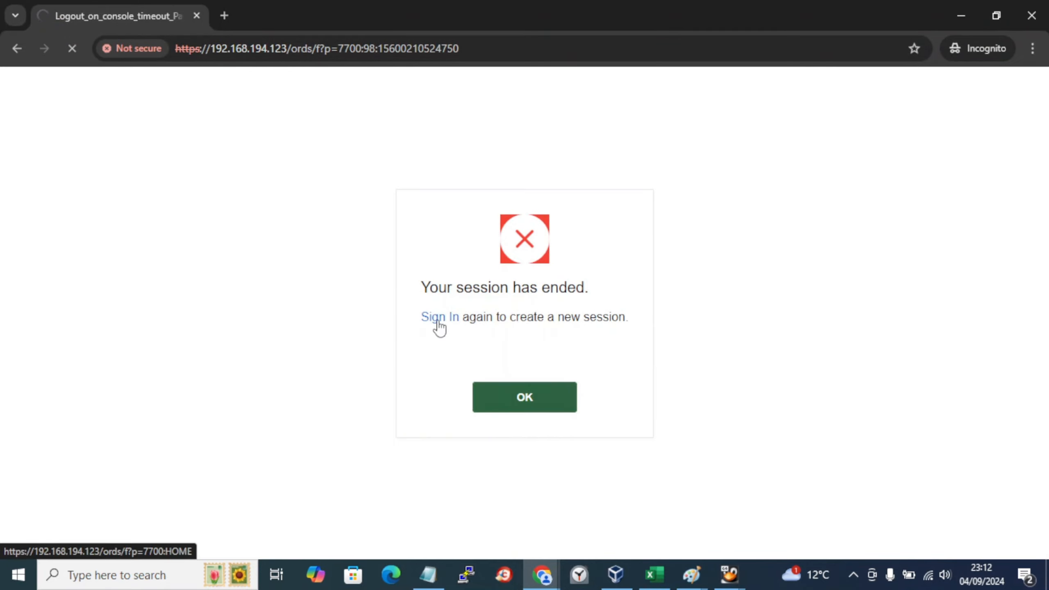
# Step: Sign in to 192.168.194.123 as admin, re-entering the password before submitting
pyautogui.write('admin')
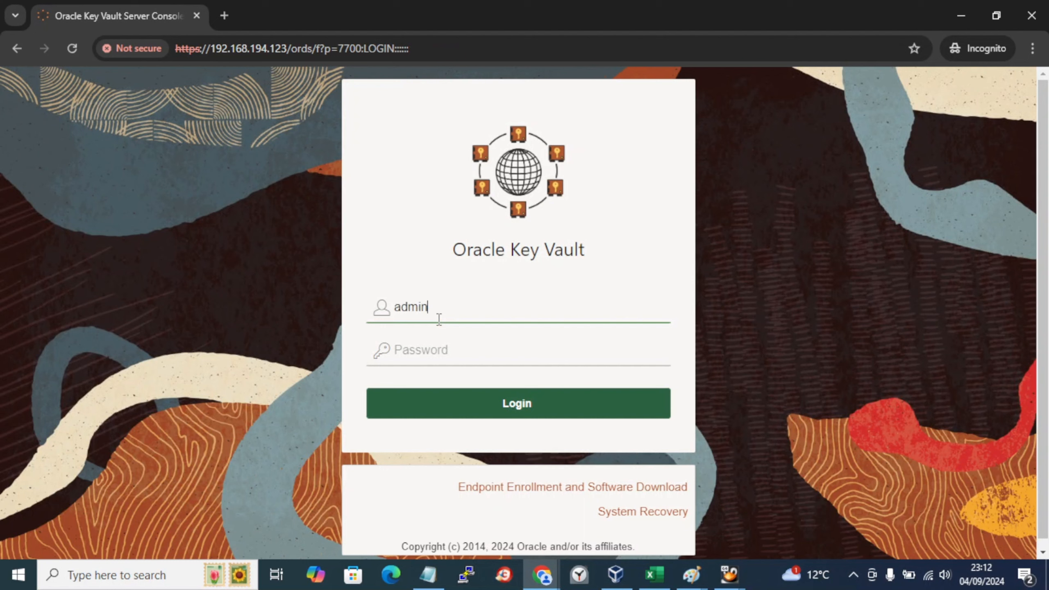
pyautogui.press('Tab')
pyautogui.write('****')
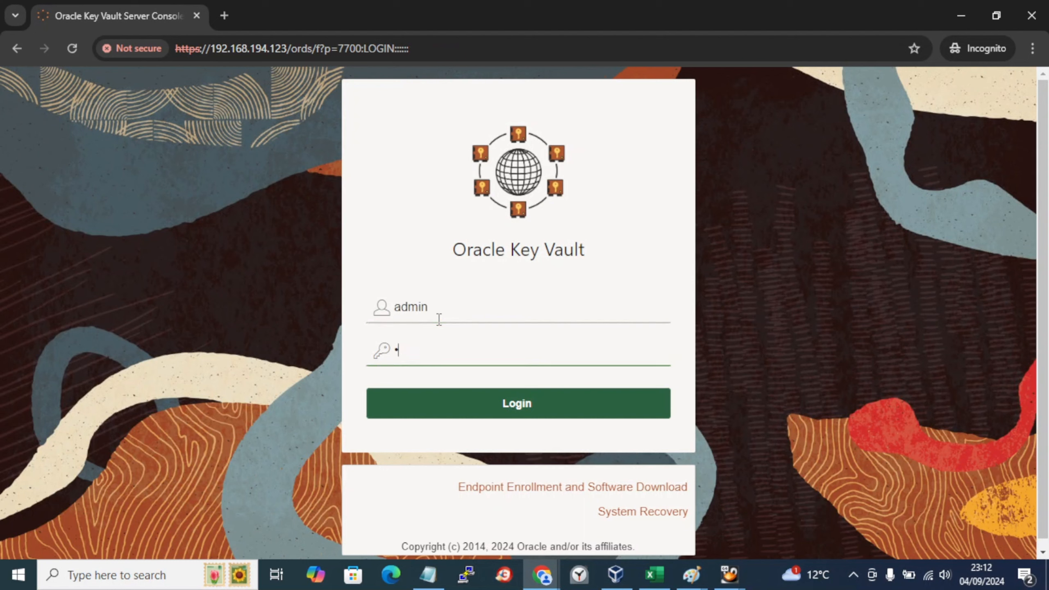
pyautogui.write('*****')
pyautogui.hotkey('ctrl', 'a')
pyautogui.write('**********')
pyautogui.press('Return')
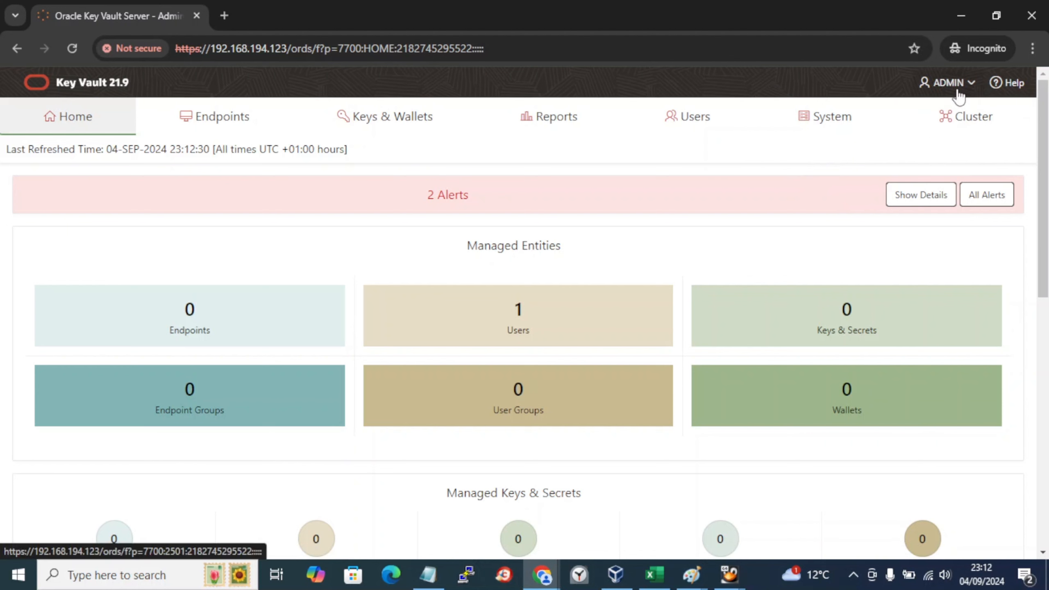
# Step: Bring up the controller console, then move to the Notepad labbook with the caret after step 5
pyautogui.click(543, 576)
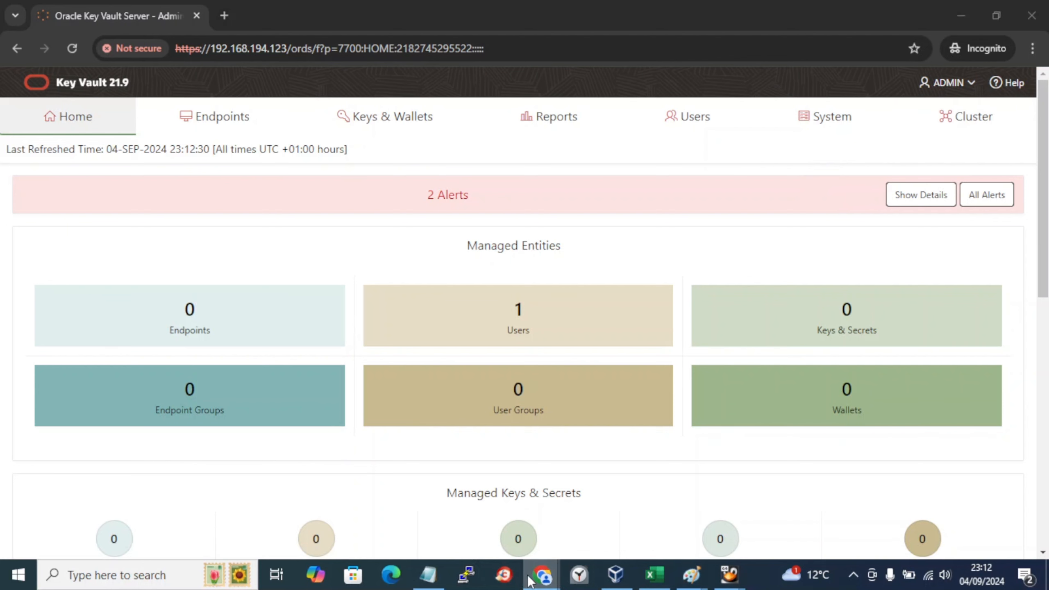
pyautogui.click(707, 496)
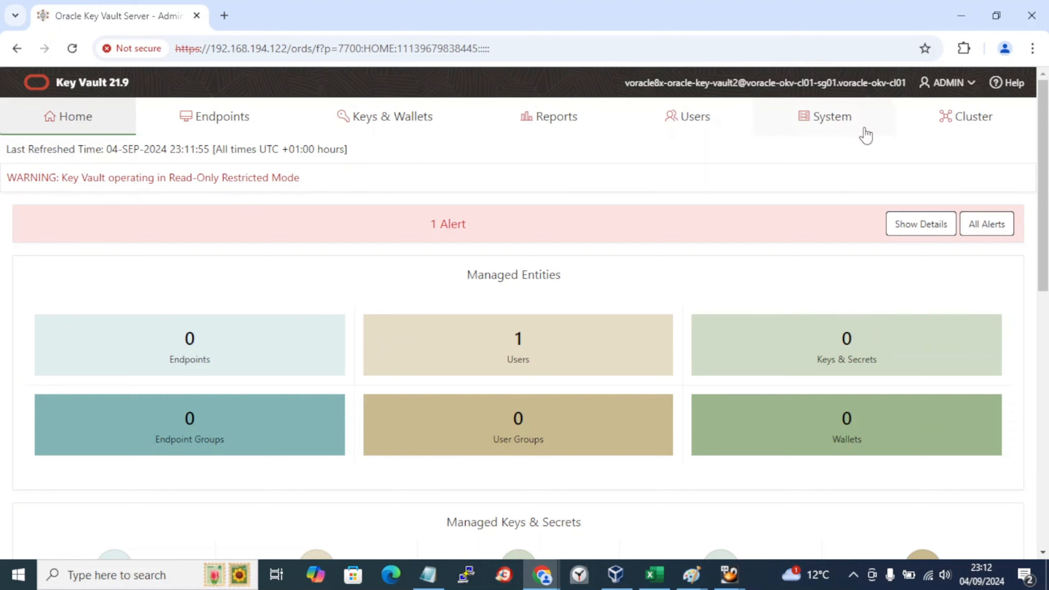
pyautogui.hotkey('alt', 'Tab')
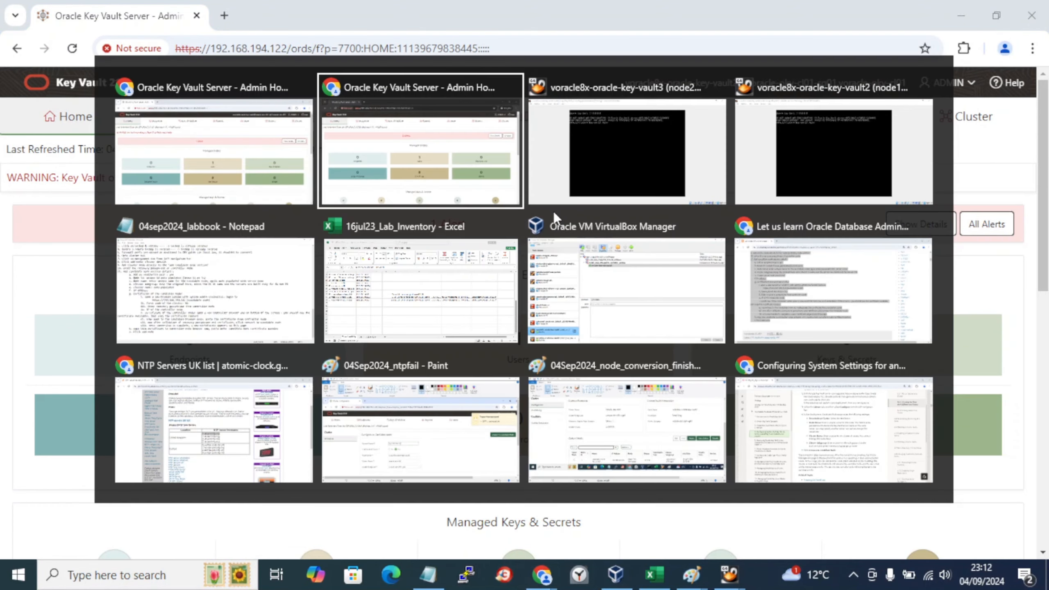
pyautogui.hotkey('alt', 'Tab')
pyautogui.hotkey('alt', 'Tab')
pyautogui.hotkey('alt', 'Tab')
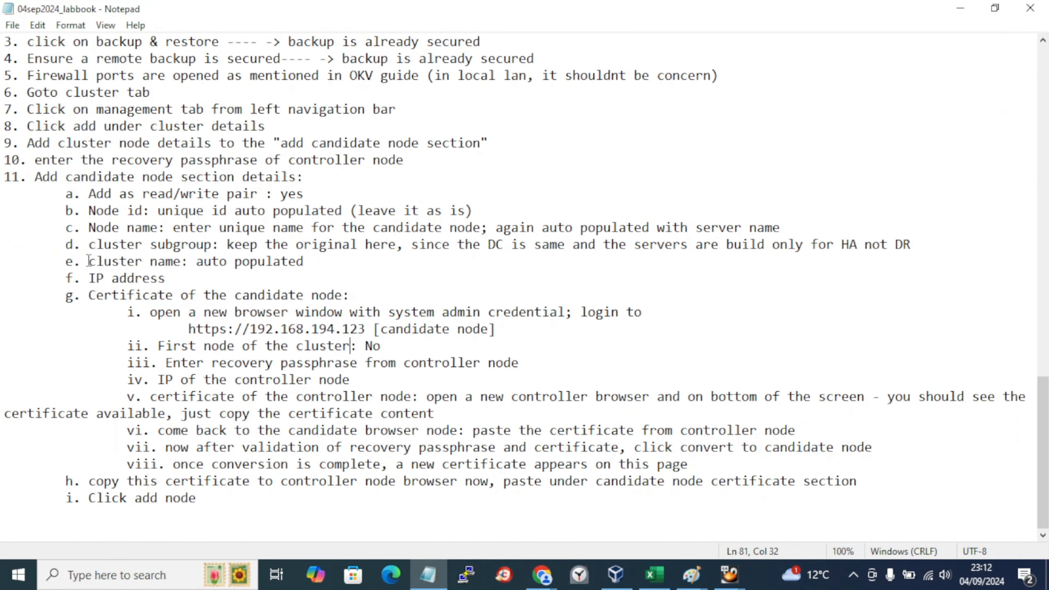
pyautogui.scroll(1, 112, 184)
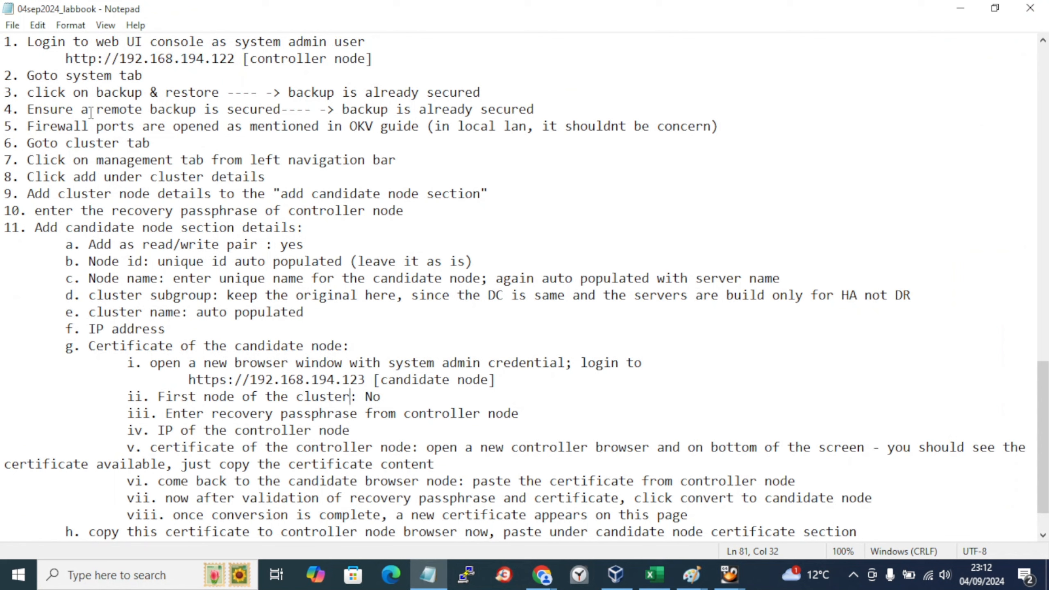
pyautogui.click(97, 60)
pyautogui.click(95, 131)
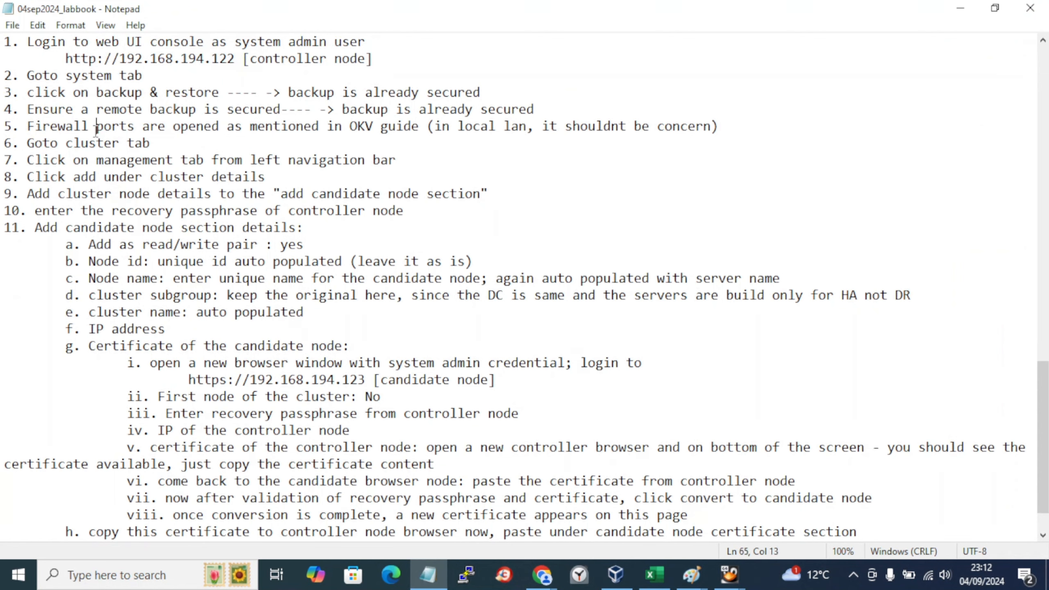
pyautogui.click(759, 126)
# Step: Append '---> same VLAN and no firewall between' to step 5 and save the labbook
pyautogui.write('--->')
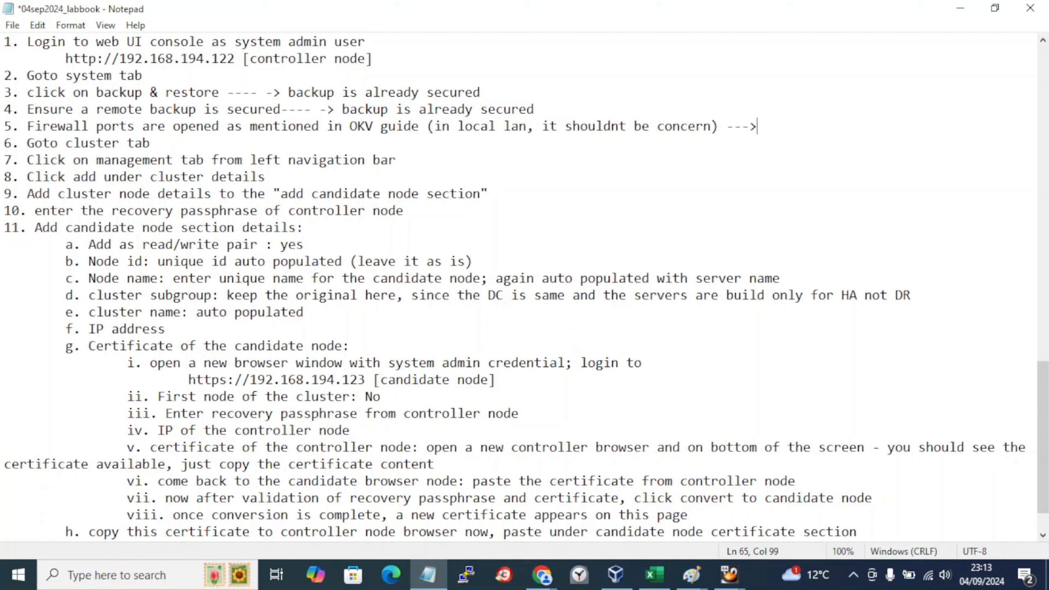
pyautogui.write(' same VLAN a')
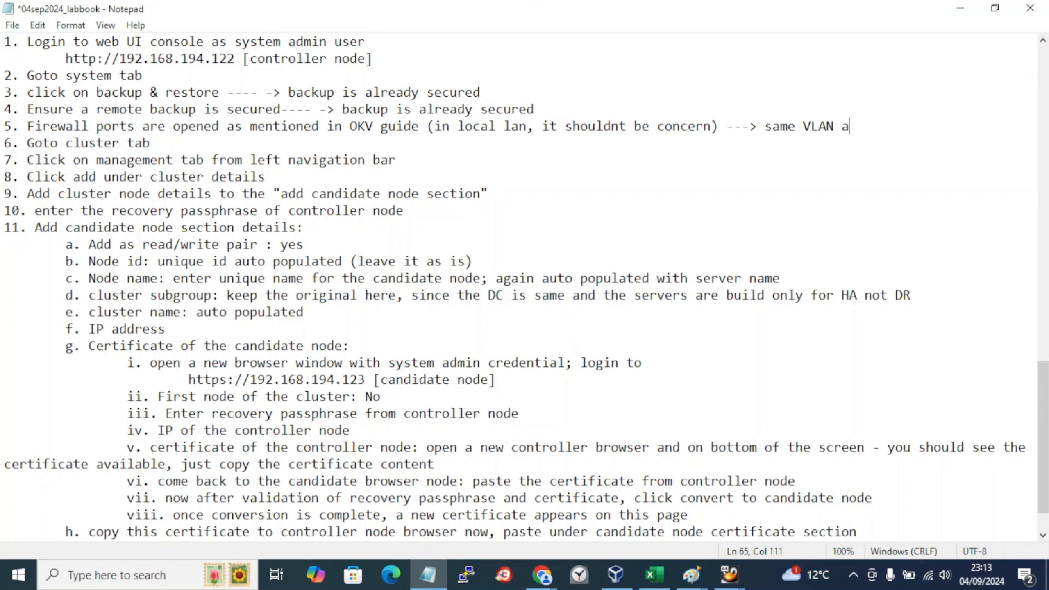
pyautogui.write('nd no firew')
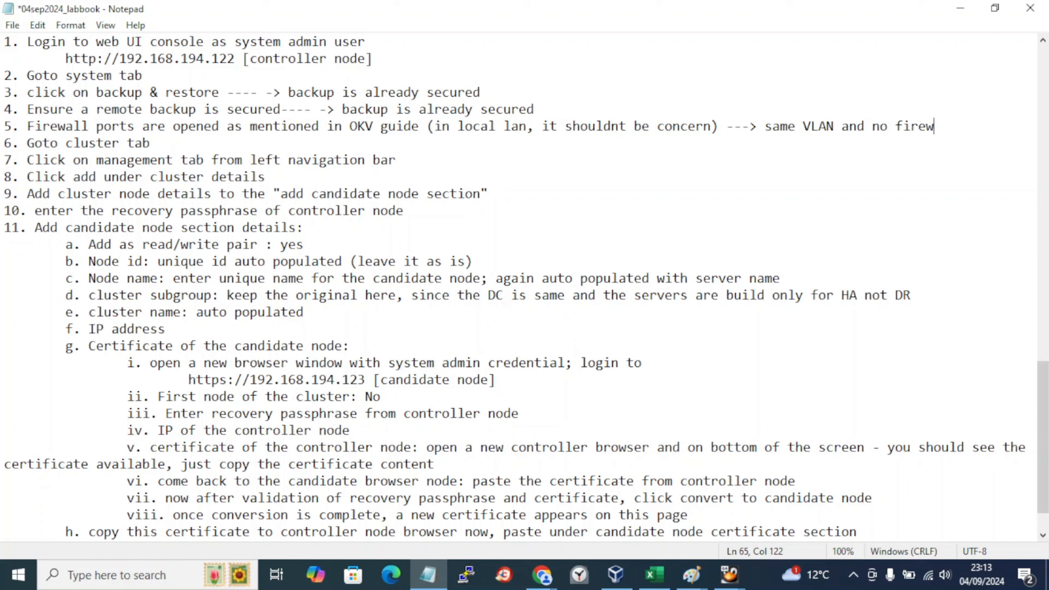
pyautogui.write('all betwe')
pyautogui.write('en')
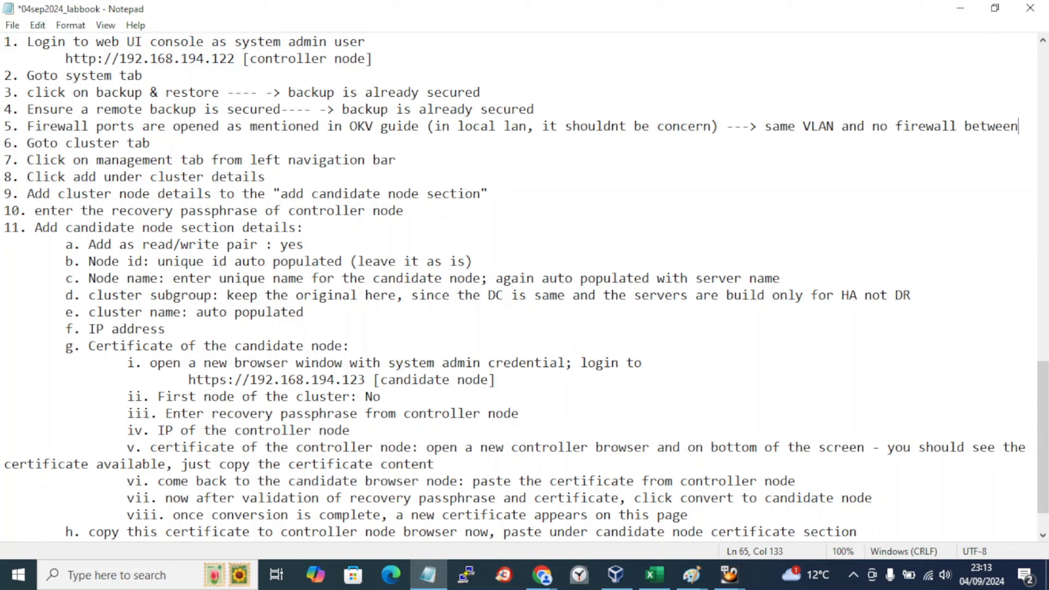
pyautogui.hotkey('ctrl', 's')
pyautogui.press('Down')
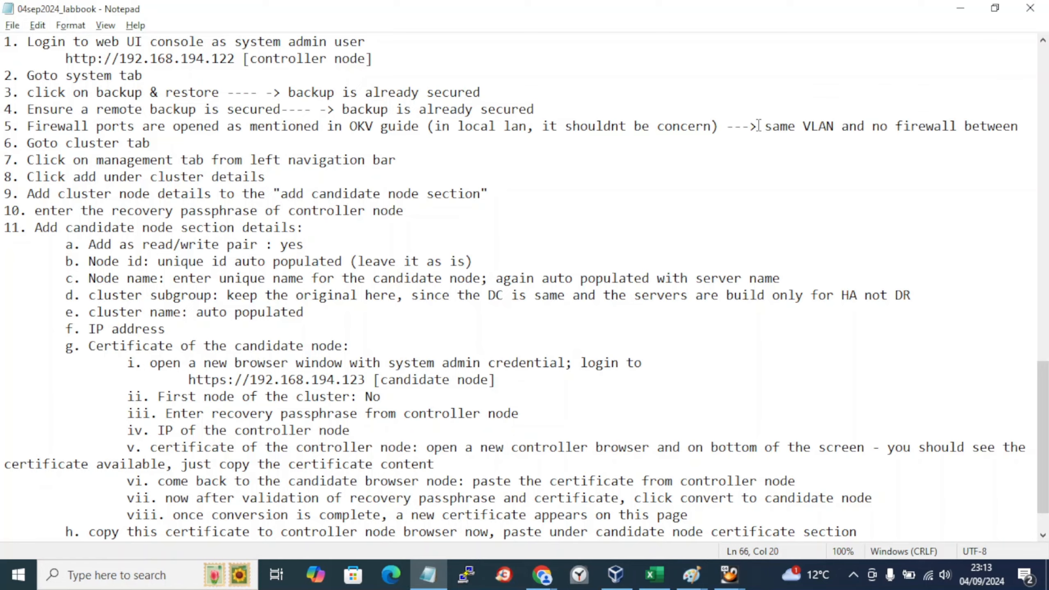
pyautogui.hotkey('alt', 'Tab')
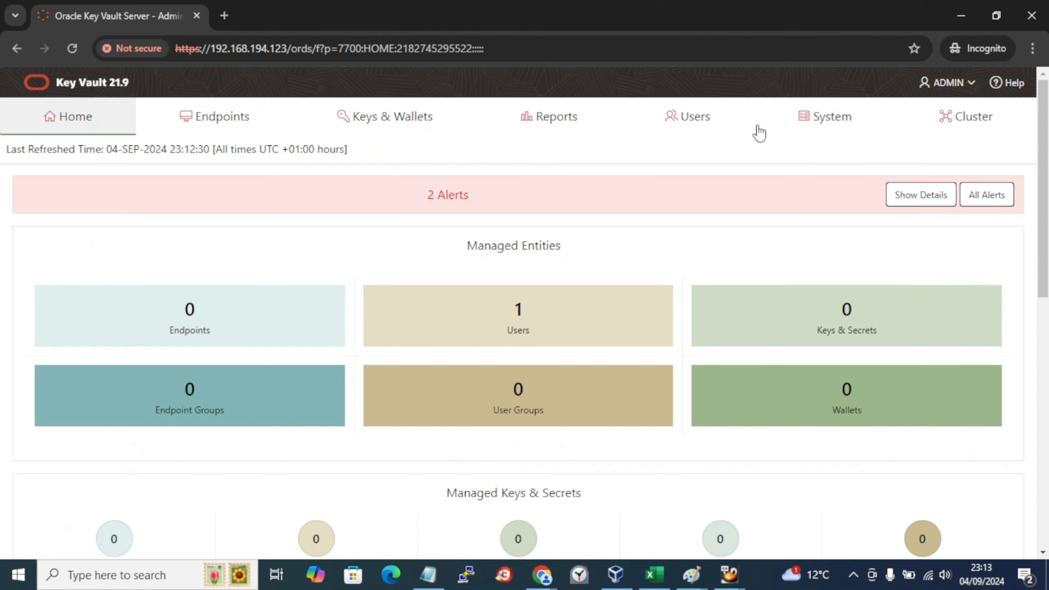
# Step: Open Cluster > Management on the controller node, checking the labbook between moves
pyautogui.hotkey('alt', 'Tab')
pyautogui.press('Tab')
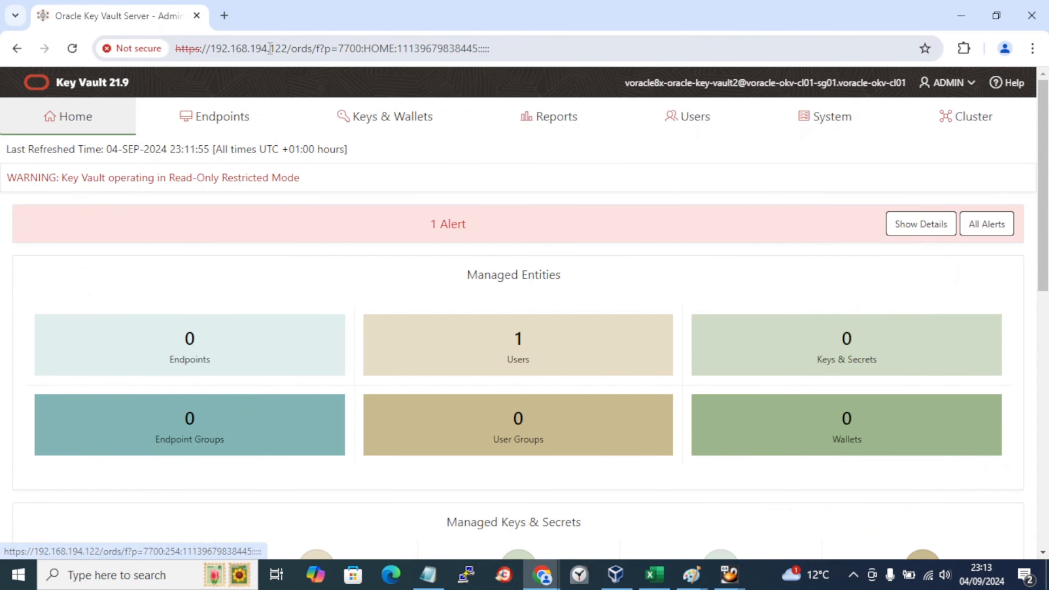
pyautogui.click(985, 117)
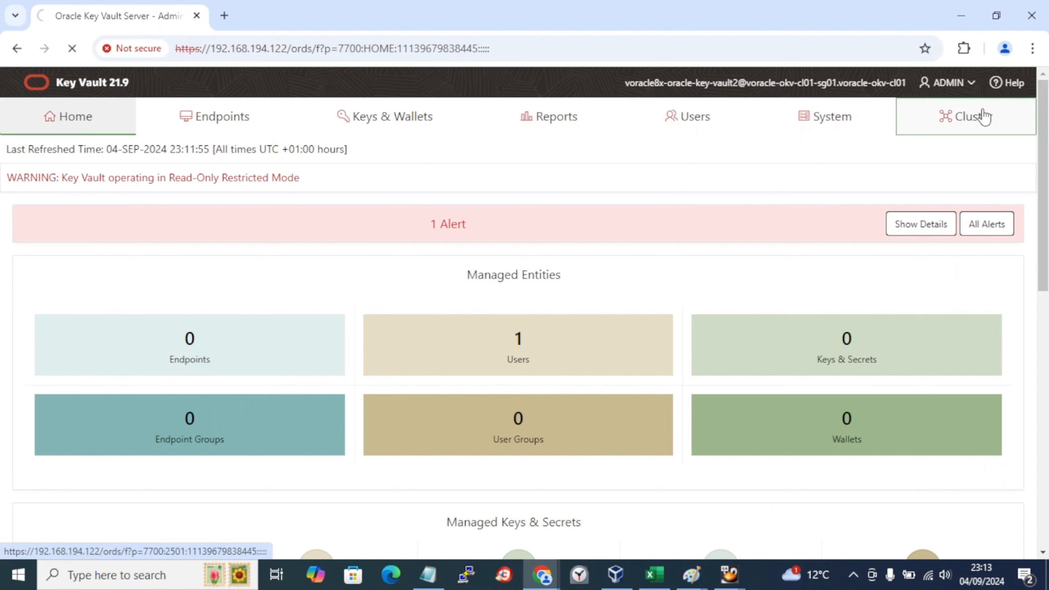
pyautogui.hotkey('alt', 'Tab')
pyautogui.press('Tab')
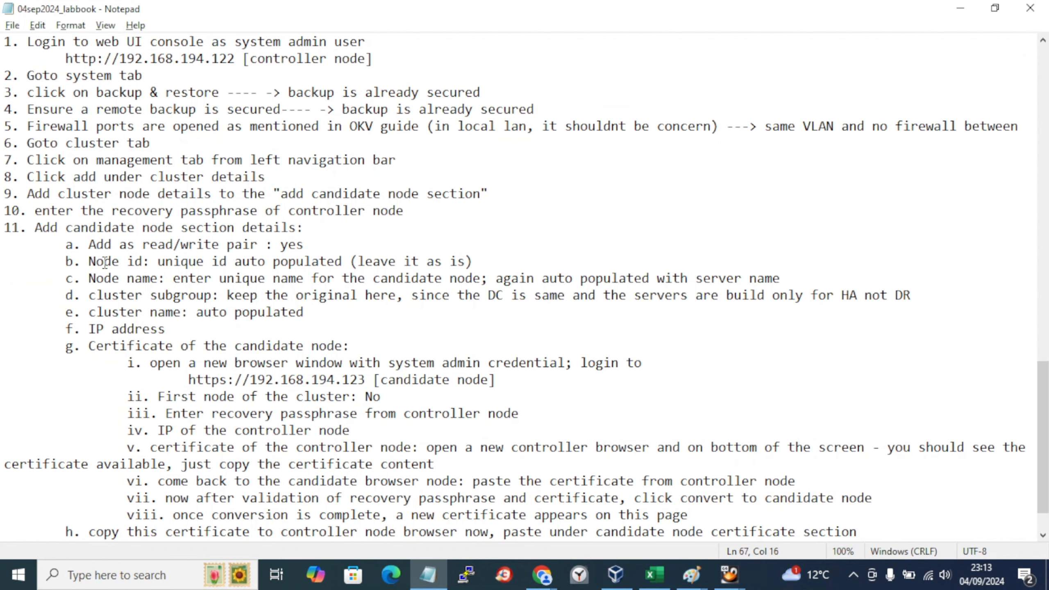
pyautogui.hotkey('alt', 'Tab')
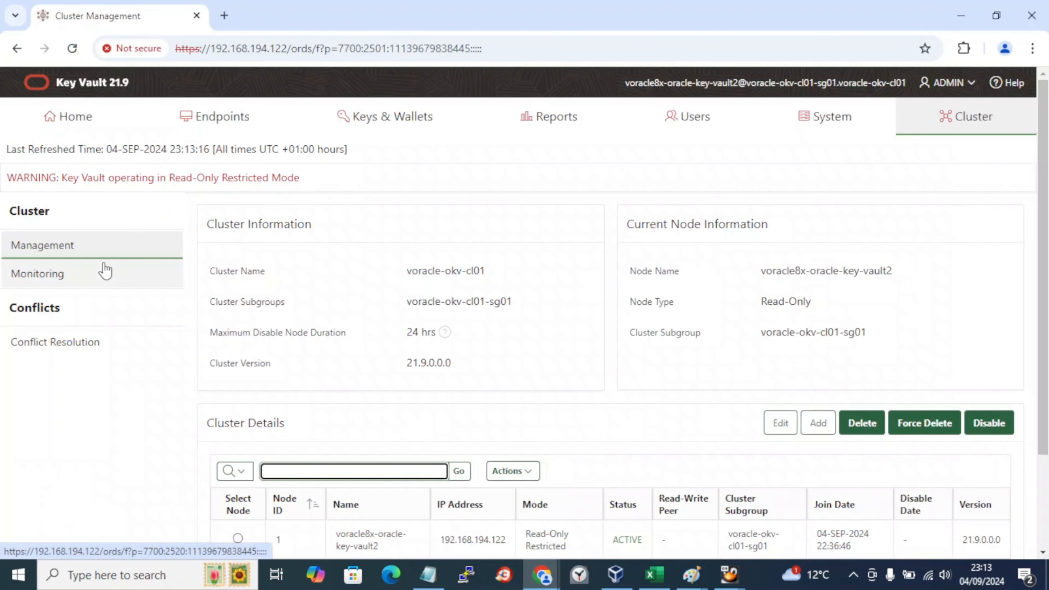
pyautogui.click(51, 247)
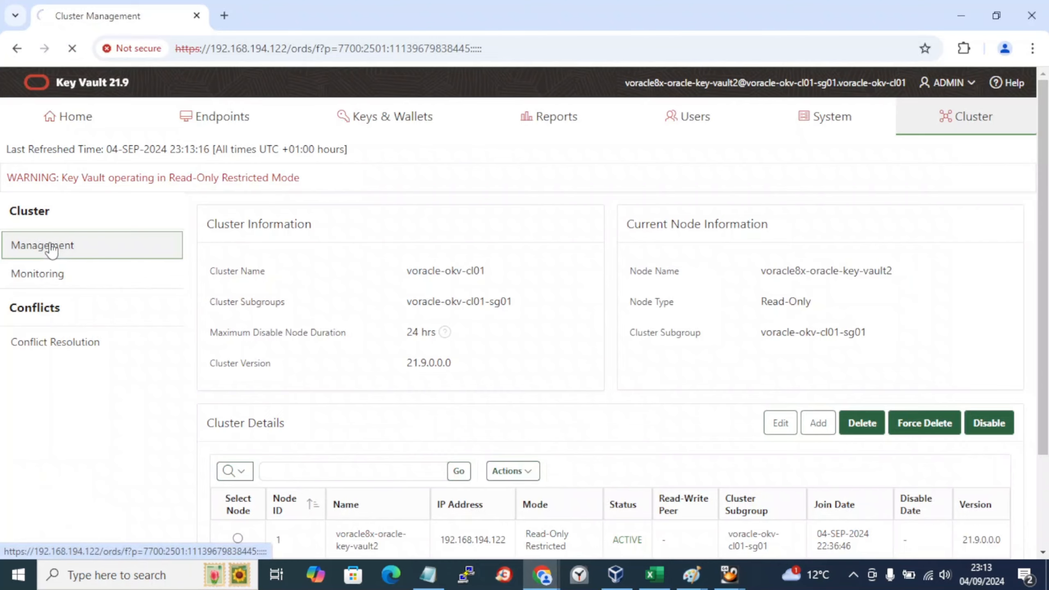
pyautogui.hotkey('alt', 'Tab')
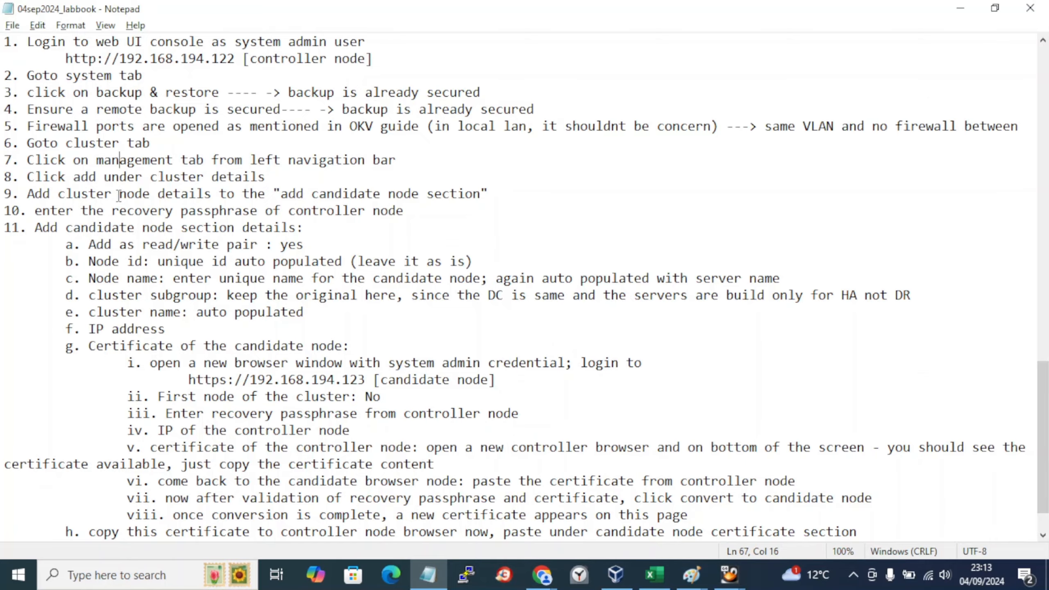
pyautogui.hotkey('alt', 'Tab')
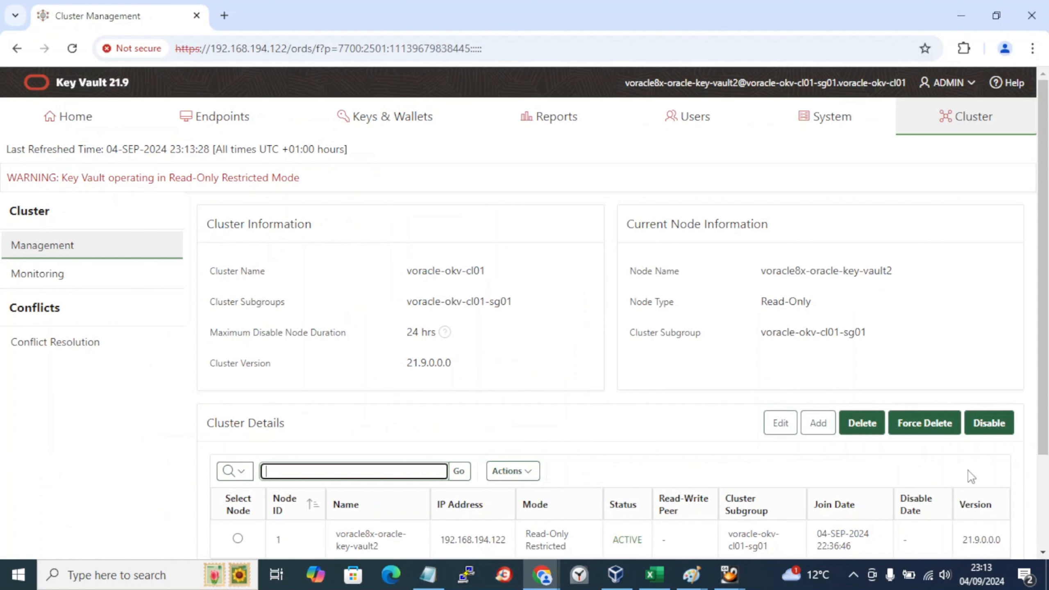
# Step: Launch Paint, then click Add under Cluster Details to begin adding a candidate node
pyautogui.scroll(-3, 807, 430)
pyautogui.scroll(3, 808, 430)
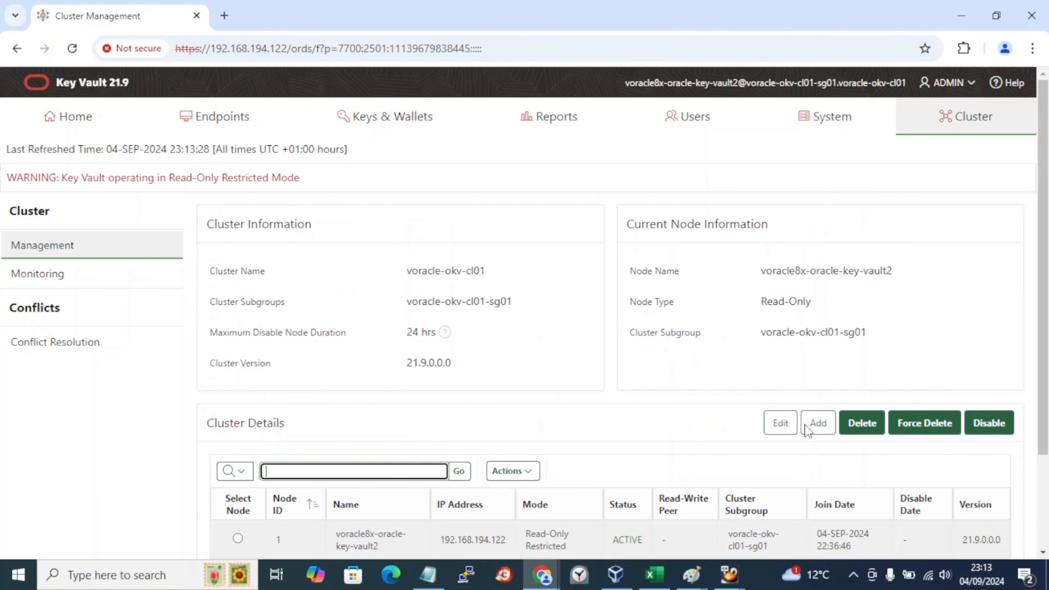
pyautogui.scroll(-3, 807, 430)
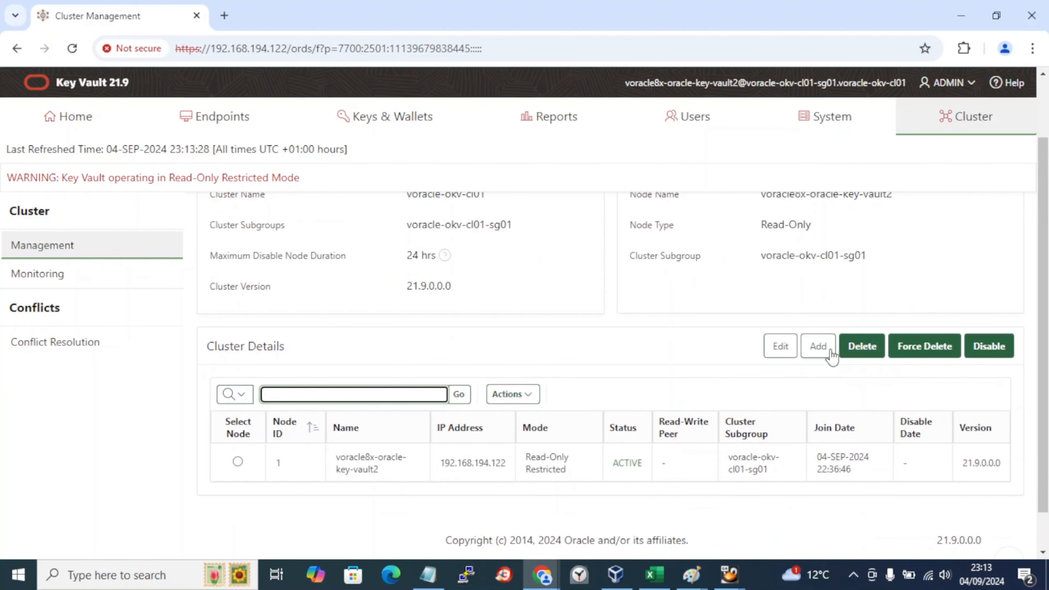
pyautogui.press('super+r')
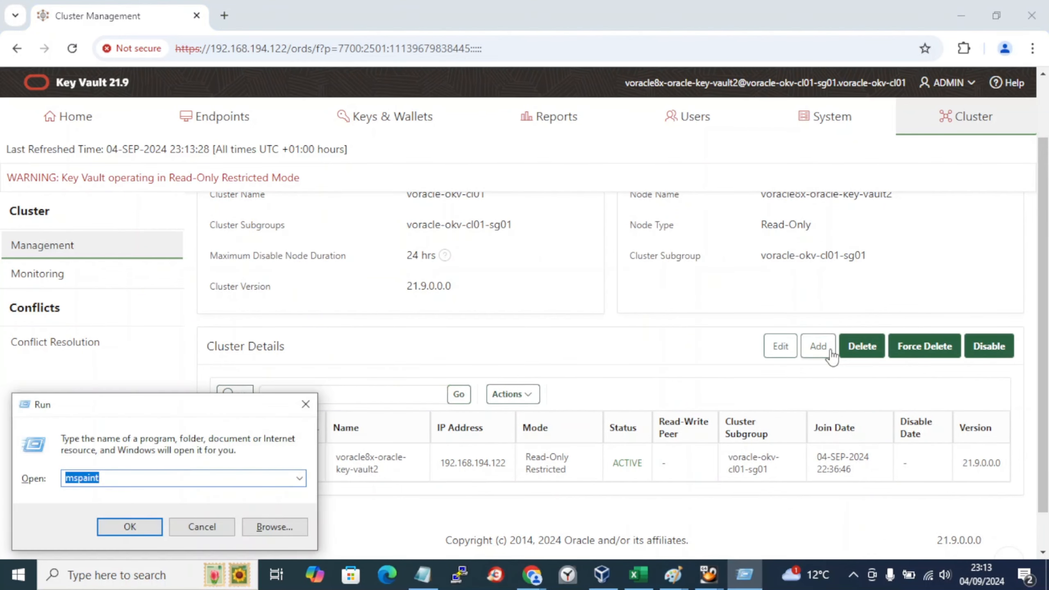
pyautogui.press('Return')
pyautogui.hotkey('alt', 'Tab')
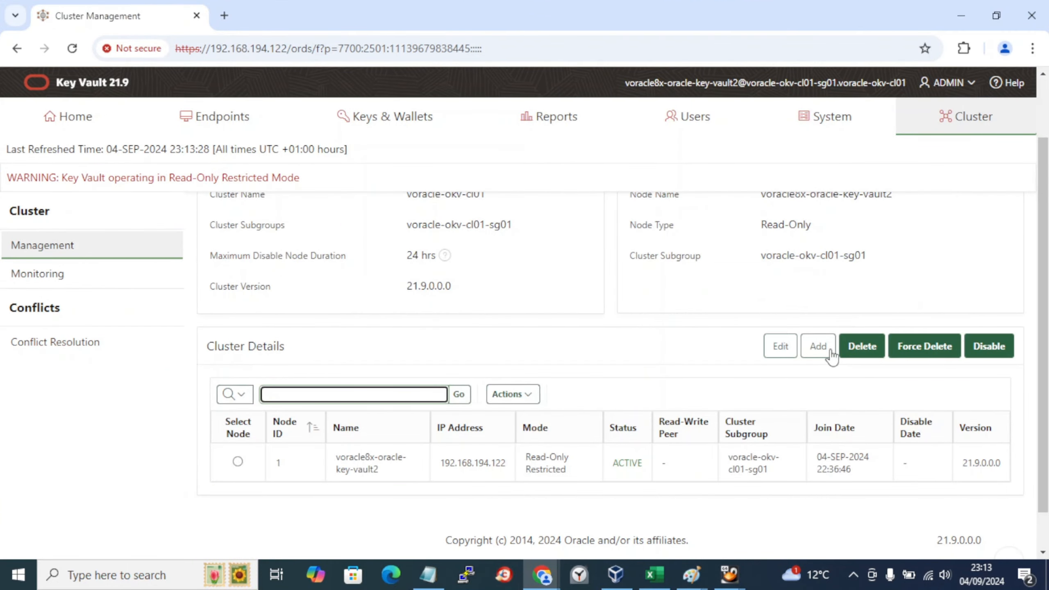
pyautogui.click(831, 350)
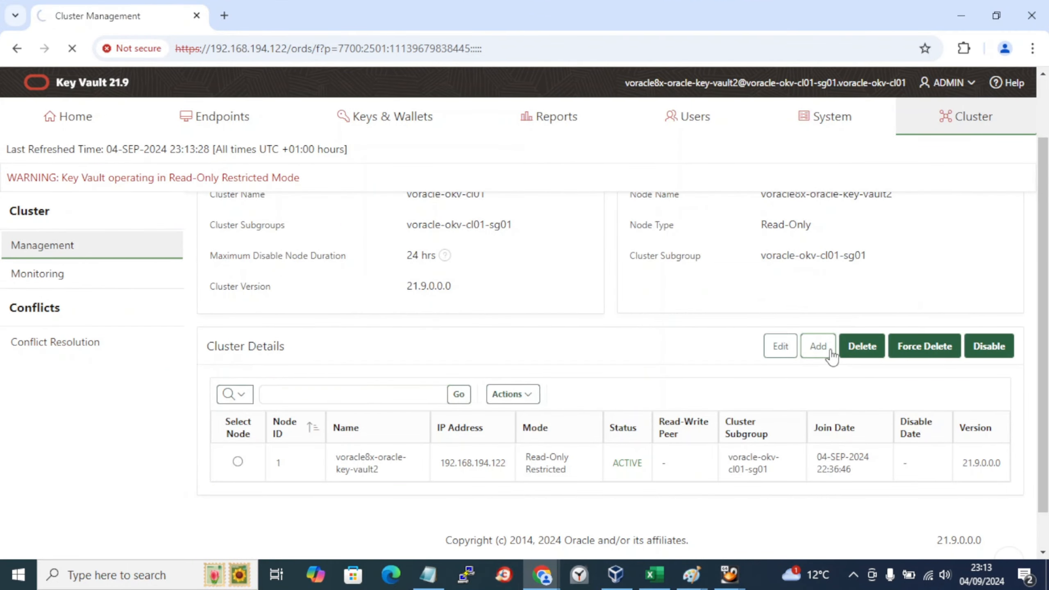
pyautogui.hotkey('alt', 'Tab')
pyautogui.hotkey('alt', 'Tab')
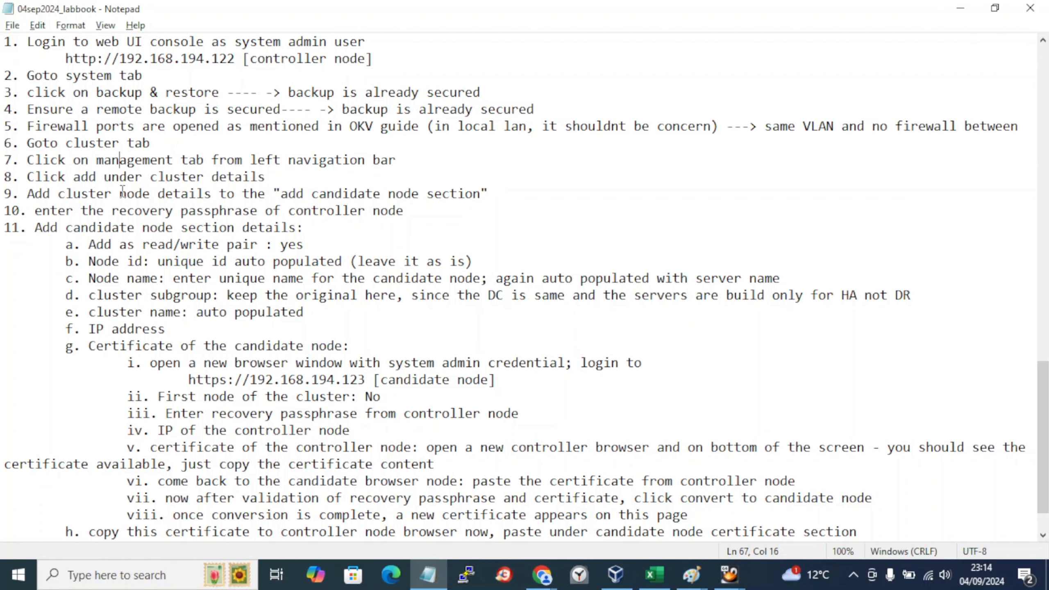
# Step: Return from the labbook to the Add Candidate Node to Cluster form
pyautogui.hotkey('alt', 'Tab')
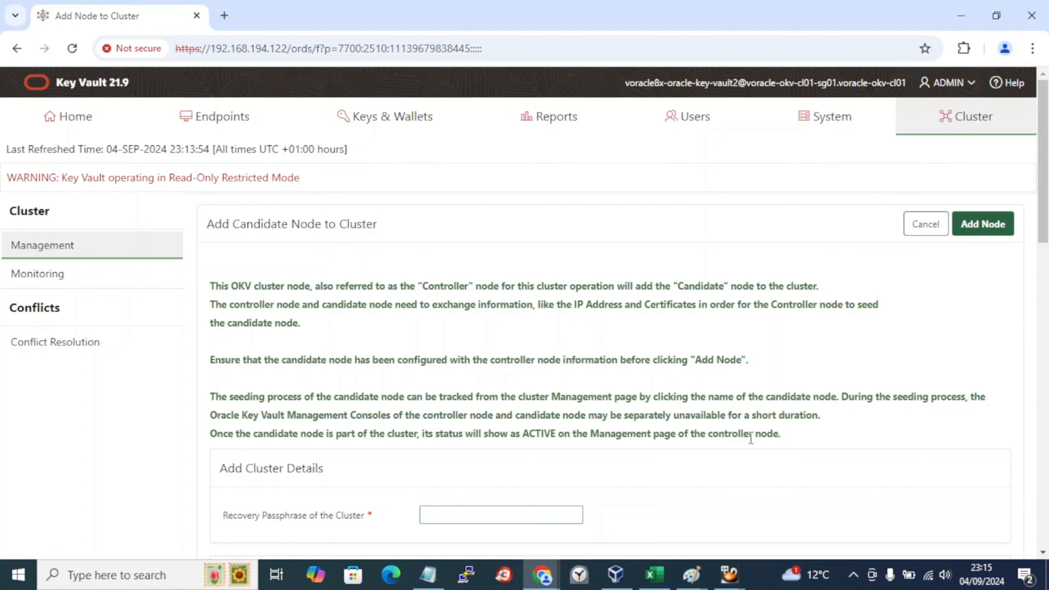
# Step: Look over the empty add-node form, focus Recovery Passphrase, and highlight step 10 in the labbook
pyautogui.scroll(-3, 751, 438)
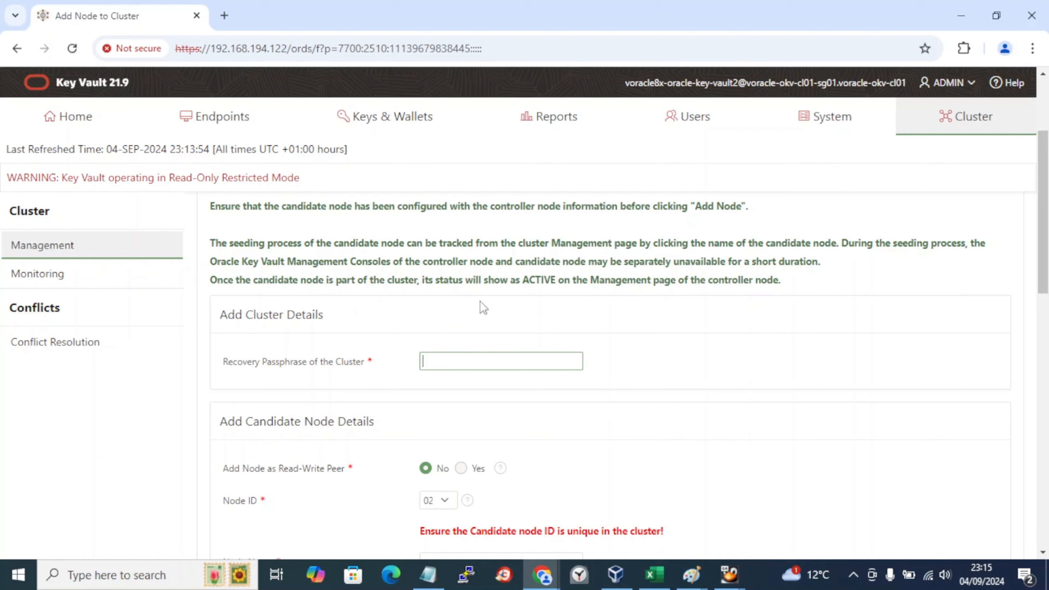
pyautogui.scroll(3, 62, 285)
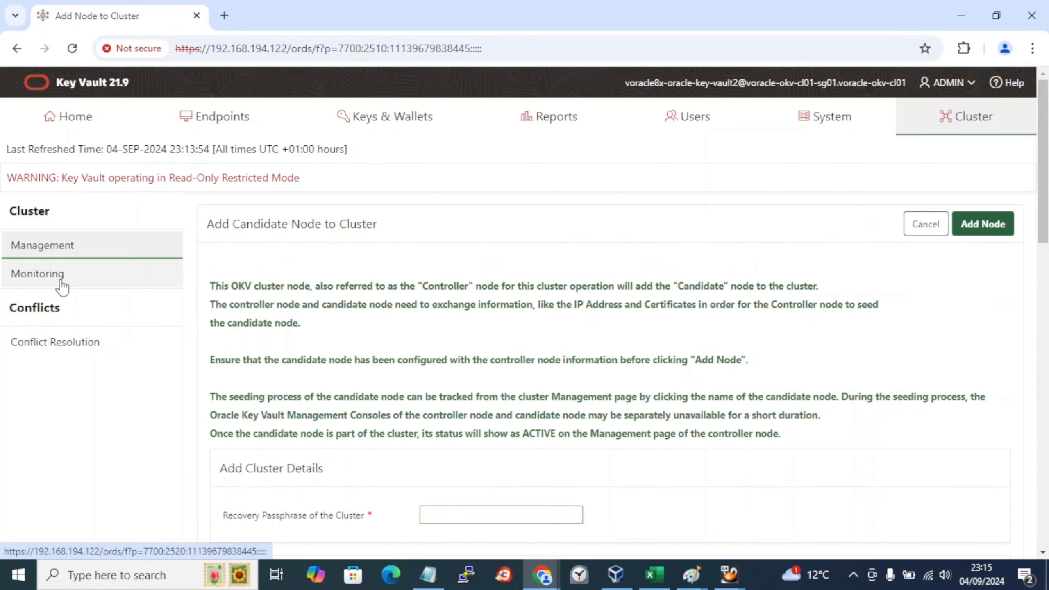
pyautogui.scroll(-6, 62, 285)
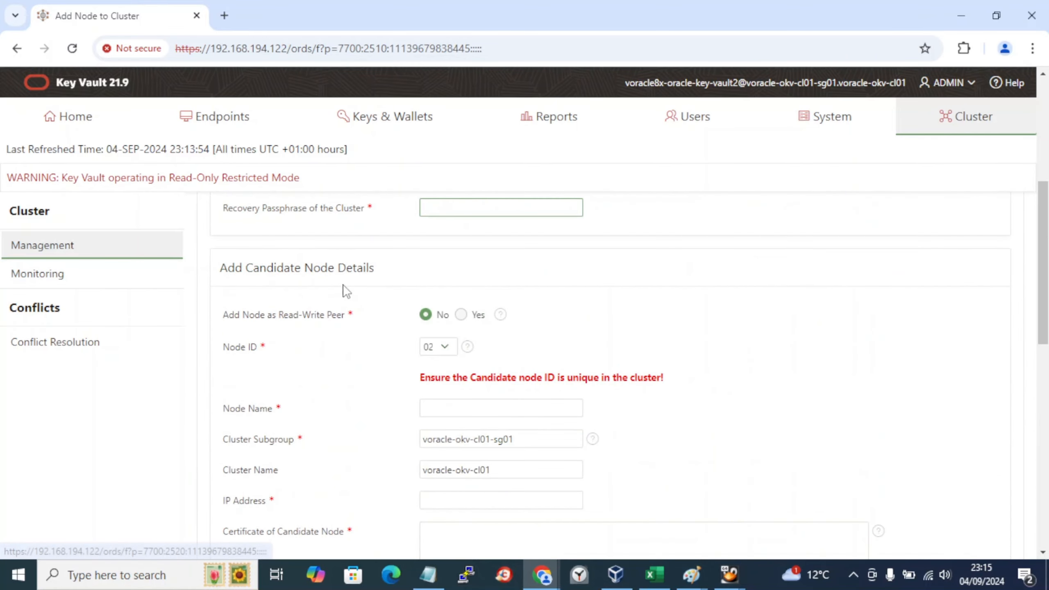
pyautogui.scroll(3, 345, 291)
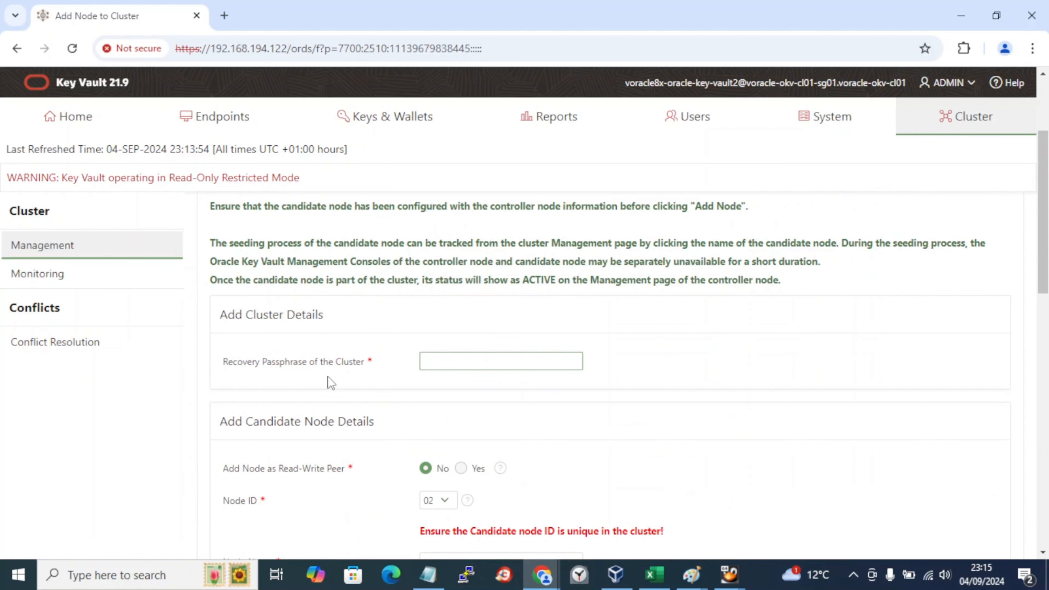
pyautogui.click(443, 356)
pyautogui.hotkey('alt', 'Tab')
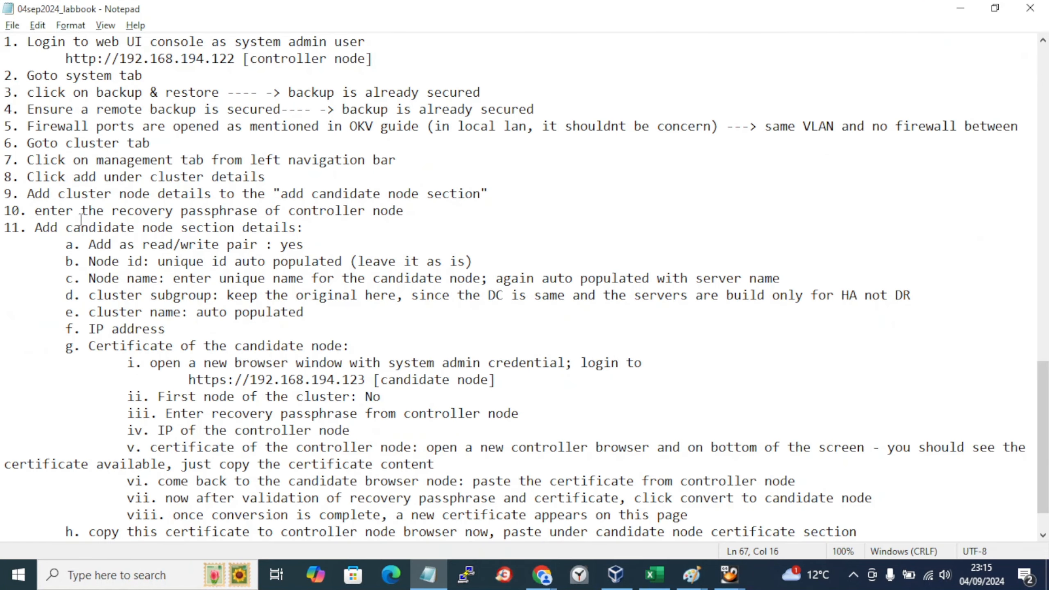
pyautogui.moveTo(88, 212); pyautogui.dragTo(111, 212)
pyautogui.hotkey('alt', 'Tab')
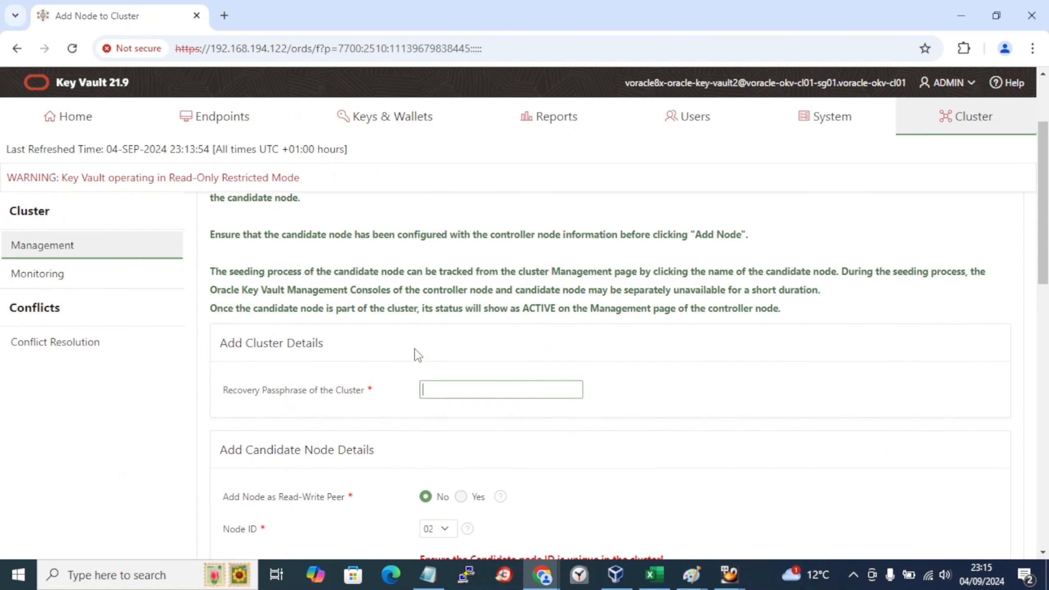
pyautogui.scroll(2, 415, 354)
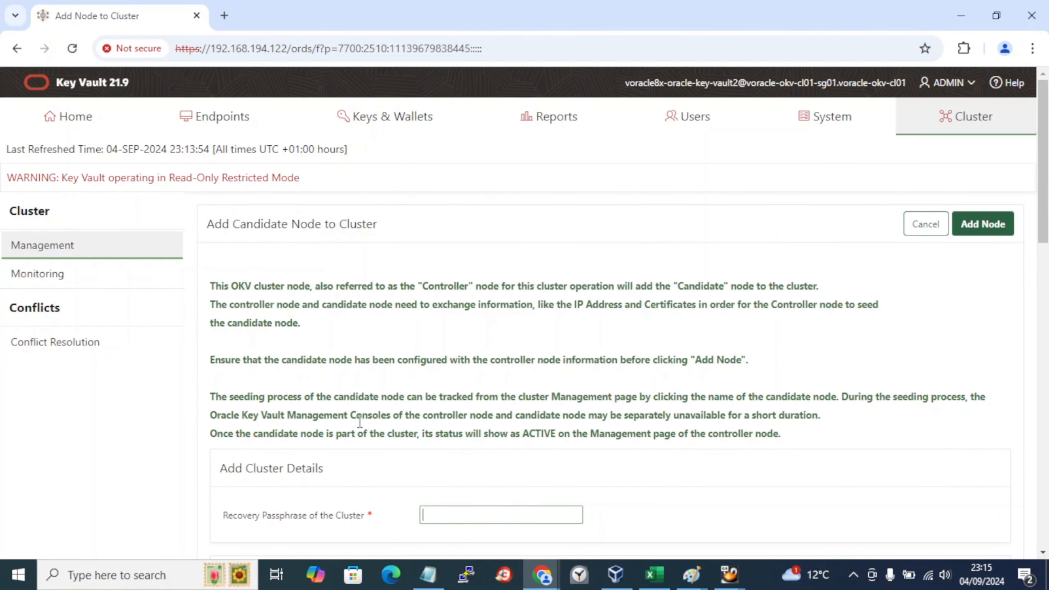
pyautogui.scroll(-1, 360, 431)
pyautogui.hotkey('alt', 'Tab')
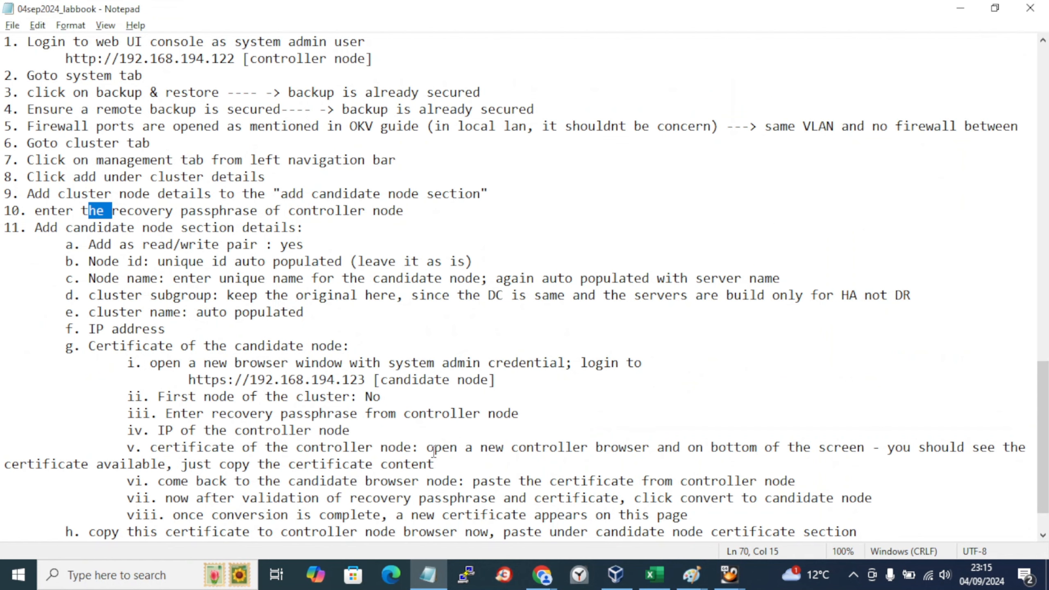
# Step: Copy the recovery passphrase from cell J27 of the Excel inventory into the Recovery Passphrase field
pyautogui.click(654, 575)
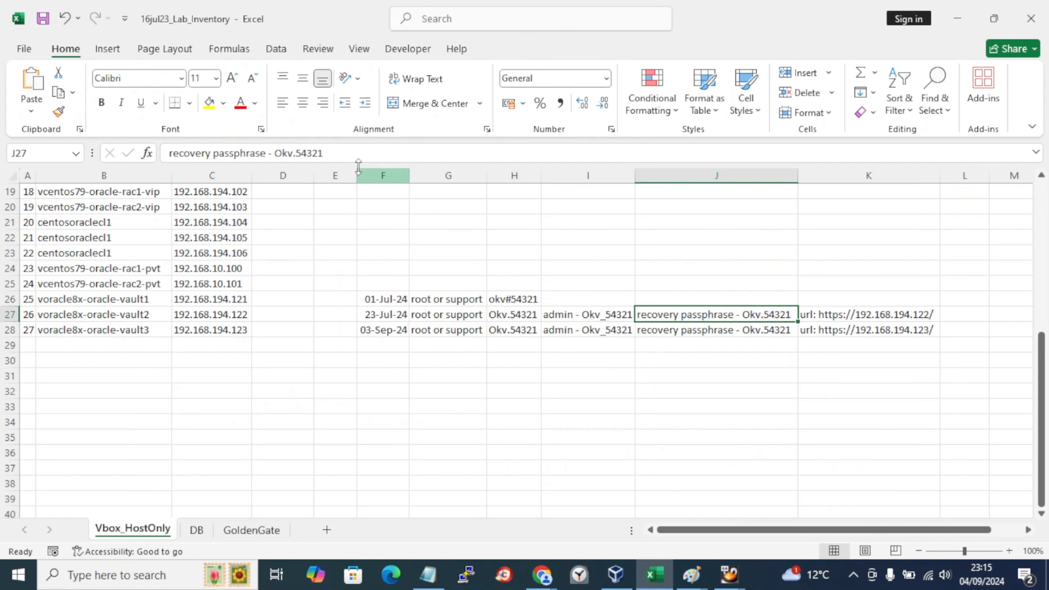
pyautogui.moveTo(324, 153); pyautogui.dragTo(276, 153)
pyautogui.hotkey('ctrl', 'c')
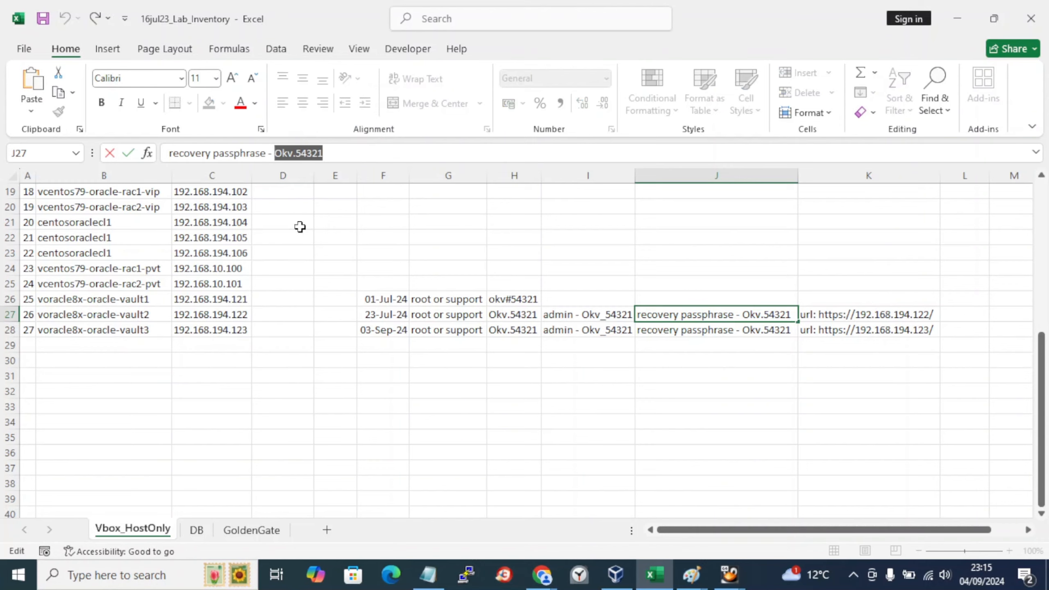
pyautogui.hotkey('alt', 'Tab')
pyautogui.hotkey('alt', 'Tab')
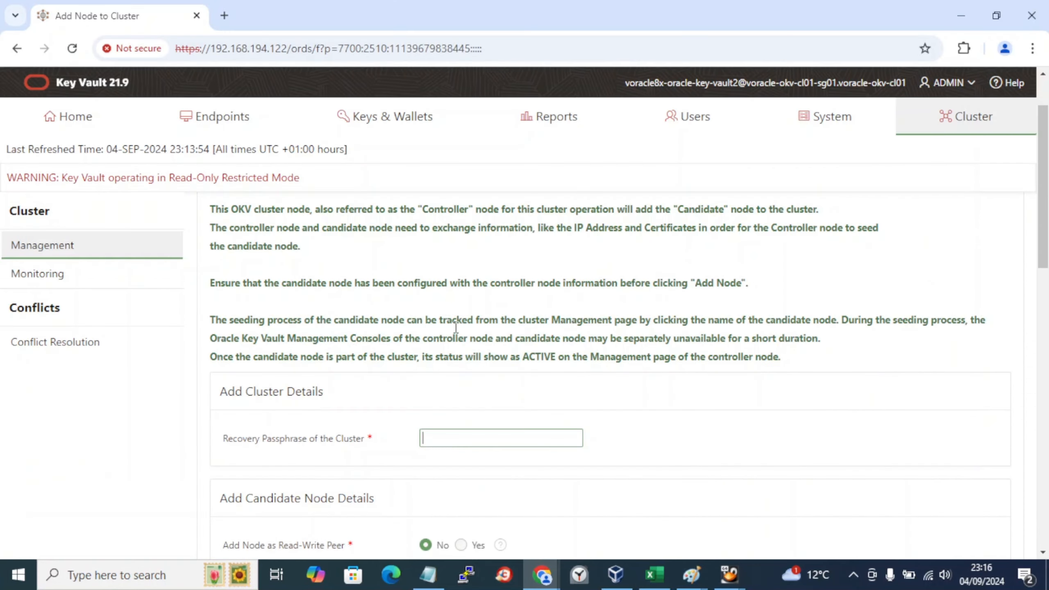
pyautogui.hotkey('ctrl', 'v')
pyautogui.scroll(-3, 413, 363)
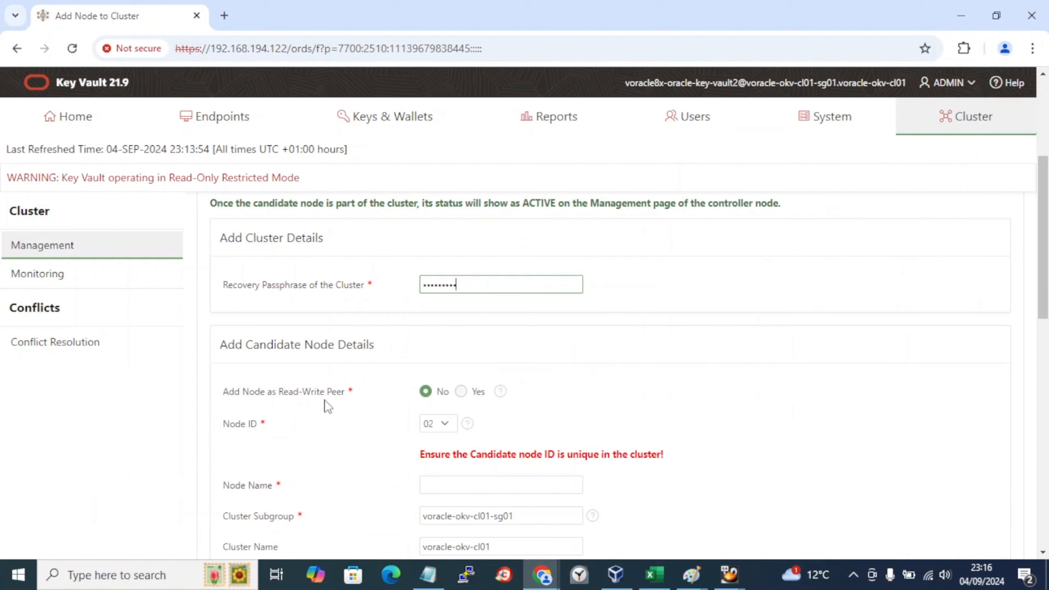
# Step: Make the candidate a Read-Write Peer and highlight the read/write pair step in the labbook
pyautogui.click(461, 392)
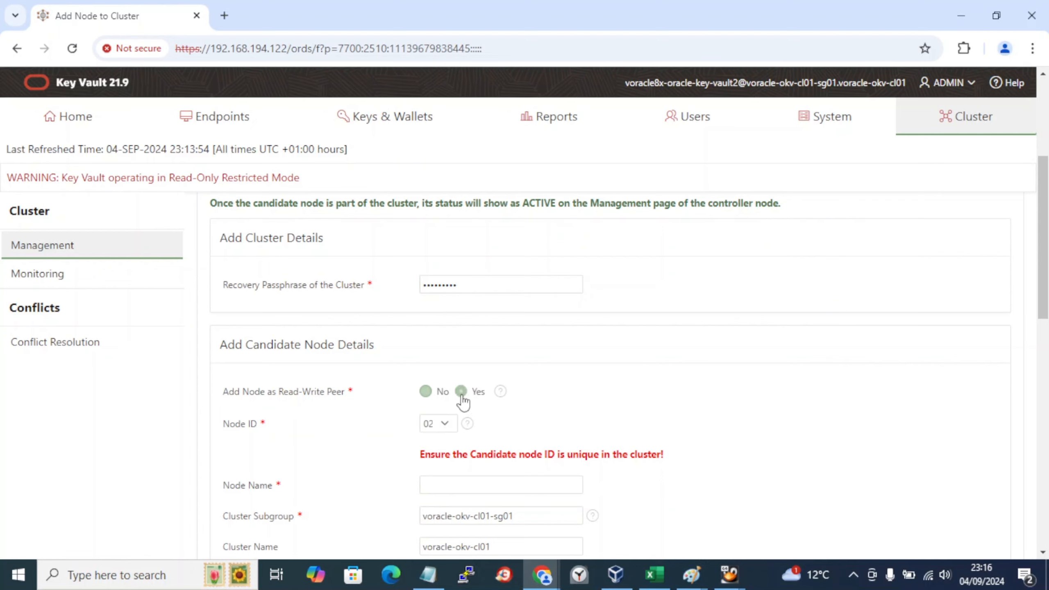
pyautogui.hotkey('alt', 'Tab')
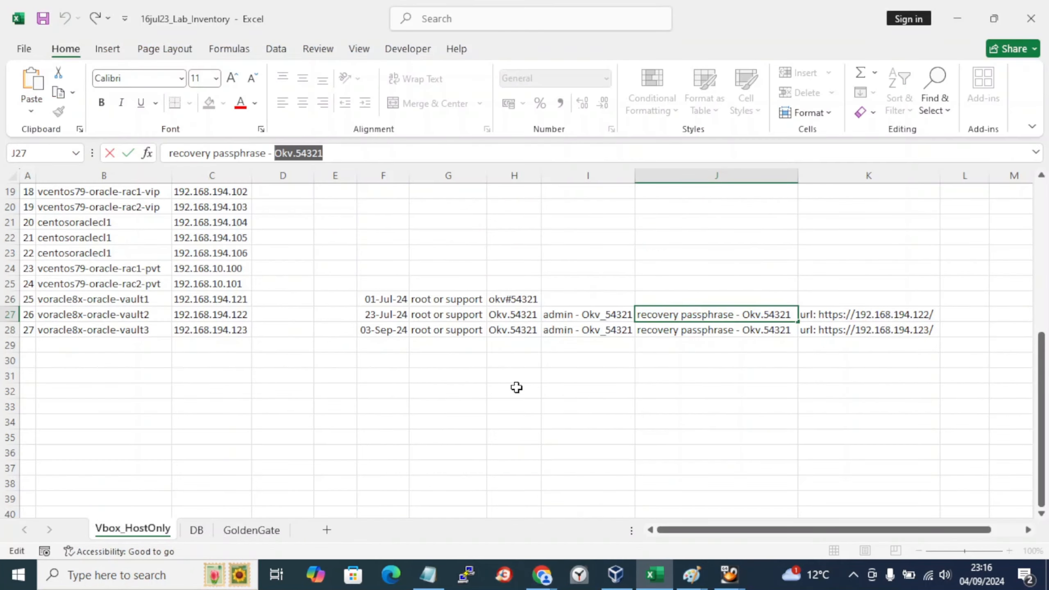
pyautogui.hotkey('alt', 'Tab')
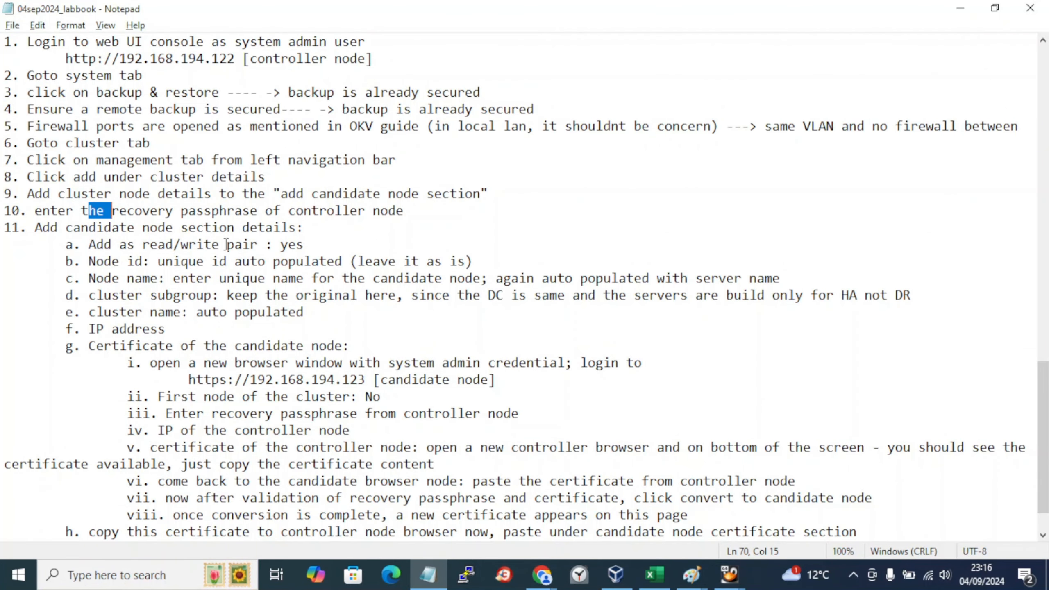
pyautogui.moveTo(227, 244); pyautogui.dragTo(283, 244)
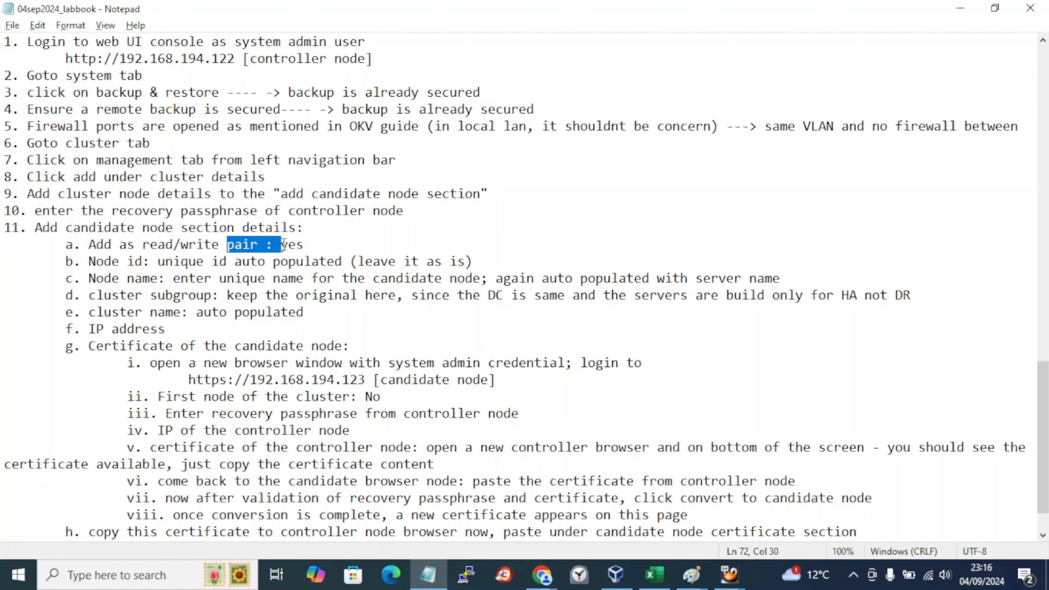
pyautogui.hotkey('alt', 'Tab')
pyautogui.press('Tab')
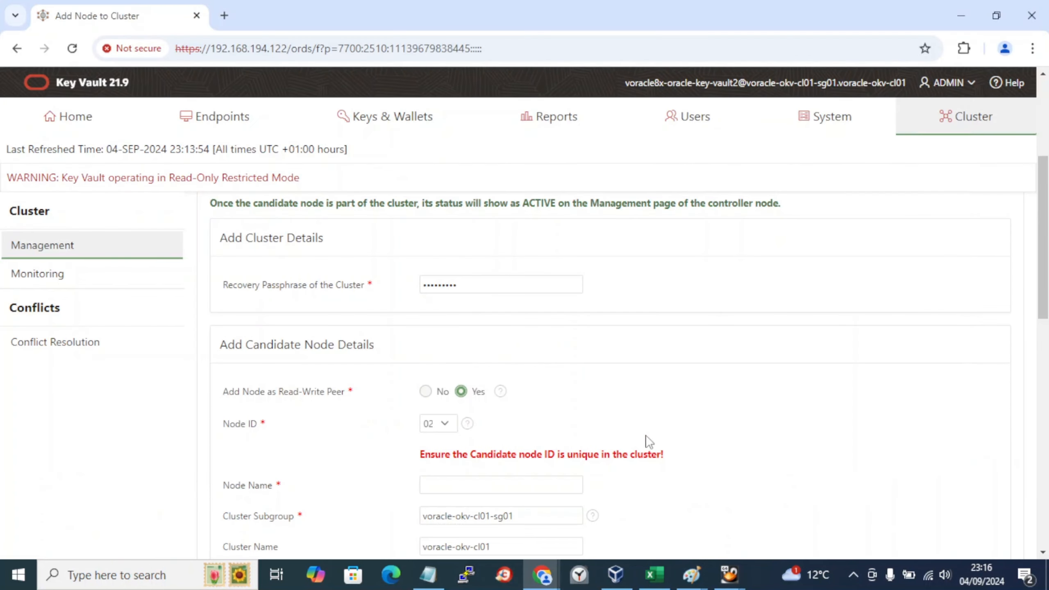
# Step: Keep Node ID 02 and copy voracle8x-oracle-key-vault3 from the labbook for Node Name
pyautogui.scroll(-3, 434, 431)
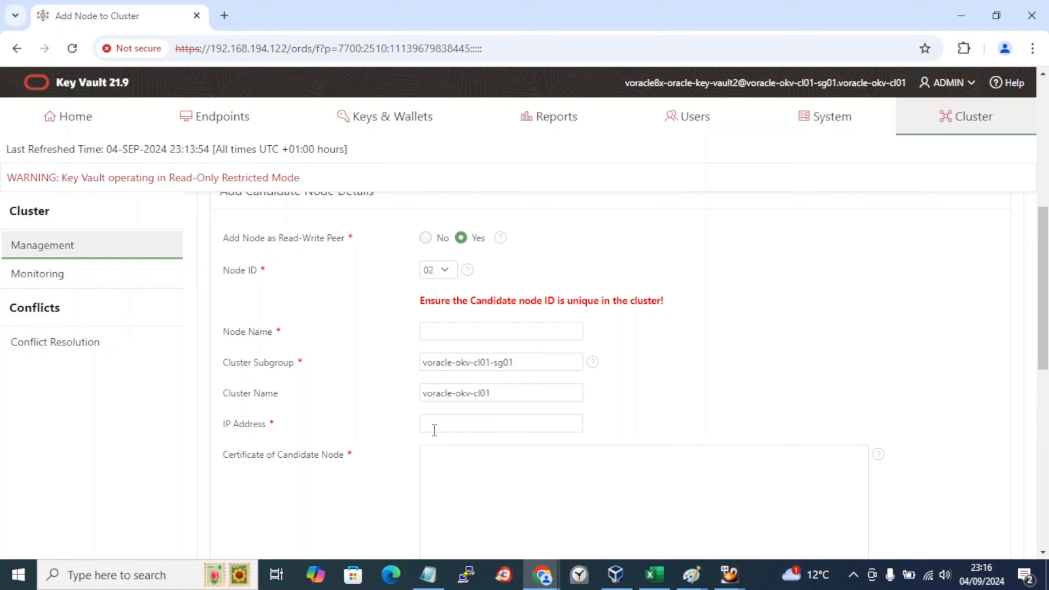
pyautogui.click(438, 269)
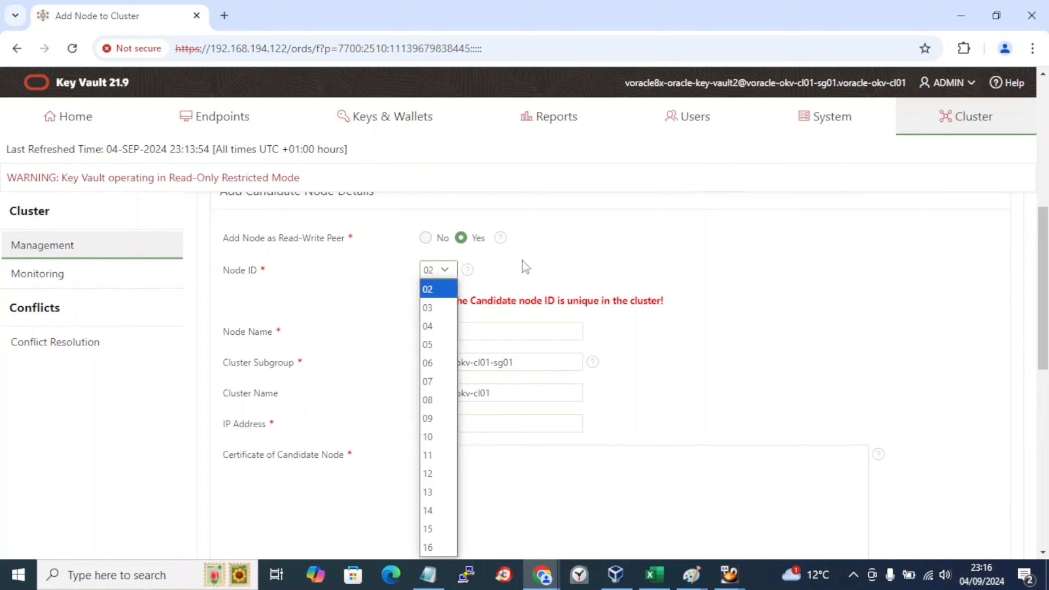
pyautogui.click(627, 269)
pyautogui.click(506, 328)
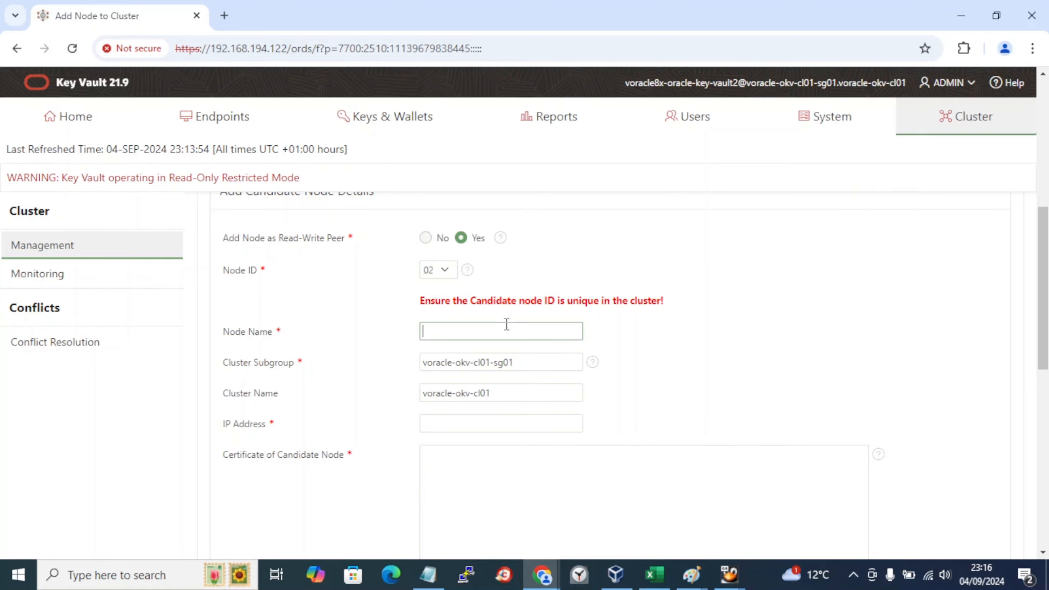
pyautogui.hotkey('alt', 'Tab')
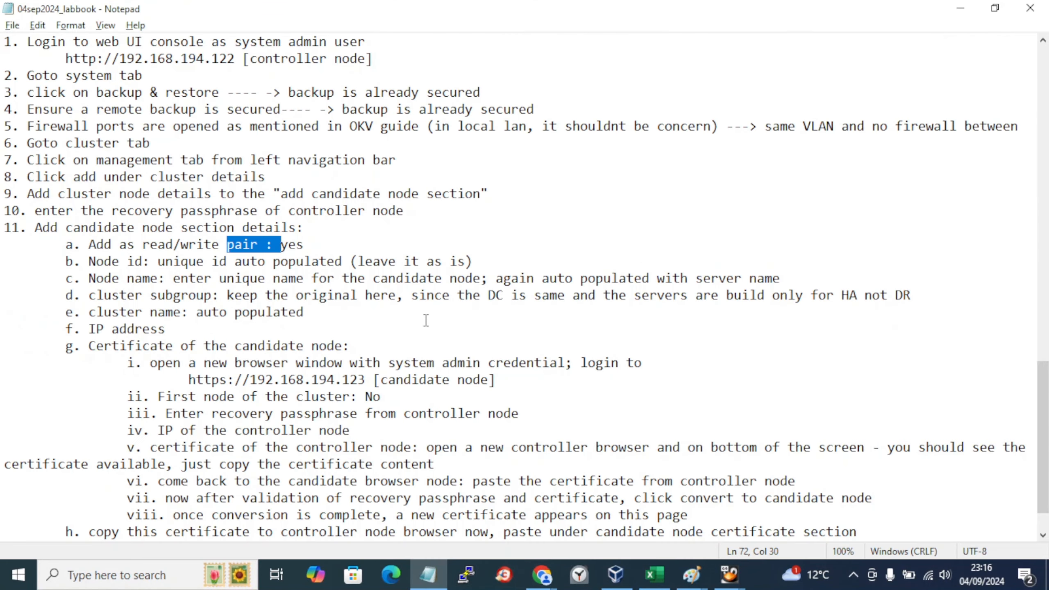
pyautogui.scroll(4, 424, 321)
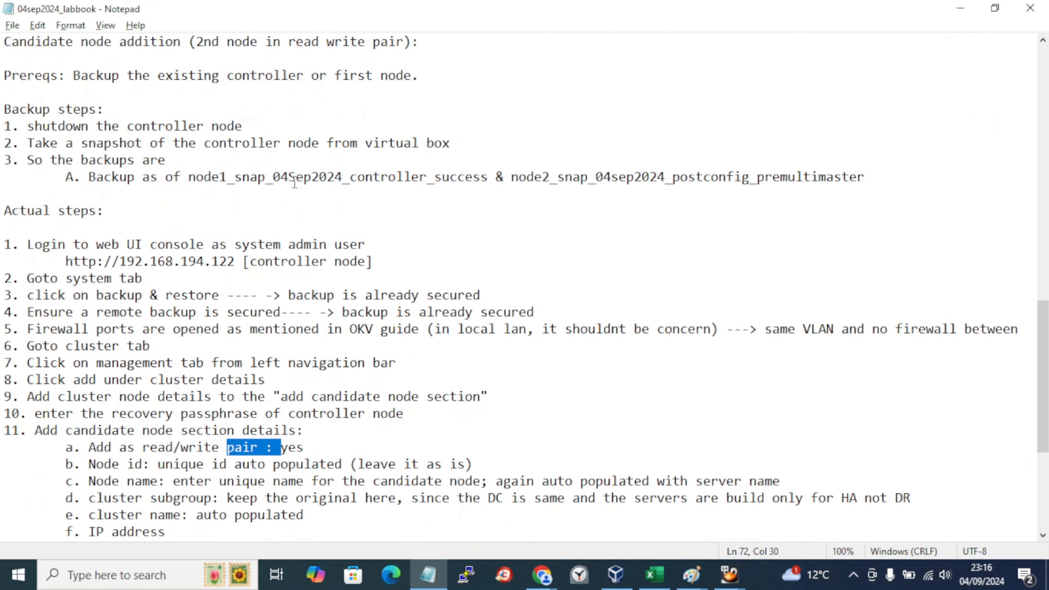
pyautogui.scroll(8, 295, 182)
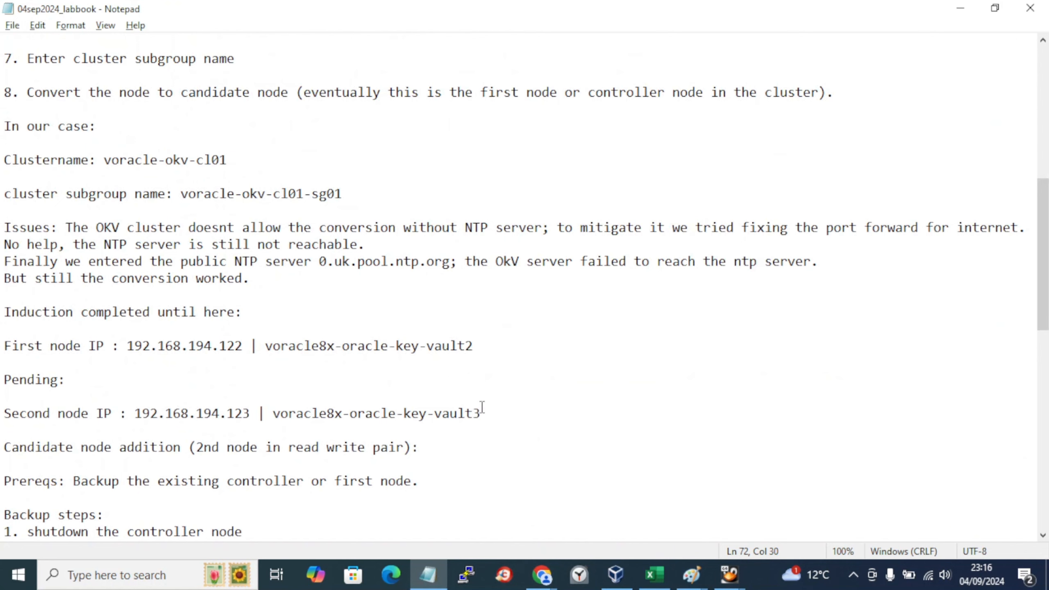
pyautogui.moveTo(482, 413); pyautogui.dragTo(276, 420)
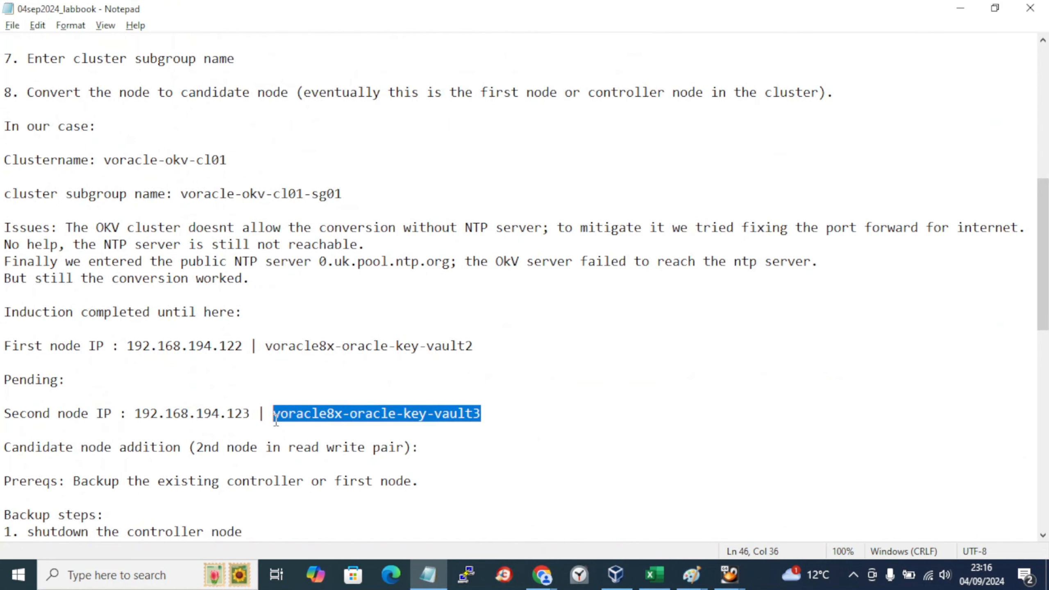
pyautogui.hotkey('alt', 'Tab')
# Step: Paste voracle8x-oracle-key-vault3 into Node Name and find the IP address step in the labbook
pyautogui.hotkey('ctrl', 'v')
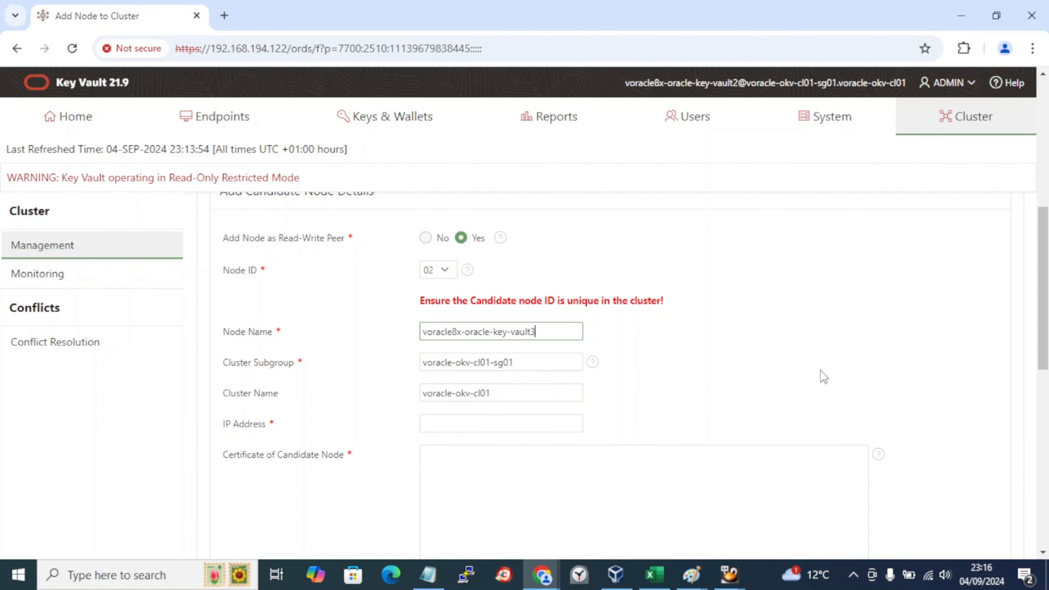
pyautogui.scroll(-2, 675, 378)
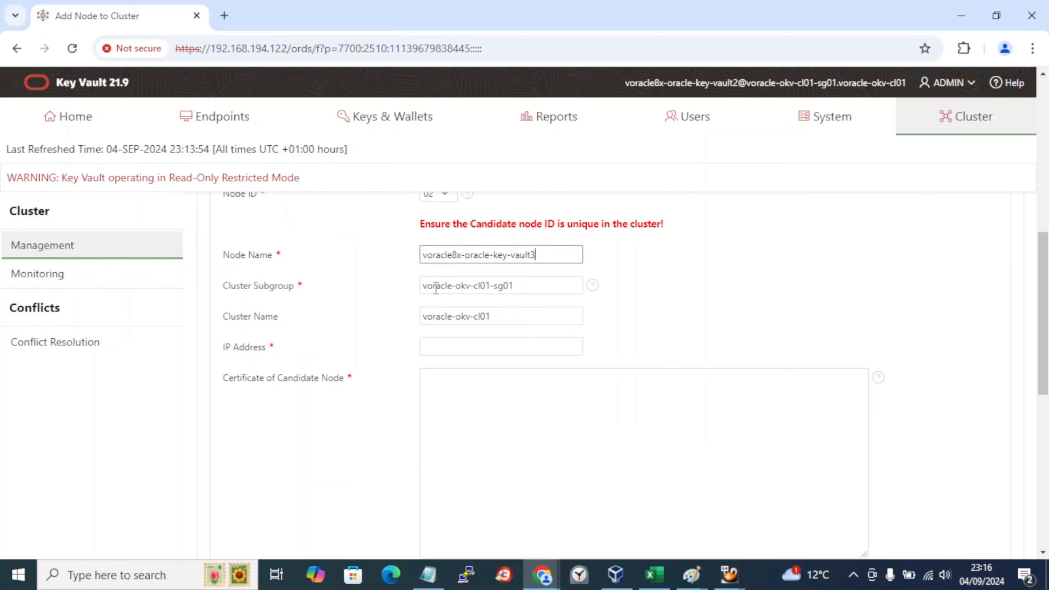
pyautogui.hotkey('alt', 'Tab')
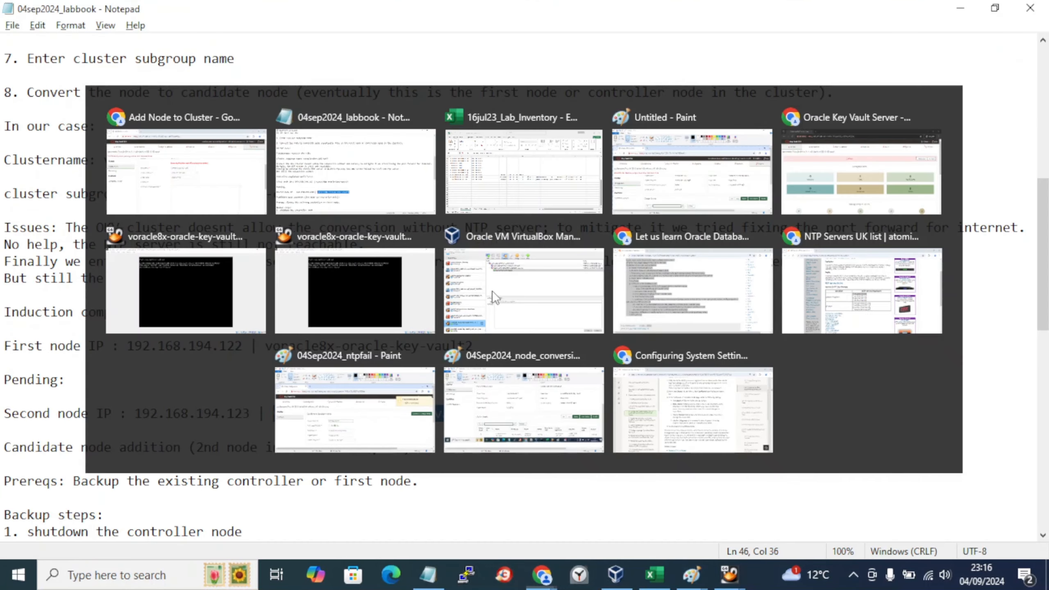
pyautogui.scroll(4, 493, 292)
pyautogui.scroll(-1, 494, 292)
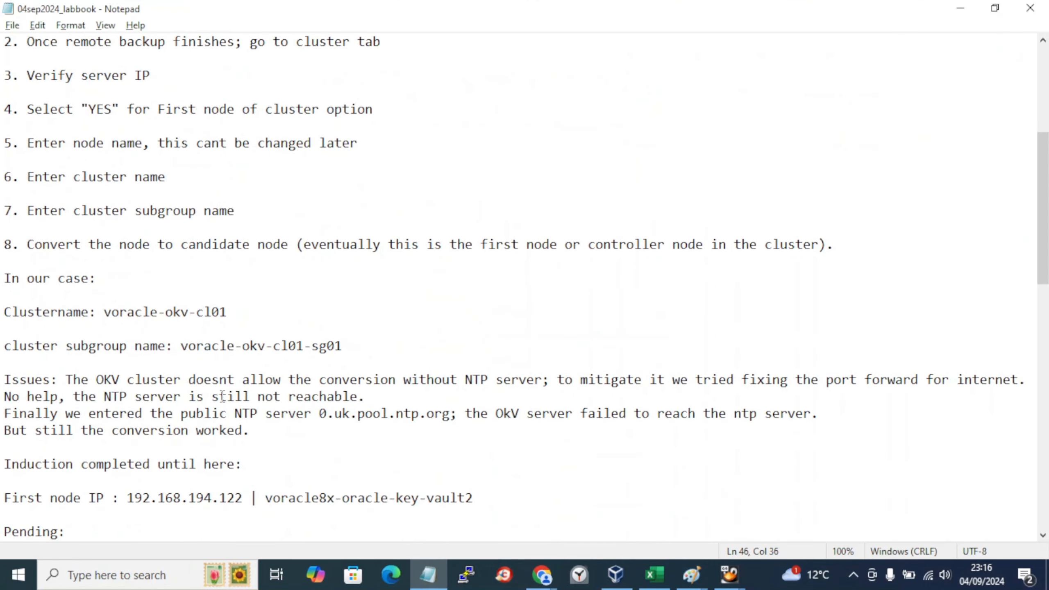
pyautogui.hotkey('alt', 'Tab')
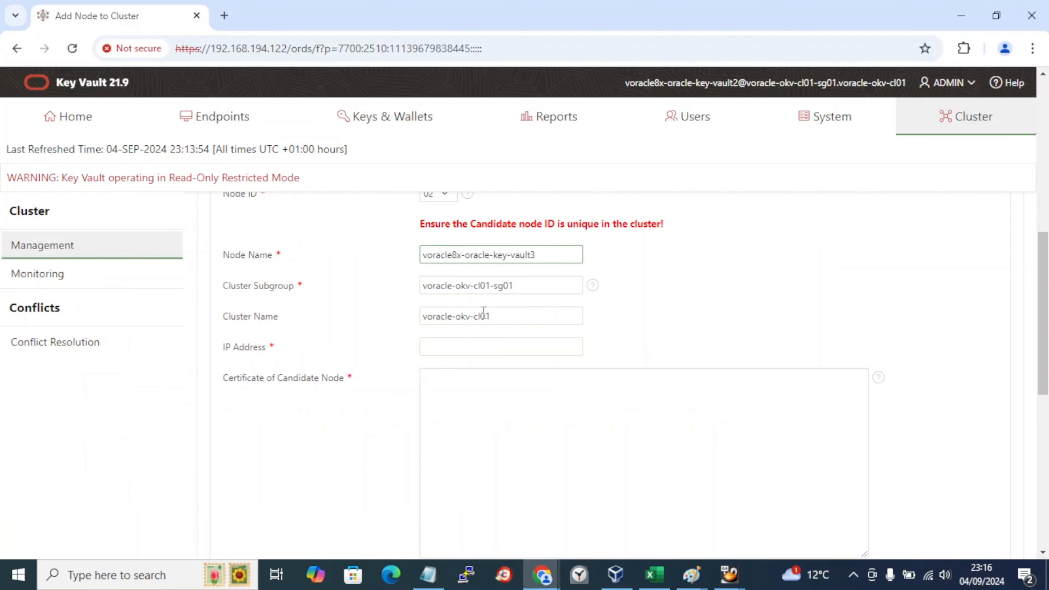
pyautogui.hotkey('alt', 'Tab')
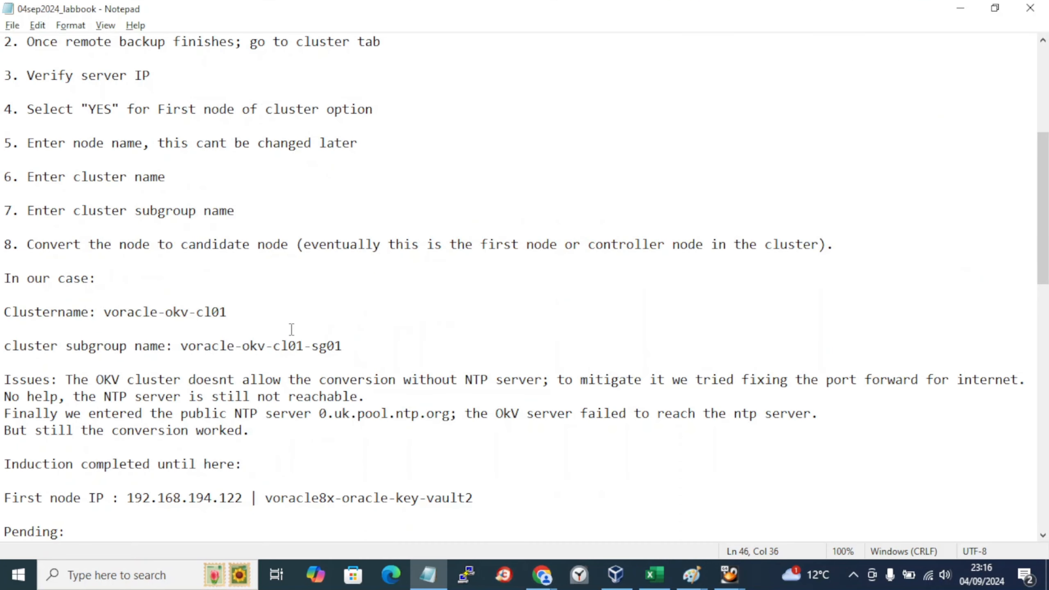
pyautogui.hotkey('alt', 'Tab')
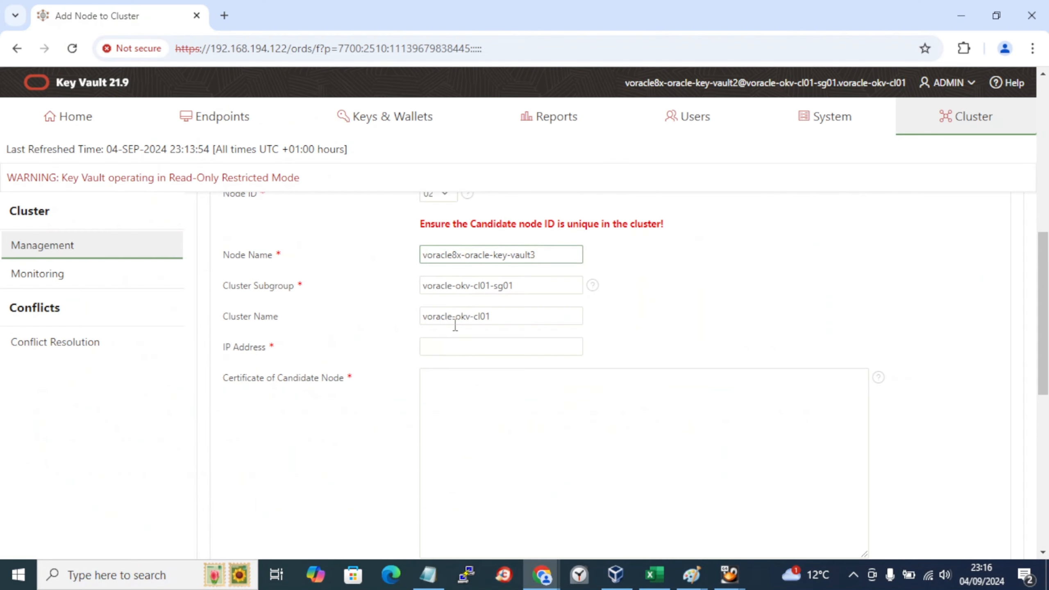
pyautogui.hotkey('alt', 'Tab')
pyautogui.hotkey('alt', 'Tab')
pyautogui.hotkey('alt', 'Tab')
pyautogui.scroll(-5, 461, 393)
pyautogui.scroll(-10, 461, 393)
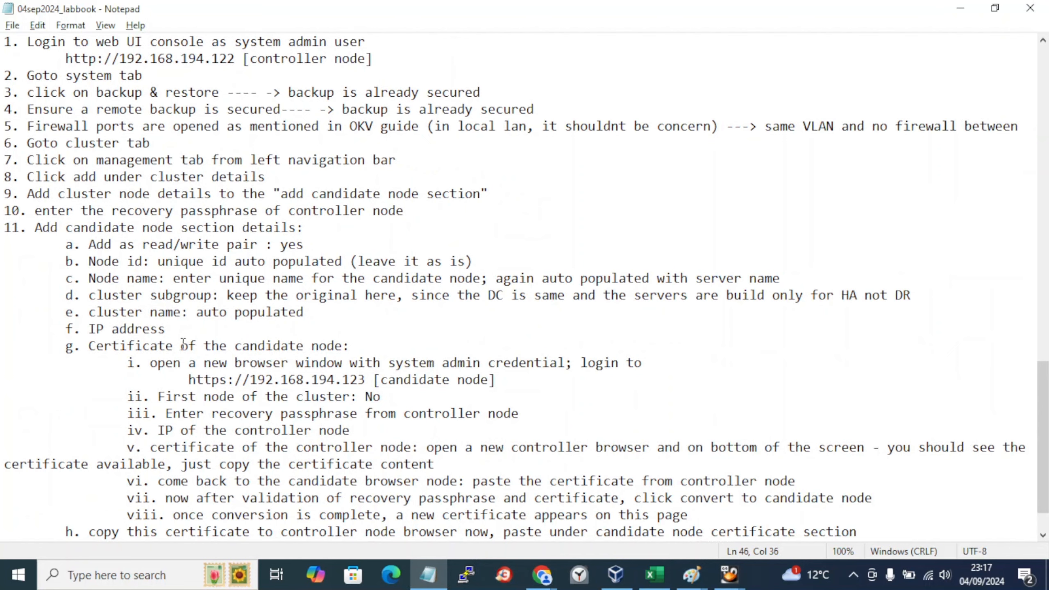
pyautogui.moveTo(167, 333); pyautogui.dragTo(88, 331)
# Step: Copy 192.168.194.123 from the labbook into the candidate IP Address field
pyautogui.hotkey('alt', 'Tab')
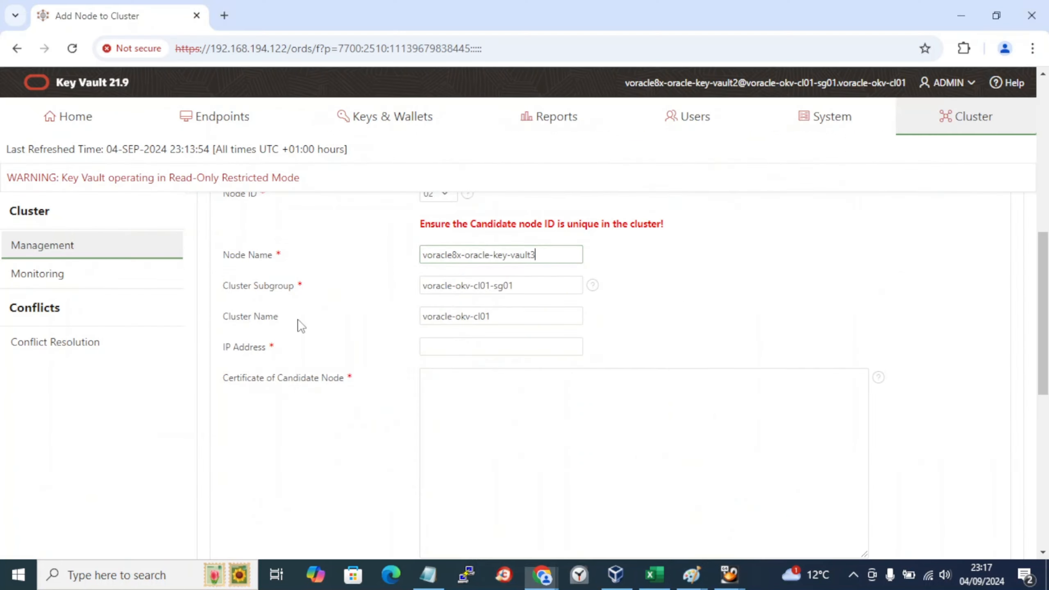
pyautogui.click(500, 344)
pyautogui.hotkey('alt', 'Tab')
pyautogui.scroll(8, 501, 344)
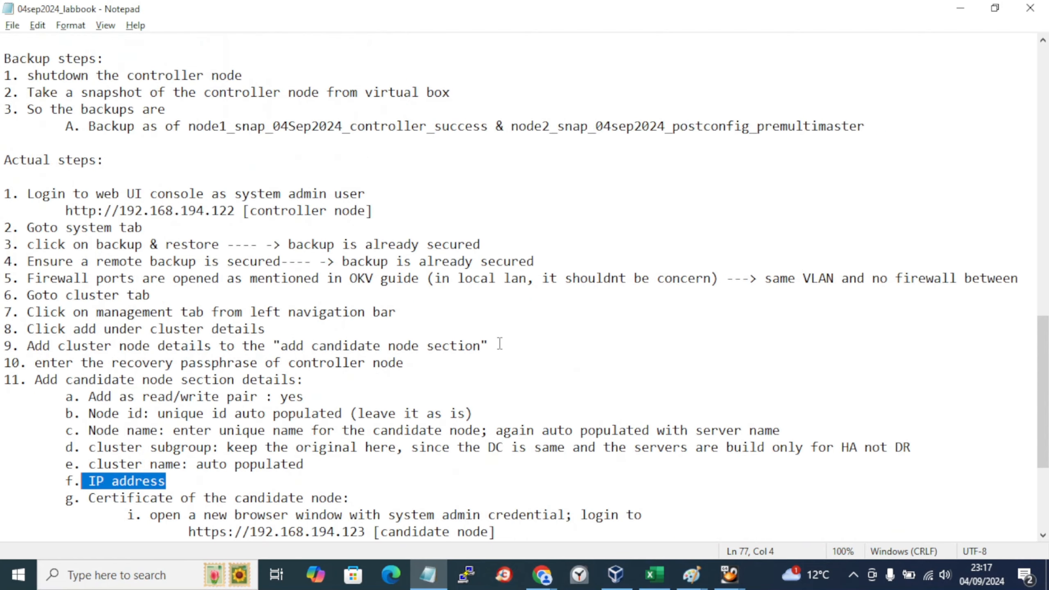
pyautogui.scroll(1, 500, 344)
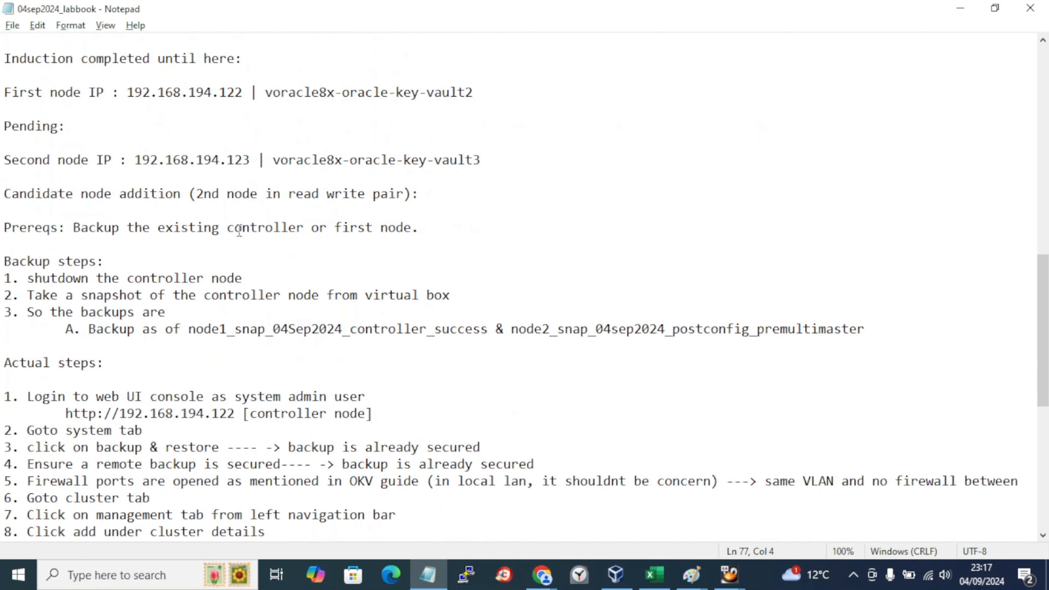
pyautogui.moveTo(250, 160); pyautogui.dragTo(136, 160)
pyautogui.hotkey('ctrl', 'c')
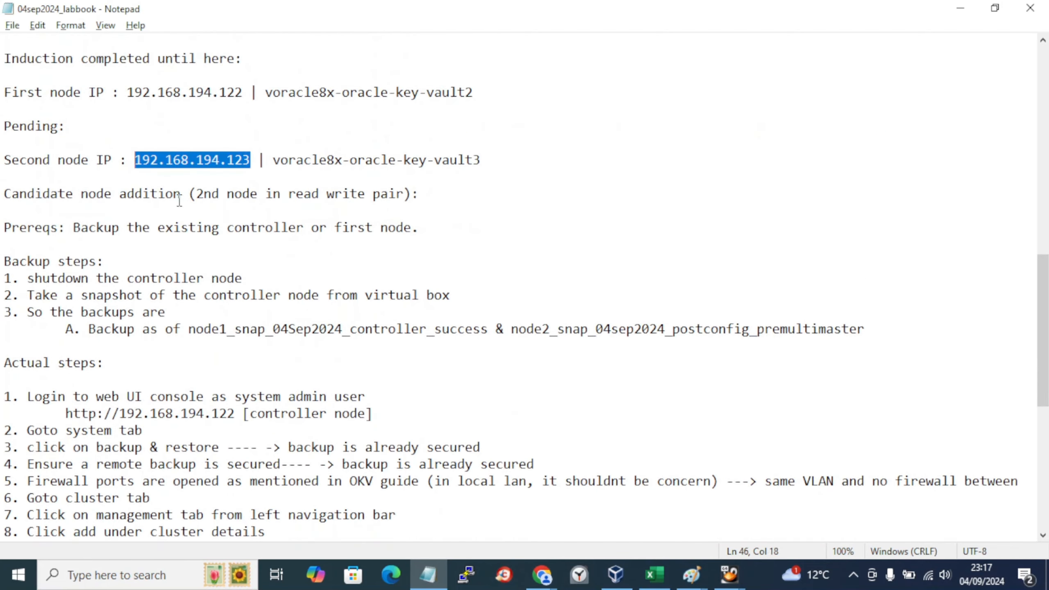
pyautogui.hotkey('alt', 'Tab')
pyautogui.hotkey('ctrl', 'v')
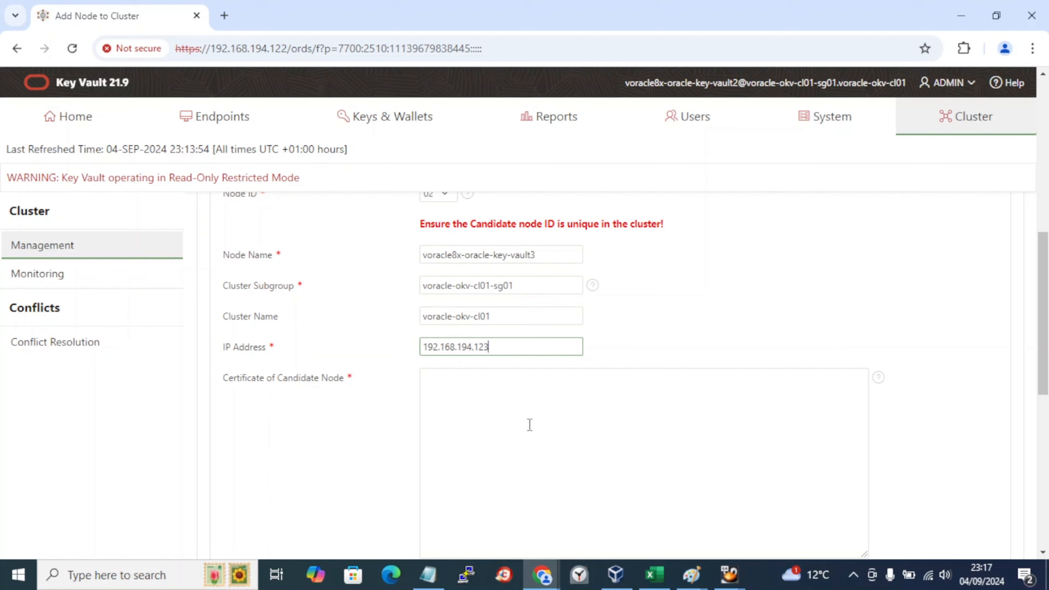
# Step: Focus the empty candidate node certificate box and highlight the certificate step in the labbook
pyautogui.click(530, 425)
pyautogui.scroll(-3, 529, 425)
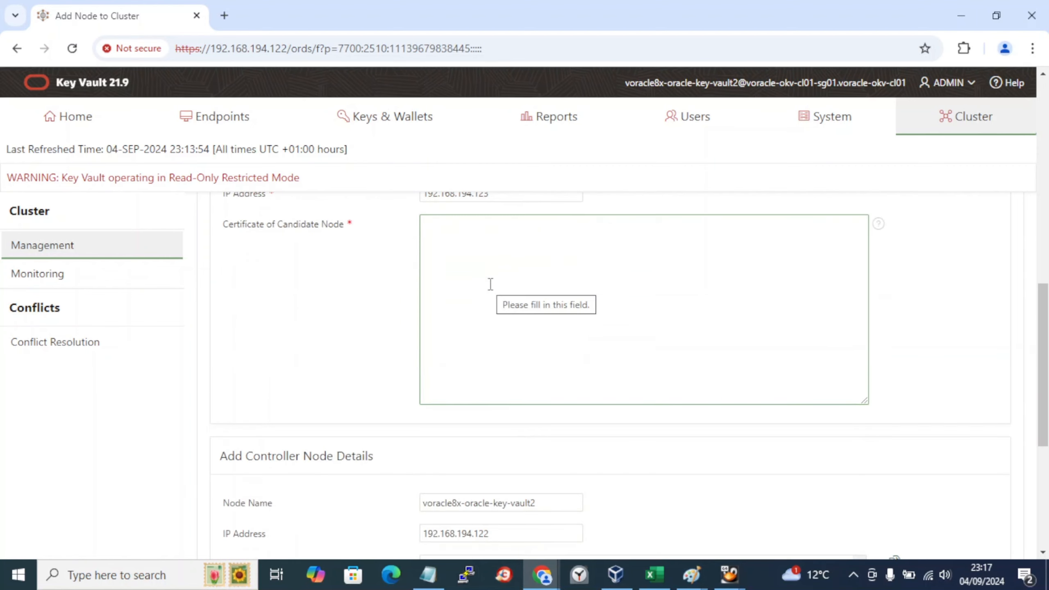
pyautogui.click(545, 581)
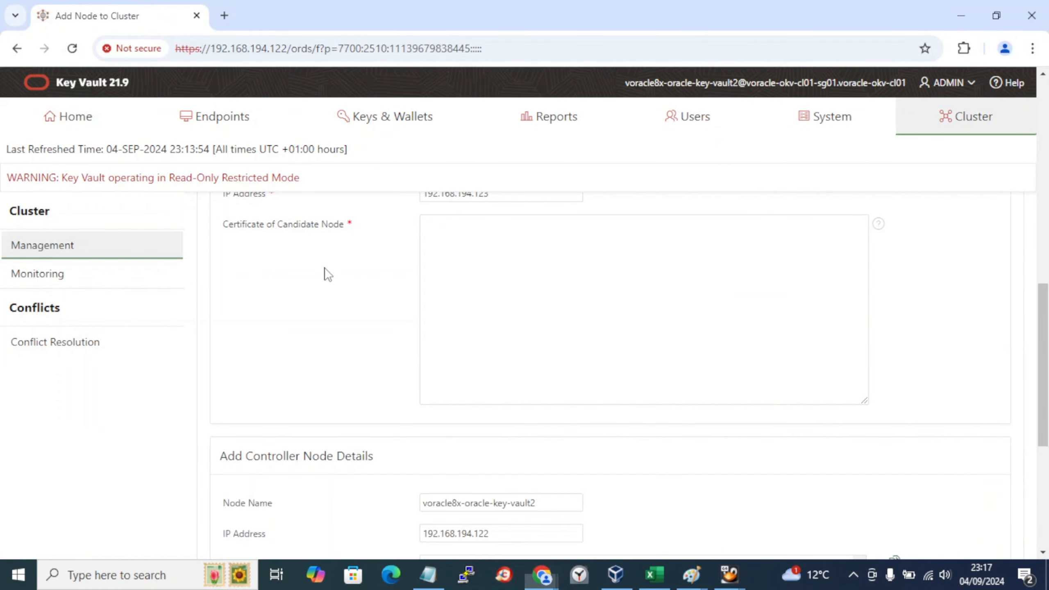
pyautogui.click(512, 261)
pyautogui.hotkey('alt', 'Tab')
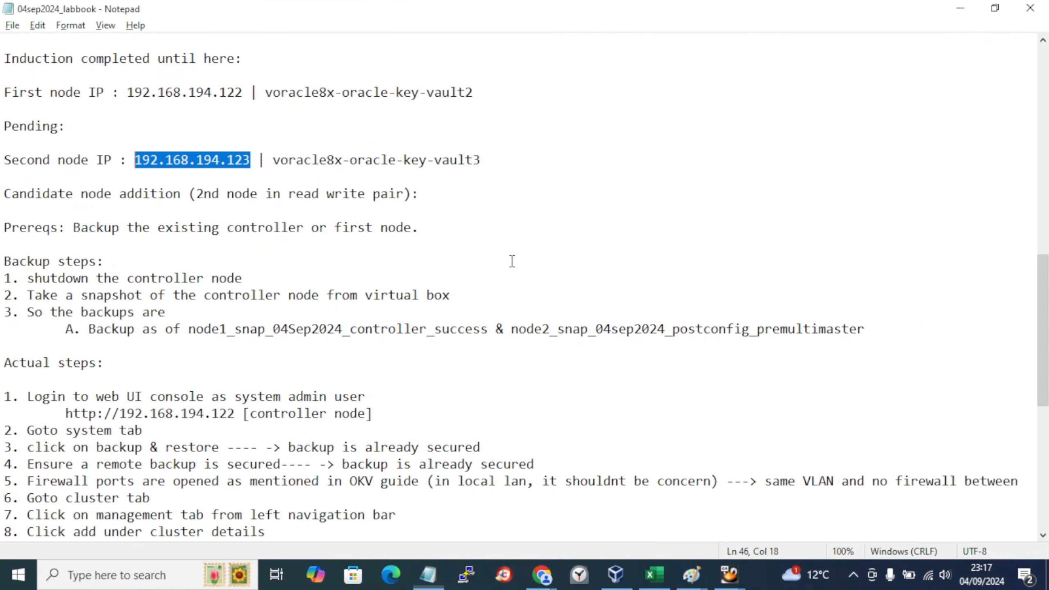
pyautogui.click(71, 363)
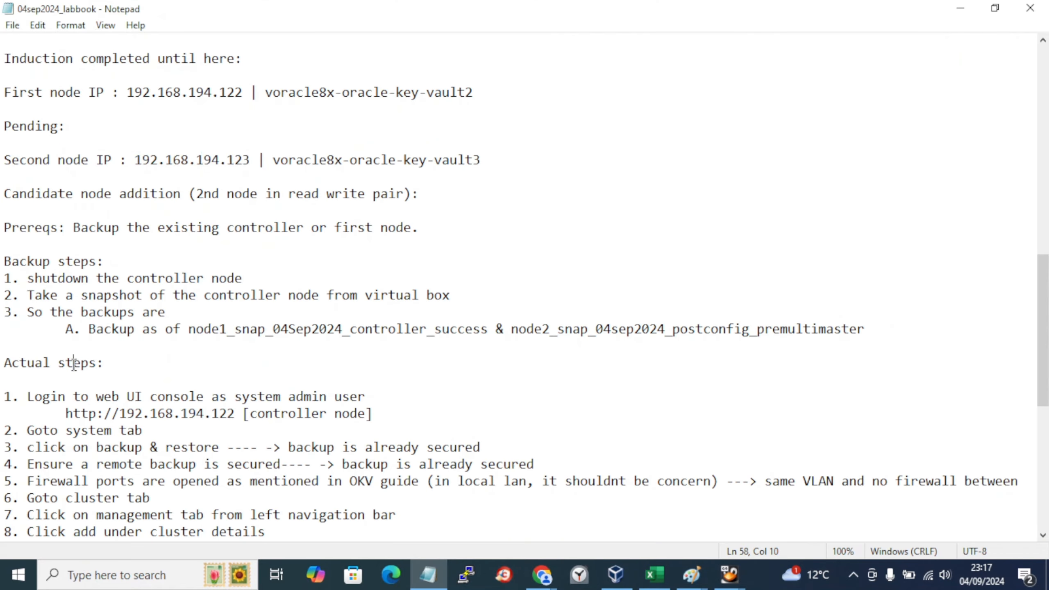
pyautogui.scroll(-8, 73, 364)
pyautogui.moveTo(150, 295); pyautogui.dragTo(276, 305)
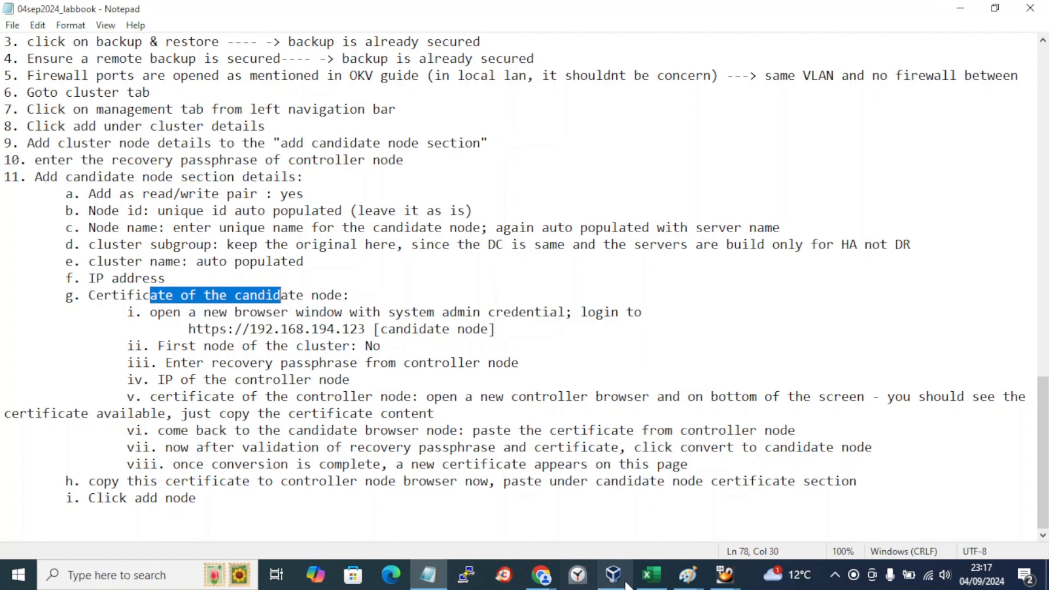
# Step: Bring up the candidate node's console at 192.168.194.123 and open its Cluster configuration page
pyautogui.moveTo(537, 578)
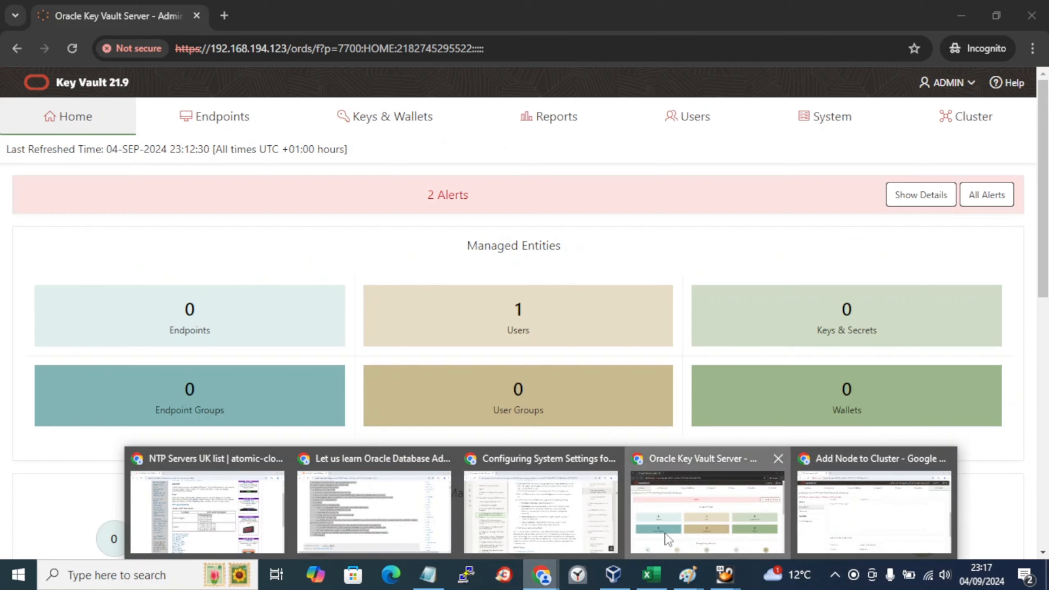
pyautogui.click(665, 533)
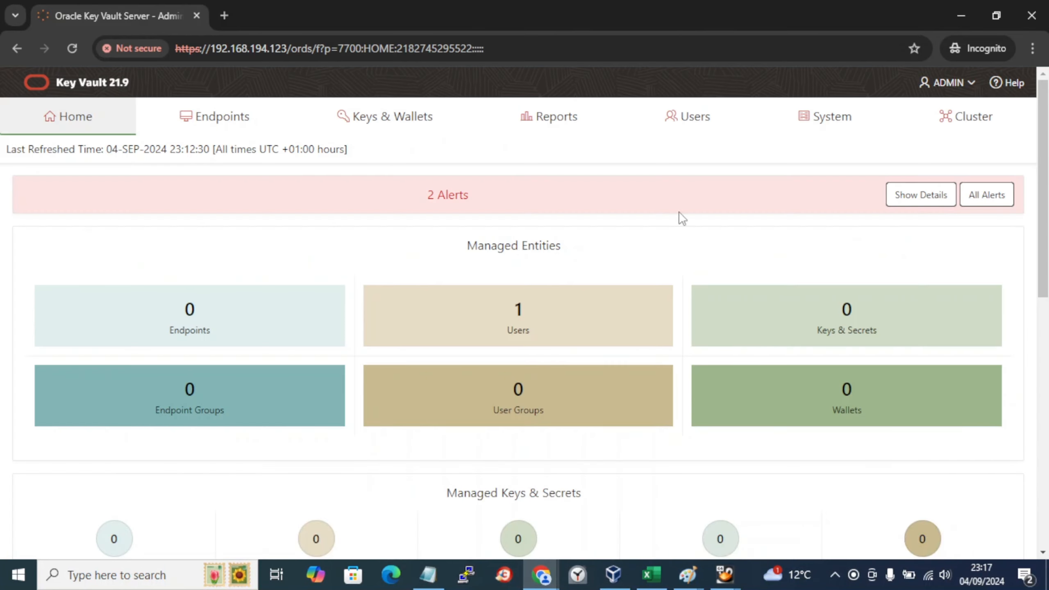
pyautogui.click(950, 118)
pyautogui.hotkey('alt', 'Tab')
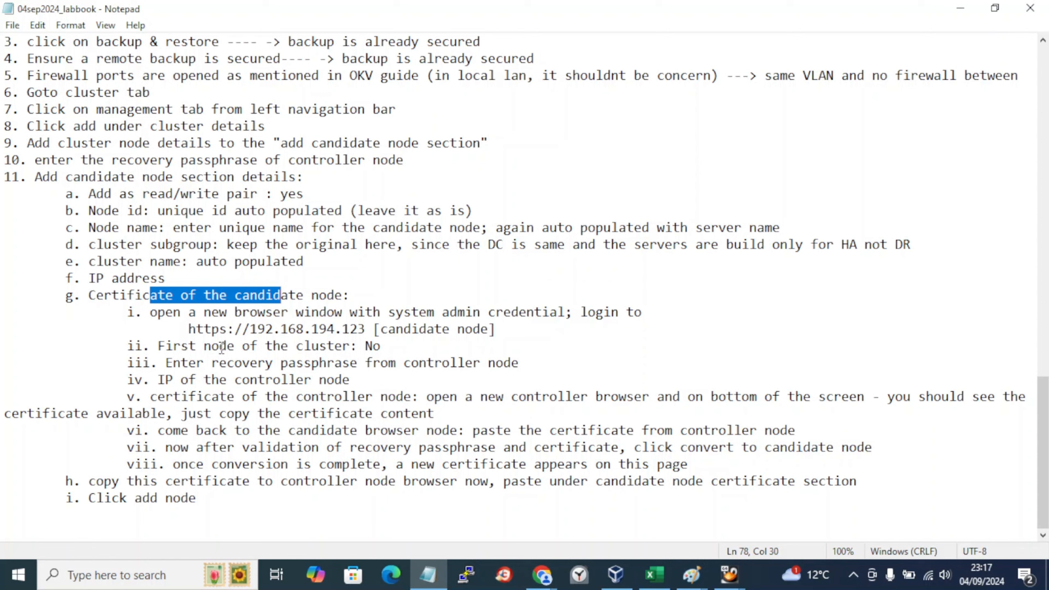
pyautogui.click(327, 347)
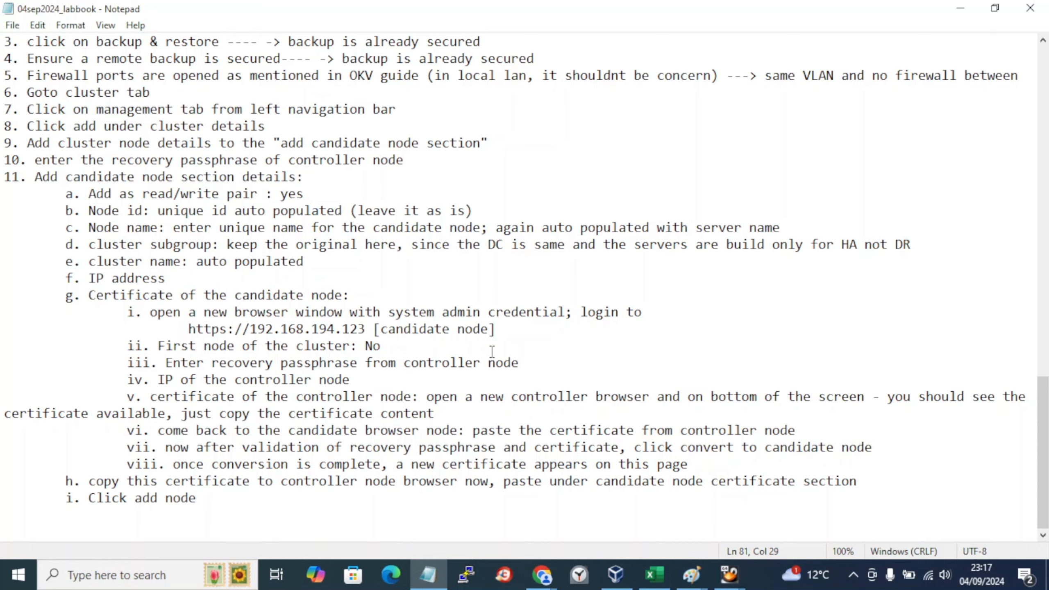
pyautogui.hotkey('alt', 'Tab')
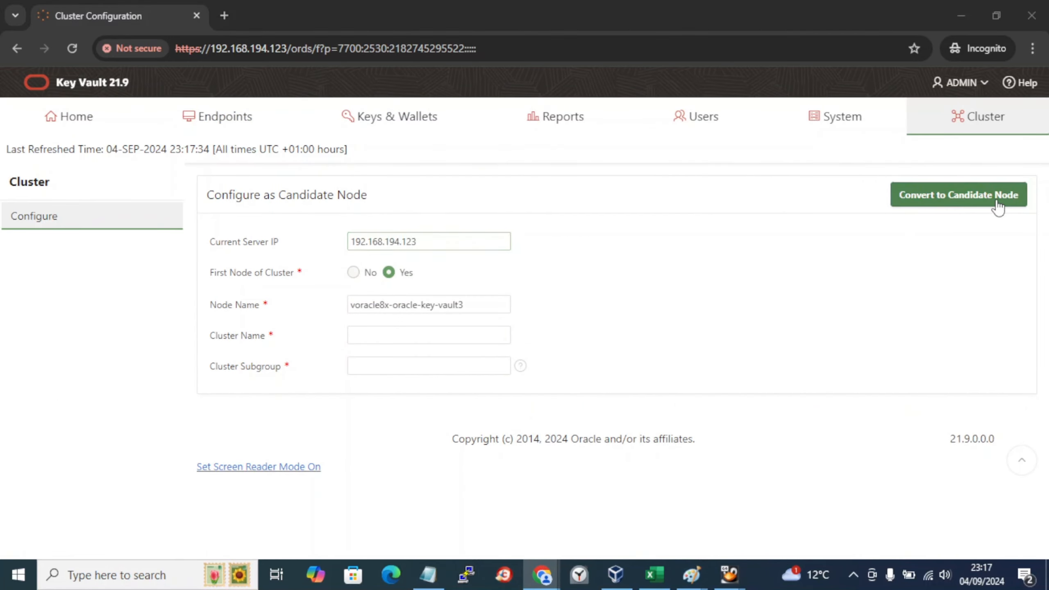
pyautogui.hotkey('alt', 'Tab')
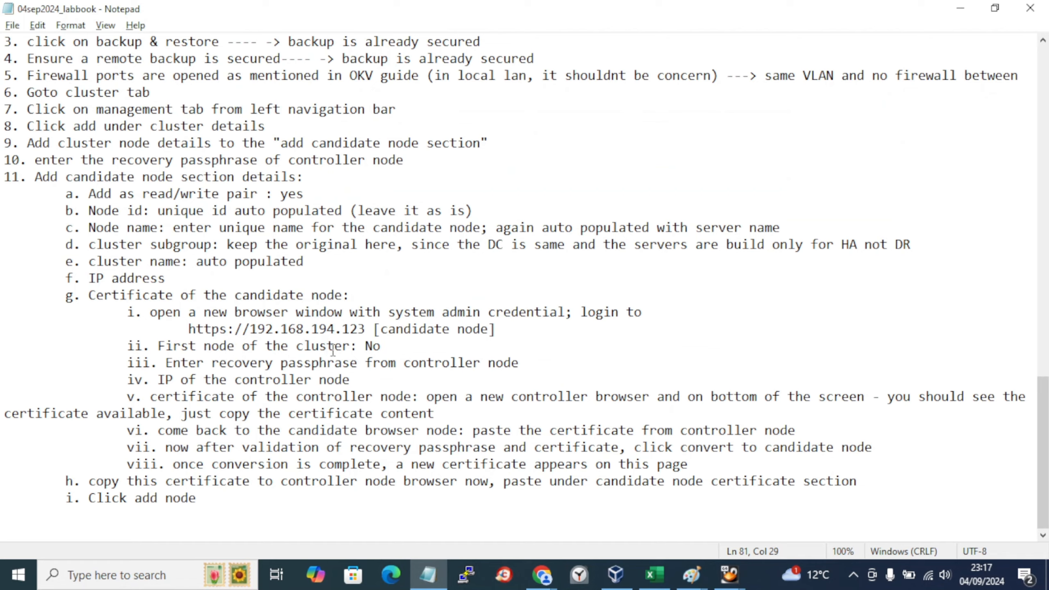
pyautogui.hotkey('alt', 'Tab')
# Step: Choose No for First Node of Cluster and scroll down to the cluster detail fields
pyautogui.click(354, 272)
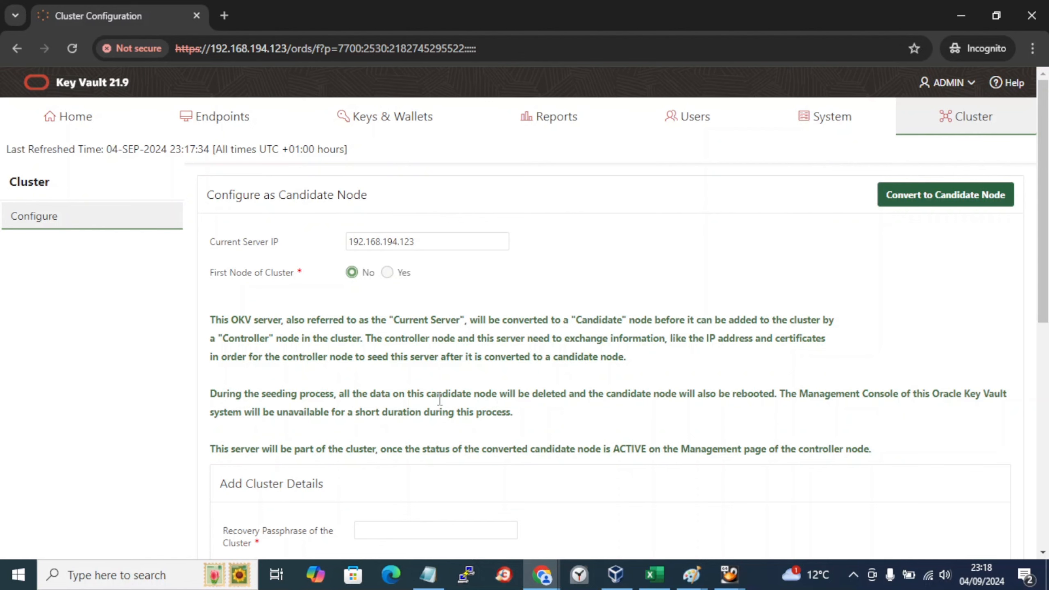
pyautogui.scroll(-2, 534, 374)
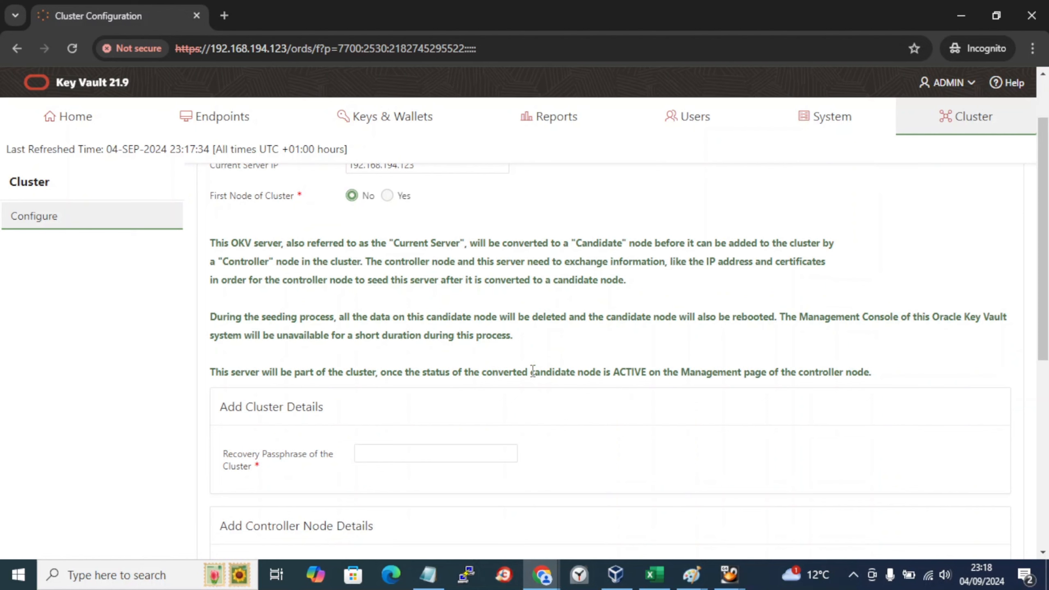
# Step: Paste the cluster recovery passphrase from the lab spreadsheet into the Recovery Passphrase field
pyautogui.scroll(-4, 533, 371)
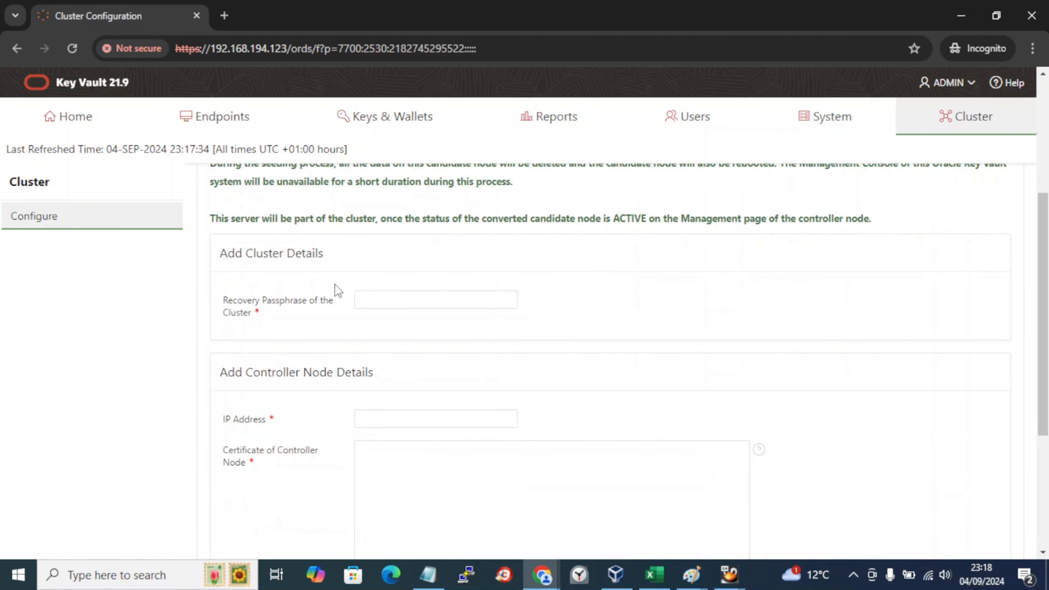
pyautogui.click(319, 308)
pyautogui.moveTo(259, 315); pyautogui.dragTo(224, 313)
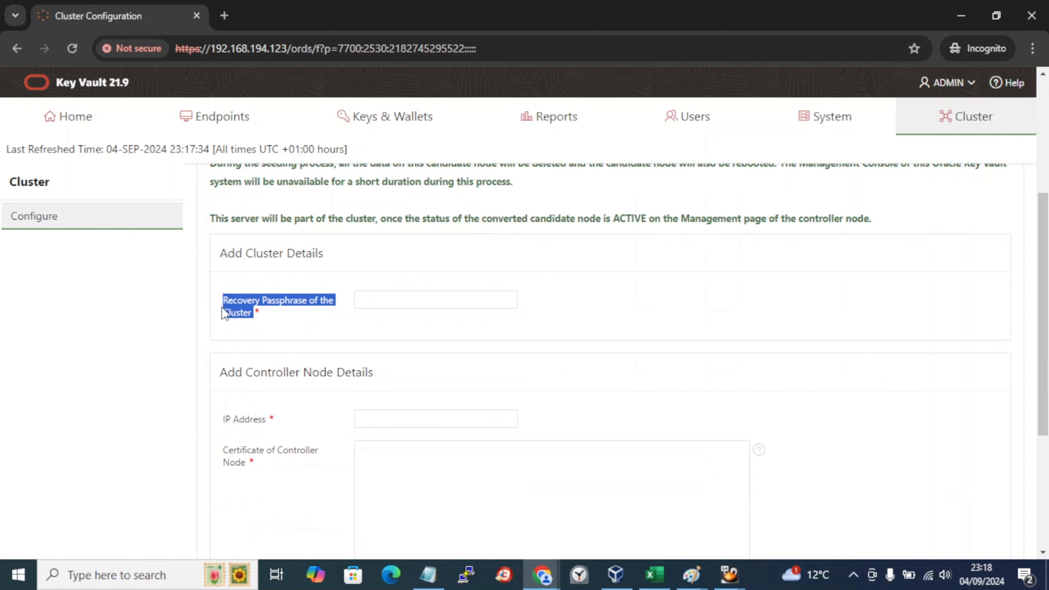
pyautogui.moveTo(224, 314); pyautogui.dragTo(222, 306)
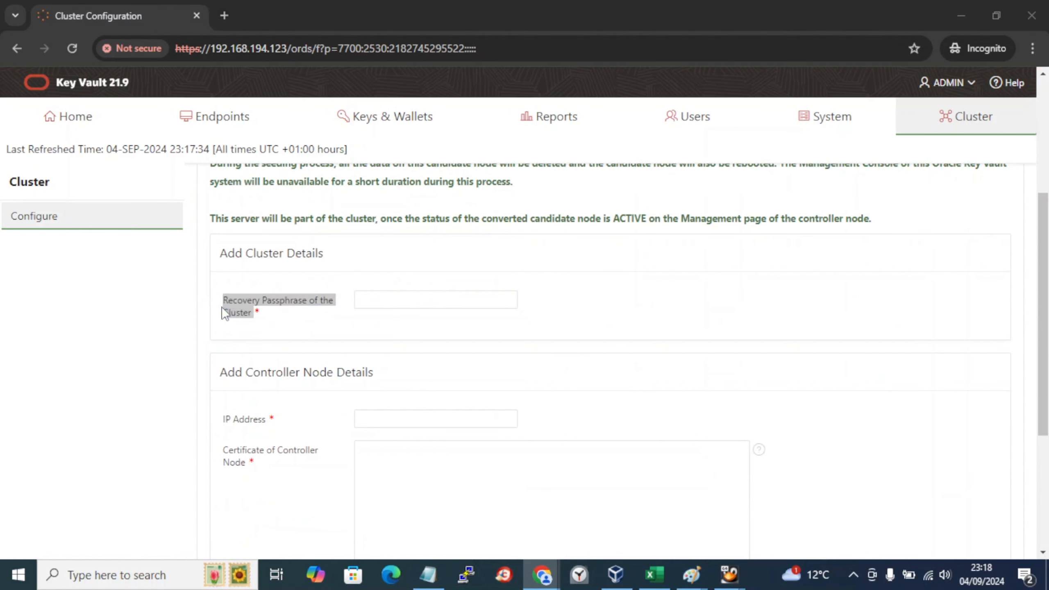
pyautogui.hotkey('alt', 'Tab')
pyautogui.press('Tab')
pyautogui.press('Tab')
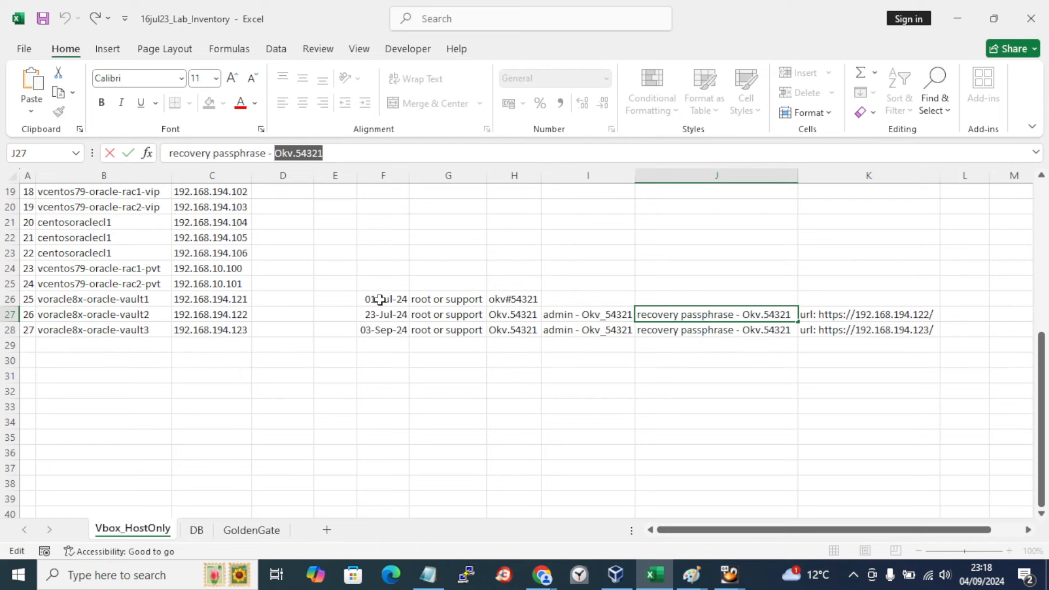
pyautogui.hotkey('alt', 'Tab')
pyautogui.click(429, 298)
pyautogui.hotkey('ctrl', 'v')
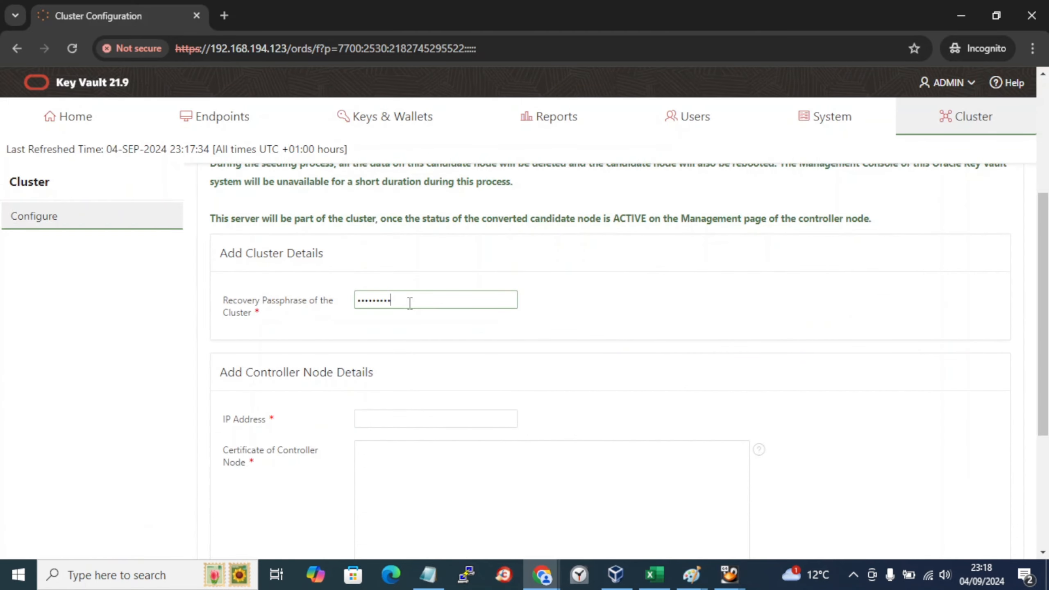
pyautogui.scroll(-2, 431, 420)
# Step: Recopy the passphrase from cell J27 and paste it over the entered value
pyautogui.hotkey('alt', 'Tab')
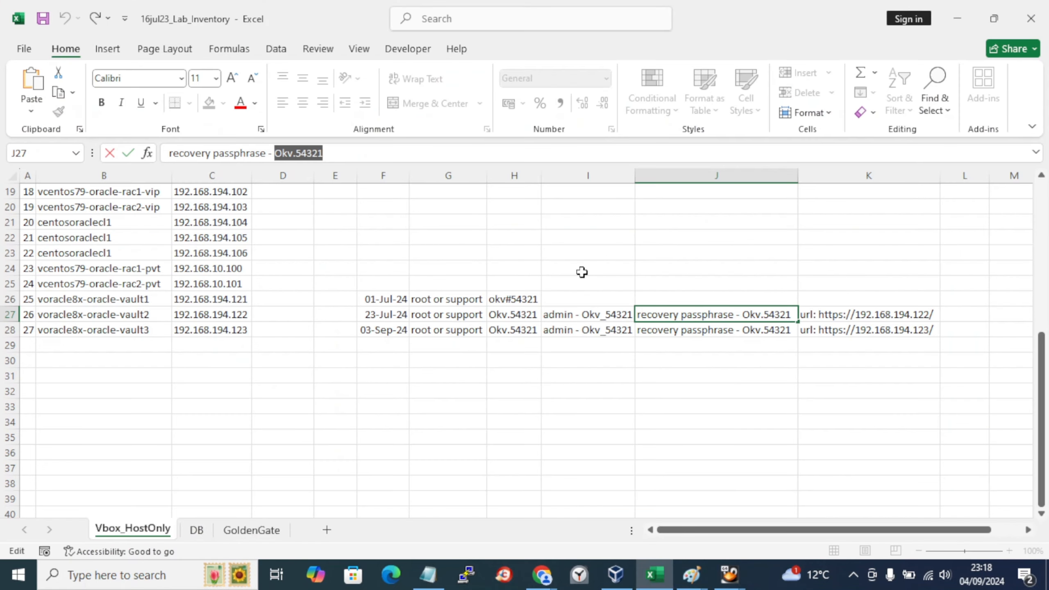
pyautogui.moveTo(325, 154); pyautogui.dragTo(275, 152)
pyautogui.hotkey('alt', 'Tab')
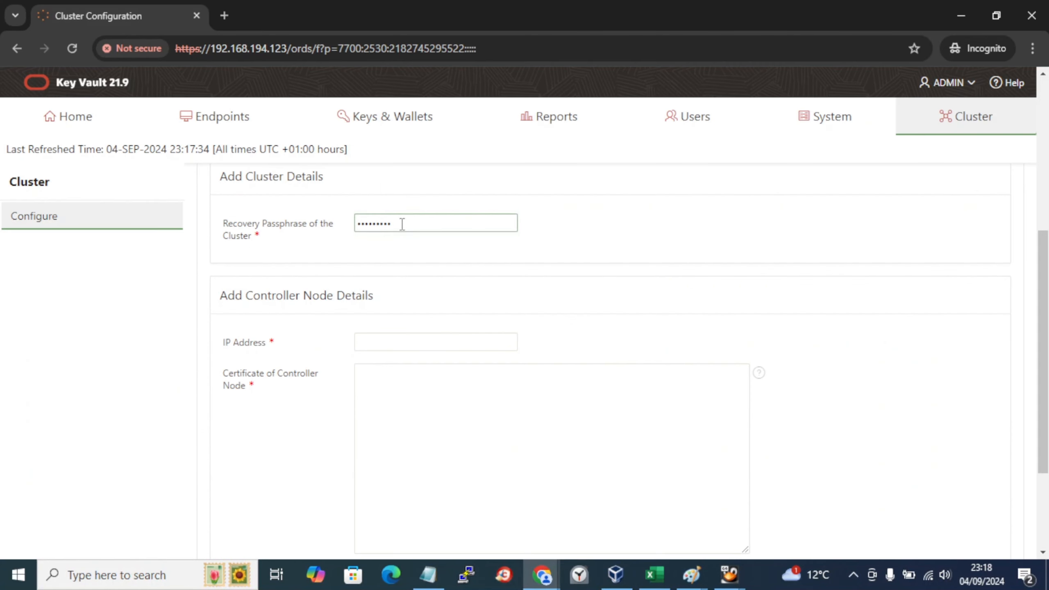
pyautogui.moveTo(403, 225); pyautogui.dragTo(230, 198)
pyautogui.hotkey('ctrl', 'v')
# Step: Copy the IP from the labbook URL and enter controller IP 192.168.194.122 in the IP Address field
pyautogui.click(368, 339)
pyautogui.hotkey('alt', 'Tab')
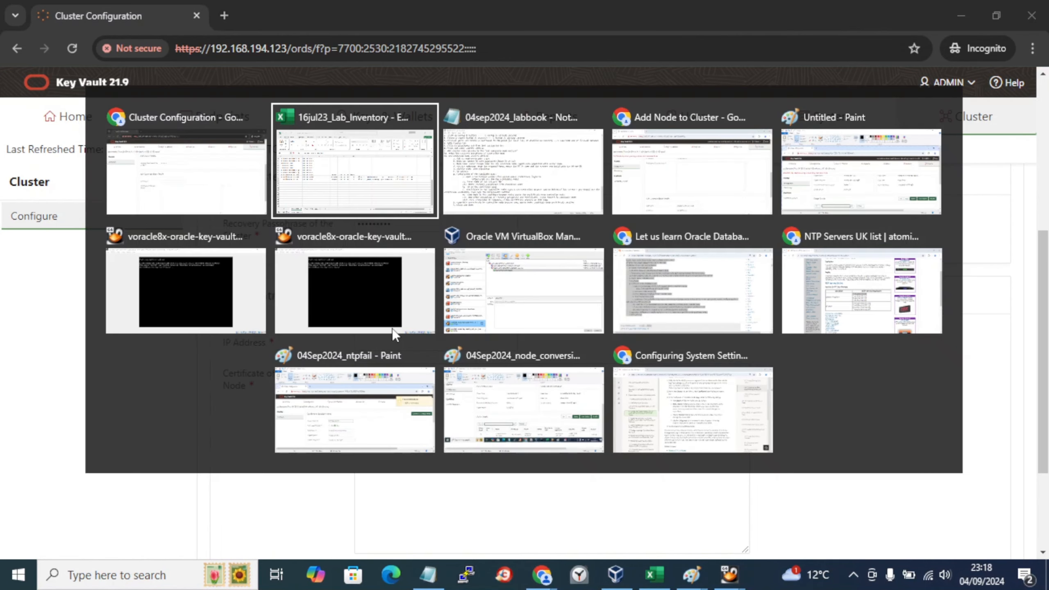
pyautogui.hotkey('alt', 'Tab')
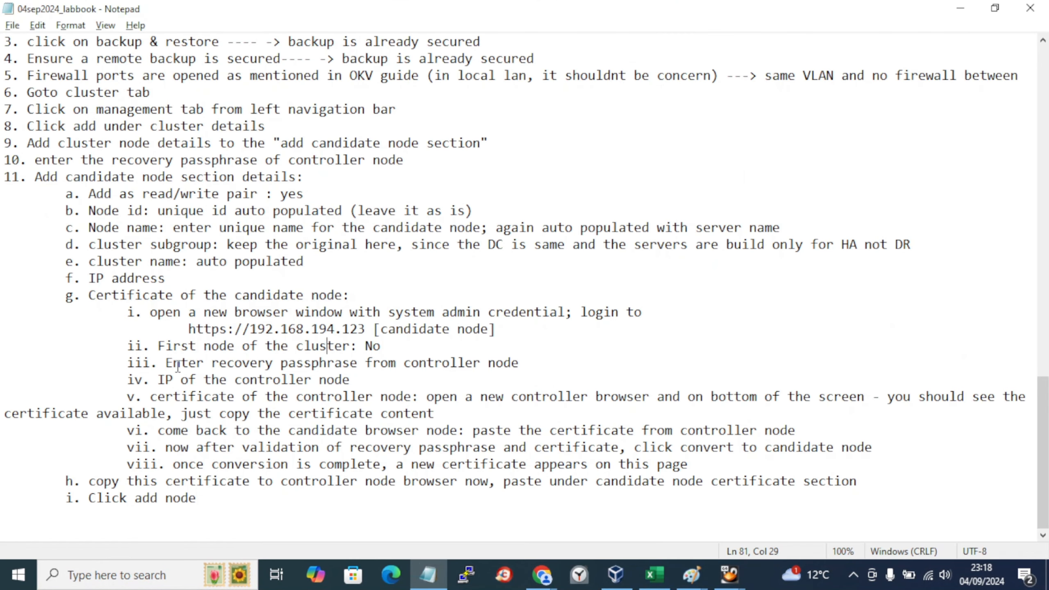
pyautogui.moveTo(218, 380); pyautogui.dragTo(274, 379)
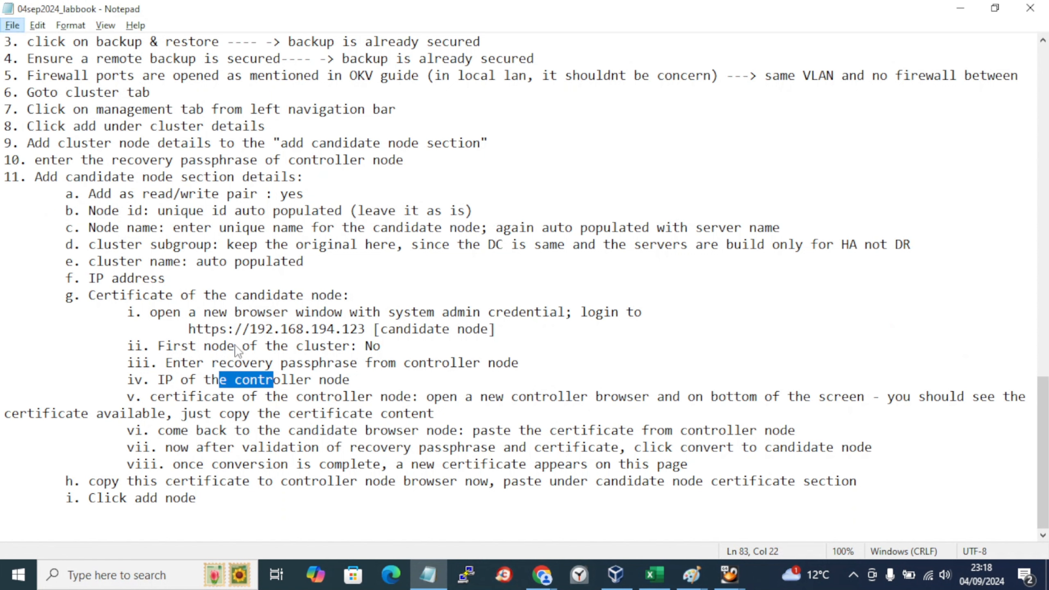
pyautogui.click(251, 330)
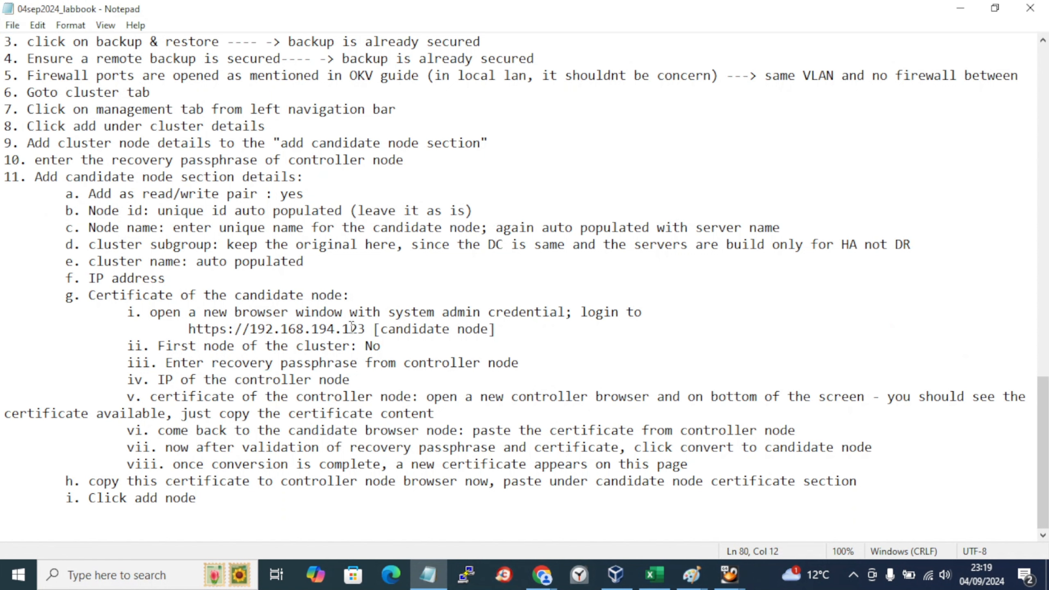
pyautogui.keyDown('shift'); pyautogui.click(360, 330); pyautogui.keyUp('shift')
pyautogui.hotkey('ctrl', 'c')
pyautogui.hotkey('alt', 'Tab')
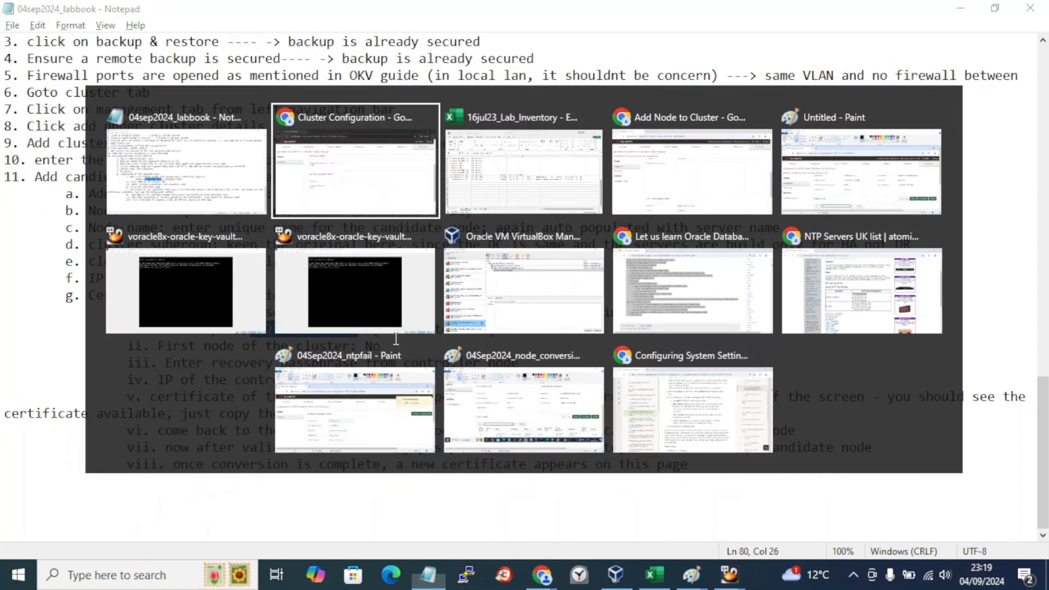
pyautogui.hotkey('ctrl', 'v')
pyautogui.write('2')
pyautogui.click(430, 444)
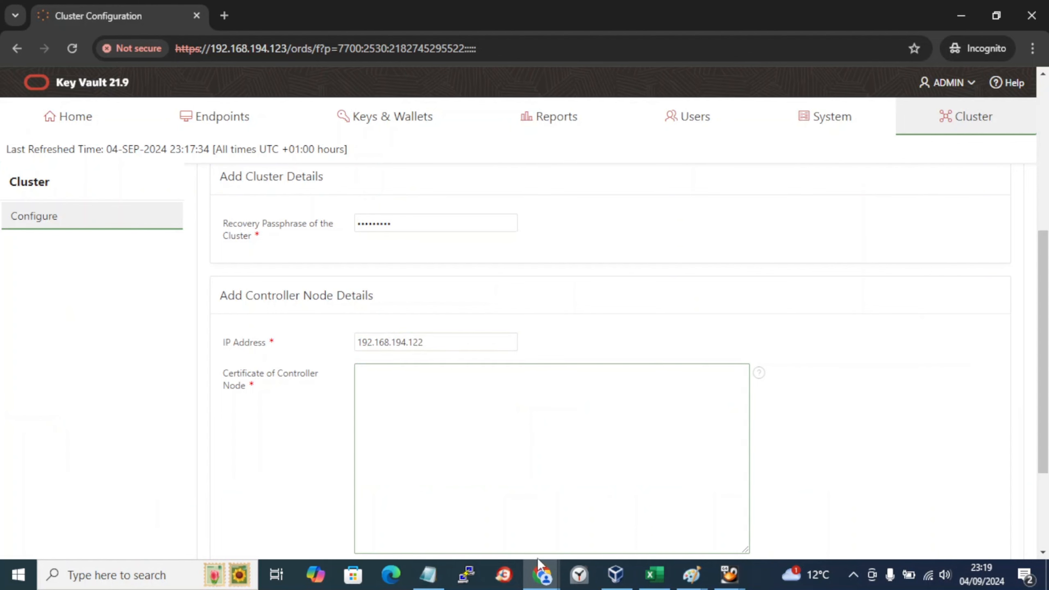
pyautogui.moveTo(542, 573)
pyautogui.moveTo(824, 524)
pyautogui.moveTo(760, 523)
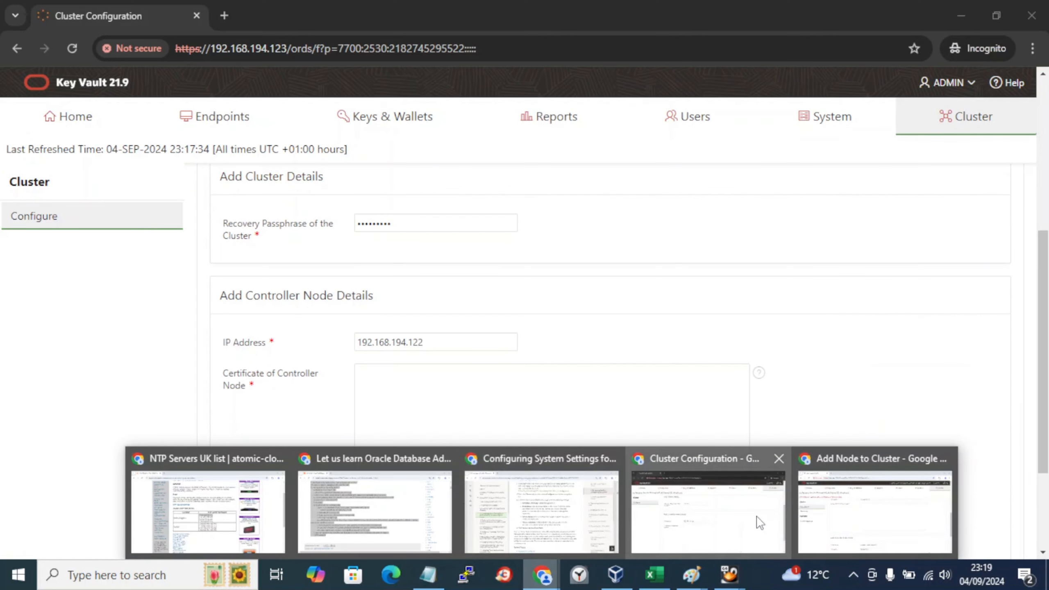
# Step: Copy the controller's certificate from Add Node to Cluster into the candidate's certificate field
pyautogui.click(806, 517)
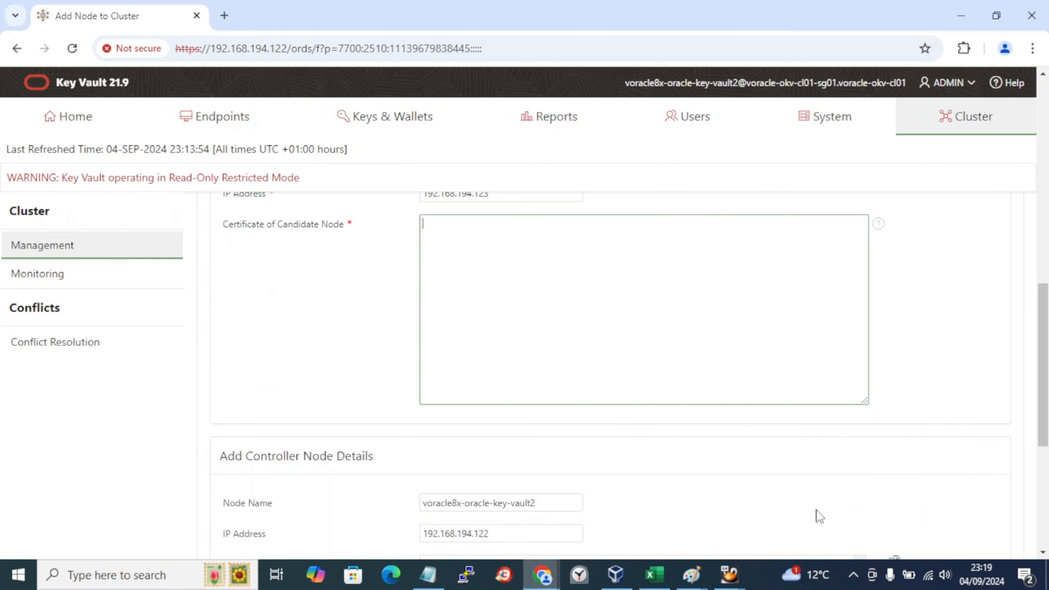
pyautogui.scroll(-5, 672, 353)
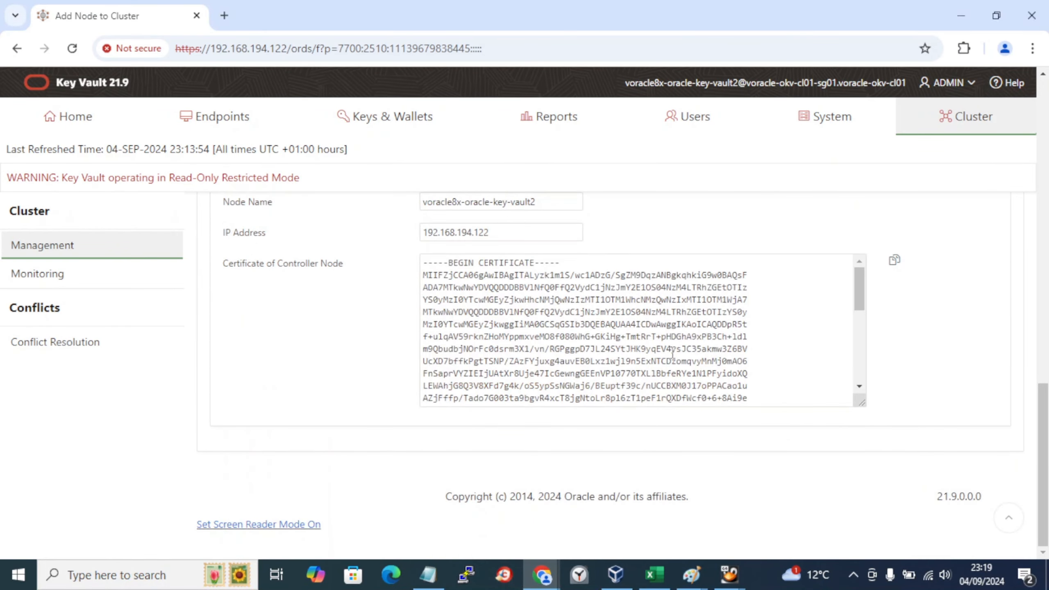
pyautogui.click(494, 306)
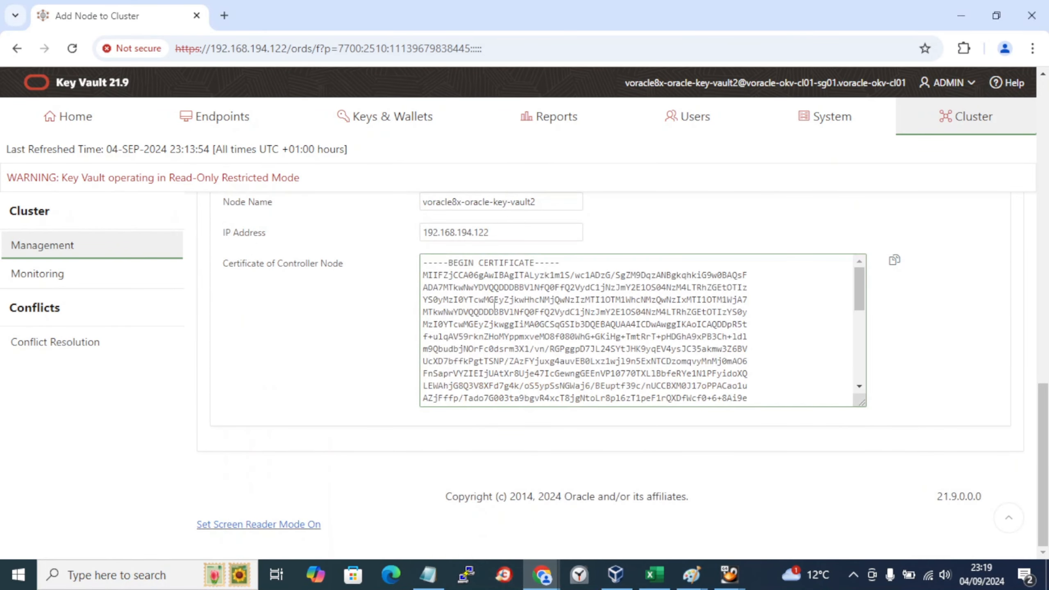
pyautogui.hotkey('ctrl', 'a')
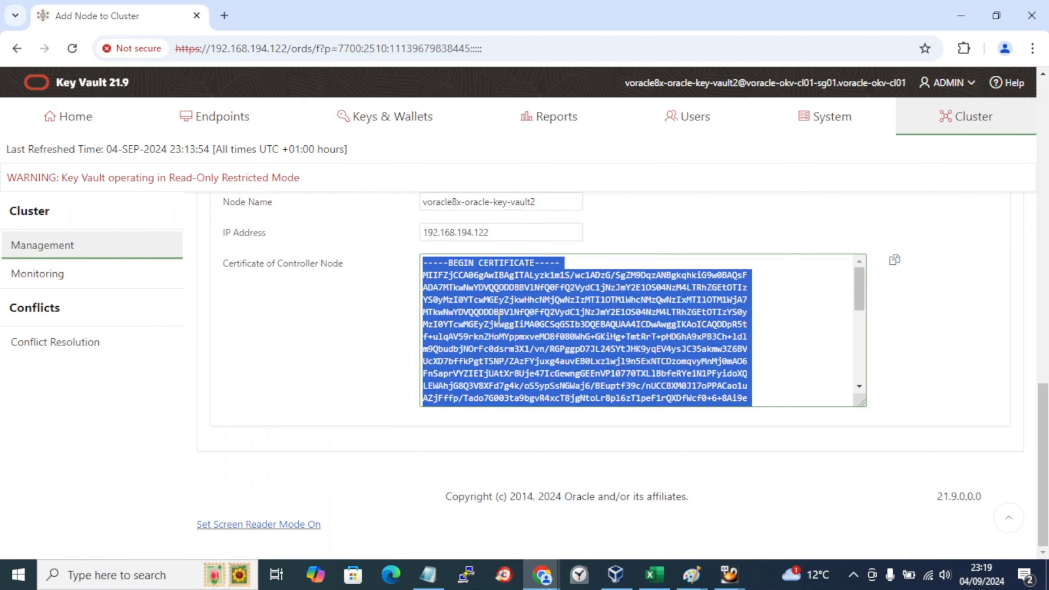
pyautogui.hotkey('ctrl', 'c')
pyautogui.hotkey('alt', 'Tab')
pyautogui.click(434, 416)
pyautogui.hotkey('ctrl', 'v')
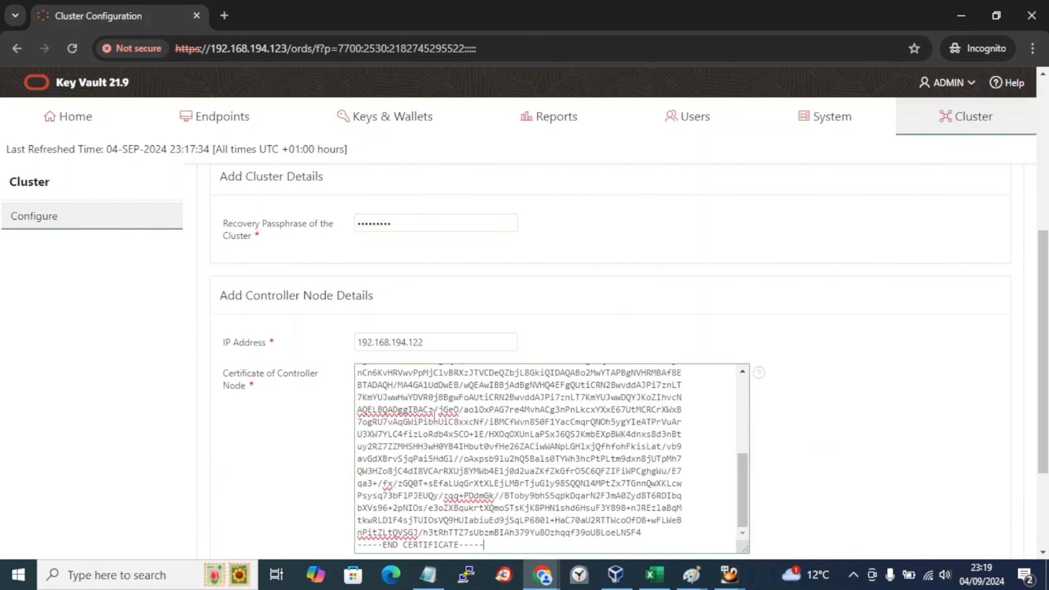
pyautogui.scroll(5, 435, 415)
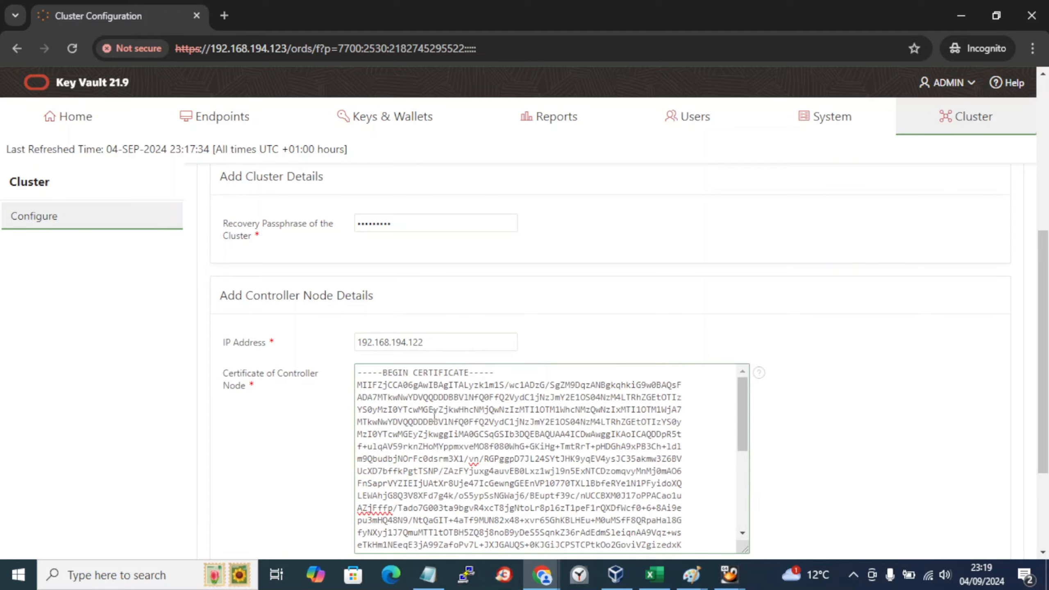
# Step: Recopy the full controller certificate and replace the previously pasted certificate with it
pyautogui.hotkey('alt', 'Tab')
pyautogui.scroll(-5, 659, 377)
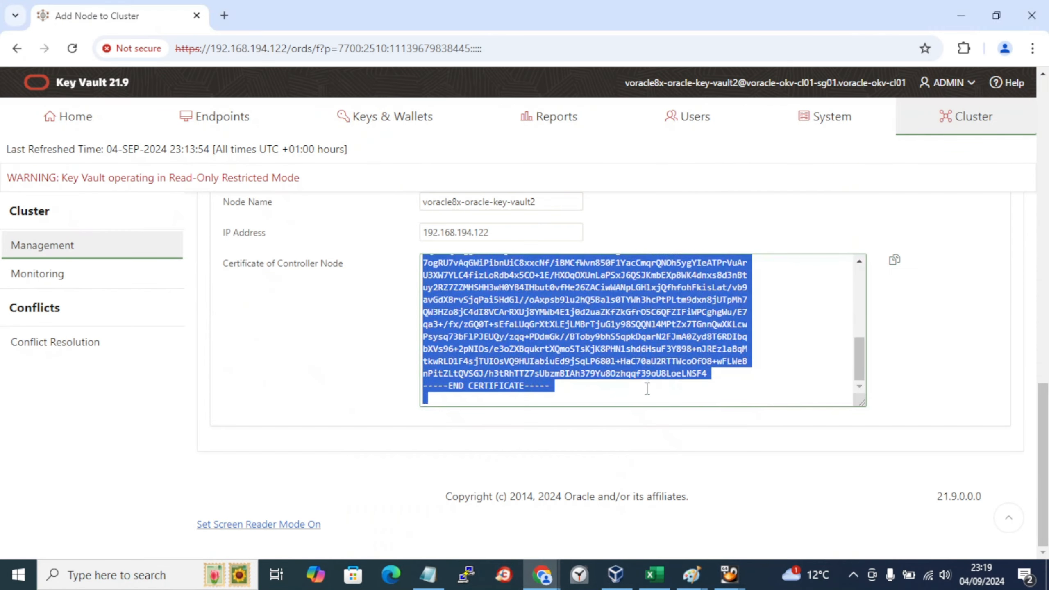
pyautogui.hotkey('ctrl', 'a')
pyautogui.click(645, 391)
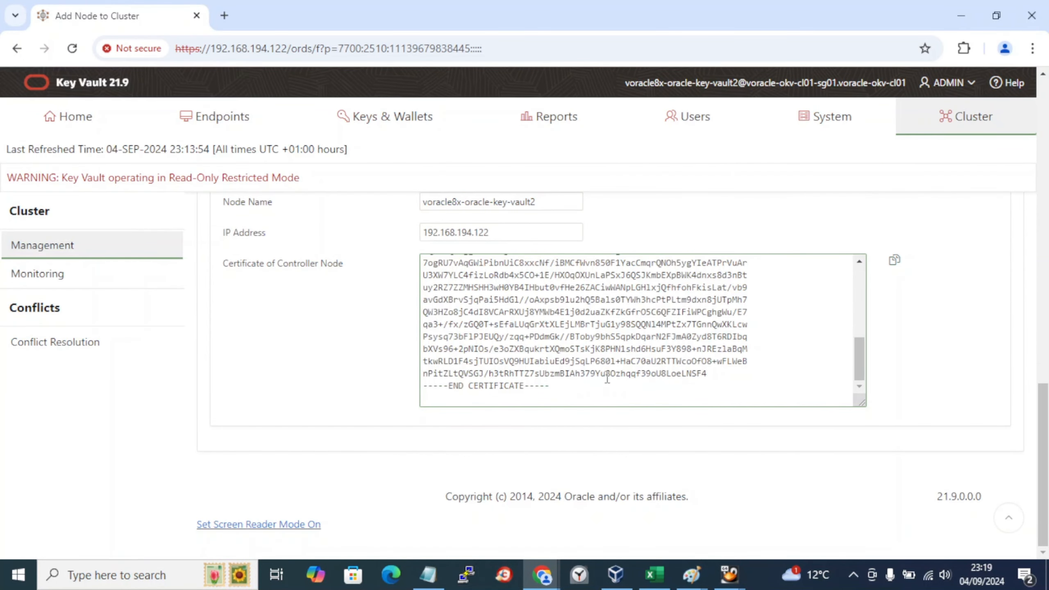
pyautogui.hotkey('ctrl', 'a')
pyautogui.hotkey('alt', 'Tab')
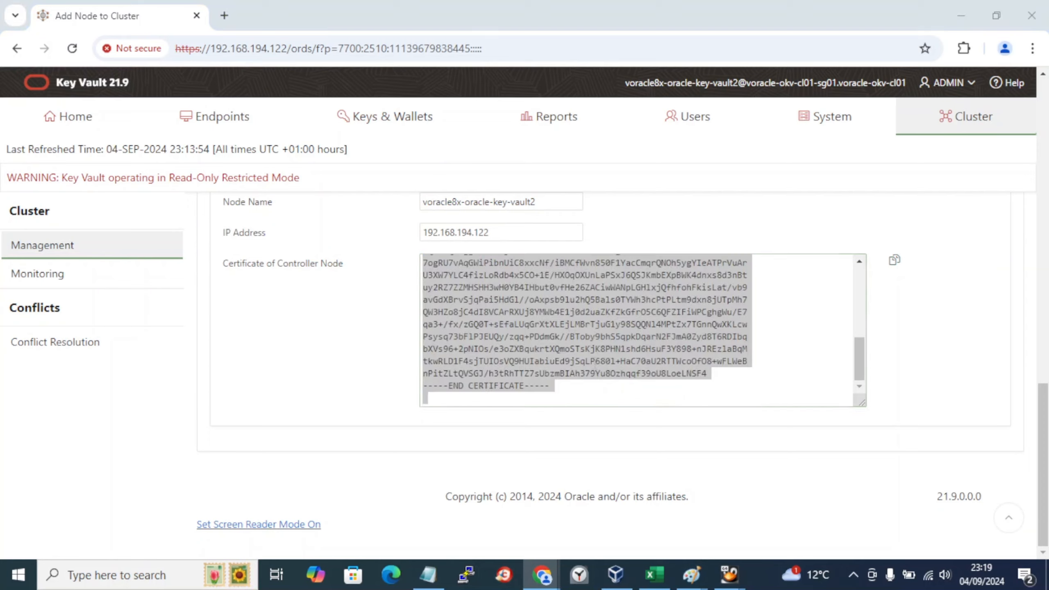
pyautogui.hotkey('ctrl', 'a')
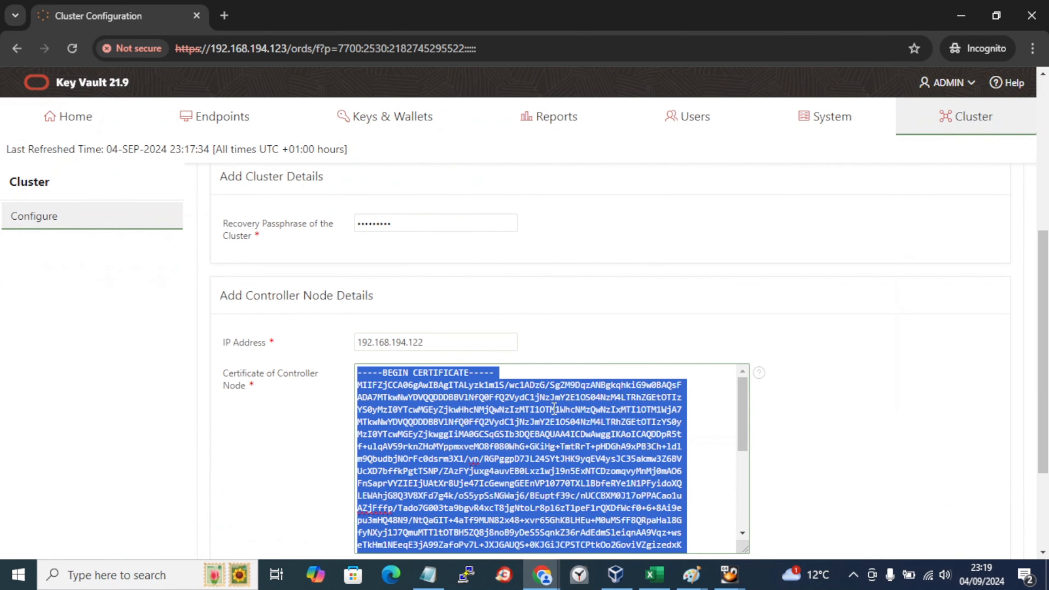
pyautogui.press('BackSpace')
pyautogui.hotkey('ctrl', 'v')
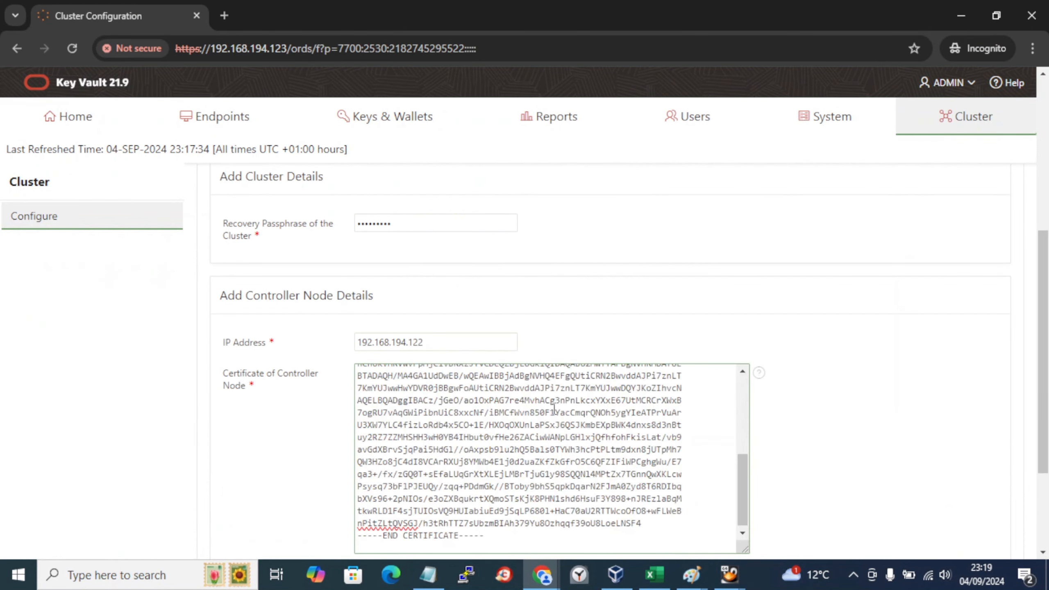
pyautogui.hotkey('alt', 'Tab')
pyautogui.hotkey('alt', 'Tab')
pyautogui.press('Tab')
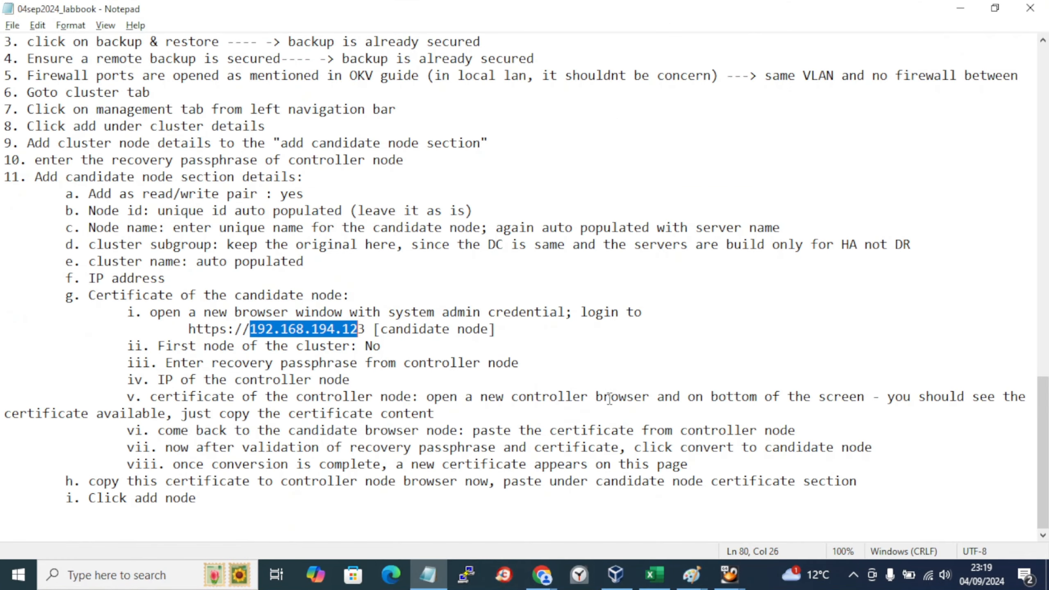
# Step: Delete 'open a new controller browser and ' from step v of the labbook
pyautogui.hotkey('alt', 'Tab')
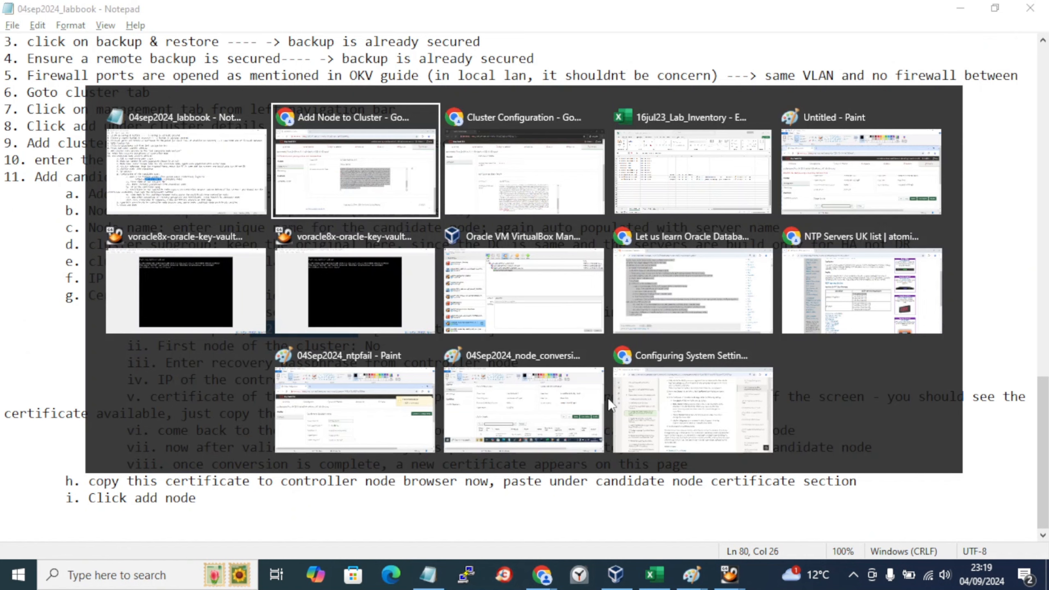
pyautogui.press('Escape')
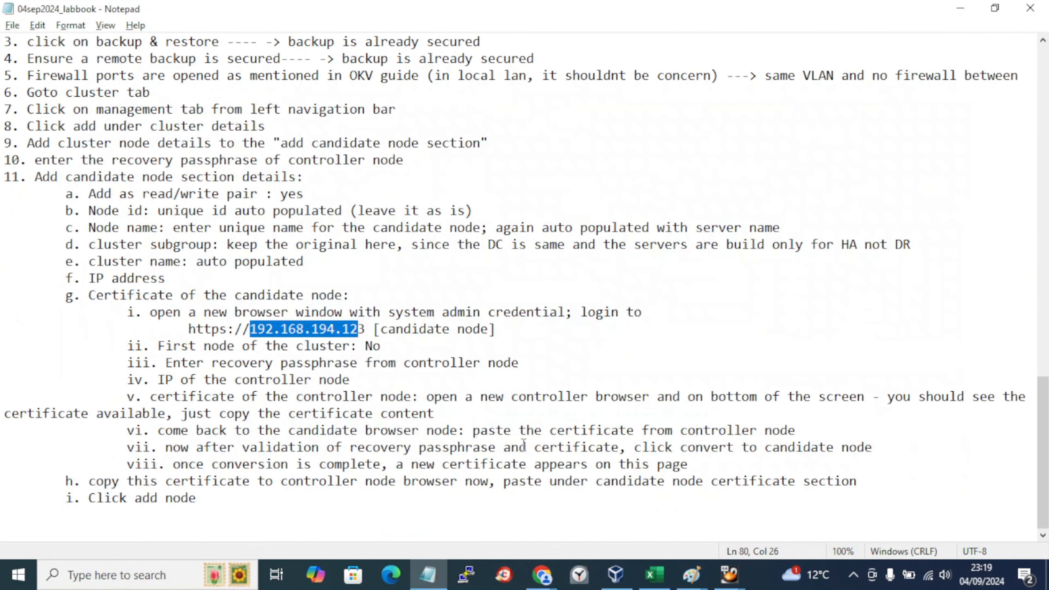
pyautogui.moveTo(445, 415); pyautogui.dragTo(427, 398)
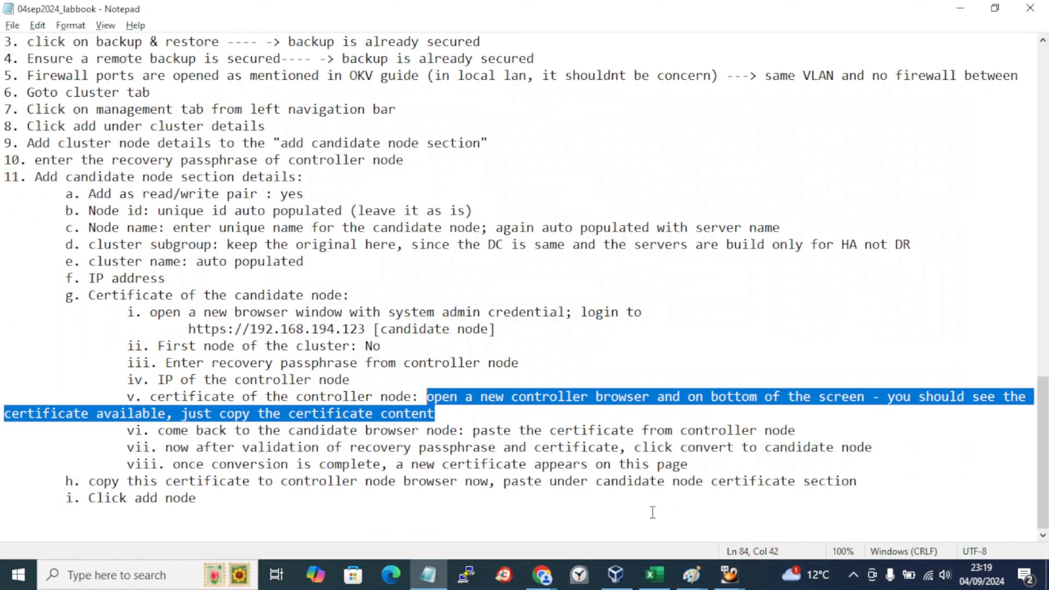
pyautogui.click(443, 387)
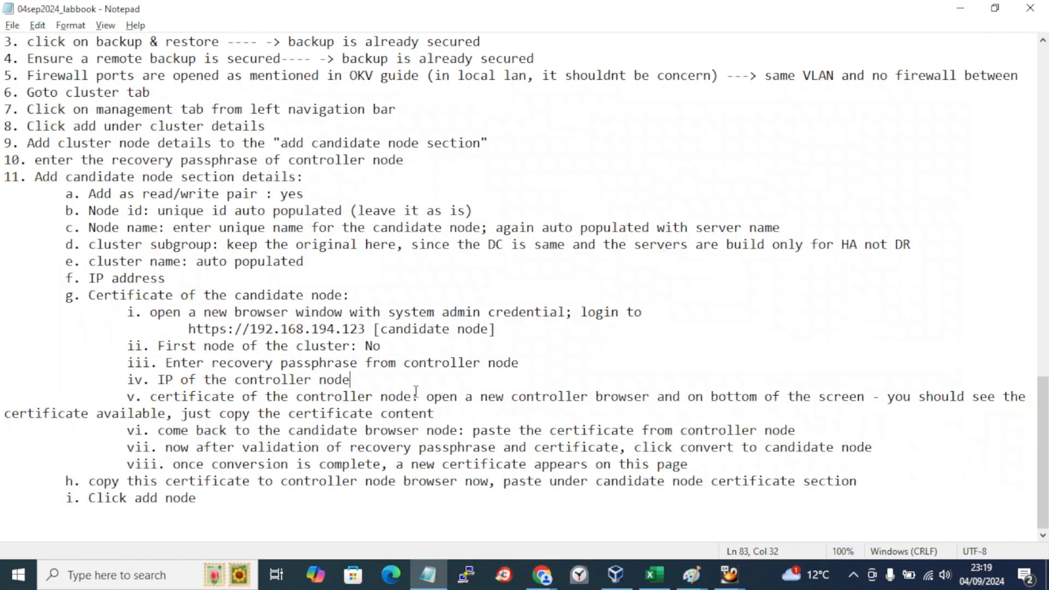
pyautogui.click(429, 398)
pyautogui.moveTo(429, 398)
pyautogui.mouseDown()
pyautogui.moveTo(704, 397)
pyautogui.moveTo(430, 398)
pyautogui.mouseUp()
pyautogui.click(704, 398)
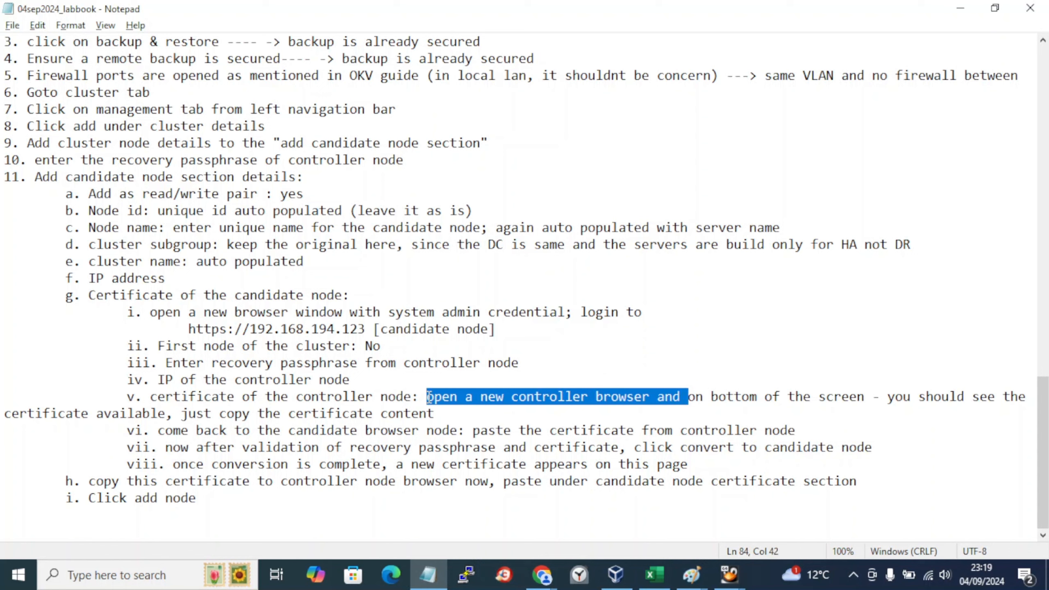
pyautogui.press('Delete')
# Step: Insert 'original' before 'screen' and 'open already' after it in step v
pyautogui.click(557, 396)
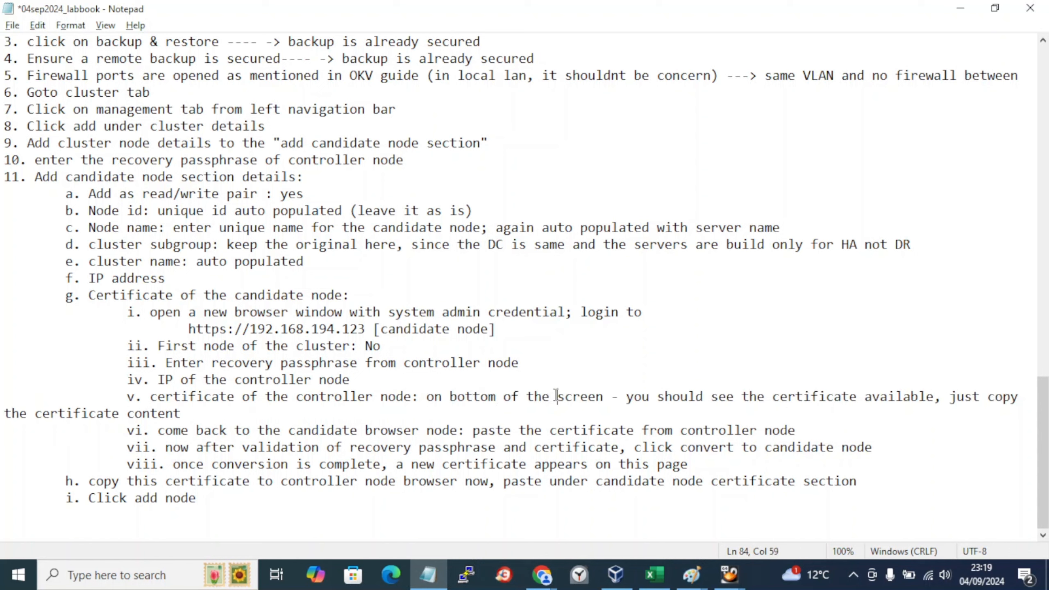
pyautogui.write('or')
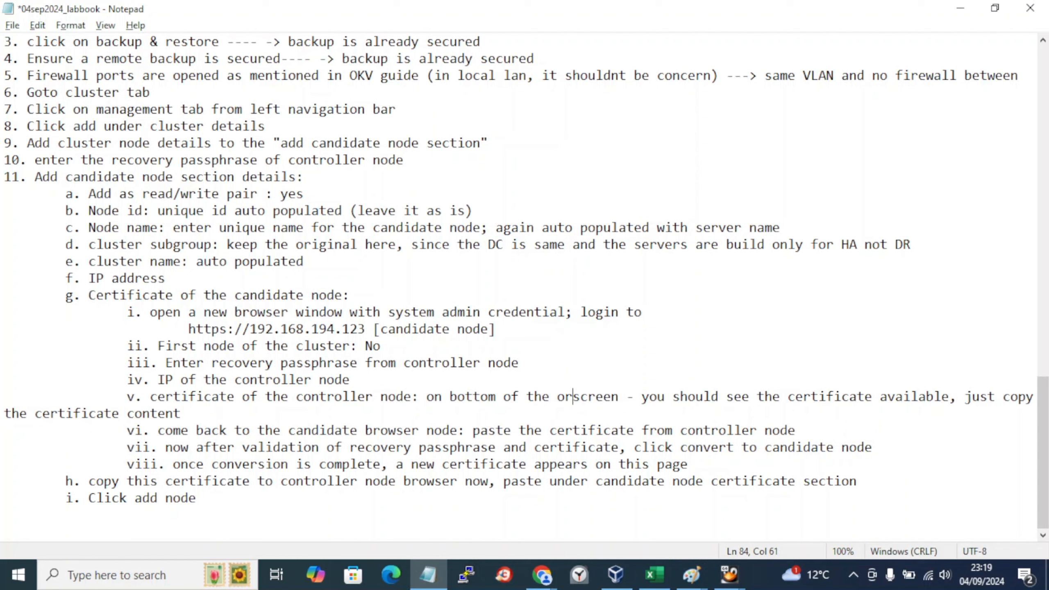
pyautogui.write('iginal')
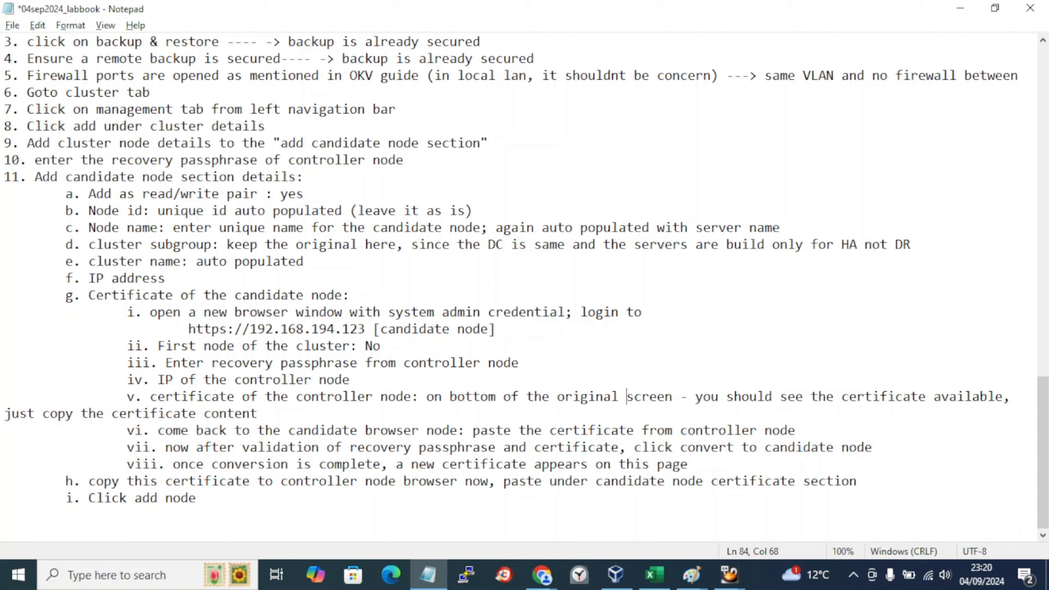
pyautogui.click(678, 402)
pyautogui.write('open already')
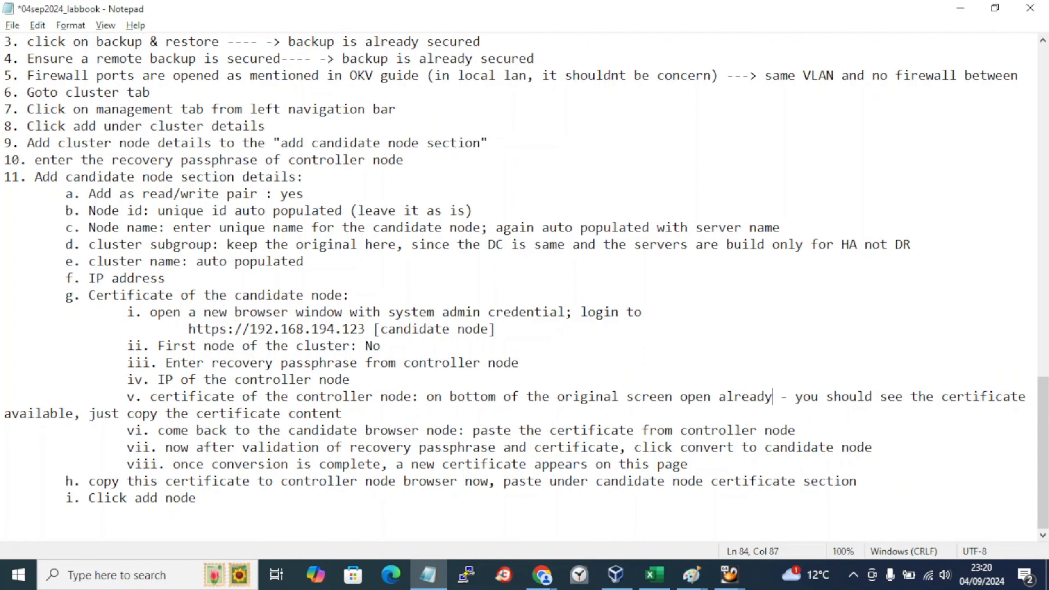
# Step: Check the candidate's Cluster Configuration page, then return to it after the notes
pyautogui.hotkey('alt', 'Tab')
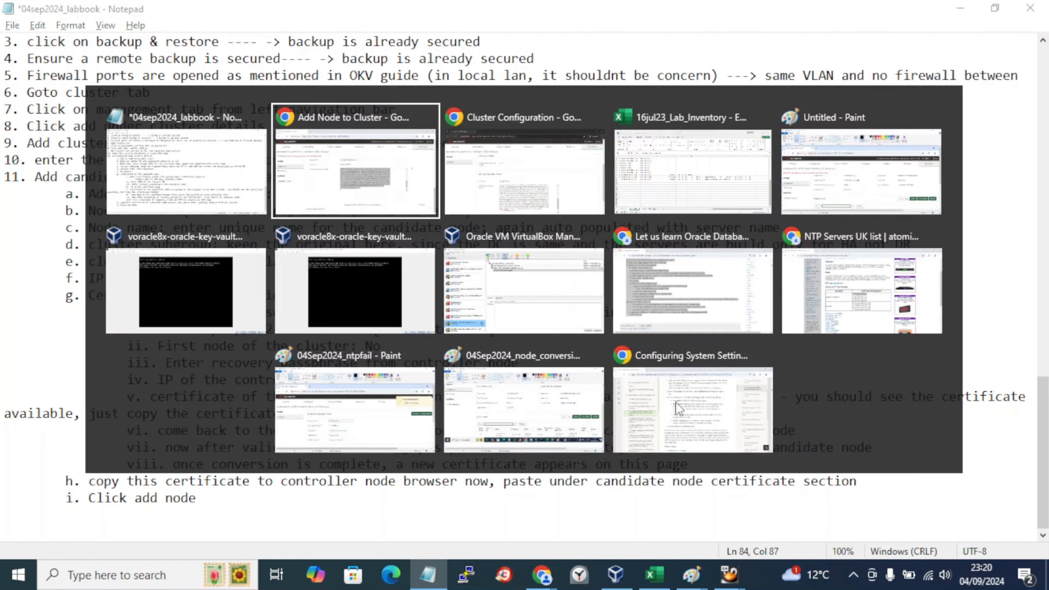
pyautogui.hotkey('alt', 'Tab')
pyautogui.hotkey('alt', 'Tab')
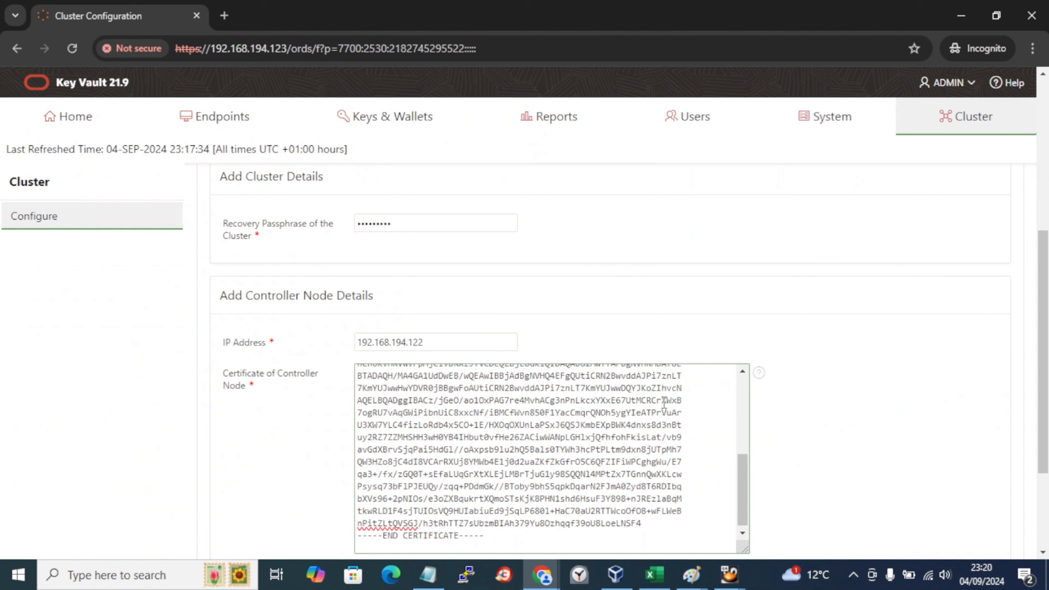
pyautogui.hotkey('alt', 'Tab')
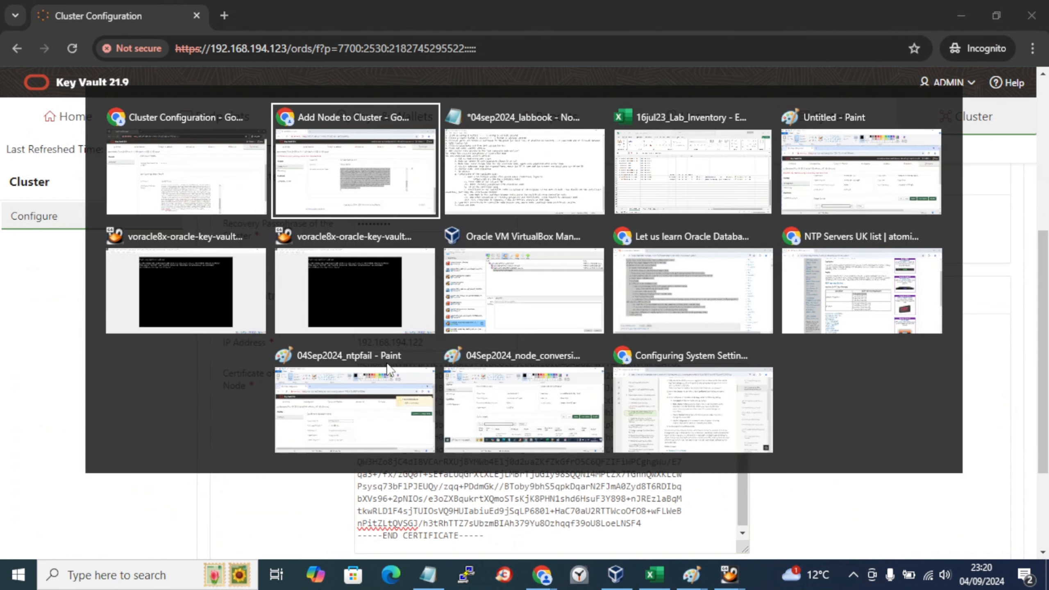
pyautogui.hotkey('alt', 'Tab')
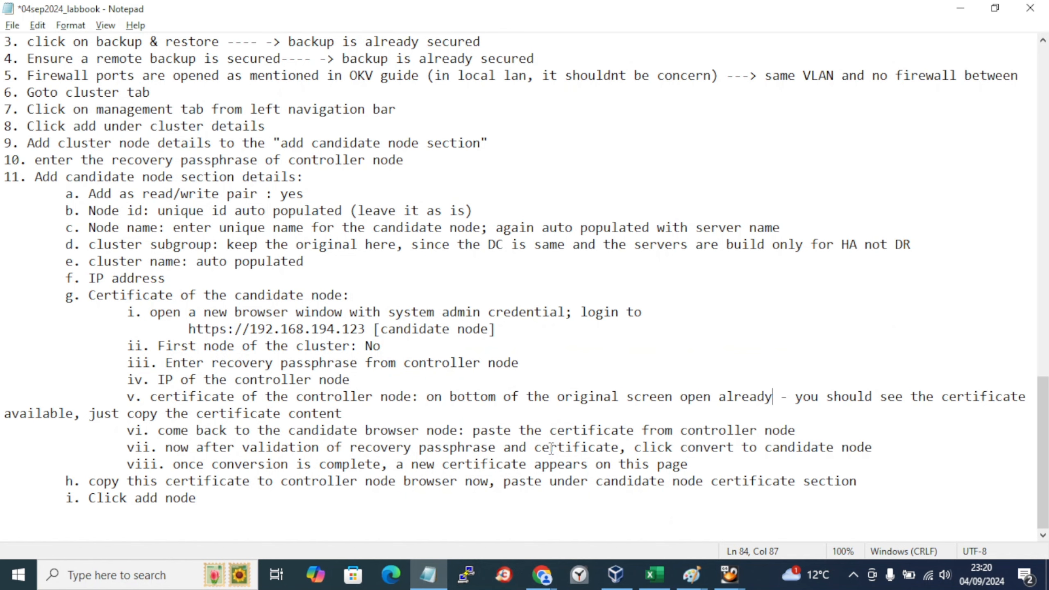
pyautogui.hotkey('alt', 'Tab')
# Step: Verify the passphrase, controller IP 192.168.194.122 and certificate on the form, then return to the notes
pyautogui.scroll(5, 552, 447)
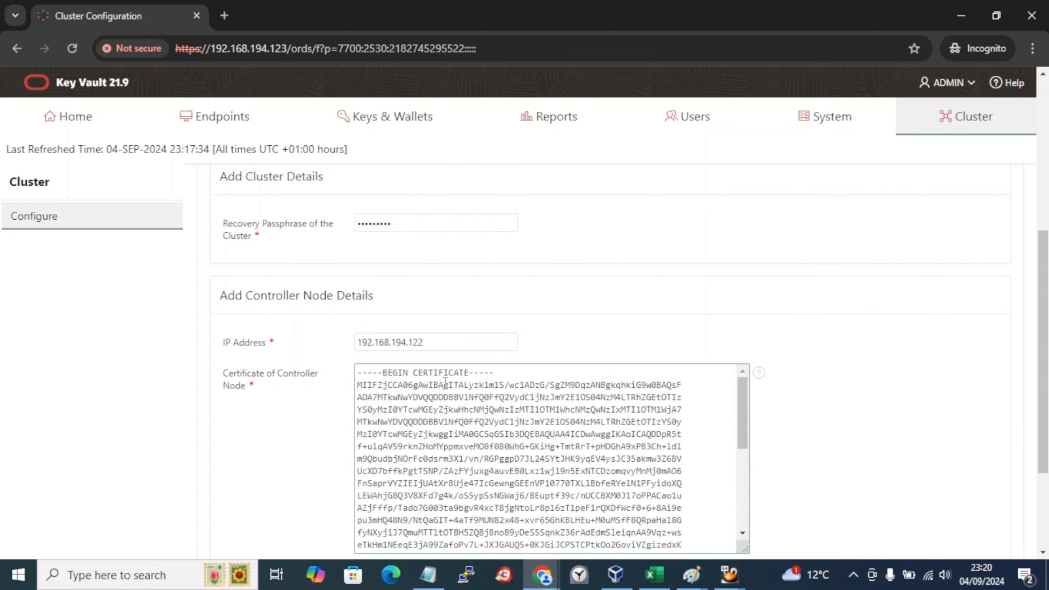
pyautogui.scroll(8, 551, 447)
pyautogui.scroll(-2, 413, 475)
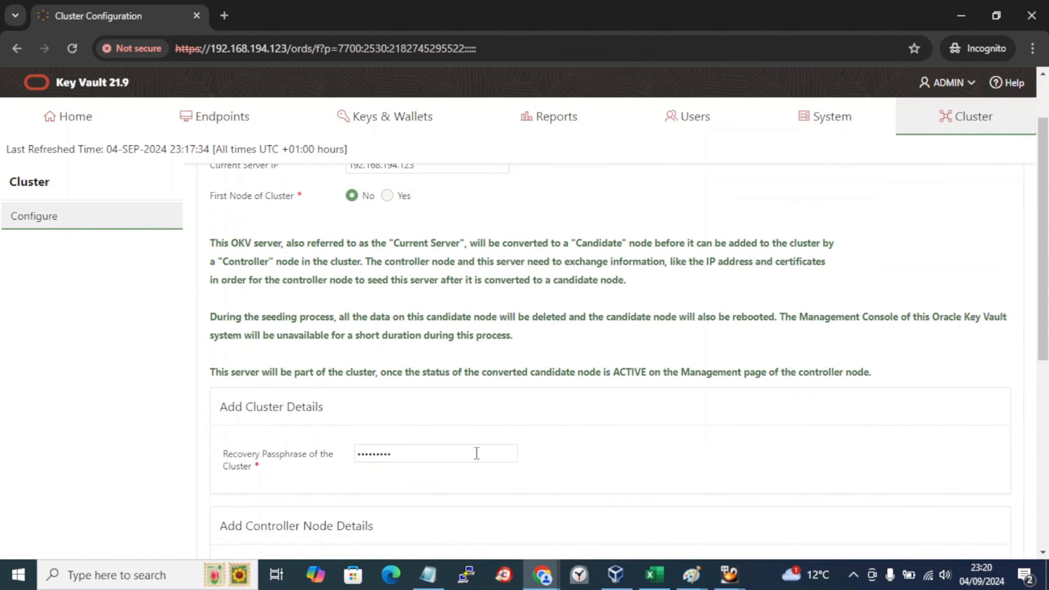
pyautogui.scroll(-5, 475, 454)
pyautogui.scroll(-5, 476, 452)
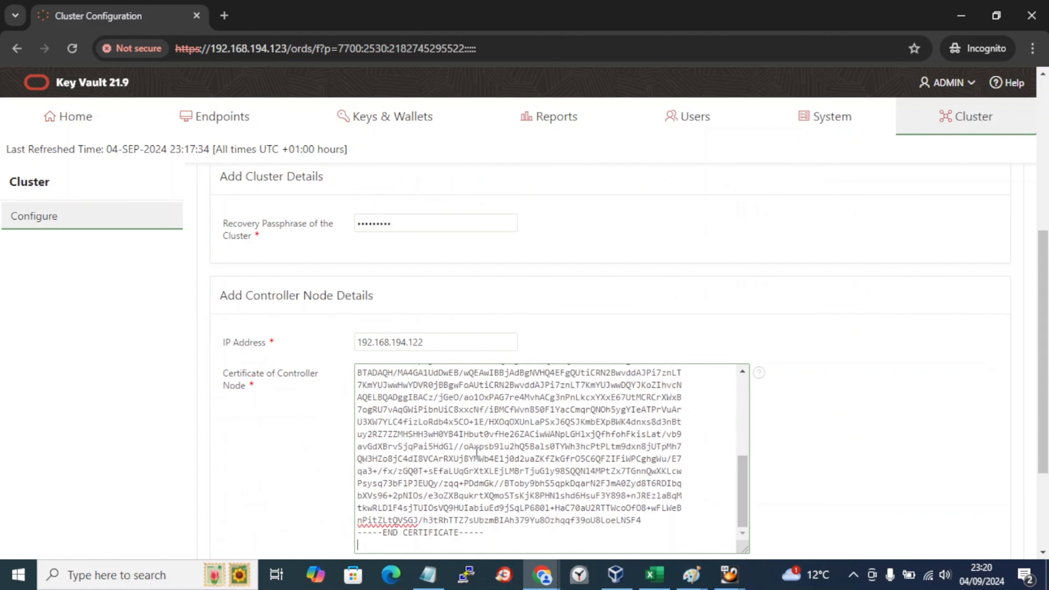
pyautogui.scroll(-3, 768, 444)
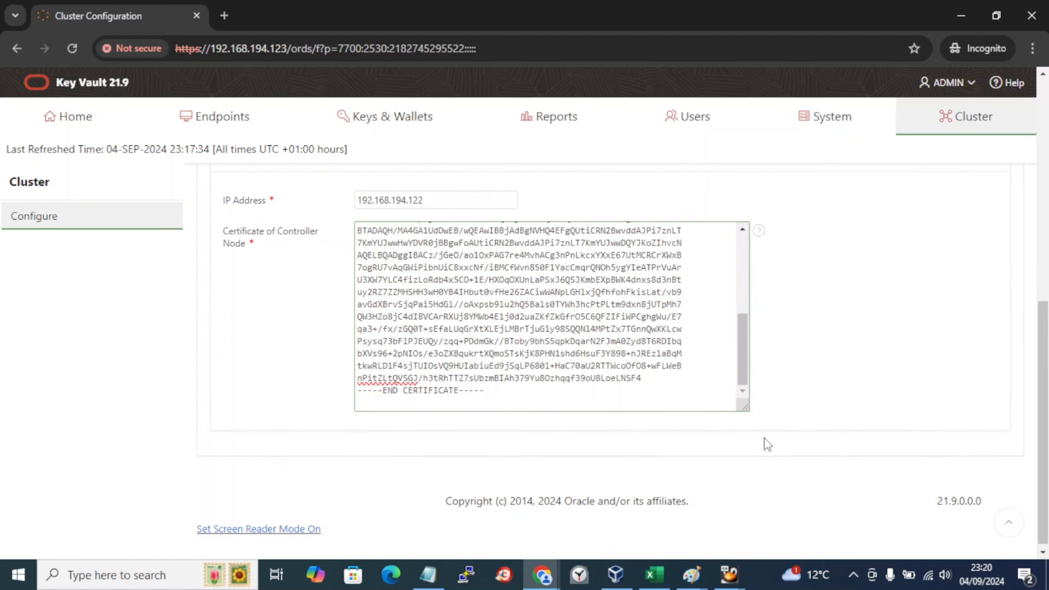
pyautogui.scroll(10, 765, 440)
pyautogui.hotkey('alt', 'Tab')
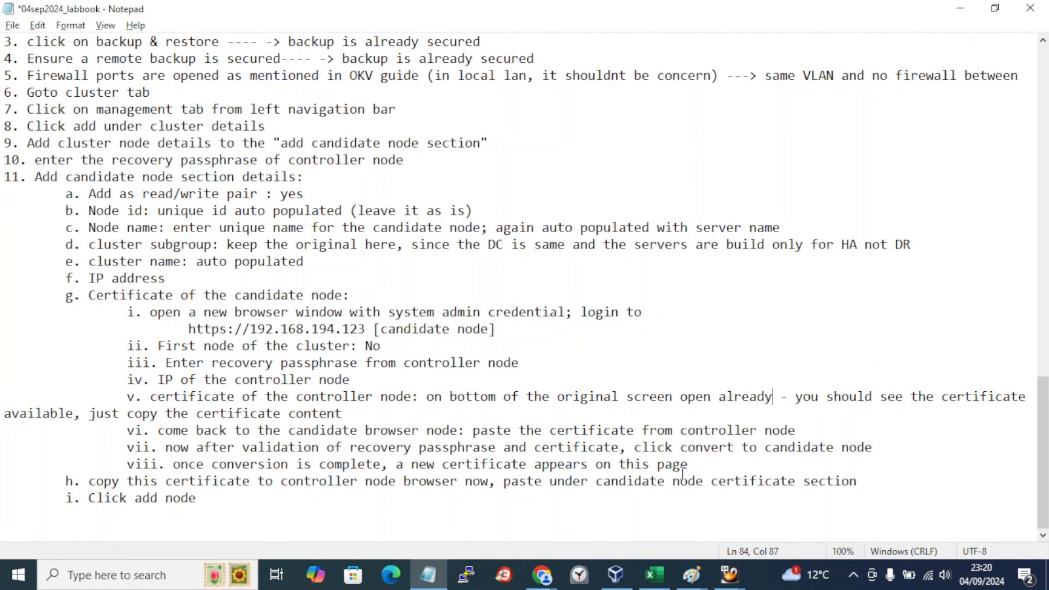
# Step: Convert the server to a candidate node, save the labbook meanwhile, and return to Cluster Configuration
pyautogui.hotkey('alt', 'Tab')
pyautogui.click(921, 202)
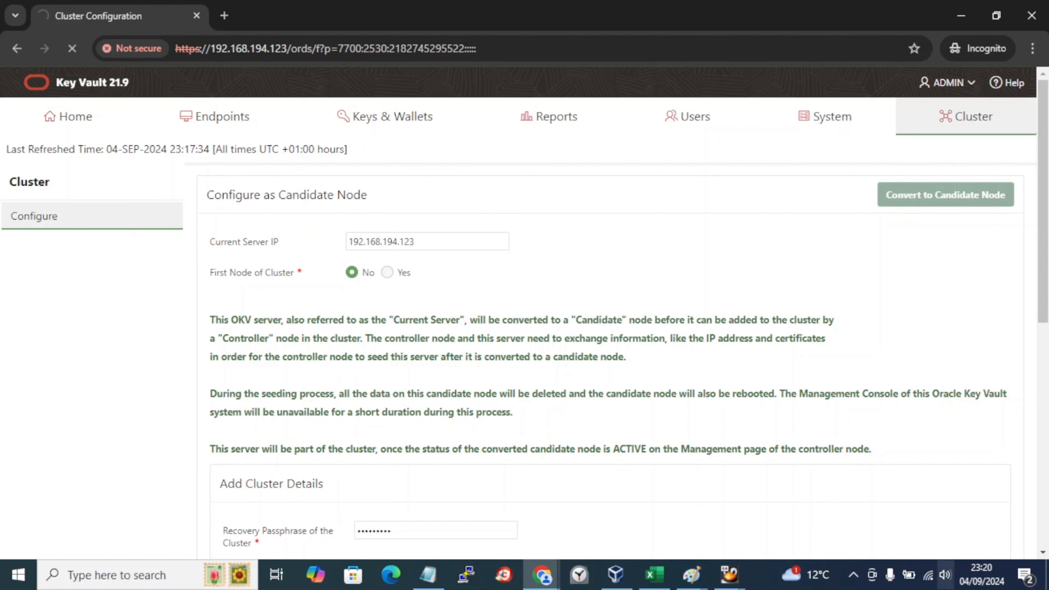
pyautogui.click(428, 575)
pyautogui.click(377, 467)
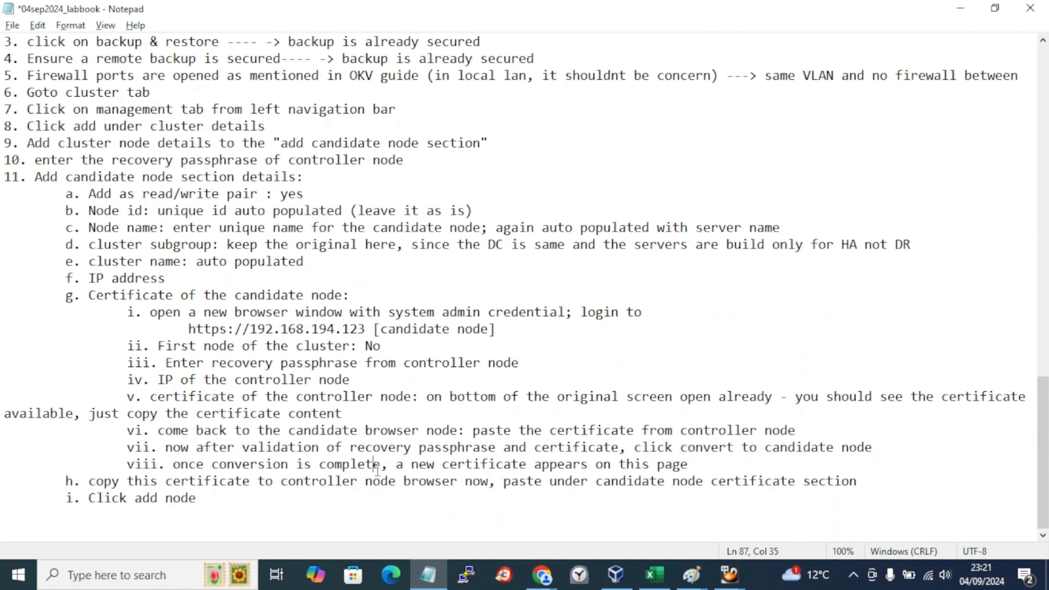
pyautogui.hotkey('ctrl', 's')
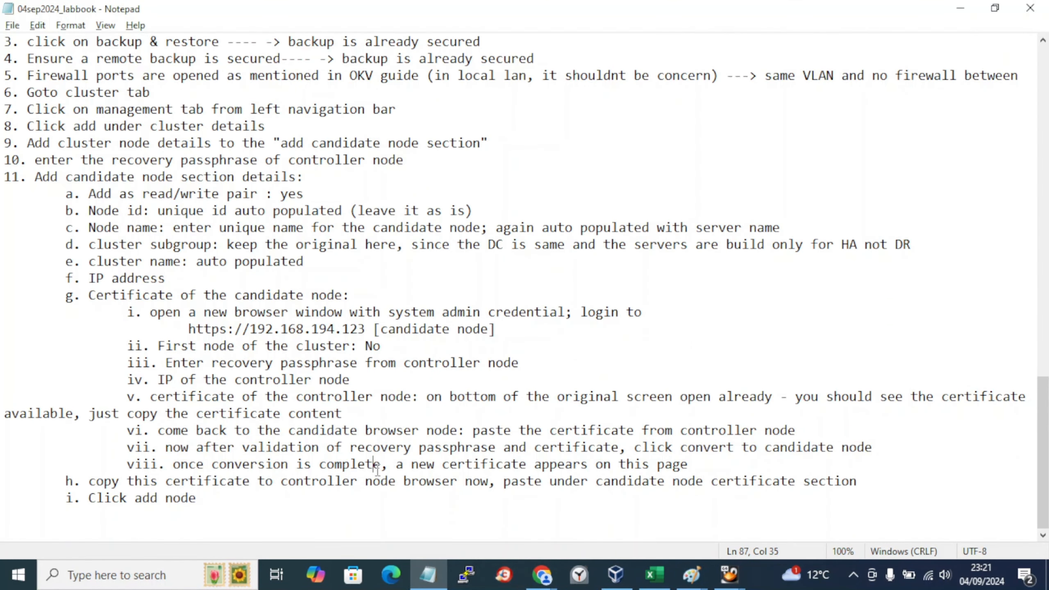
pyautogui.click(451, 363)
pyautogui.click(851, 576)
pyautogui.click(527, 397)
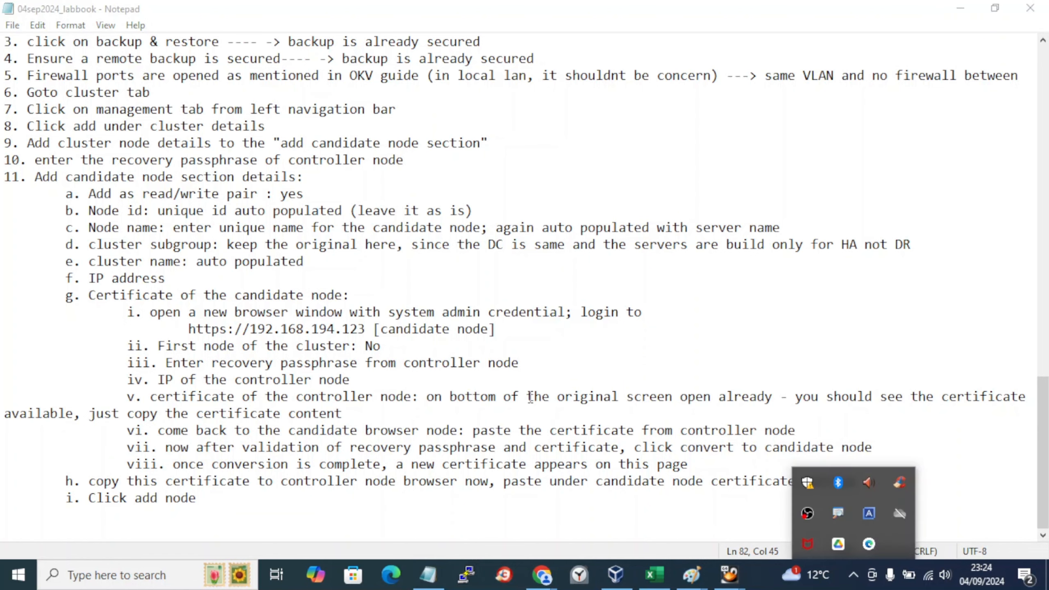
pyautogui.moveTo(542, 575)
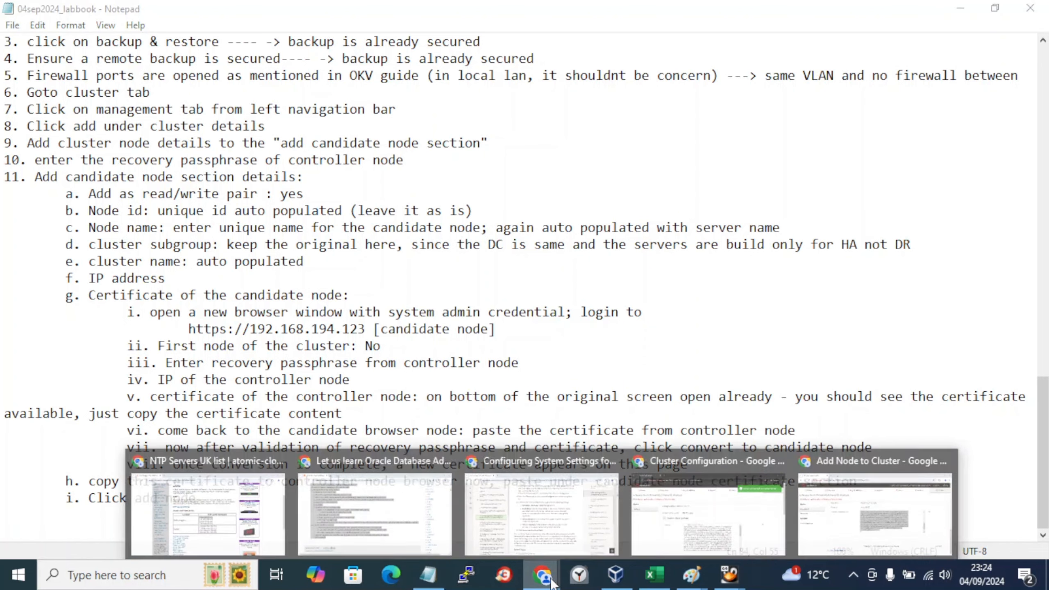
pyautogui.click(706, 510)
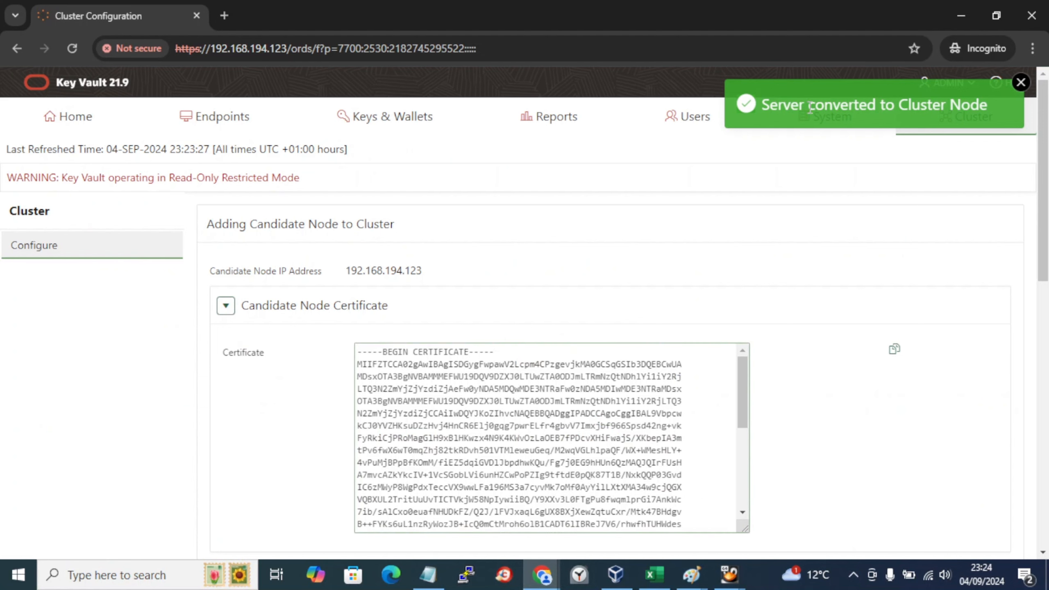
# Step: Scroll through the Adding Candidate Node status table and details to check conversion progress
pyautogui.scroll(-10, 772, 307)
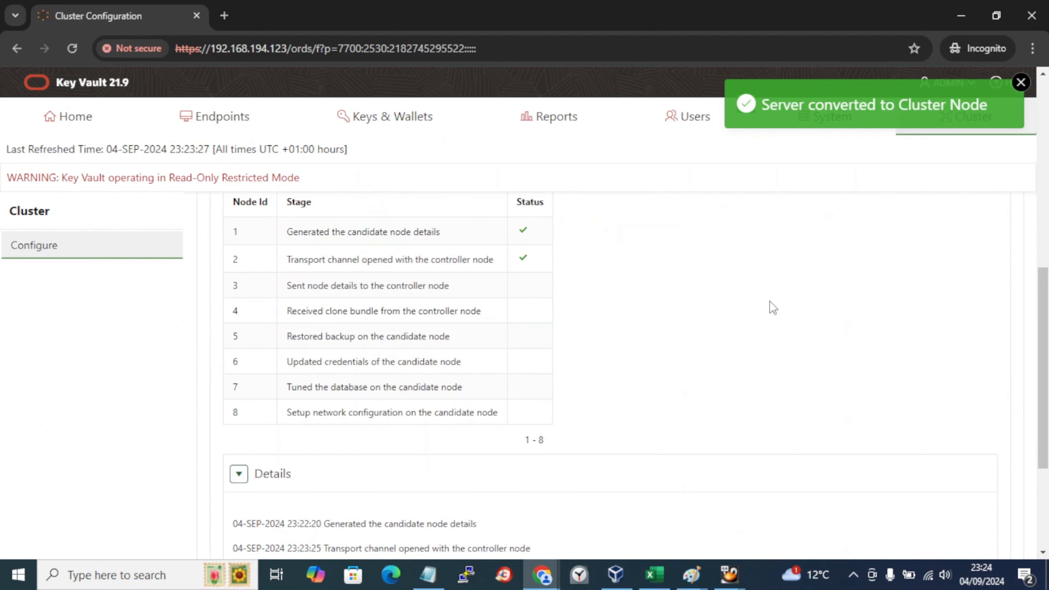
pyautogui.scroll(2, 773, 308)
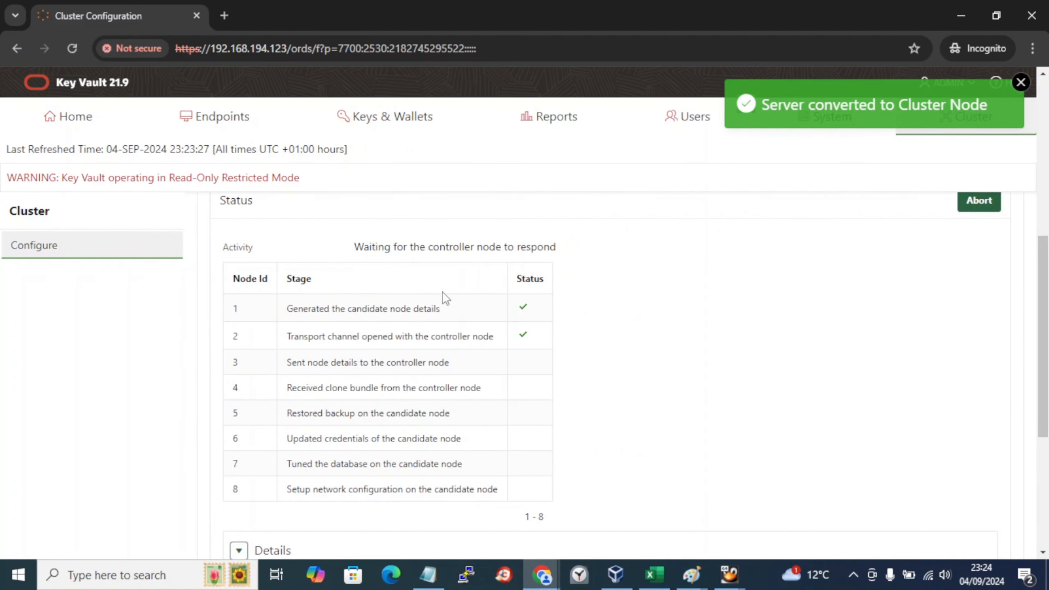
pyautogui.scroll(2, 445, 297)
pyautogui.scroll(-4, 423, 345)
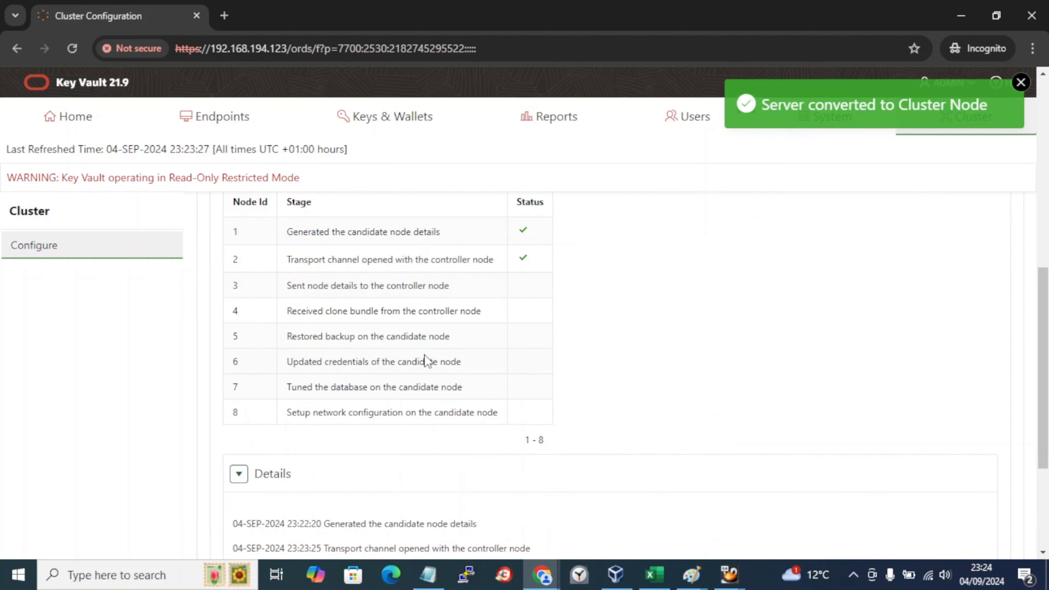
pyautogui.scroll(-3, 426, 361)
pyautogui.scroll(-3, 428, 360)
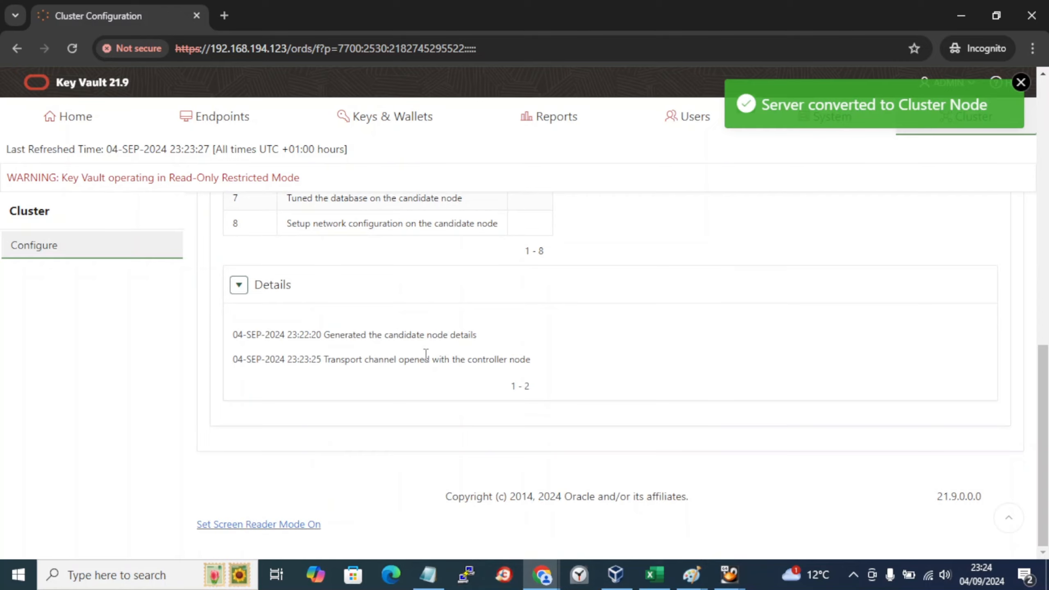
pyautogui.scroll(20, 427, 353)
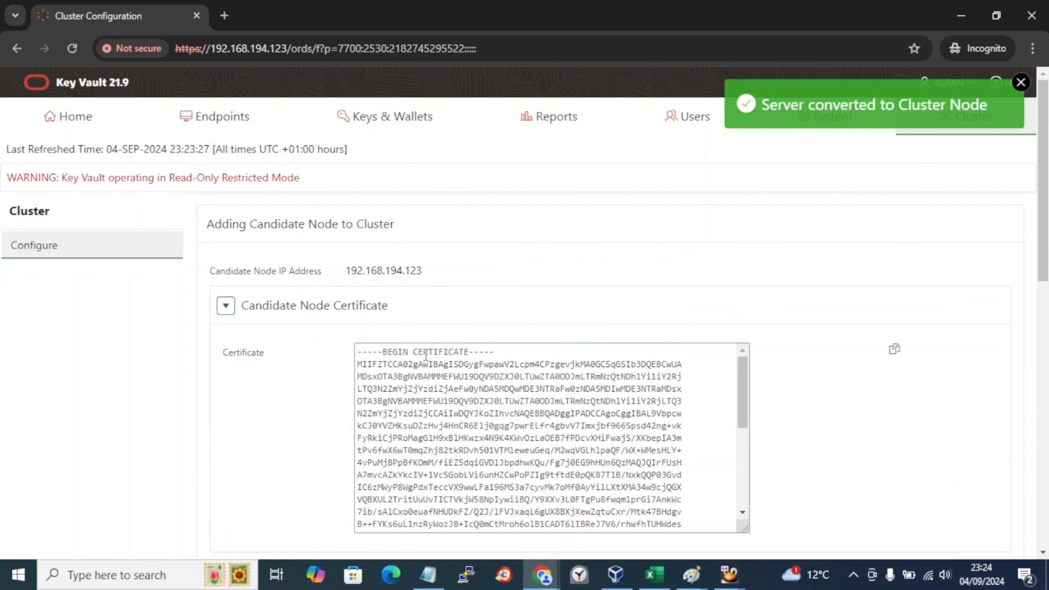
pyautogui.scroll(-7, 426, 356)
pyautogui.scroll(7, 426, 357)
pyautogui.scroll(-3, 388, 386)
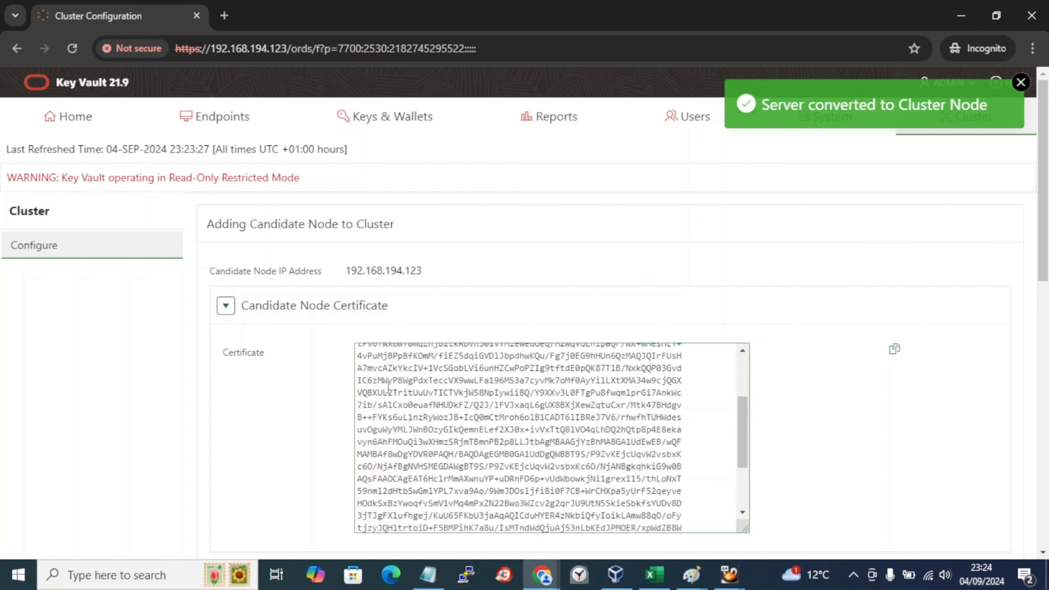
pyautogui.scroll(-3, 389, 387)
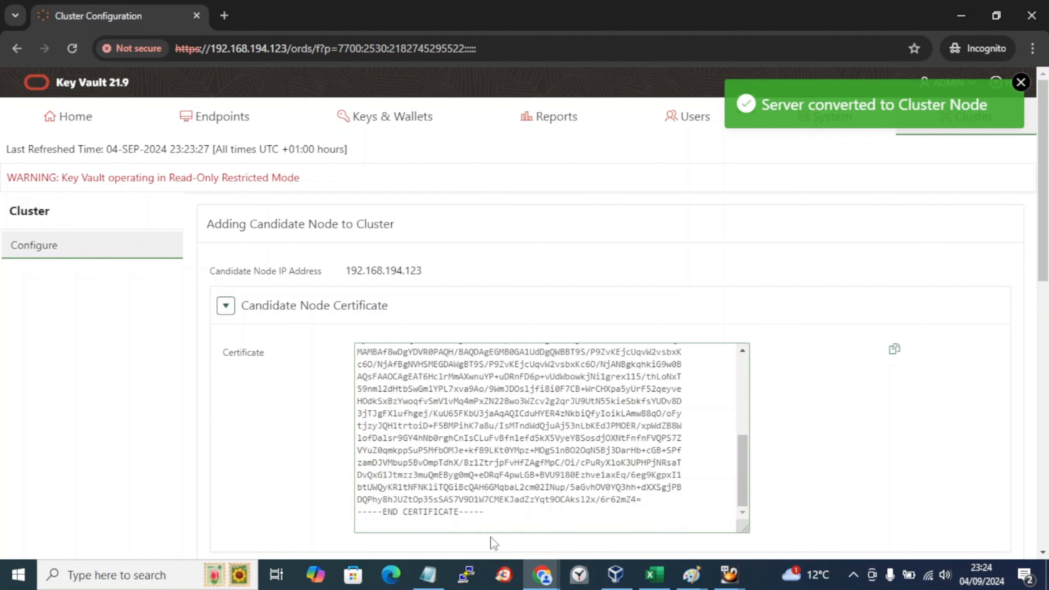
# Step: Consult the labbook, then select the whole Candidate Node Certificate
pyautogui.click(428, 575)
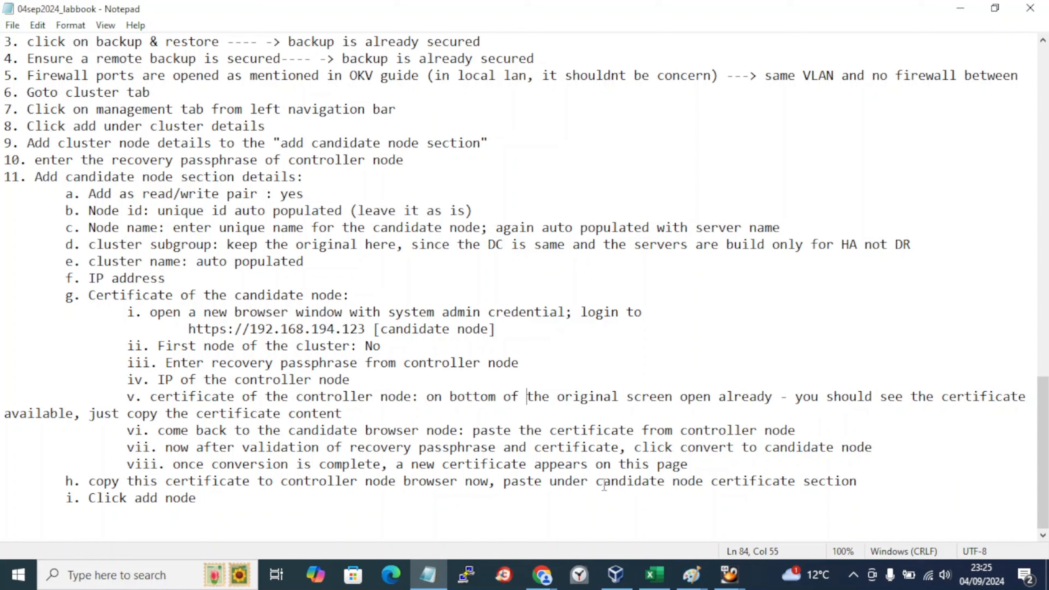
pyautogui.hotkey('alt', 'Tab')
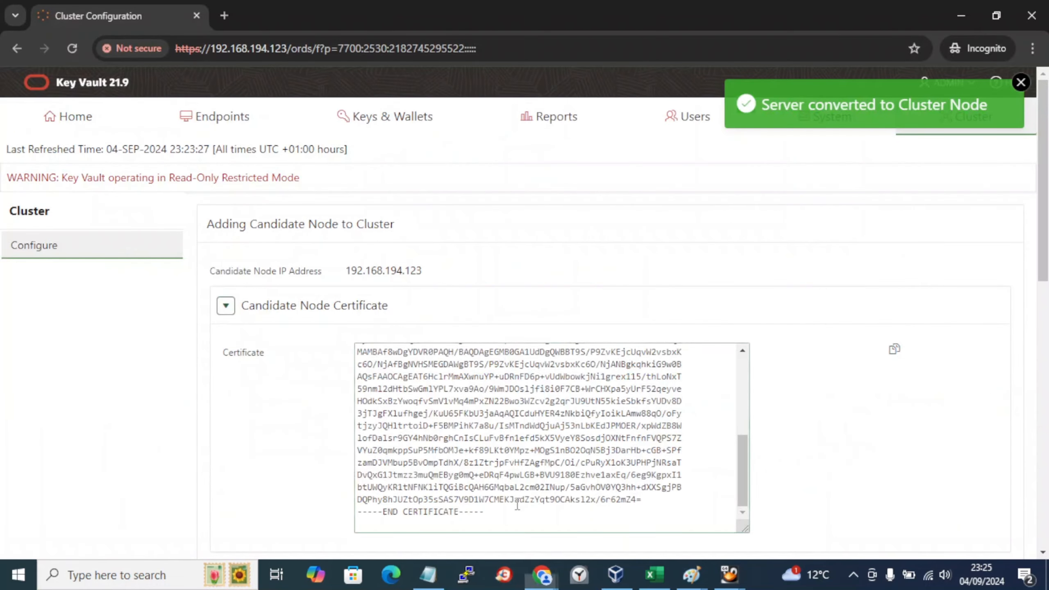
pyautogui.hotkey('ctrl', 'a')
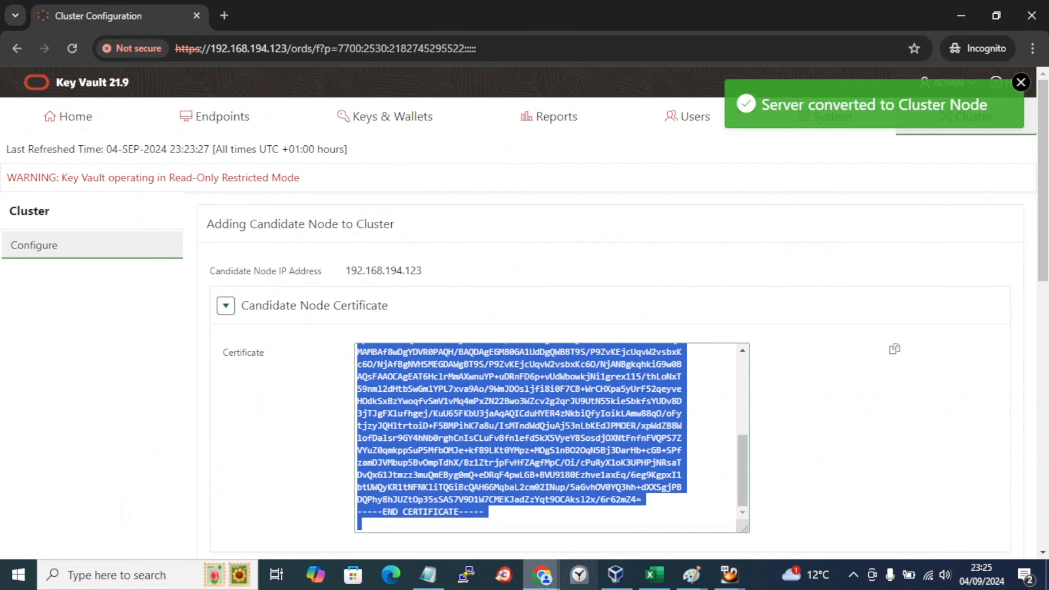
# Step: Paste the candidate node certificate into the controller's Add Node to Cluster form
pyautogui.click(543, 575)
pyautogui.click(844, 512)
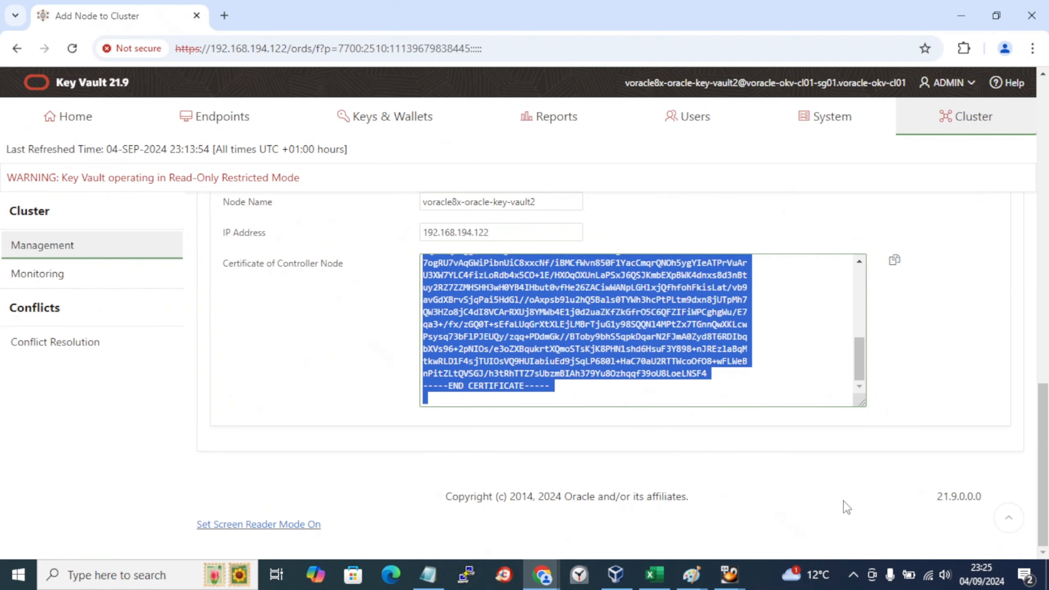
pyautogui.scroll(5, 605, 440)
pyautogui.scroll(2, 604, 440)
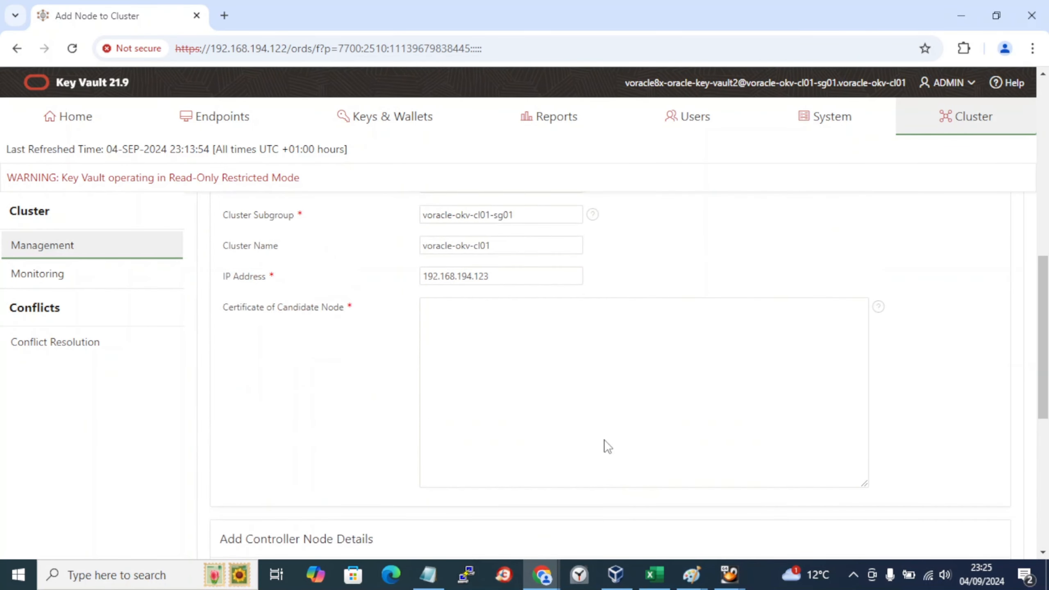
pyautogui.click(507, 368)
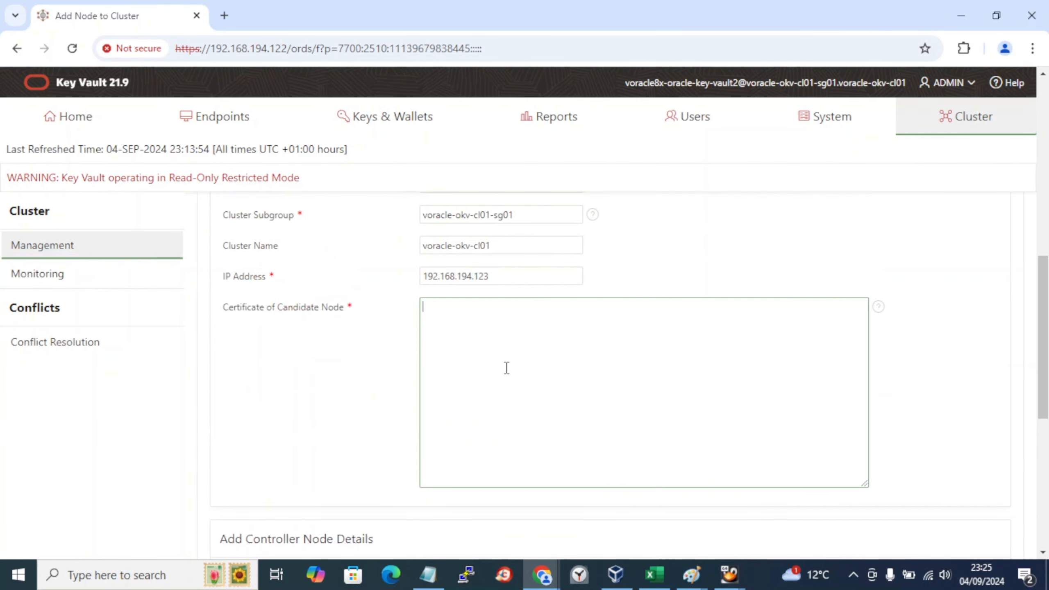
pyautogui.hotkey('ctrl', 'v')
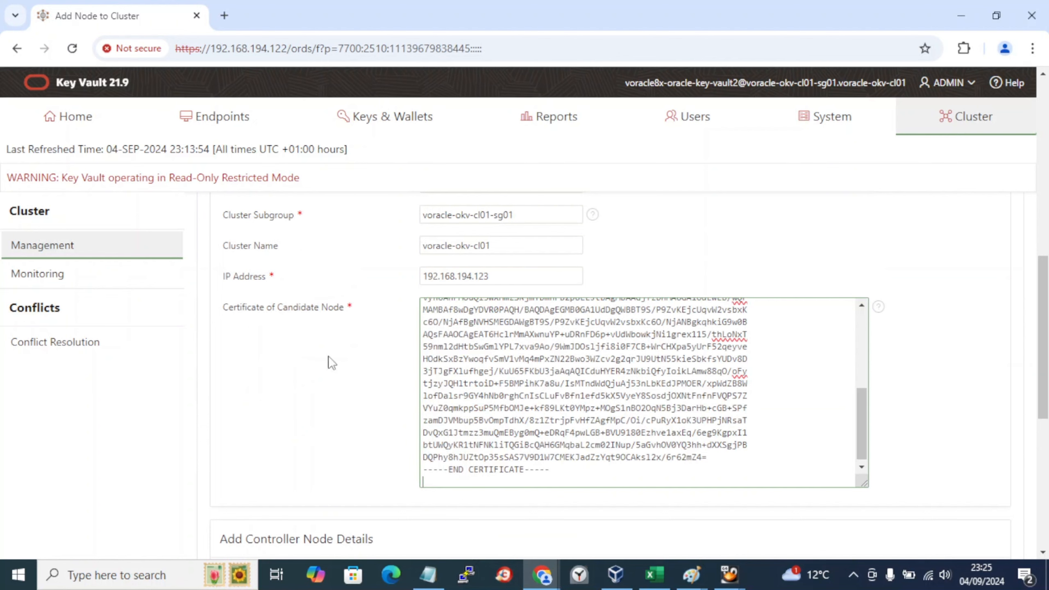
pyautogui.hotkey('alt', 'Tab')
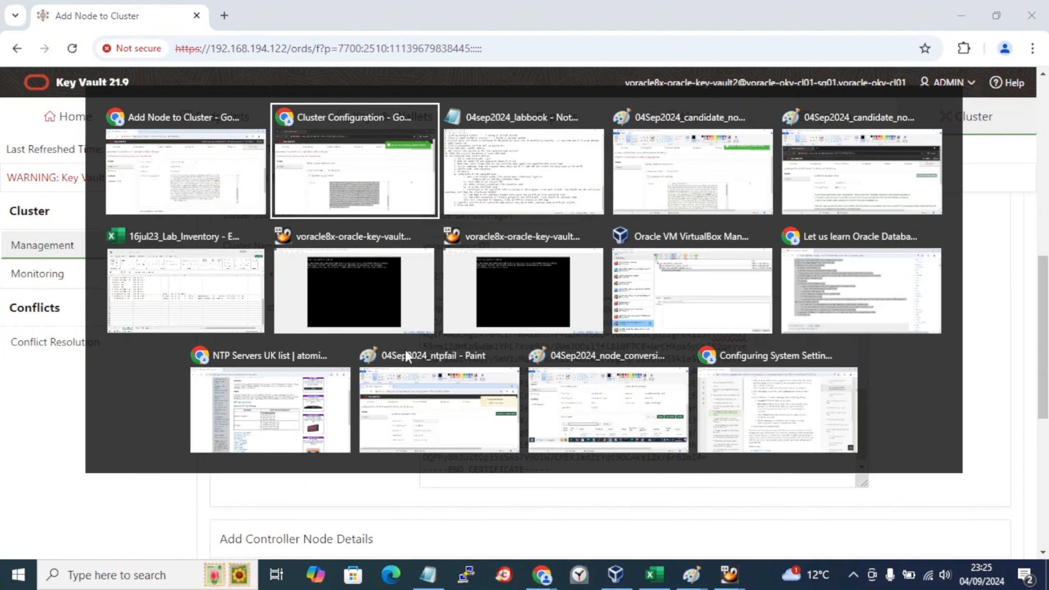
pyautogui.hotkey('alt', 'Tab')
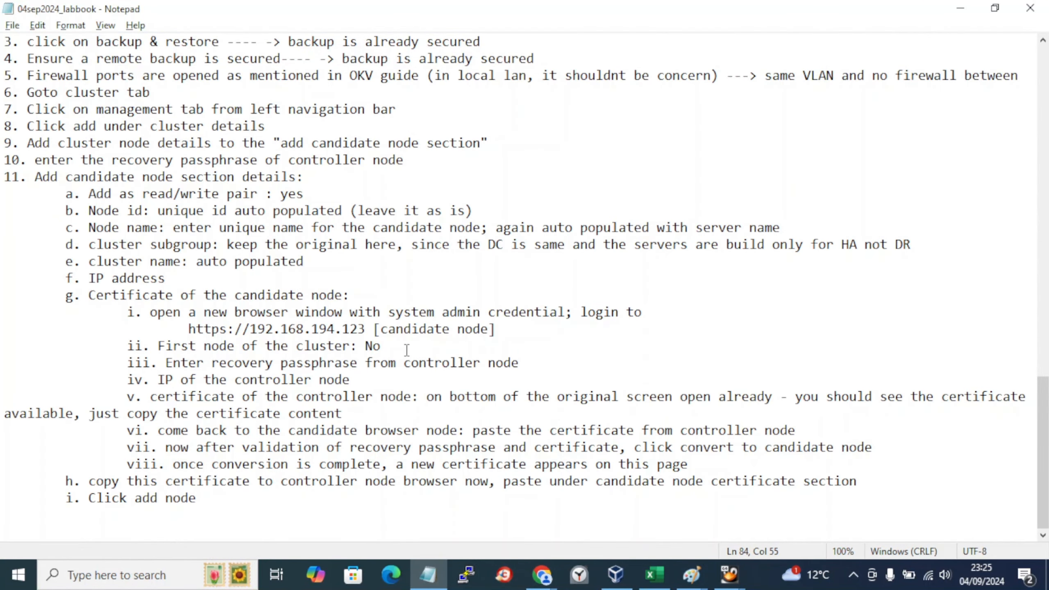
pyautogui.hotkey('alt', 'Tab')
# Step: Review the Add Candidate Node to Cluster form and submit it with Add Node
pyautogui.scroll(6, 988, 429)
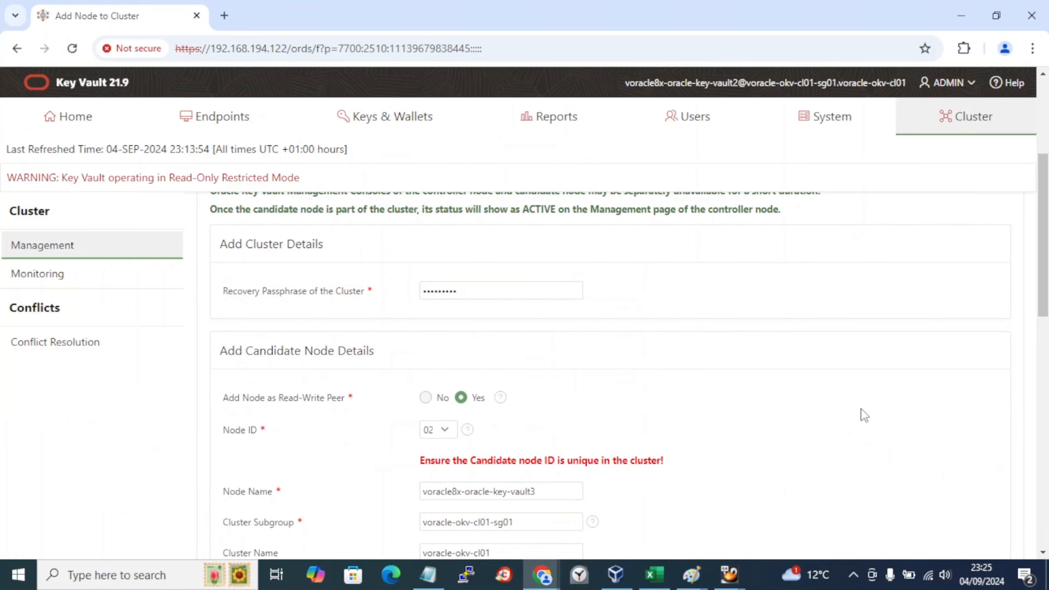
pyautogui.scroll(-2, 495, 404)
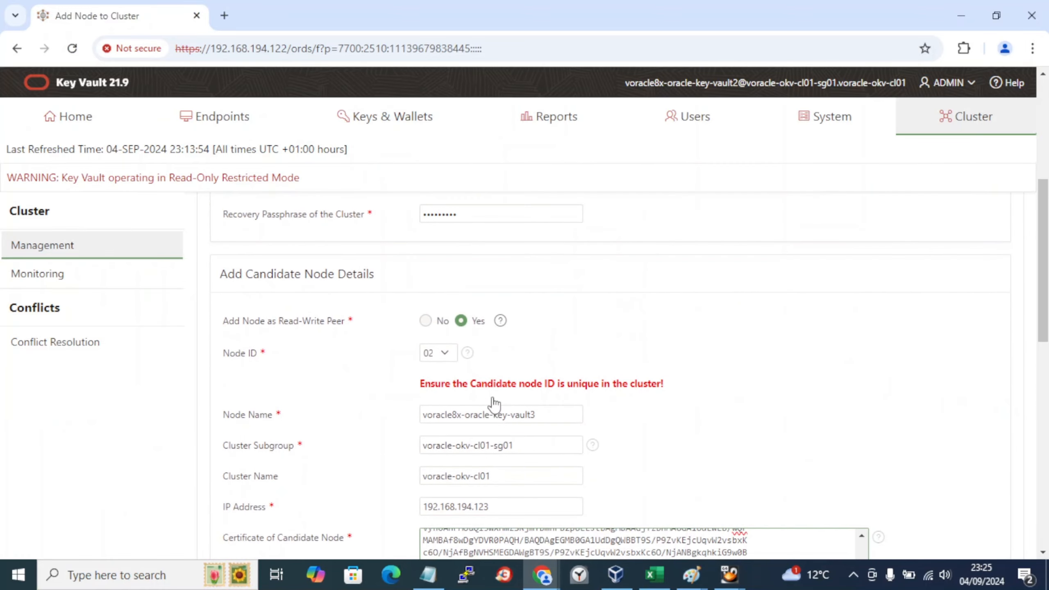
pyautogui.scroll(-2, 453, 355)
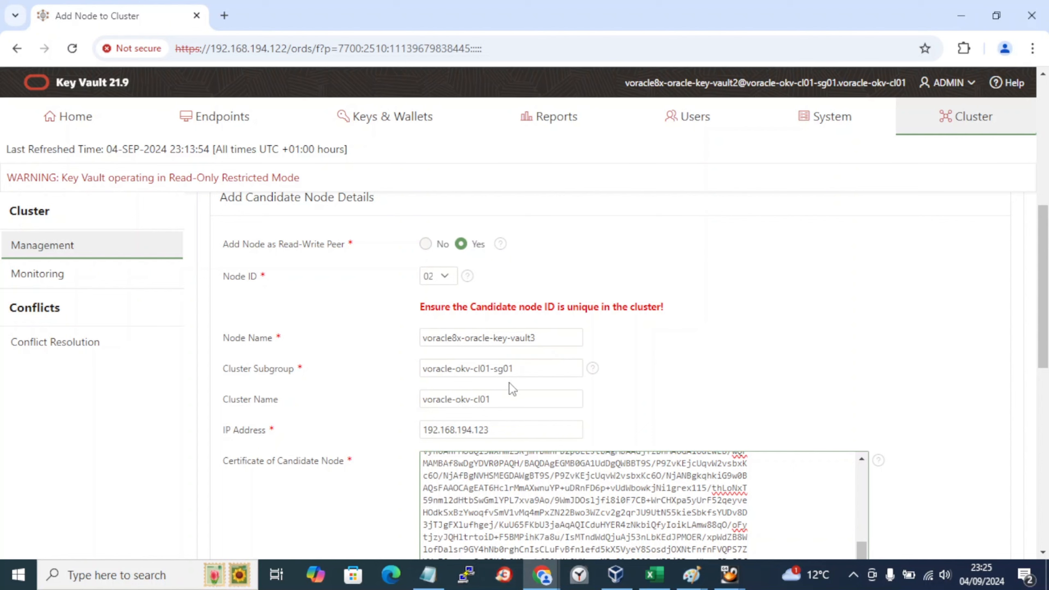
pyautogui.scroll(-5, 481, 461)
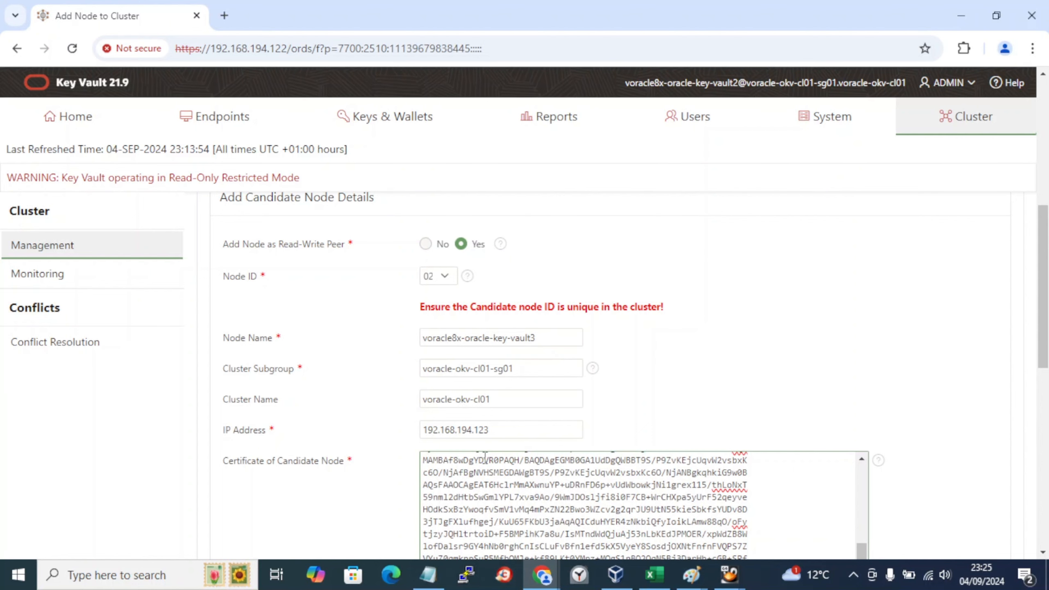
pyautogui.scroll(-5, 856, 472)
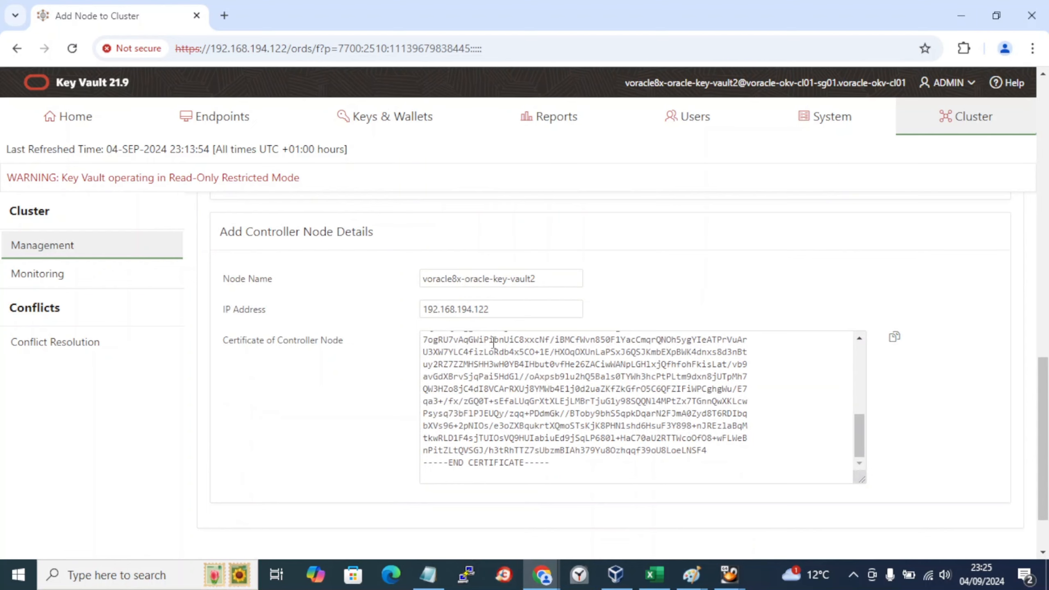
pyautogui.scroll(-1, 493, 452)
pyautogui.scroll(-1, 494, 452)
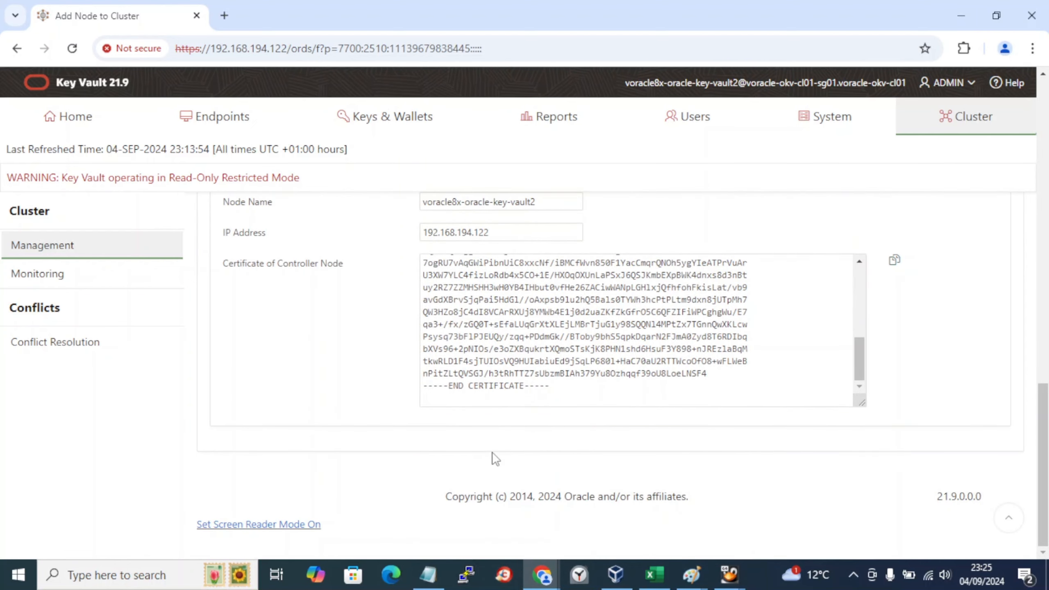
pyautogui.scroll(18, 496, 459)
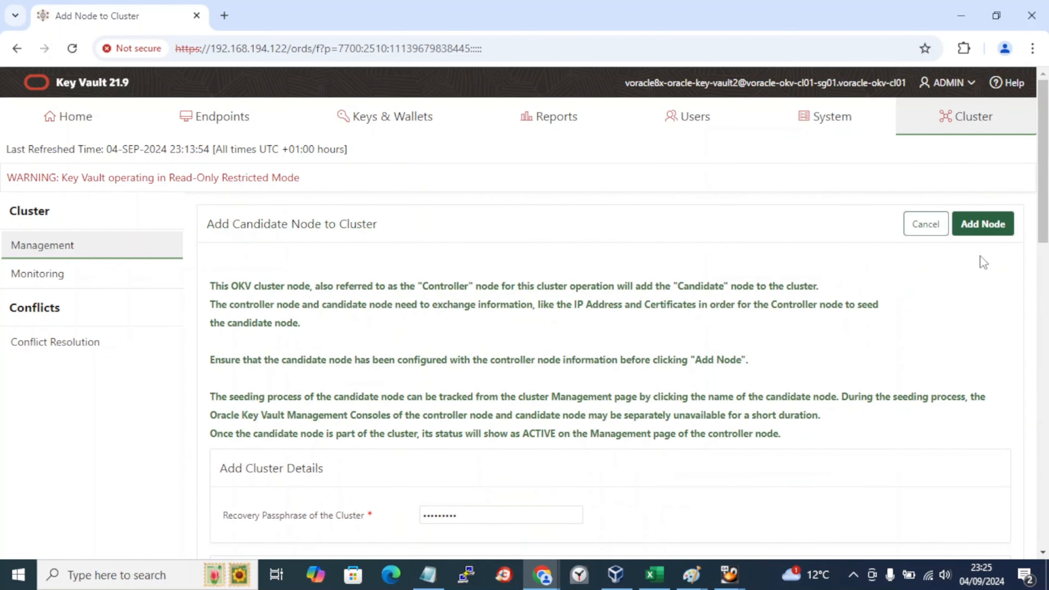
pyautogui.click(987, 231)
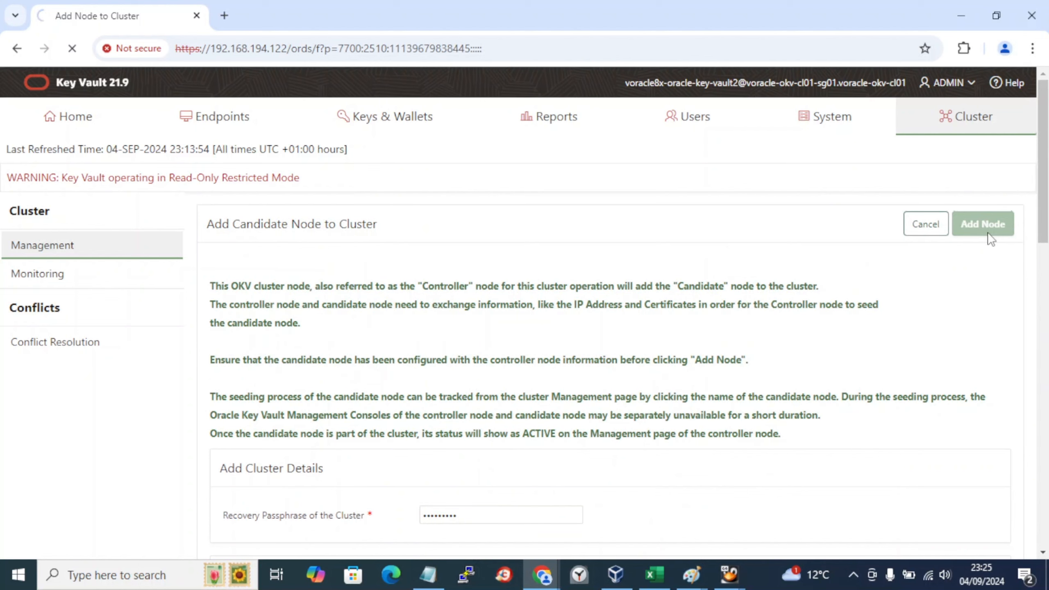
pyautogui.press('super+r')
pyautogui.press('Escape')
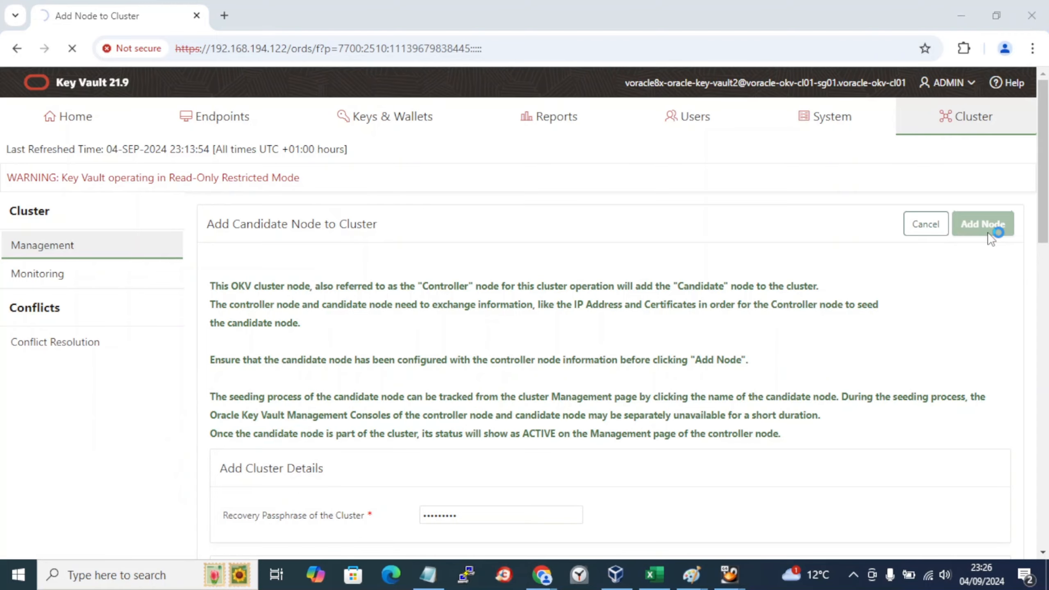
# Step: Paste the Add Node page capture and save it as JPEG 04Sep2024_candidate_node_added_2_cluster_from_controller in Lab
pyautogui.hotkey('ctrl', 'v')
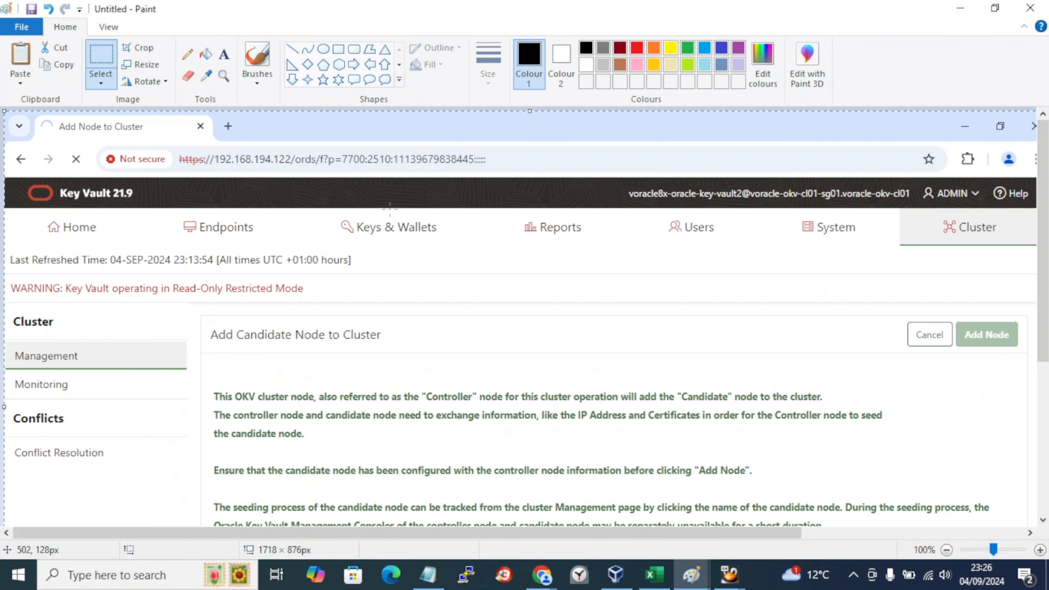
pyautogui.hotkey('ctrl', 's')
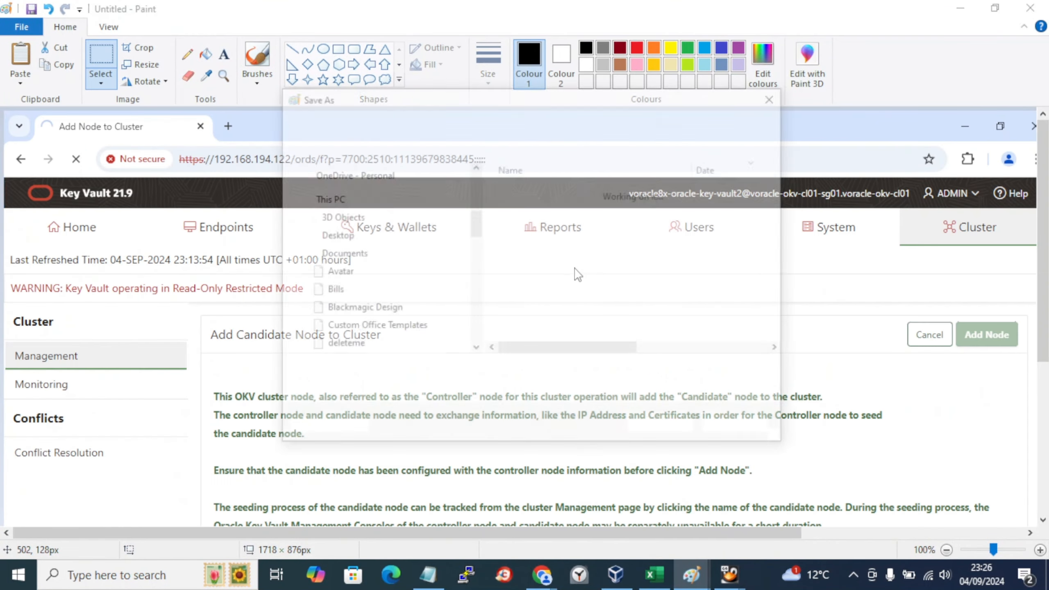
pyautogui.click(542, 394)
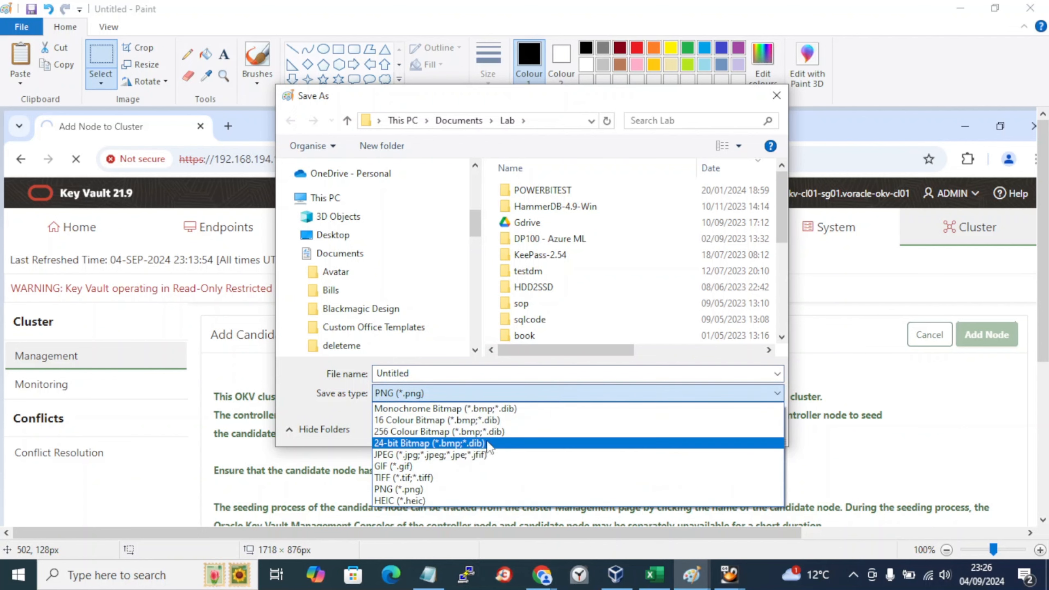
pyautogui.click(488, 454)
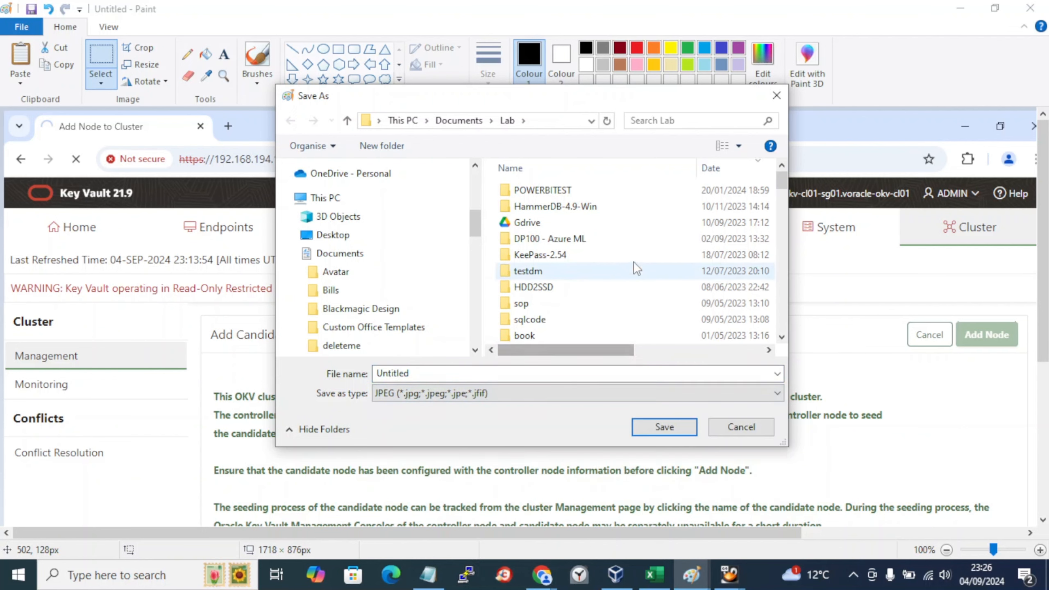
pyautogui.moveTo(782, 182); pyautogui.dragTo(788, 206)
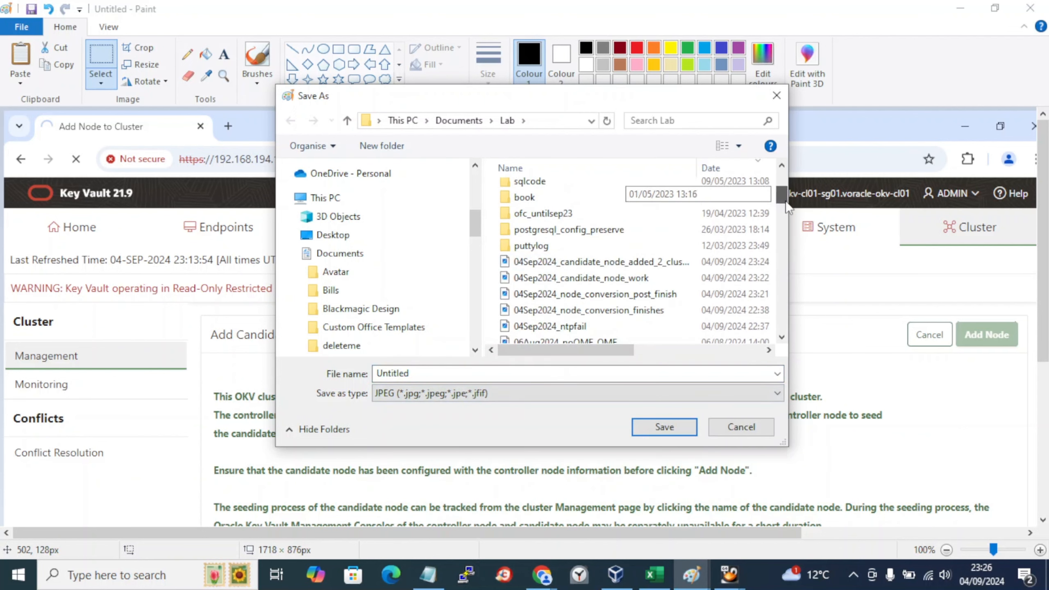
pyautogui.click(670, 263)
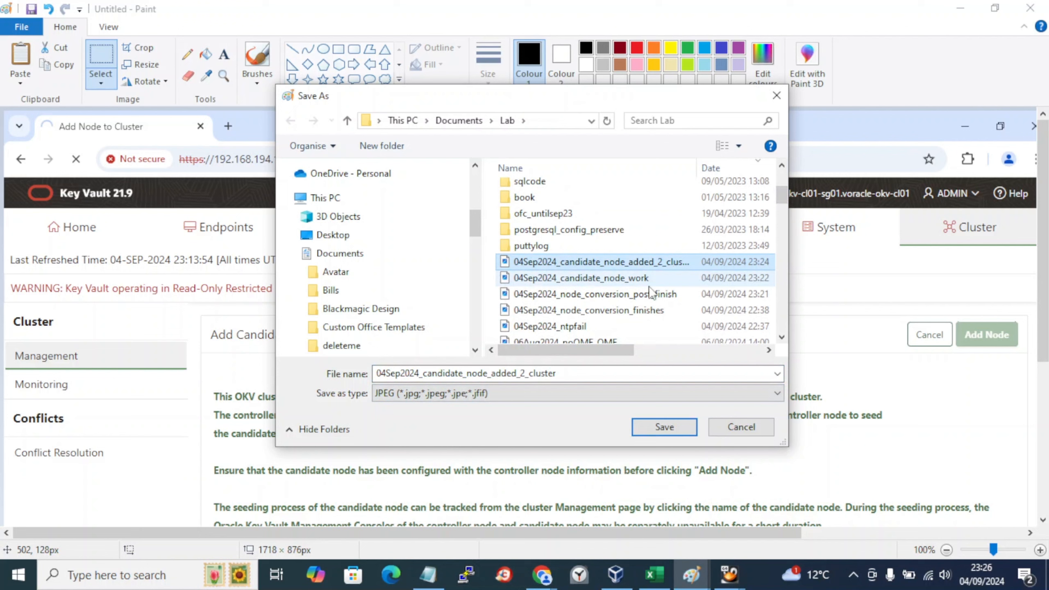
pyautogui.doubleClick(522, 379)
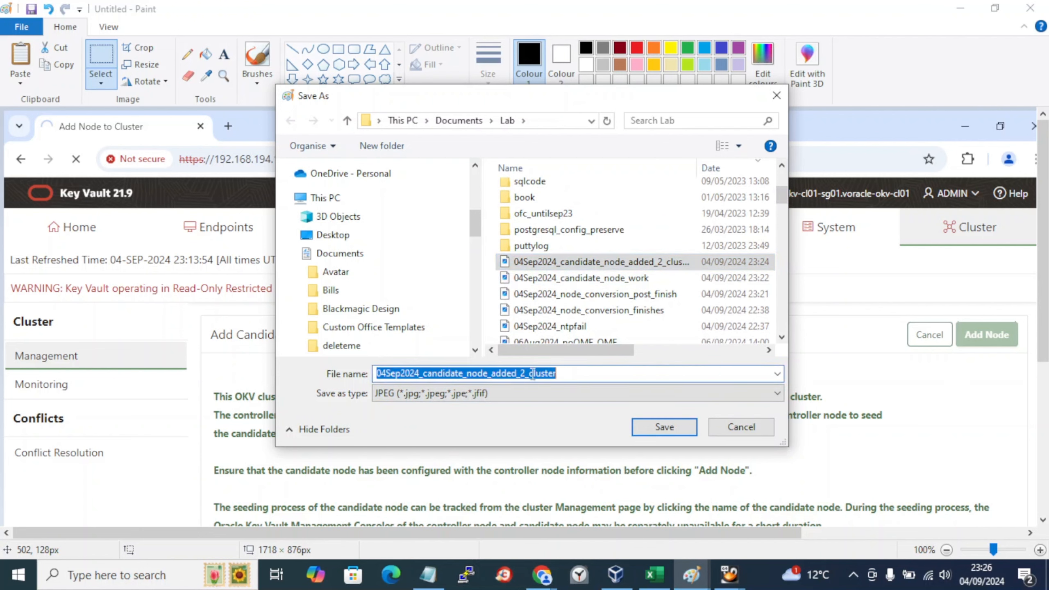
pyautogui.moveTo(558, 373); pyautogui.dragTo(528, 370)
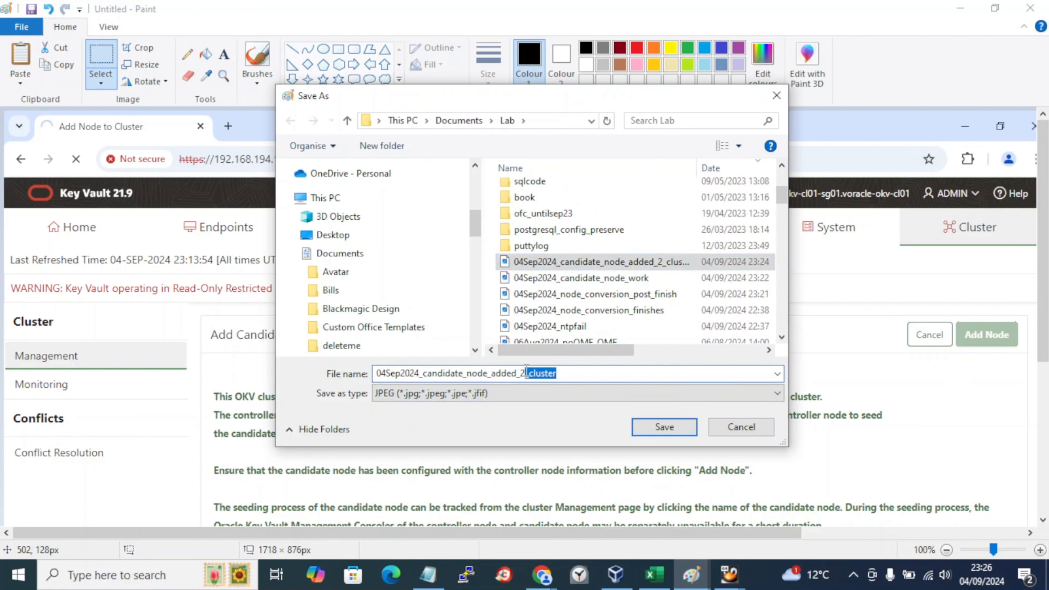
pyautogui.click(526, 372)
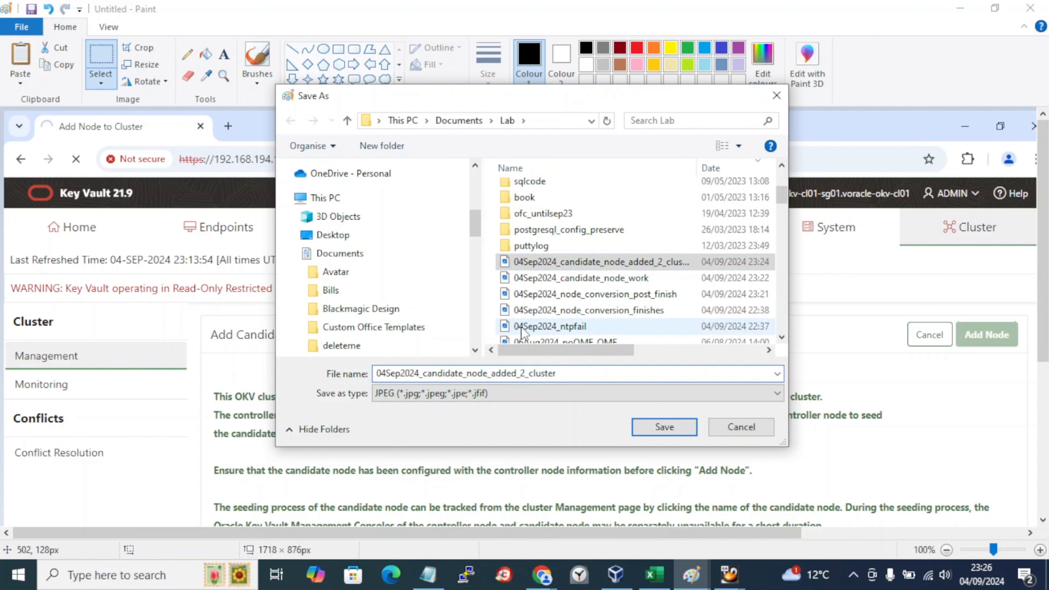
pyautogui.write('_r')
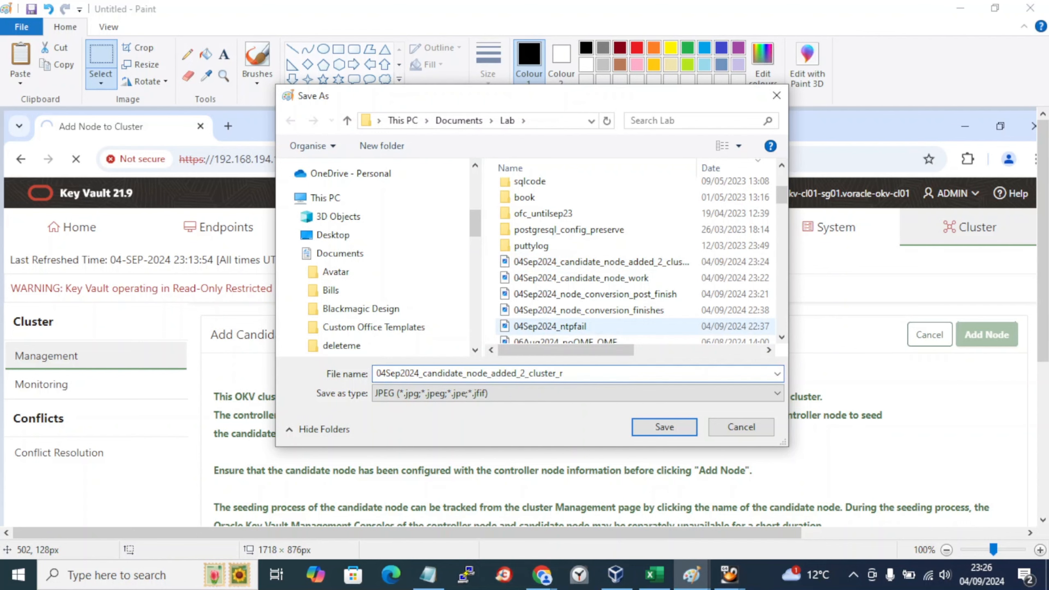
pyautogui.write('rom_controller')
pyautogui.press('Return')
# Step: Review the submitted candidate node details in Key Vault, then bring the Notepad lab book forward
pyautogui.hotkey('alt', 'Tab')
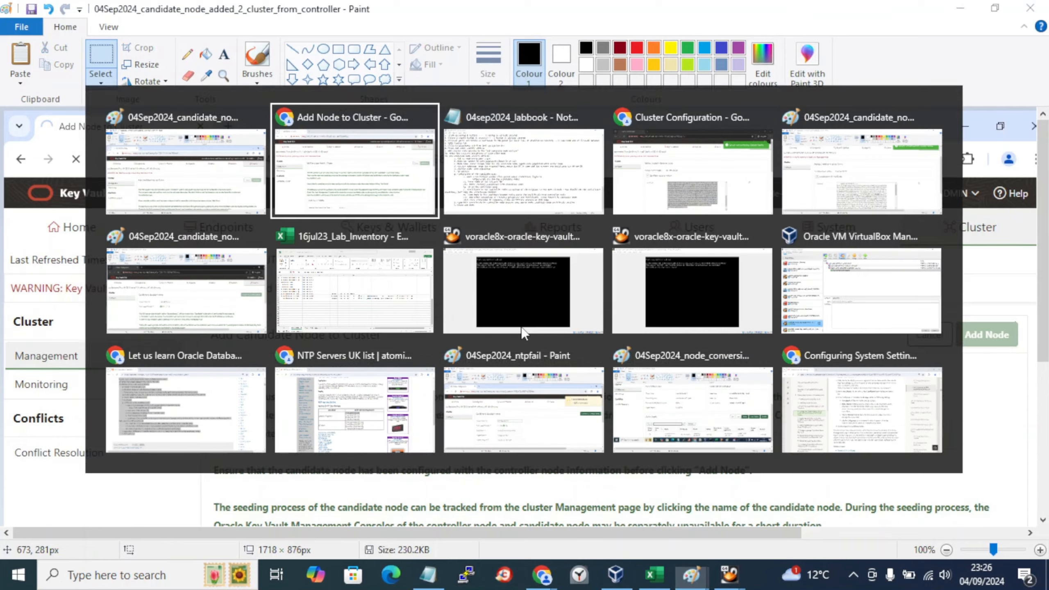
pyautogui.scroll(-5, 524, 333)
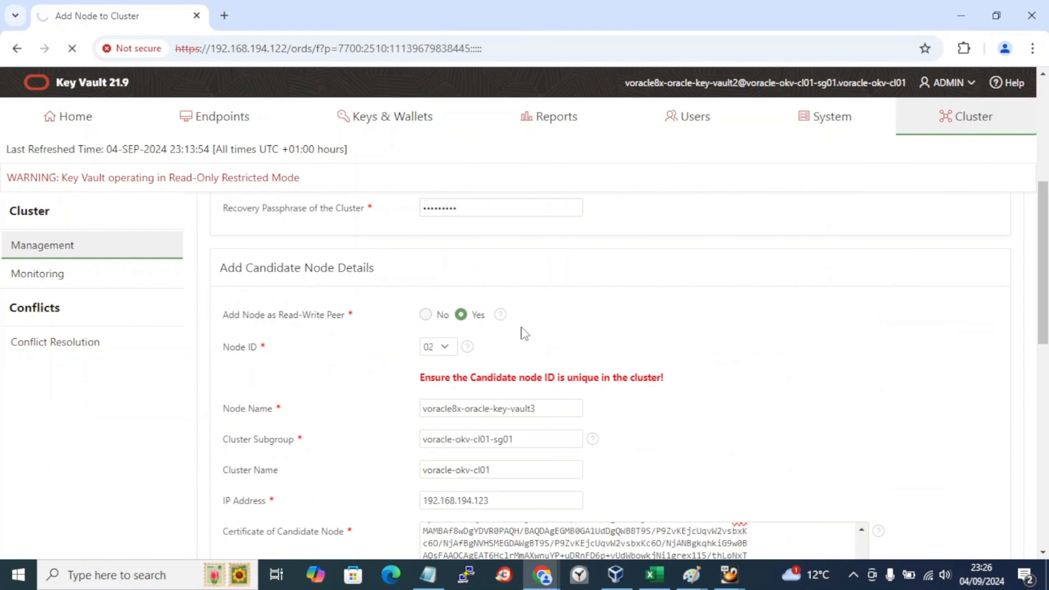
pyautogui.scroll(5, 525, 333)
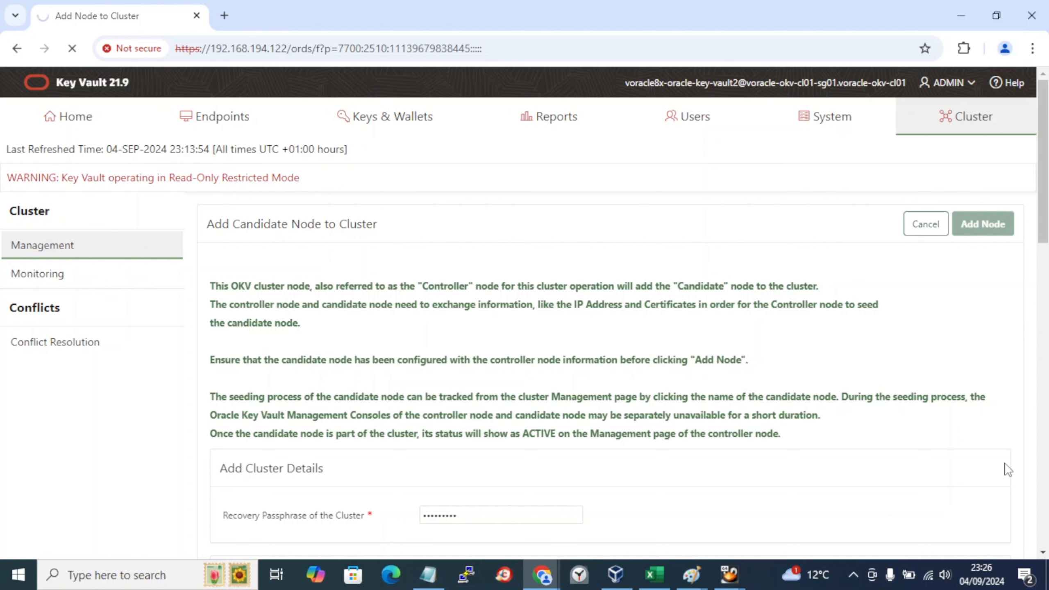
pyautogui.click(852, 574)
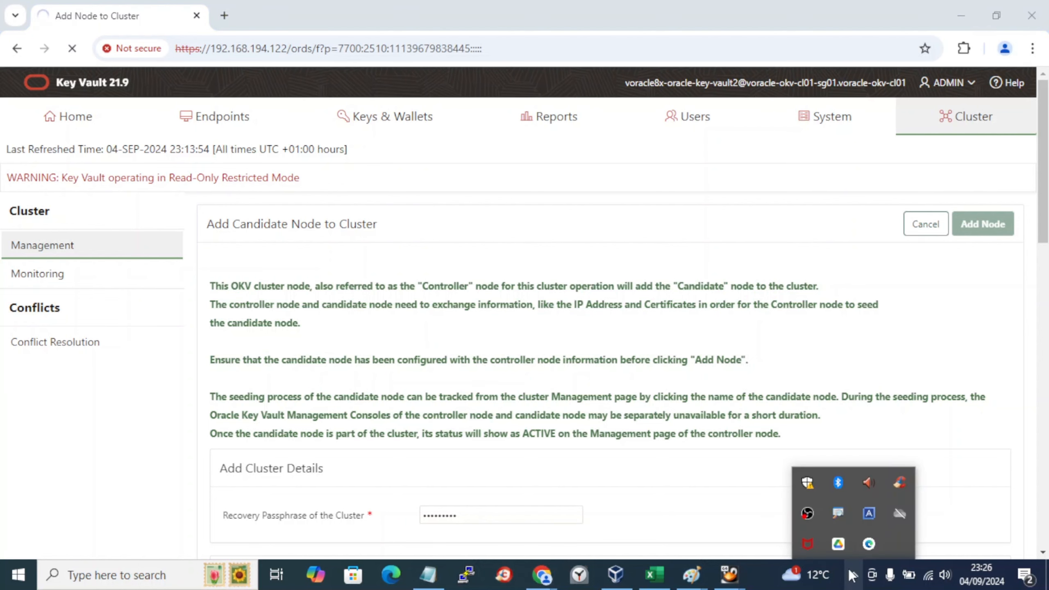
pyautogui.click(435, 573)
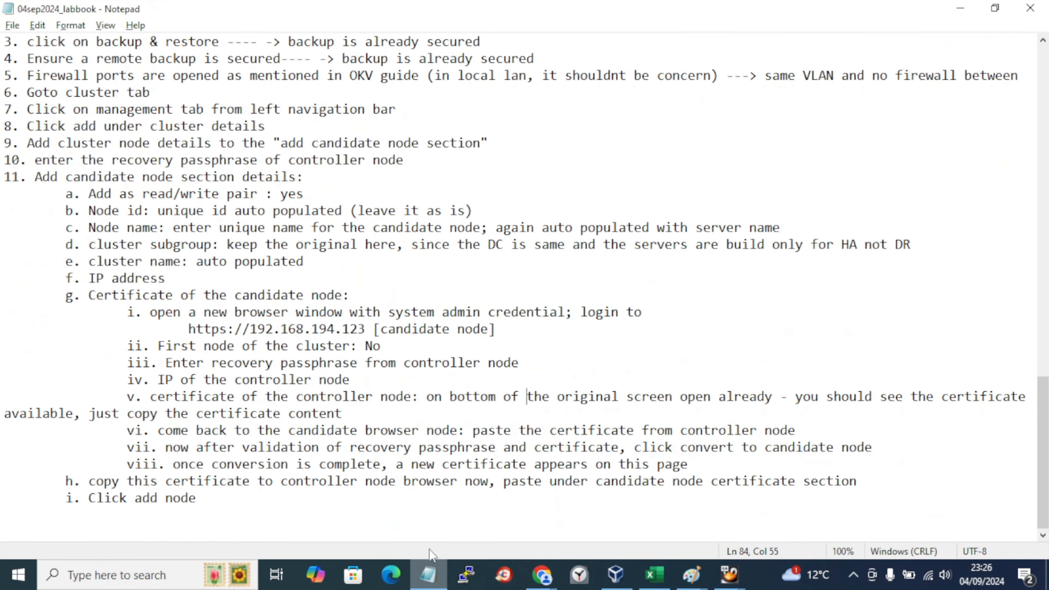
# Step: Add the line '>>> it will take few mins to finish' after 'i. Click add node' and save
pyautogui.click(204, 499)
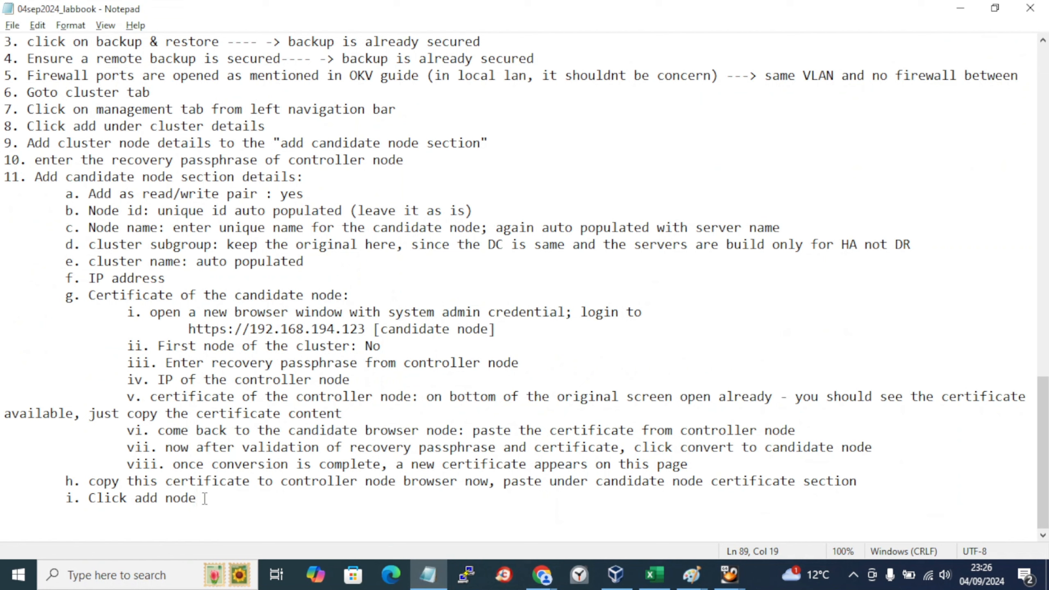
pyautogui.press('Return')
pyautogui.press('Return')
pyautogui.write('>>> it will')
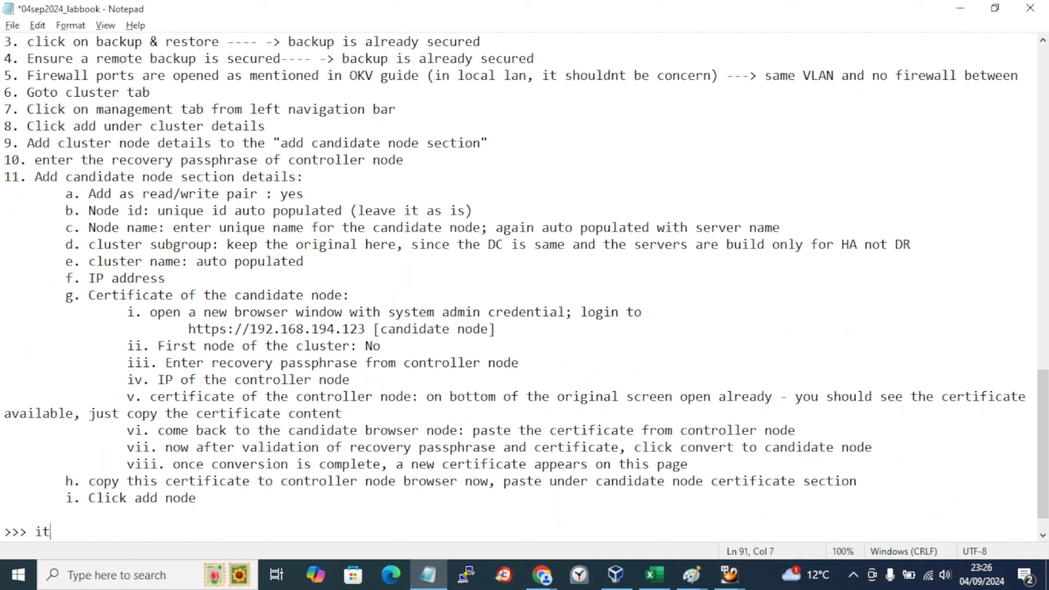
pyautogui.press('BackSpace')
pyautogui.write('l take few misn a')
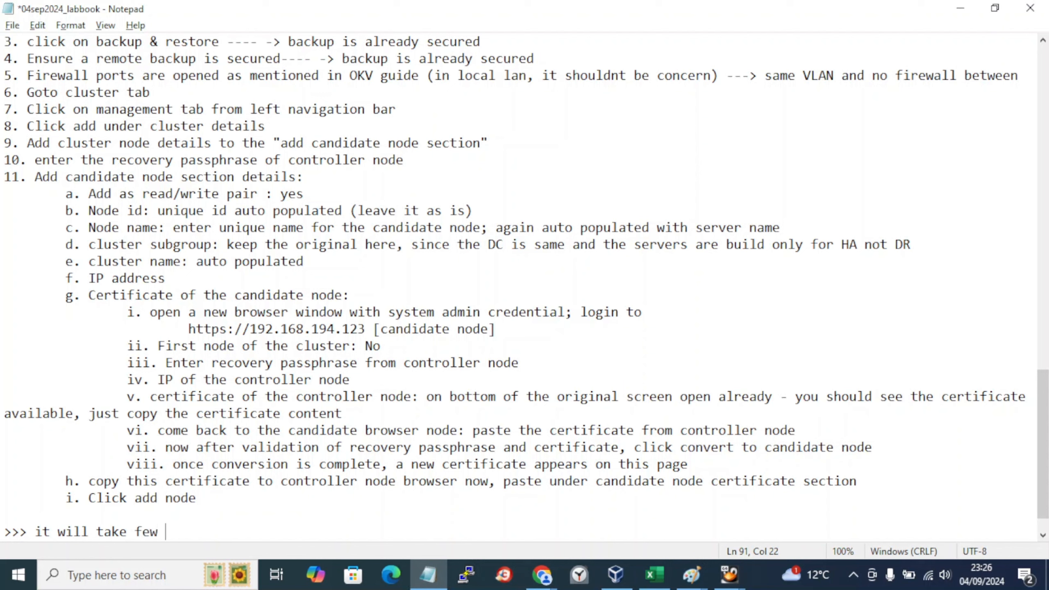
pyautogui.press('BackSpace')
pyautogui.press('BackSpace')
pyautogui.press('BackSpace')
pyautogui.press('BackSpace')
pyautogui.write('ns to fnis')
pyautogui.press('BackSpace')
pyautogui.press('BackSpace')
pyautogui.press('BackSpace')
pyautogui.write('inish')
pyautogui.hotkey('ctrl', 's')
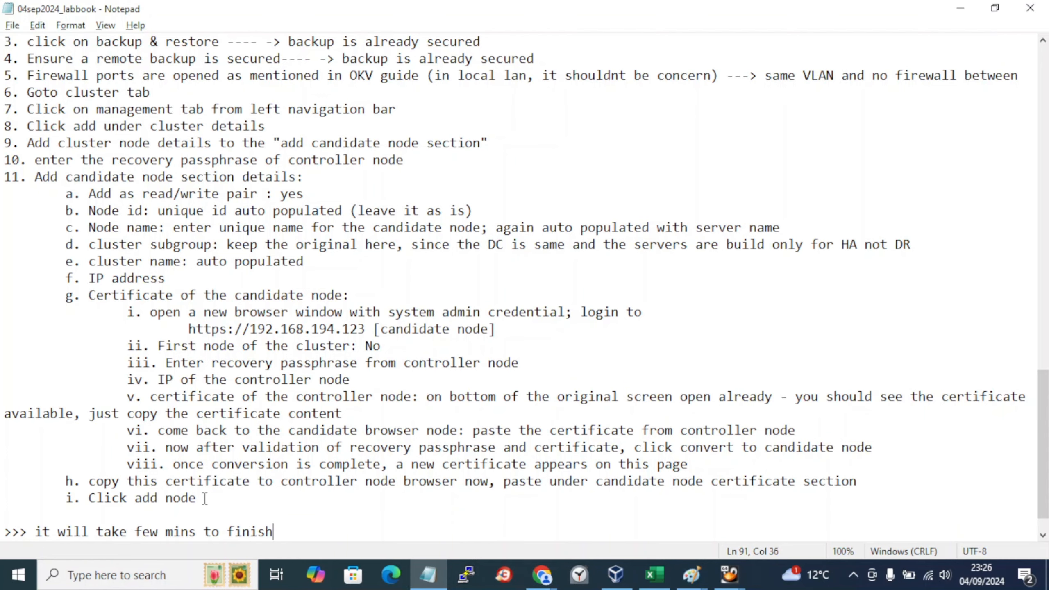
pyautogui.scroll(20, 205, 498)
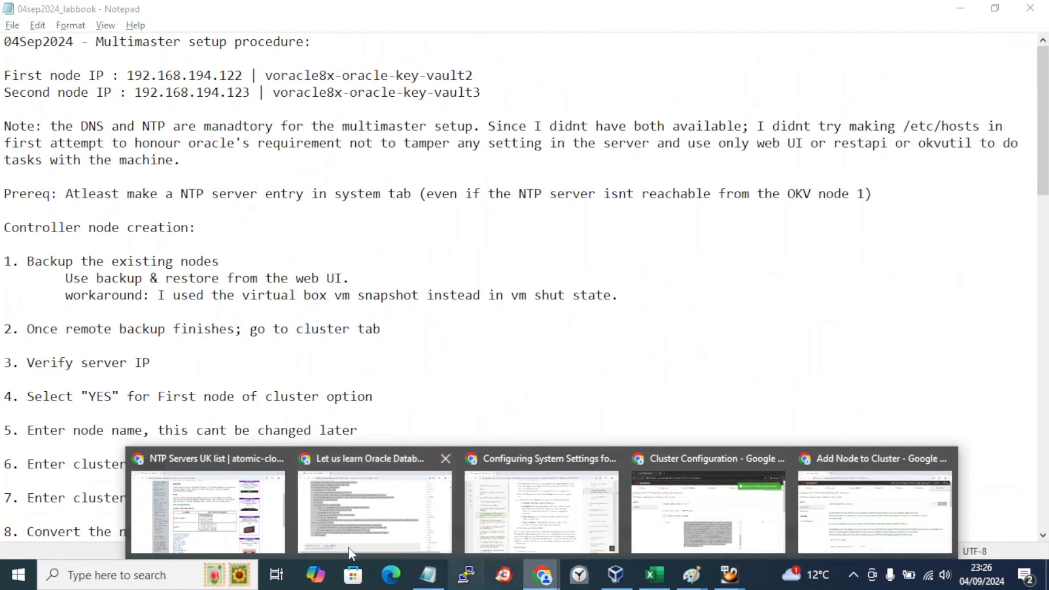
# Step: Copy the Oracle multimaster cluster docs URL from the Blogger notes post into a new browser tab
pyautogui.click(542, 575)
pyautogui.click(374, 510)
pyautogui.scroll(10, 373, 342)
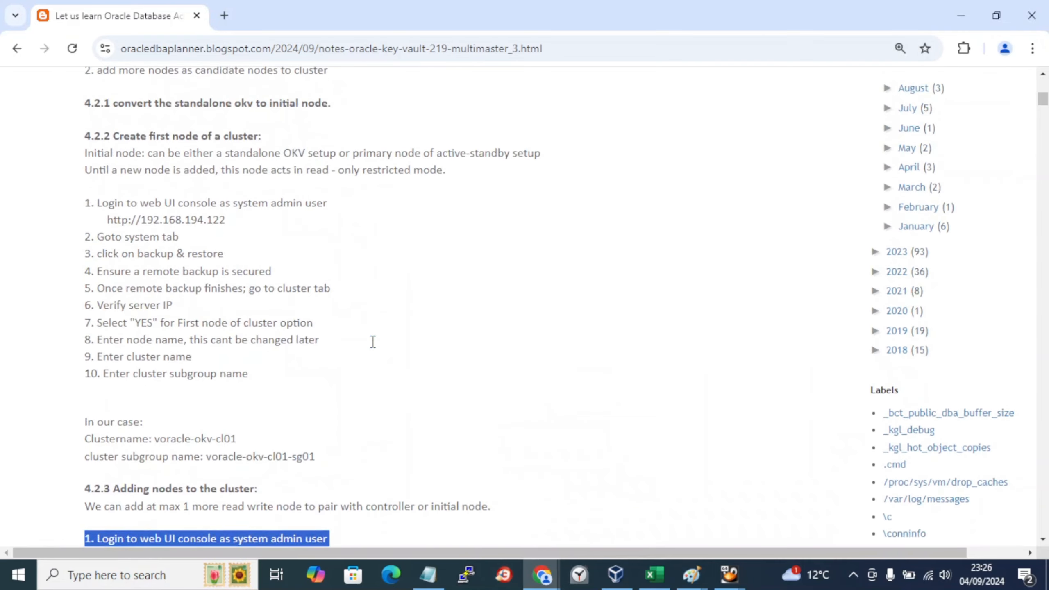
pyautogui.scroll(4, 374, 341)
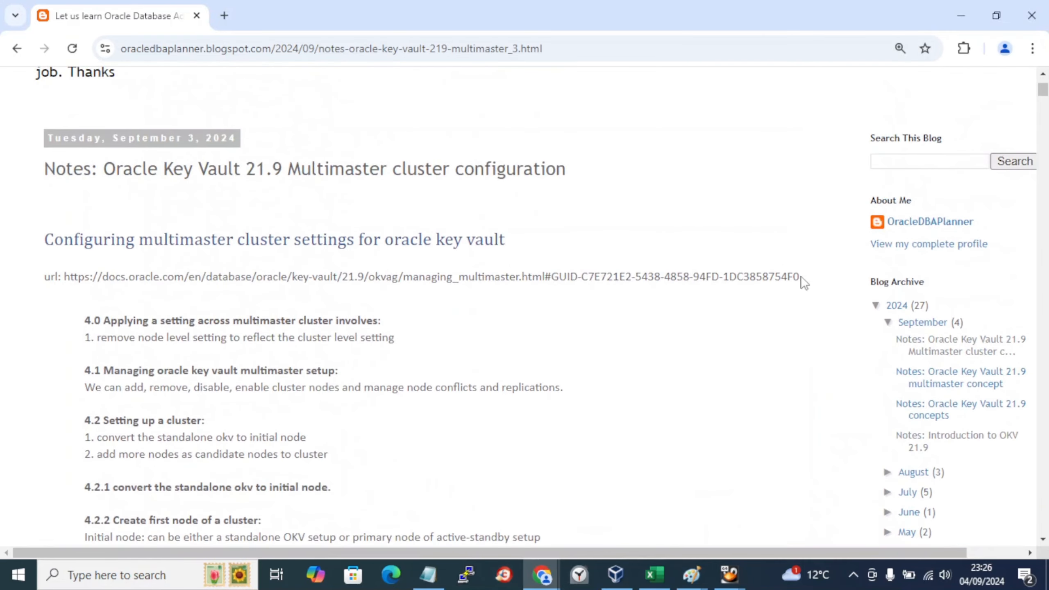
pyautogui.moveTo(804, 278); pyautogui.dragTo(65, 281)
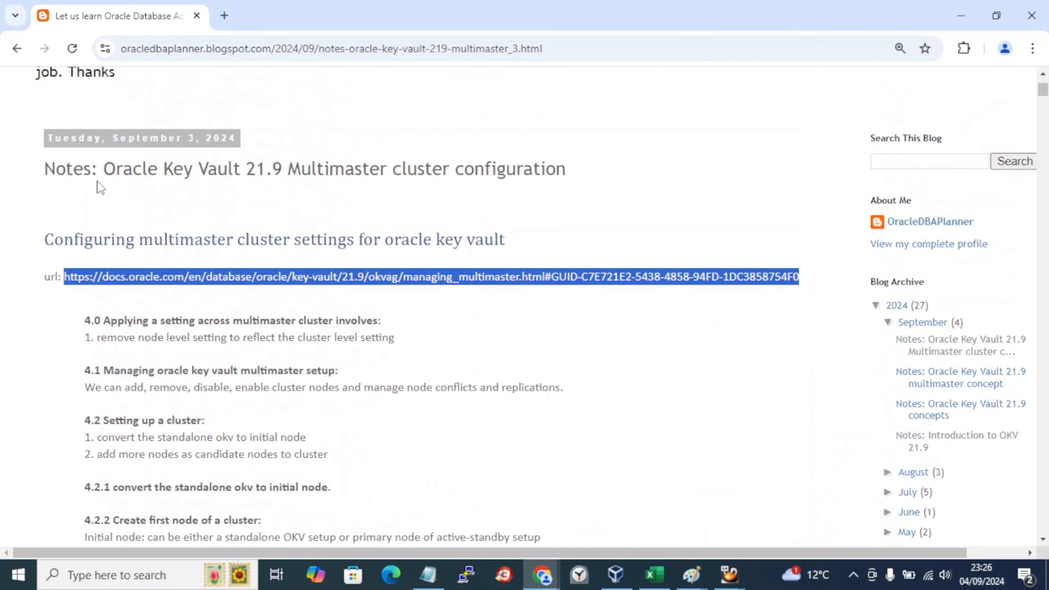
pyautogui.hotkey('ctrl', 'c')
pyautogui.click(225, 15)
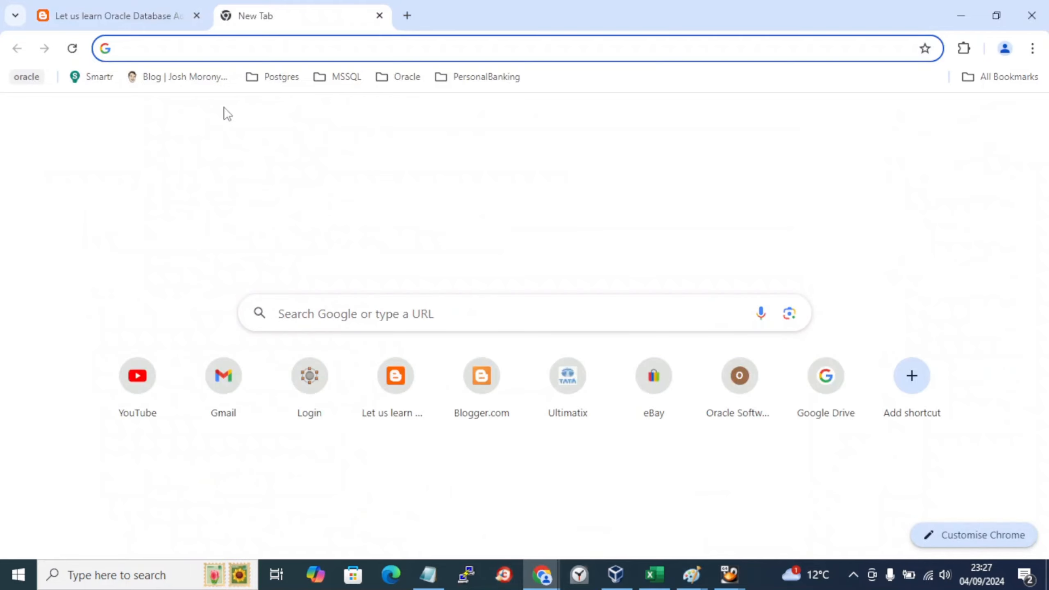
pyautogui.hotkey('ctrl', 'v')
# Step: Load the multimaster docs page, jump to Setting Up a Cluster, and highlight Convert to Candidate Node
pyautogui.press('Return')
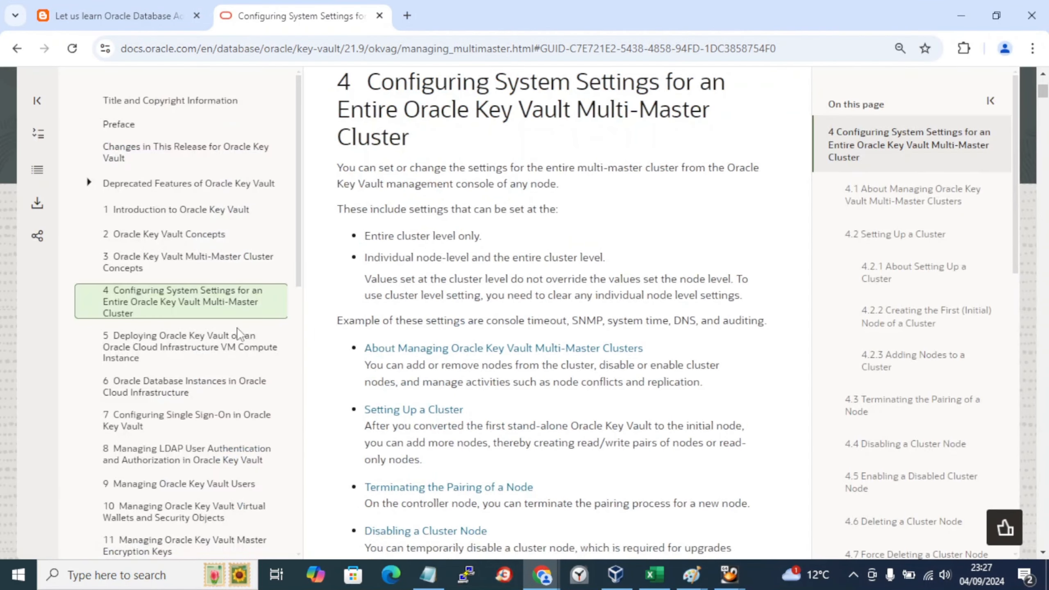
pyautogui.scroll(-3, 426, 312)
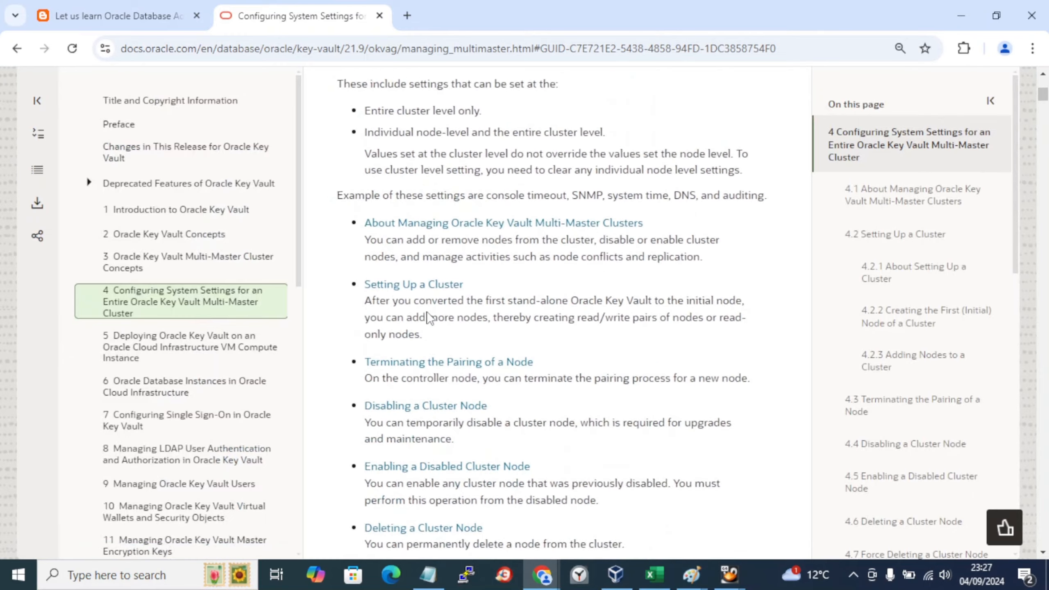
pyautogui.click(405, 263)
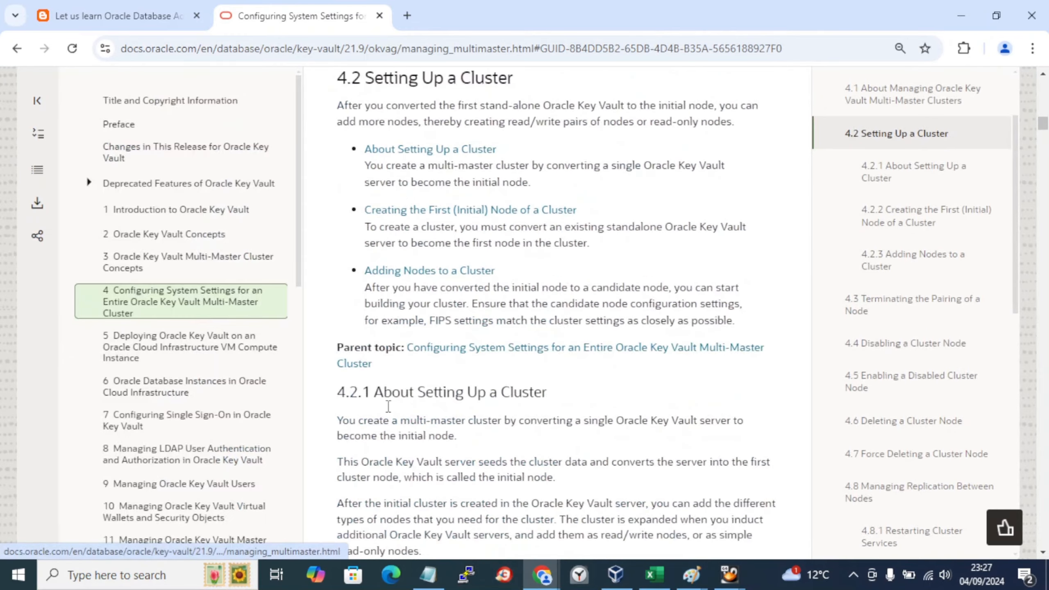
pyautogui.scroll(-10, 388, 407)
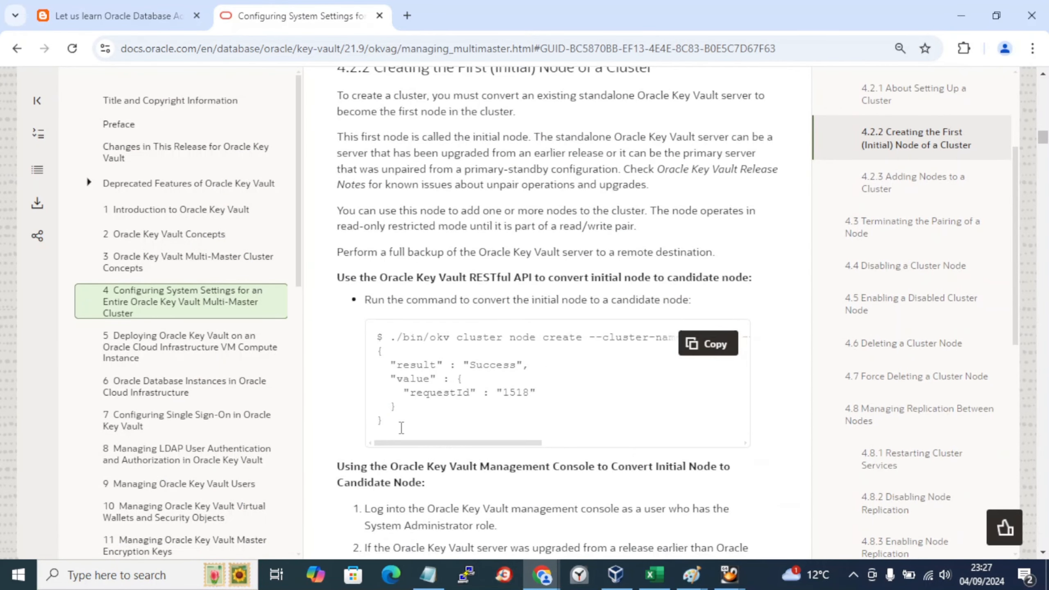
pyautogui.scroll(-10, 402, 428)
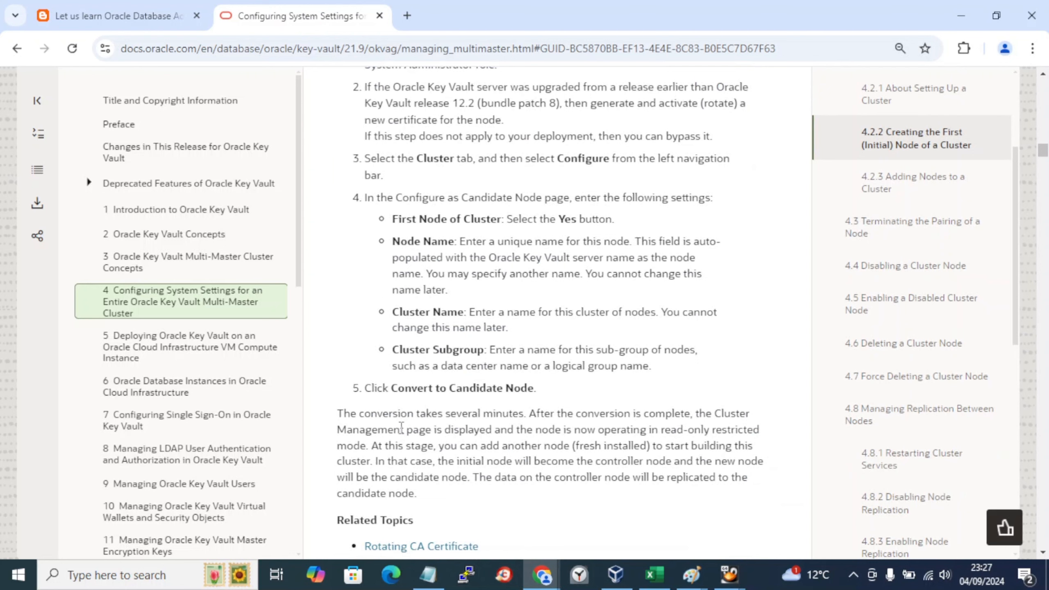
pyautogui.moveTo(448, 389); pyautogui.dragTo(487, 389)
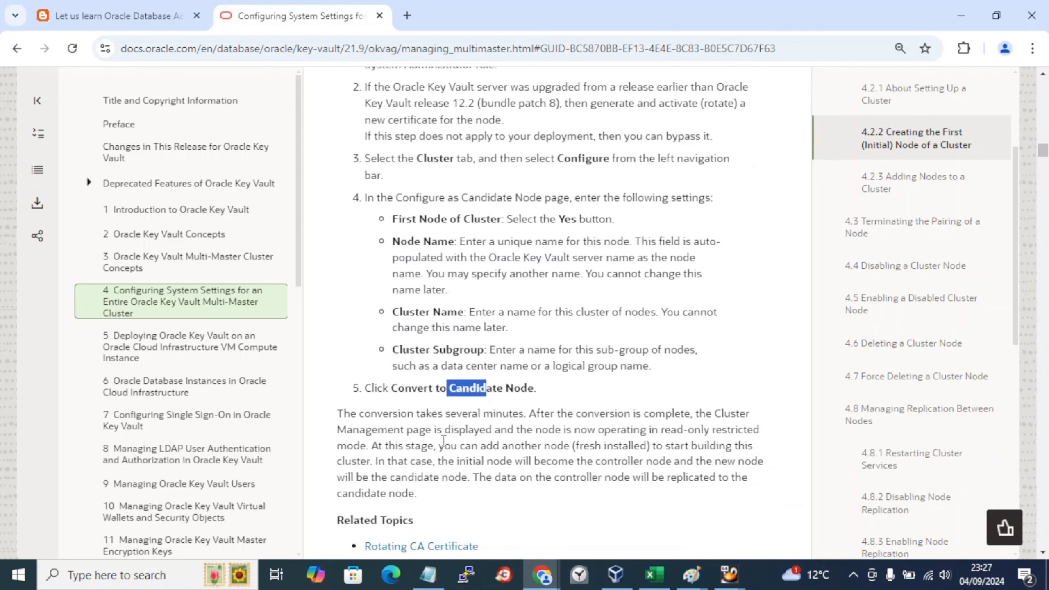
# Step: Read through section 4.2.3 Adding Nodes to a Cluster down to step 14, Click Add Node
pyautogui.scroll(-2, 443, 441)
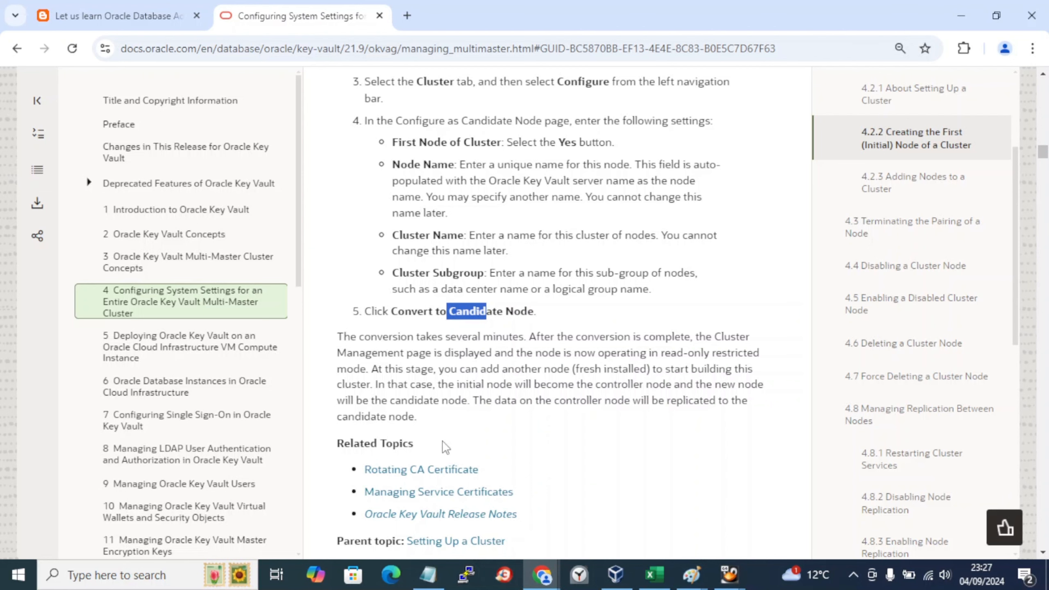
pyautogui.scroll(-6, 446, 447)
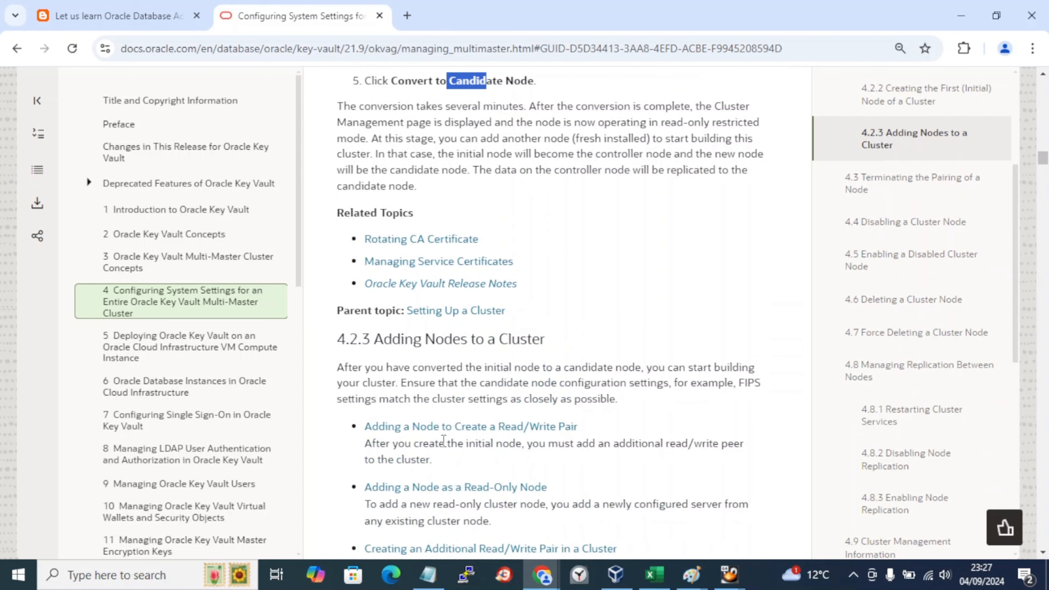
pyautogui.scroll(-4, 444, 440)
pyautogui.scroll(-16, 443, 447)
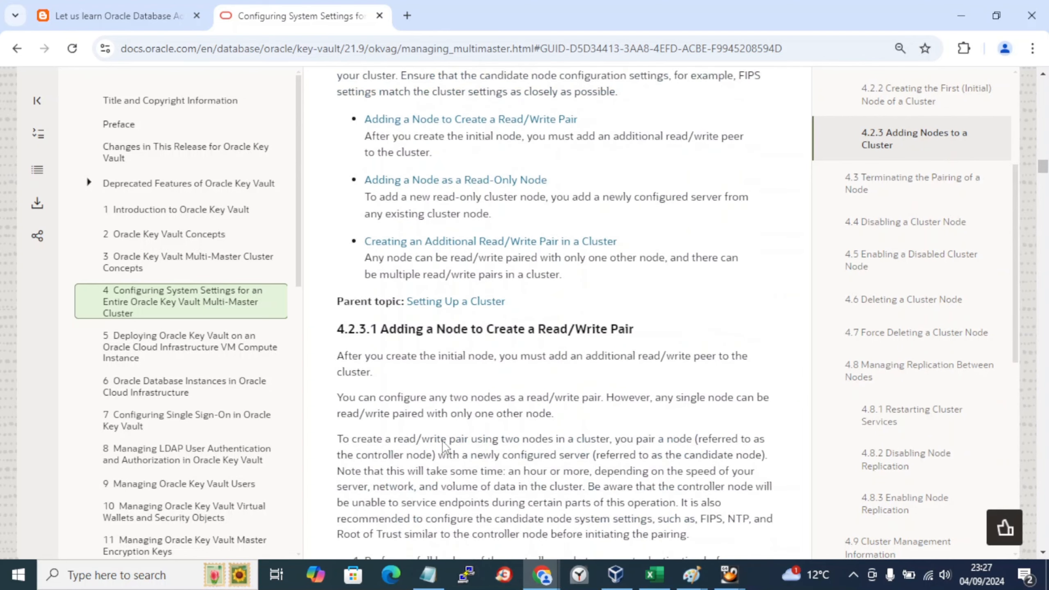
pyautogui.scroll(-4, 444, 442)
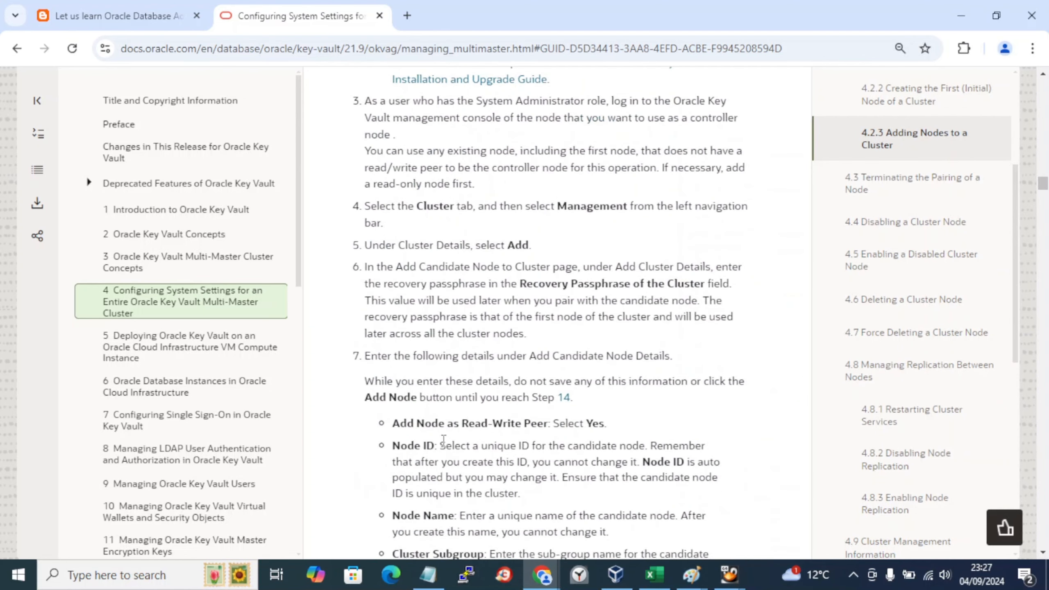
pyautogui.scroll(-8, 443, 439)
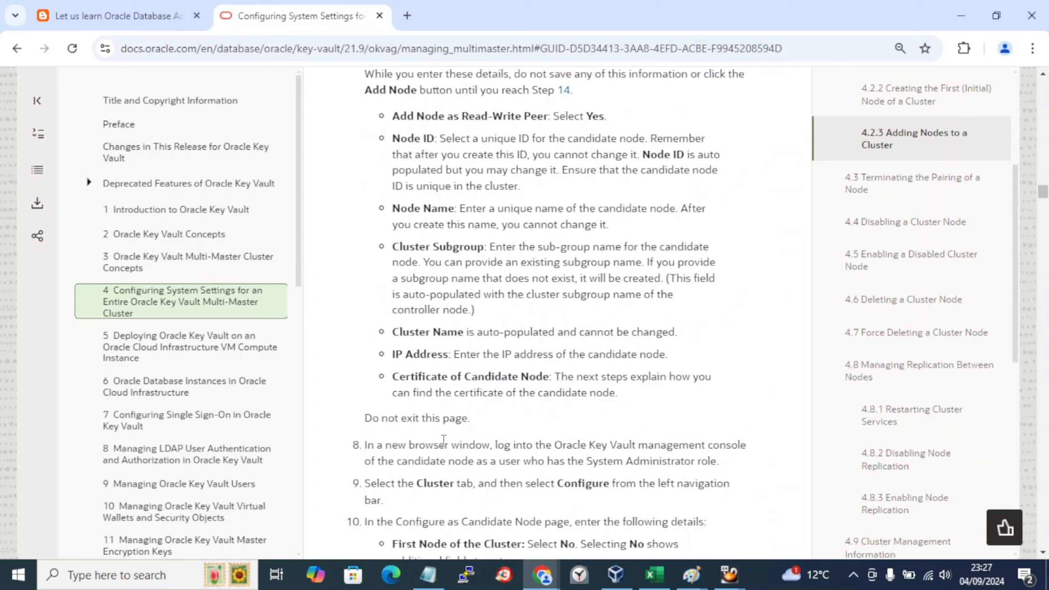
pyautogui.scroll(-10, 444, 439)
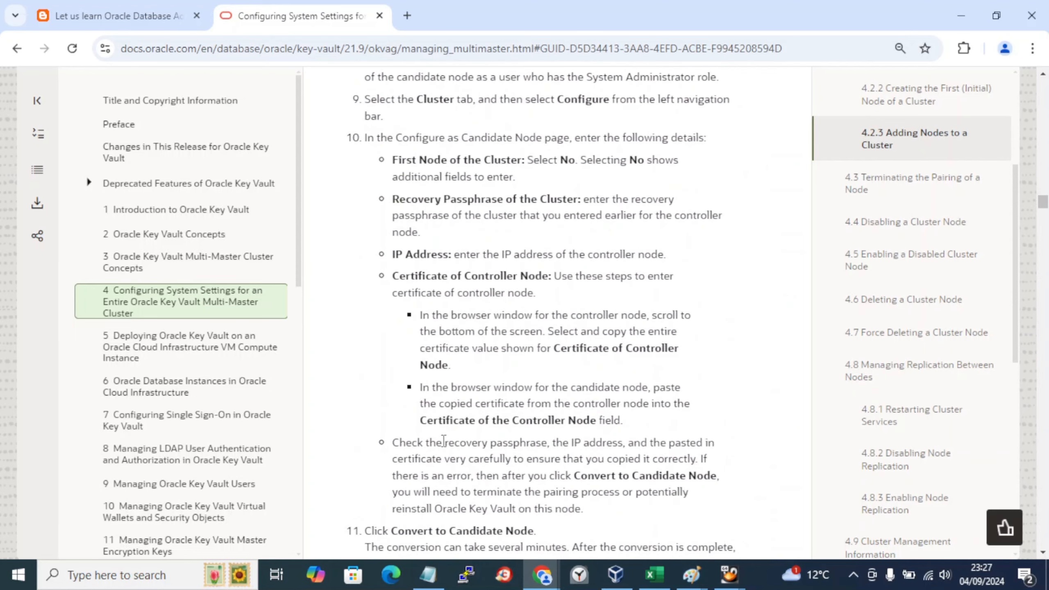
pyautogui.doubleClick(464, 422)
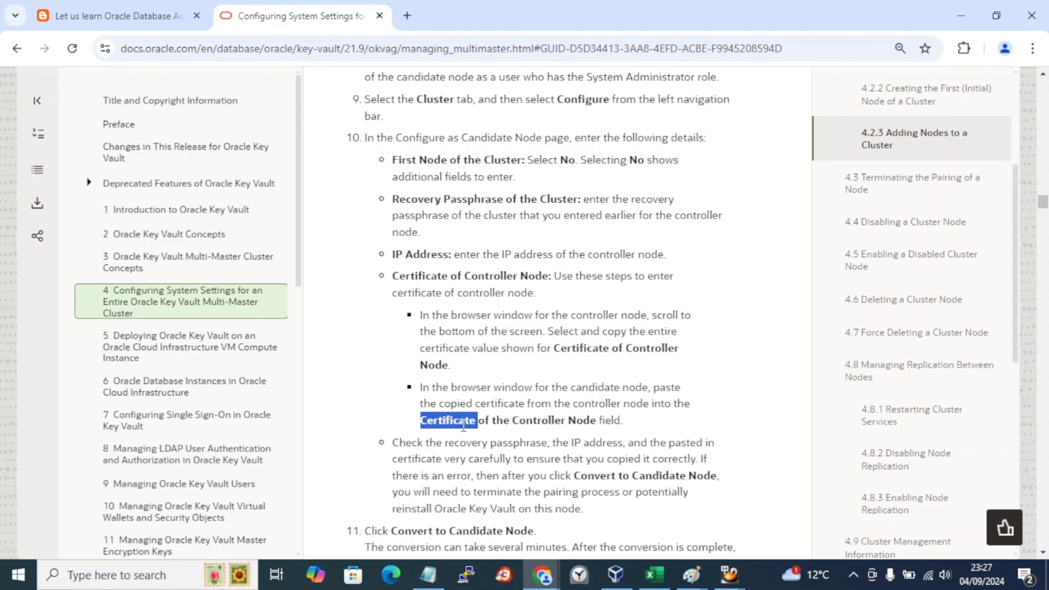
pyautogui.scroll(-6, 463, 426)
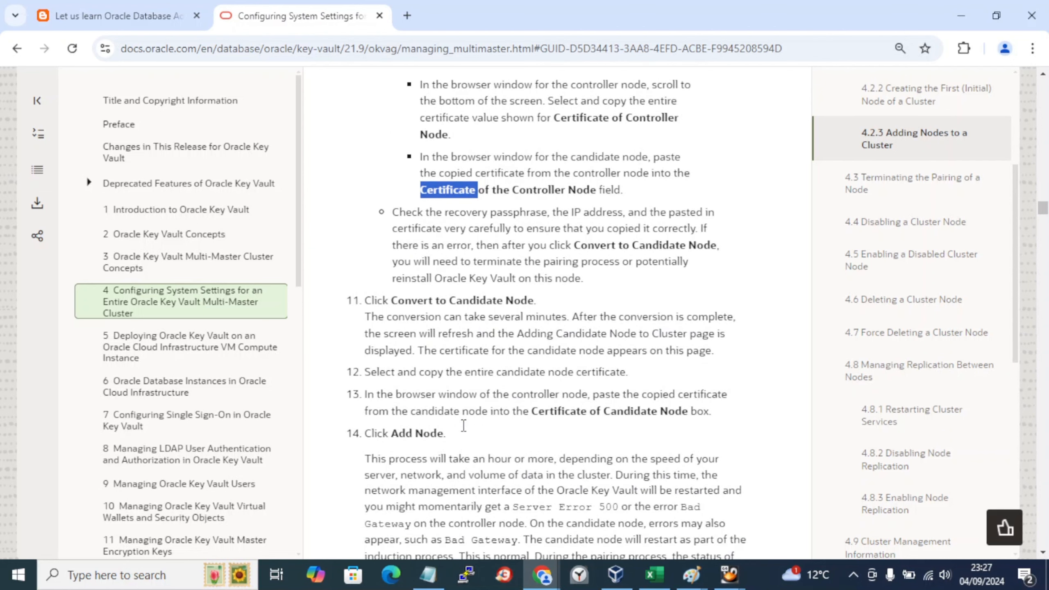
pyautogui.click(374, 410)
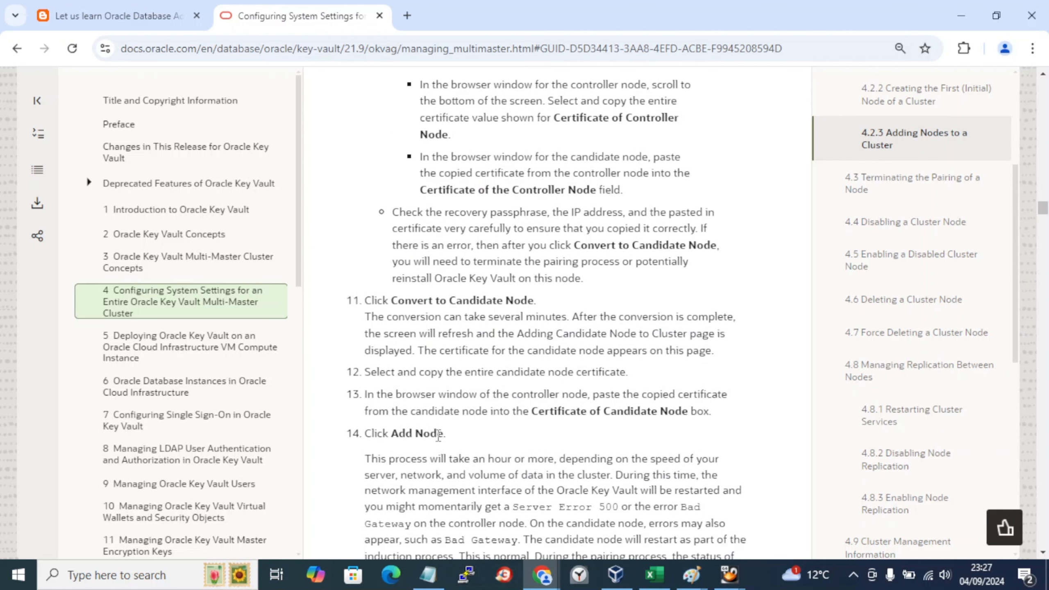
pyautogui.scroll(-6, 437, 434)
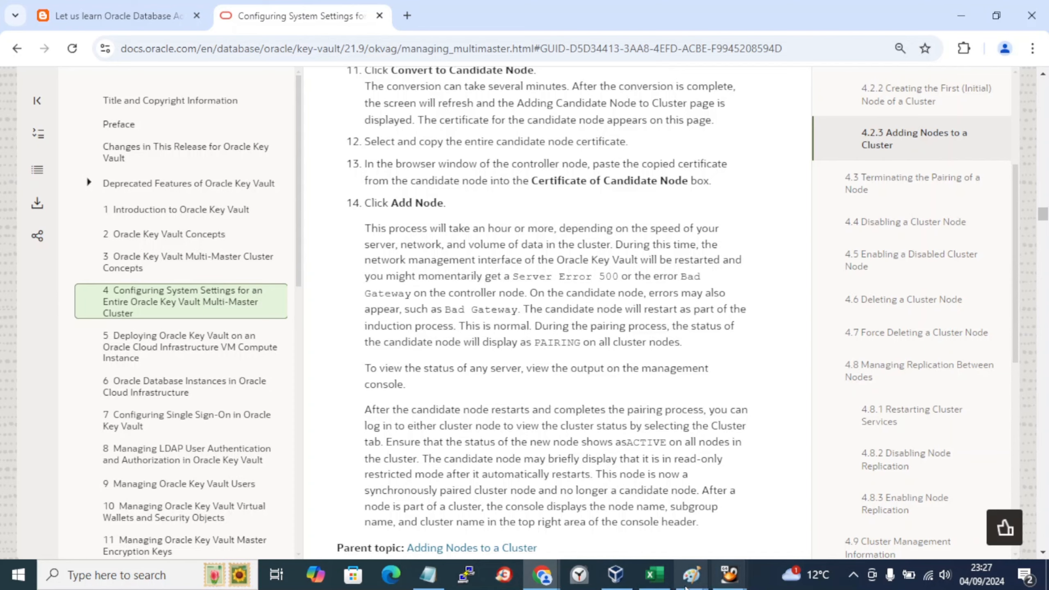
# Step: Open VirtualBox Manager's VM Activity Overview through File > Tools
pyautogui.click(616, 575)
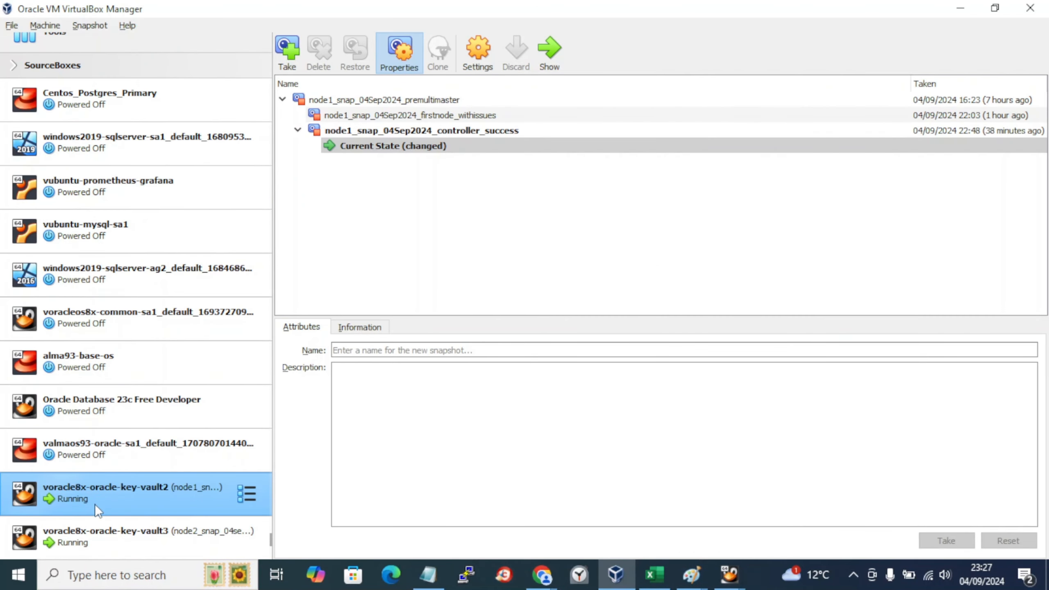
pyautogui.click(38, 27)
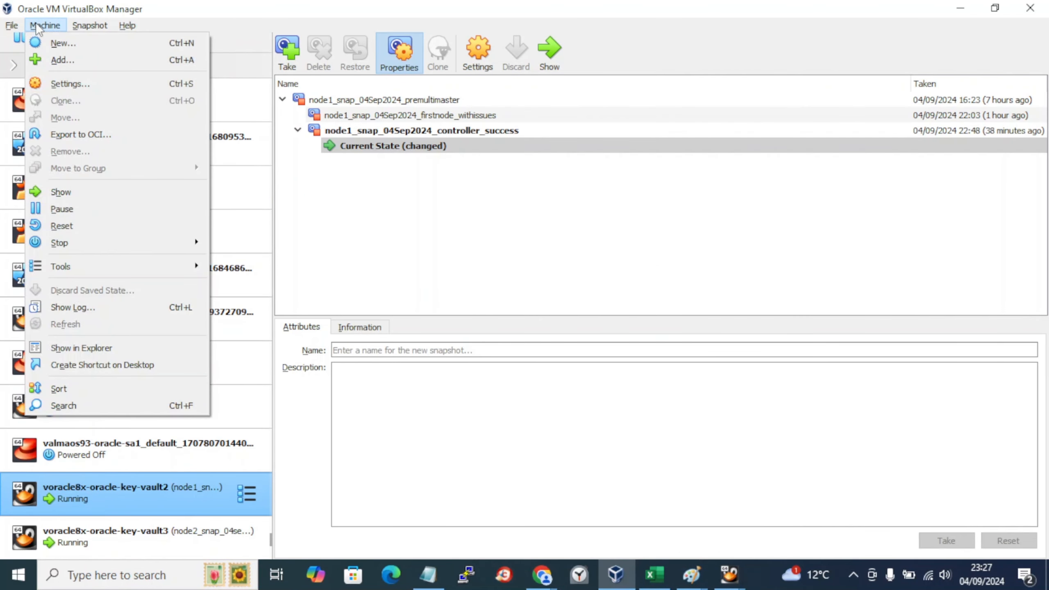
pyautogui.moveTo(11, 26)
pyautogui.moveTo(83, 107)
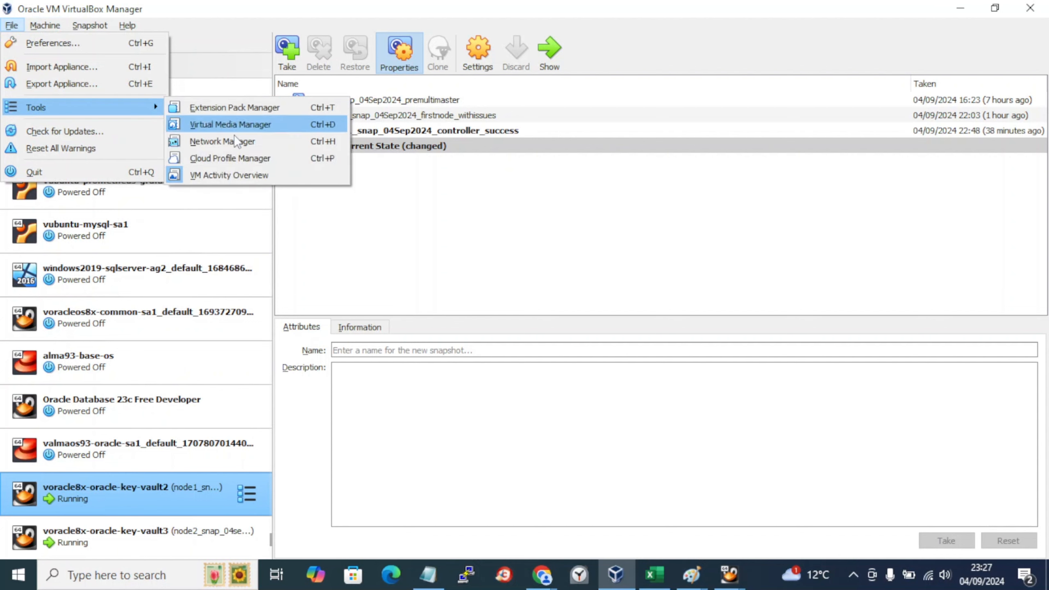
pyautogui.click(222, 174)
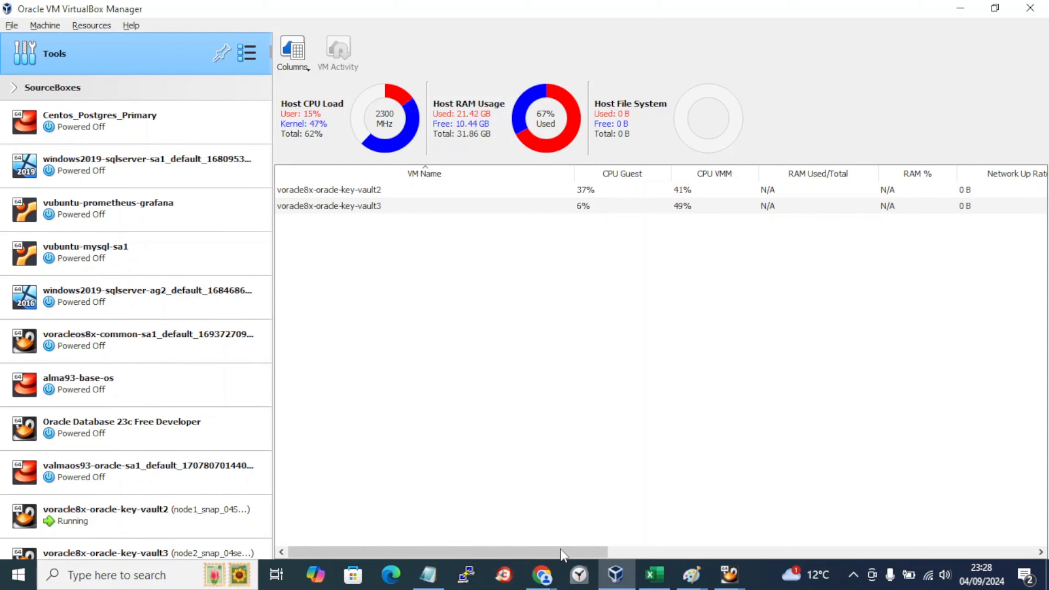
# Step: Scroll across the activity table's columns for the two running key vault VMs, then return to the docs
pyautogui.moveTo(578, 552); pyautogui.dragTo(807, 571)
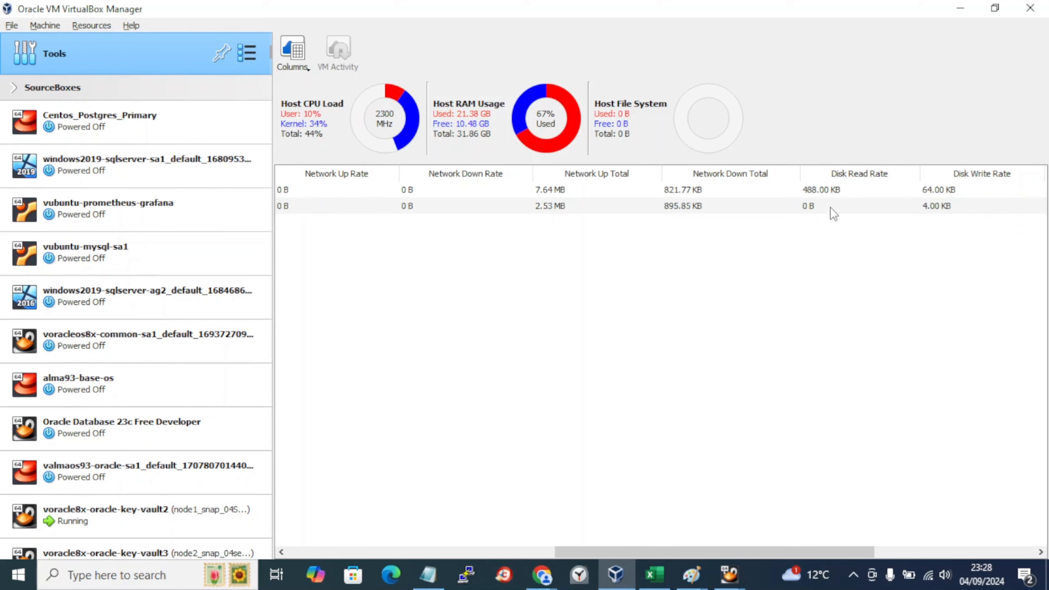
pyautogui.moveTo(759, 552); pyautogui.dragTo(892, 551)
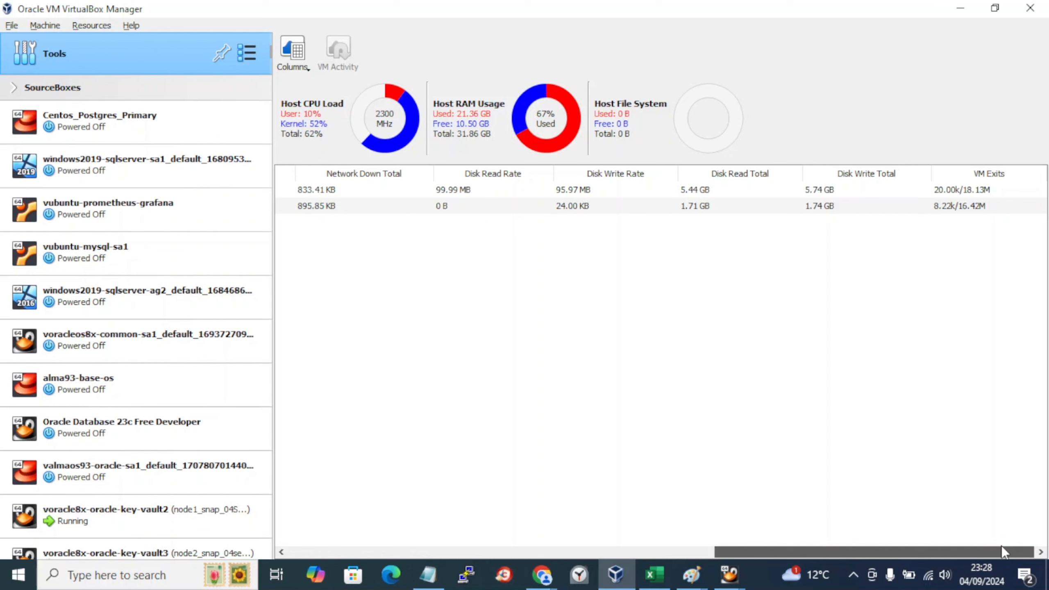
pyautogui.moveTo(1002, 546); pyautogui.dragTo(406, 508)
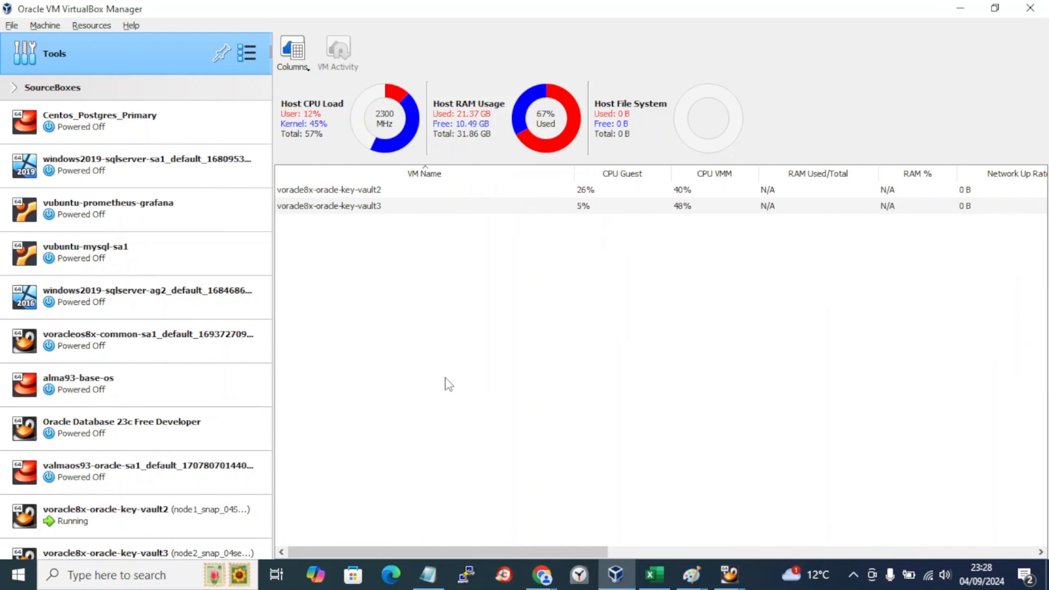
pyautogui.hotkey('alt', 'Tab')
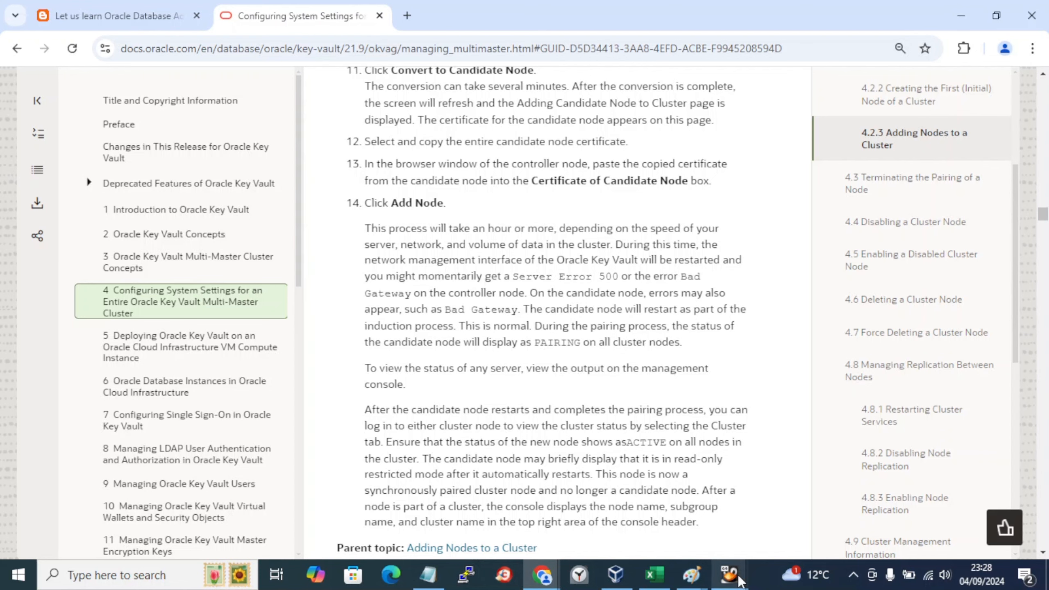
# Step: Check the controller's Add Node to Cluster progress table, with its first three stages complete
pyautogui.moveTo(560, 583)
pyautogui.moveTo(704, 529)
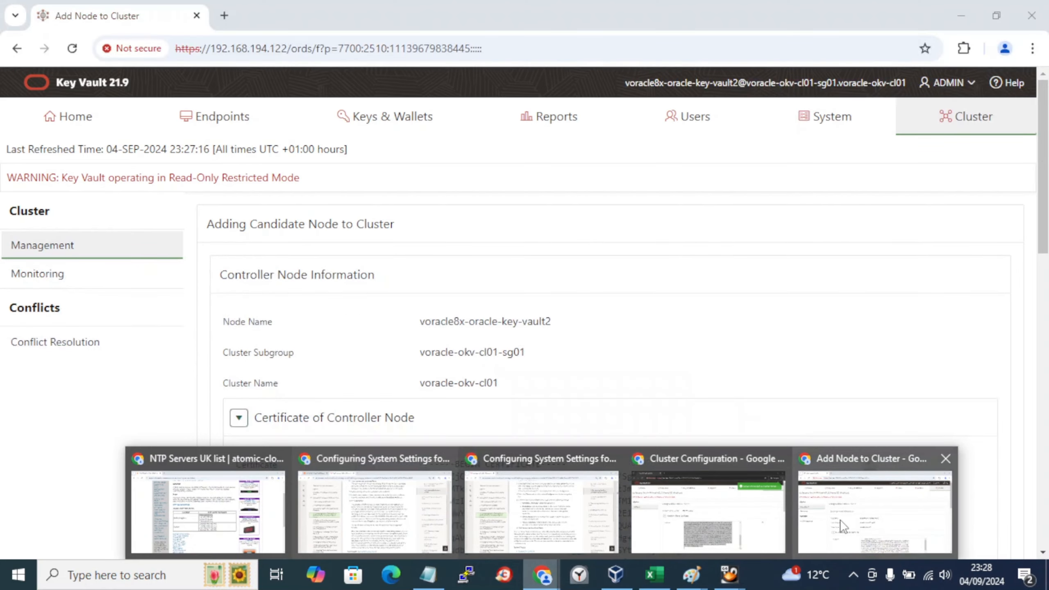
pyautogui.click(842, 527)
pyautogui.scroll(-3, 843, 520)
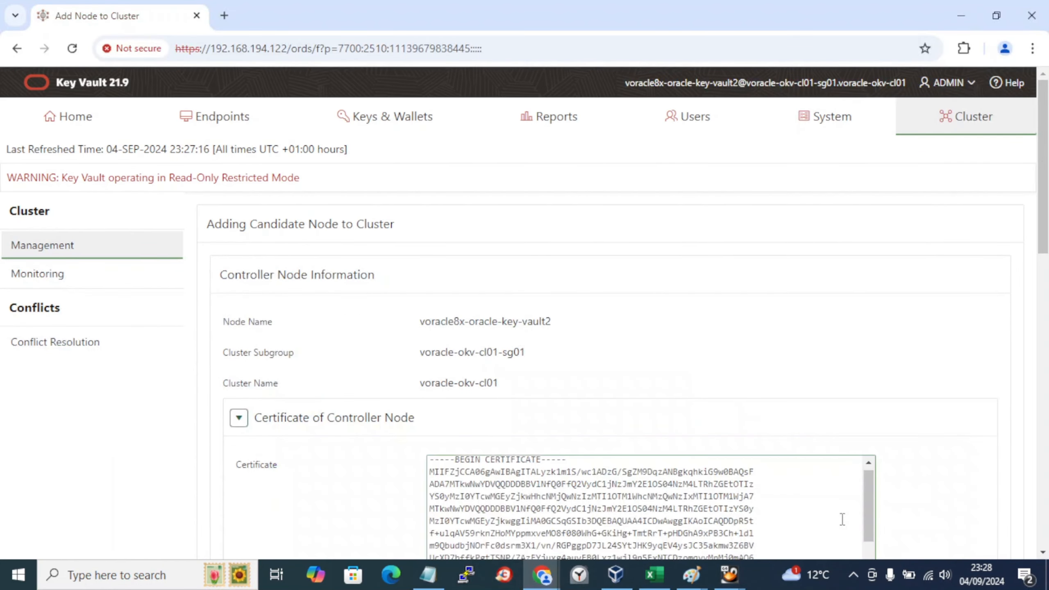
pyautogui.scroll(-10, 972, 408)
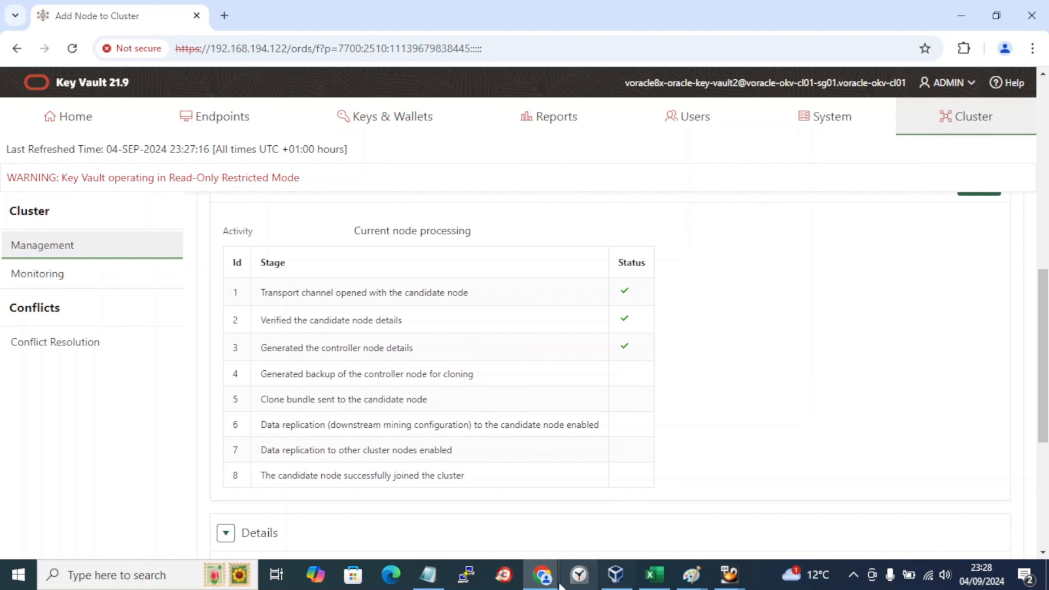
# Step: Compare the candidate node's Cluster Configuration page, then return to the controller's progress table
pyautogui.moveTo(562, 575)
pyautogui.click(669, 529)
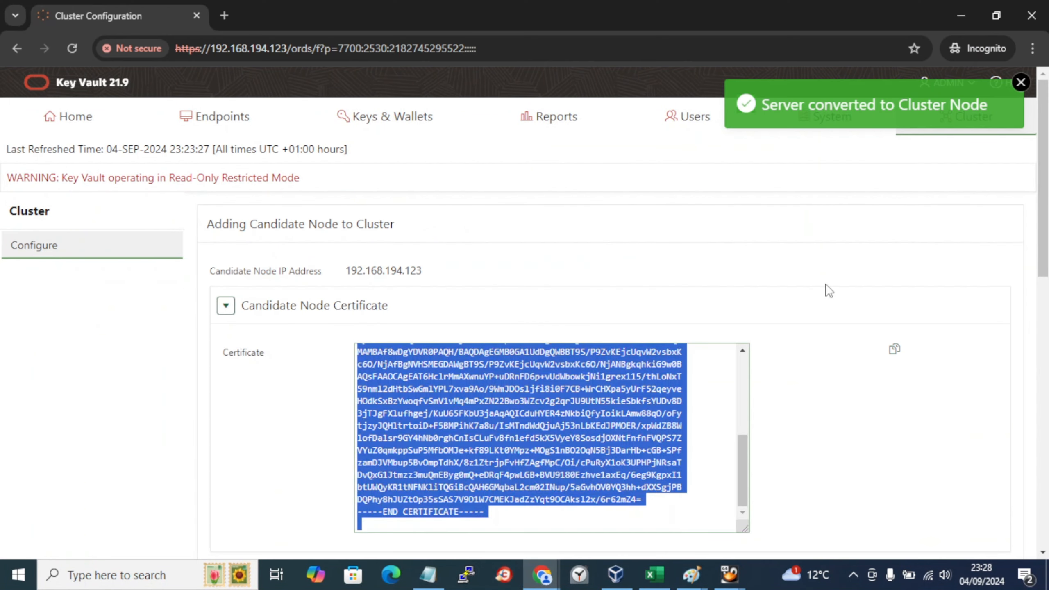
pyautogui.scroll(5, 701, 488)
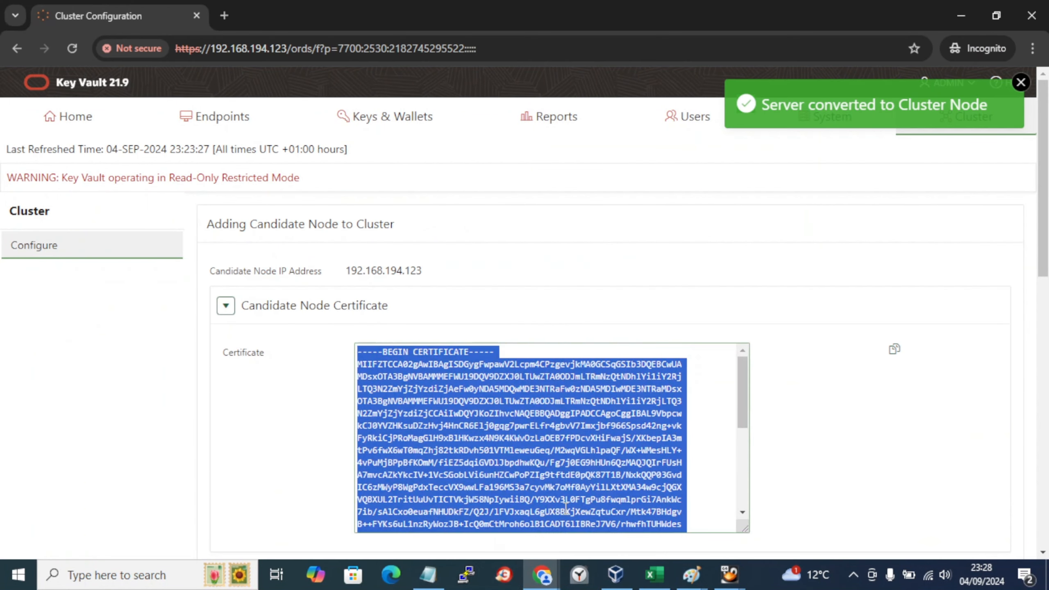
pyautogui.scroll(-10, 831, 472)
pyautogui.scroll(3, 834, 473)
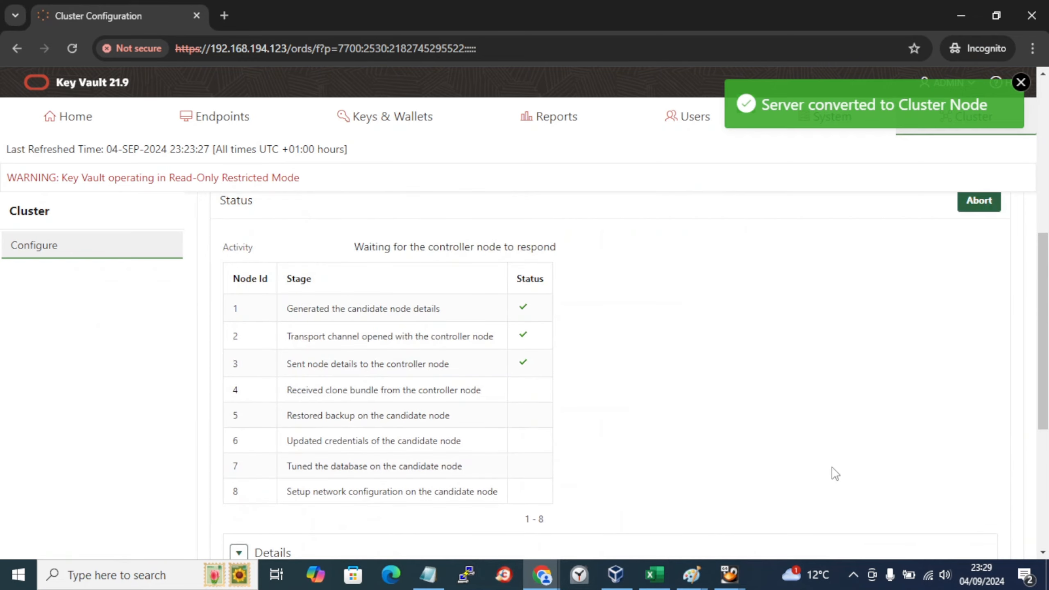
pyautogui.moveTo(543, 574)
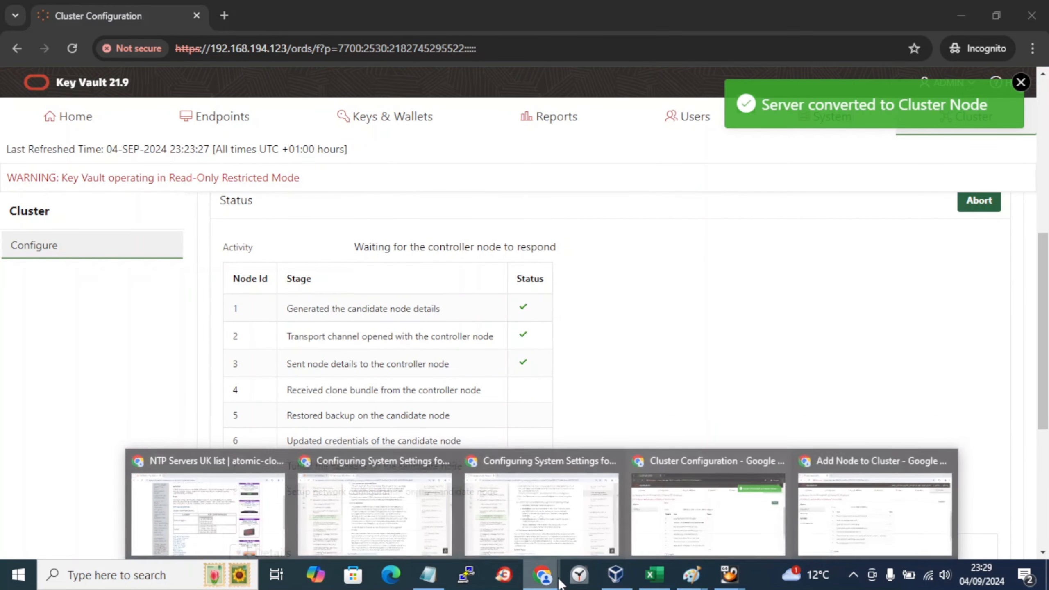
pyautogui.click(854, 520)
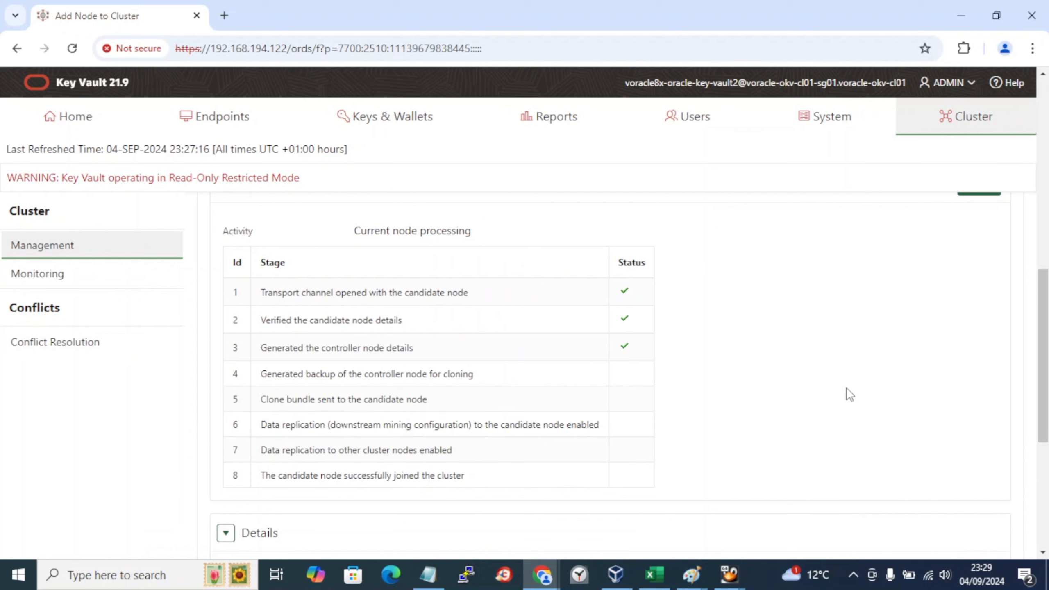
# Step: Paste a capture of the Key Vault progress page into Paint, then bring up the lab book
pyautogui.press('super+r')
pyautogui.press('Return')
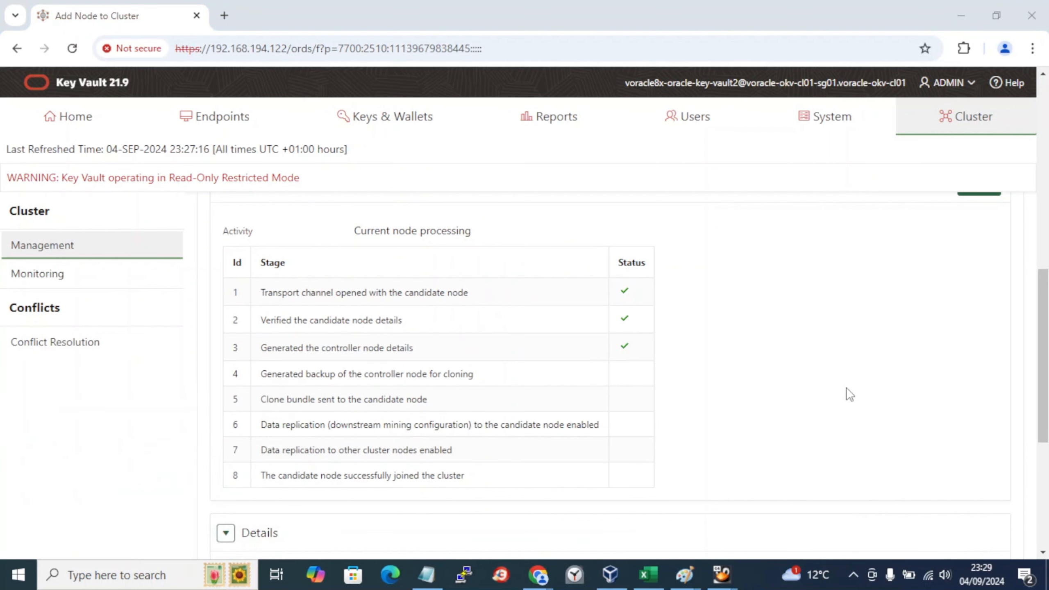
pyautogui.hotkey('ctrl', 'v')
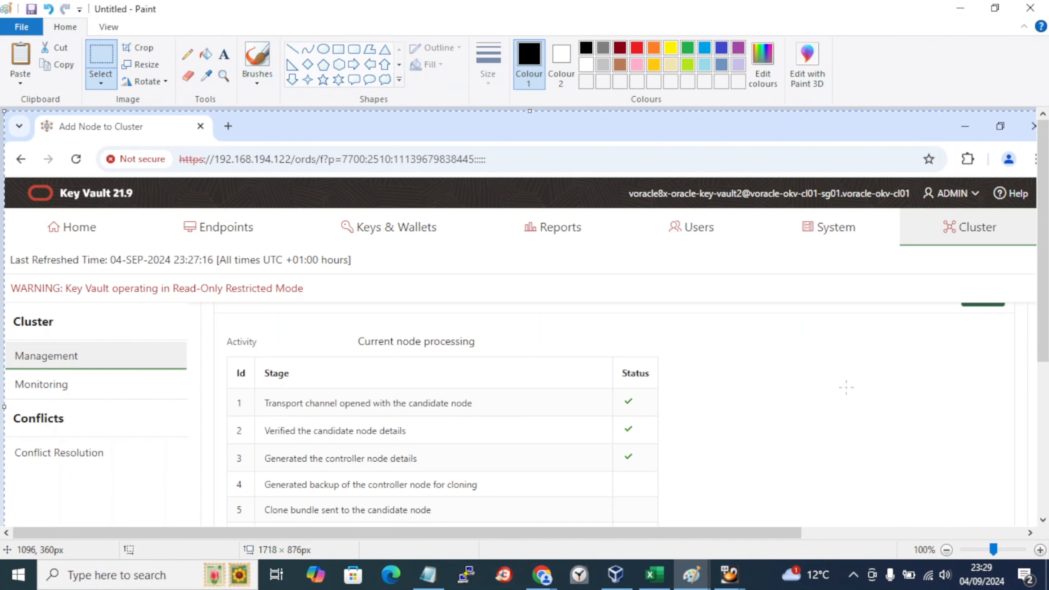
pyautogui.hotkey('alt', 'Tab')
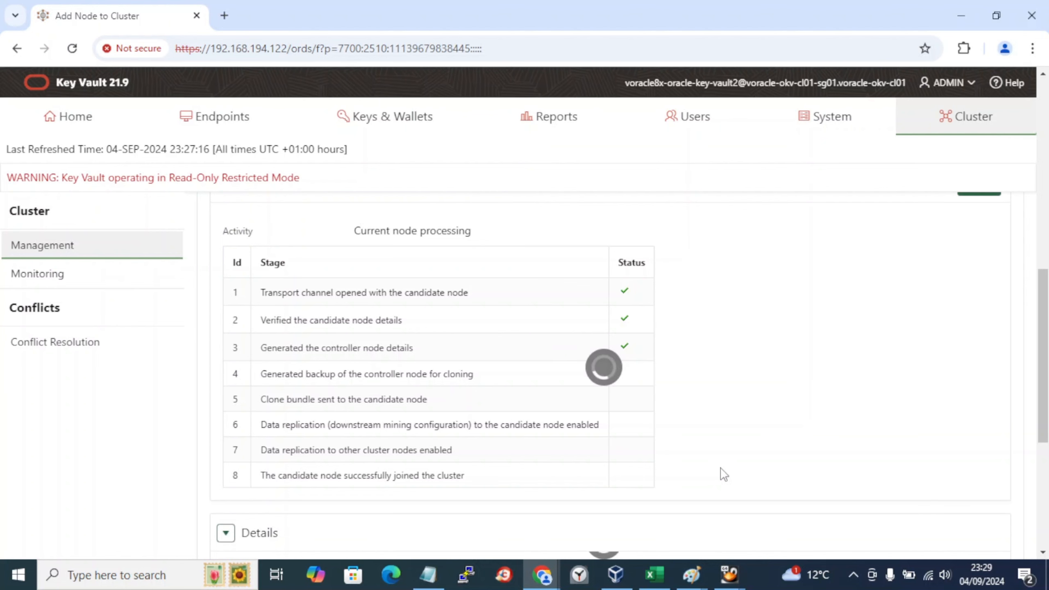
pyautogui.click(419, 584)
# Step: Check the Add Node to Cluster progress again, then return to the lab book's last note
pyautogui.click(266, 529)
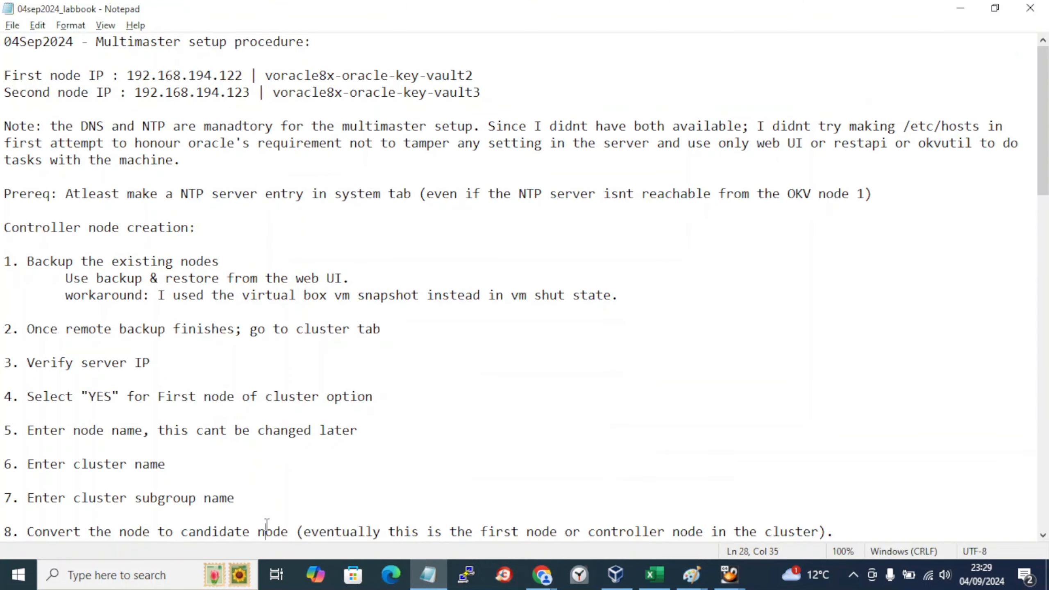
pyautogui.scroll(-4, 267, 525)
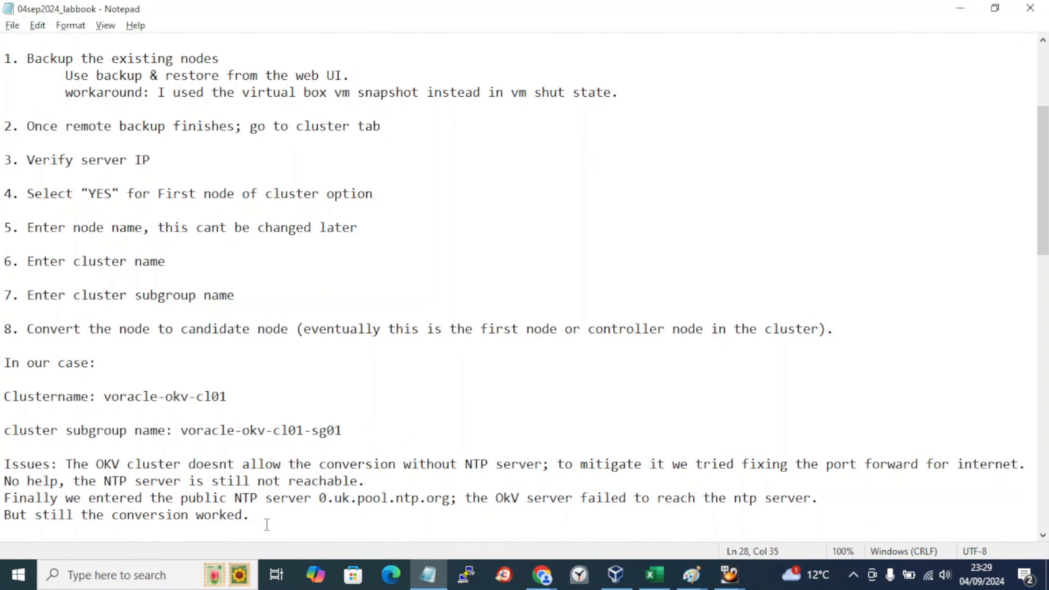
pyautogui.scroll(-18, 267, 525)
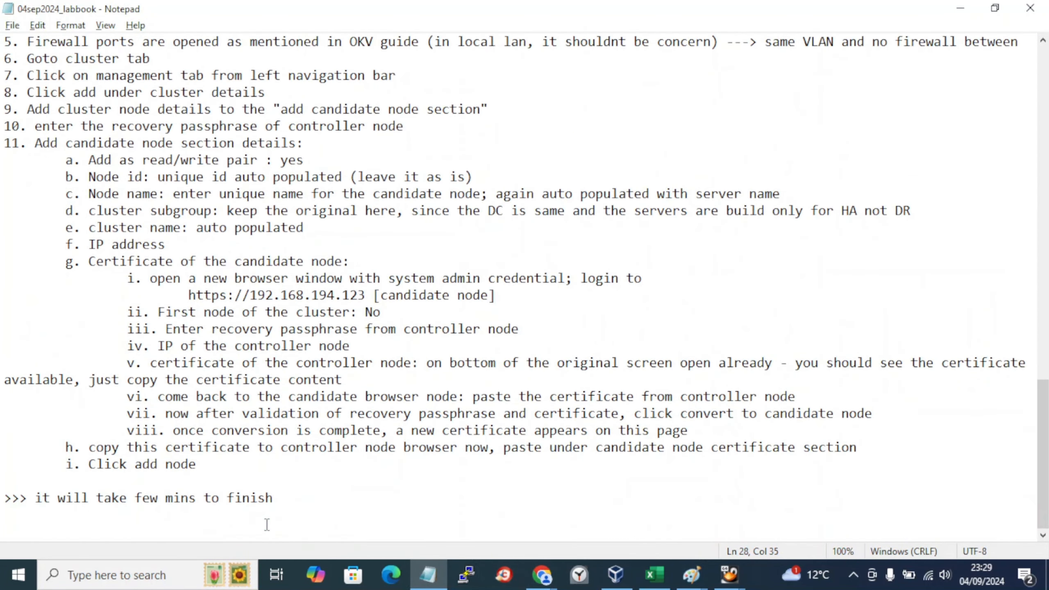
pyautogui.hotkey('alt', 'Tab')
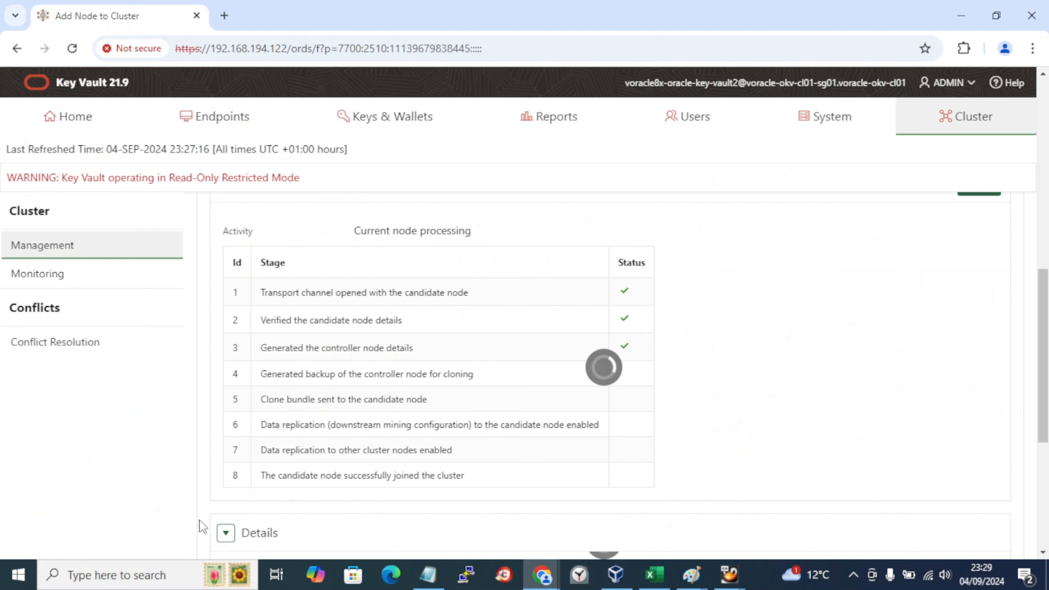
pyautogui.hotkey('alt', 'Tab')
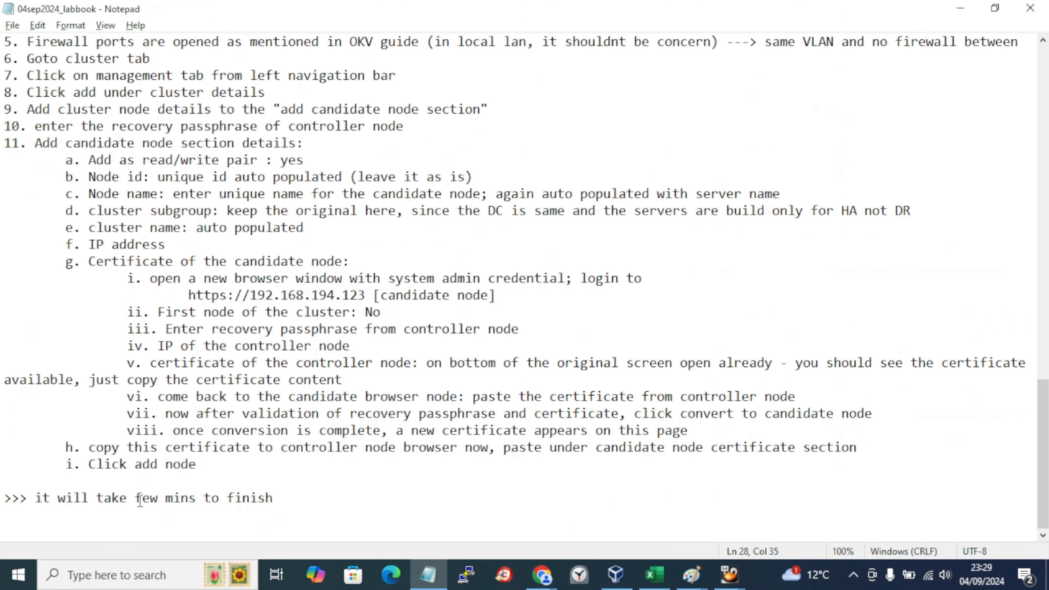
# Step: Reword 'few mins' to say it may take up to an hour or more, depending on data to sync, and save
pyautogui.moveTo(136, 498); pyautogui.dragTo(191, 499)
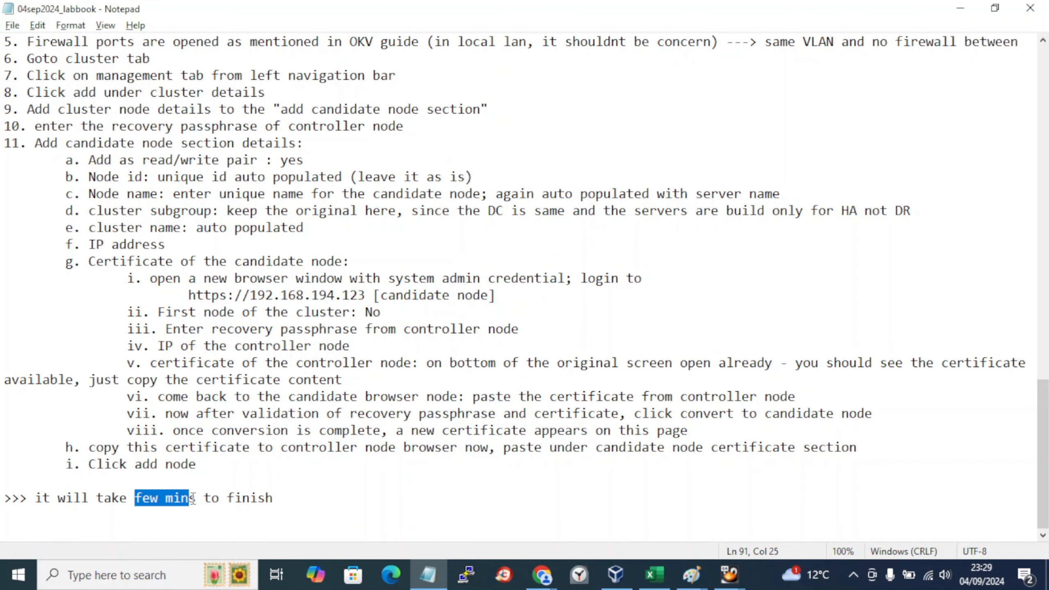
pyautogui.press('Delete')
pyautogui.press('Delete')
pyautogui.write('sometime ')
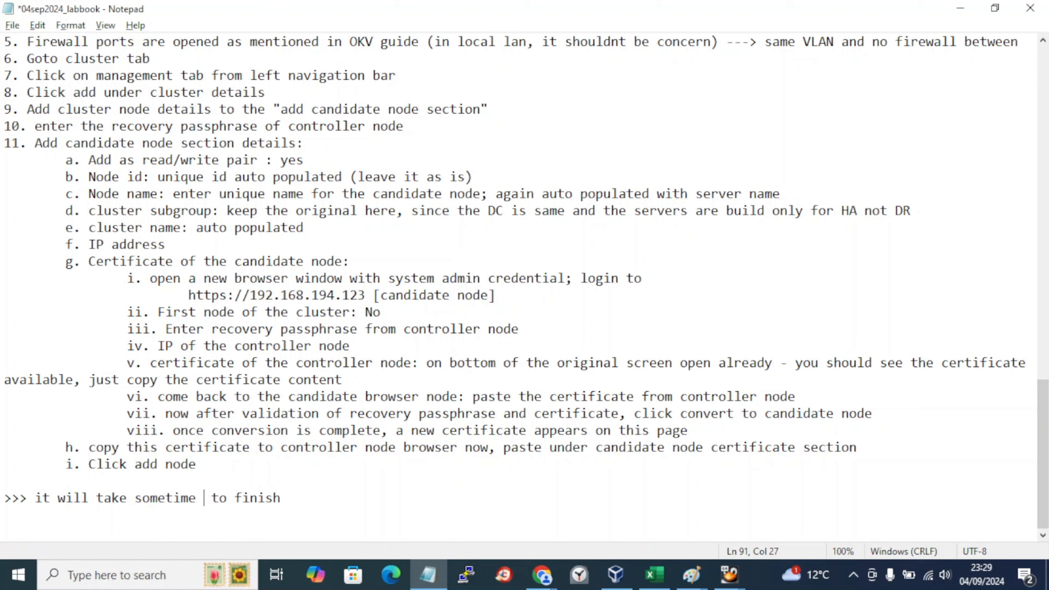
pyautogui.write('(upto ')
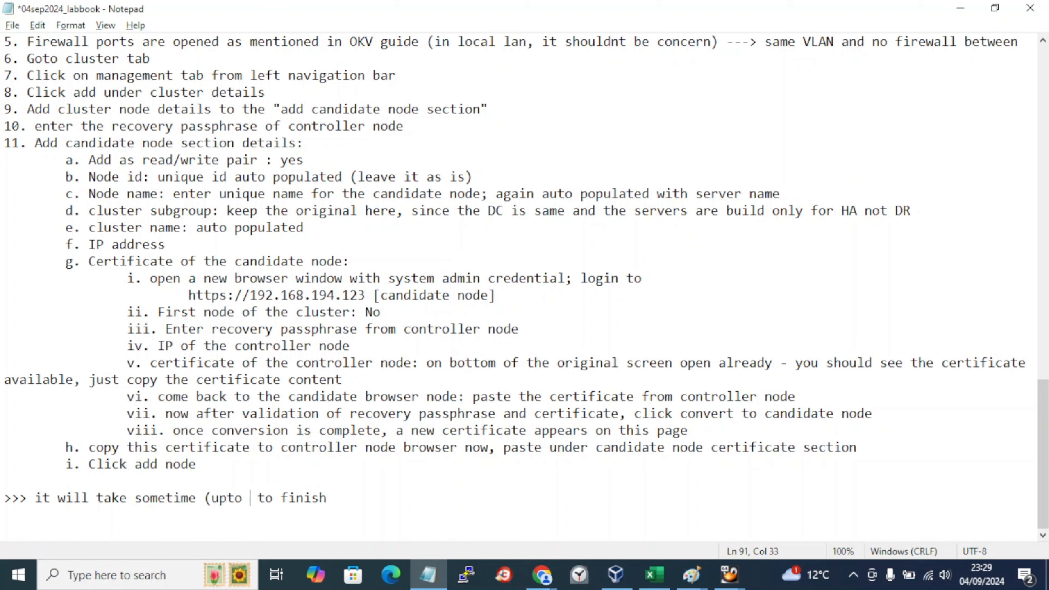
pyautogui.write('an hout')
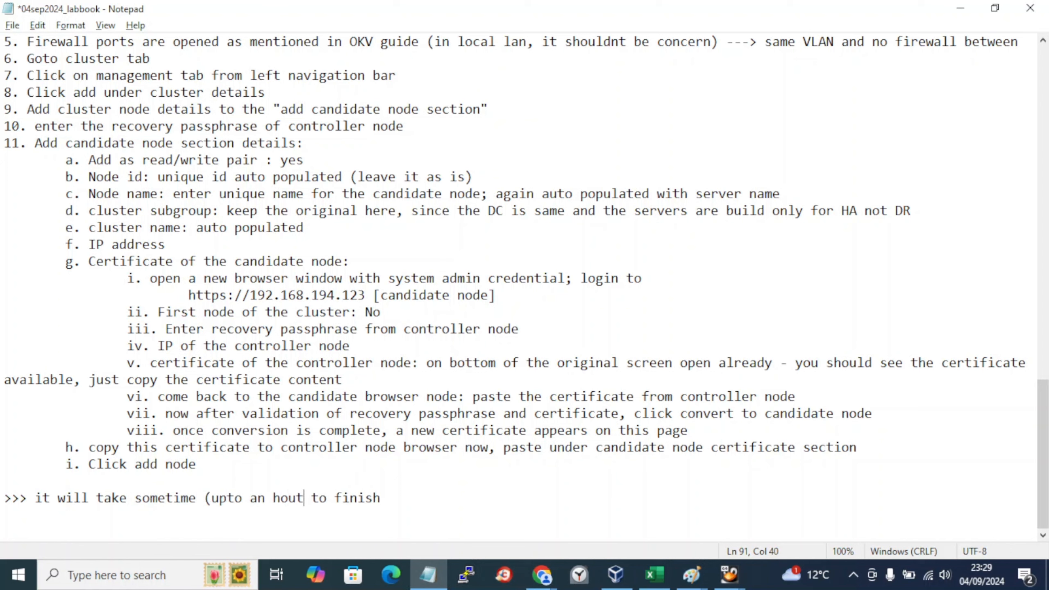
pyautogui.press('BackSpace')
pyautogui.write('r or ')
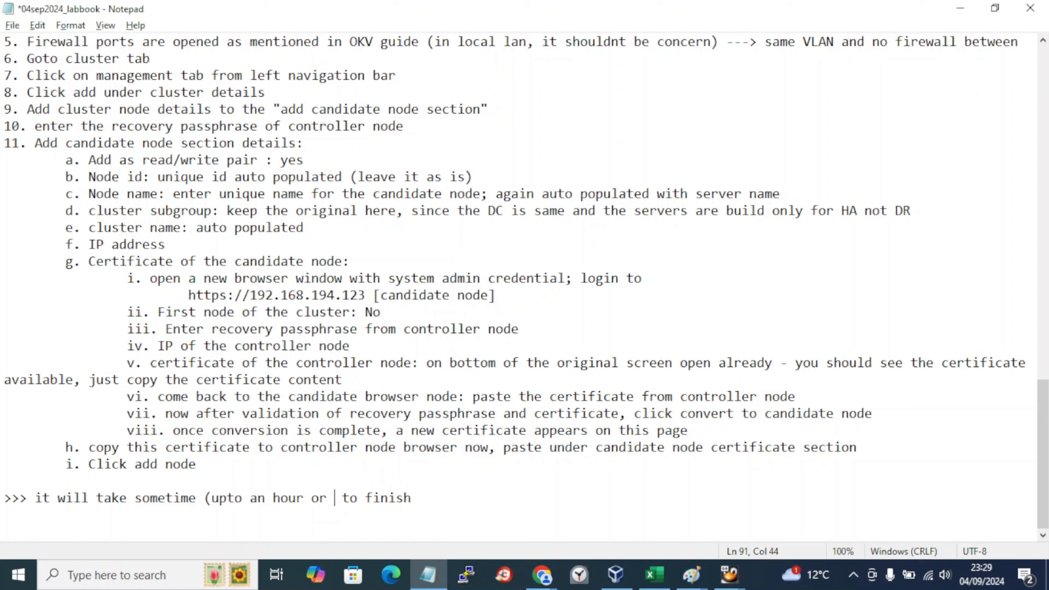
pyautogui.write('so')
pyautogui.press('BackSpace')
pyautogui.press('BackSpace')
pyautogui.write('more b')
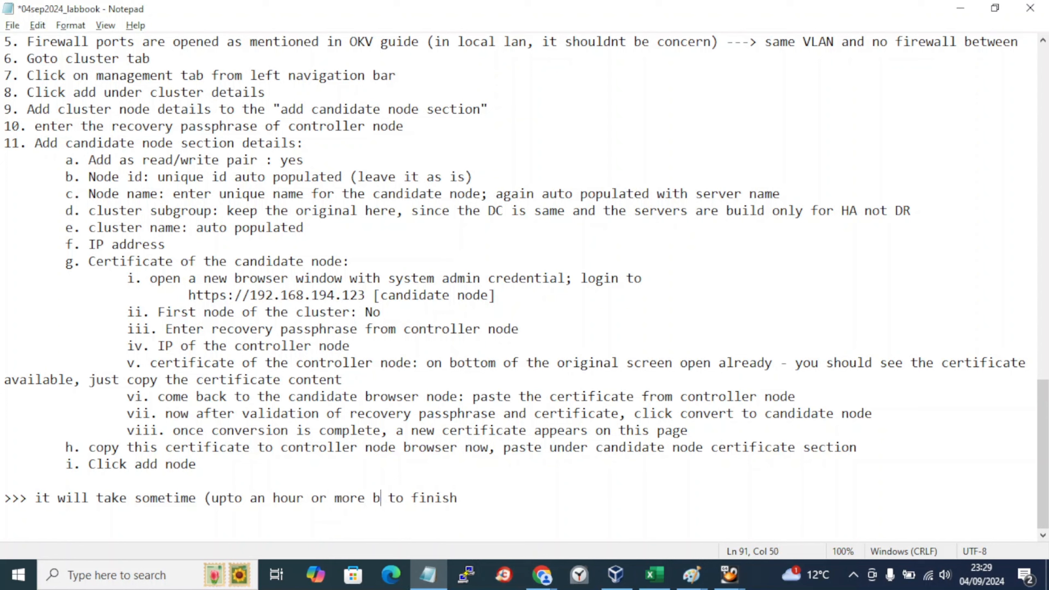
pyautogui.write('ased on vi')
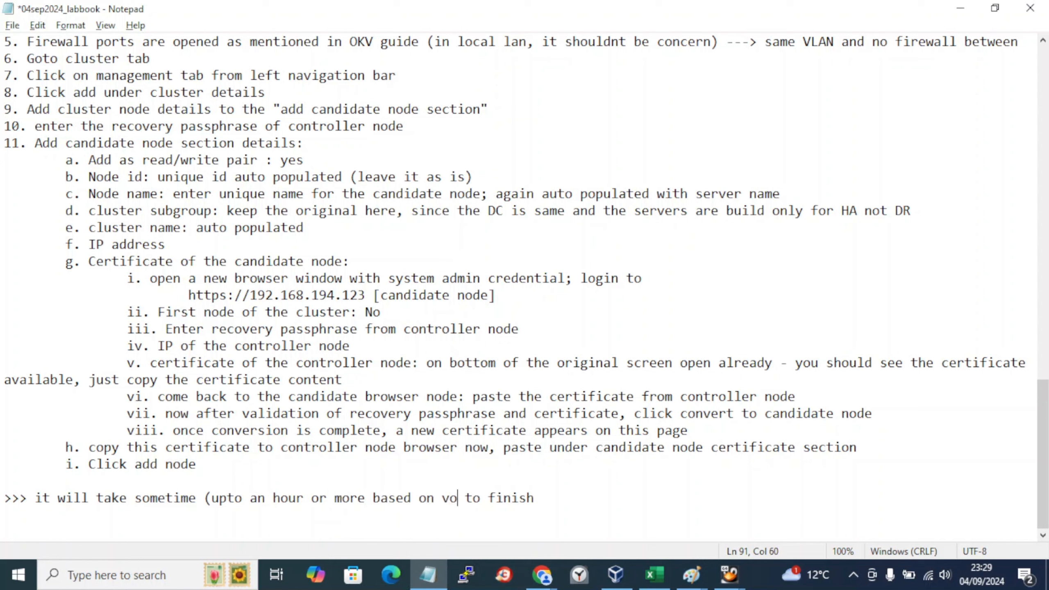
pyautogui.write('lume of da')
pyautogui.write('ta to sync')
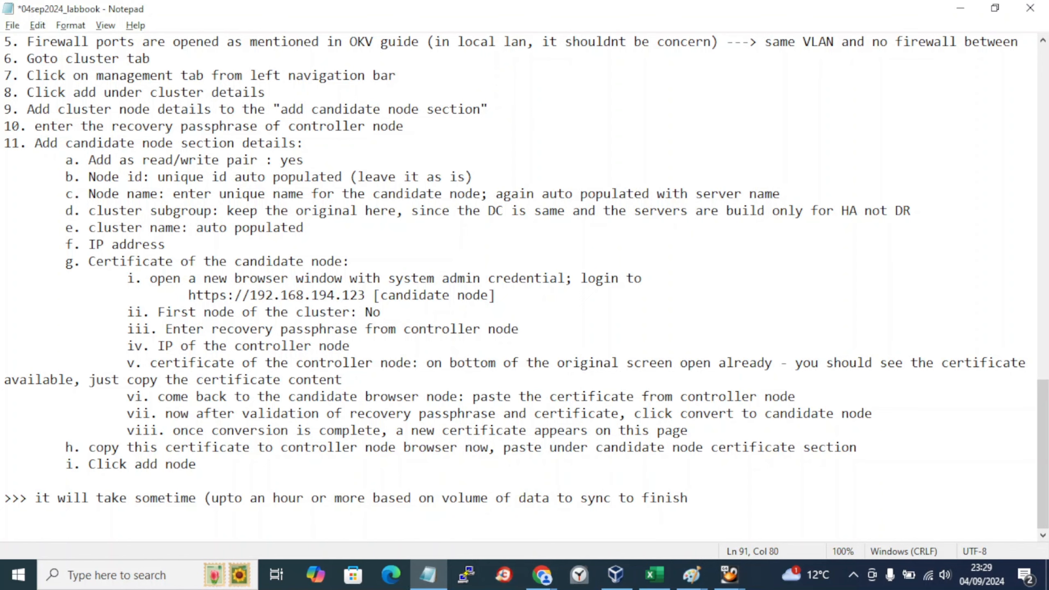
pyautogui.write(')')
pyautogui.hotkey('ctrl', 's')
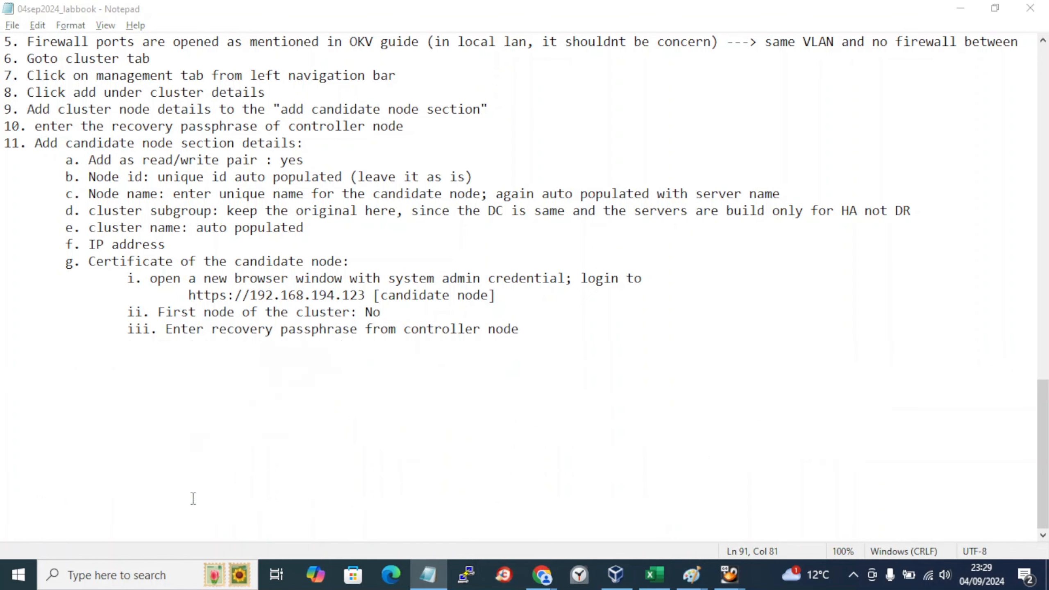
pyautogui.hotkey('alt', 'Tab')
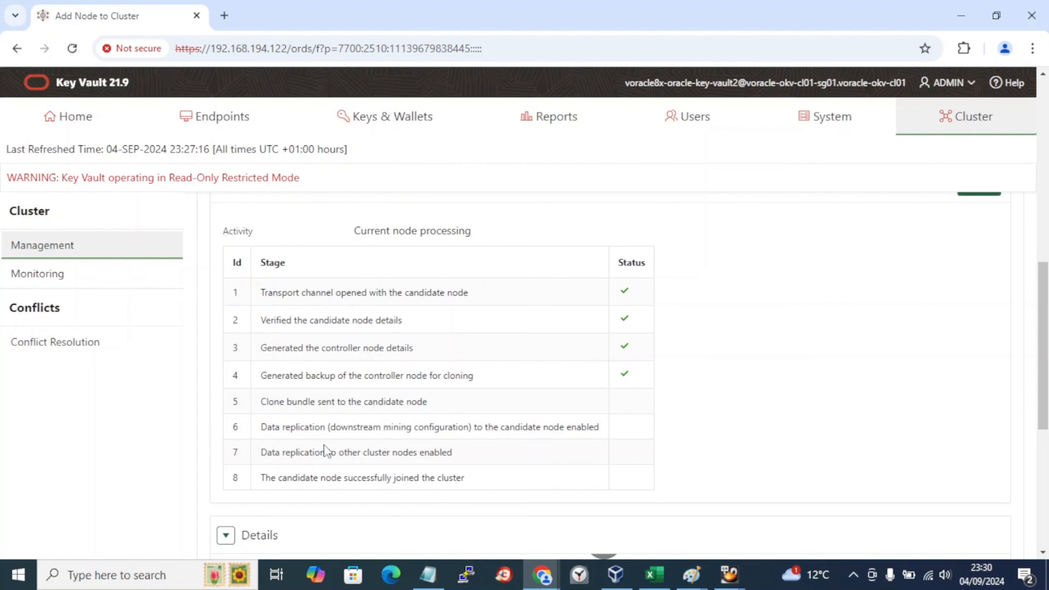
# Step: Scroll to the Details log, showing entries through 'Generated backup of the controller node for cloning' at 23:29:34
pyautogui.scroll(-7, 325, 446)
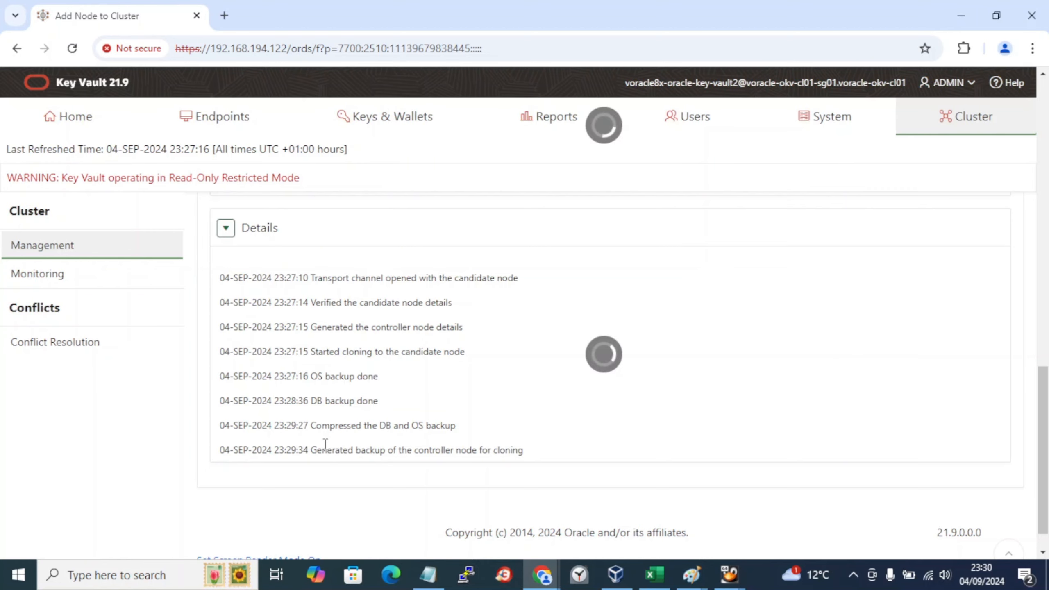
pyautogui.scroll(1, 325, 445)
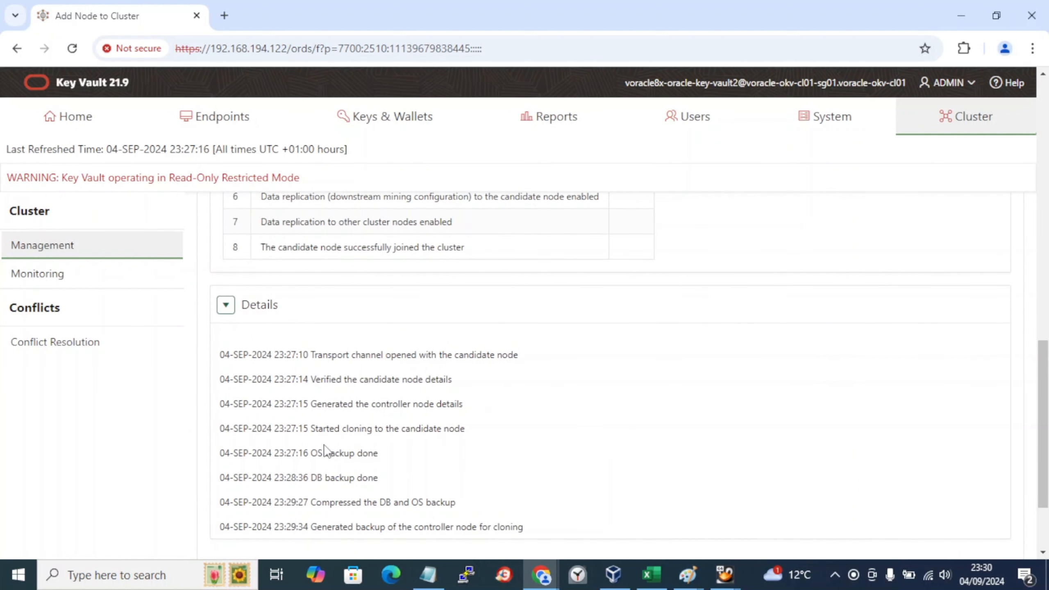
pyautogui.scroll(-3, 325, 449)
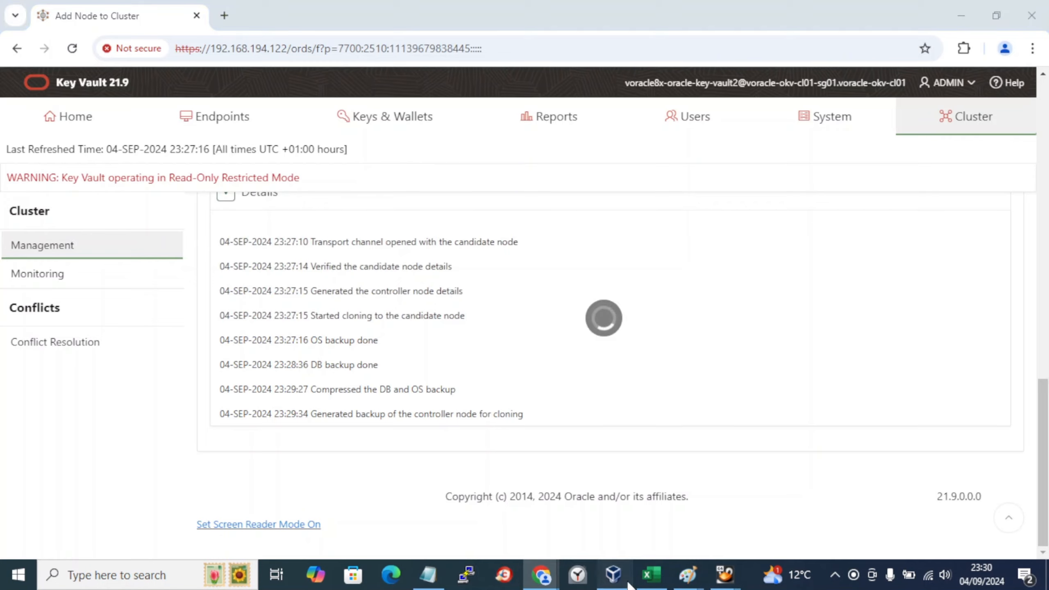
# Step: Scroll VirtualBox's activity table to the network and disk columns, select key-vault3, then return to the lab book
pyautogui.click(614, 575)
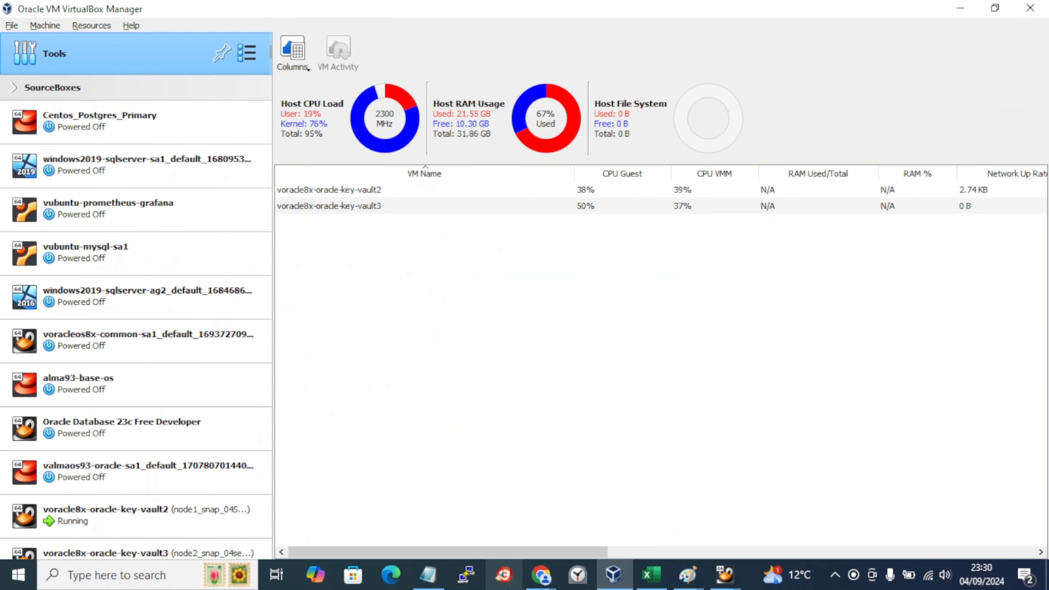
pyautogui.moveTo(559, 553); pyautogui.dragTo(587, 553)
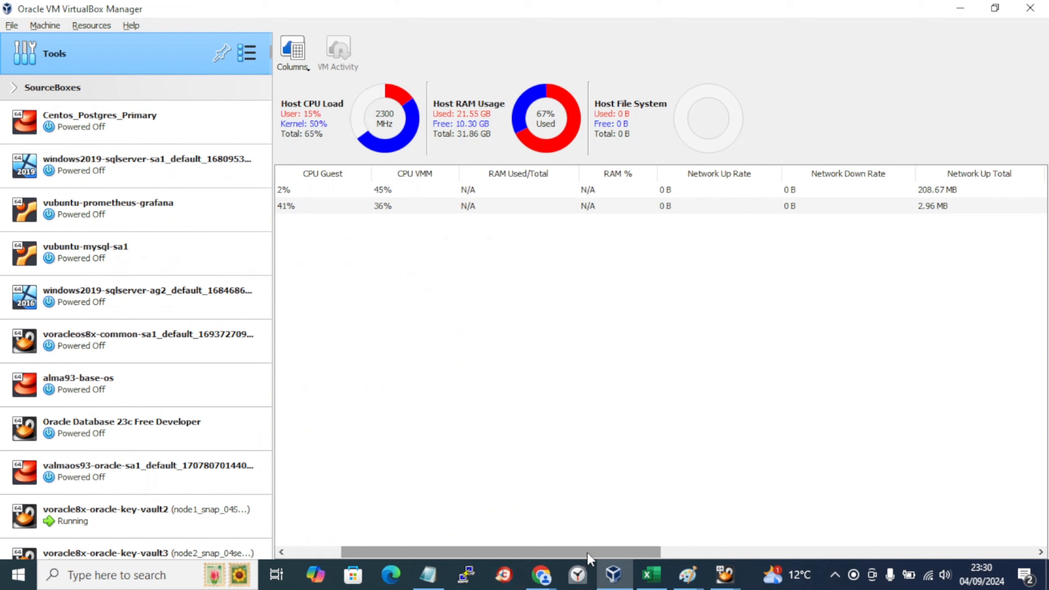
pyautogui.moveTo(587, 552); pyautogui.dragTo(971, 549)
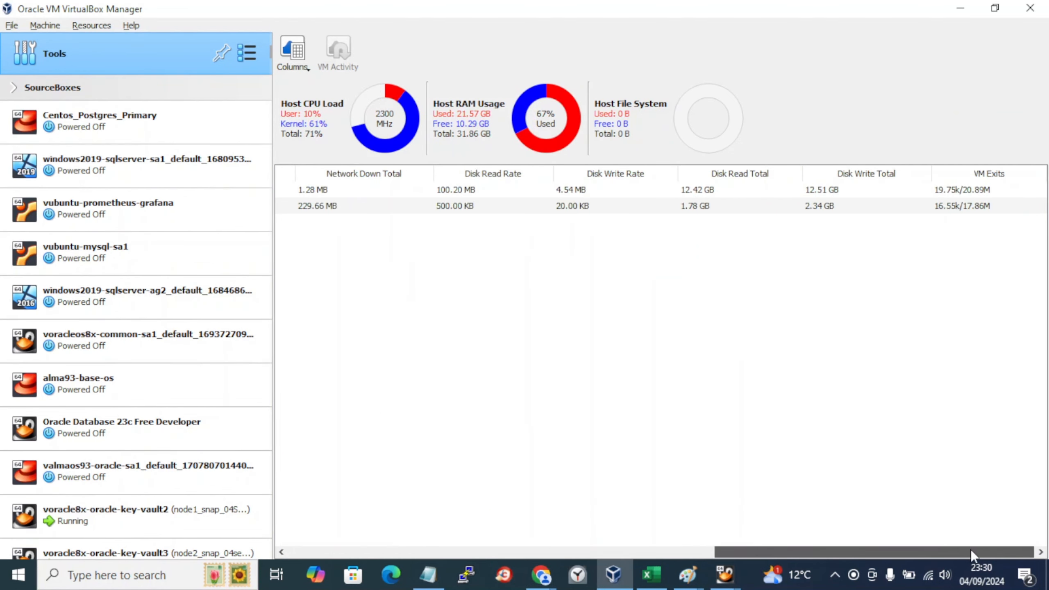
pyautogui.click(807, 208)
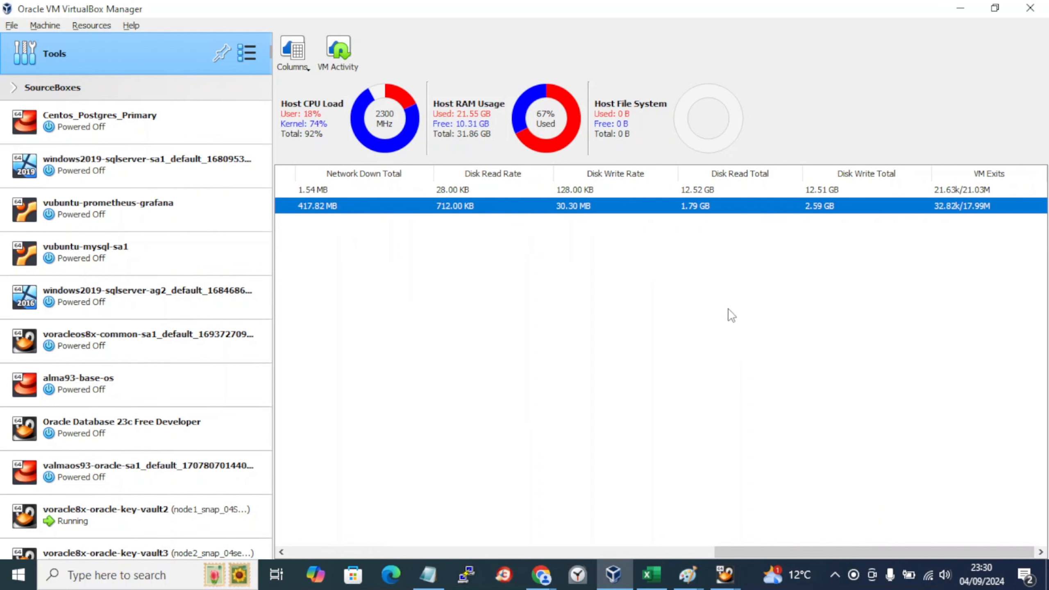
pyautogui.click(428, 575)
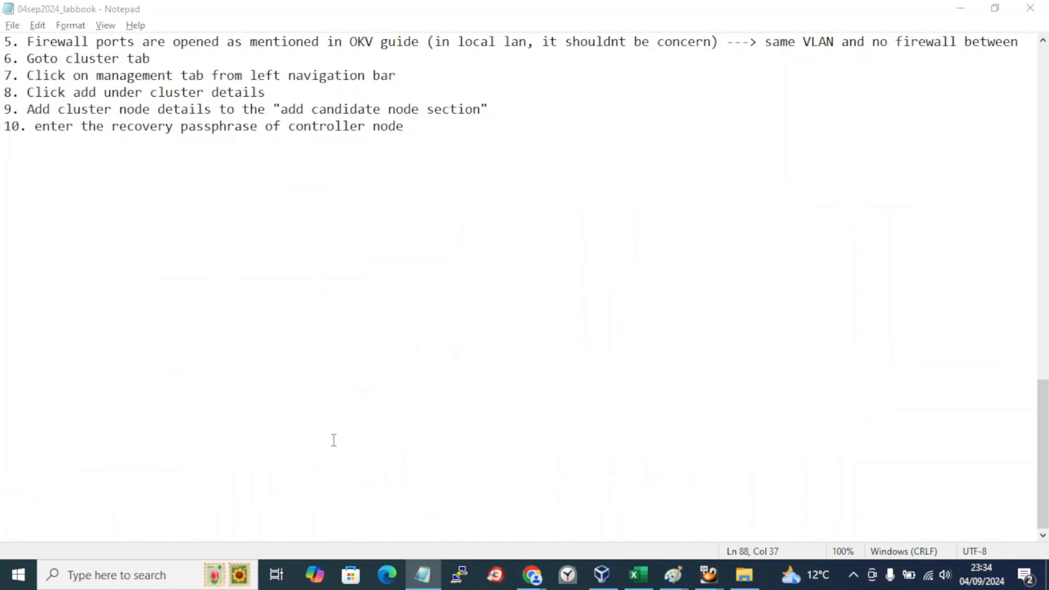
# Step: Bring back the controller's Add Node to Cluster page, now showing Service Unavailable after four completed stages
pyautogui.hotkey('alt', 'Tab')
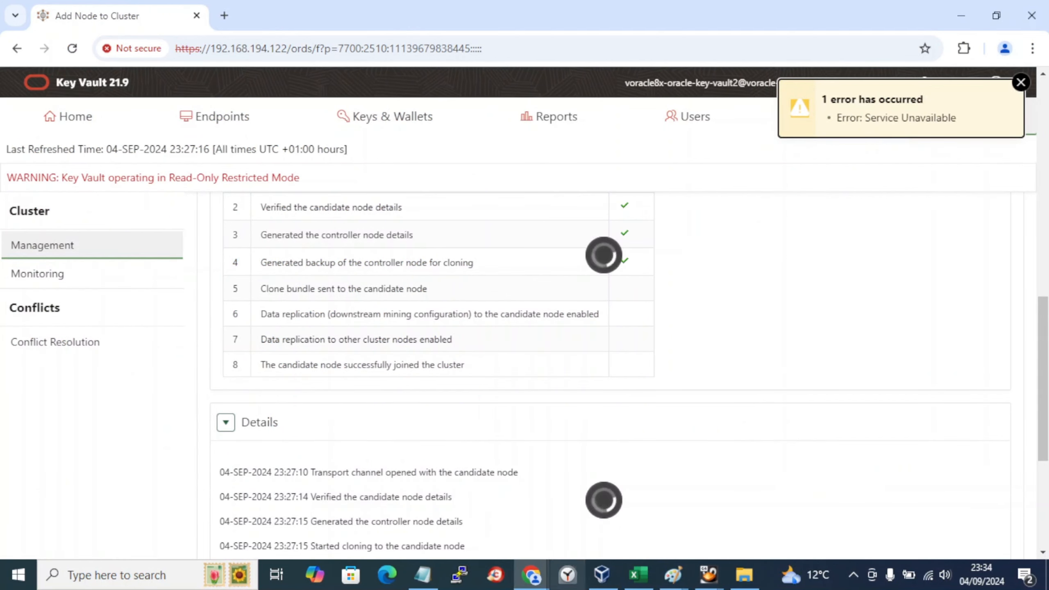
# Step: Check the candidate node's Cluster Configuration status against the controller's Add Node progress, then return to the lab book
pyautogui.moveTo(531, 575)
pyautogui.click(657, 516)
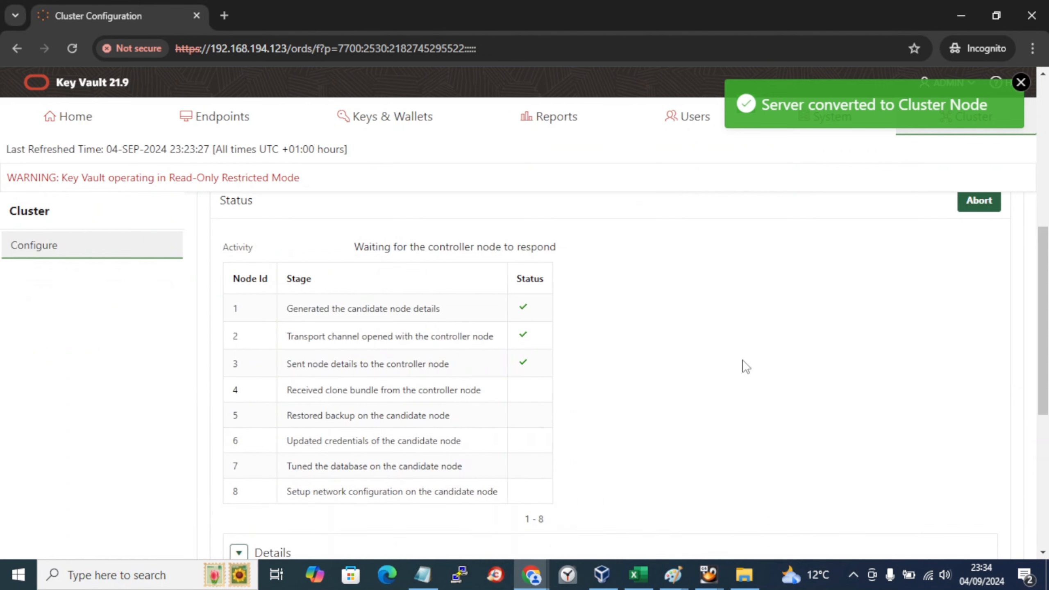
pyautogui.moveTo(541, 576)
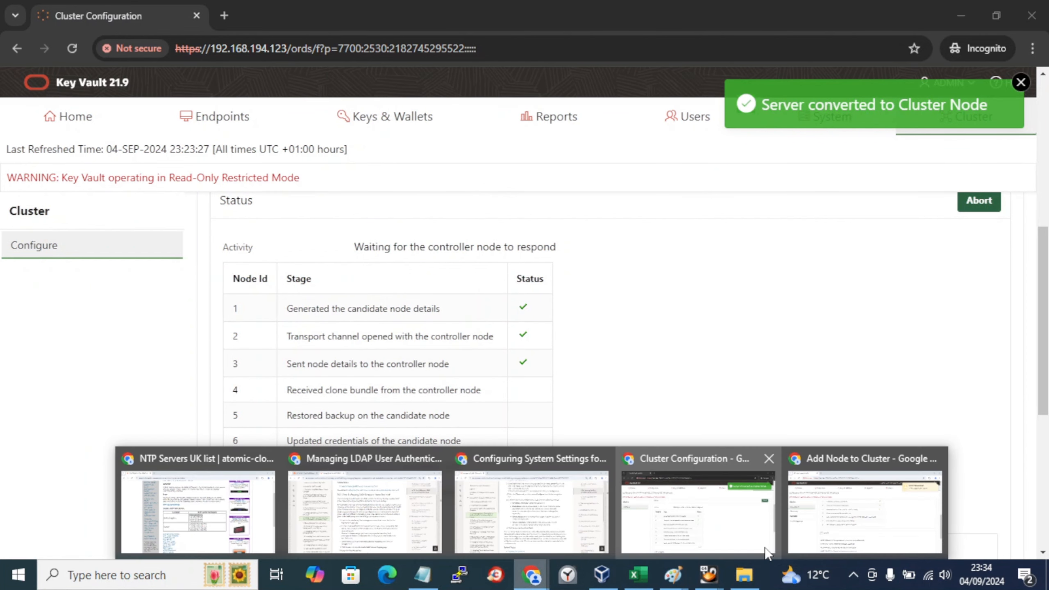
pyautogui.click(824, 554)
pyautogui.scroll(3, 632, 461)
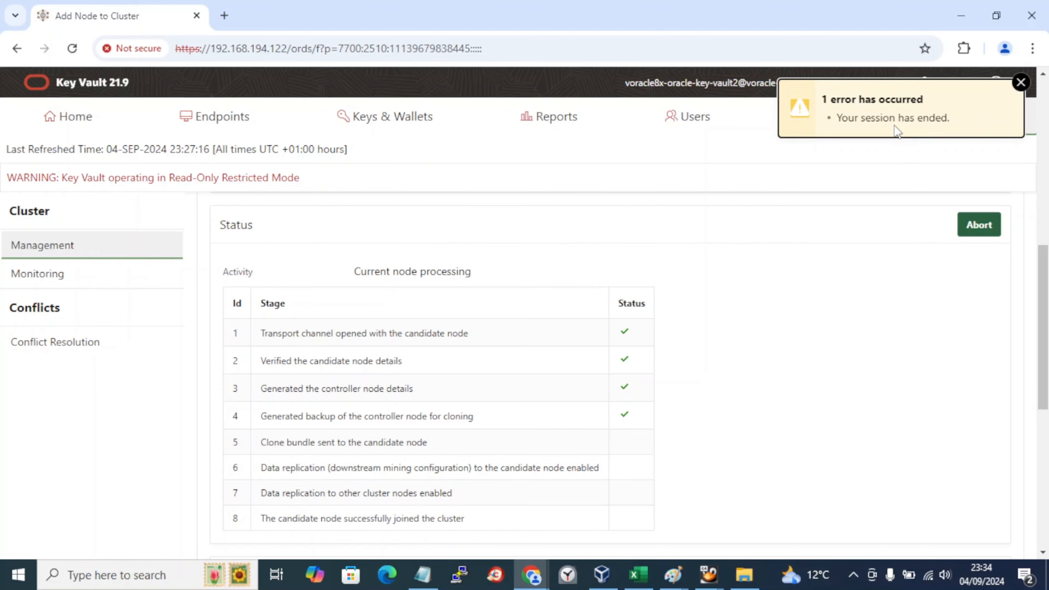
pyautogui.hotkey('alt', 'Tab')
pyautogui.hotkey('alt', 'Tab')
pyautogui.hotkey('alt', 'Tab')
pyautogui.hotkey('alt', 'Tab')
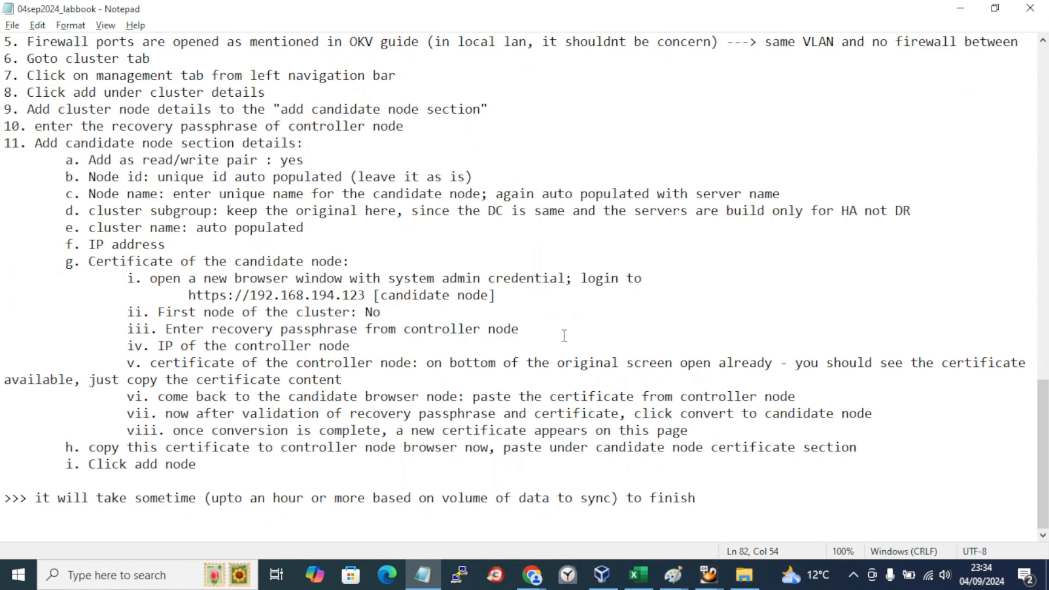
# Step: Place the cursor after the last lab-book note and bring up VirtualBox Manager's VM activity table
pyautogui.click(386, 519)
pyautogui.hotkey('alt', 'Tab')
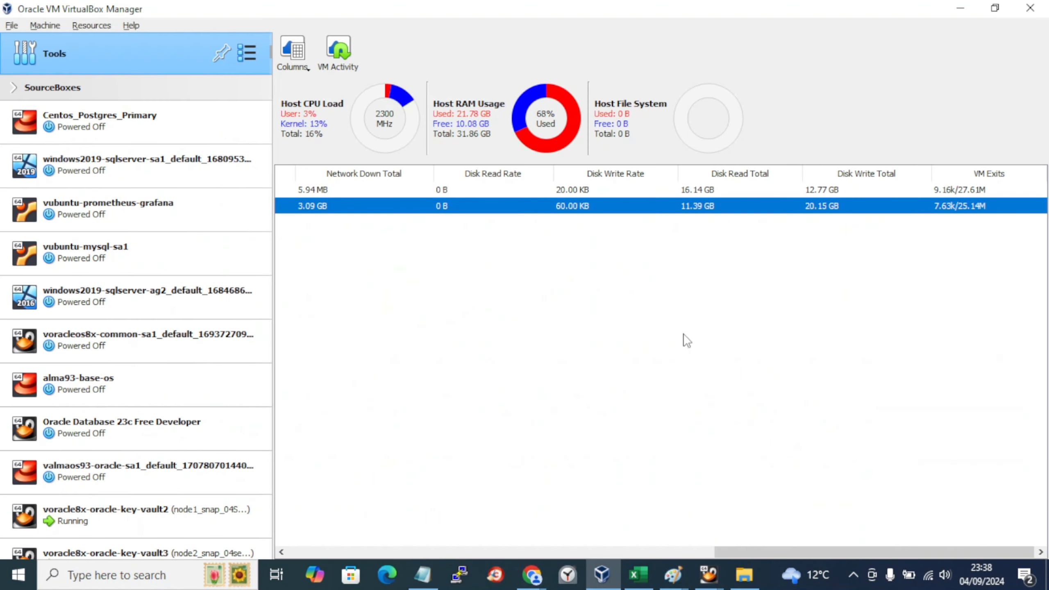
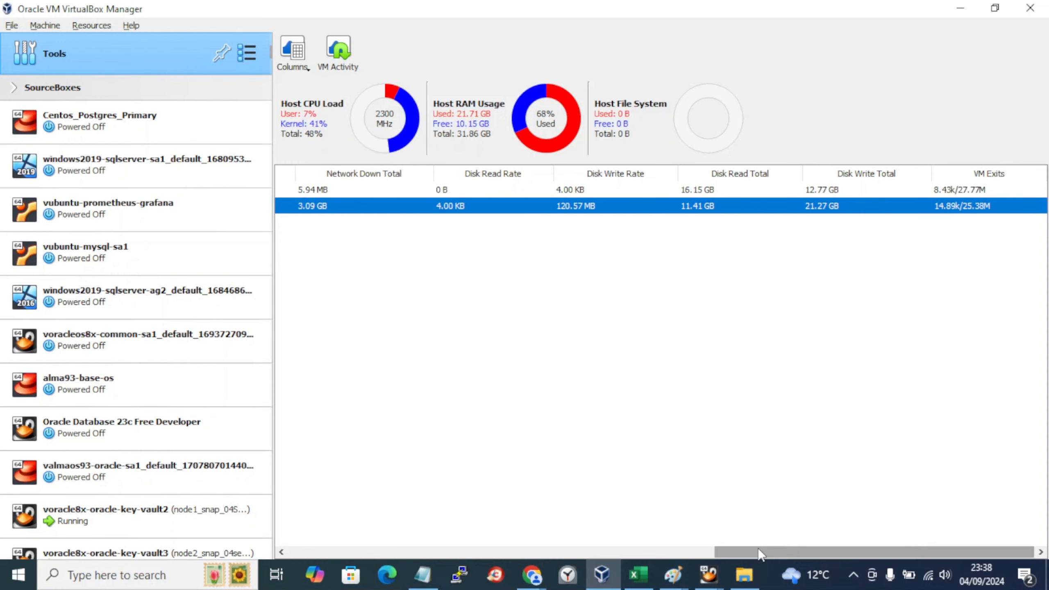
# Step: Scroll back and forth through VirtualBox Manager's VM activity table
pyautogui.moveTo(759, 552); pyautogui.dragTo(621, 552)
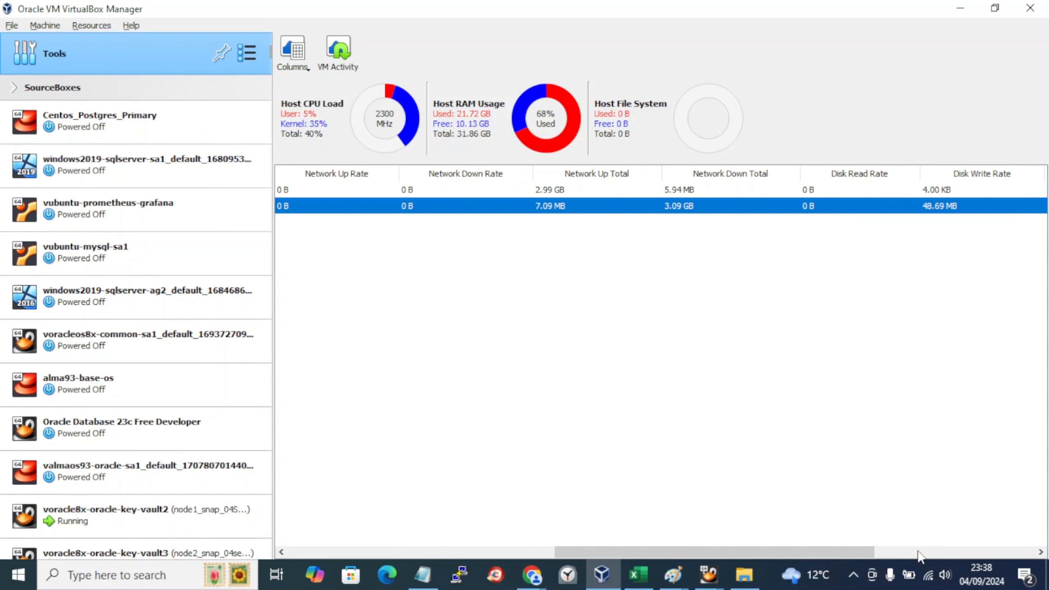
pyautogui.moveTo(847, 553); pyautogui.dragTo(954, 552)
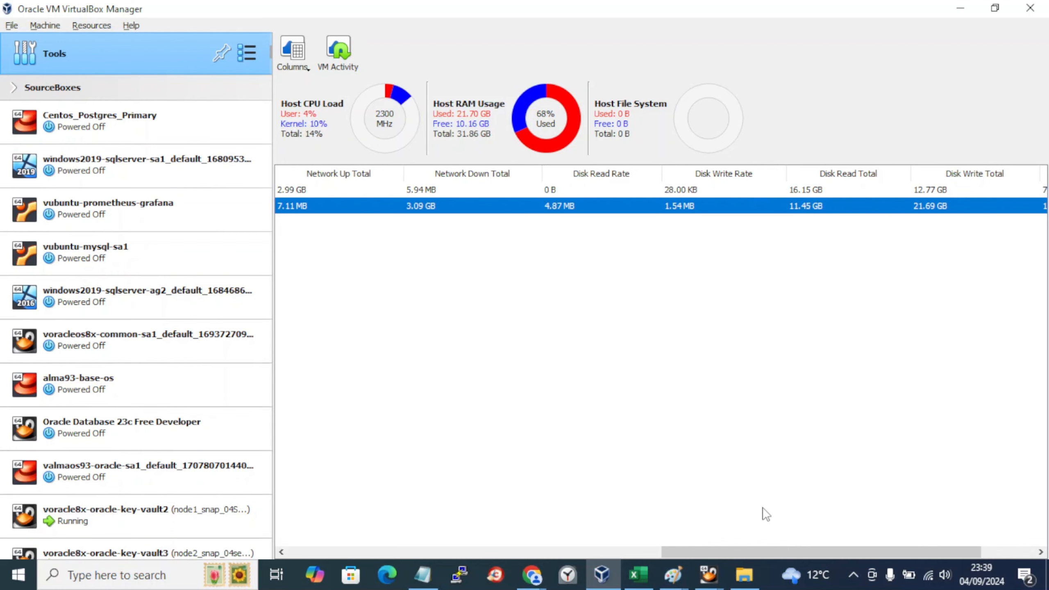
pyautogui.moveTo(764, 553); pyautogui.dragTo(586, 556)
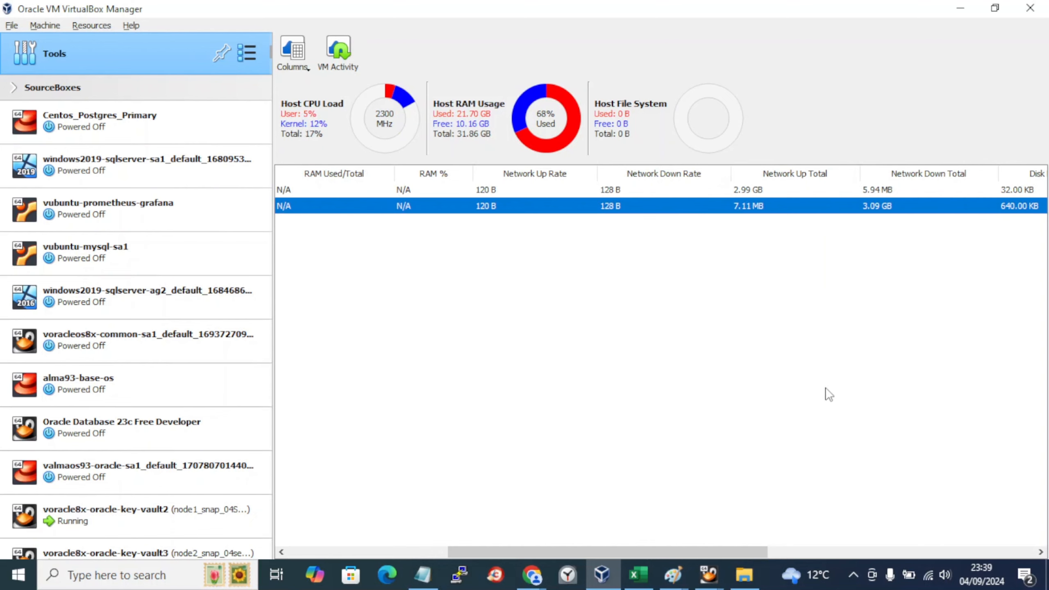
pyautogui.moveTo(739, 553); pyautogui.dragTo(876, 548)
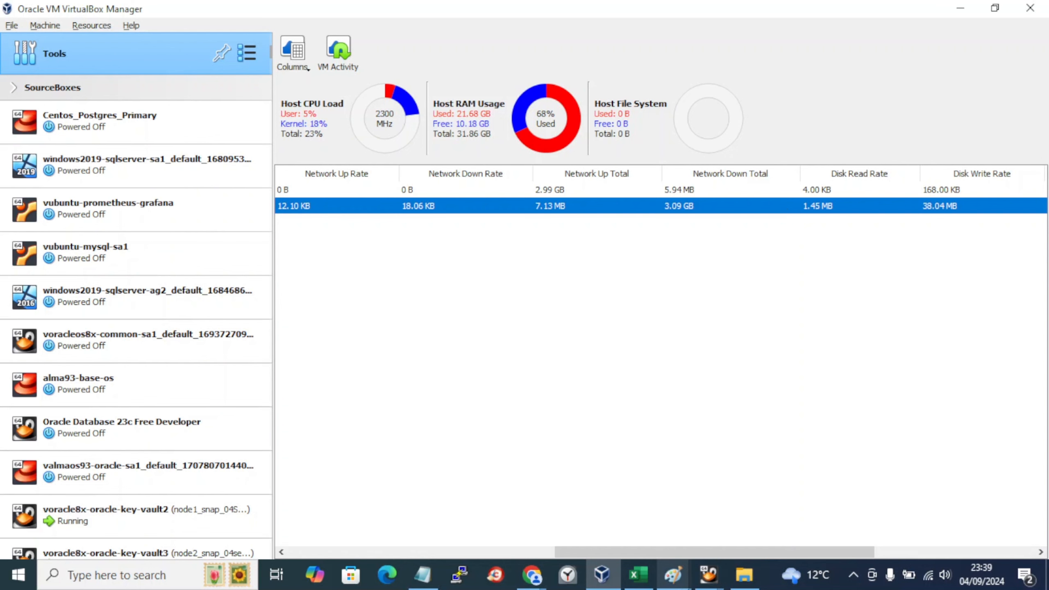
# Step: Sign in to the Key Vault web console with the admin username and password
pyautogui.click(495, 575)
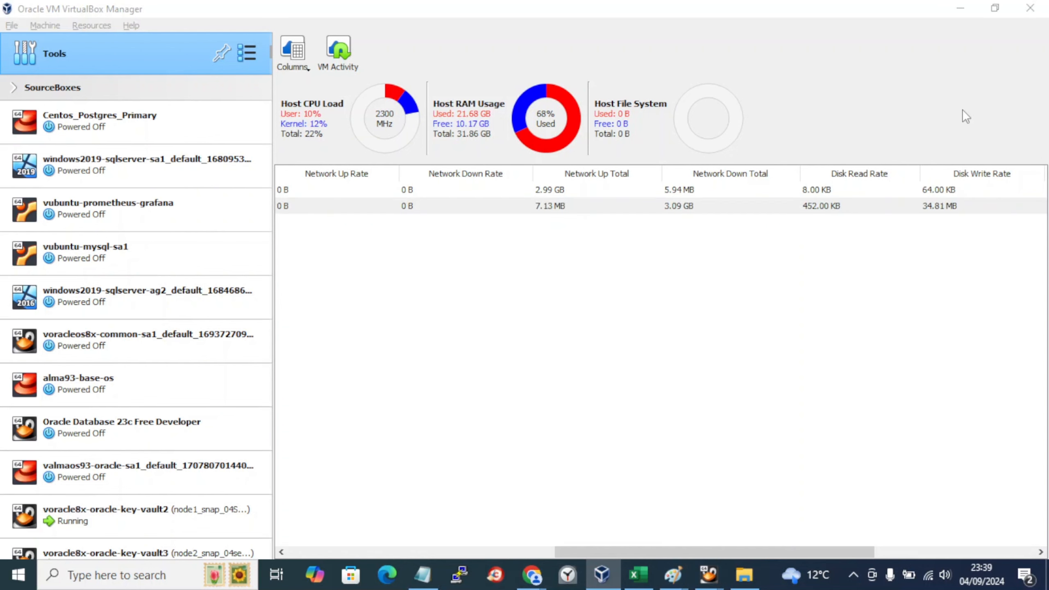
pyautogui.click(1036, 21)
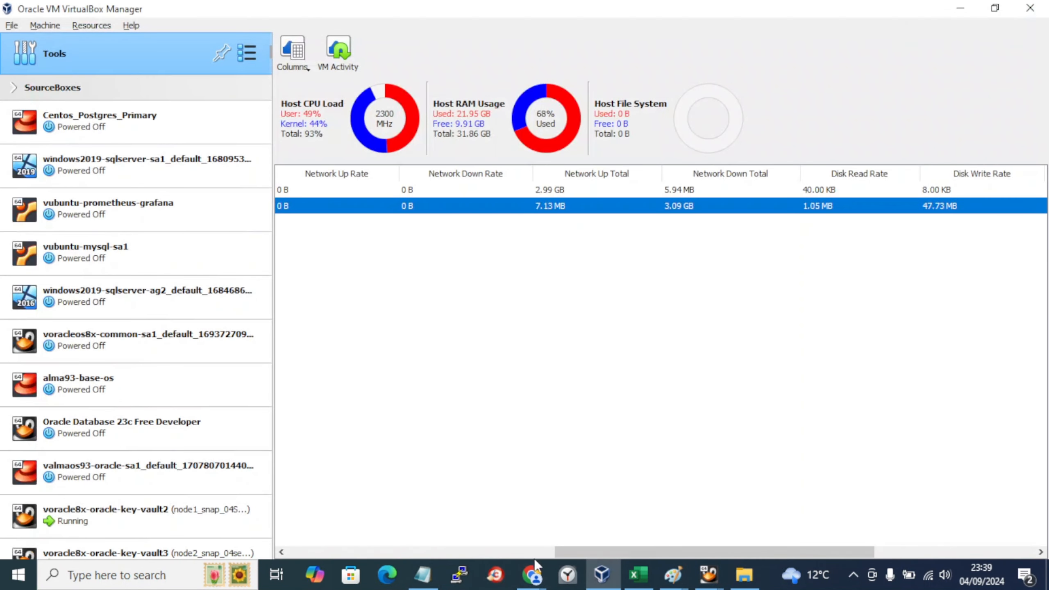
pyautogui.moveTo(532, 574)
pyautogui.click(875, 508)
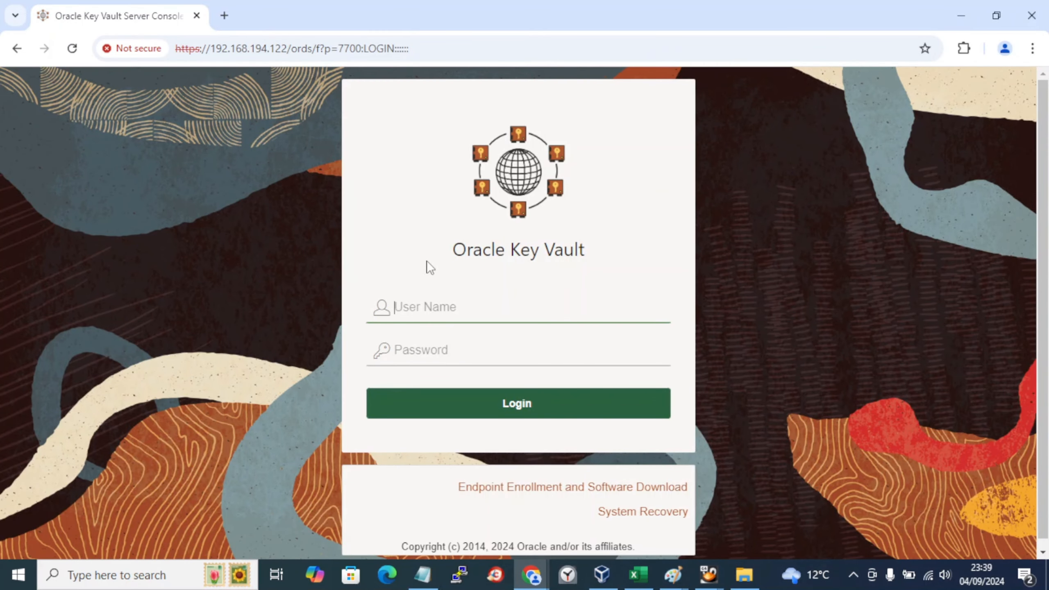
pyautogui.write('admin')
pyautogui.press('Tab')
pyautogui.write('•')
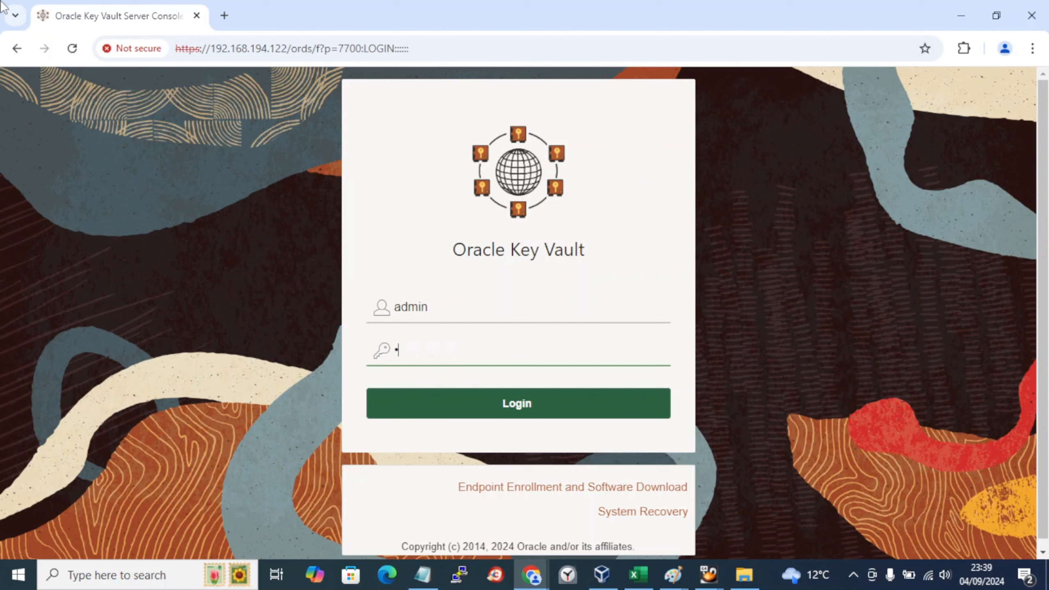
pyautogui.press('BackSpace')
pyautogui.press('BackSpace')
pyautogui.write('•')
pyautogui.press('Return')
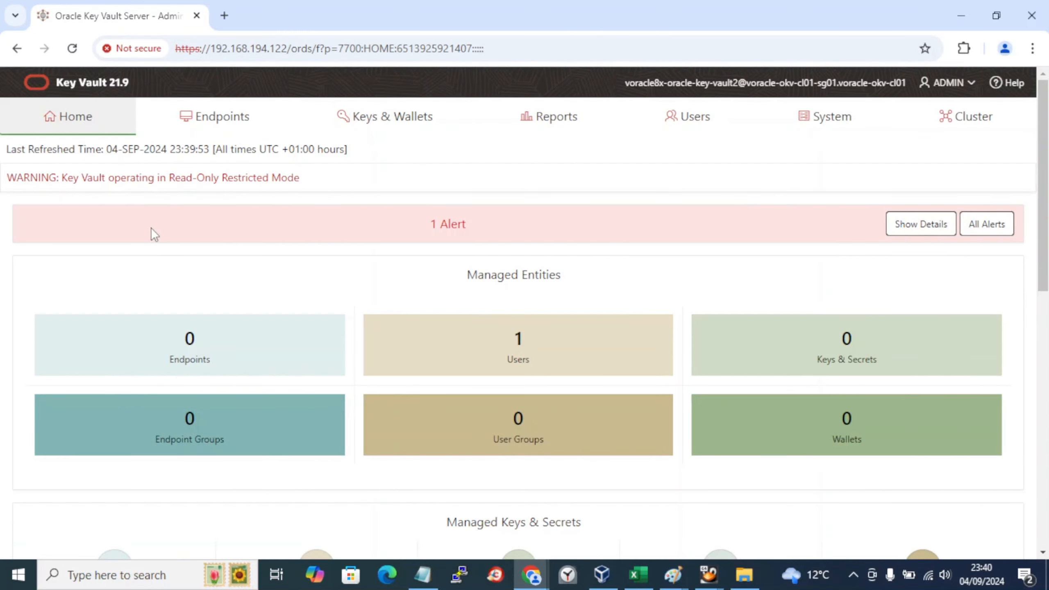
# Step: Note the Read-Only Restricted Mode warning and open Cluster Details, where node 2 shows PAIRING
pyautogui.moveTo(160, 178); pyautogui.dragTo(298, 173)
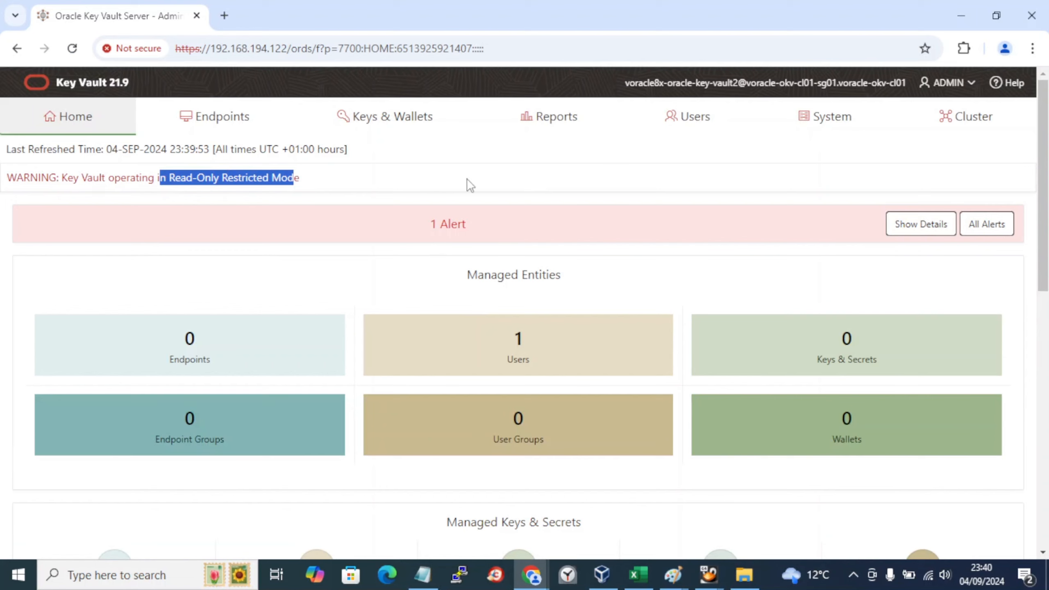
pyautogui.click(951, 131)
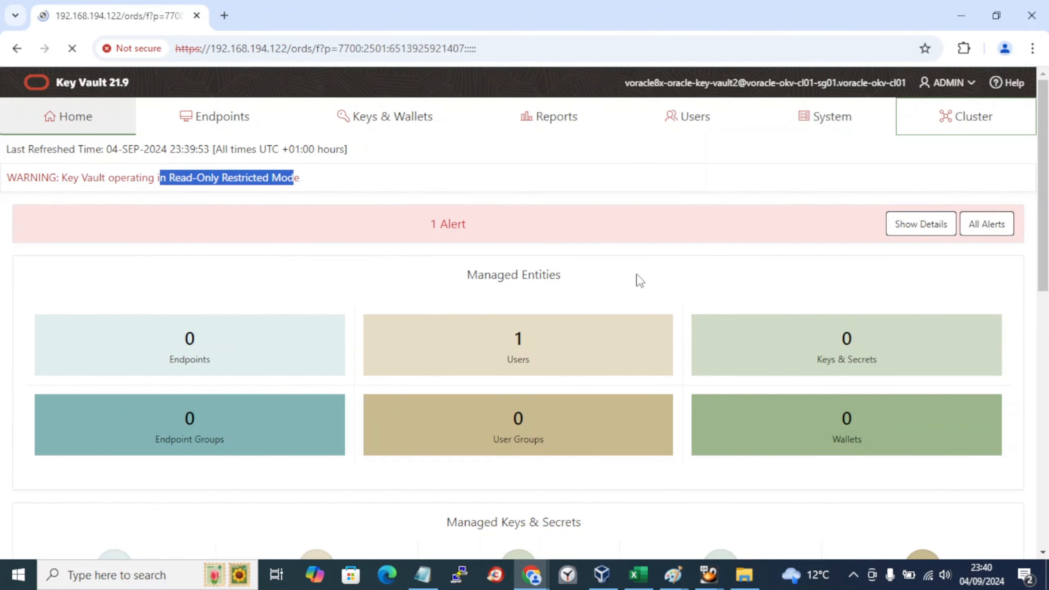
pyautogui.scroll(-4, 640, 280)
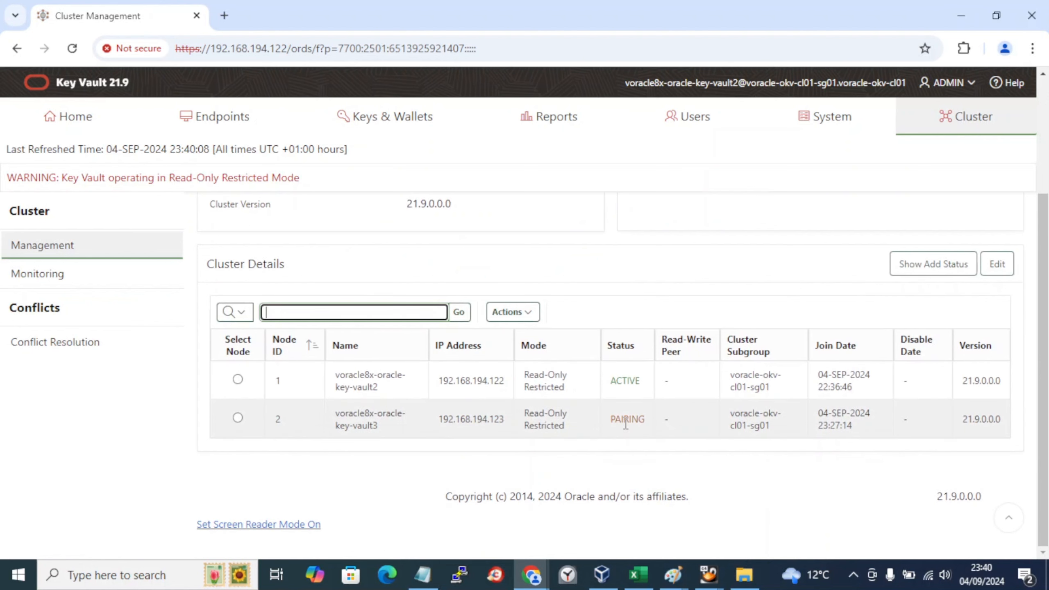
pyautogui.hotkey('alt', 'Tab')
pyautogui.hotkey('alt', 'Tab')
pyautogui.hotkey('alt', 'Tab')
pyautogui.hotkey('alt', 'Tab')
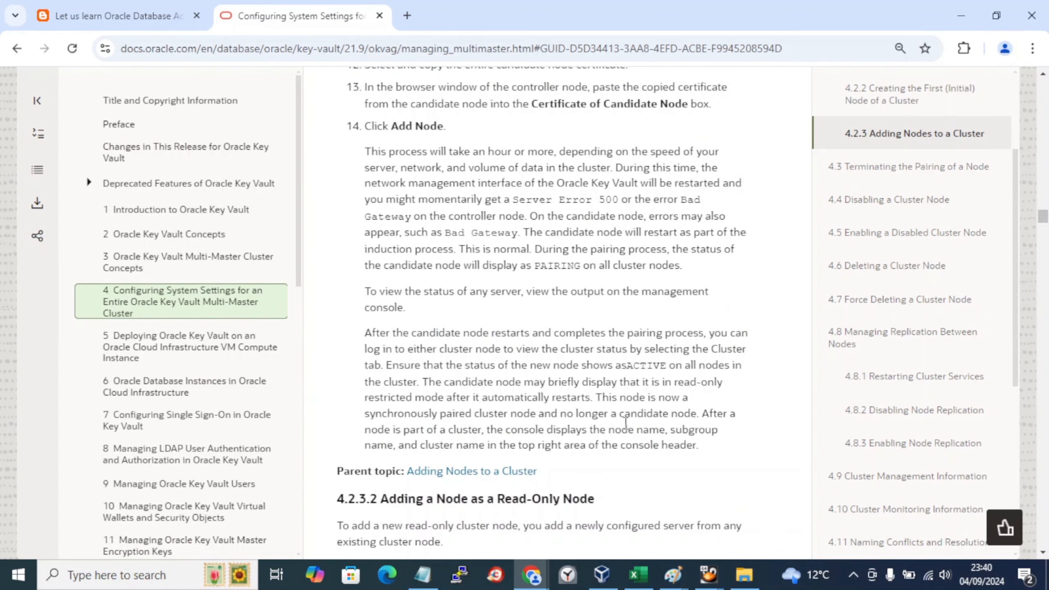
# Step: Highlight the docs passages saying a candidate node shows PAIRING until inducted, then ACTIVE
pyautogui.moveTo(377, 333); pyautogui.dragTo(463, 332)
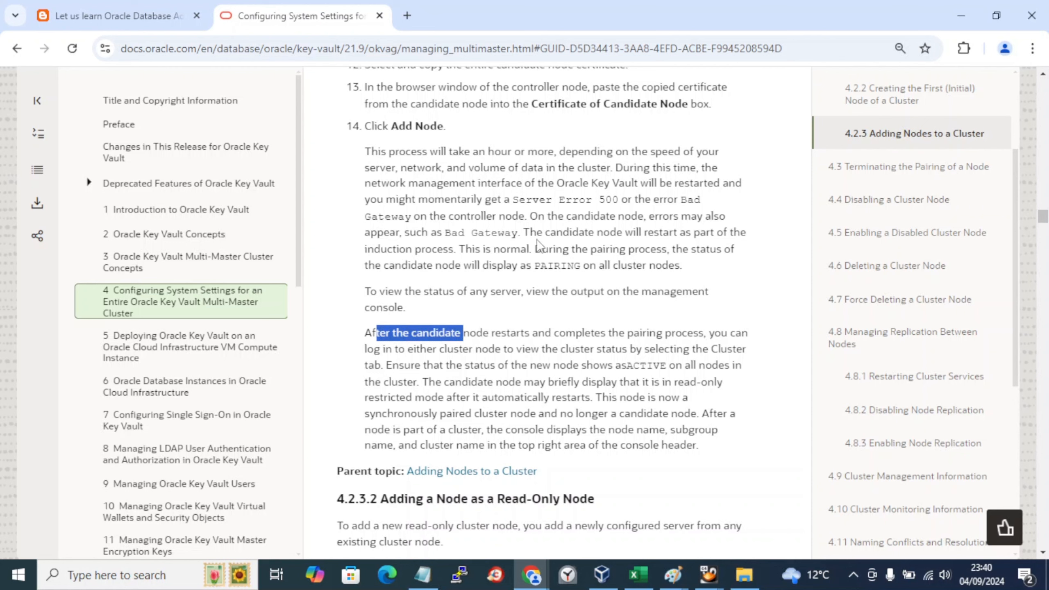
pyautogui.moveTo(466, 250); pyautogui.dragTo(707, 273)
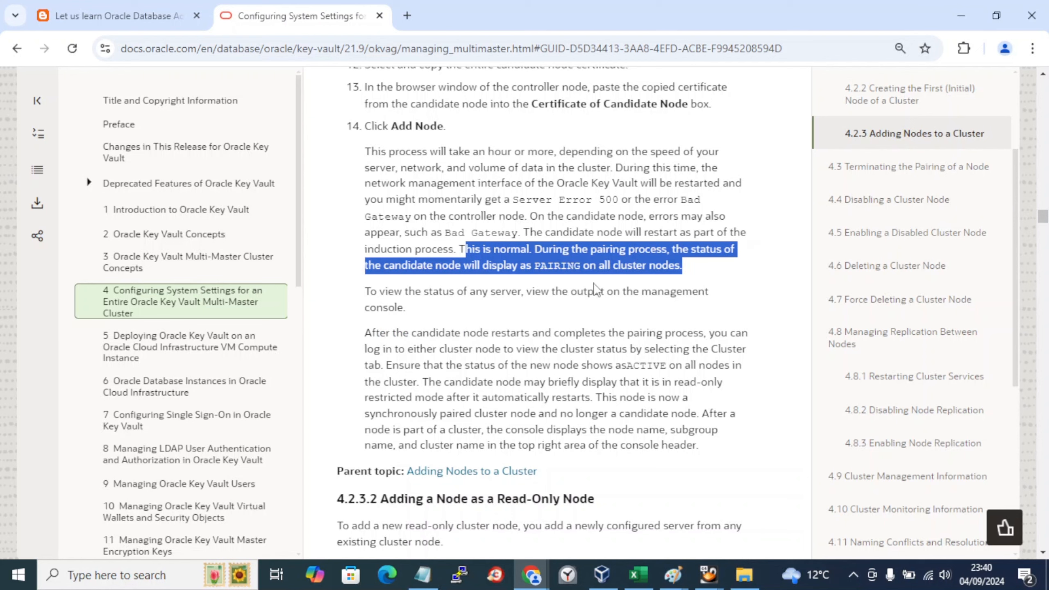
pyautogui.hotkey('alt', 'Tab')
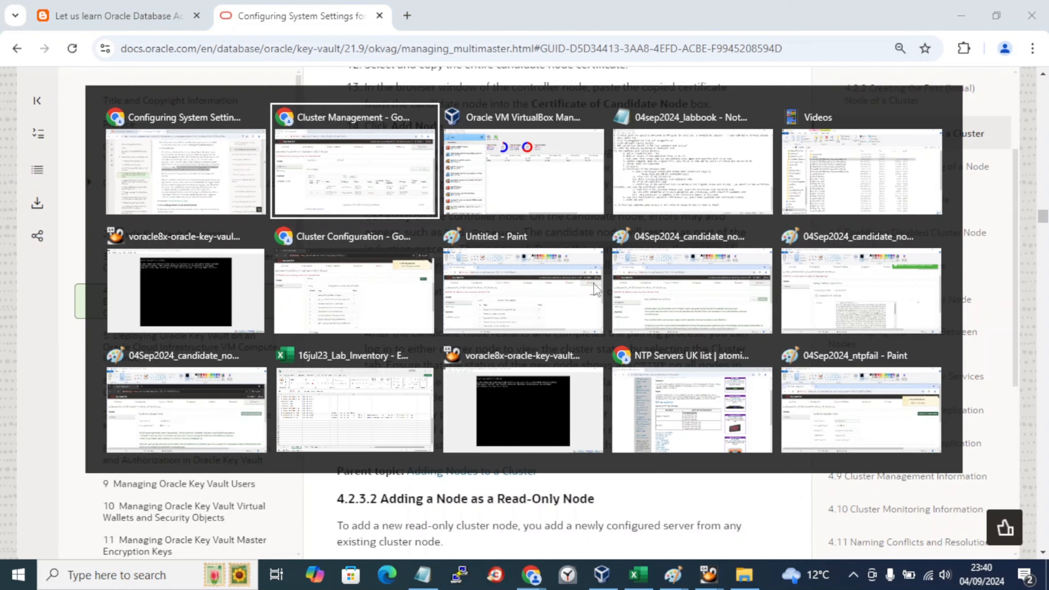
pyautogui.hotkey('alt', 'Tab')
pyautogui.hotkey('alt', 'Tab')
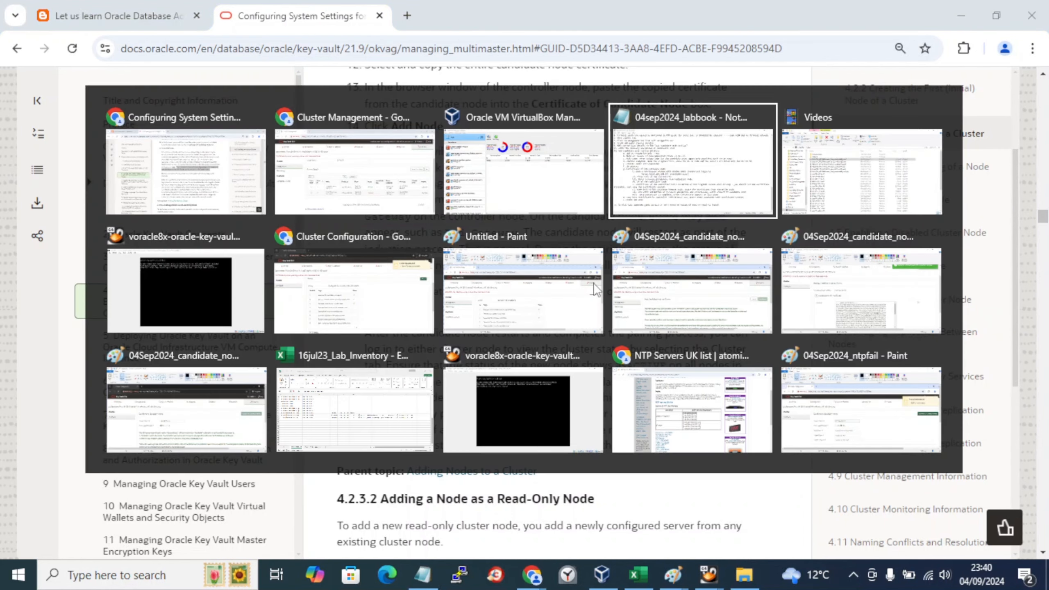
pyautogui.hotkey('alt', 'Tab')
# Step: Paste the VirtualBox Manager screenshot into a new Paint canvas and abandon the save
pyautogui.hotkey('alt', 'Tab')
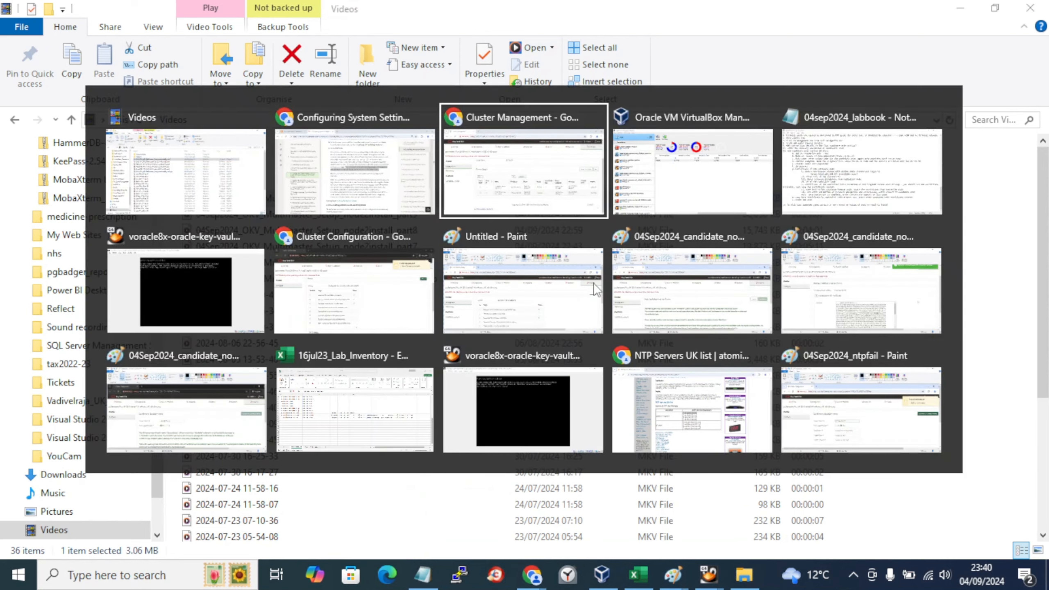
pyautogui.hotkey('alt', 'Tab')
pyautogui.hotkey('alt', 'Tab')
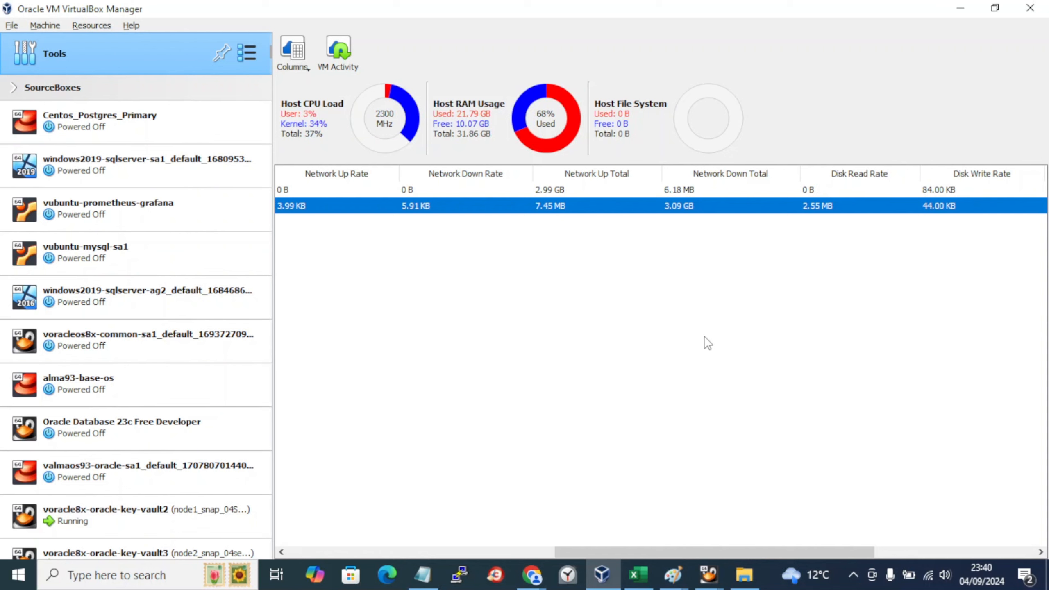
pyautogui.moveTo(674, 575)
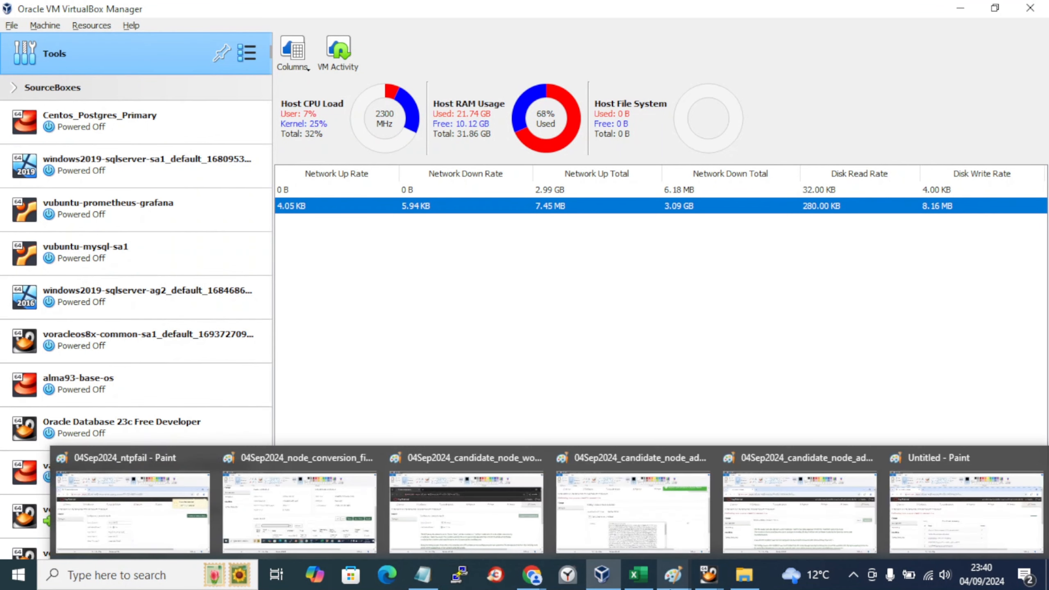
pyautogui.click(993, 520)
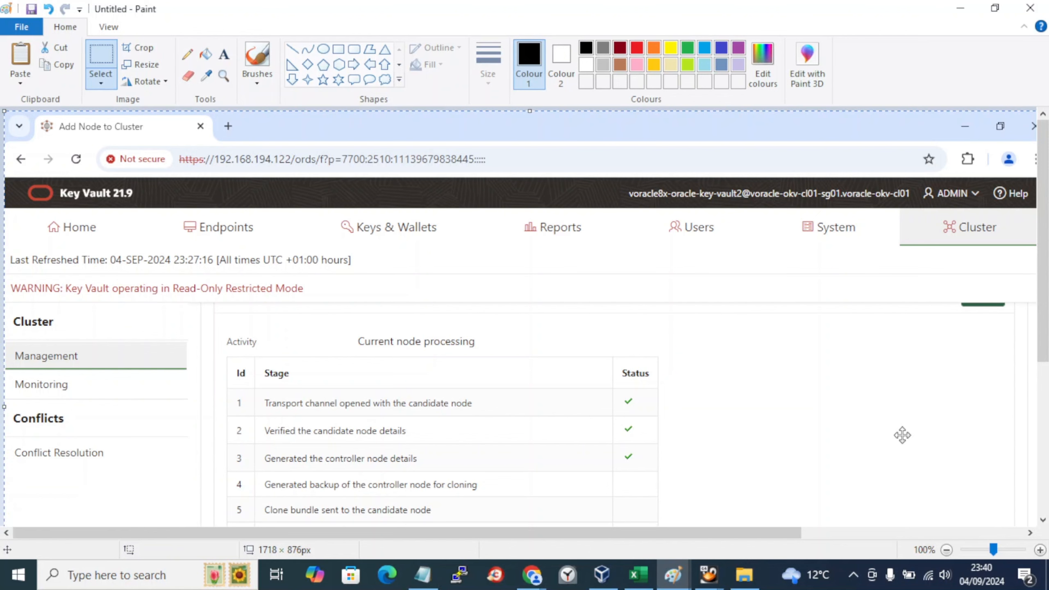
pyautogui.press('super+r')
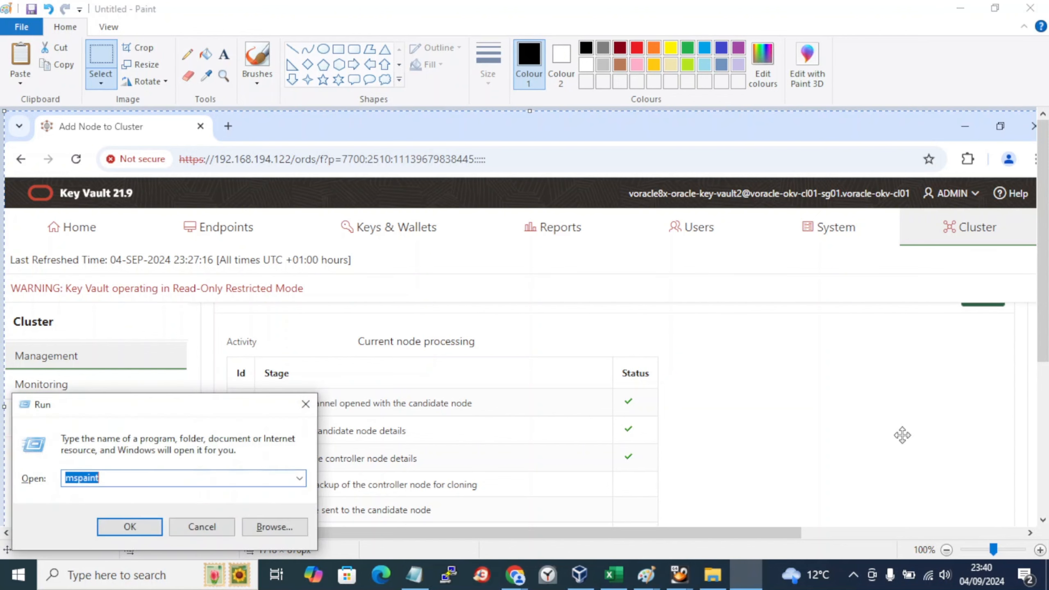
pyautogui.press('Return')
pyautogui.hotkey('ctrl', 'v')
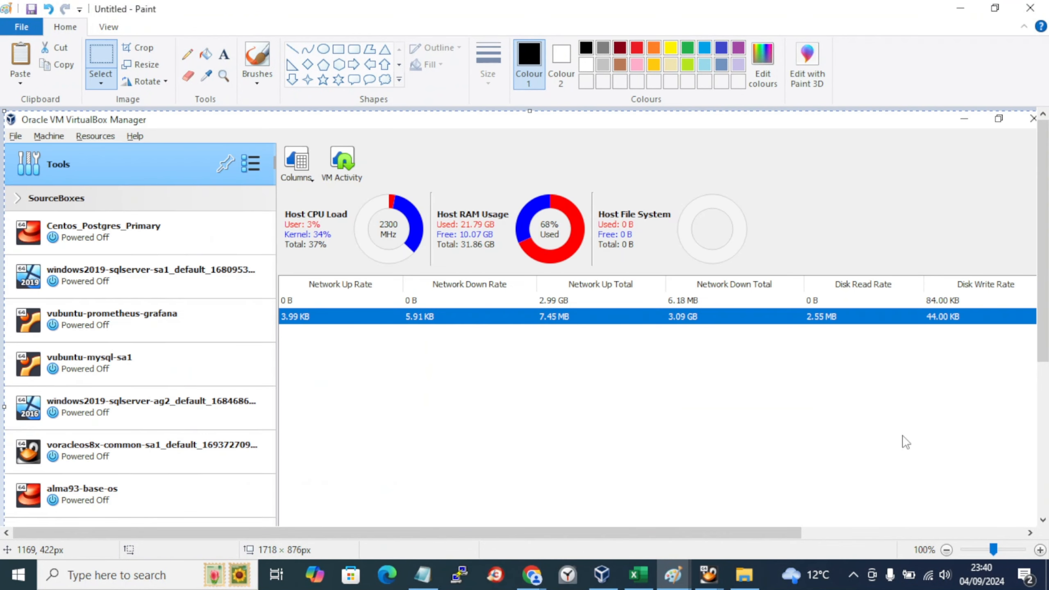
pyautogui.hotkey('ctrl', 's')
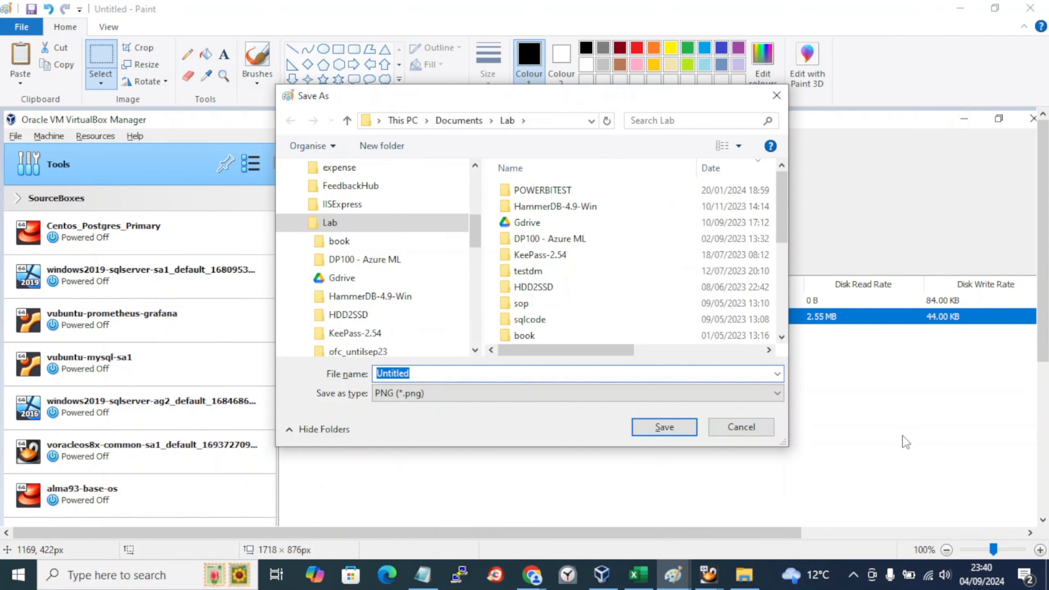
pyautogui.write('04se')
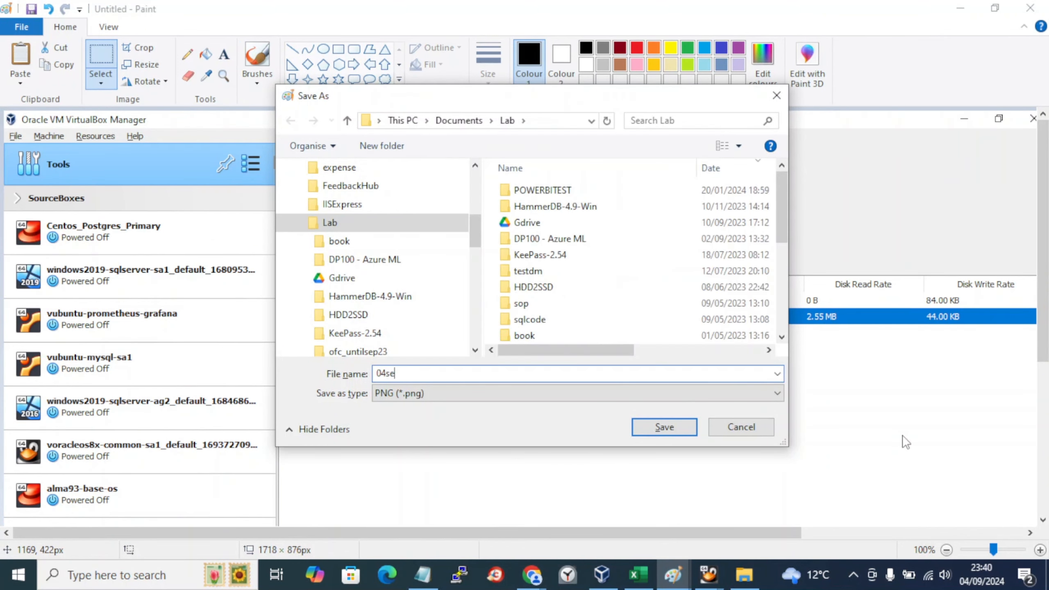
pyautogui.press('Return')
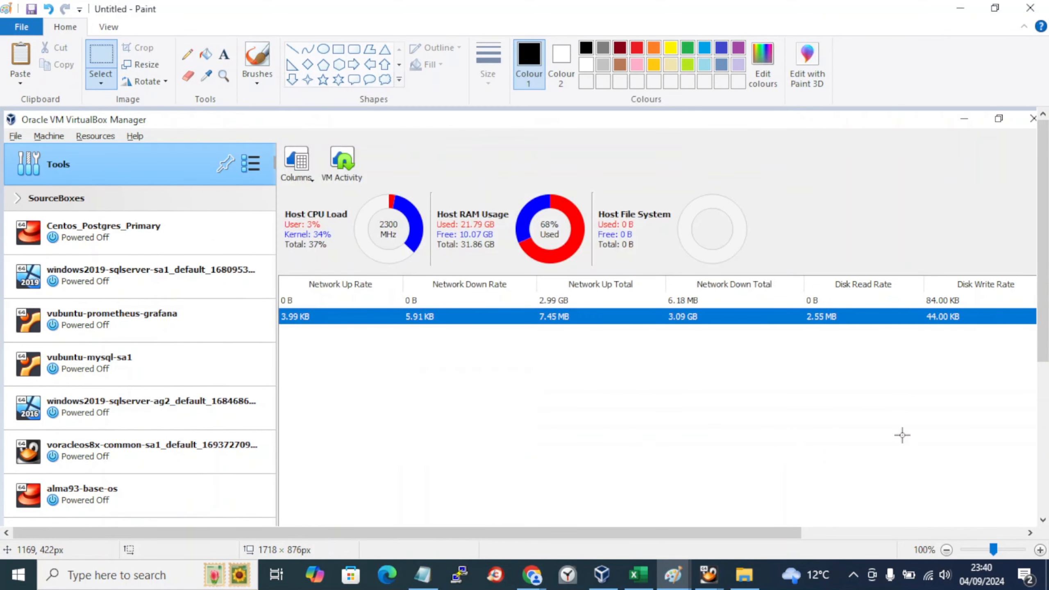
pyautogui.hotkey('alt', 'Tab')
pyautogui.hotkey('alt', 'Tab')
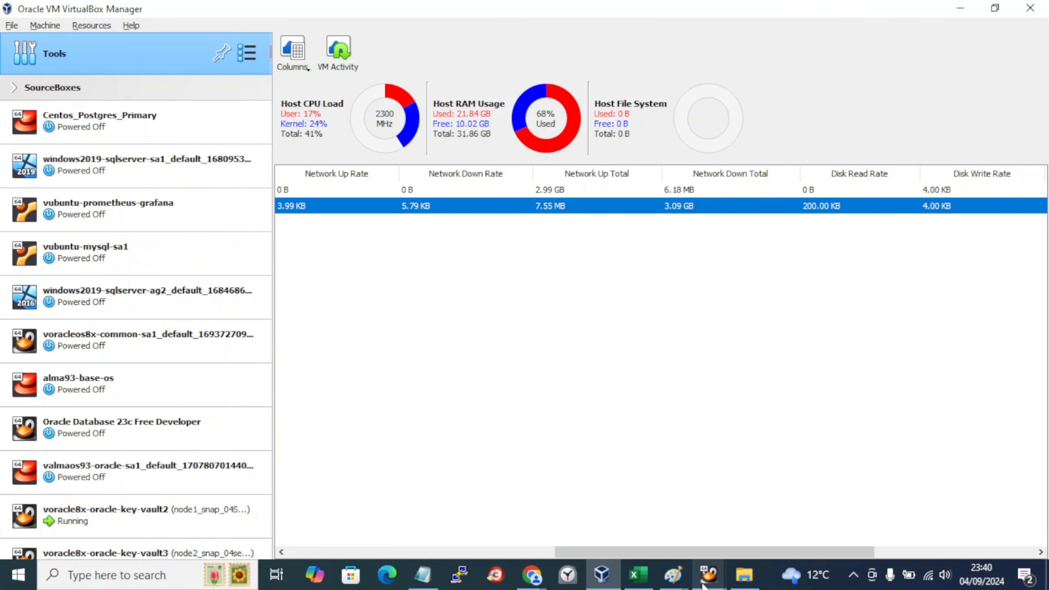
# Step: Paste a screenshot of the cluster page (node 1 ACTIVE, node 2 PAIRING) into a new Paint canvas
pyautogui.moveTo(692, 585)
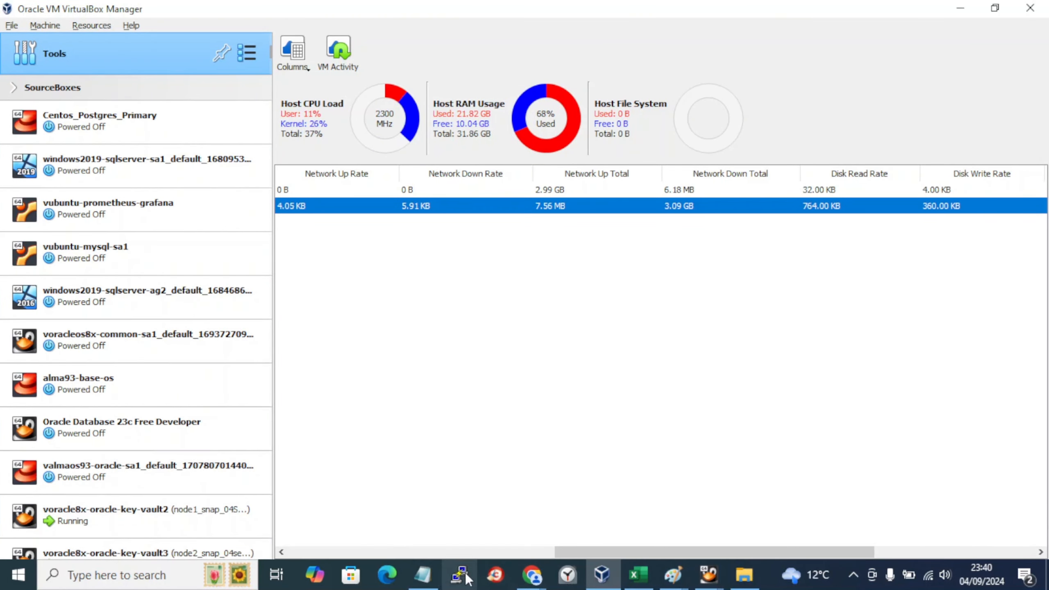
pyautogui.moveTo(532, 577)
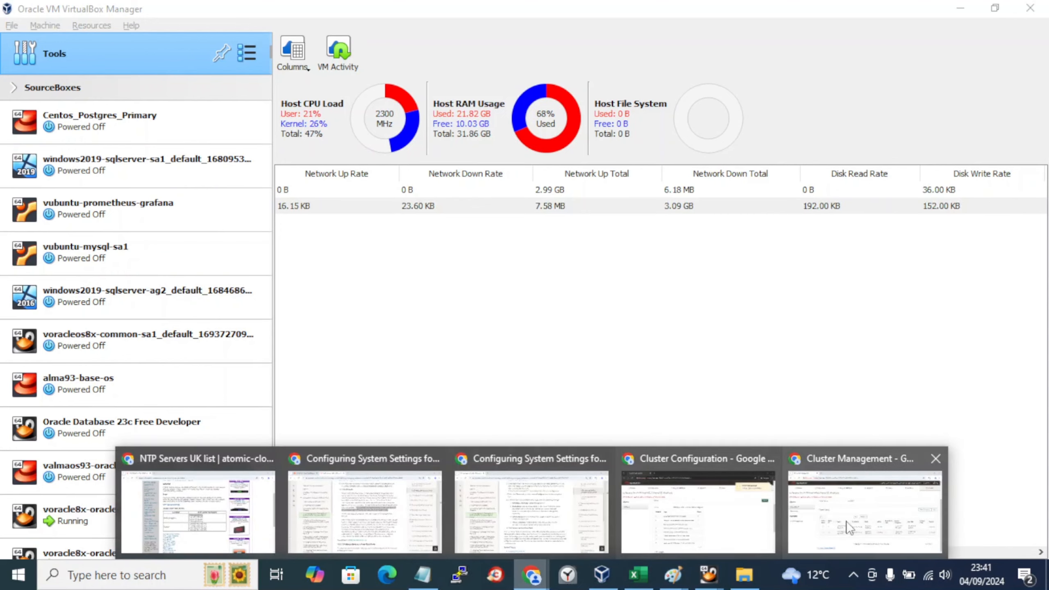
pyautogui.click(880, 526)
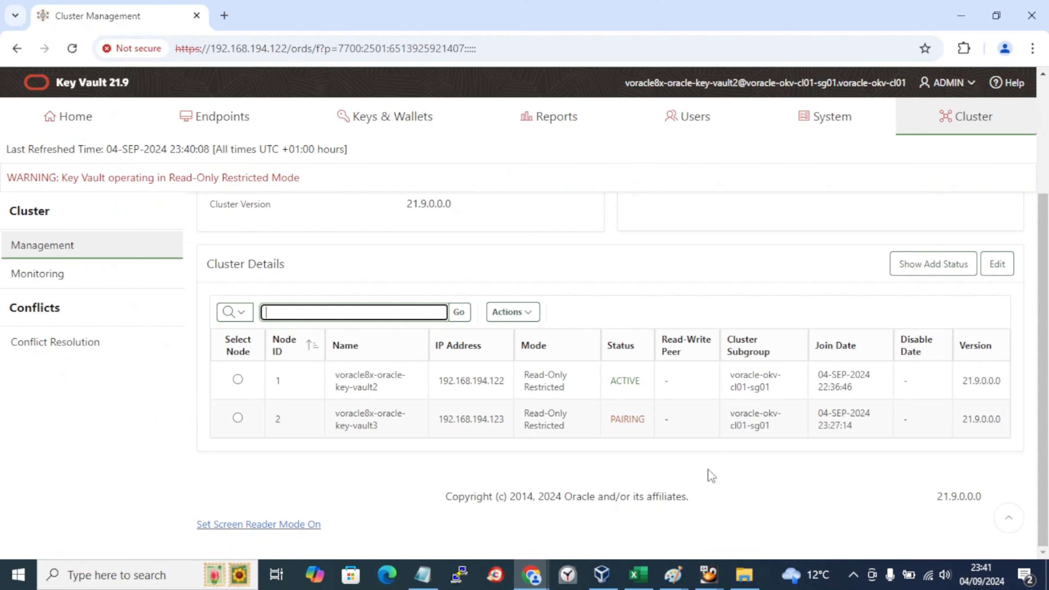
pyautogui.press('super+r')
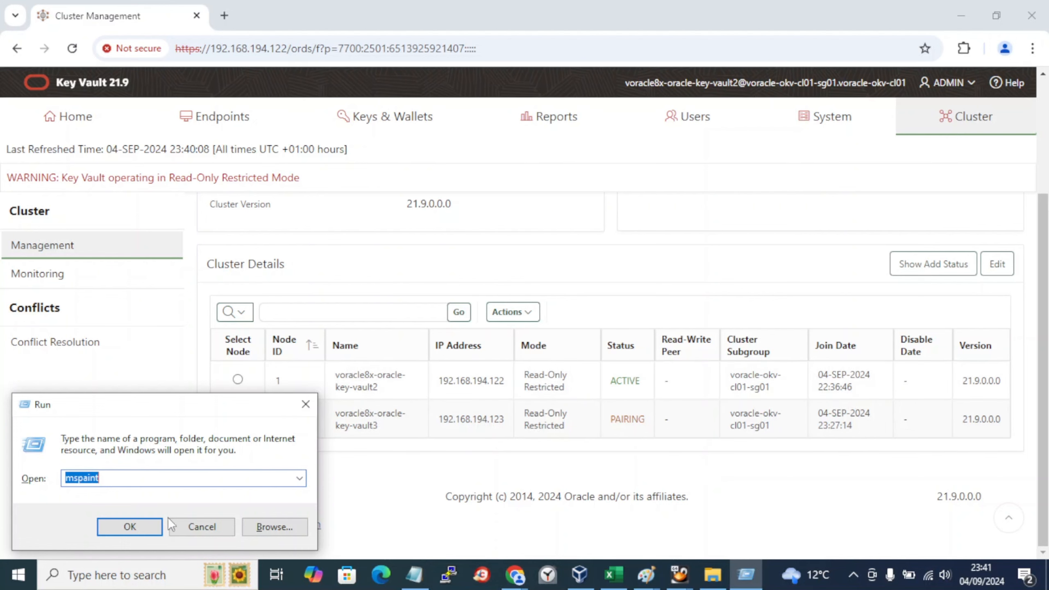
pyautogui.click(139, 527)
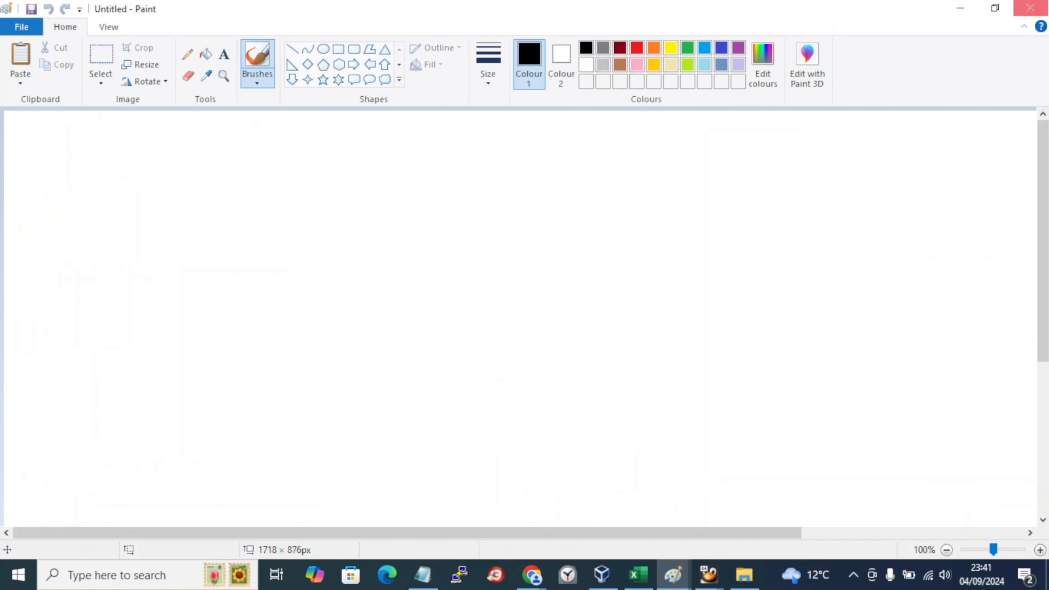
pyautogui.click(961, 8)
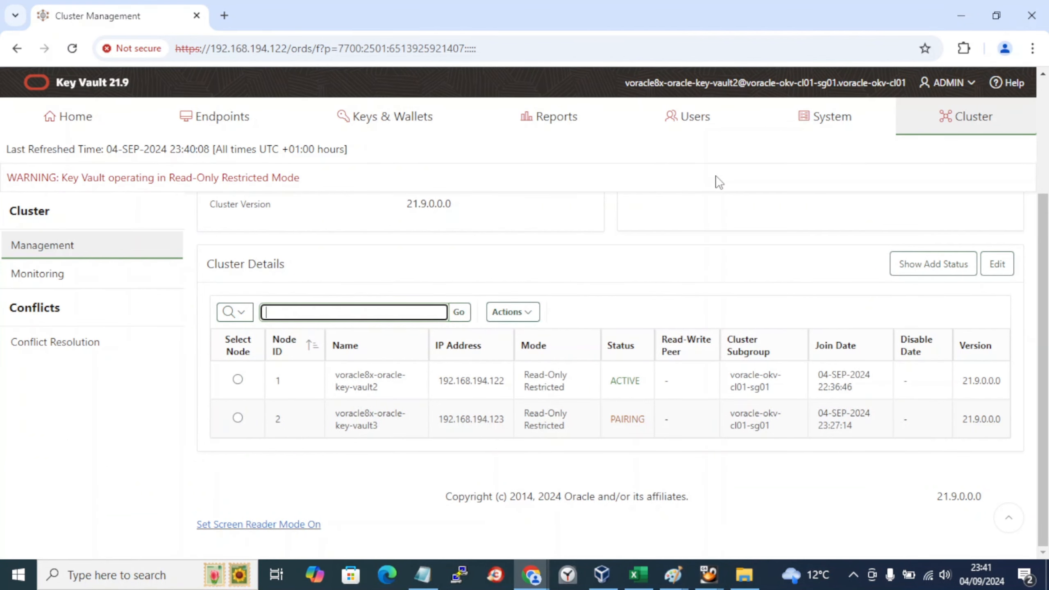
pyautogui.hotkey('alt', 'Tab')
pyautogui.hotkey('ctrl', 'v')
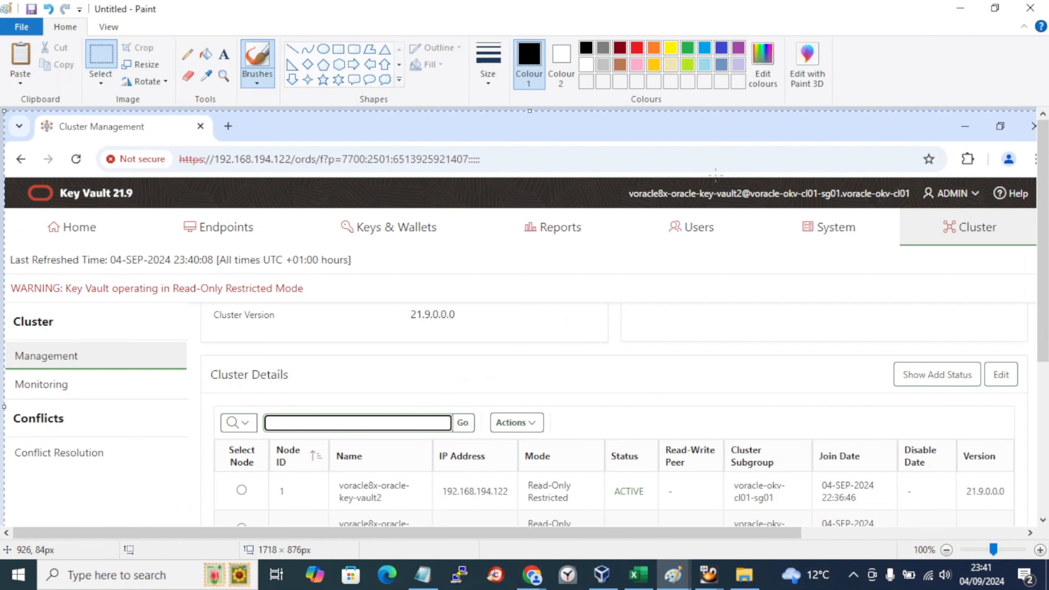
pyautogui.scroll(-3, 716, 176)
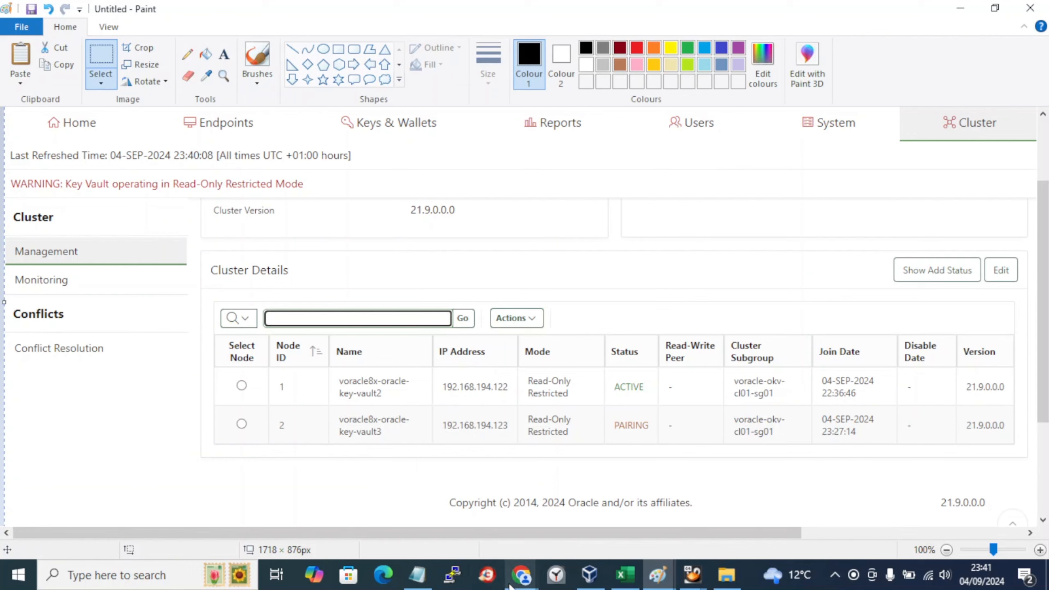
pyautogui.click(522, 575)
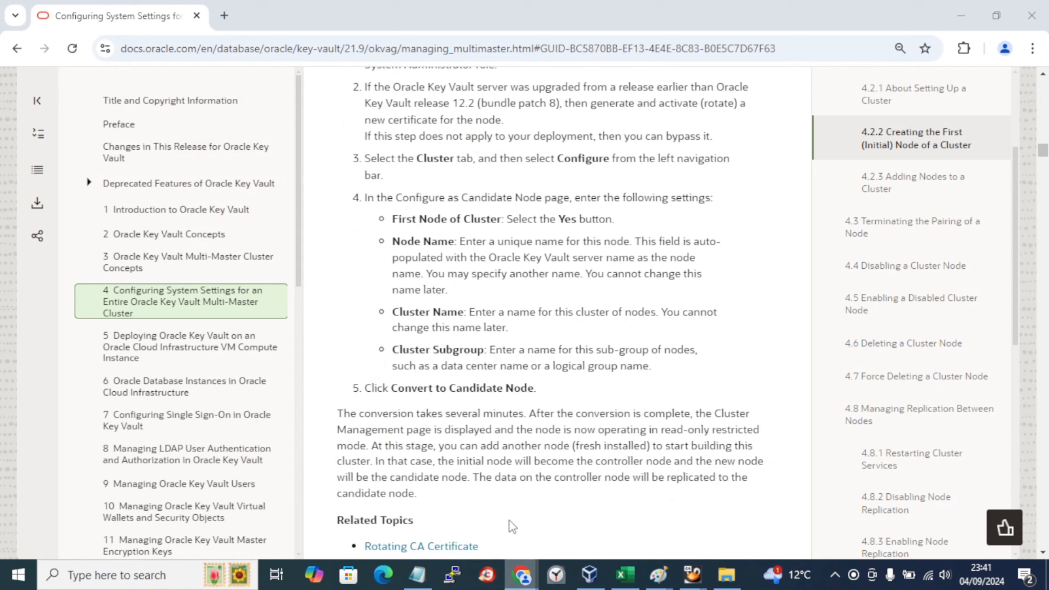
pyautogui.click(526, 524)
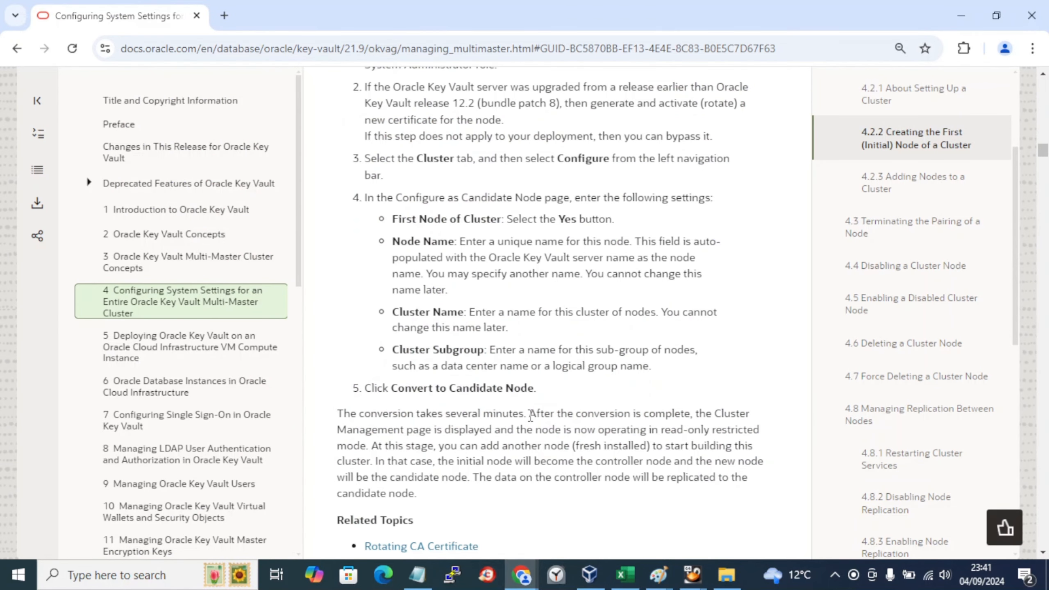
# Step: Scroll to section 4.2.3.1 step 14 and highlight the sentence requiring ACTIVE on all nodes
pyautogui.scroll(-4, 531, 415)
pyautogui.scroll(6, 530, 418)
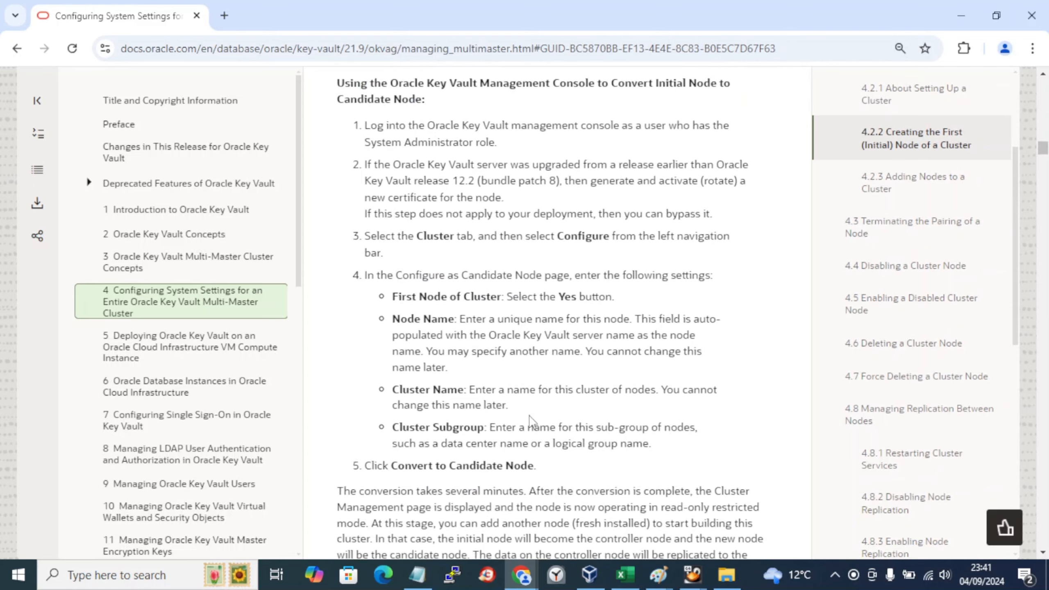
pyautogui.scroll(-12, 530, 417)
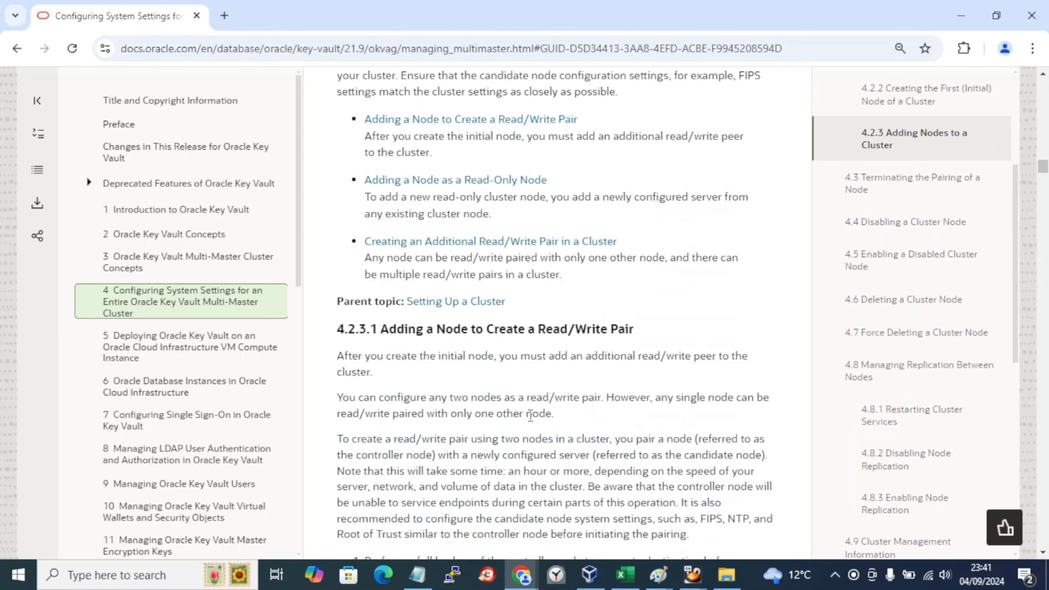
pyautogui.scroll(-20, 531, 416)
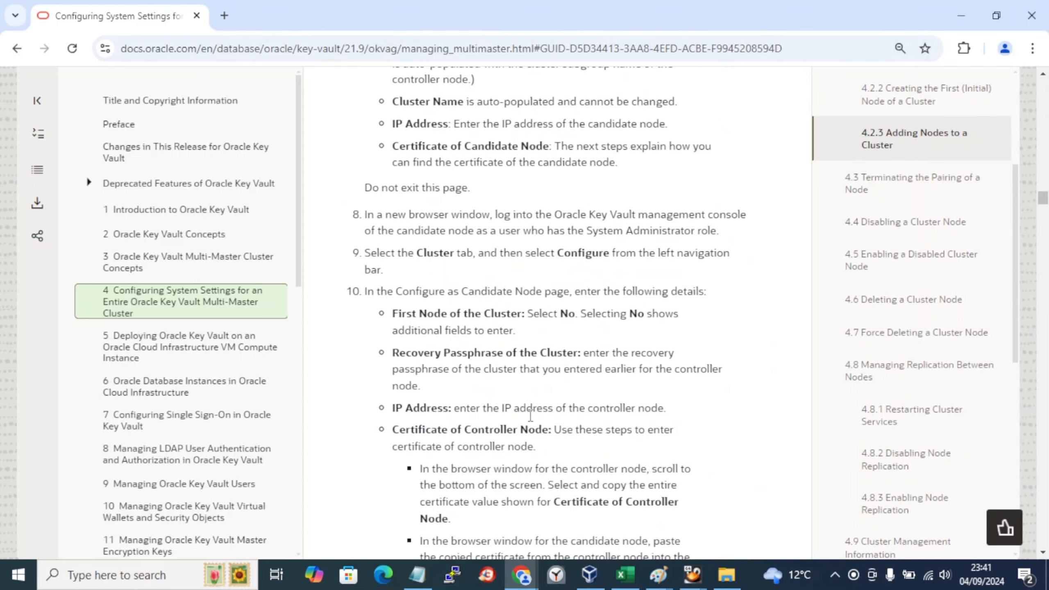
pyautogui.scroll(-15, 530, 416)
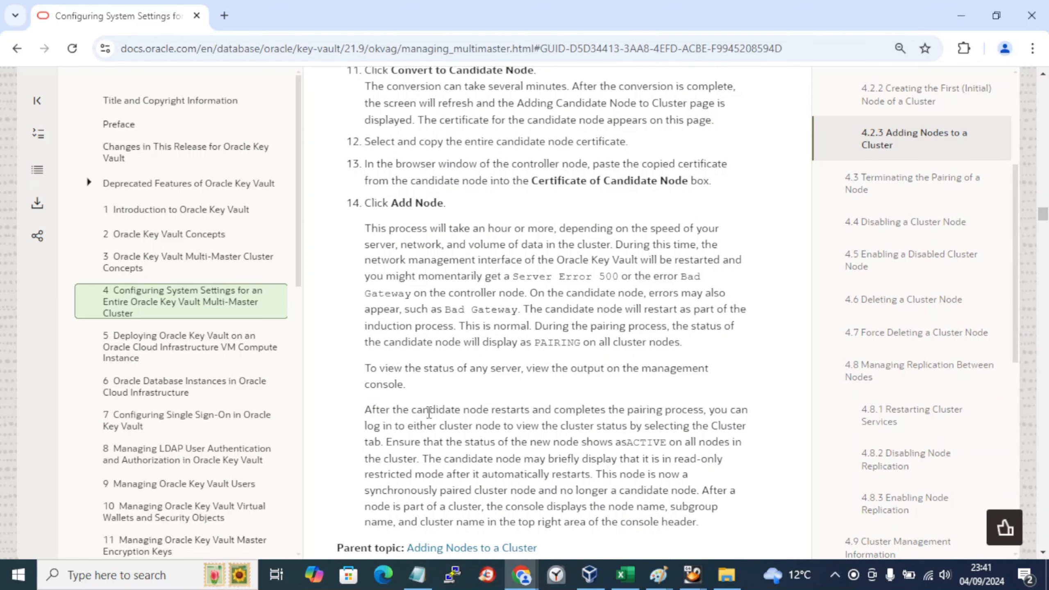
pyautogui.moveTo(429, 410); pyautogui.dragTo(737, 413)
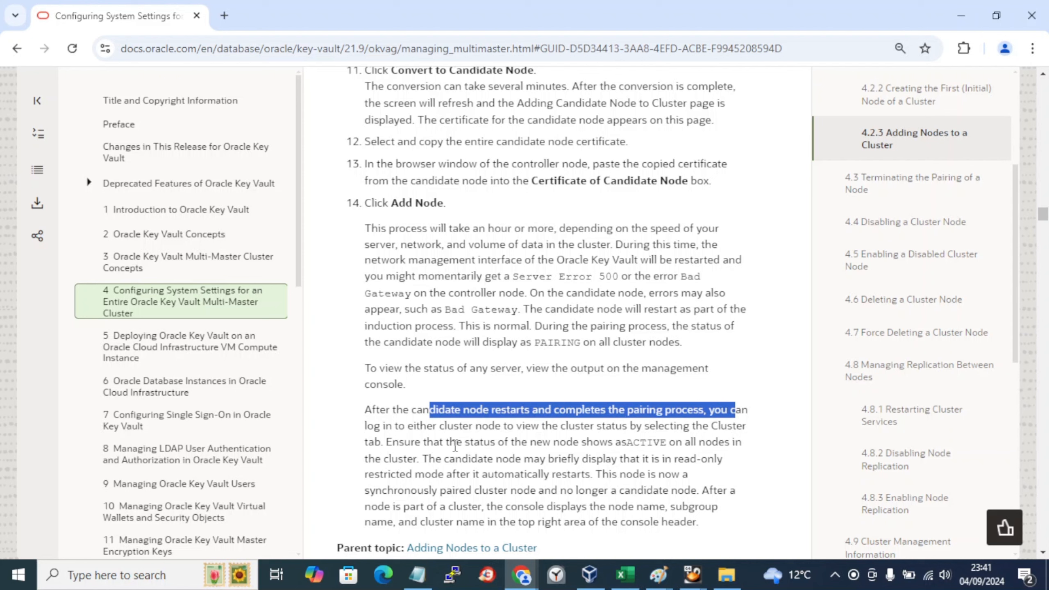
pyautogui.moveTo(457, 446); pyautogui.dragTo(661, 448)
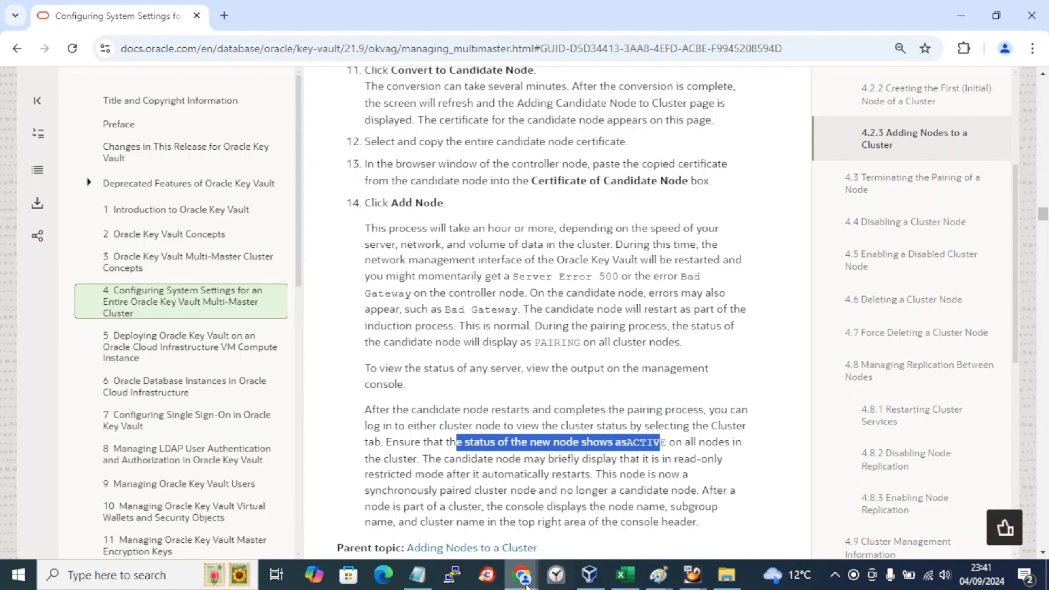
# Step: Check the key-vault3 VM console, then the candidate node's Server Error 500 page
pyautogui.moveTo(684, 581)
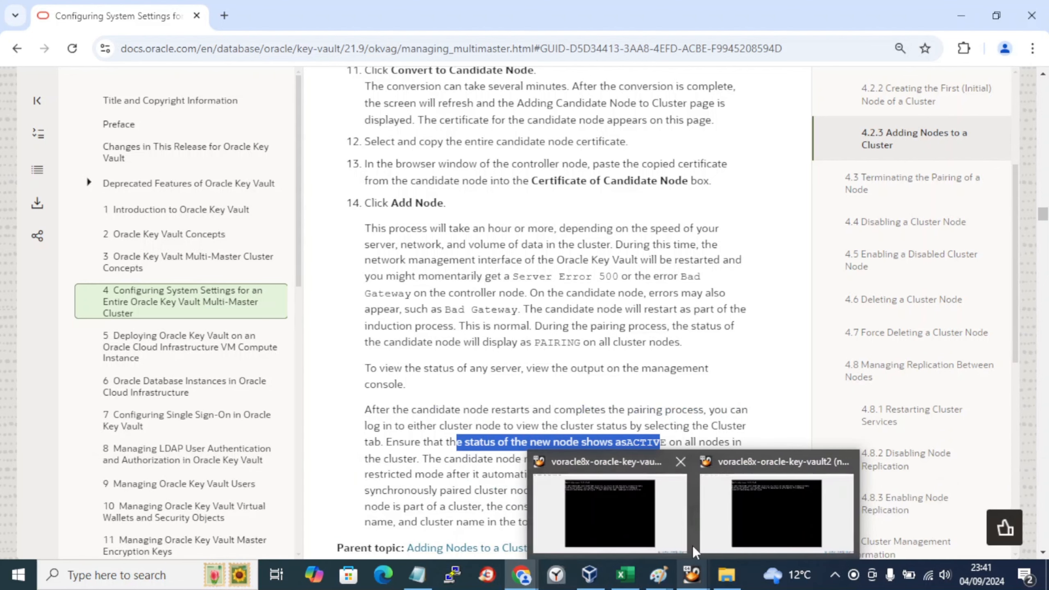
pyautogui.click(642, 498)
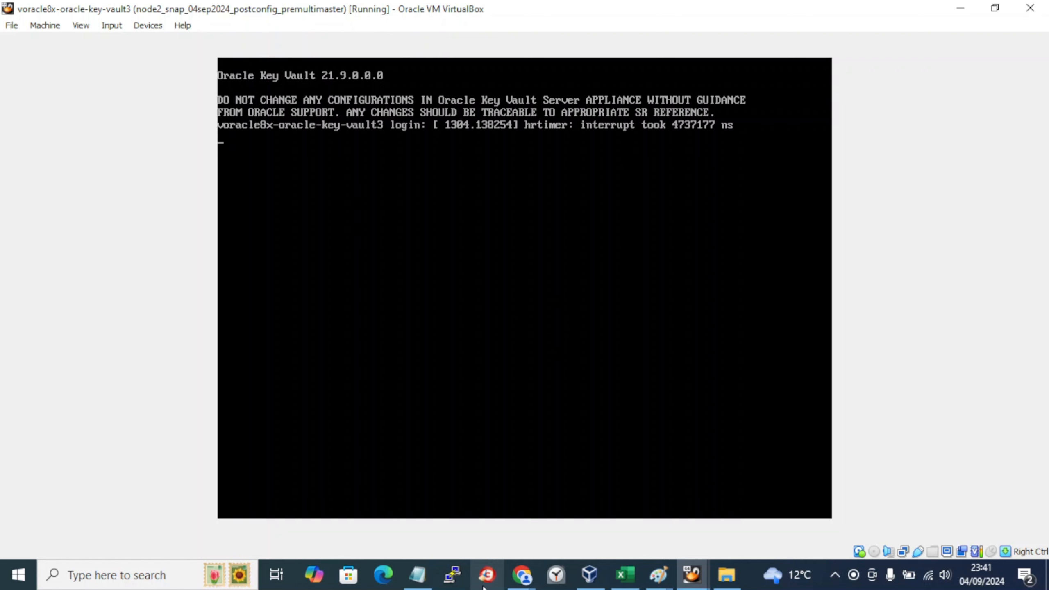
pyautogui.moveTo(522, 584)
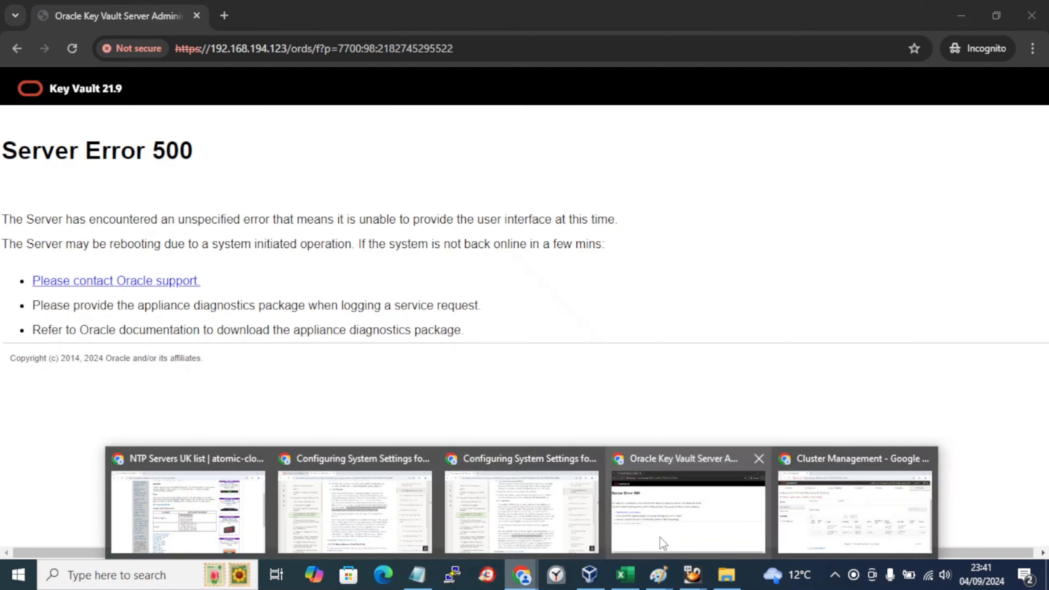
pyautogui.click(648, 523)
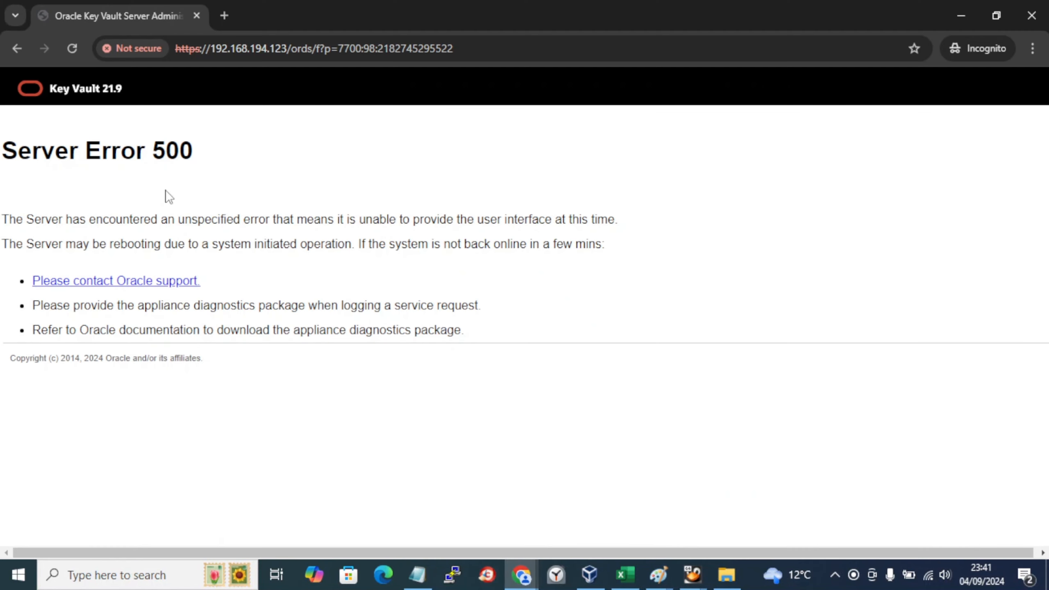
# Step: Confirm both key-vault VMs are running, review their disk totals, and view the key-vault3 console
pyautogui.click(591, 583)
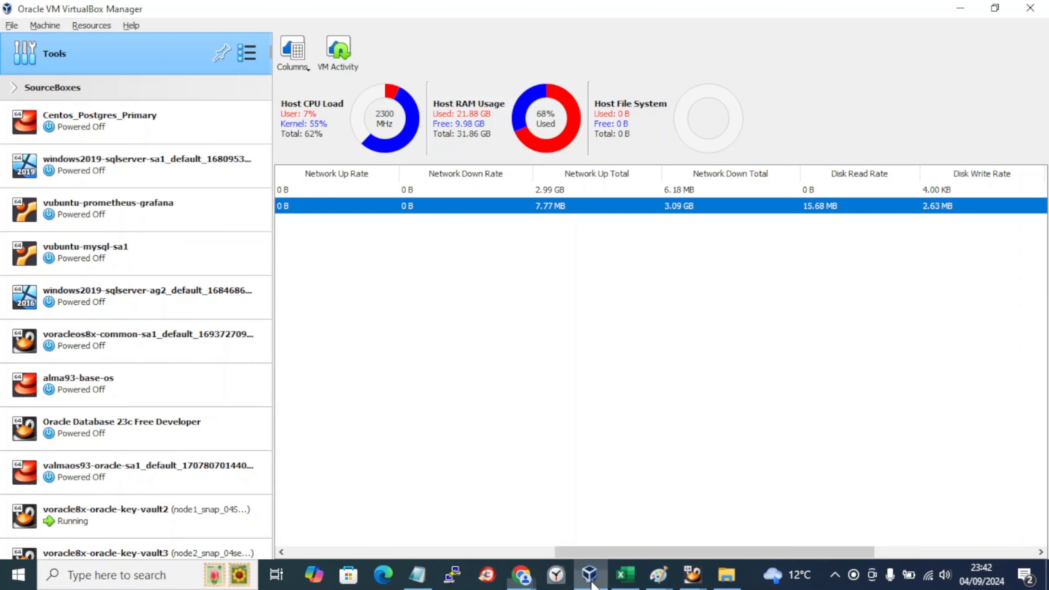
pyautogui.scroll(-1, 221, 470)
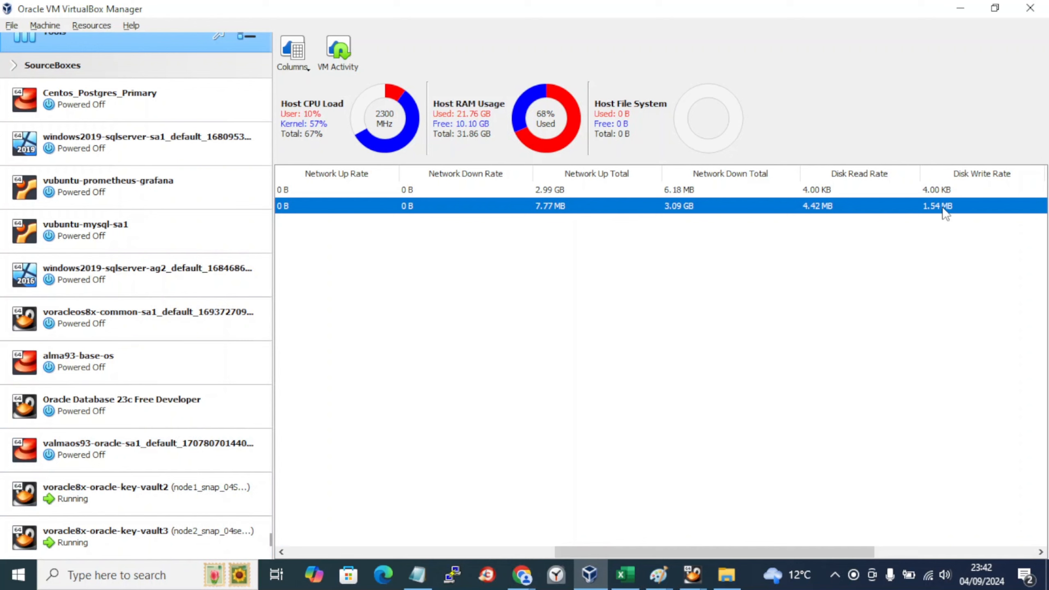
pyautogui.moveTo(576, 552); pyautogui.dragTo(738, 556)
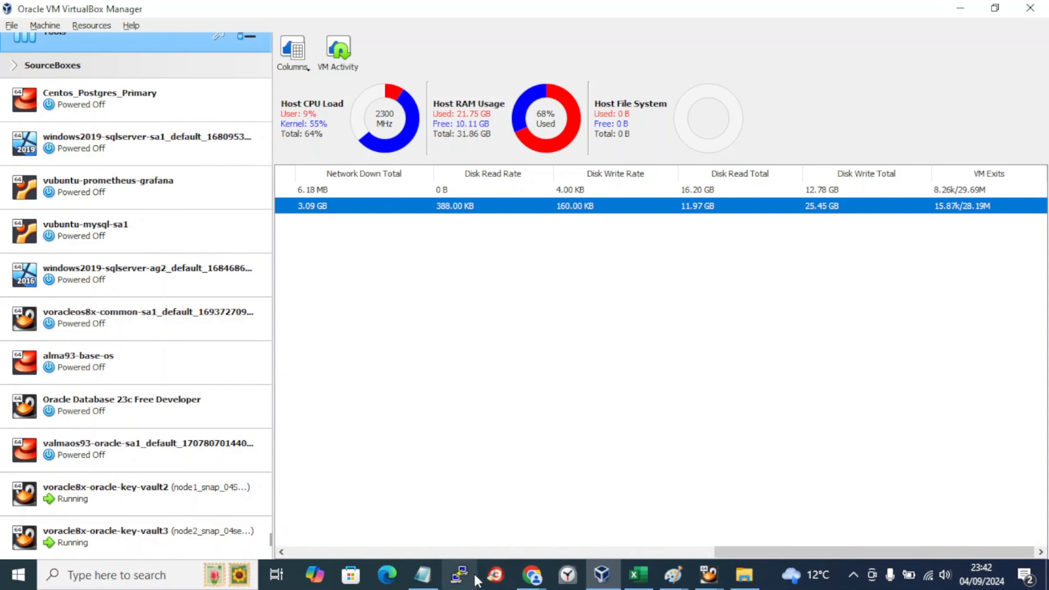
pyautogui.click(708, 576)
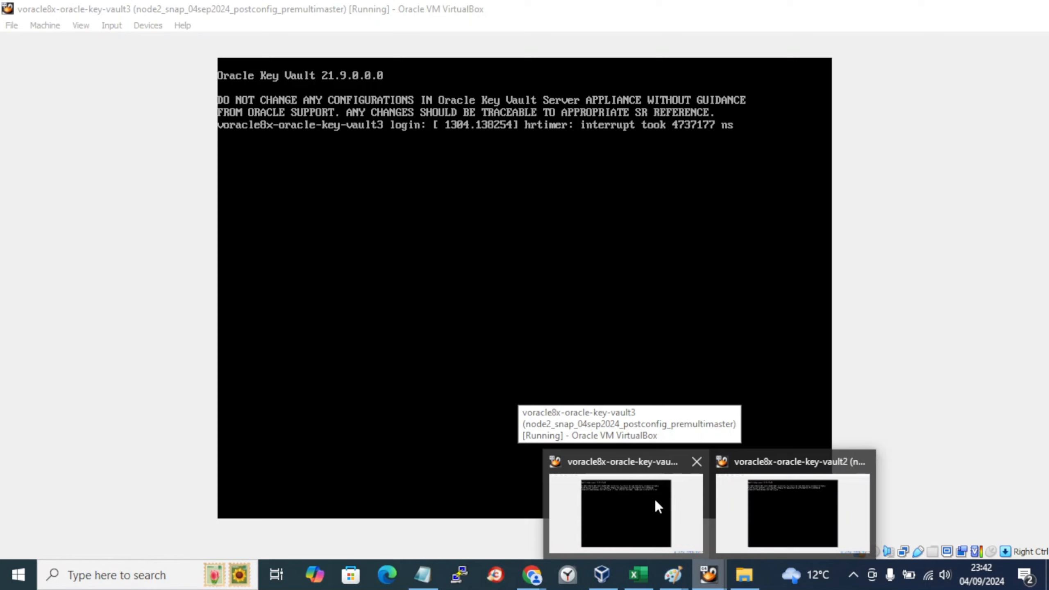
pyautogui.click(654, 497)
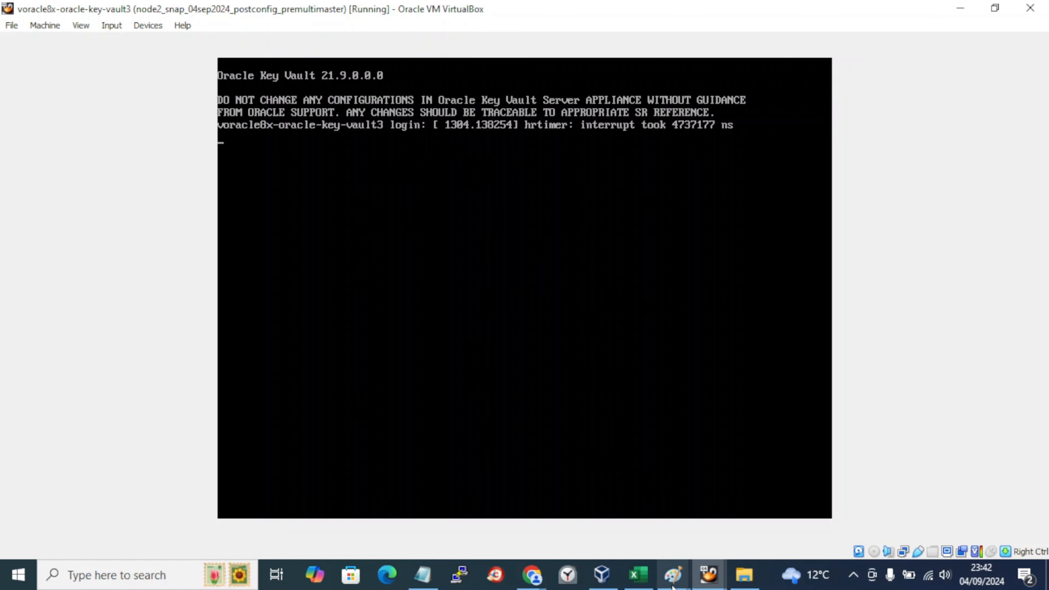
# Step: Glance at the lab-book notes, then return to the Add Node documentation
pyautogui.click(422, 575)
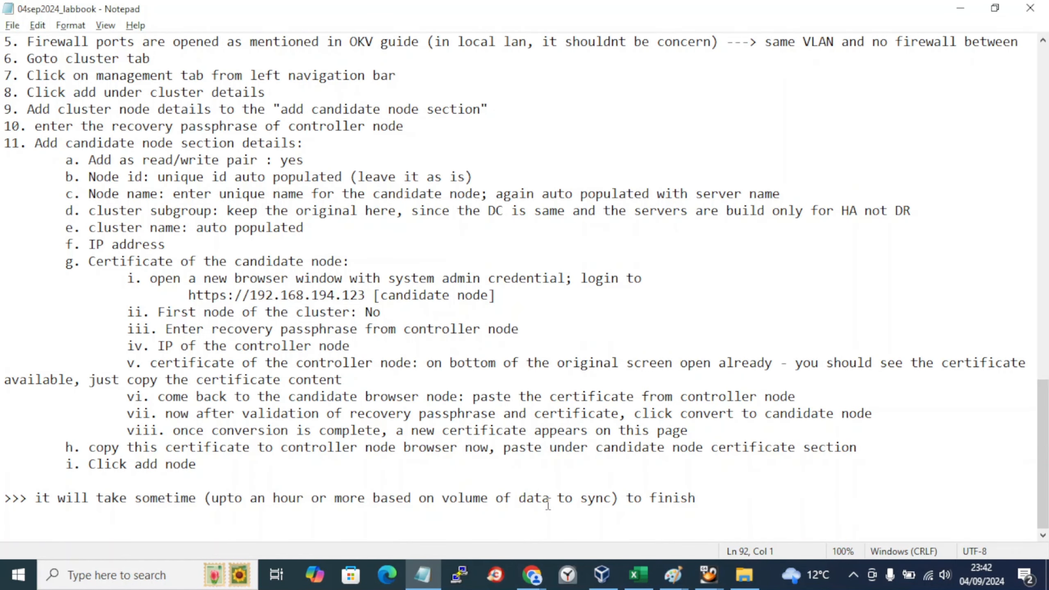
pyautogui.click(545, 579)
pyautogui.click(608, 506)
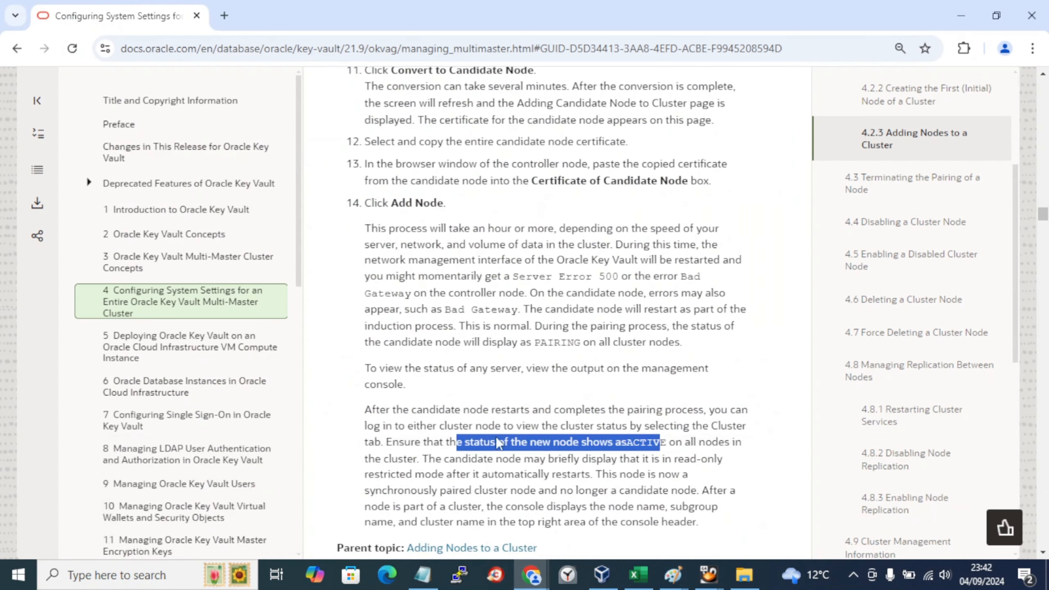
# Step: Scroll the Add Node guide, then switch to the Key Vault Cluster Management window
pyautogui.scroll(-2, 447, 496)
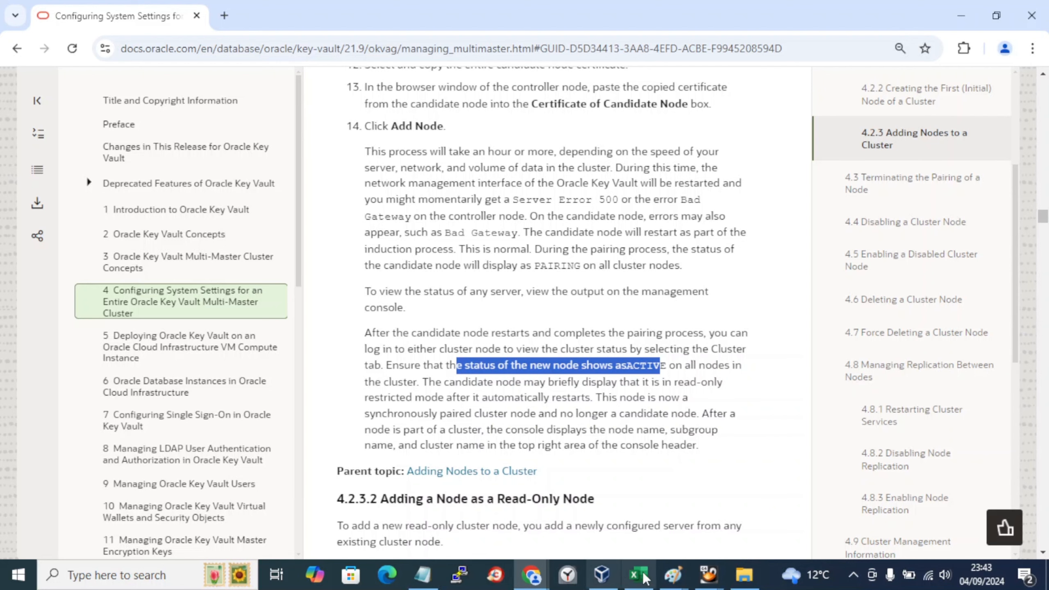
pyautogui.click(524, 579)
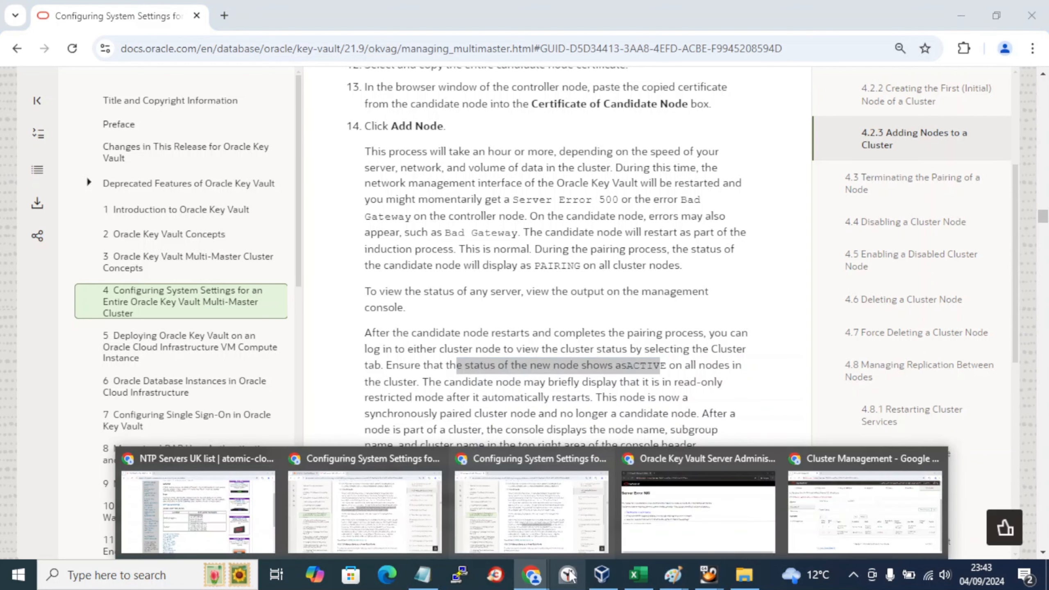
pyautogui.click(708, 397)
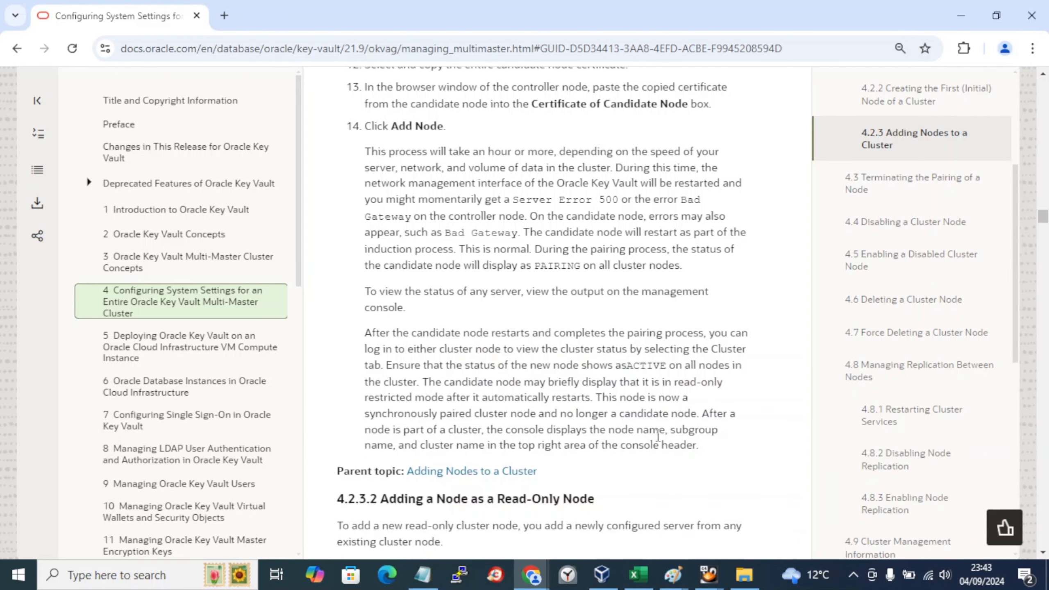
pyautogui.click(544, 578)
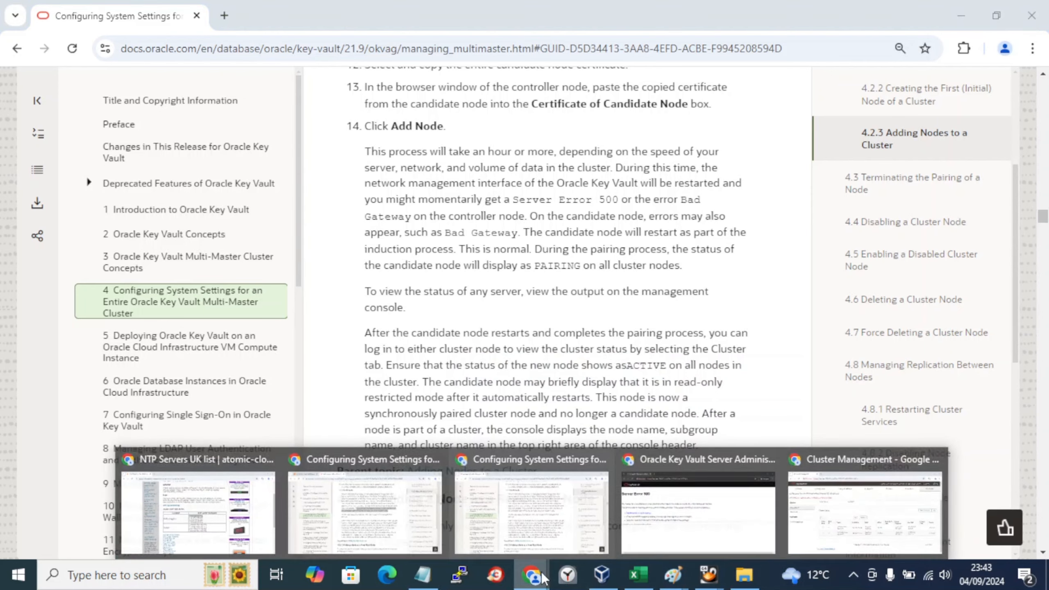
pyautogui.click(825, 512)
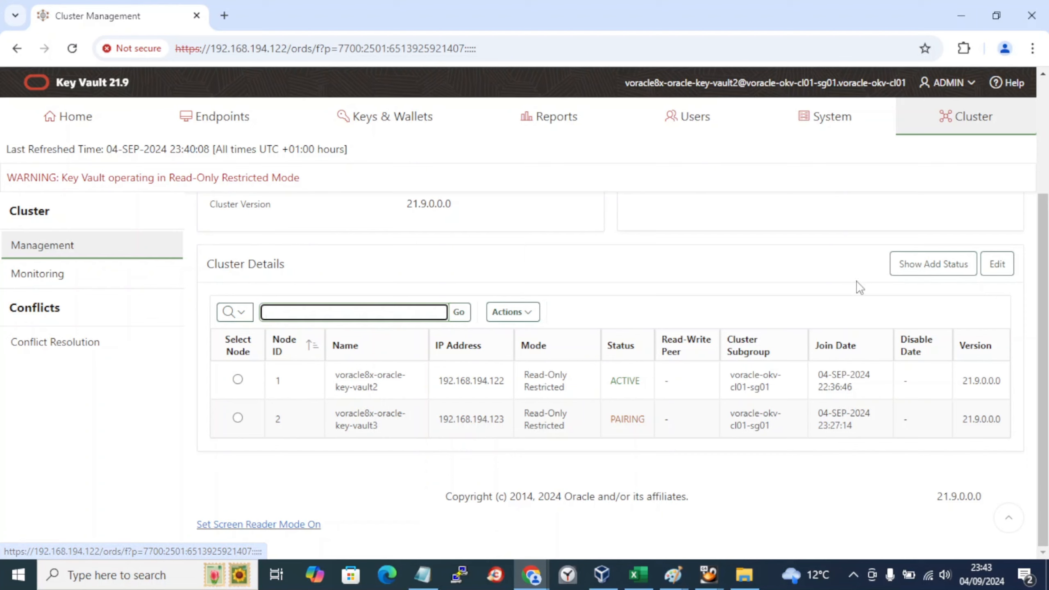
# Step: Reload Cluster Management twice to recheck node 2, still PAIRING, then go to Home
pyautogui.click(72, 48)
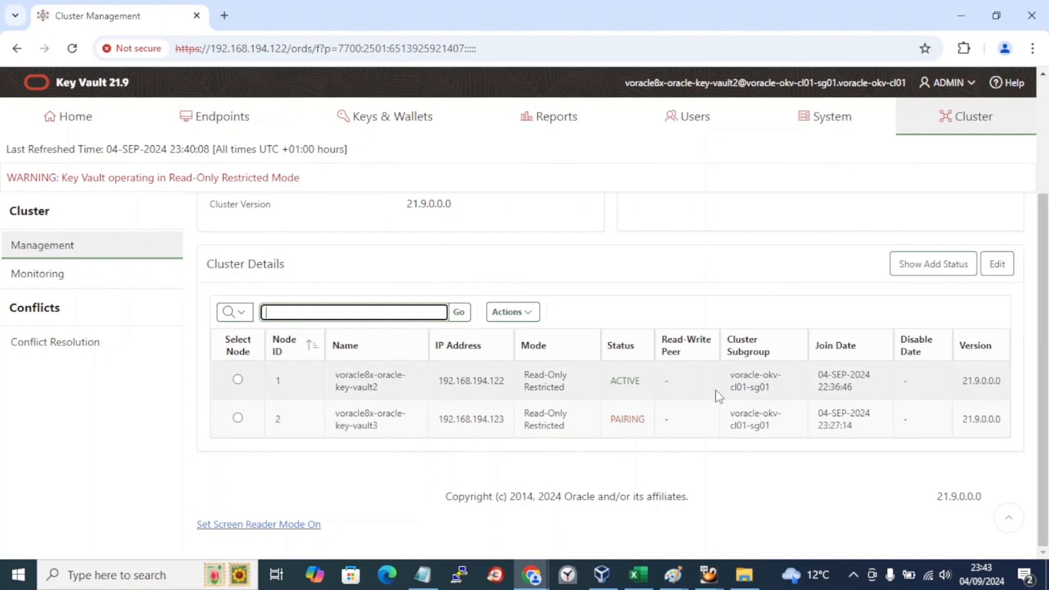
pyautogui.scroll(-3, 716, 397)
pyautogui.click(71, 49)
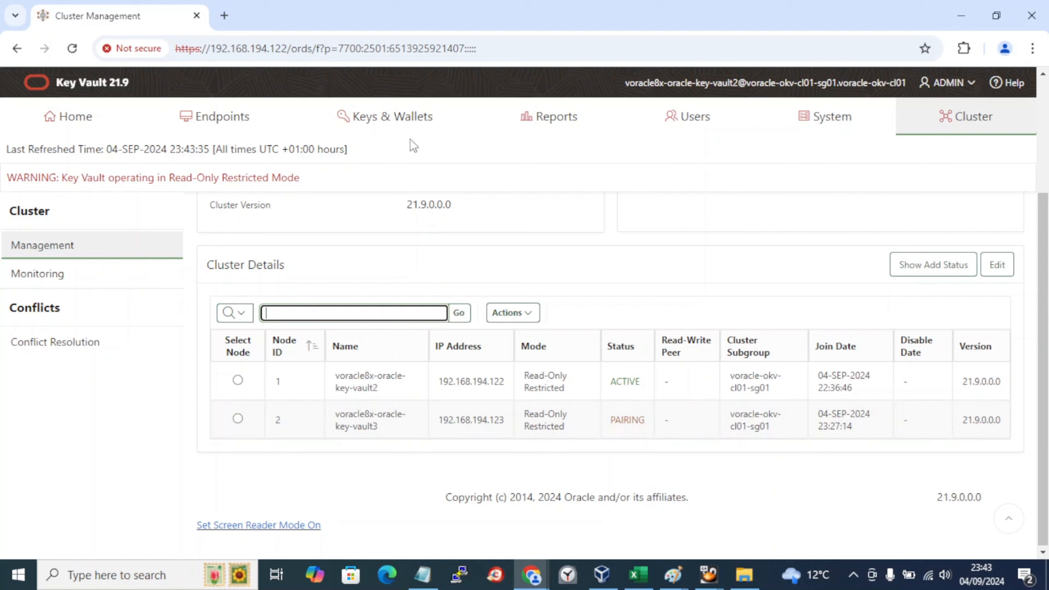
pyautogui.click(106, 126)
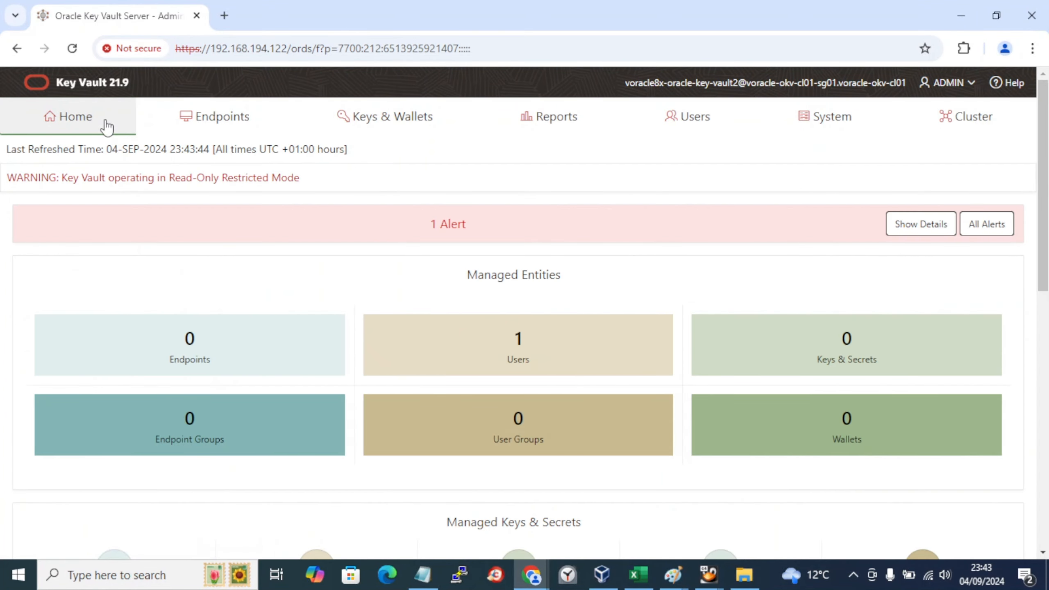
# Step: Scroll the Home dashboard and expand the low alert about no successful backup
pyautogui.scroll(-5, 605, 485)
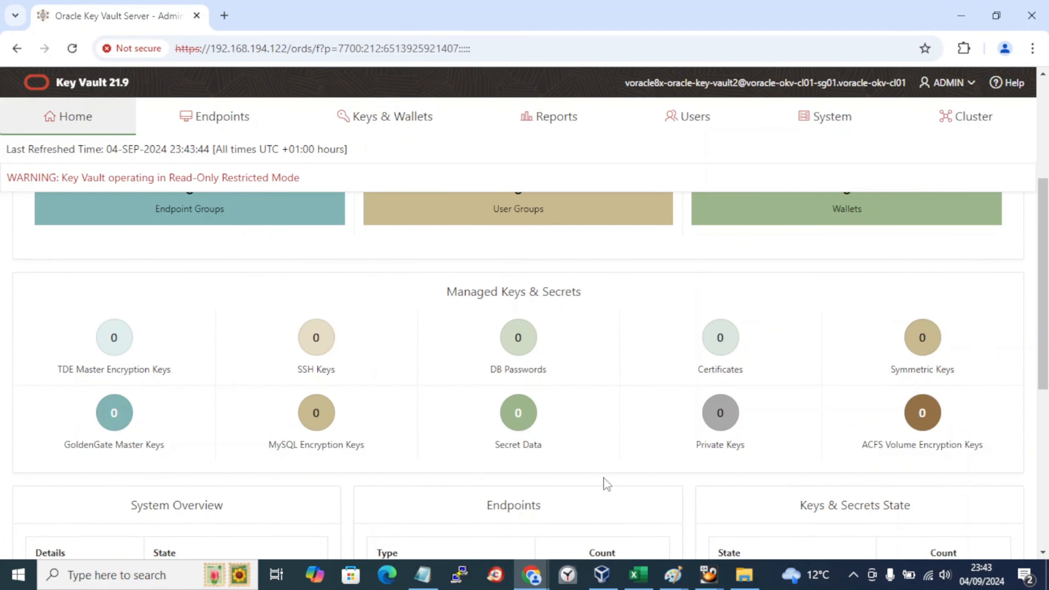
pyautogui.scroll(-5, 607, 484)
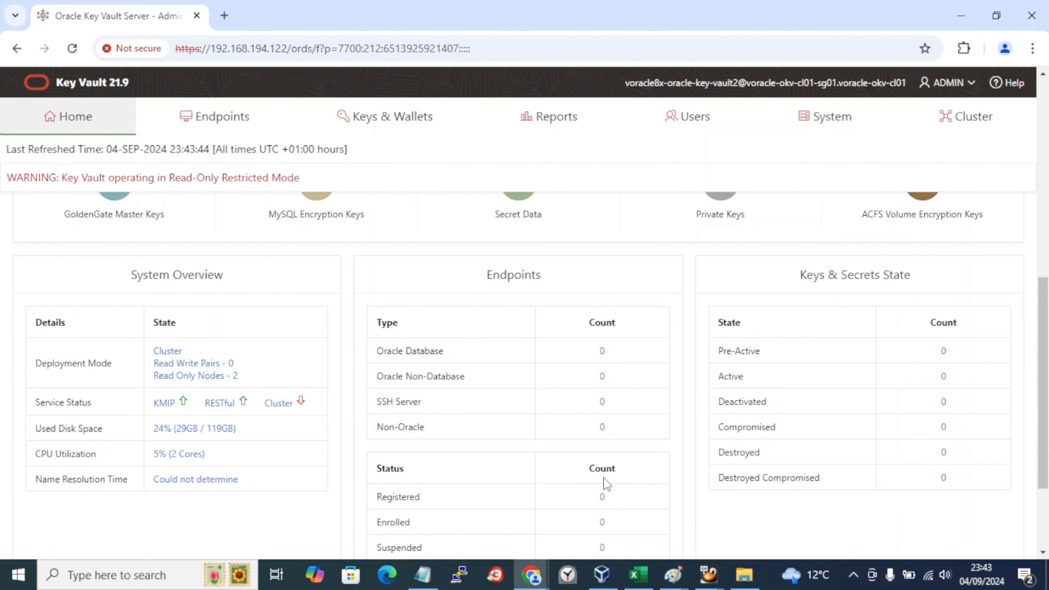
pyautogui.scroll(-3, 606, 484)
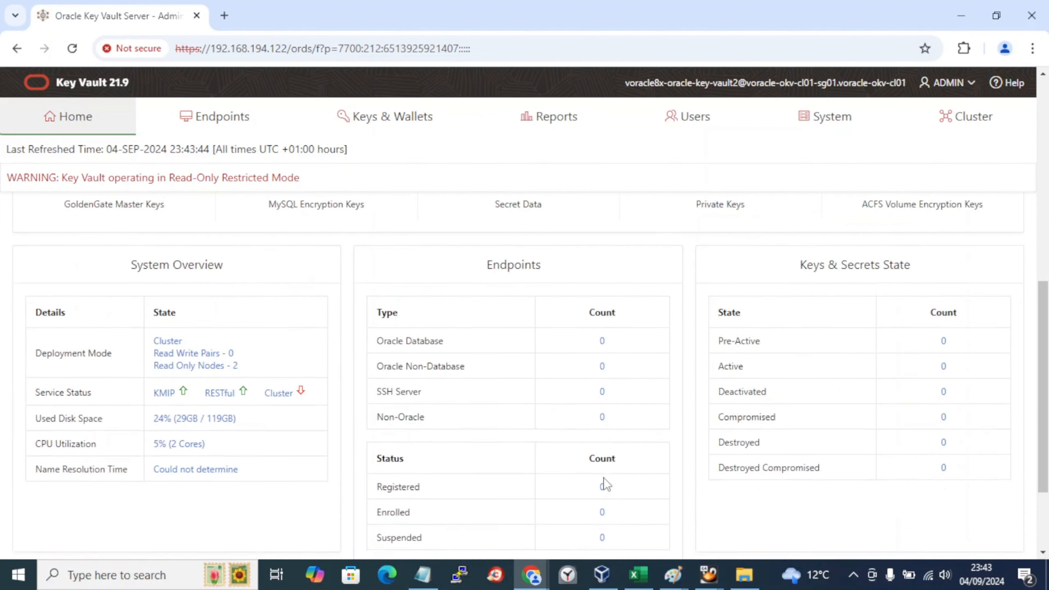
pyautogui.scroll(13, 606, 483)
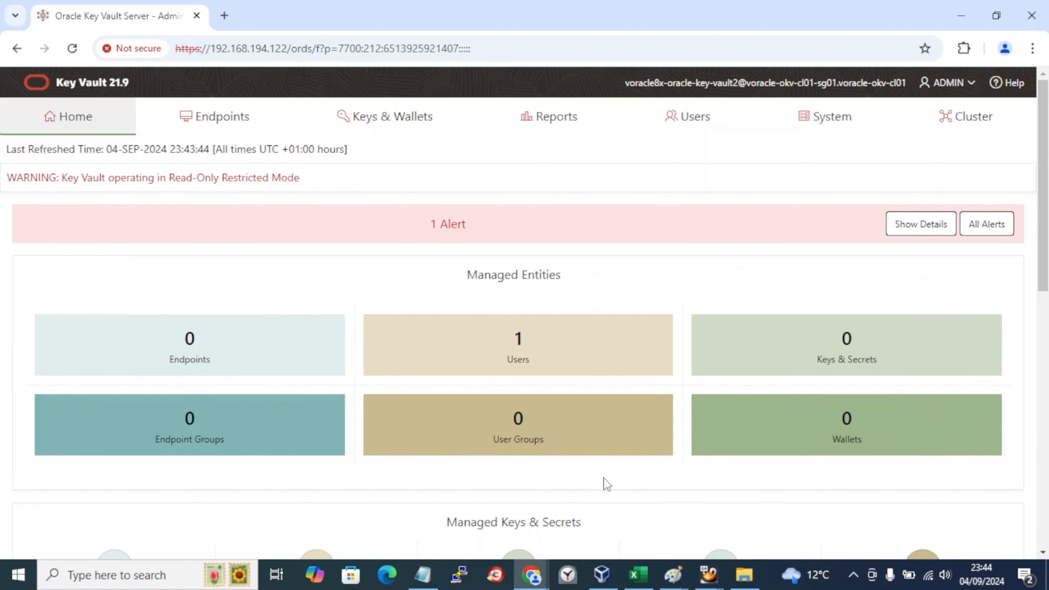
pyautogui.click(936, 227)
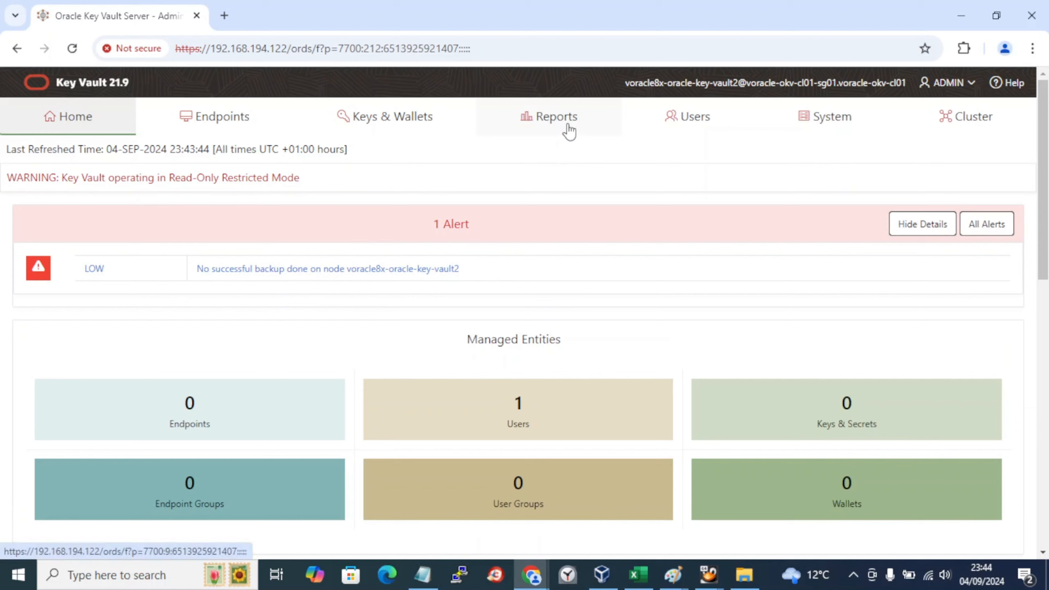
# Step: Visit the System and Cluster sections, then bring up the Notepad lab book
pyautogui.click(851, 139)
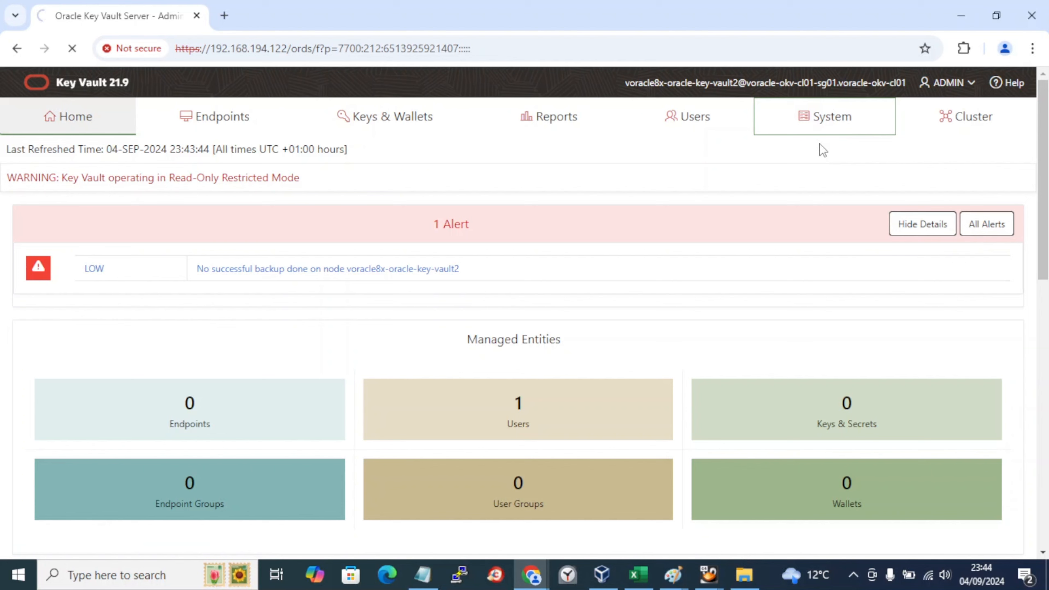
pyautogui.click(953, 124)
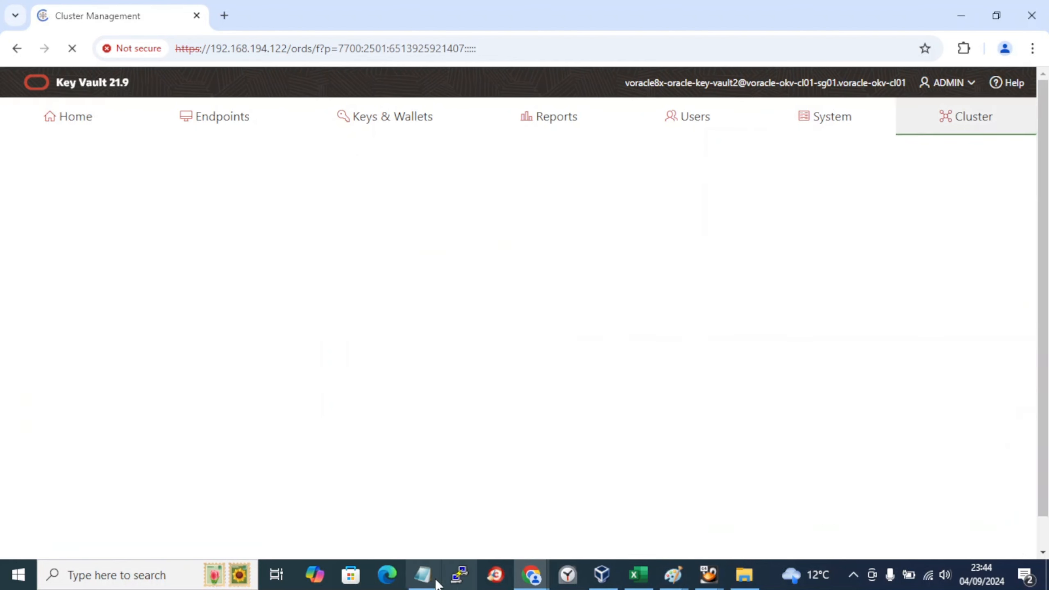
pyautogui.click(431, 575)
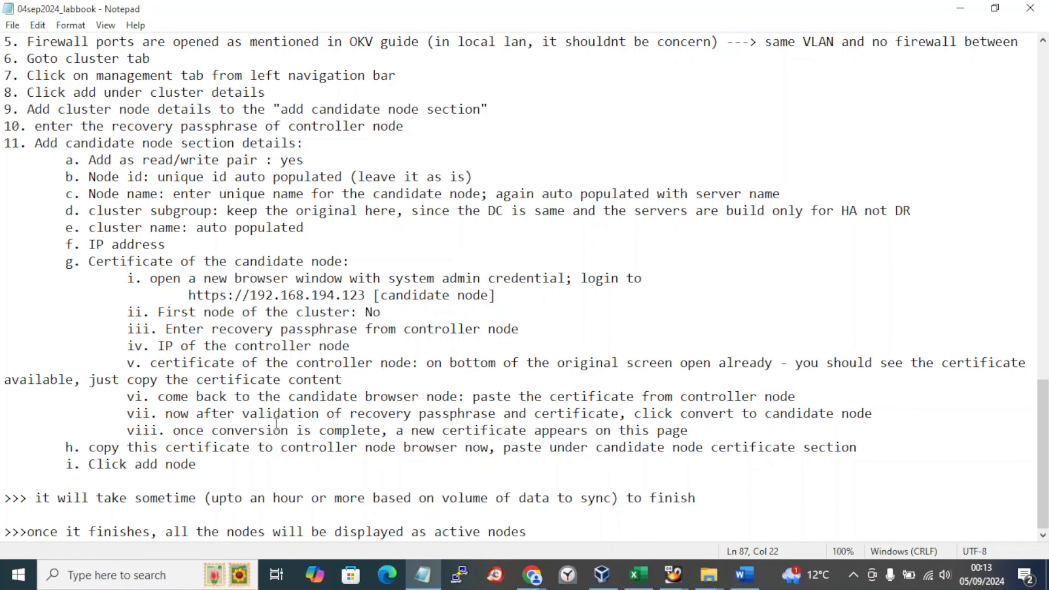
# Step: Bring back the first node's Cluster Management window and check both nodes show ACTIVE, Read-Write
pyautogui.click(532, 576)
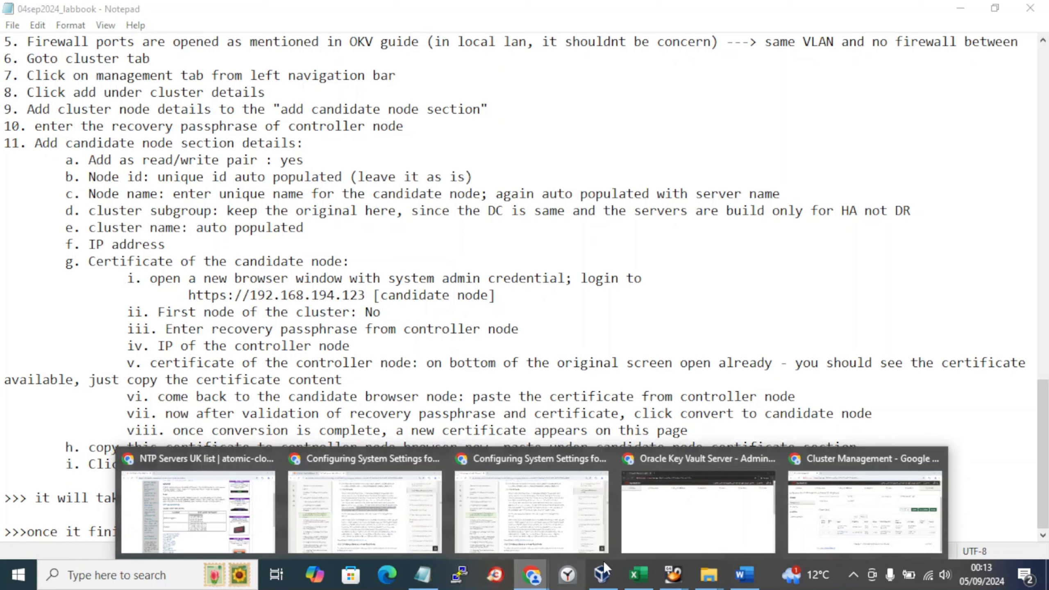
pyautogui.click(864, 536)
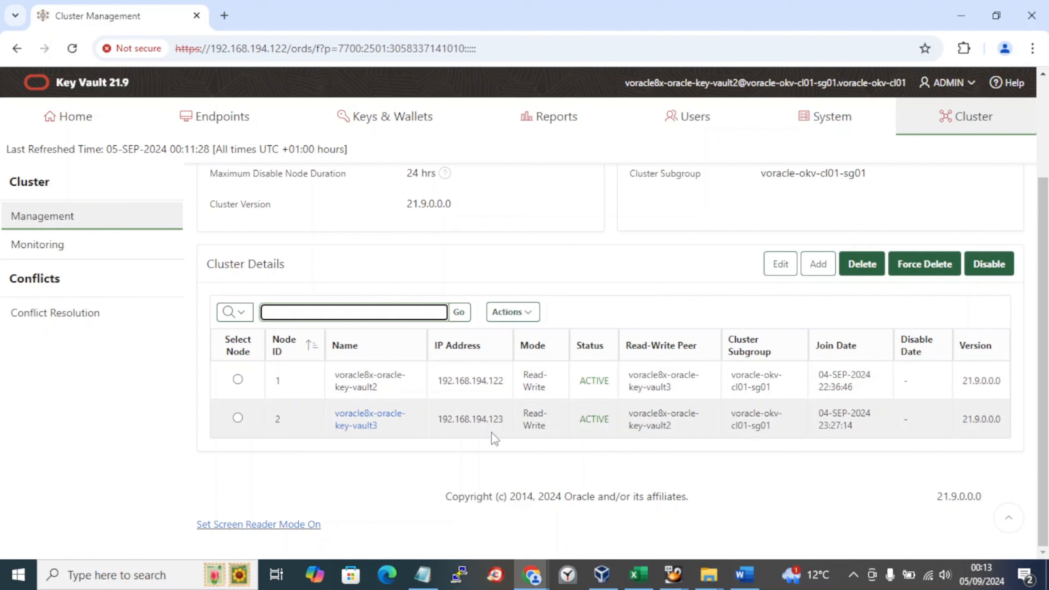
pyautogui.scroll(3, 351, 441)
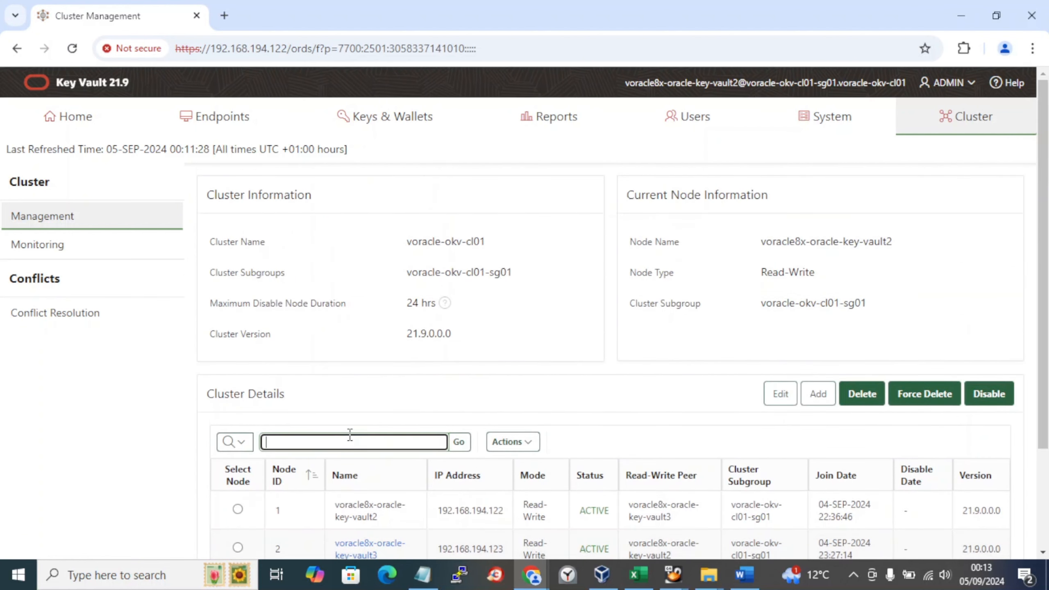
pyautogui.scroll(-2, 350, 438)
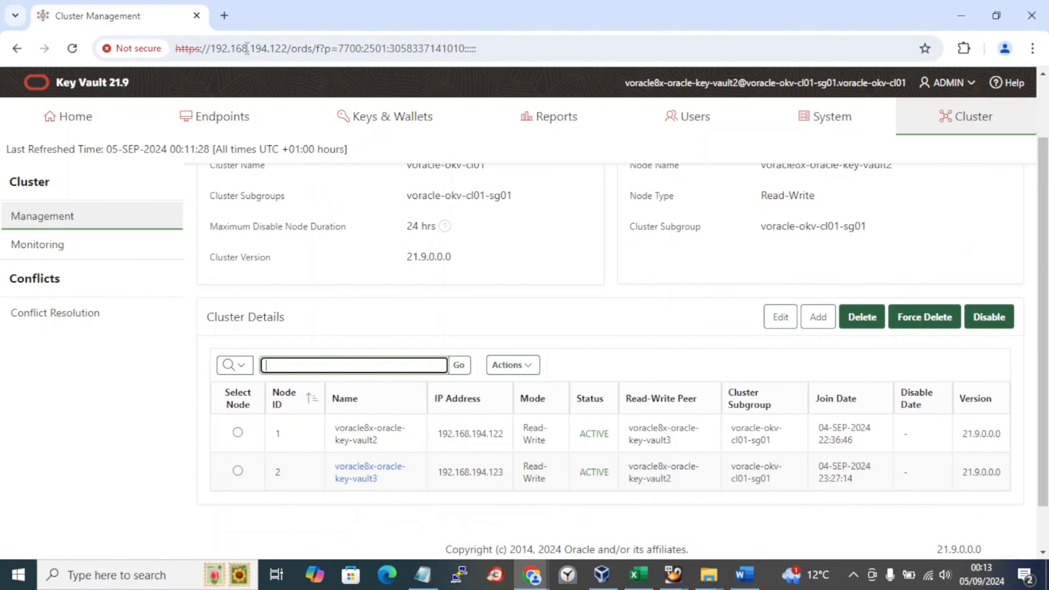
# Step: On the vault3 Key Vault window, open the Cluster page and confirm both nodes are ACTIVE and Read-Write
pyautogui.moveTo(533, 574)
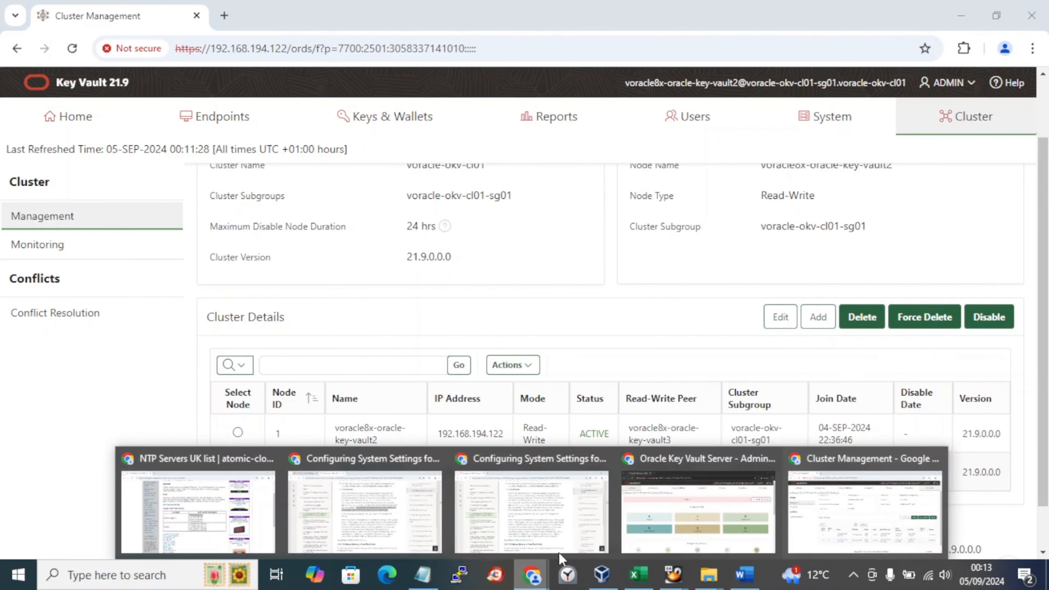
pyautogui.click(659, 523)
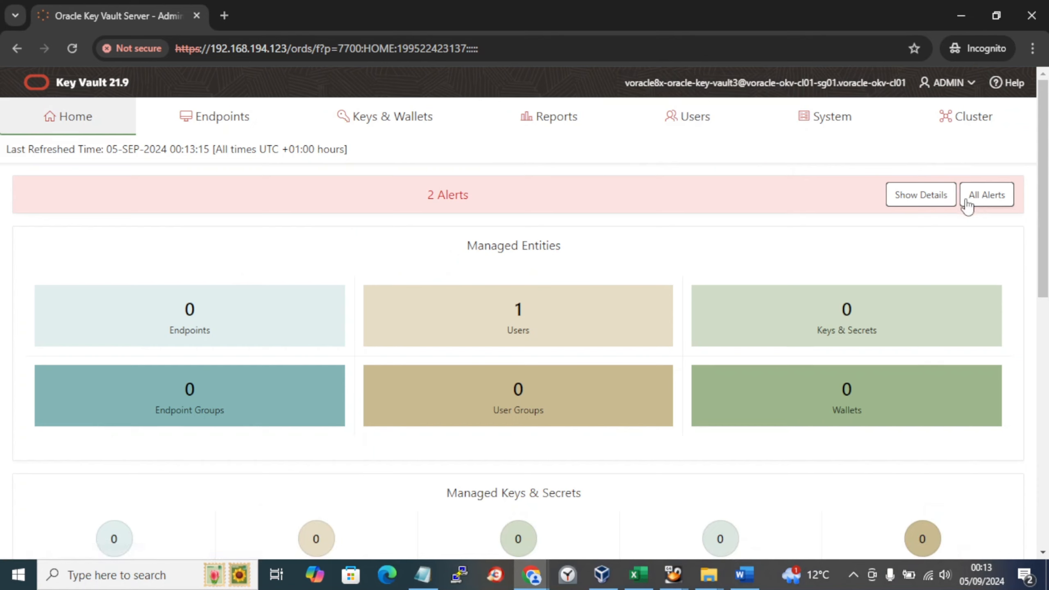
pyautogui.click(965, 128)
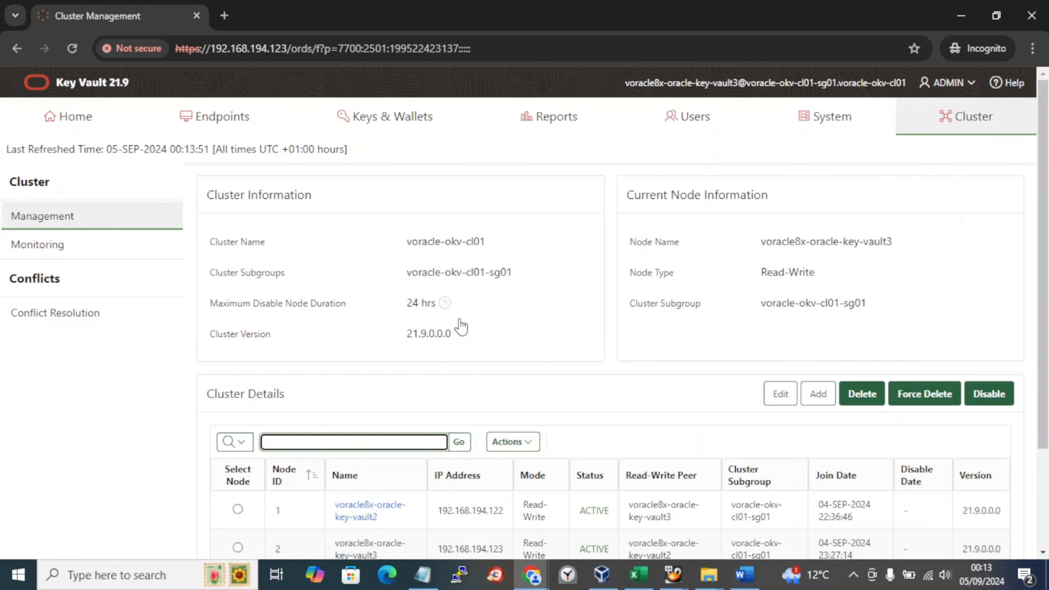
pyautogui.scroll(-3, 461, 325)
pyautogui.scroll(3, 621, 405)
pyautogui.scroll(-3, 618, 387)
# Step: Open Cluster Monitoring on vault3 and review link state and settings: Audit enabled, FIPS/HSM/SNMP/SYSLOG/DNS disabled
pyautogui.click(29, 245)
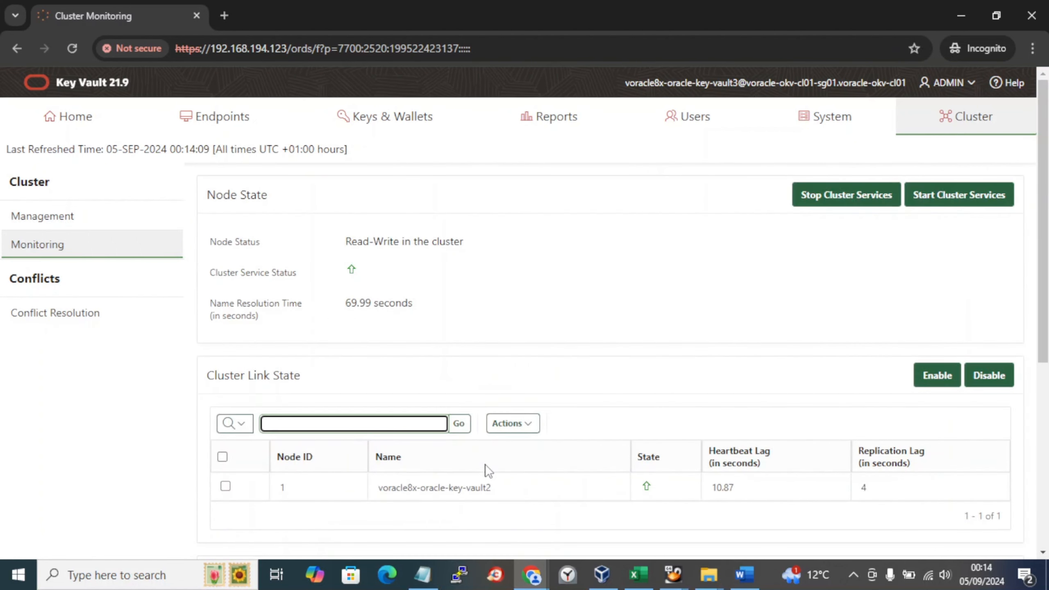
pyautogui.scroll(-3, 488, 471)
pyautogui.scroll(3, 489, 472)
pyautogui.scroll(-6, 347, 330)
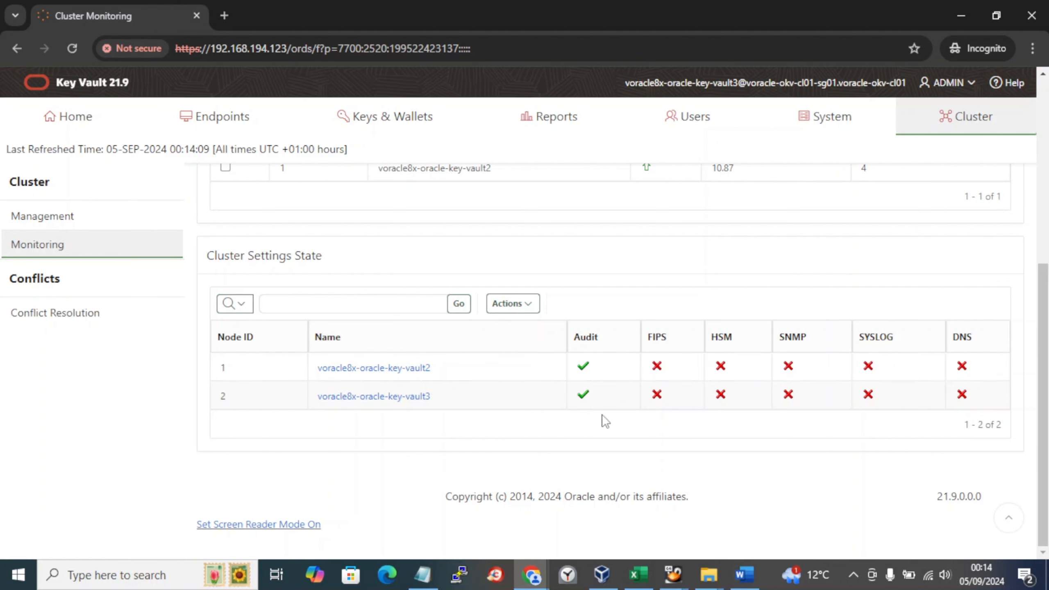
pyautogui.scroll(4, 555, 409)
pyautogui.scroll(-2, 556, 411)
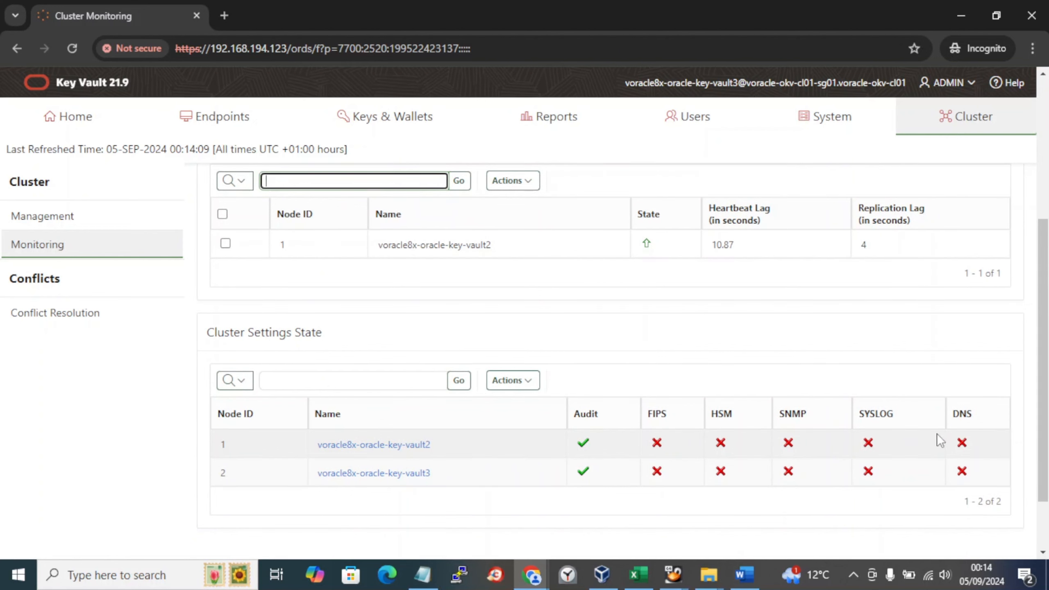
pyautogui.scroll(3, 724, 461)
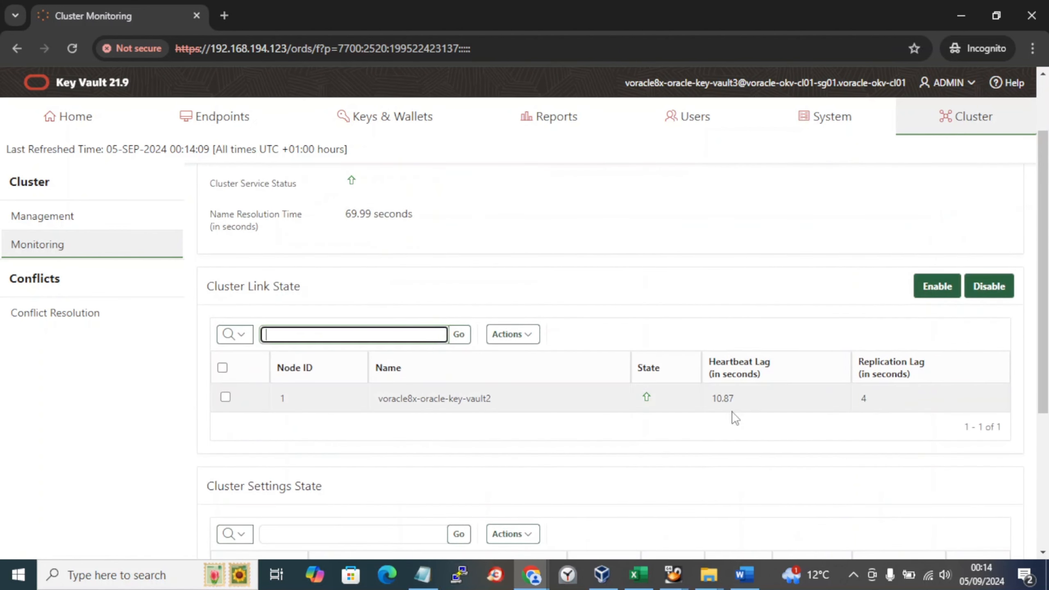
pyautogui.scroll(2, 646, 417)
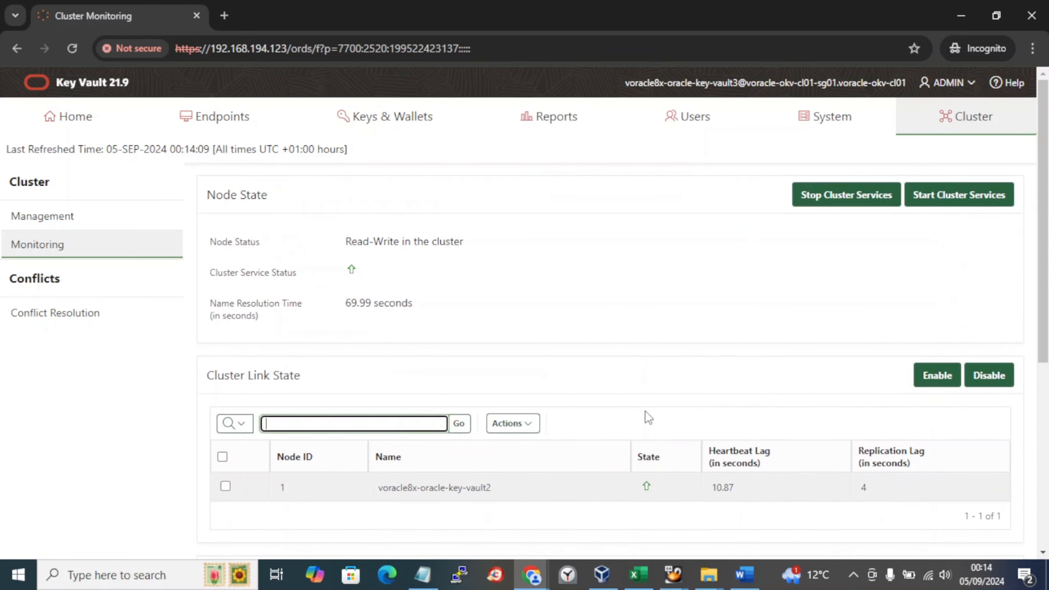
pyautogui.scroll(-5, 647, 417)
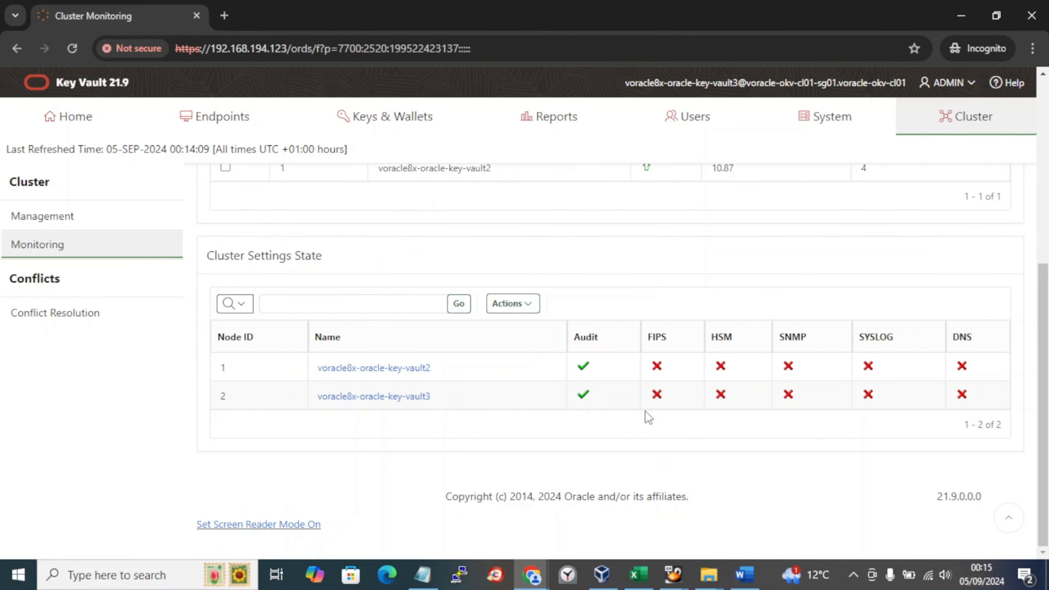
pyautogui.scroll(4, 647, 417)
pyautogui.scroll(-3, 647, 417)
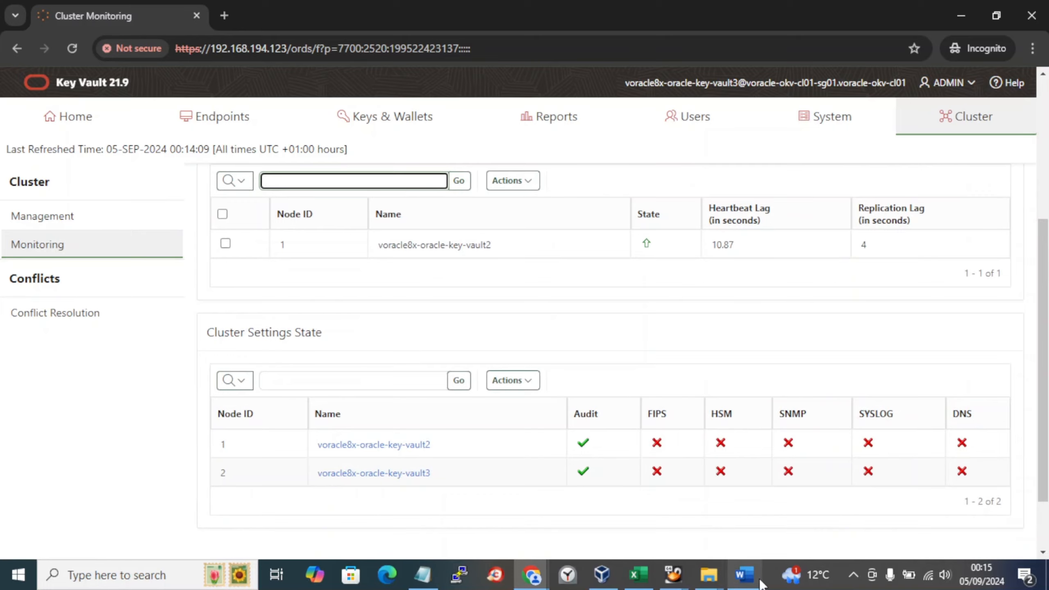
# Step: In the Word document, add a 'From other node:' line below the existing screenshot
pyautogui.click(744, 574)
pyautogui.scroll(-3, 854, 507)
pyautogui.scroll(-2, 854, 506)
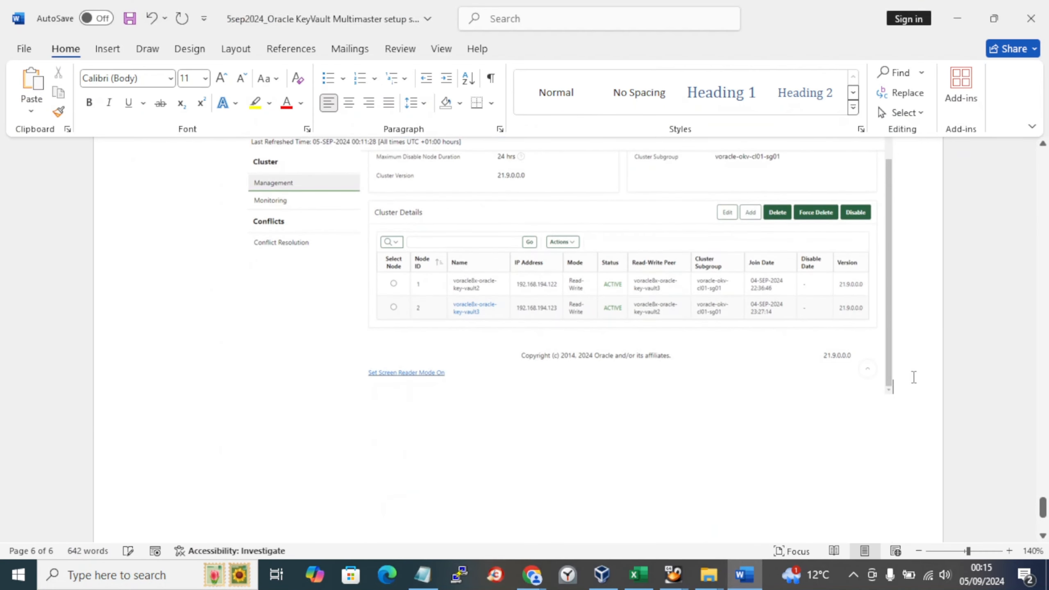
pyautogui.press('Return')
pyautogui.press('Return')
pyautogui.write('FRom other node:')
pyautogui.press('Return')
pyautogui.press('Return')
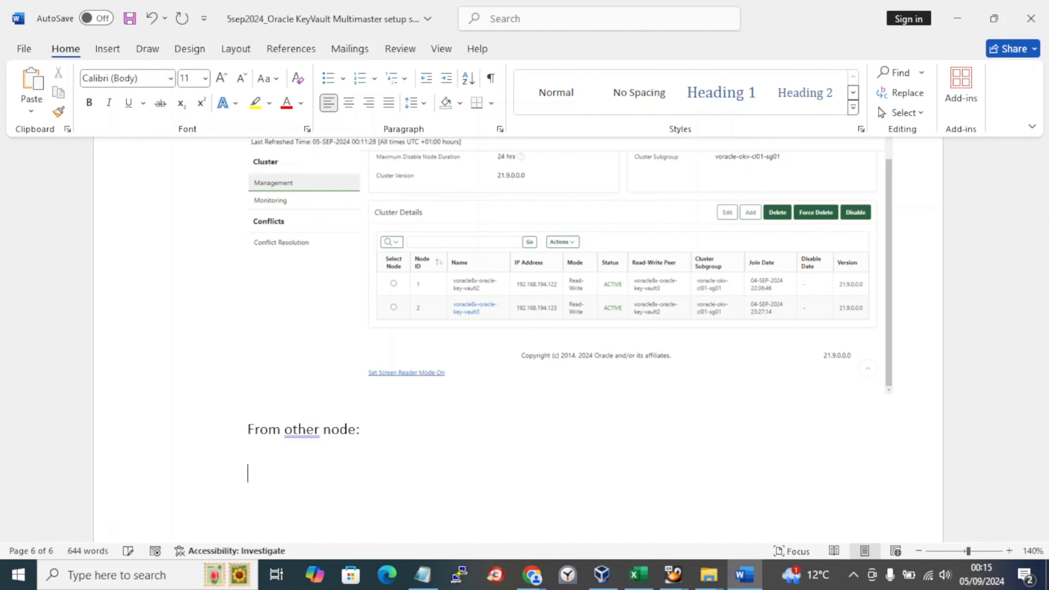
# Step: Insert a screenshot of the second node's Cluster Monitoring window into the document
pyautogui.click(106, 49)
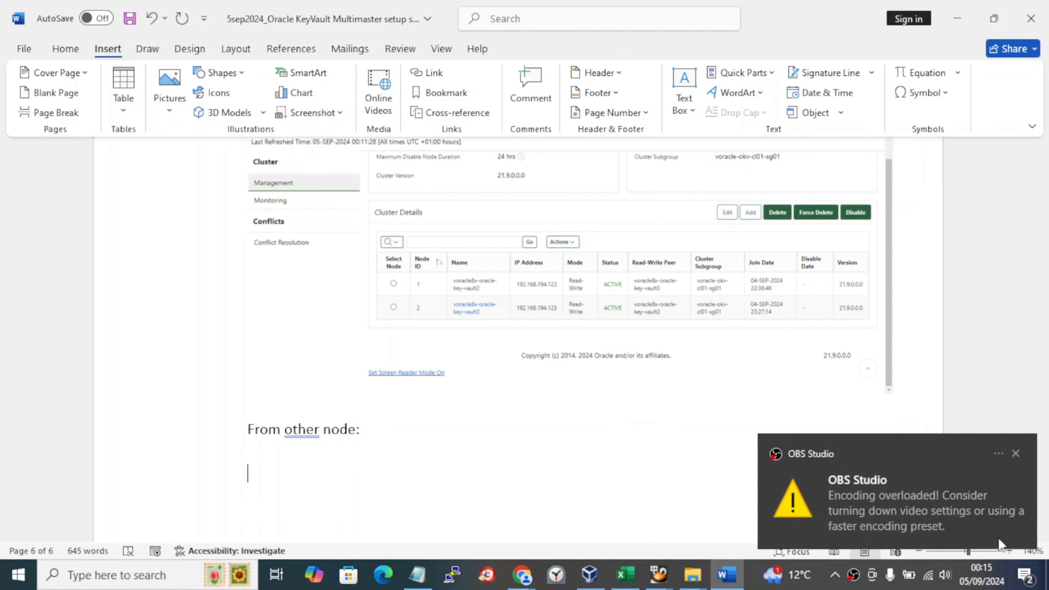
pyautogui.click(1016, 454)
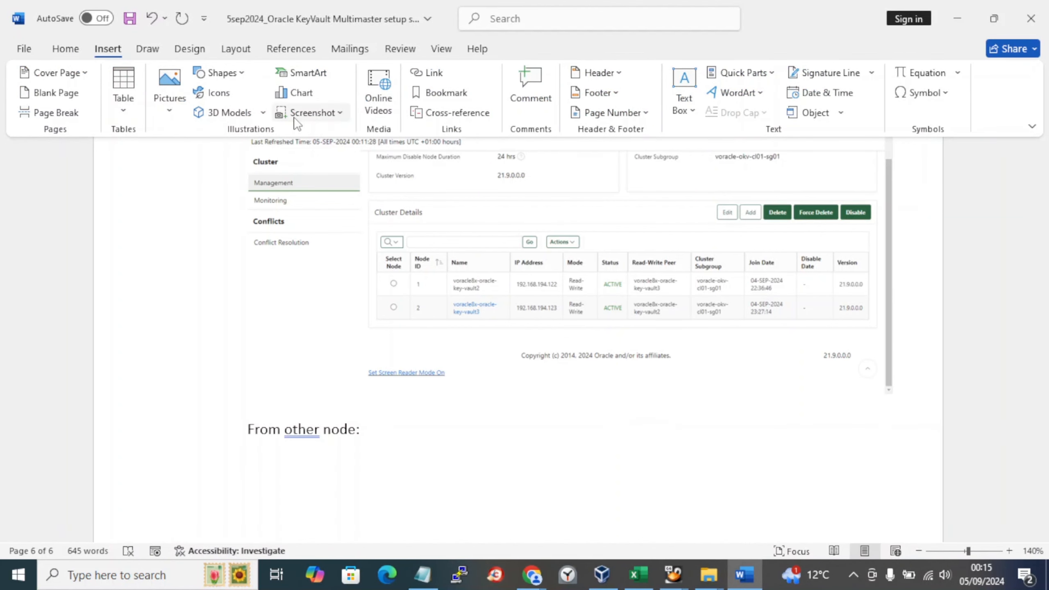
pyautogui.click(313, 113)
pyautogui.click(332, 206)
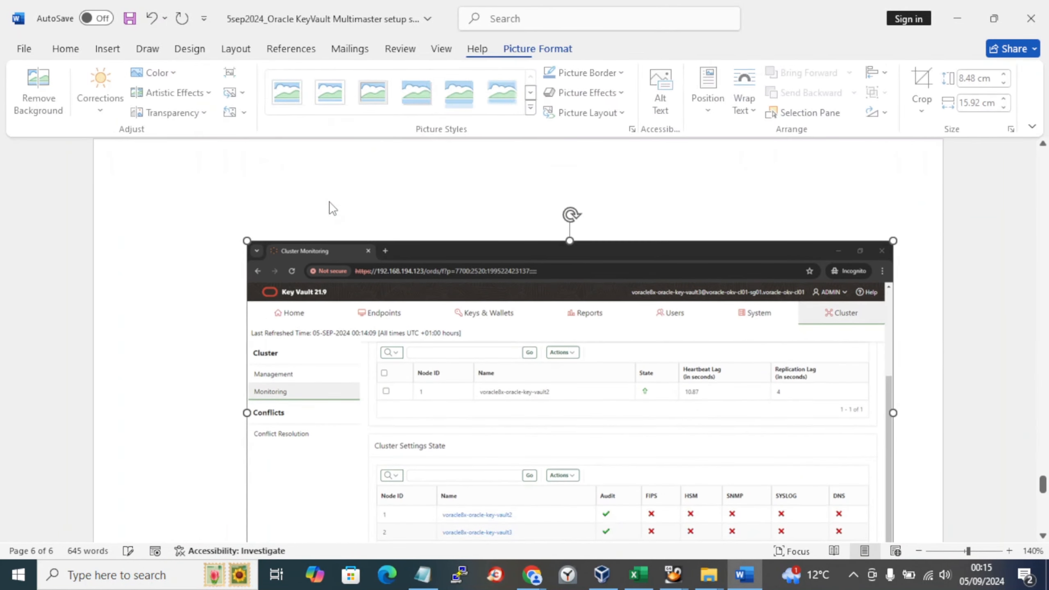
pyautogui.scroll(5, 343, 247)
# Step: Display the second node's Cluster Management page in the Key Vault browser window
pyautogui.hotkey('alt', 'Tab')
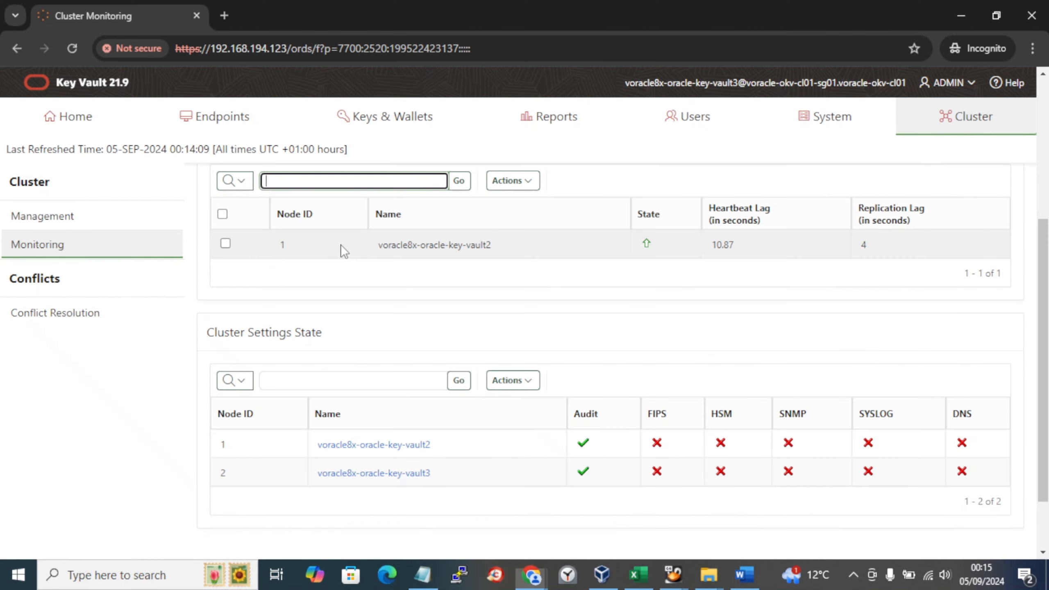
pyautogui.click(104, 215)
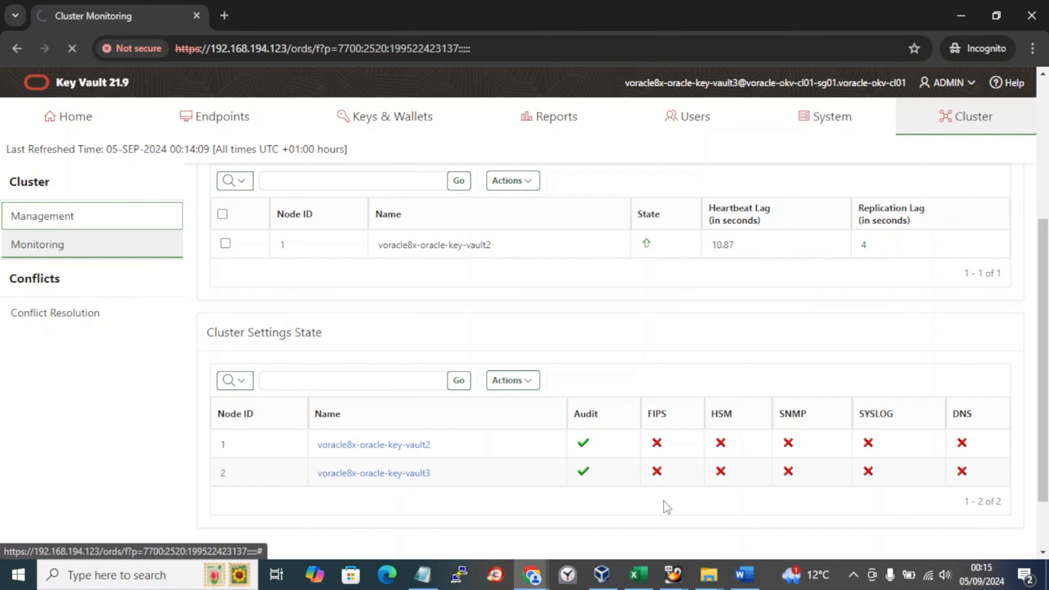
pyautogui.scroll(-3, 665, 506)
pyautogui.scroll(2, 663, 504)
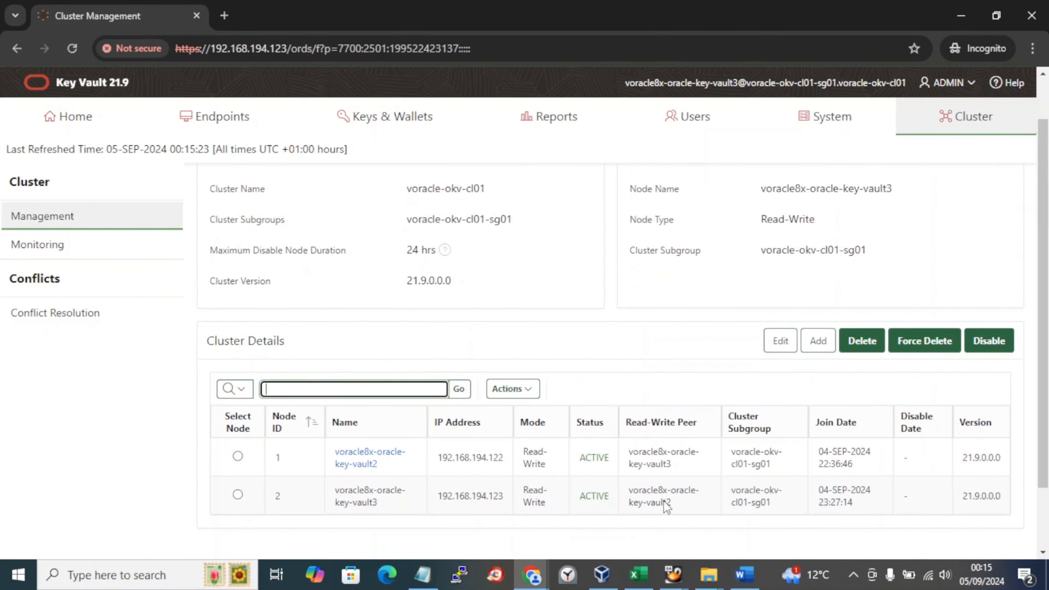
pyautogui.scroll(2, 664, 506)
# Step: Insert a Cluster Management window screenshot below 'From other node:' and save the document
pyautogui.hotkey('alt', 'Tab')
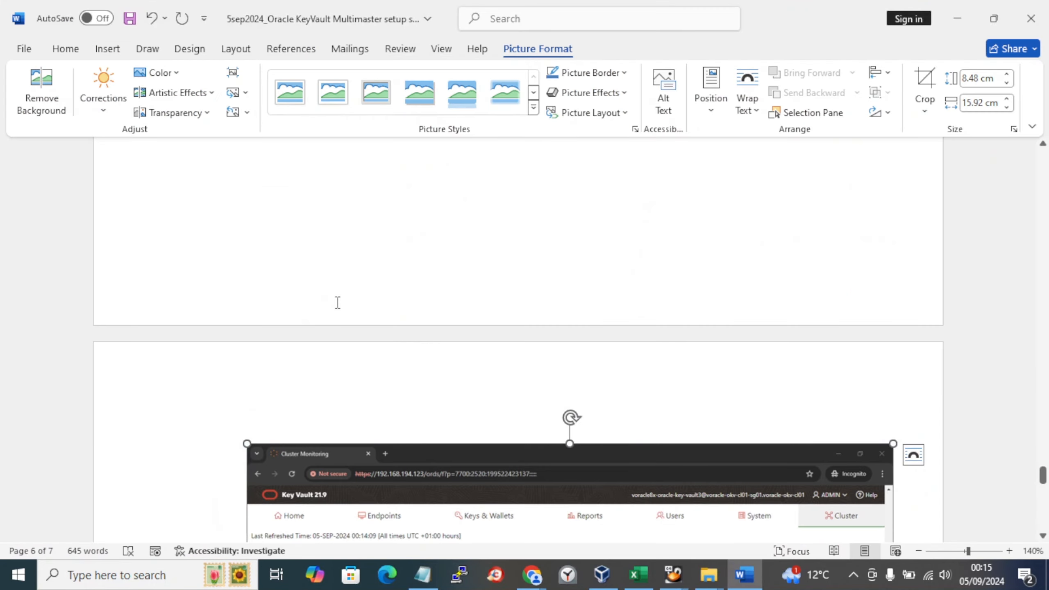
pyautogui.scroll(3, 553, 328)
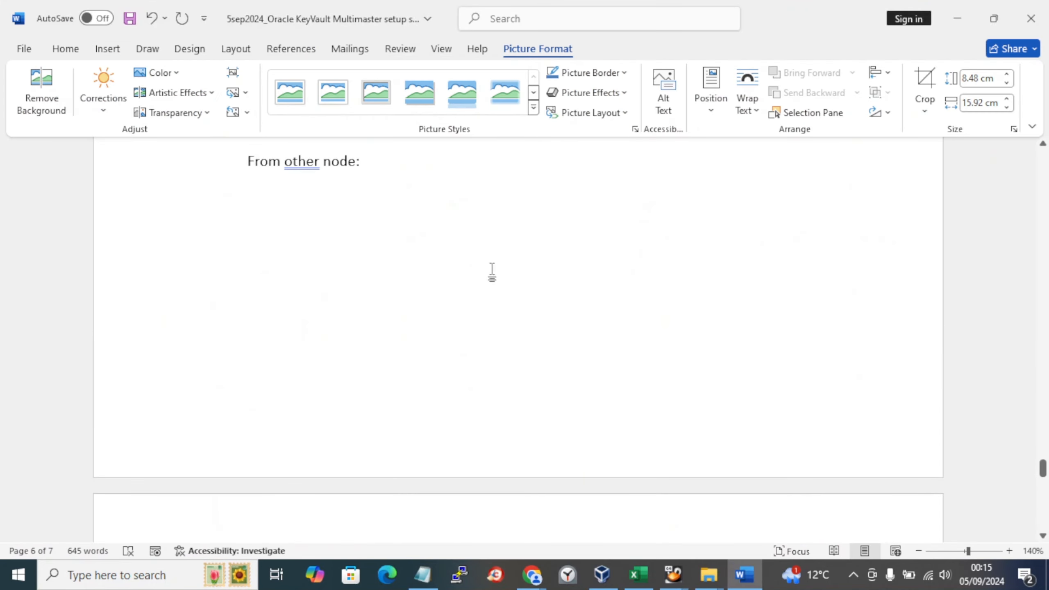
pyautogui.click(382, 209)
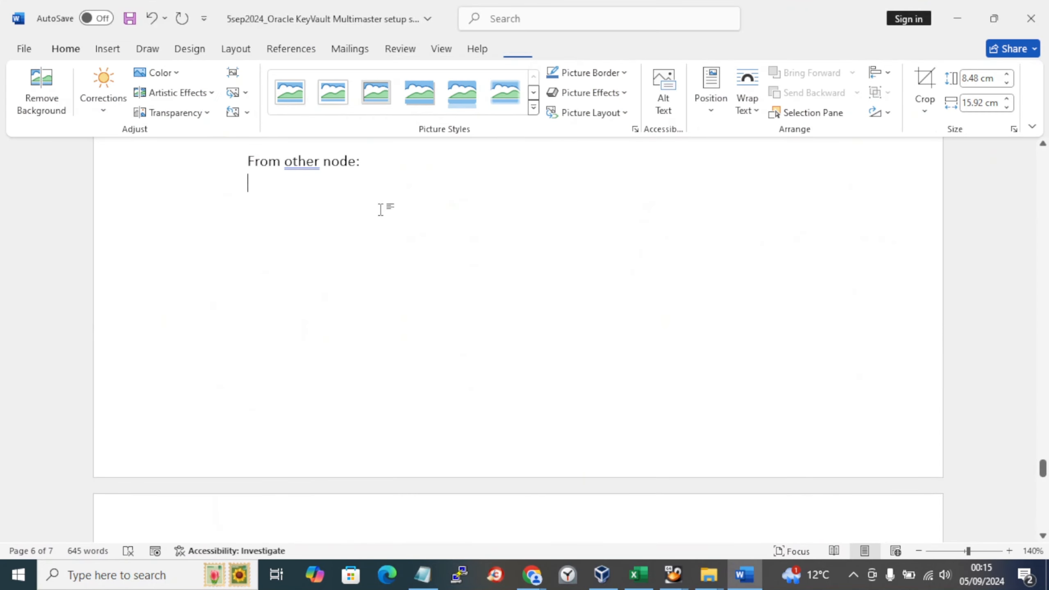
pyautogui.click(109, 48)
pyautogui.click(320, 114)
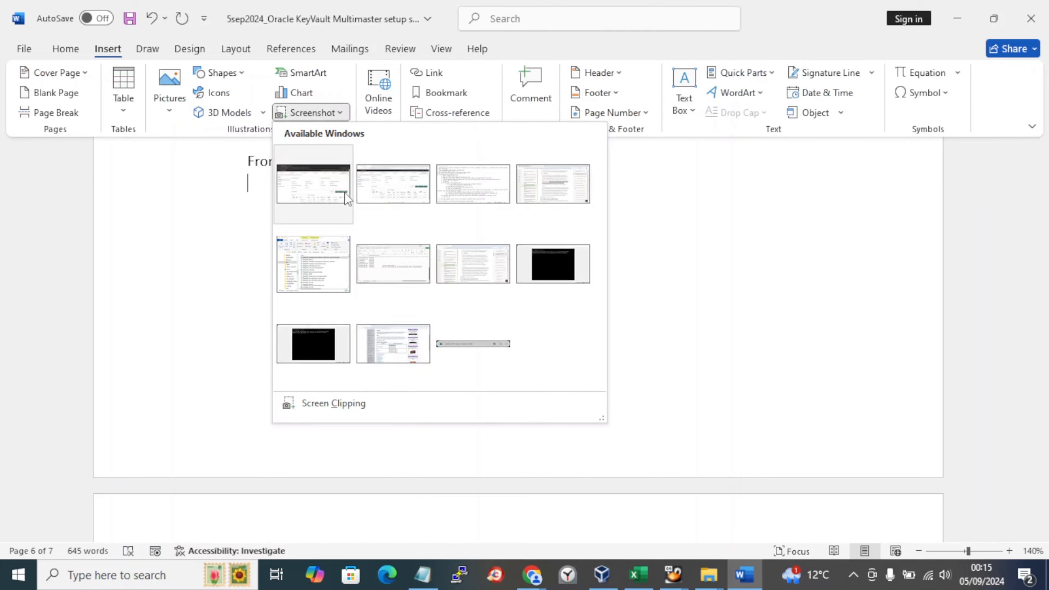
pyautogui.click(459, 279)
pyautogui.hotkey('ctrl', 's')
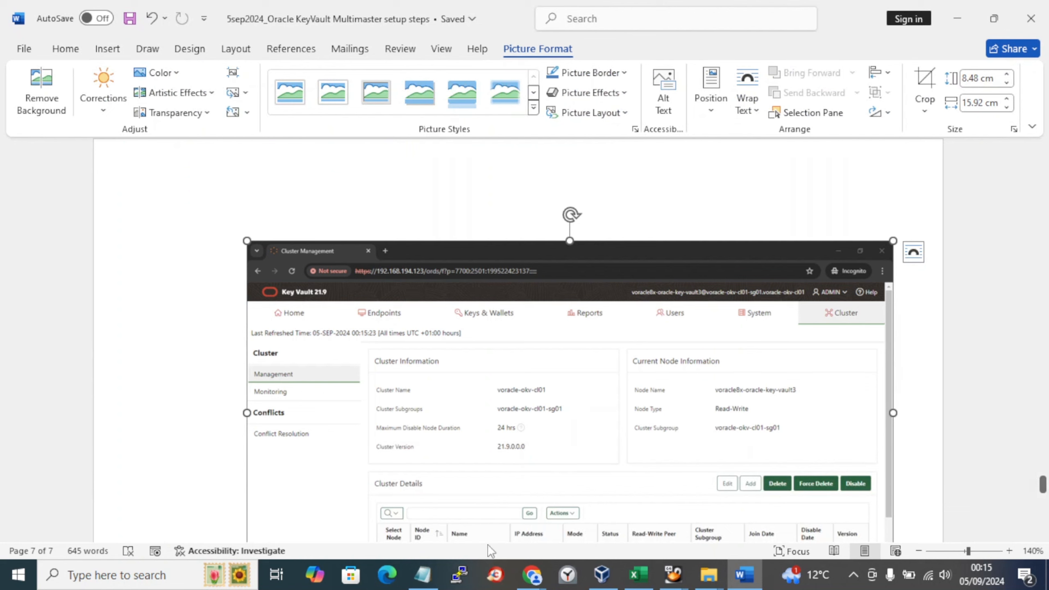
pyautogui.click(424, 575)
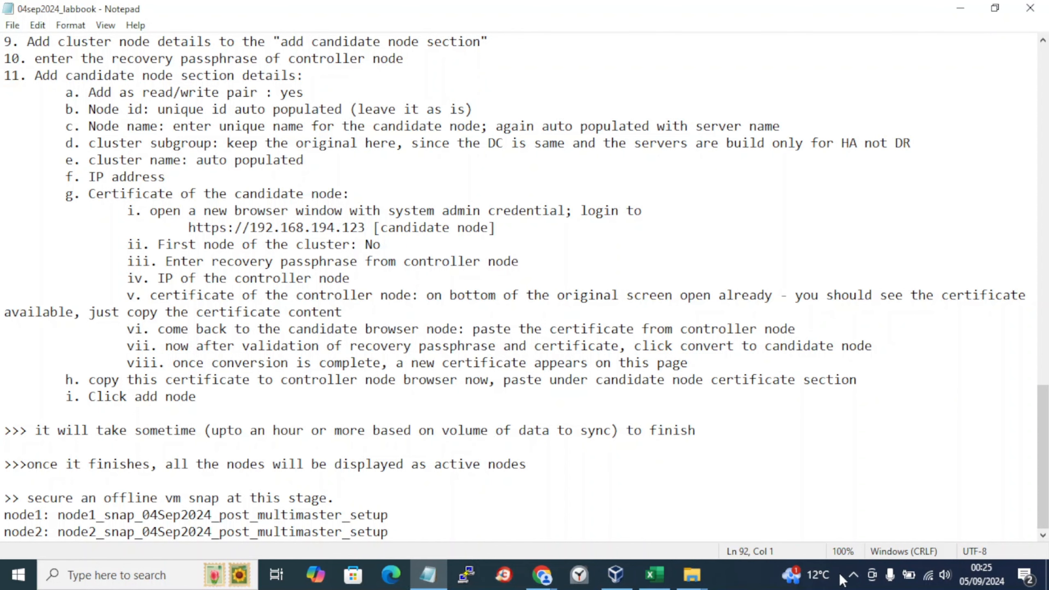
# Step: In the labbook, highlight the note about both nodes becoming active
pyautogui.click(854, 575)
pyautogui.click(413, 455)
pyautogui.moveTo(73, 465); pyautogui.dragTo(88, 473)
# Step: Confirm power-off started on both nodes' Status pages, minimise them, and select the node1 snapshot name
pyautogui.click(553, 573)
pyautogui.click(696, 522)
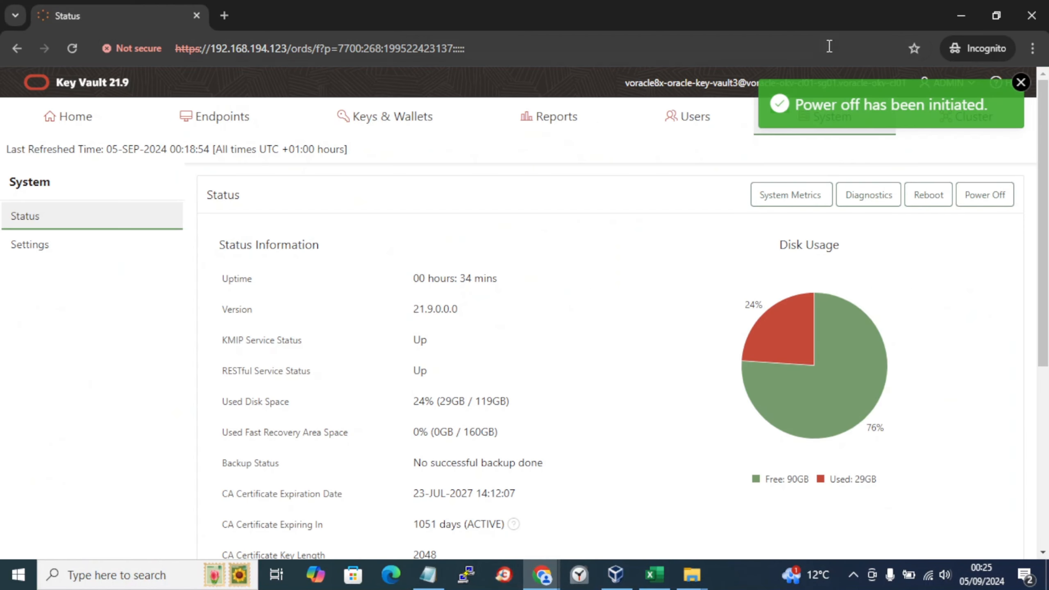
pyautogui.click(543, 575)
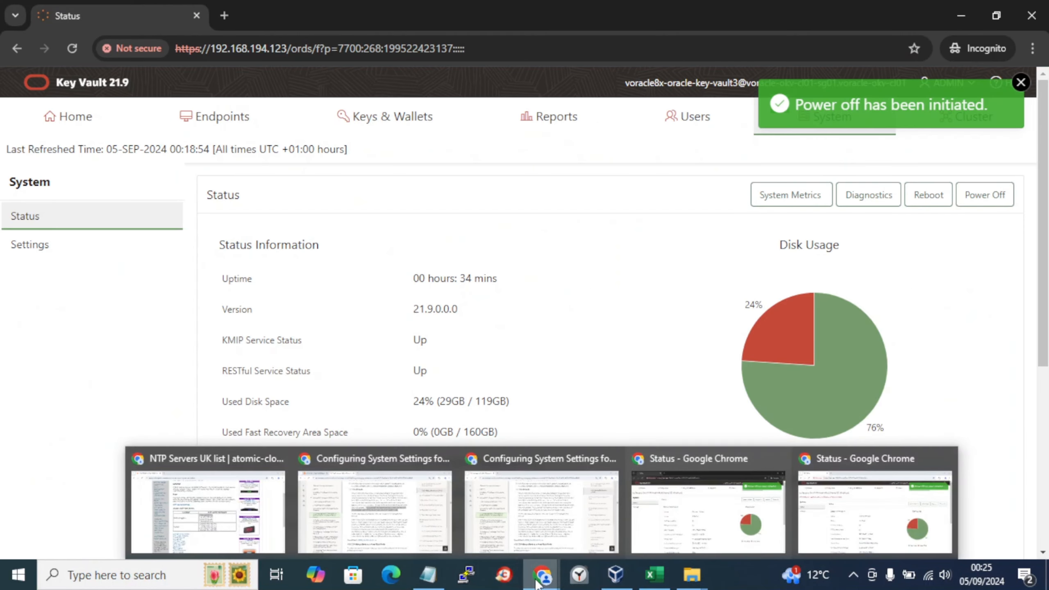
pyautogui.click(860, 521)
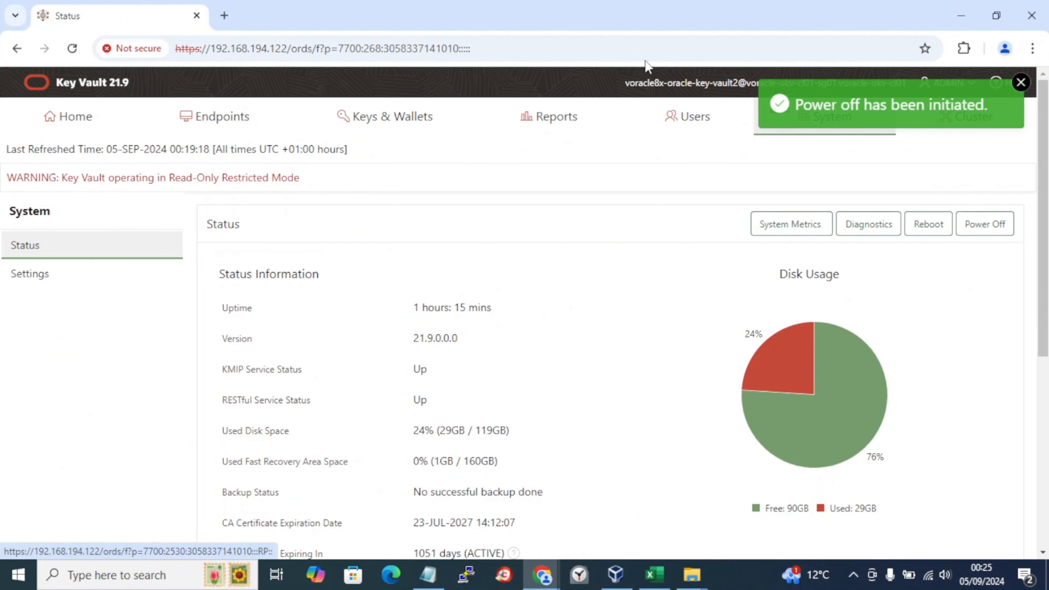
pyautogui.click(963, 14)
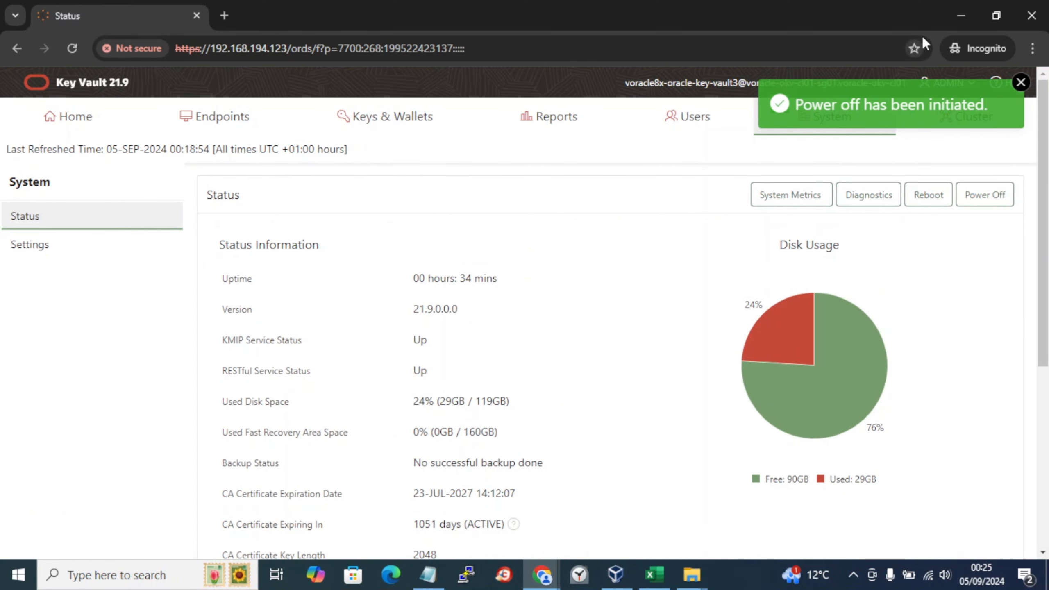
pyautogui.click(962, 16)
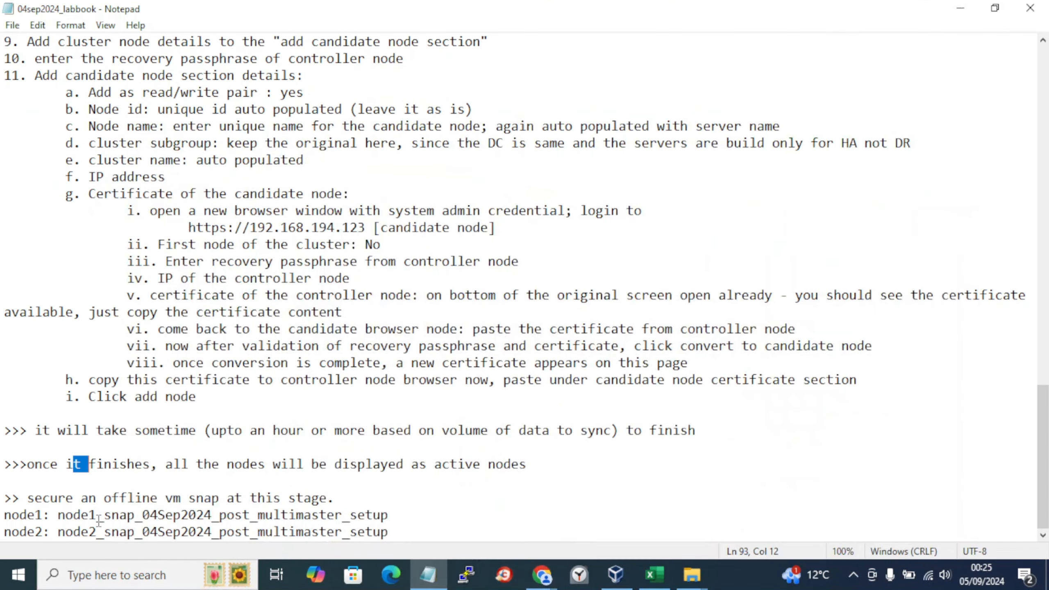
pyautogui.moveTo(119, 514); pyautogui.dragTo(197, 514)
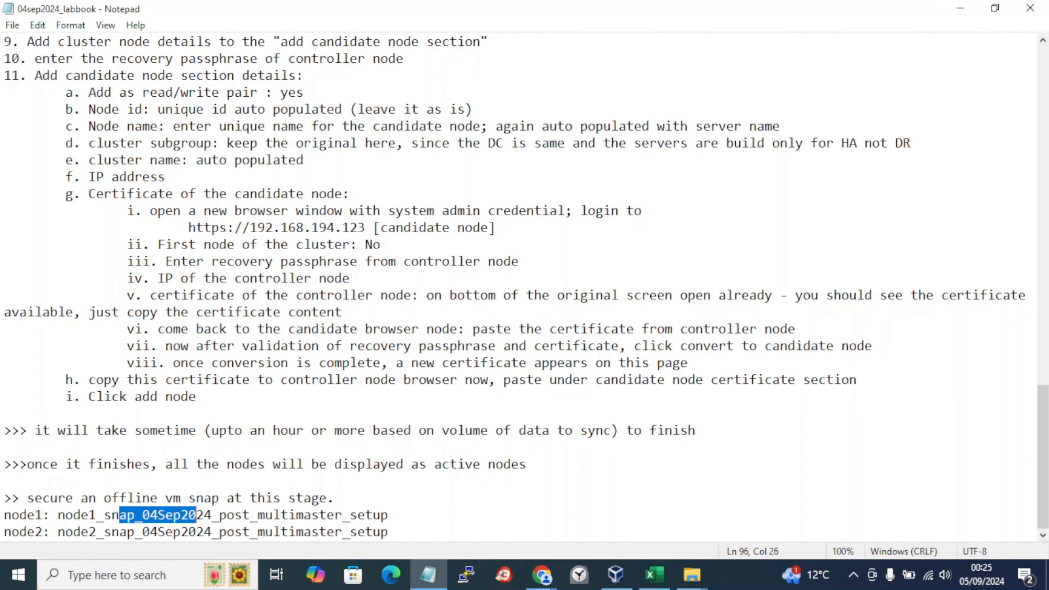
pyautogui.click(616, 574)
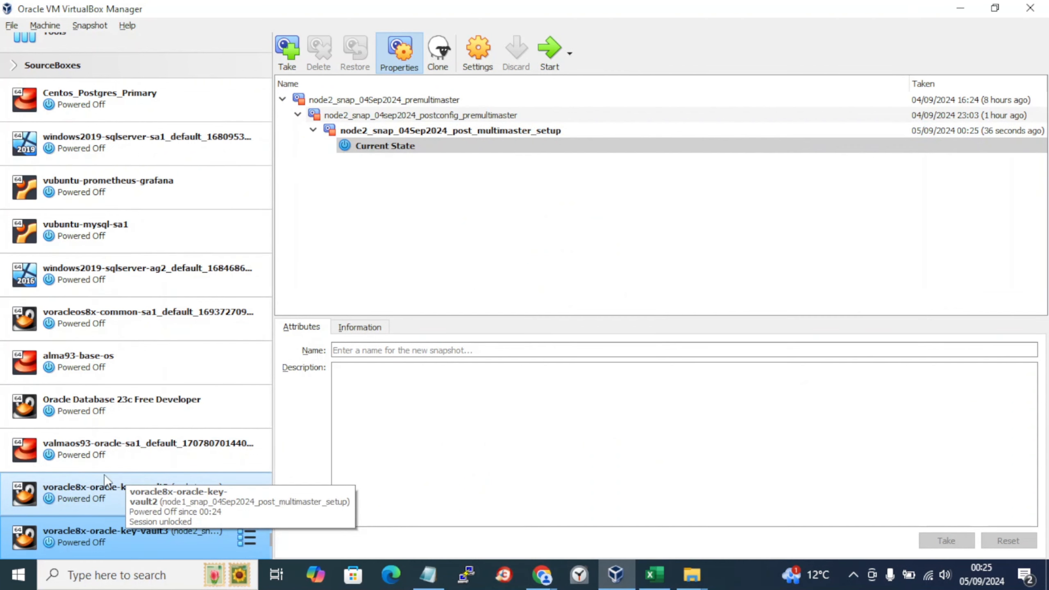
# Step: Verify vault2 has snapshot node1_snap_04Sep2024_post_multimaster_setup, then place the cursor after the labbook's node2 line
pyautogui.click(93, 486)
pyautogui.click(530, 157)
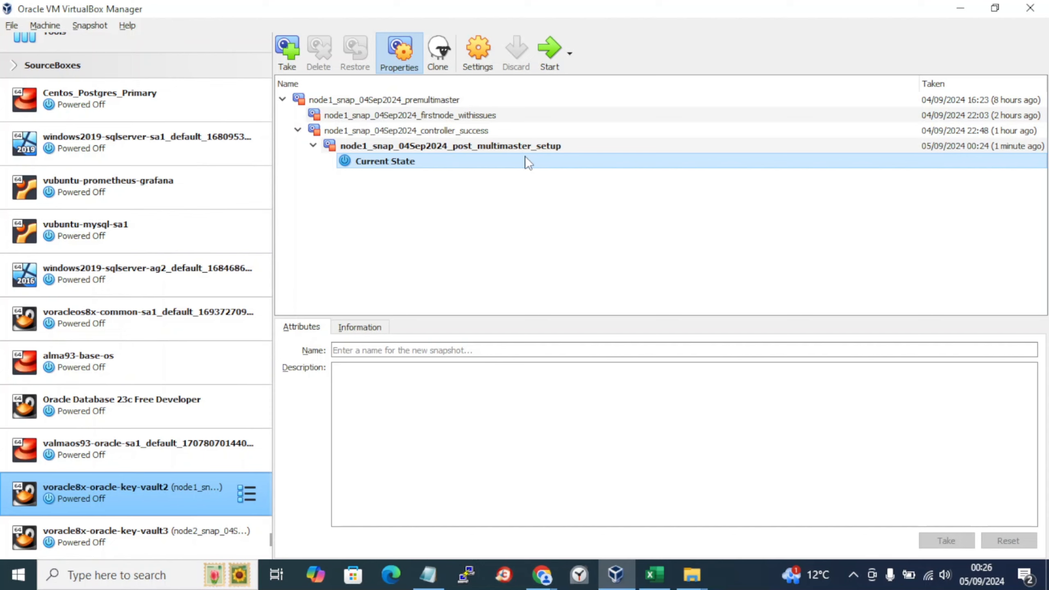
pyautogui.click(431, 576)
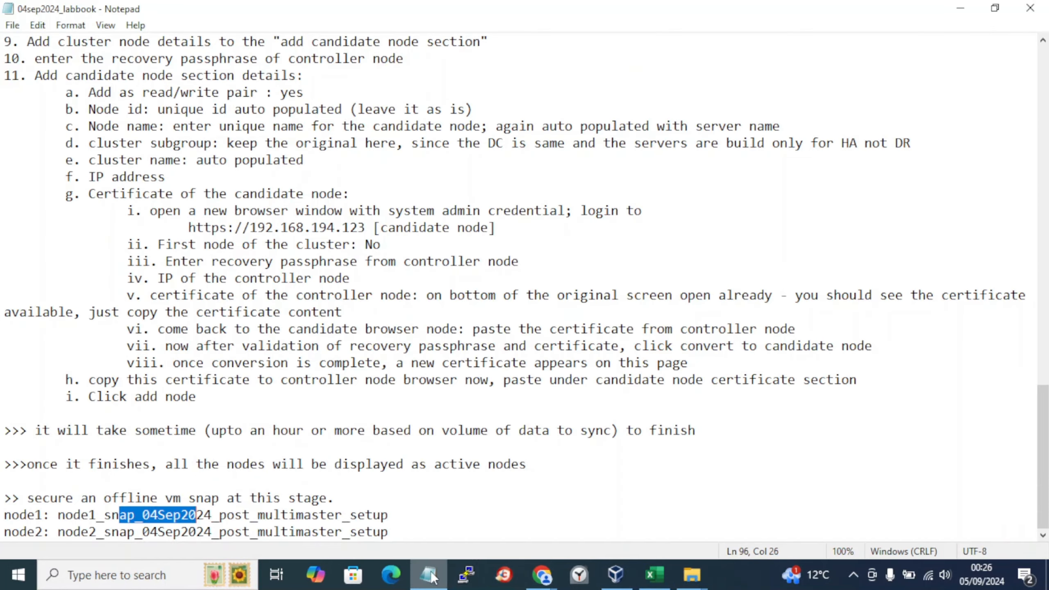
pyautogui.click(402, 537)
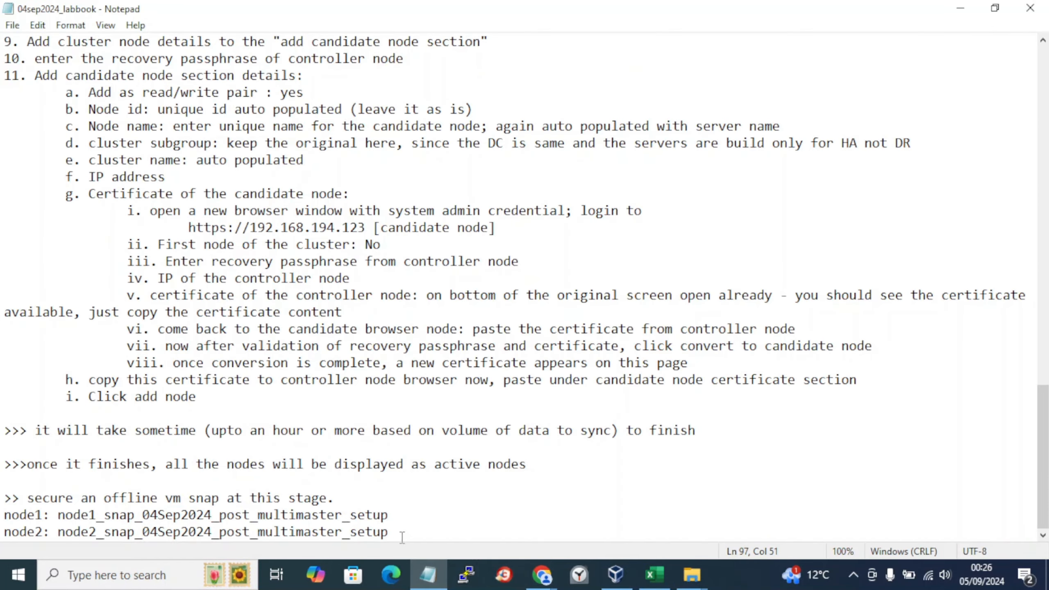